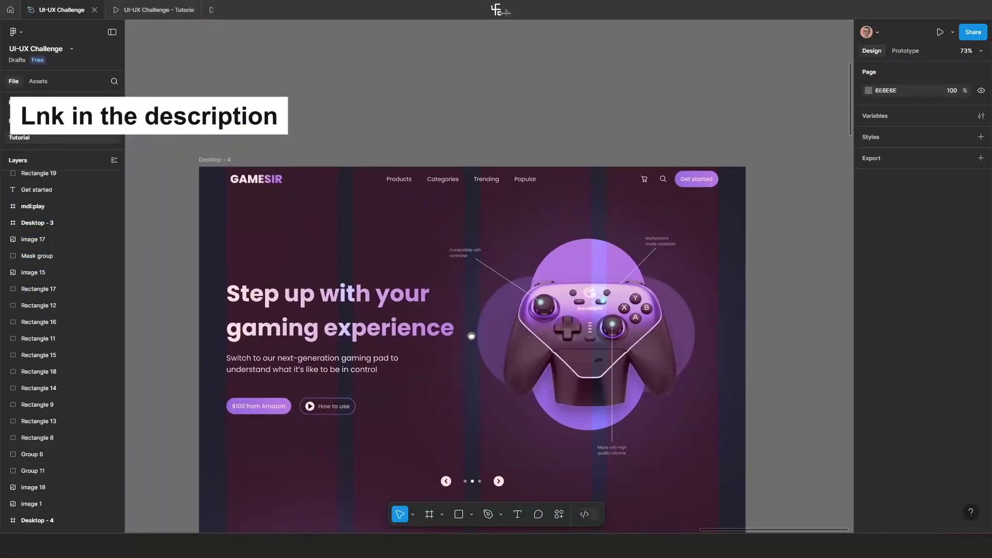
Place a copy of the GAMESIR logo frame from the navigation bar on the empty canvas above Desktop - 4.
{"action": "scroll", "coordinate": [472, 336], "scroll_direction": "up", "scroll_amount": 3}
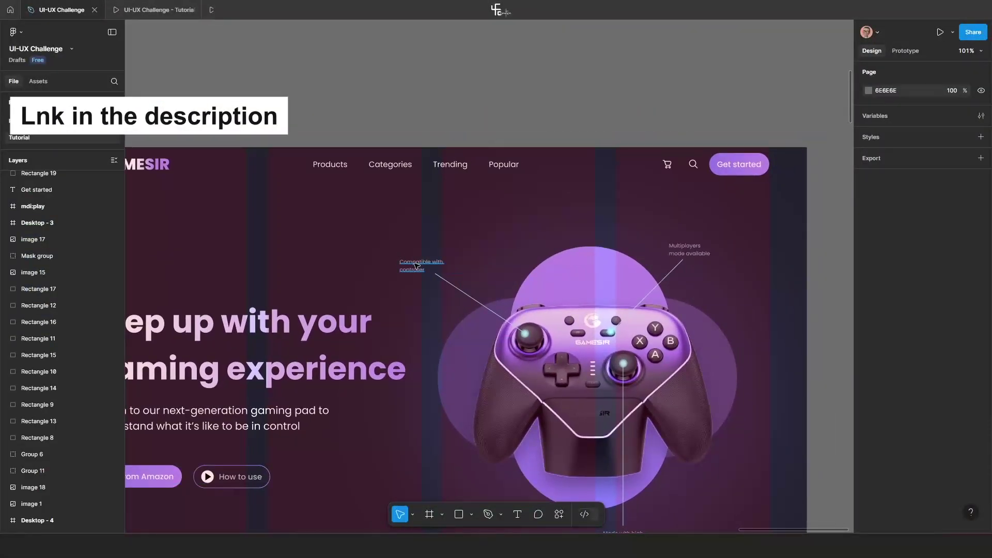
{"action": "scroll", "coordinate": [417, 266], "scroll_direction": "down", "scroll_amount": 3}
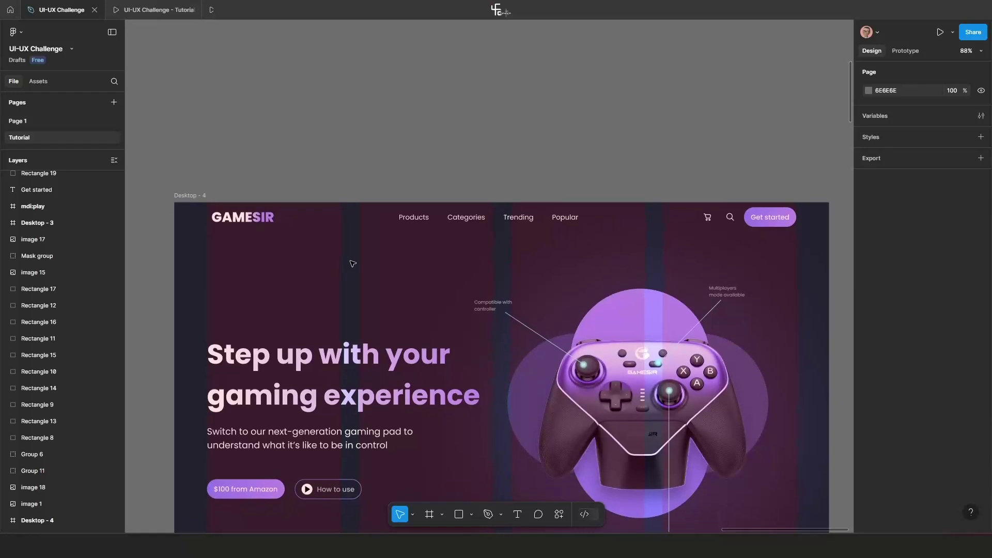
{"action": "left_click", "coordinate": [247, 228]}
{"action": "scroll", "coordinate": [258, 217], "scroll_direction": "up", "scroll_amount": 2}
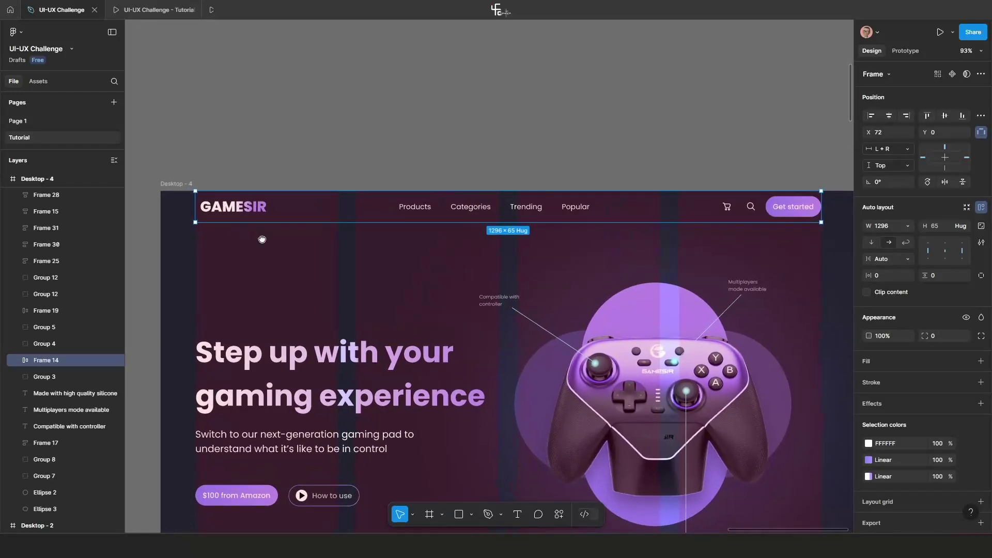
{"action": "left_click", "coordinate": [243, 174]}
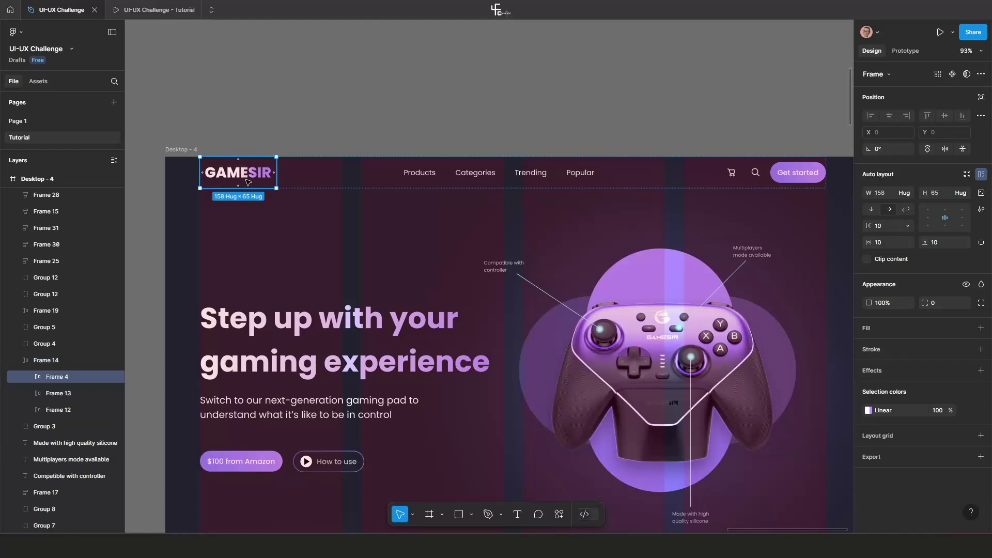
{"action": "left_click_drag", "start_coordinate": [253, 178], "coordinate": [296, 106]}
{"action": "scroll", "coordinate": [296, 106], "scroll_direction": "up", "scroll_amount": 3}
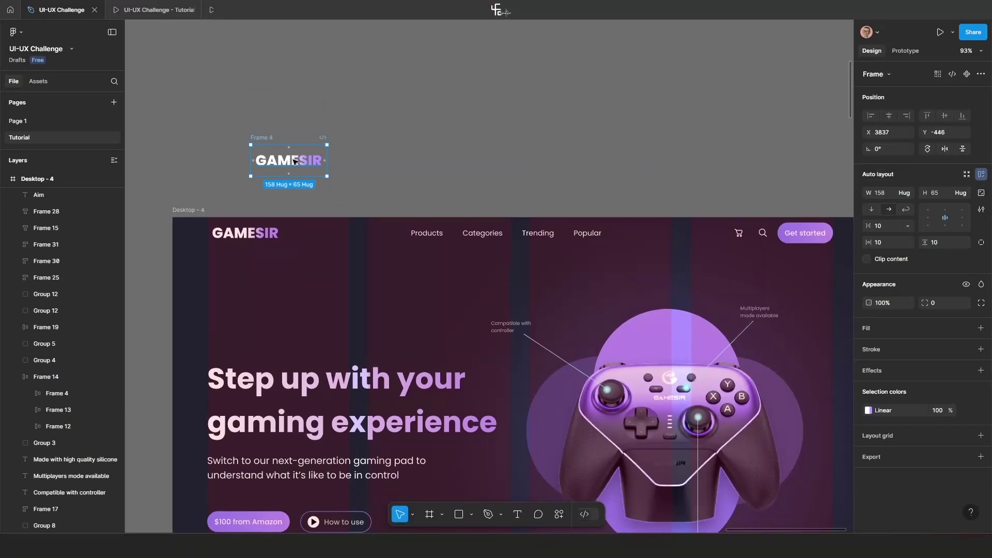
{"action": "left_click_drag", "start_coordinate": [289, 164], "coordinate": [260, 129]}
Copy the Products, Categories, Trending and Popular navigation items onto the empty canvas above Desktop - 4, beside the logo copy.
{"action": "left_click", "coordinate": [424, 239]}
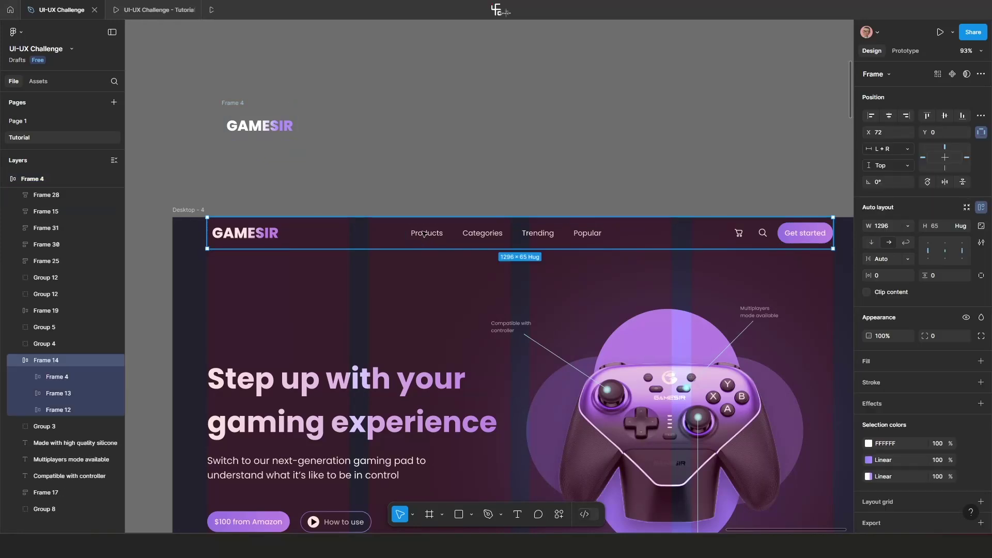
{"action": "double_click", "coordinate": [424, 239]}
{"action": "double_click", "coordinate": [433, 237]}
{"action": "left_click_drag", "start_coordinate": [433, 238], "coordinate": [416, 119]}
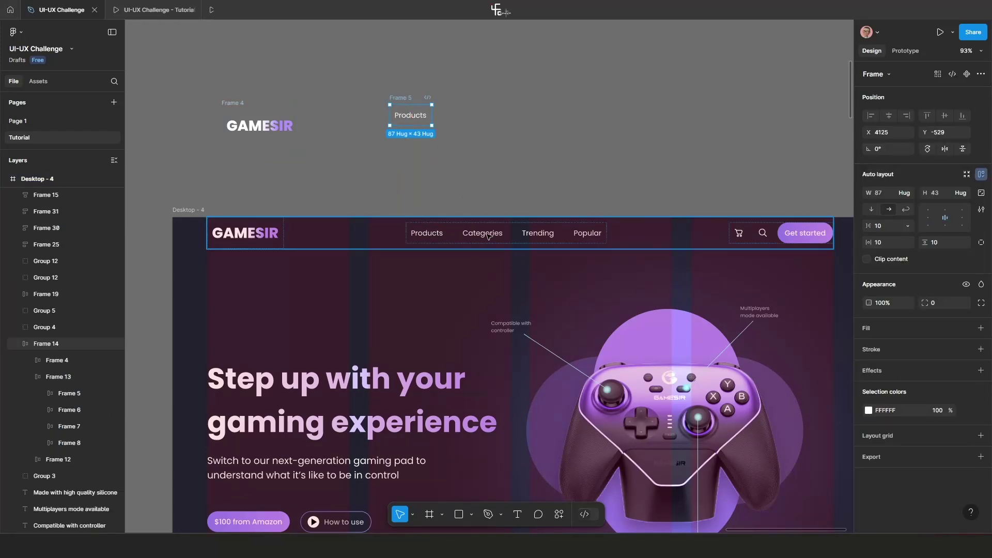
{"action": "left_click_drag", "start_coordinate": [488, 236], "coordinate": [487, 123]}
{"action": "left_click_drag", "start_coordinate": [539, 233], "coordinate": [543, 127]}
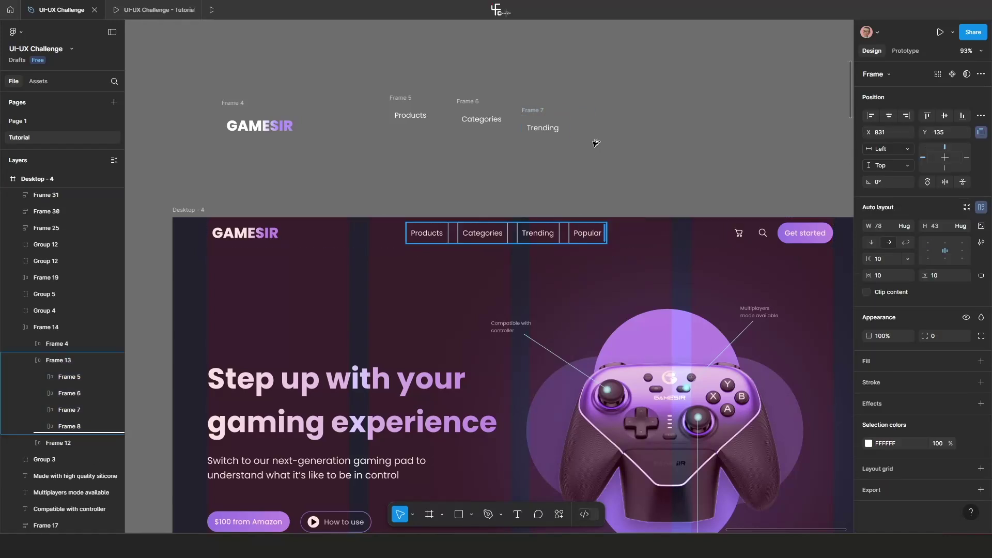
{"action": "left_click_drag", "start_coordinate": [588, 233], "coordinate": [592, 124]}
Shift the GAMESIR logo copy away from the design, turn it into a component and add a second variant.
{"action": "scroll", "coordinate": [295, 160], "scroll_direction": "up", "scroll_amount": 2}
{"action": "scroll", "coordinate": [380, 154], "scroll_direction": "left", "scroll_amount": 3}
{"action": "scroll", "coordinate": [381, 154], "scroll_direction": "up", "scroll_amount": 1}
{"action": "left_click", "coordinate": [378, 150]}
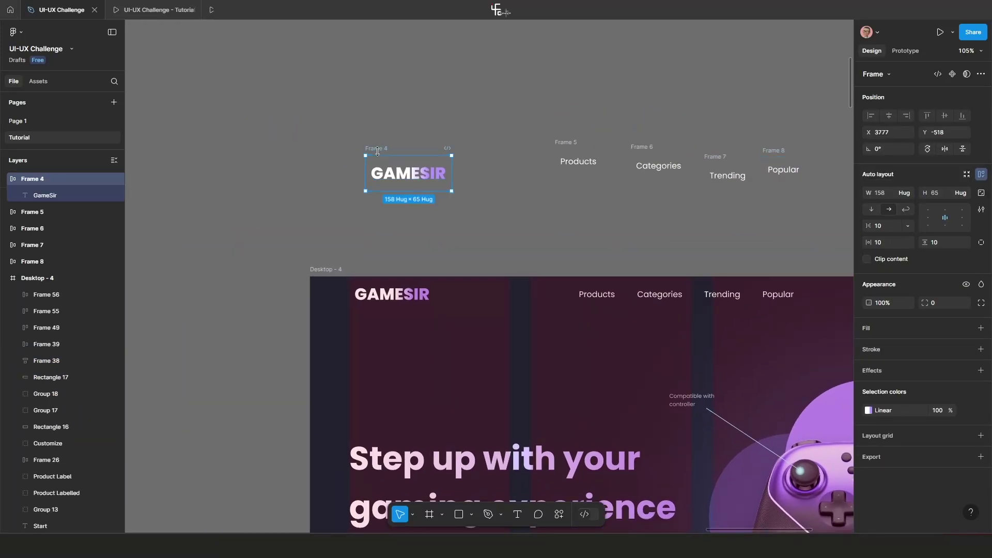
{"action": "left_click_drag", "start_coordinate": [379, 151], "coordinate": [359, 121]}
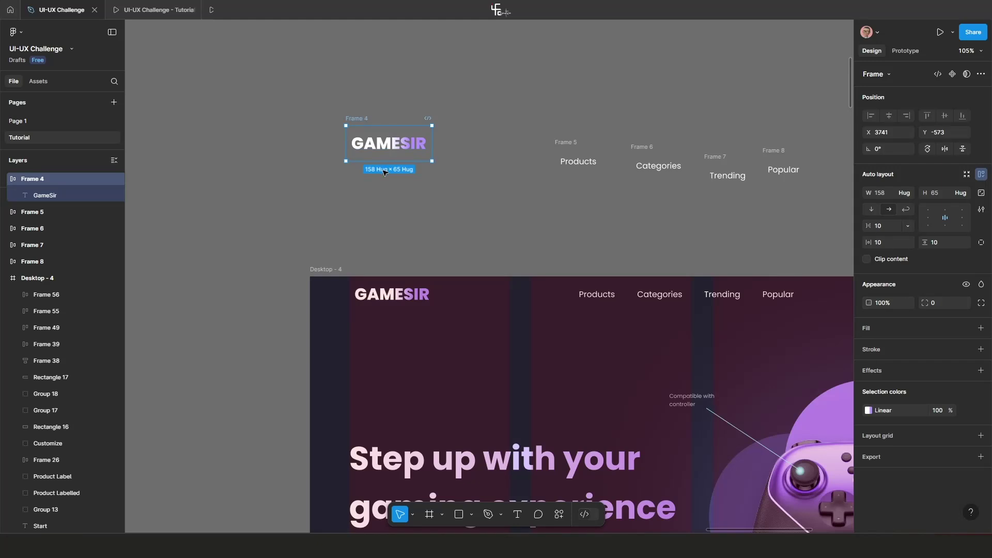
{"action": "left_click", "coordinate": [953, 76]}
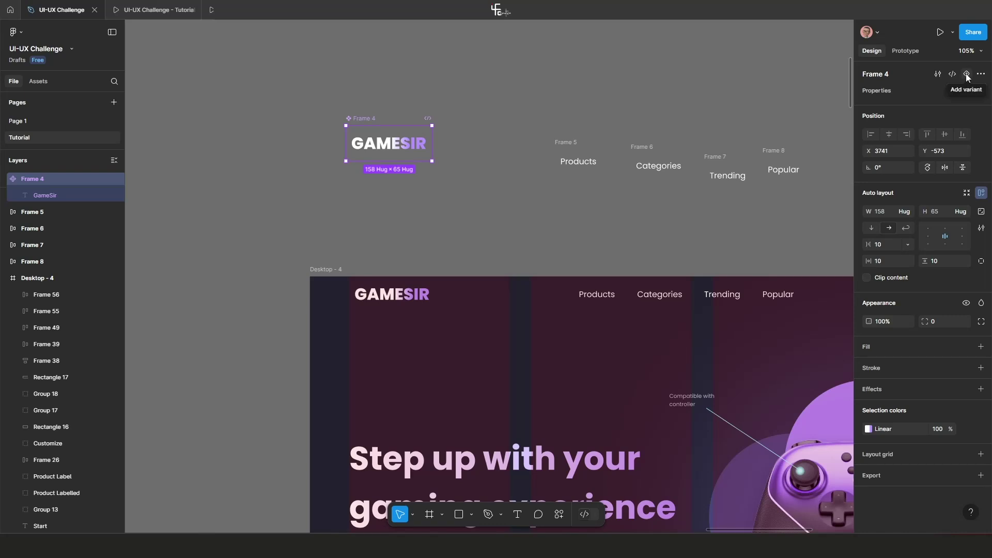
{"action": "left_click", "coordinate": [964, 77]}
{"action": "scroll", "coordinate": [534, 193], "scroll_direction": "up", "scroll_amount": 5}
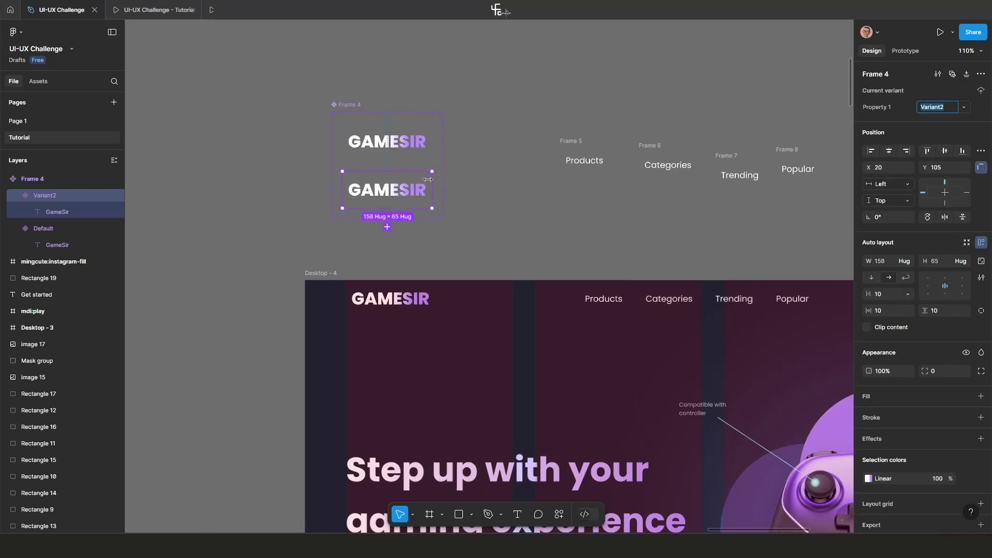
{"action": "scroll", "coordinate": [507, 192], "scroll_direction": "up", "scroll_amount": 1}
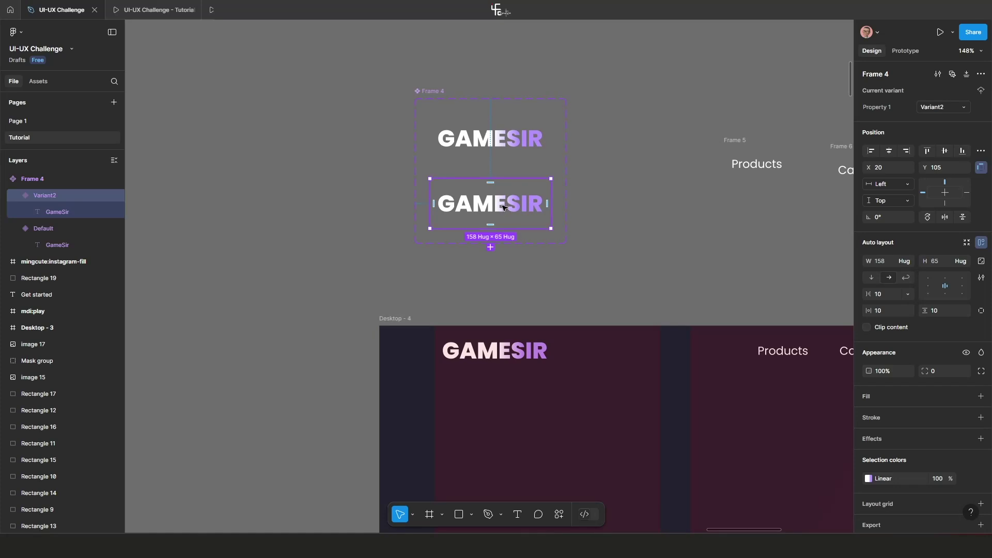
{"action": "scroll", "coordinate": [504, 208], "scroll_direction": "up", "scroll_amount": 1}
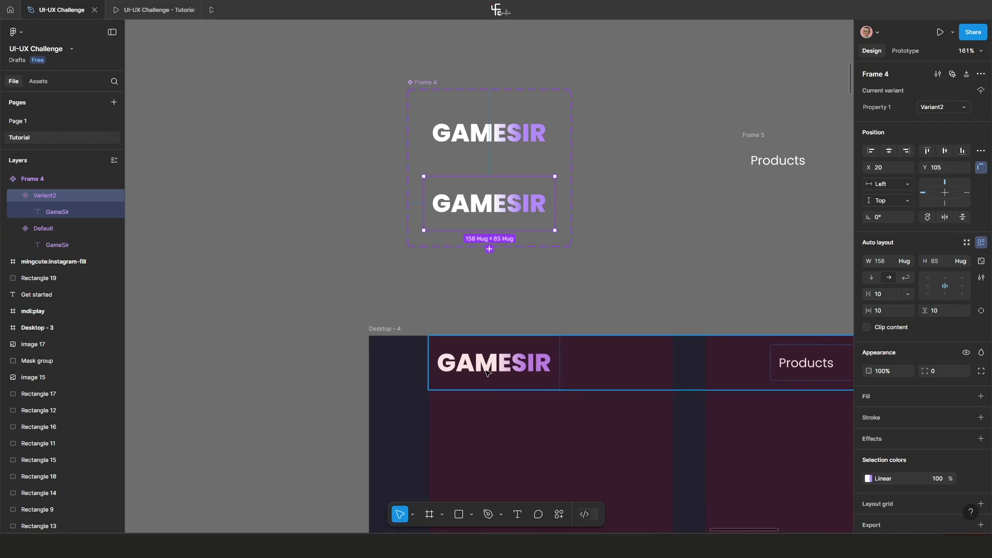
{"action": "left_click", "coordinate": [492, 274]}
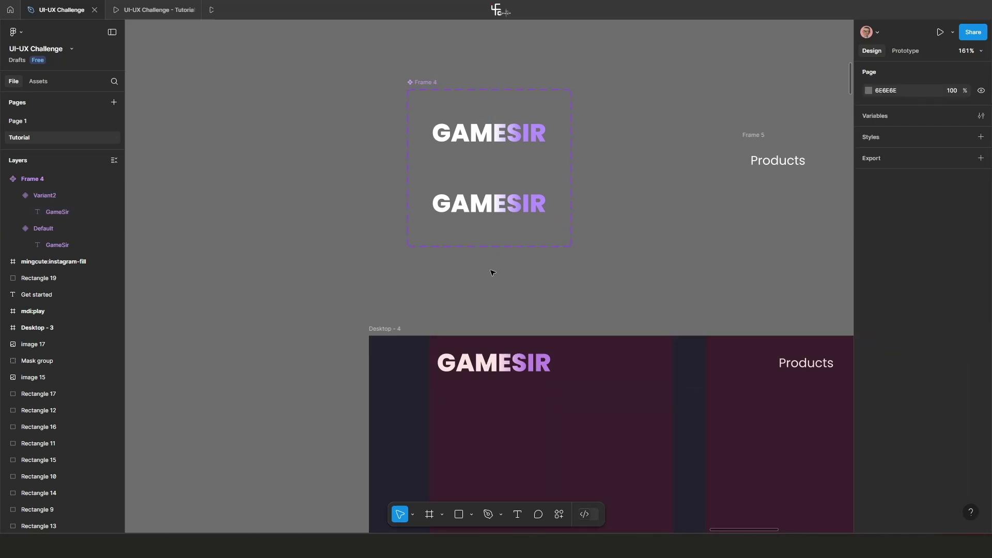
Make the second logo variant's text mostly purple by setting its gradient stops to white 0% and purple 45%, starting outside the text's left edge.
{"action": "left_click", "coordinate": [499, 216]}
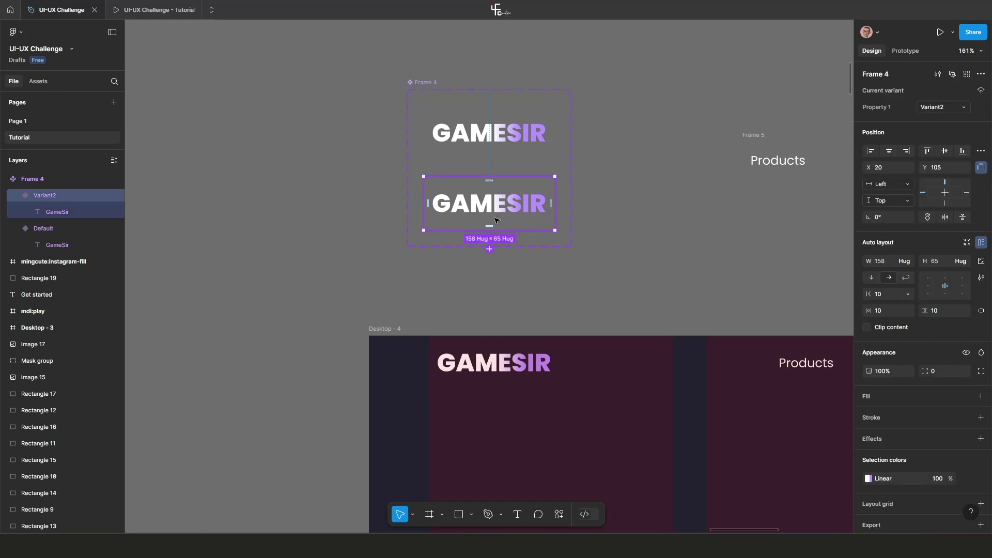
{"action": "scroll", "coordinate": [500, 226], "scroll_direction": "down", "scroll_amount": 2}
{"action": "scroll", "coordinate": [500, 226], "scroll_direction": "up", "scroll_amount": 2}
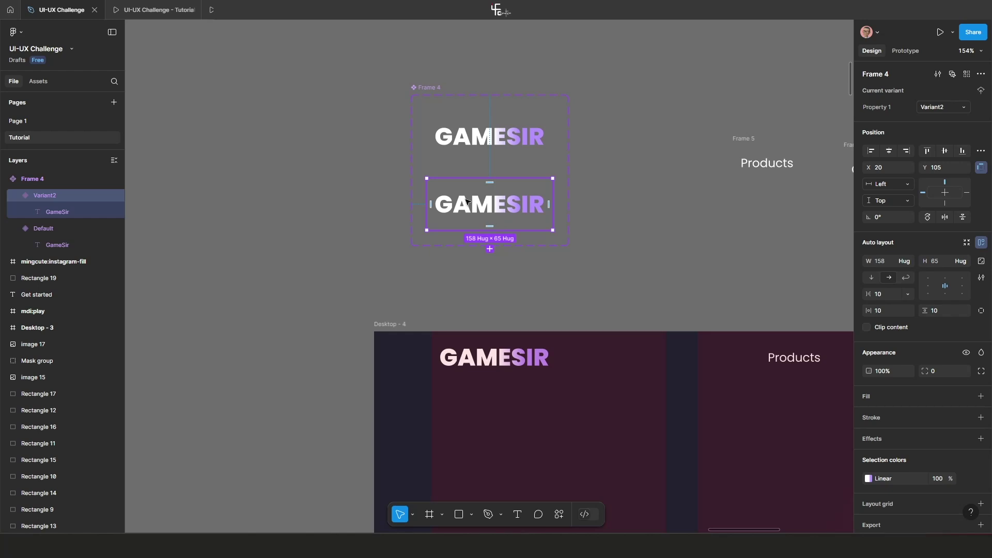
{"action": "left_click", "coordinate": [489, 210]}
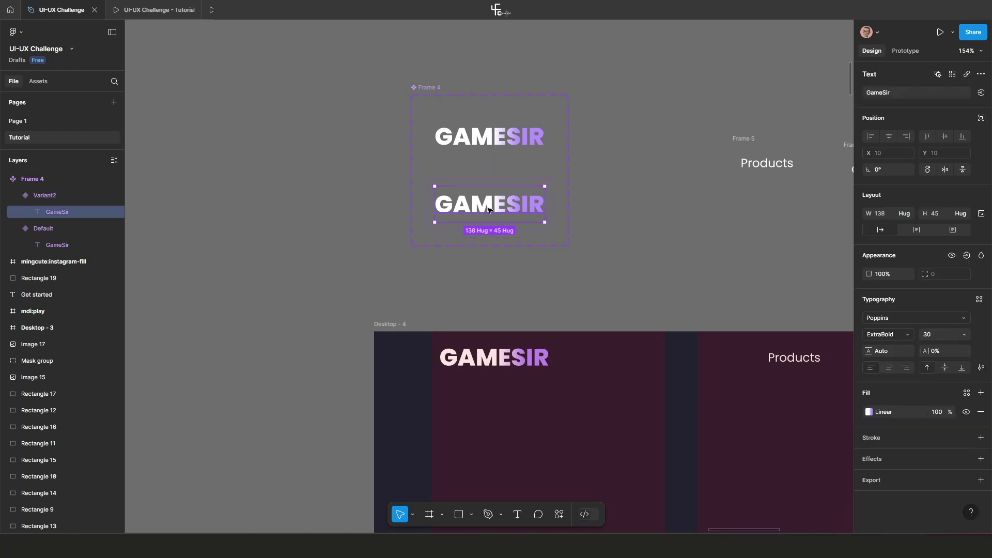
{"action": "left_click", "coordinate": [870, 412]}
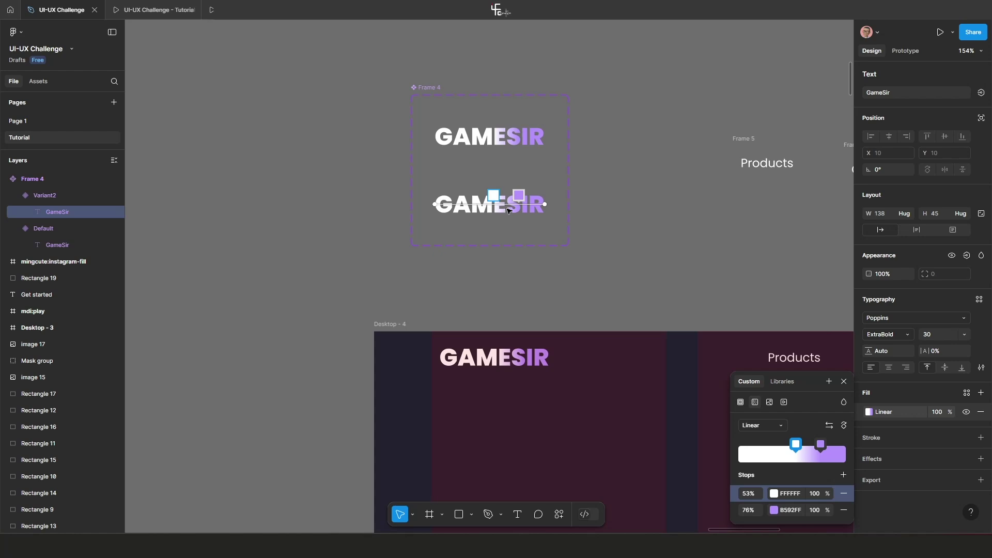
{"action": "left_click_drag", "start_coordinate": [494, 196], "coordinate": [466, 197]}
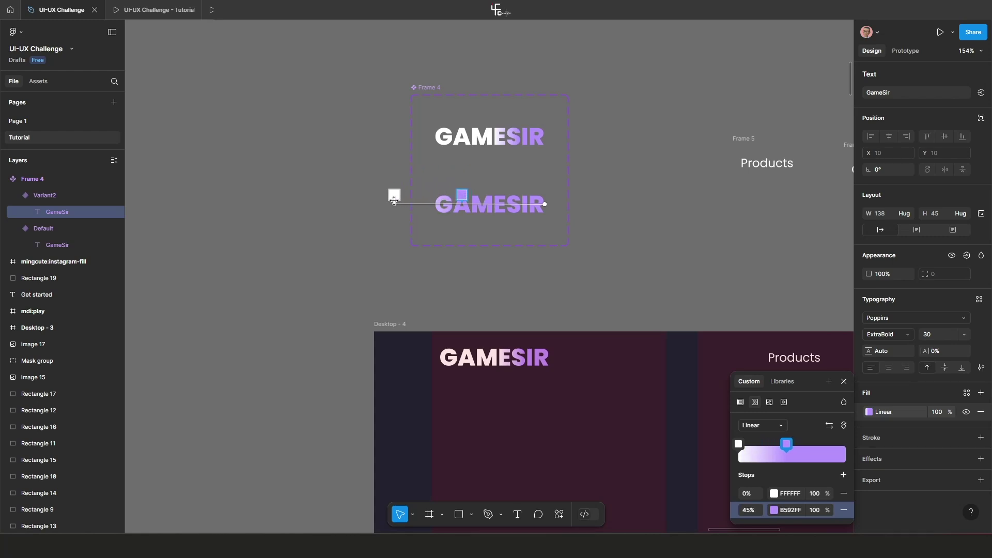
{"action": "left_click_drag", "start_coordinate": [394, 201], "coordinate": [413, 201]}
{"action": "key", "text": "Escape"}
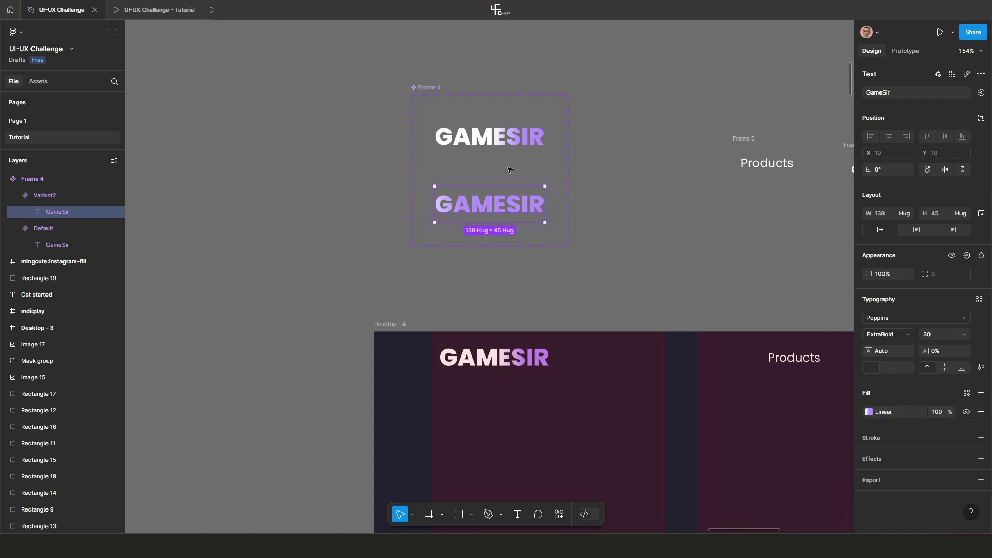
Add a prototype connection from the logo component's Default variant to Variant2.
{"action": "scroll", "coordinate": [479, 151], "scroll_direction": "down", "scroll_amount": 3}
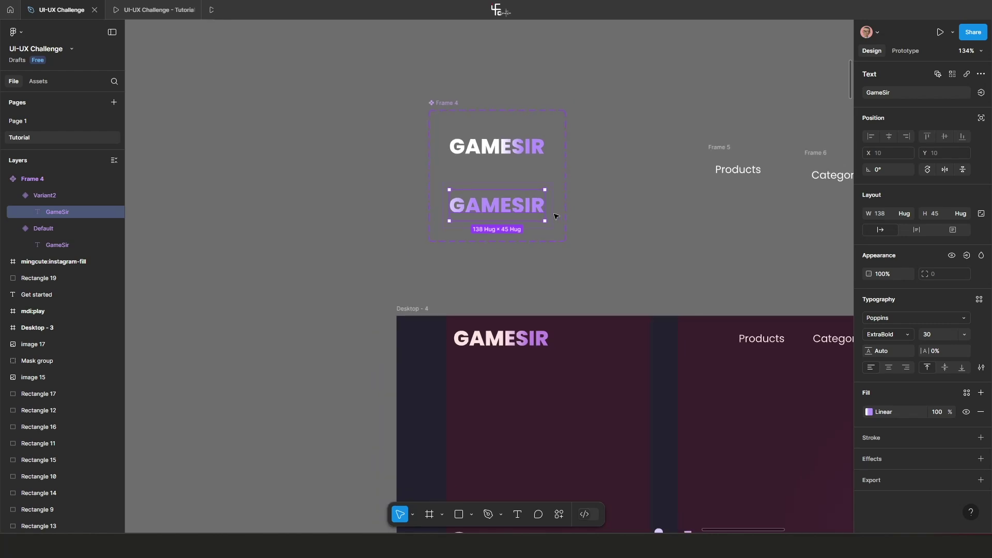
{"action": "left_click", "coordinate": [341, 108]}
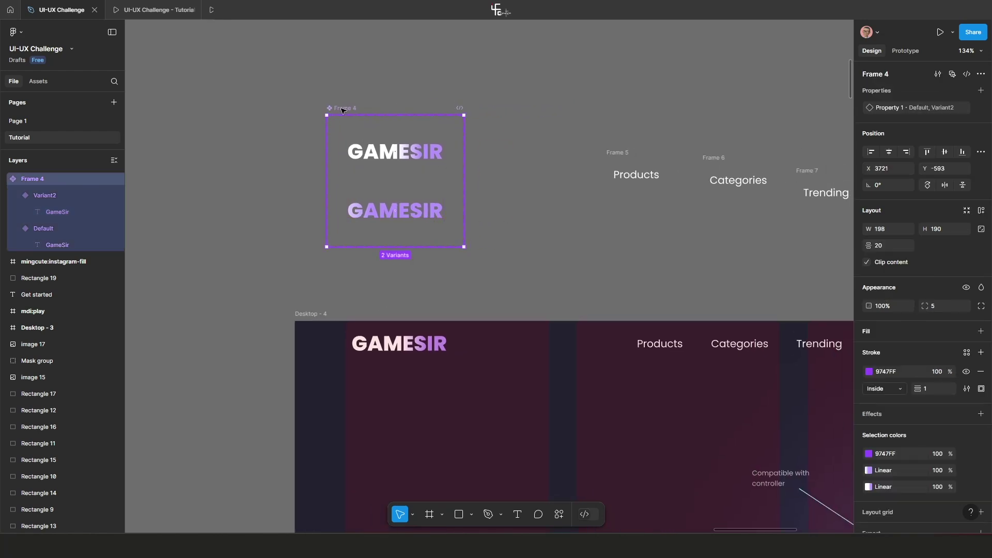
{"action": "left_click", "coordinate": [906, 50]}
{"action": "left_click", "coordinate": [406, 153]}
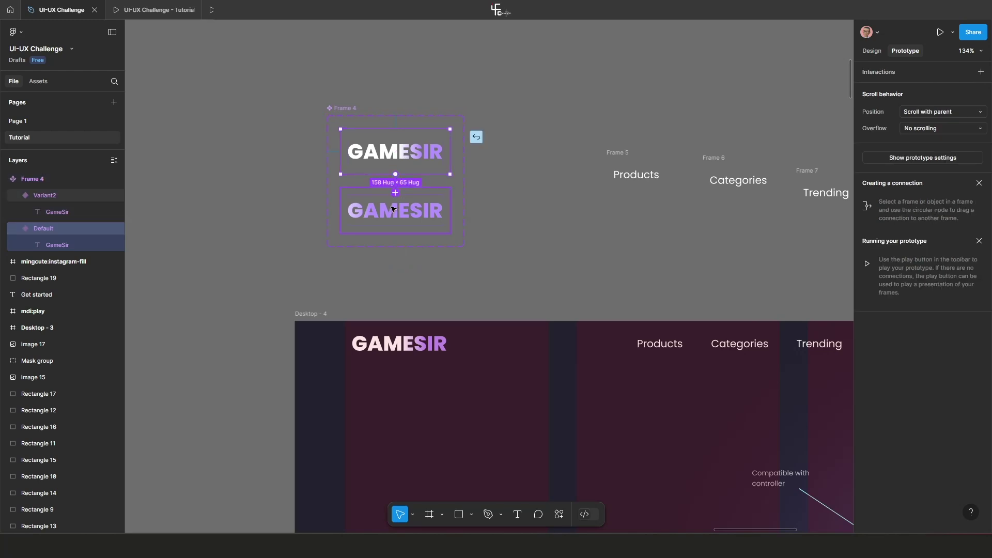
{"action": "left_click_drag", "start_coordinate": [393, 209], "coordinate": [529, 92]}
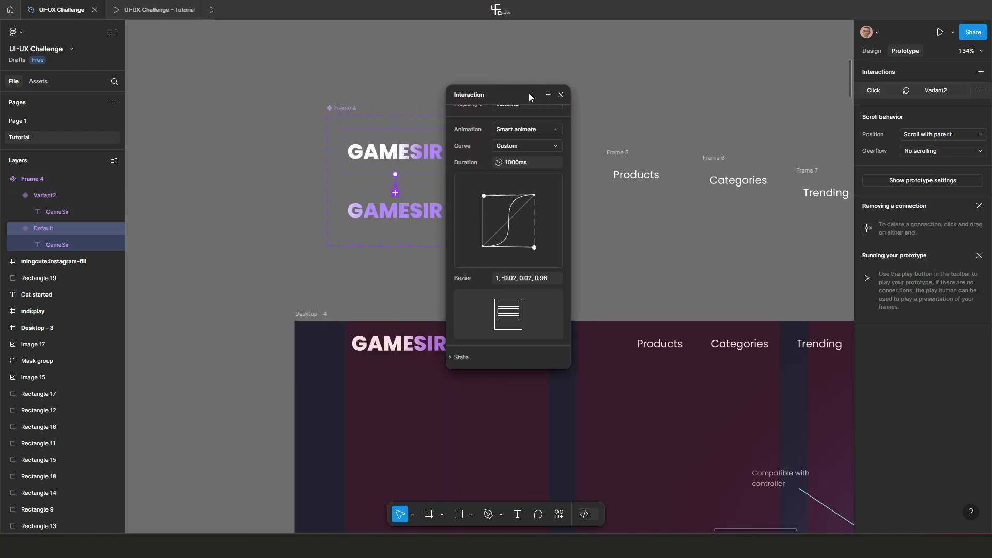
Set the logo interaction's trigger to While hovering and its animation to Instant, and move the interaction settings clear of the logo.
{"action": "scroll", "coordinate": [463, 172], "scroll_direction": "up", "scroll_amount": 2}
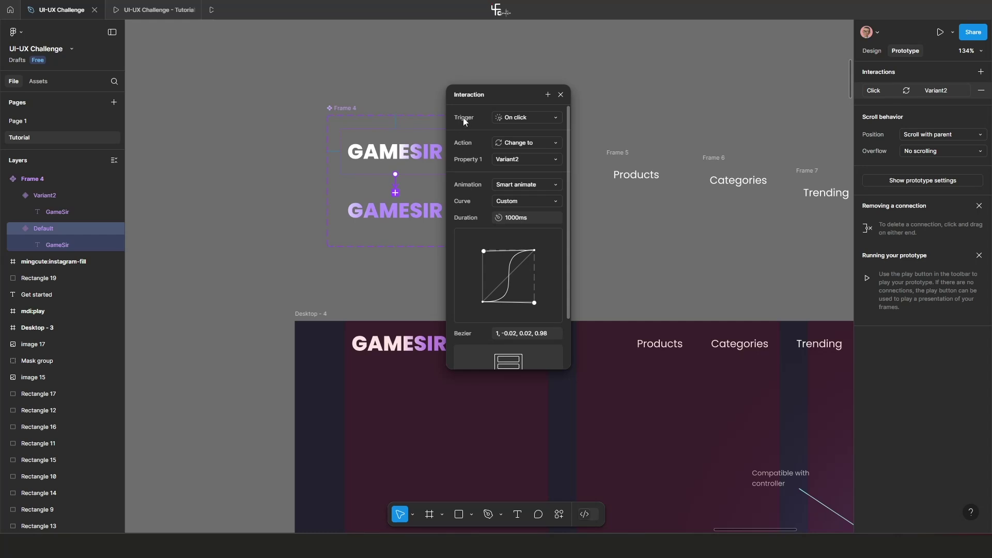
{"action": "left_click", "coordinate": [526, 119]}
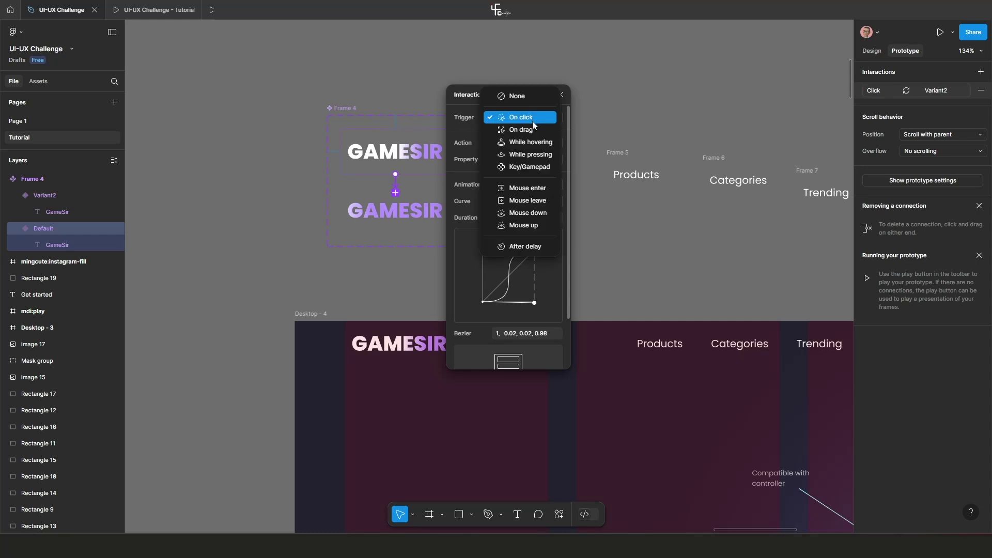
{"action": "left_click", "coordinate": [531, 136]}
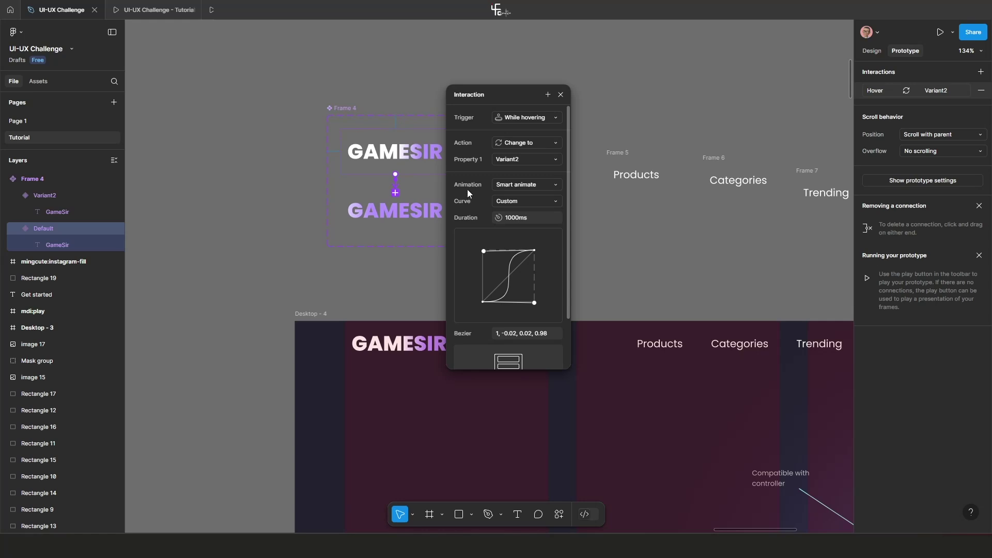
{"action": "left_click", "coordinate": [519, 185]}
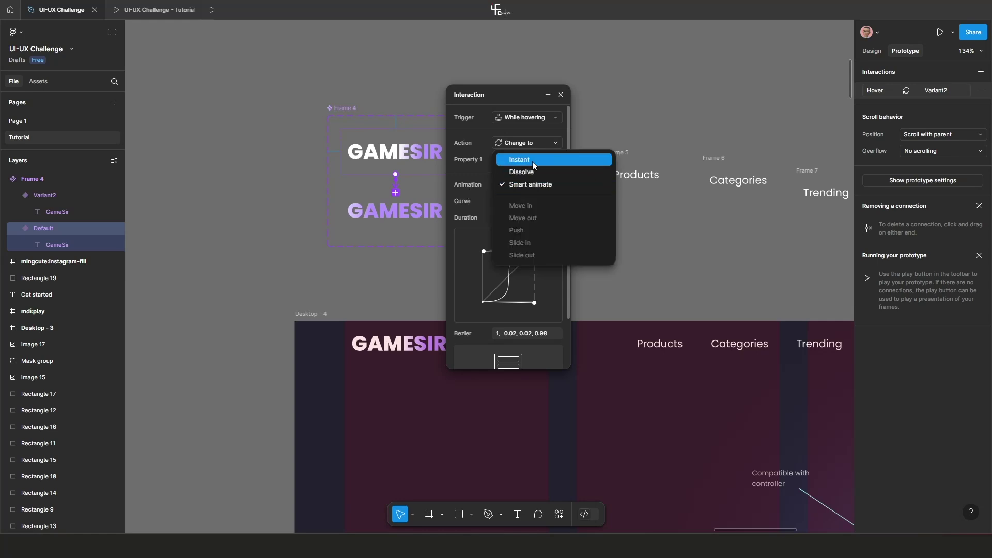
{"action": "left_click", "coordinate": [532, 162]}
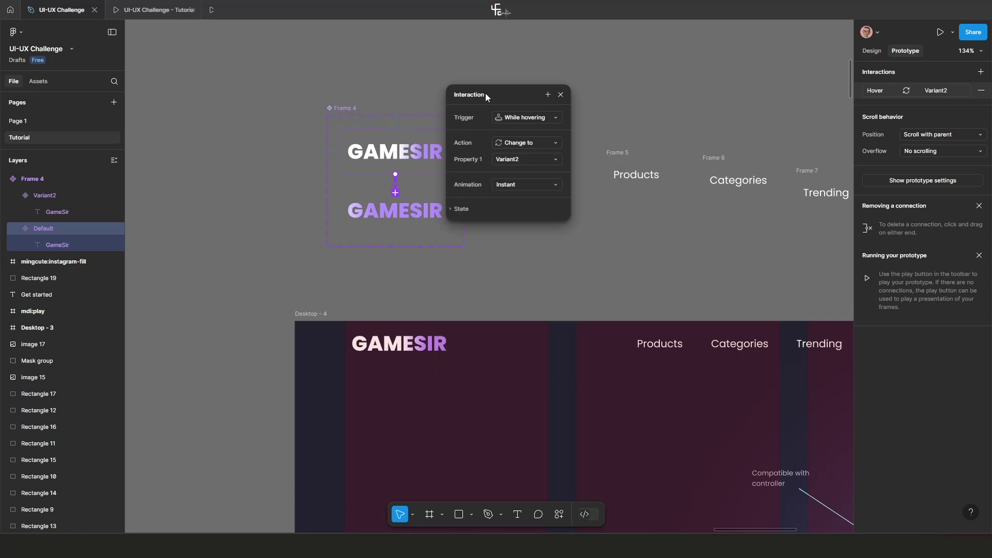
{"action": "left_click_drag", "start_coordinate": [492, 95], "coordinate": [249, 91]}
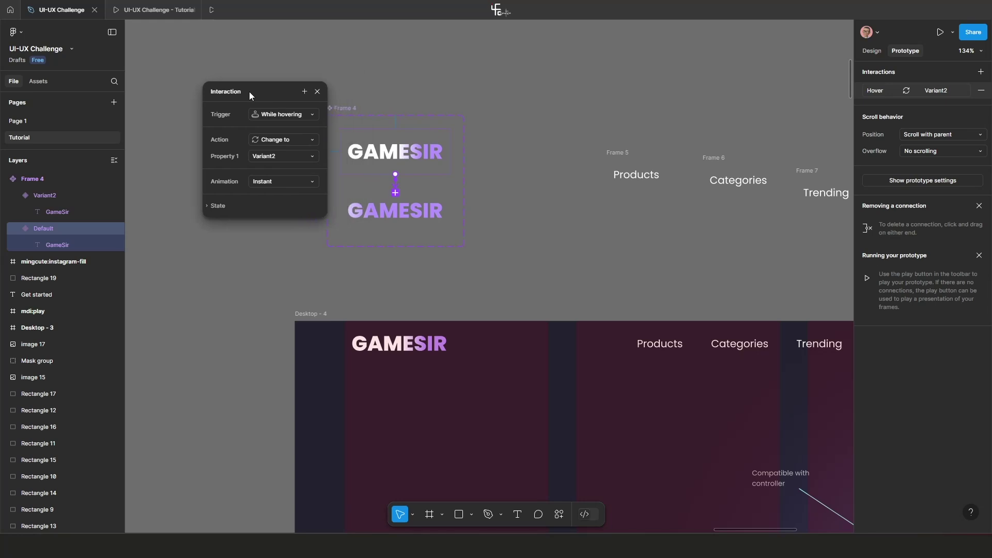
Move the Products copy closer to the logo component and turn it into a component.
{"action": "scroll", "coordinate": [535, 145], "scroll_direction": "right", "scroll_amount": 5}
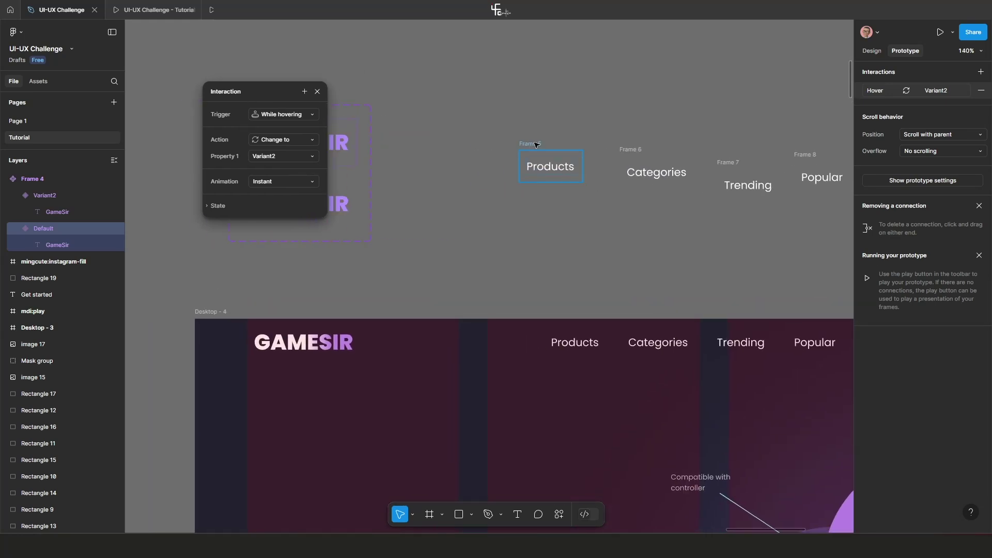
{"action": "left_click_drag", "start_coordinate": [534, 144], "coordinate": [459, 110]}
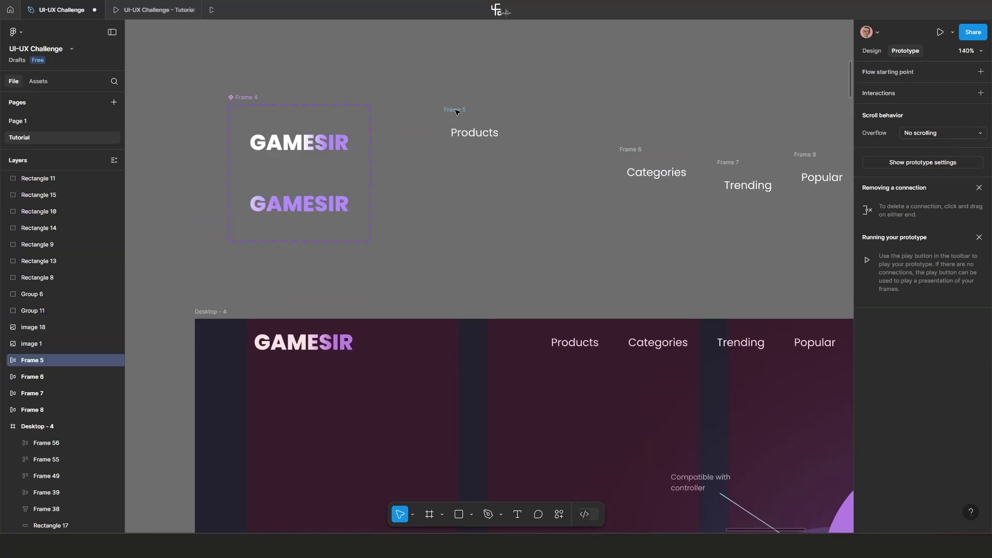
{"action": "left_click", "coordinate": [873, 52]}
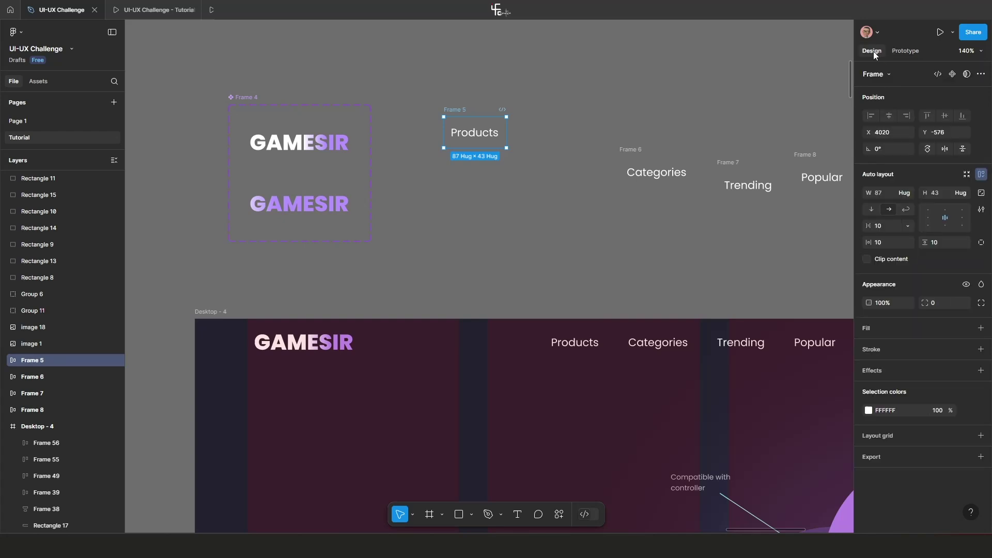
{"action": "left_click", "coordinate": [954, 75]}
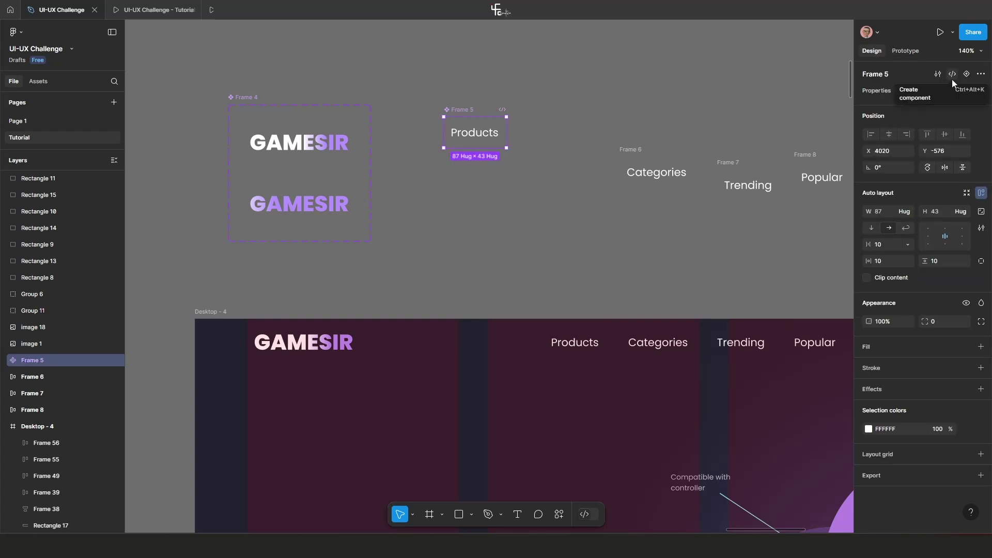
Add a second variant to the Products component and fill it with the page's purple B592FF.
{"action": "left_click", "coordinate": [968, 75]}
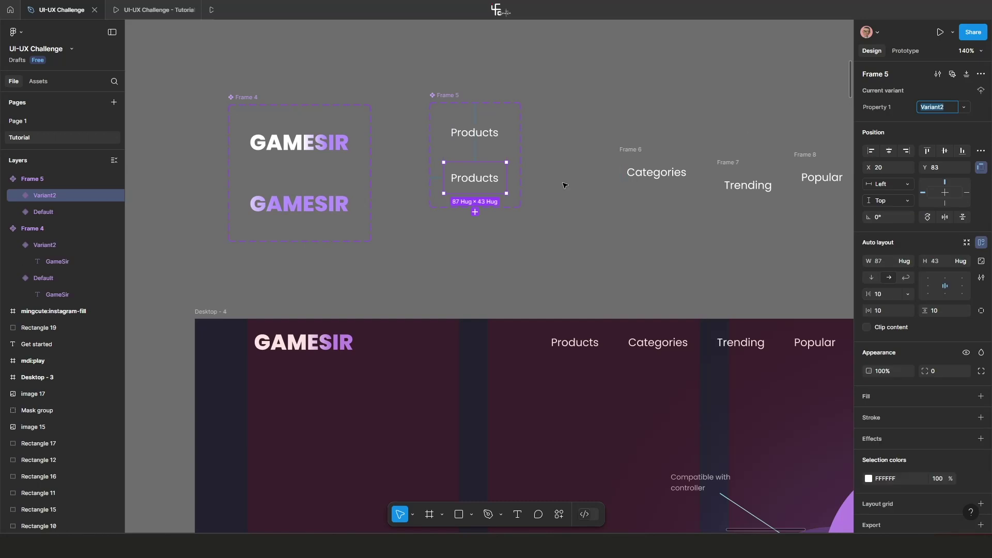
{"action": "scroll", "coordinate": [437, 219], "scroll_direction": "up", "scroll_amount": 2}
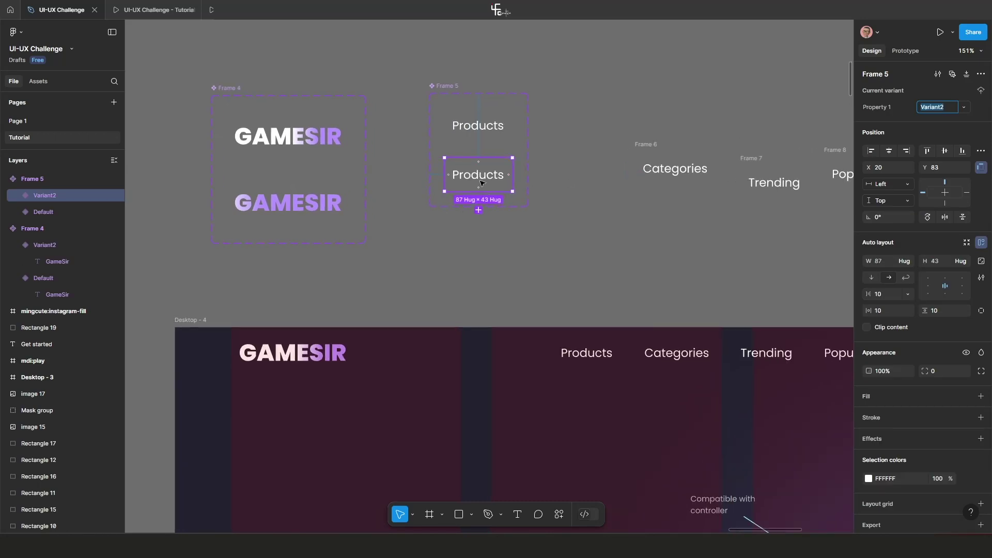
{"action": "scroll", "coordinate": [481, 183], "scroll_direction": "up", "scroll_amount": 1}
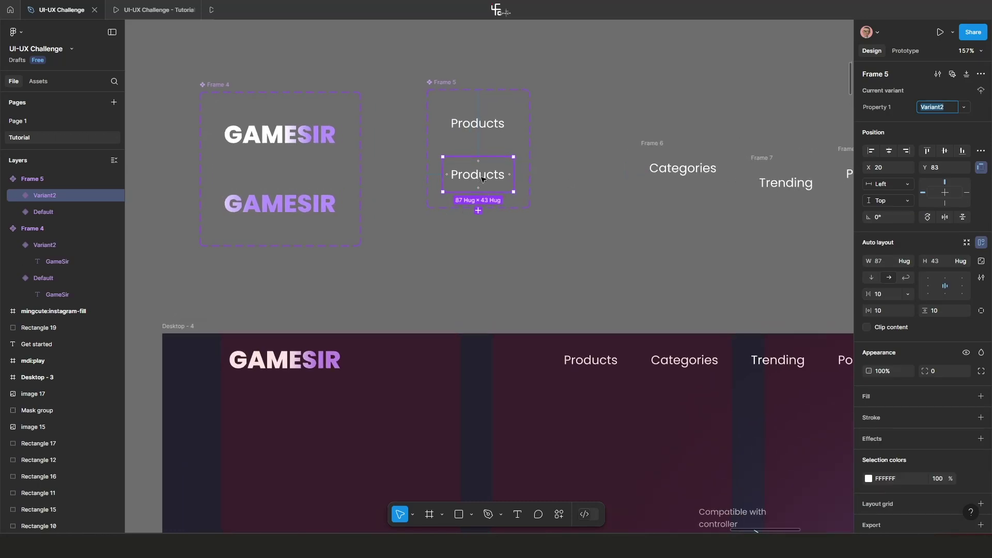
{"action": "left_click", "coordinate": [882, 396]}
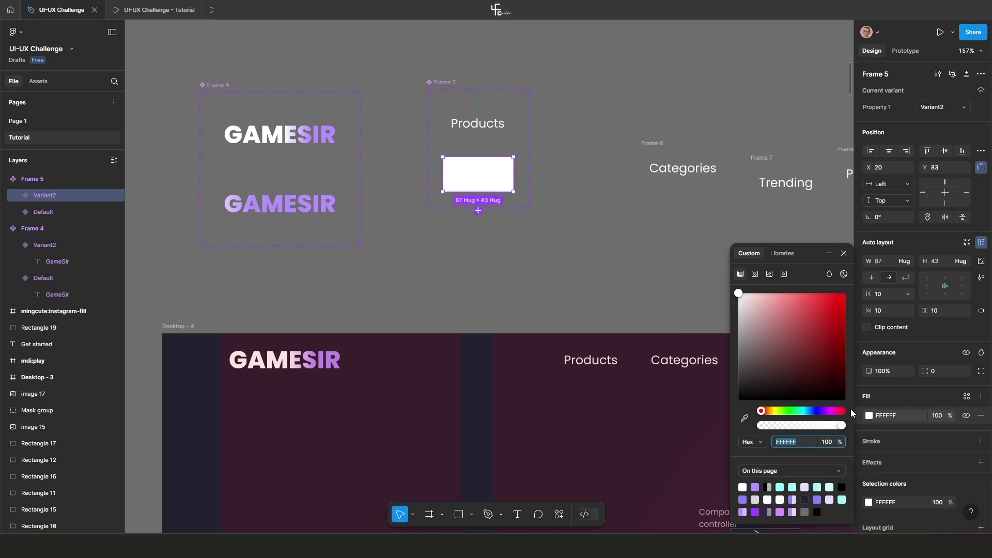
{"action": "left_click", "coordinate": [756, 486]}
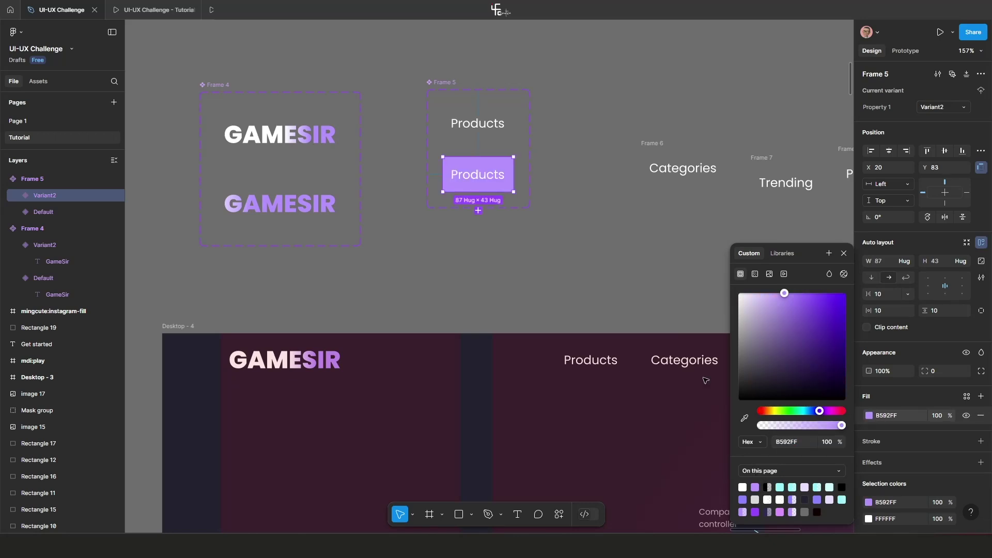
Set the corner radius of both Products variants to 10.
{"action": "left_click", "coordinate": [491, 125], "text": "shift"}
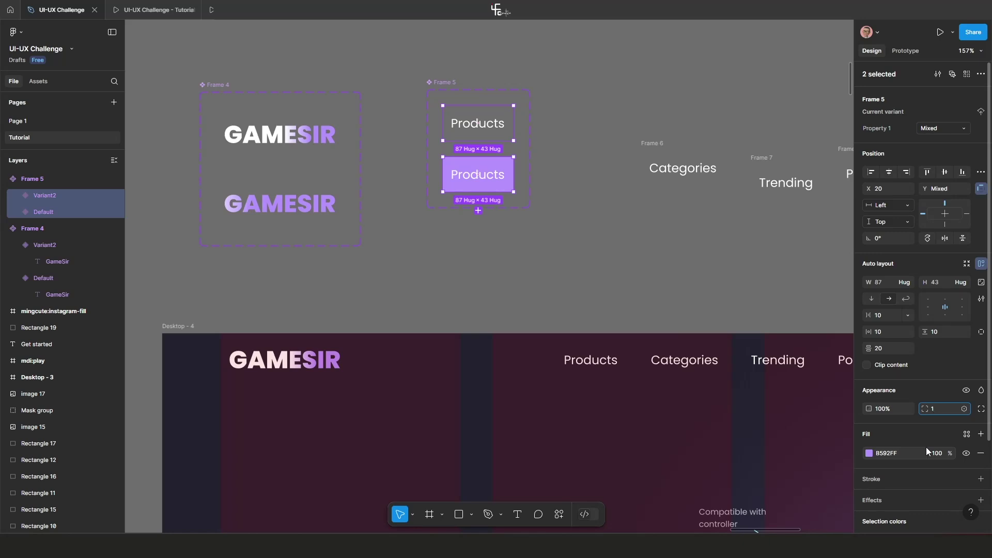
{"action": "type", "text": "10"}
{"action": "key", "text": "Return"}
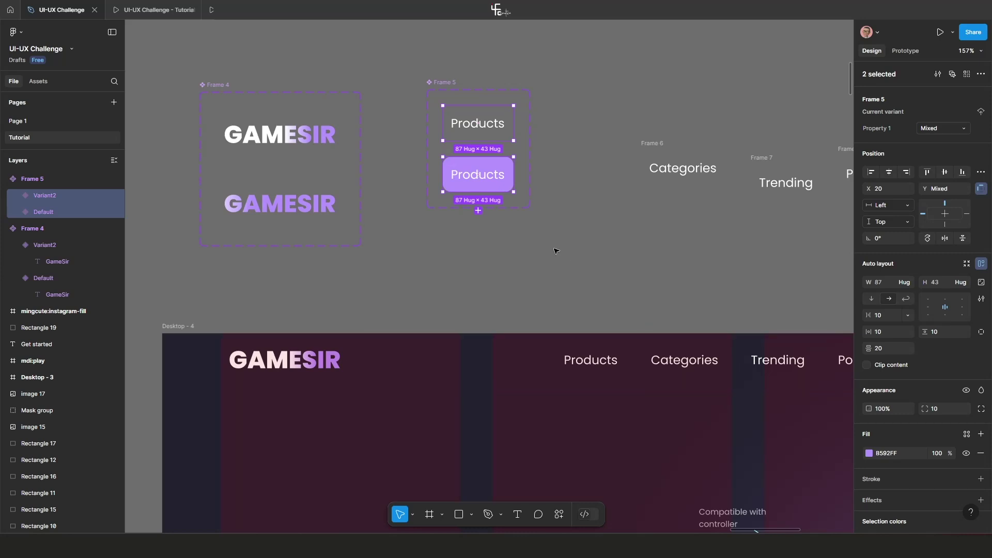
{"action": "left_click", "coordinate": [543, 233]}
Lower the fill opacity of the Products component's Variant2 to 20%, leaving it without a stroke.
{"action": "left_click", "coordinate": [493, 174]}
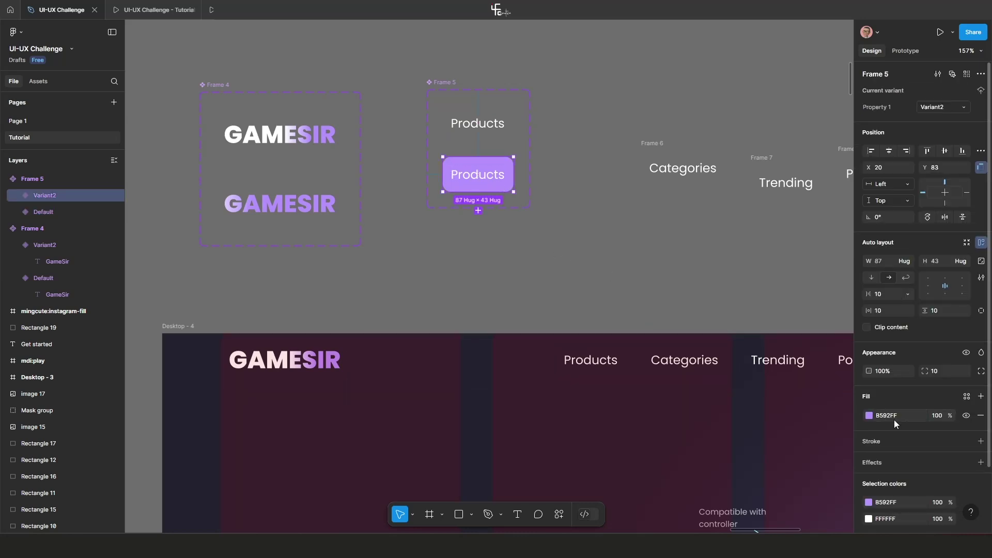
{"action": "left_click", "coordinate": [938, 416]}
{"action": "type", "text": "20"}
{"action": "key", "text": "Return"}
{"action": "left_click", "coordinate": [935, 437]}
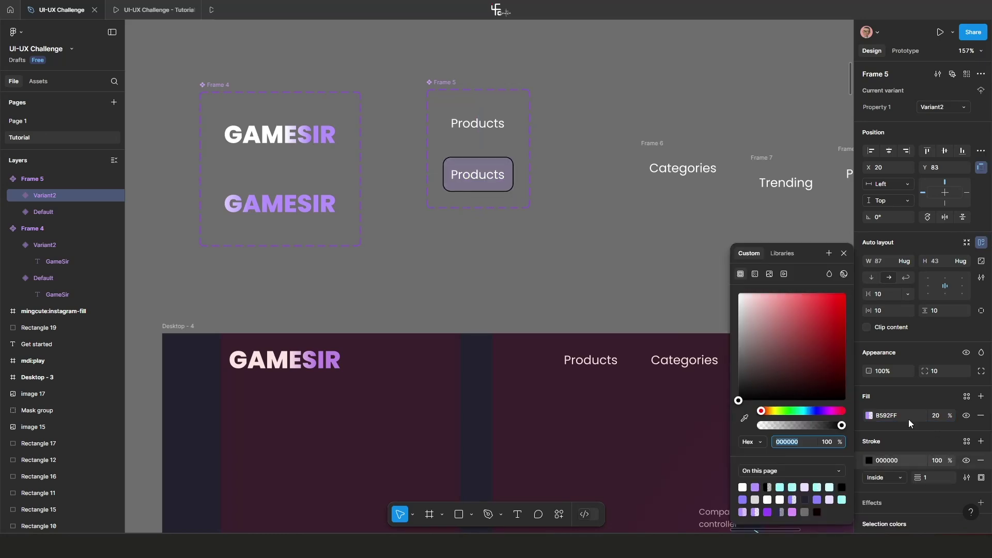
{"action": "left_click", "coordinate": [981, 461]}
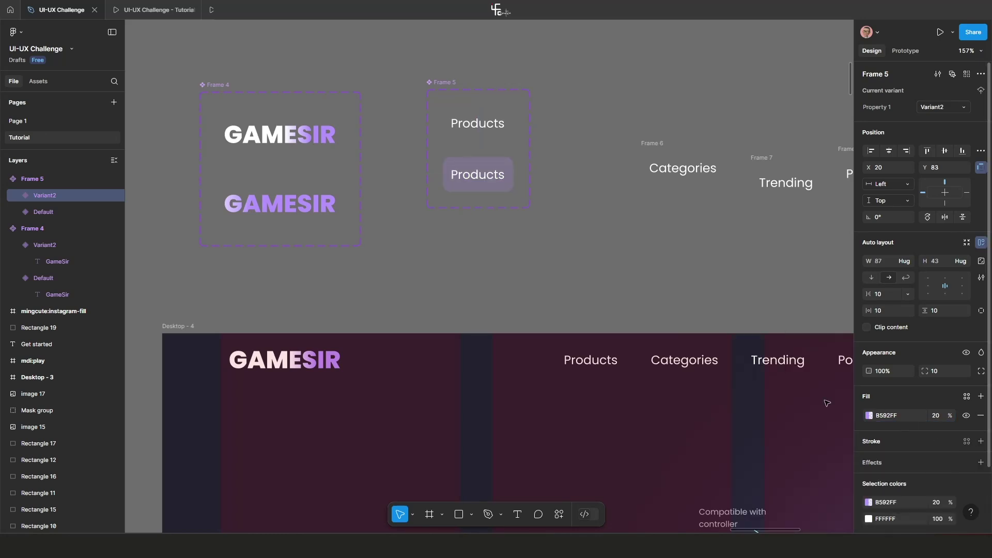
{"action": "left_click", "coordinate": [534, 227]}
Move the Categories copy beside the Products component and turn it into a component with a second variant.
{"action": "scroll", "coordinate": [549, 243], "scroll_direction": "down", "scroll_amount": 2}
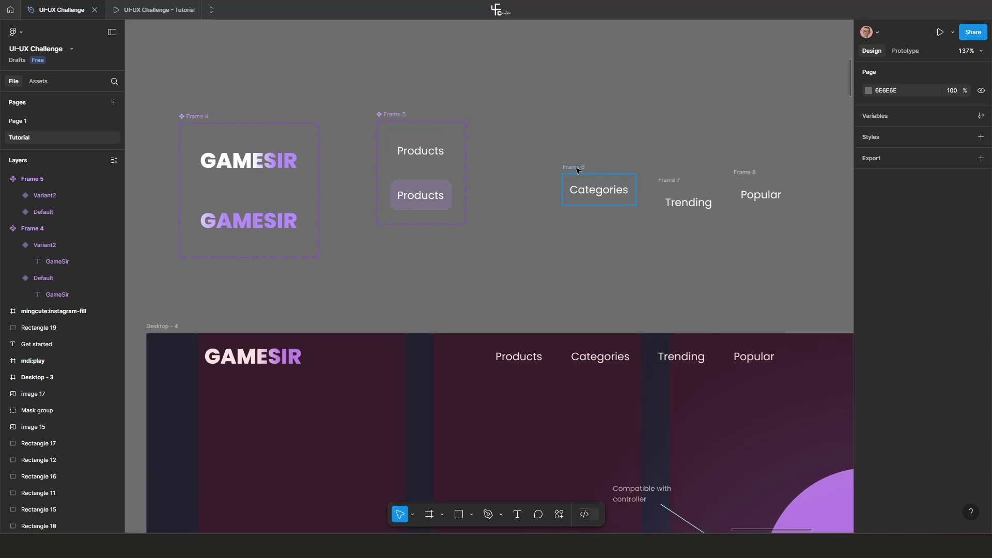
{"action": "left_click_drag", "start_coordinate": [578, 170], "coordinate": [514, 114]}
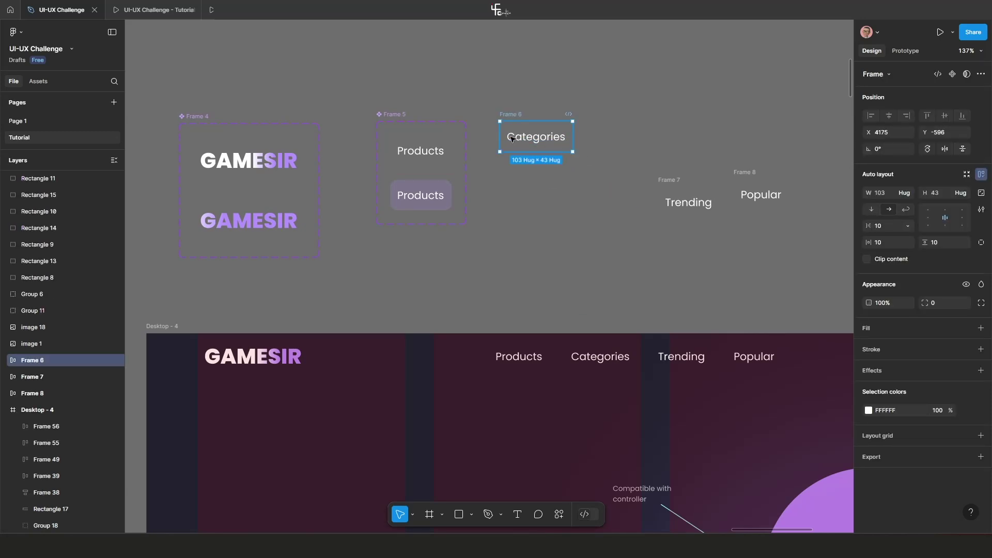
{"action": "left_click", "coordinate": [952, 75]}
{"action": "left_click", "coordinate": [967, 75]}
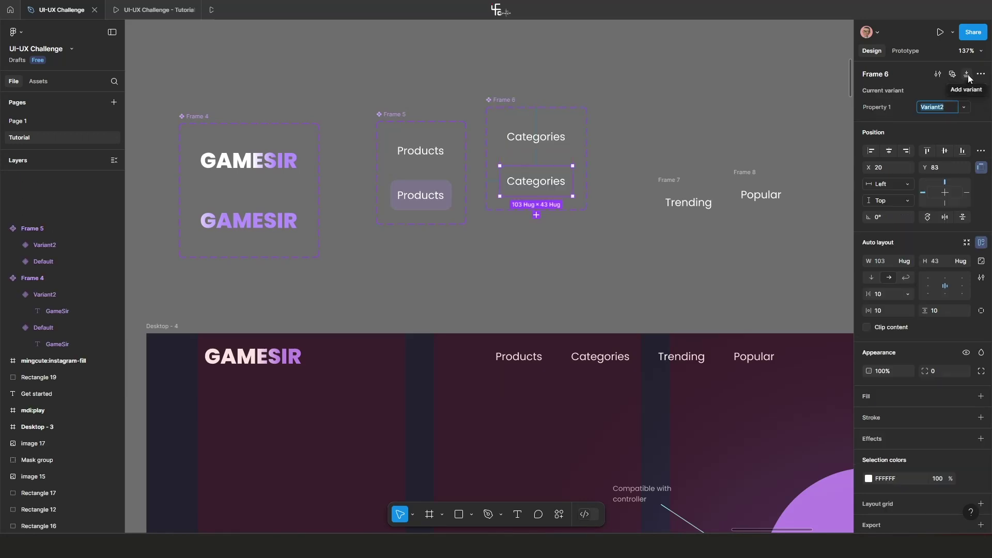
Copy the properties of the Products Variant2 and paste them onto the Categories Variant2.
{"action": "left_click", "coordinate": [423, 197]}
{"action": "right_click", "coordinate": [423, 197]}
{"action": "mouse_move", "coordinate": [483, 241]}
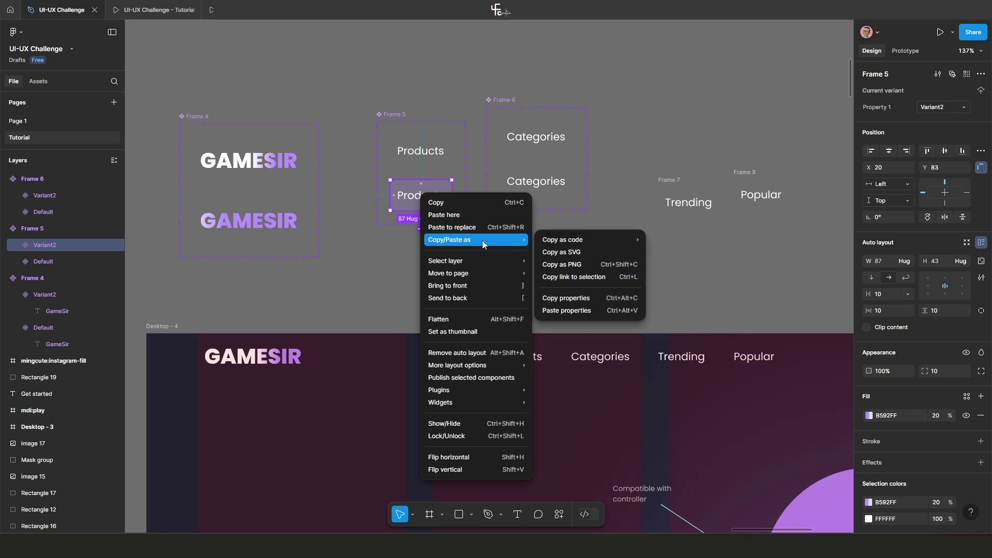
{"action": "left_click", "coordinate": [567, 299]}
{"action": "left_click", "coordinate": [528, 180]}
{"action": "right_click", "coordinate": [526, 179]}
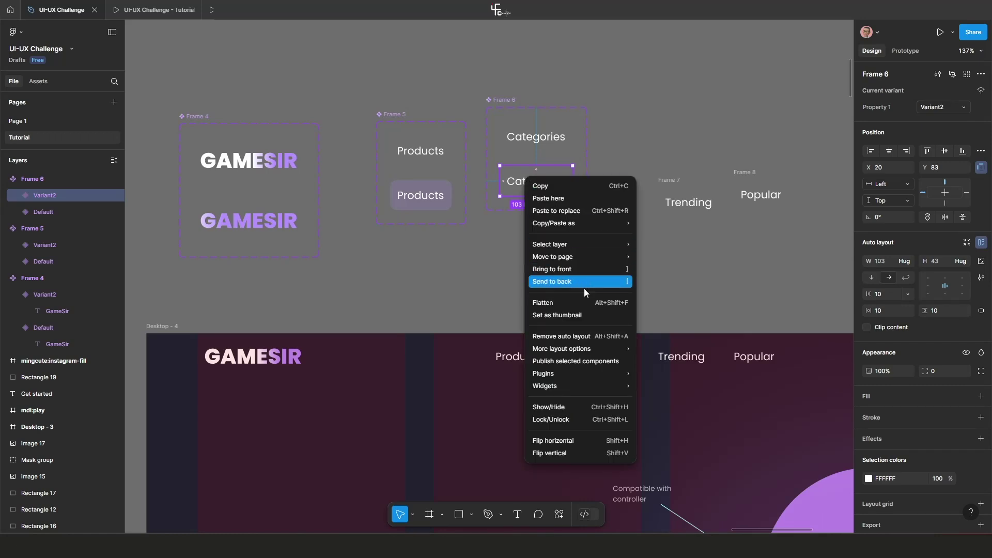
{"action": "mouse_move", "coordinate": [574, 223]}
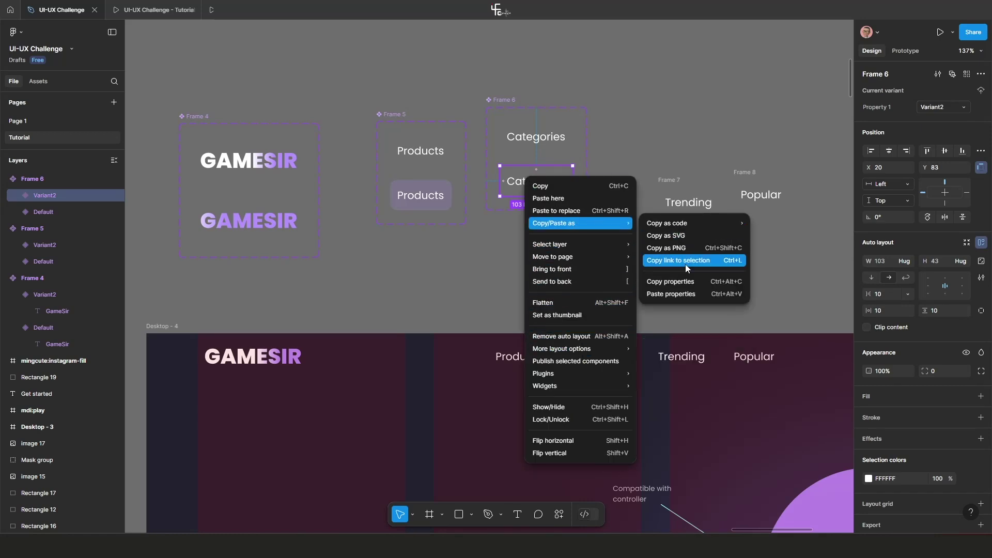
{"action": "left_click", "coordinate": [674, 294]}
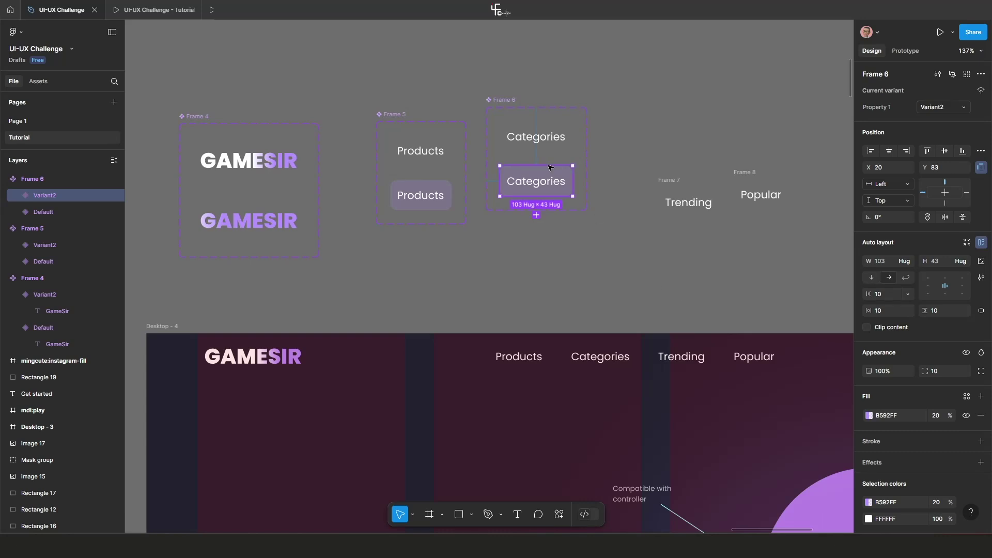
Set the corner radius of the Categories Default variant to 10.
{"action": "left_click", "coordinate": [547, 139]}
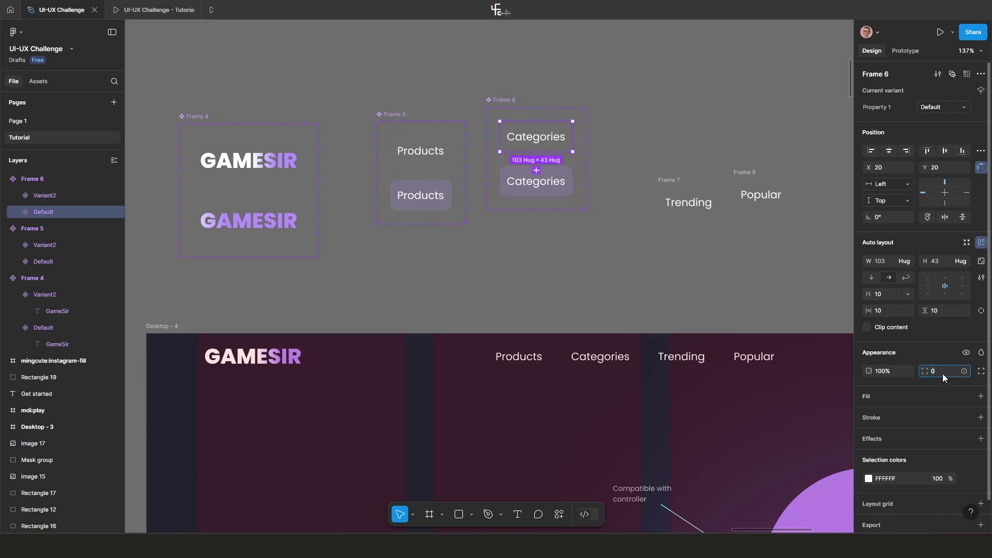
{"action": "key", "text": "Return"}
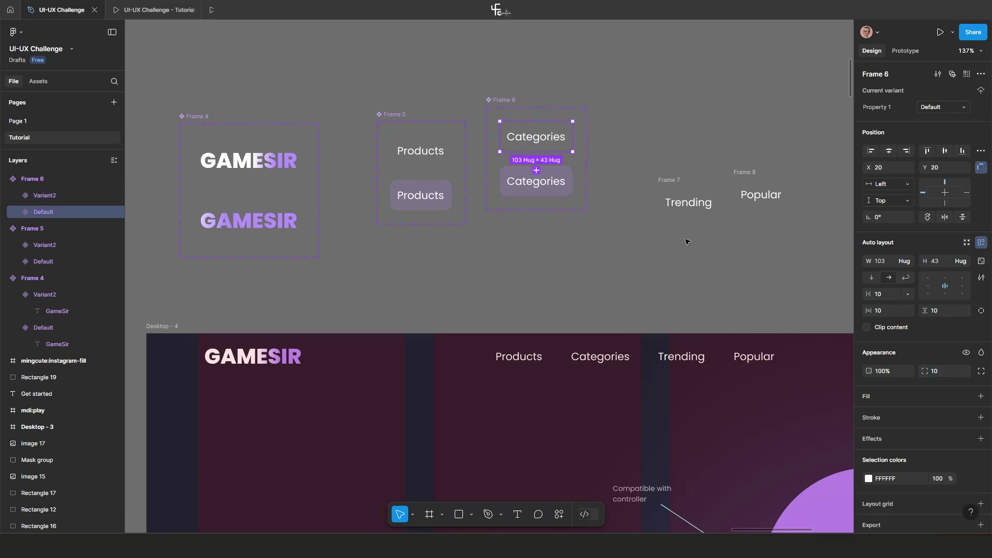
{"action": "left_click", "coordinate": [642, 262]}
Move the Trending copy beside Categories and make it a two-variant component with corner radius 10 and the copied purple properties on Variant2.
{"action": "scroll", "coordinate": [612, 266], "scroll_direction": "down", "scroll_amount": 2}
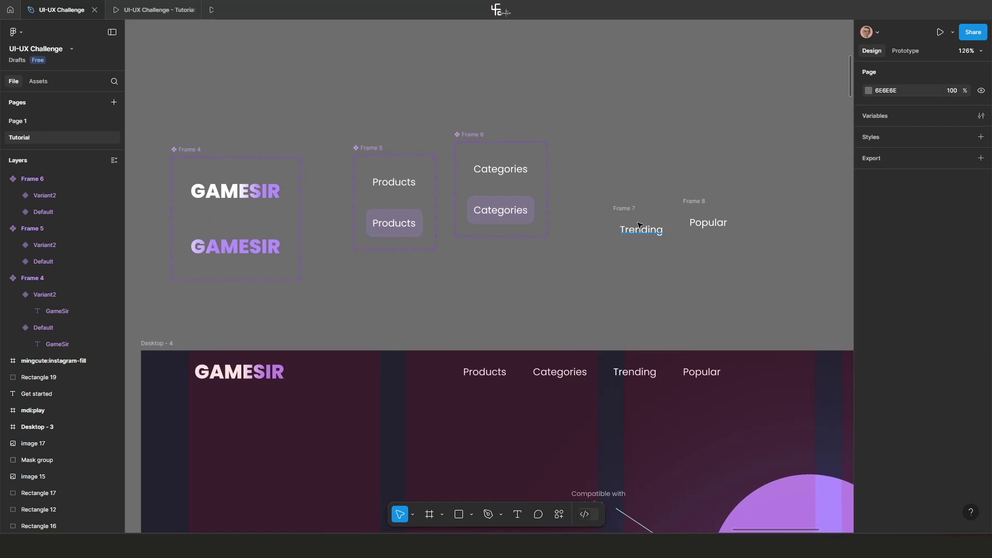
{"action": "left_click", "coordinate": [630, 212]}
{"action": "left_click_drag", "start_coordinate": [631, 212], "coordinate": [597, 177]}
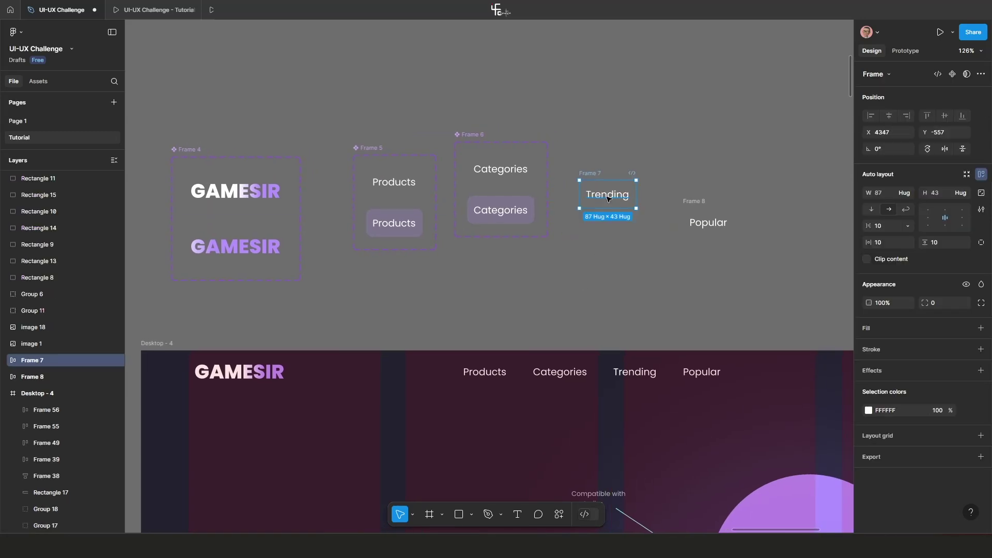
{"action": "left_click", "coordinate": [952, 74]}
{"action": "left_click", "coordinate": [953, 74]}
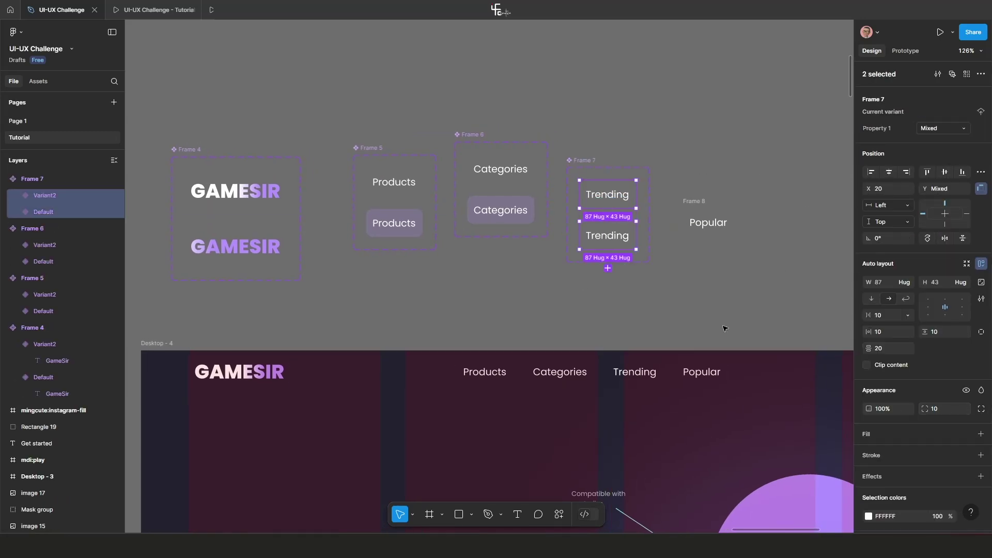
{"action": "left_click", "coordinate": [617, 234]}
Move the Popular copy beside Trending and make it a two-variant component with corner radius 10 and the copied purple properties on Variant2.
{"action": "left_click", "coordinate": [708, 223]}
{"action": "left_click", "coordinate": [952, 74]}
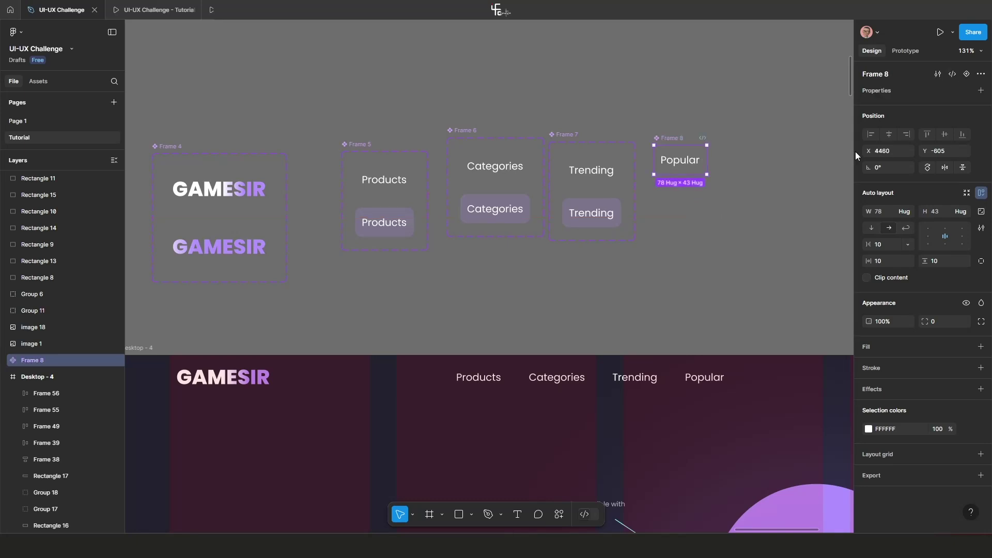
{"action": "left_click", "coordinate": [953, 74]}
{"action": "right_click", "coordinate": [683, 196]}
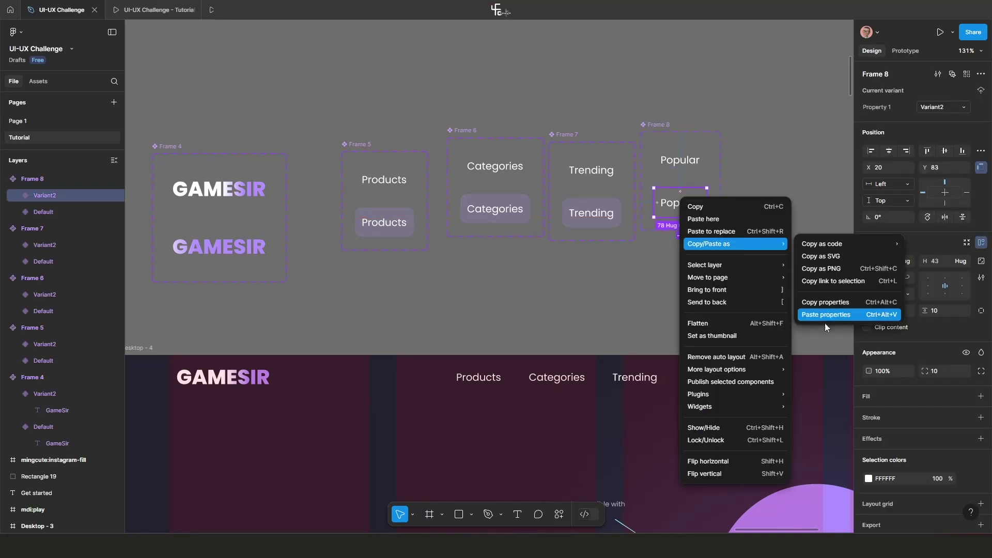
{"action": "left_click", "coordinate": [826, 321]}
{"action": "scroll", "coordinate": [602, 295], "scroll_direction": "down", "scroll_amount": 3}
{"action": "scroll", "coordinate": [601, 296], "scroll_direction": "up", "scroll_amount": 3}
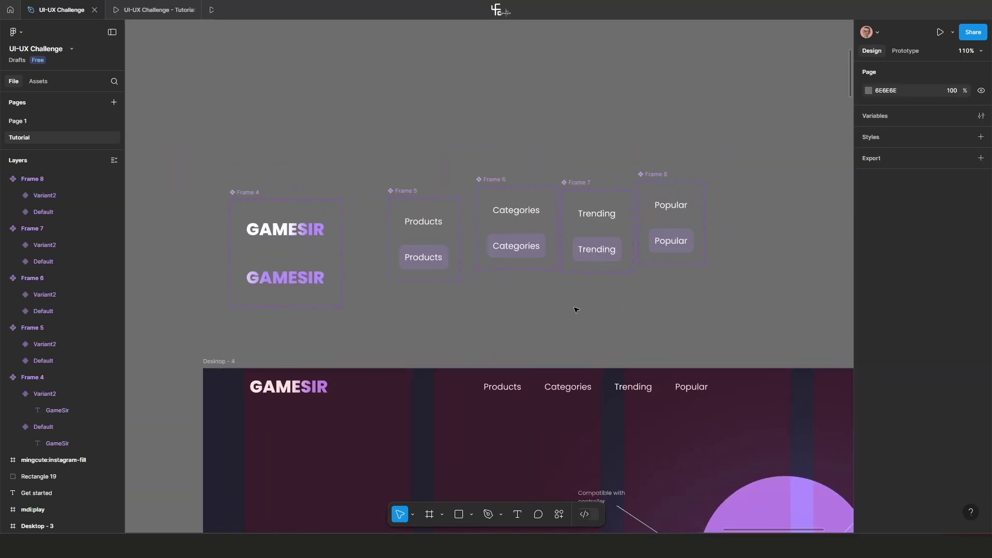
Move the Products component closer to the logo component and connect its Default variant to Variant2 with a While hovering trigger.
{"action": "left_click_drag", "start_coordinate": [408, 191], "coordinate": [391, 189]}
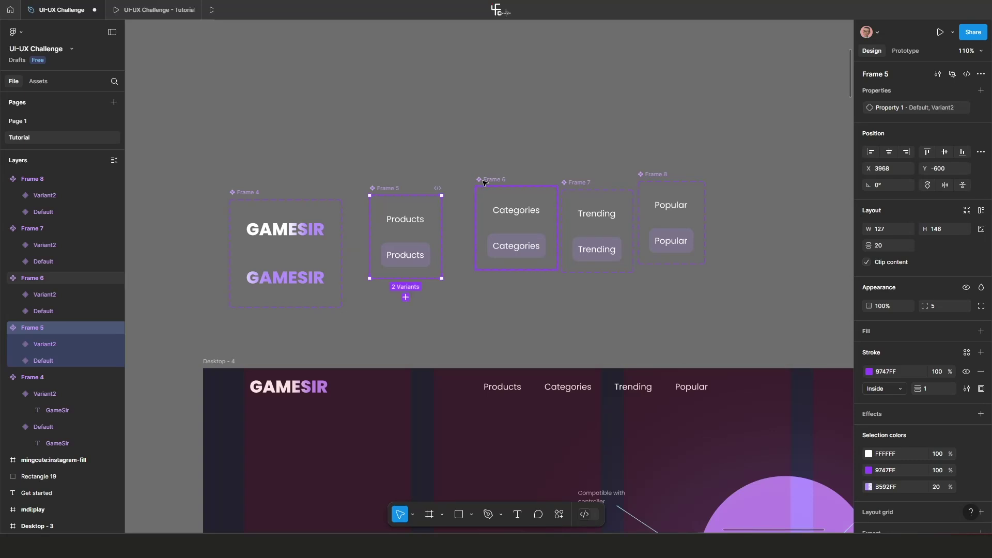
{"action": "left_click", "coordinate": [905, 51]}
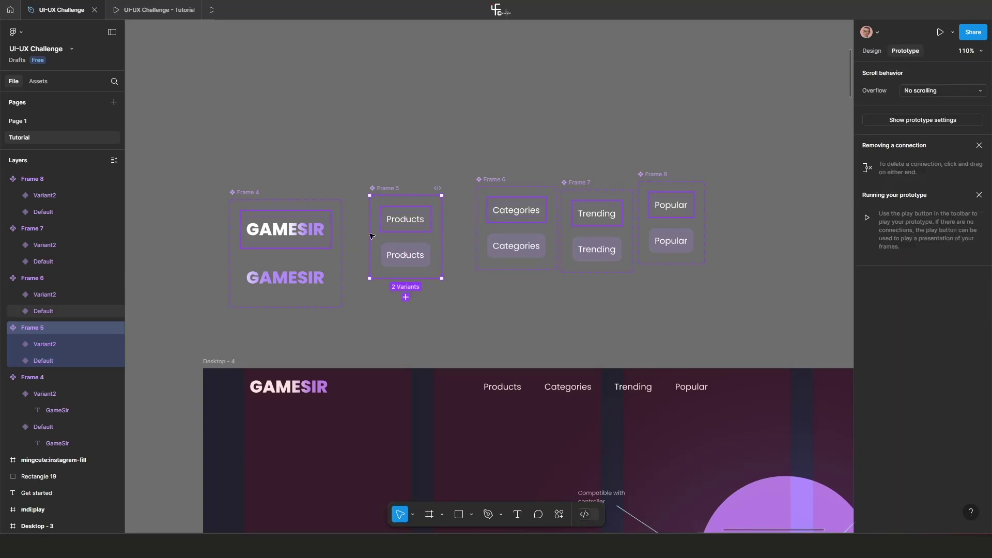
{"action": "scroll", "coordinate": [413, 228], "scroll_direction": "up", "scroll_amount": 2}
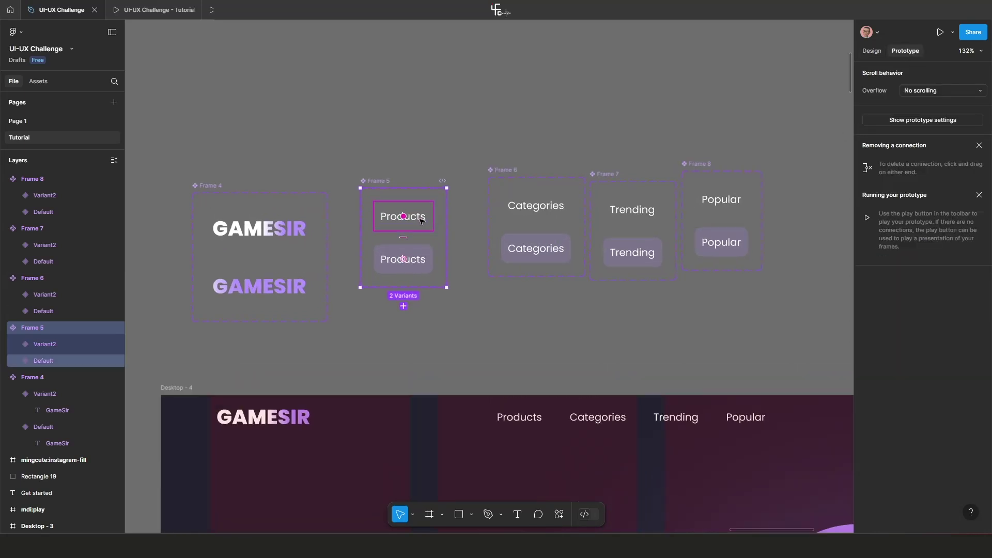
{"action": "left_click", "coordinate": [419, 221]}
{"action": "left_click_drag", "start_coordinate": [404, 231], "coordinate": [399, 256]}
{"action": "left_click", "coordinate": [411, 295]}
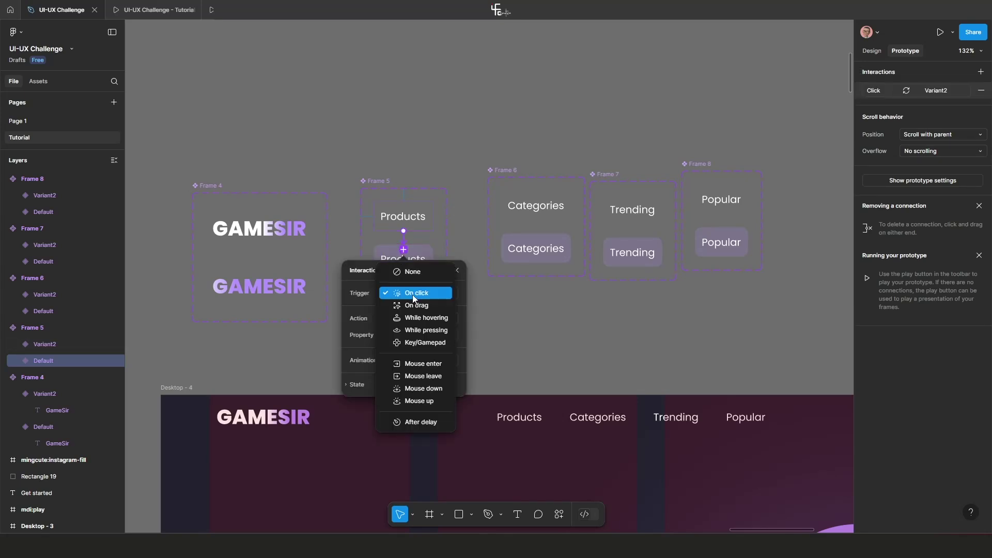
{"action": "left_click", "coordinate": [422, 318]}
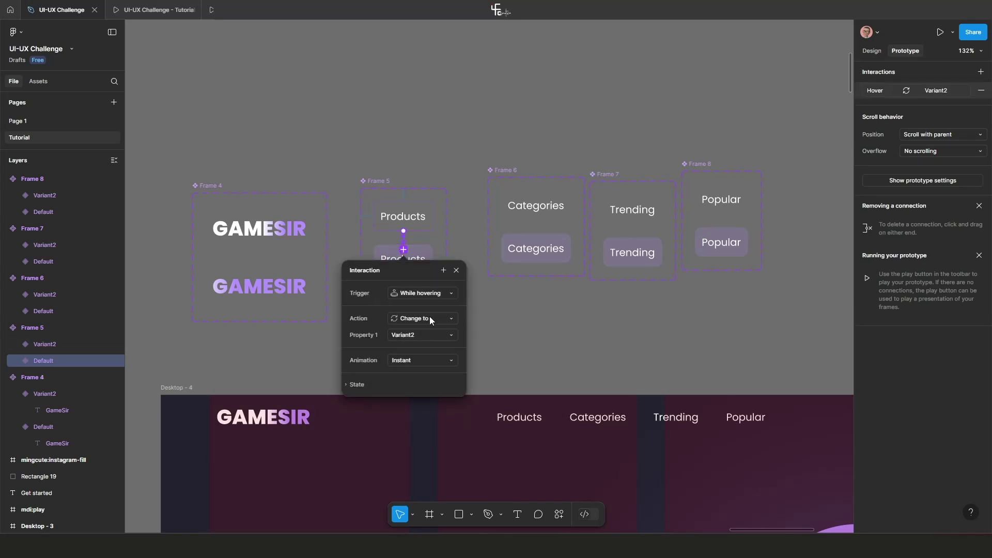
Connect the Categories Default variant to its Variant2 and set the interaction's trigger to While hovering.
{"action": "left_click", "coordinate": [536, 213]}
{"action": "left_click_drag", "start_coordinate": [537, 220], "coordinate": [532, 250]}
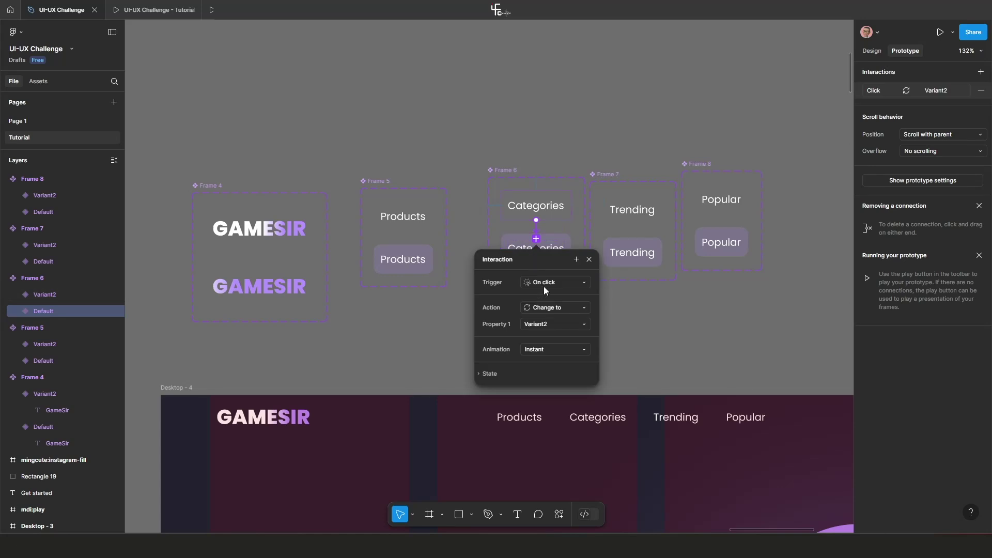
{"action": "left_click", "coordinate": [544, 286]}
{"action": "left_click", "coordinate": [560, 307]}
Connect the Trending Default variant to its Variant2 and set the interaction's trigger to While hovering.
{"action": "left_click", "coordinate": [634, 220]}
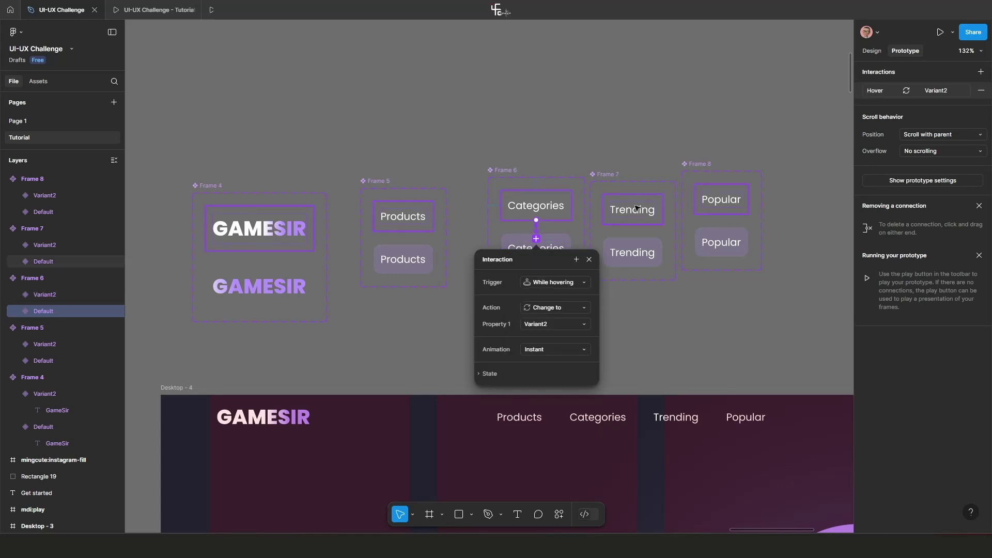
{"action": "left_click_drag", "start_coordinate": [635, 224], "coordinate": [634, 247]}
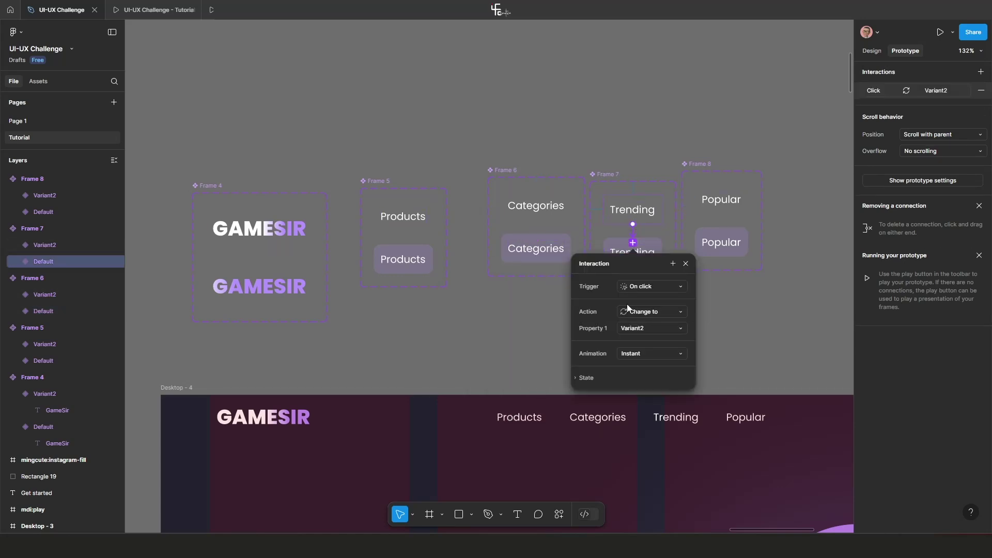
{"action": "left_click", "coordinate": [648, 287]}
{"action": "left_click", "coordinate": [672, 313]}
Connect the Popular Default variant to its Variant2 and set the interaction's trigger to While hovering.
{"action": "left_click", "coordinate": [720, 203]}
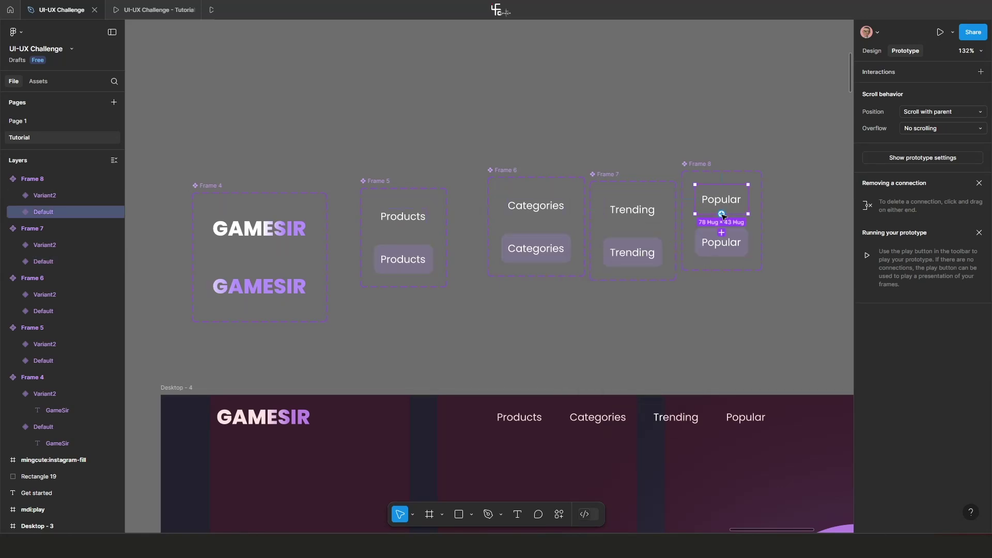
{"action": "left_click_drag", "start_coordinate": [722, 214], "coordinate": [722, 241]}
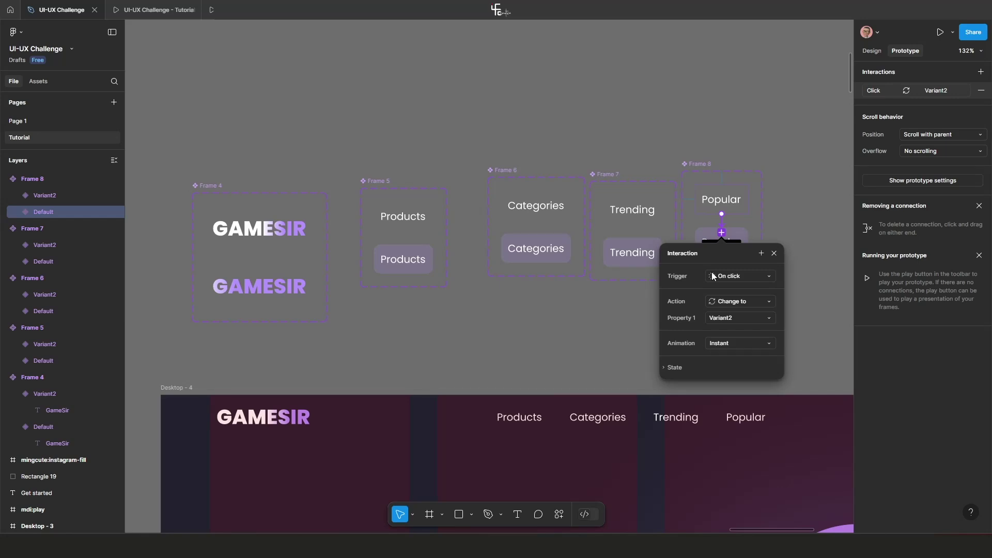
{"action": "left_click", "coordinate": [728, 278]}
{"action": "left_click", "coordinate": [733, 299]}
{"action": "left_click", "coordinate": [773, 253]}
Place copies of the navigation bar's cart and search icon frames on the canvas above Desktop - 4, beyond the Popular component.
{"action": "scroll", "coordinate": [672, 248], "scroll_direction": "down", "scroll_amount": 5}
{"action": "scroll", "coordinate": [560, 322], "scroll_direction": "up", "scroll_amount": 3}
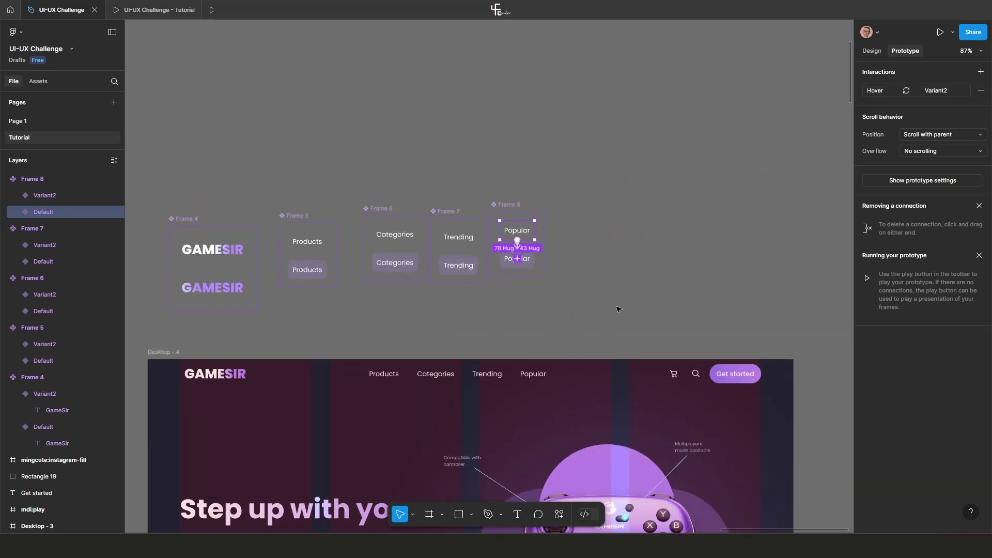
{"action": "left_click", "coordinate": [554, 369]}
{"action": "left_click", "coordinate": [556, 369]}
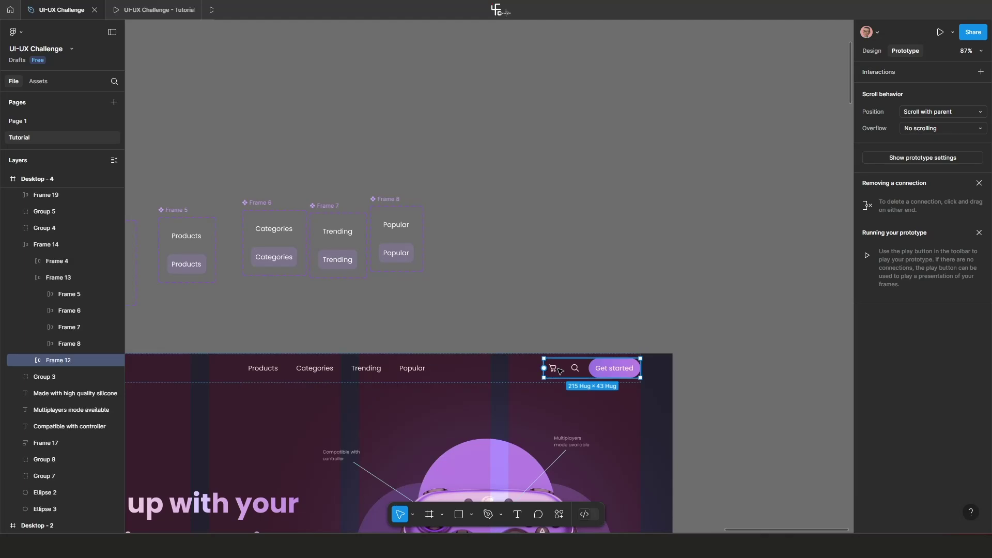
{"action": "left_click", "coordinate": [557, 370]}
{"action": "left_click", "coordinate": [576, 368], "text": "shift"}
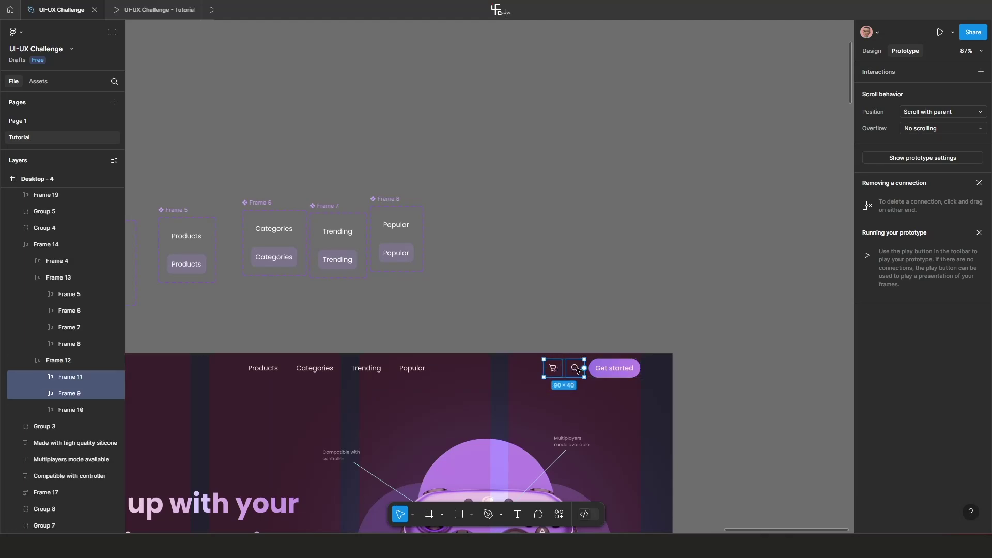
{"action": "left_click_drag", "start_coordinate": [578, 368], "coordinate": [528, 220]}
Turn the cart and search icon copies into components with a second variant each, and offset the search component slightly from the cart.
{"action": "left_click", "coordinate": [874, 52]}
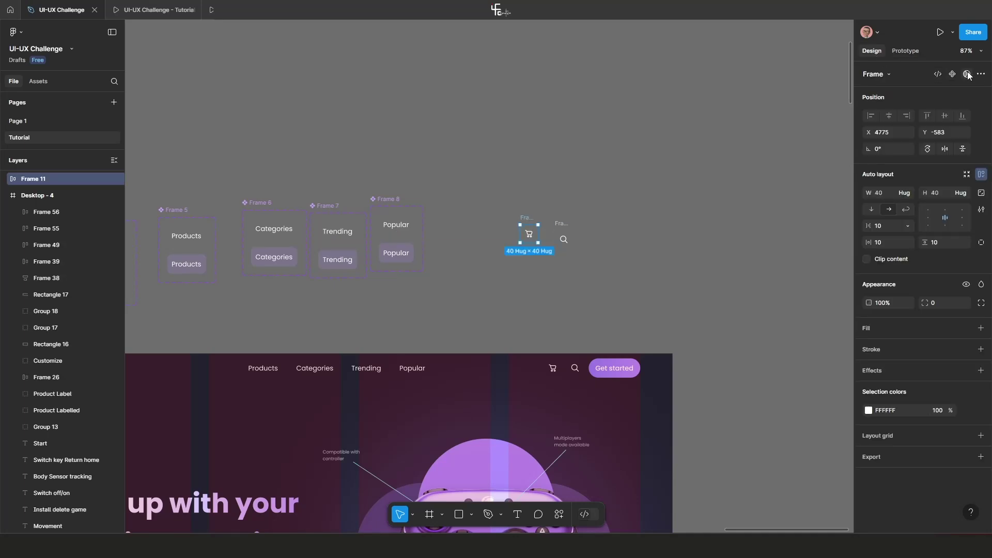
{"action": "key", "text": "ctrl+alt+k"}
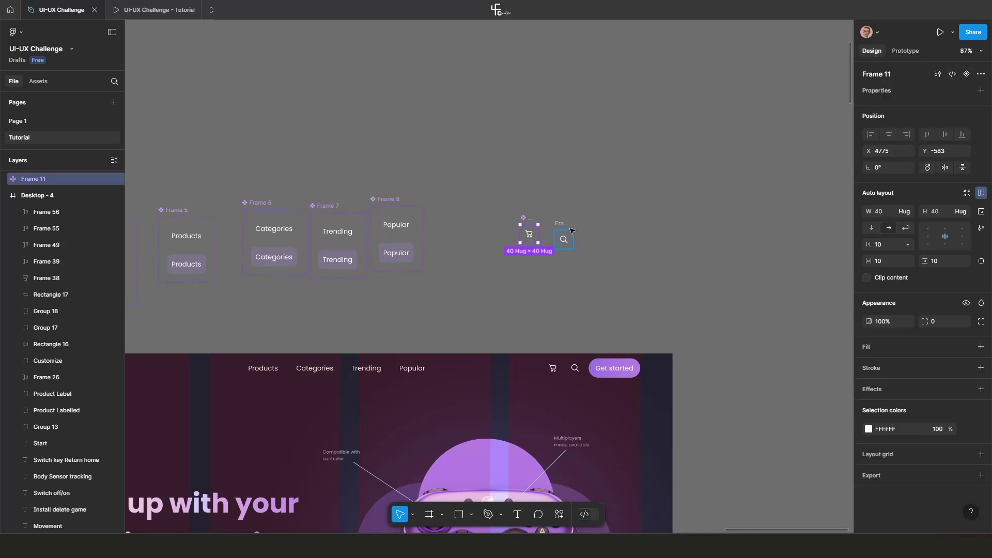
{"action": "left_click", "coordinate": [965, 77]}
{"action": "left_click", "coordinate": [564, 240]}
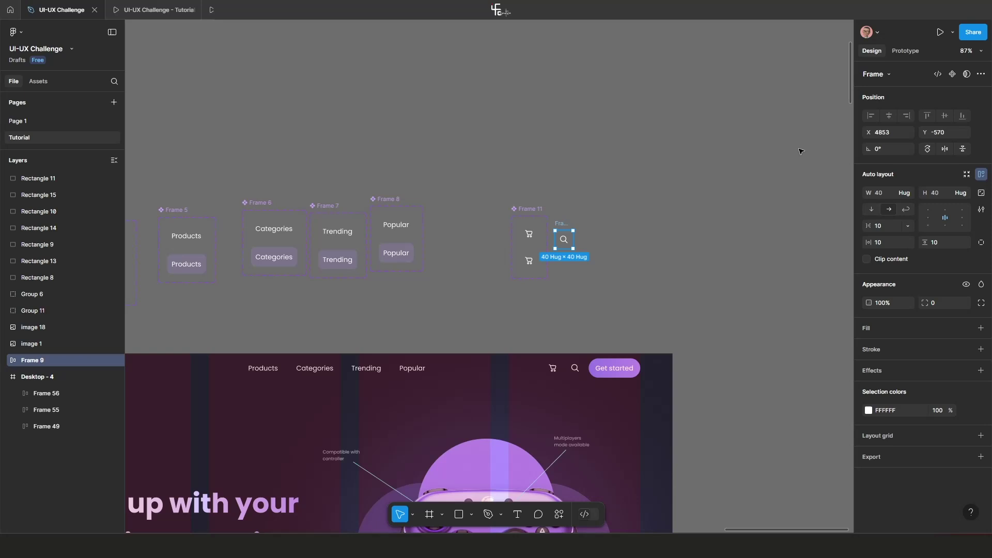
{"action": "left_click", "coordinate": [954, 75]}
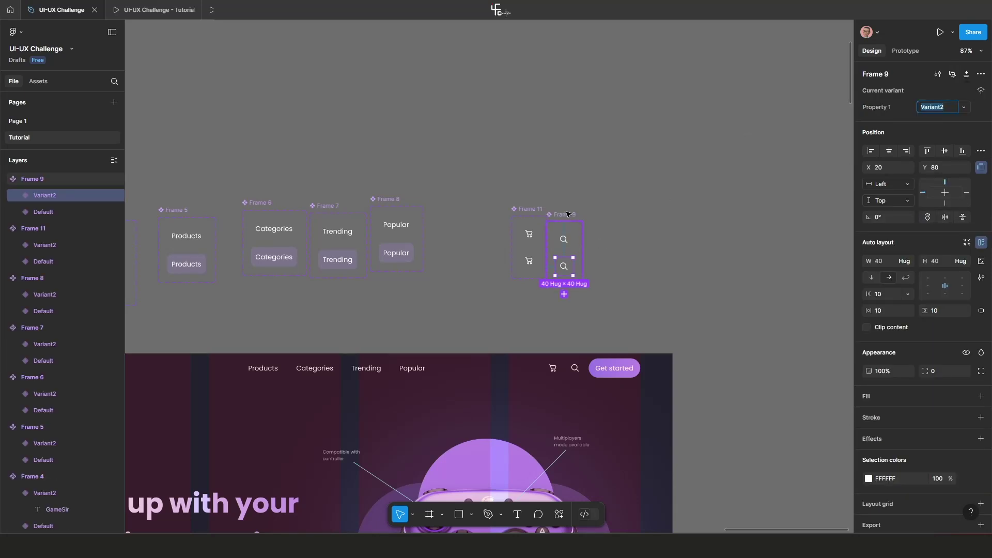
{"action": "left_click", "coordinate": [567, 214]}
{"action": "scroll", "coordinate": [567, 260], "scroll_direction": "up", "scroll_amount": 3}
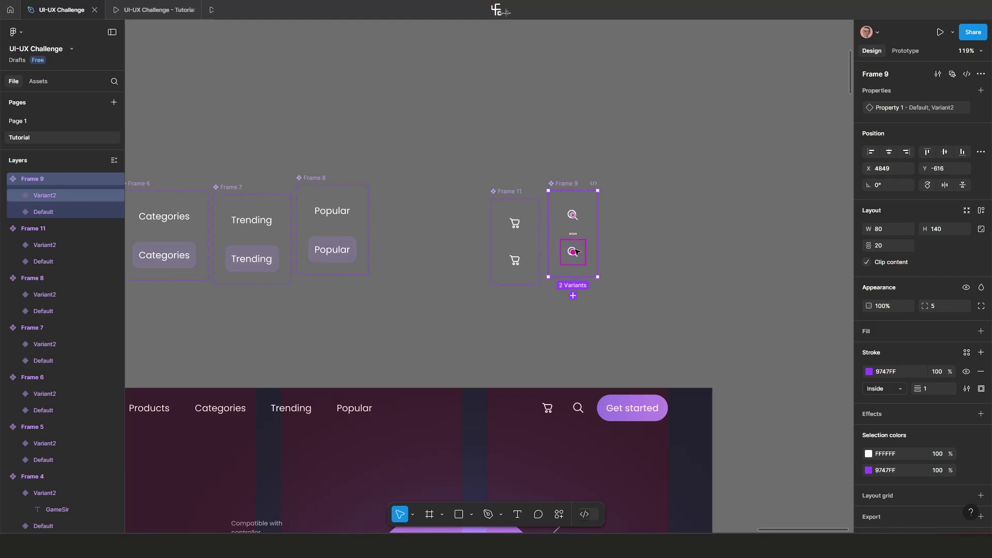
Copy the properties of the Popular Variant2 and paste them onto the cart icon's Variant2.
{"action": "left_click", "coordinate": [352, 248]}
{"action": "right_click", "coordinate": [346, 248]}
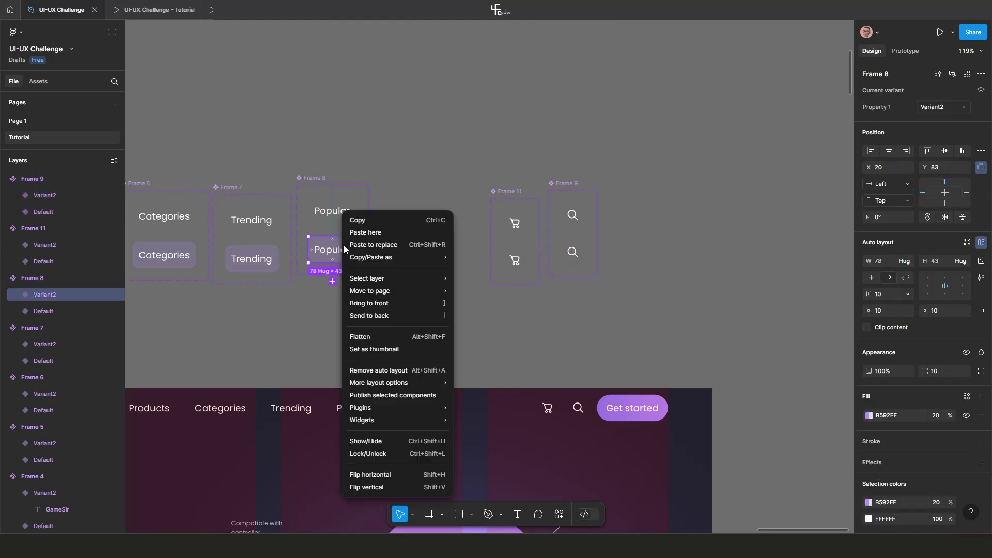
{"action": "mouse_move", "coordinate": [382, 258]}
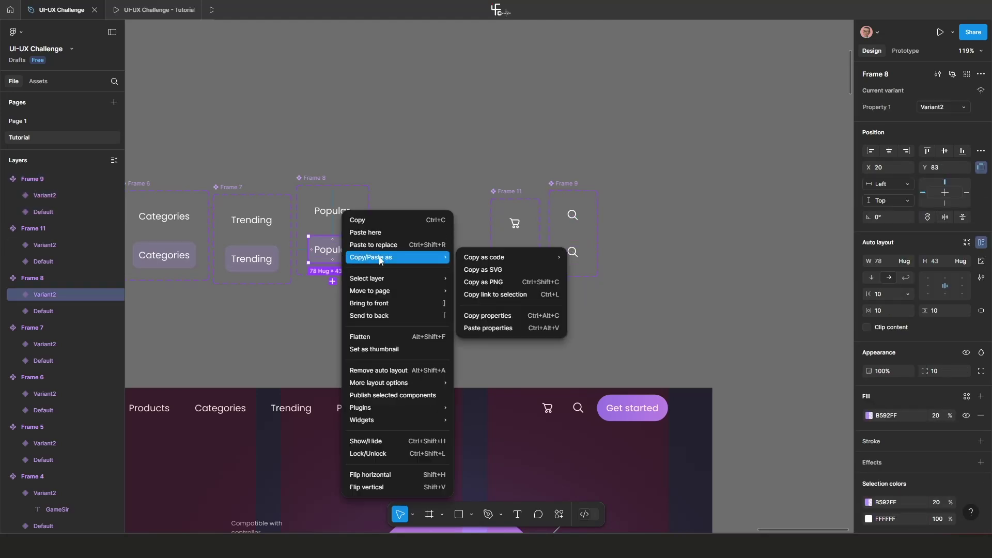
{"action": "left_click", "coordinate": [491, 321]}
{"action": "right_click", "coordinate": [516, 258]}
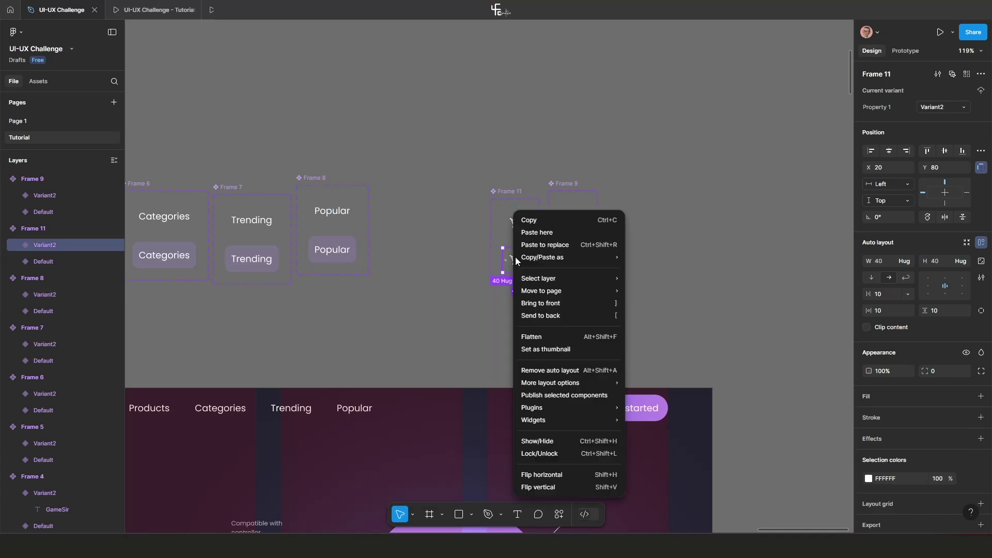
{"action": "mouse_move", "coordinate": [553, 257]}
{"action": "left_click", "coordinate": [666, 330]}
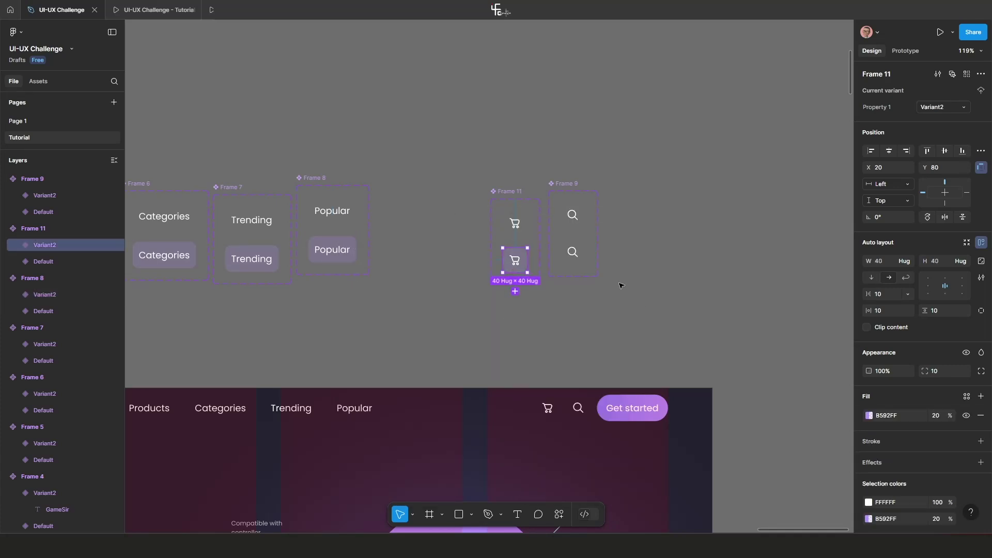
Paste the copied Popular properties onto the search icon's Variant2.
{"action": "scroll", "coordinate": [594, 258], "scroll_direction": "up", "scroll_amount": 2}
{"action": "right_click", "coordinate": [573, 248]}
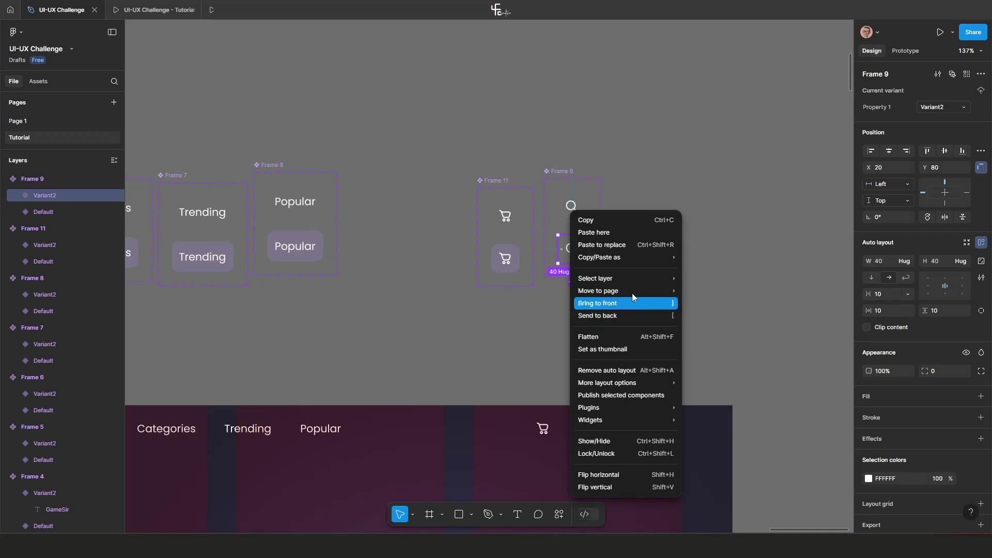
{"action": "left_click", "coordinate": [720, 328]}
{"action": "scroll", "coordinate": [559, 265], "scroll_direction": "up", "scroll_amount": 1}
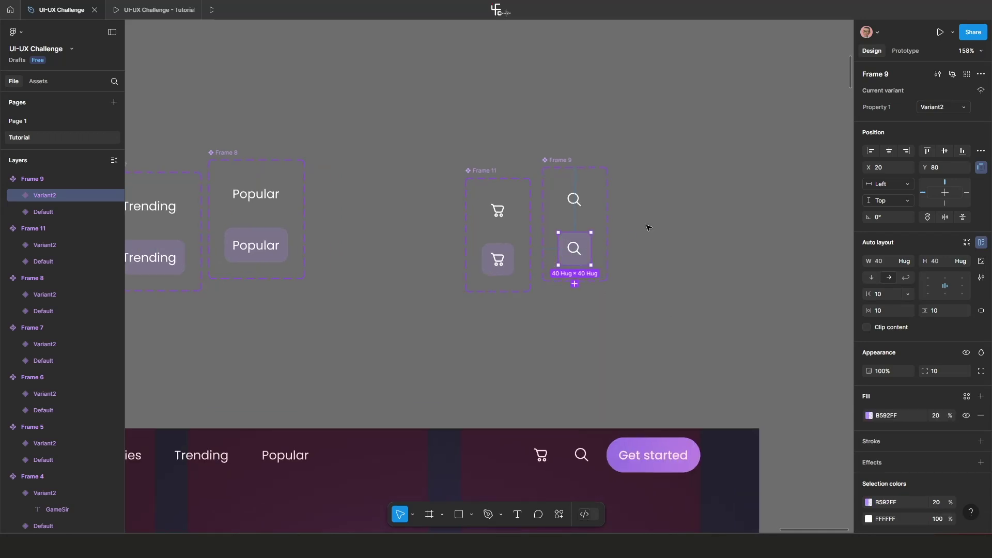
Place a copy of the navigation bar's Get started button on the canvas beside the search icon component.
{"action": "scroll", "coordinate": [728, 170], "scroll_direction": "down", "scroll_amount": 5}
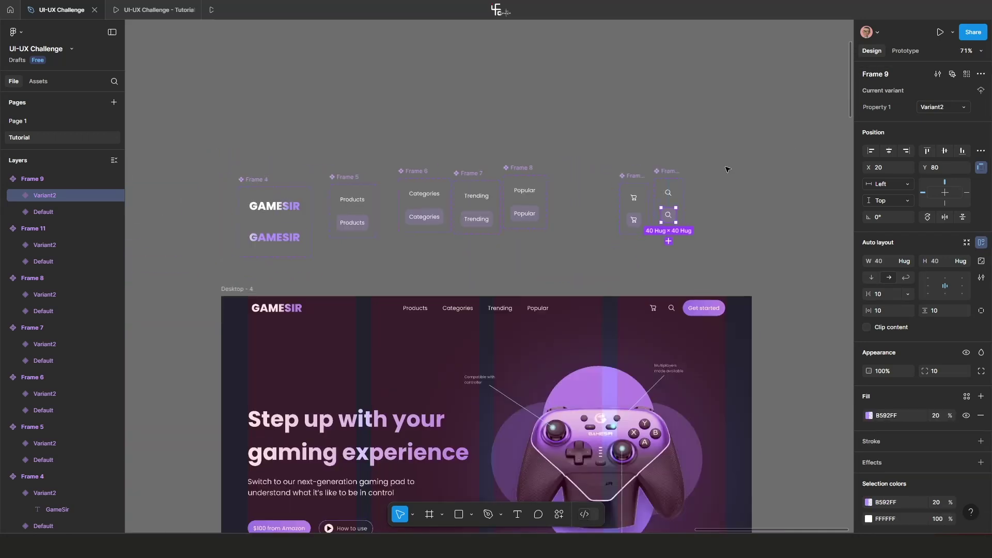
{"action": "left_click", "coordinate": [703, 310], "text": "ctrl"}
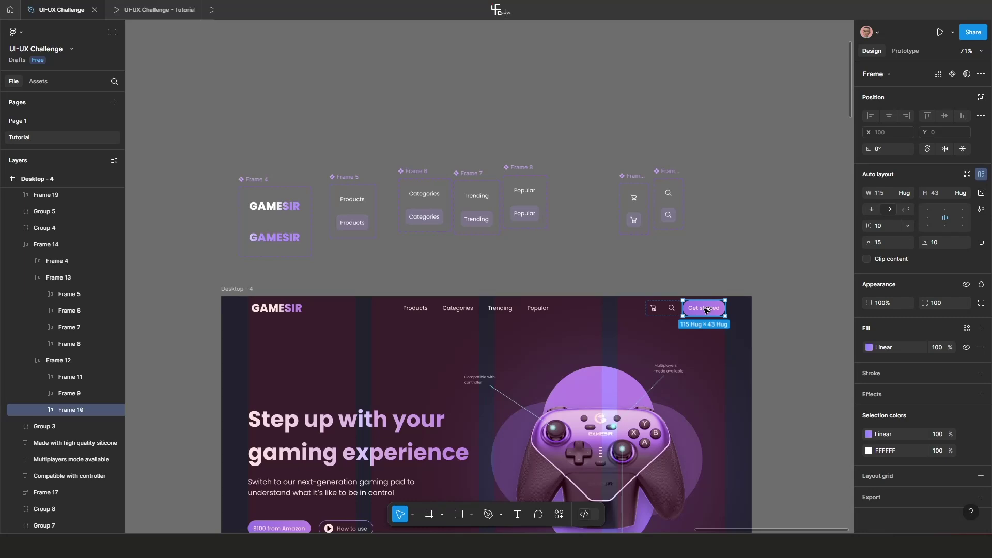
{"action": "left_click_drag", "start_coordinate": [706, 309], "coordinate": [720, 213]}
{"action": "scroll", "coordinate": [719, 213], "scroll_direction": "up", "scroll_amount": 1}
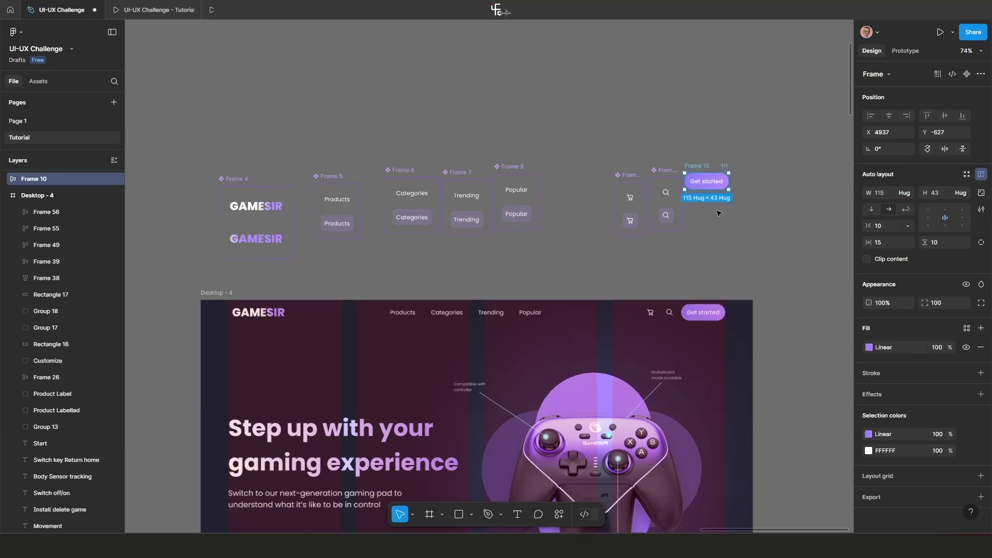
Turn the Get started copy into a component with a second variant and move it clear of the search component.
{"action": "scroll", "coordinate": [718, 213], "scroll_direction": "up", "scroll_amount": 2}
{"action": "left_click", "coordinate": [967, 74]}
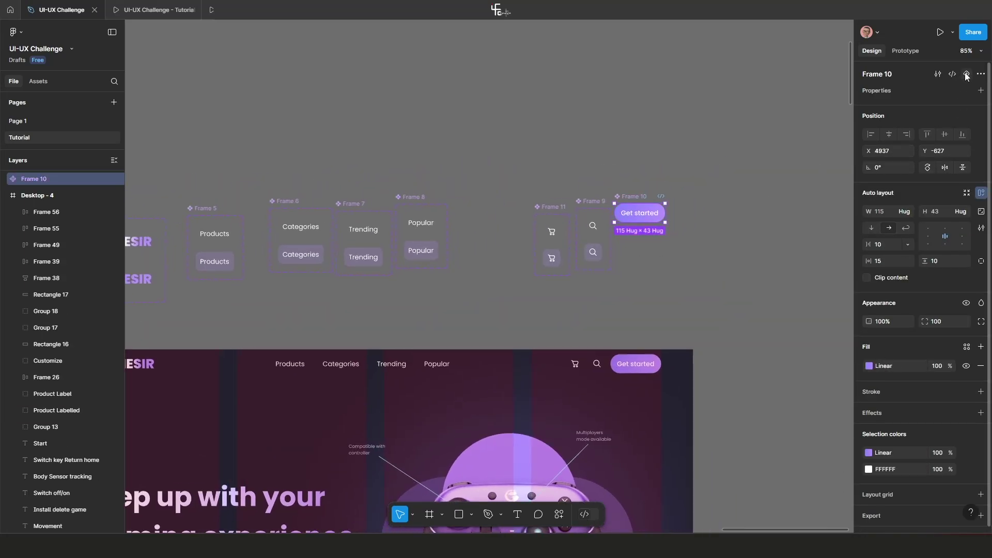
{"action": "left_click", "coordinate": [967, 74]}
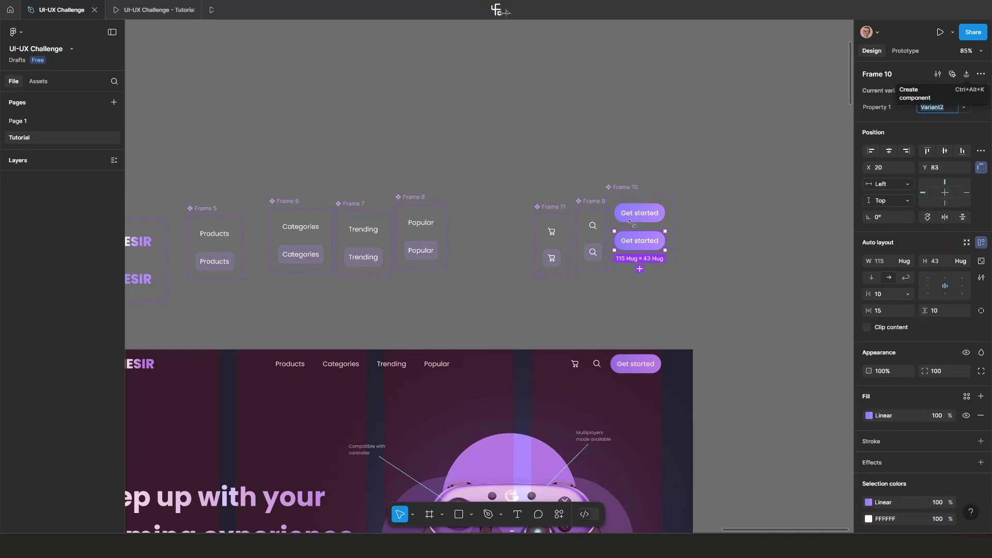
{"action": "scroll", "coordinate": [595, 250], "scroll_direction": "up", "scroll_amount": 5}
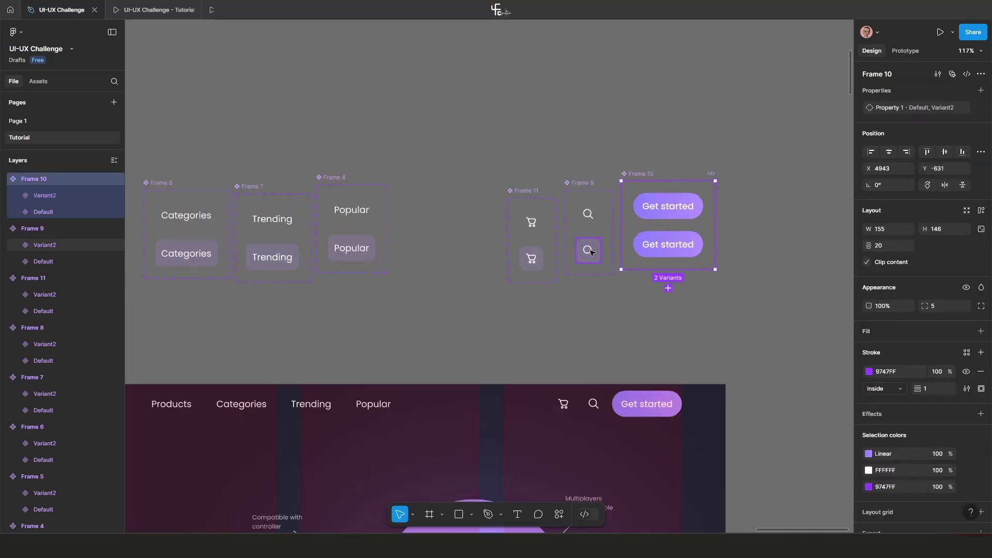
{"action": "left_click_drag", "start_coordinate": [717, 250], "coordinate": [580, 220]}
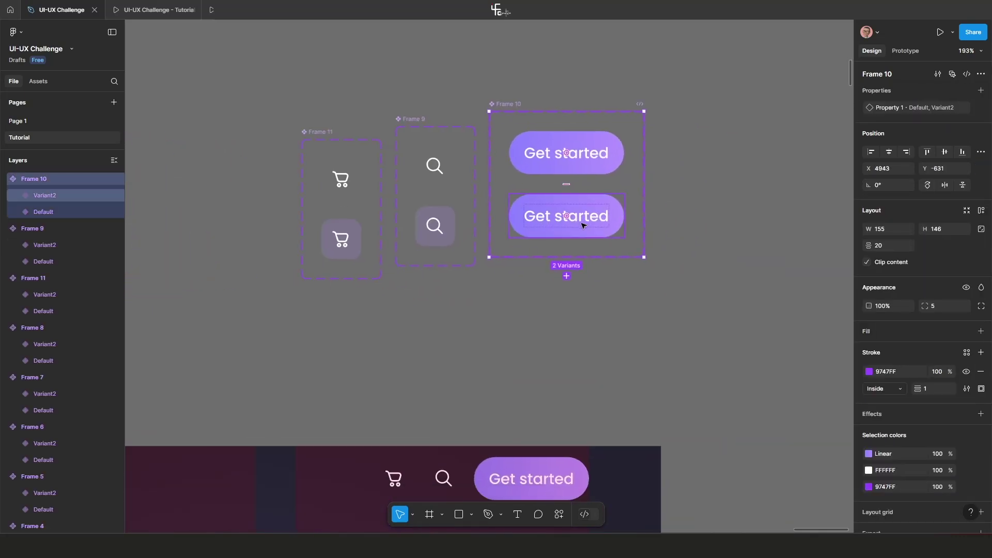
Set the linear gradient fill of the Get started Variant2 to 30% opacity.
{"action": "scroll", "coordinate": [585, 217], "scroll_direction": "up", "scroll_amount": 1}
{"action": "left_click", "coordinate": [589, 218], "text": "ctrl"}
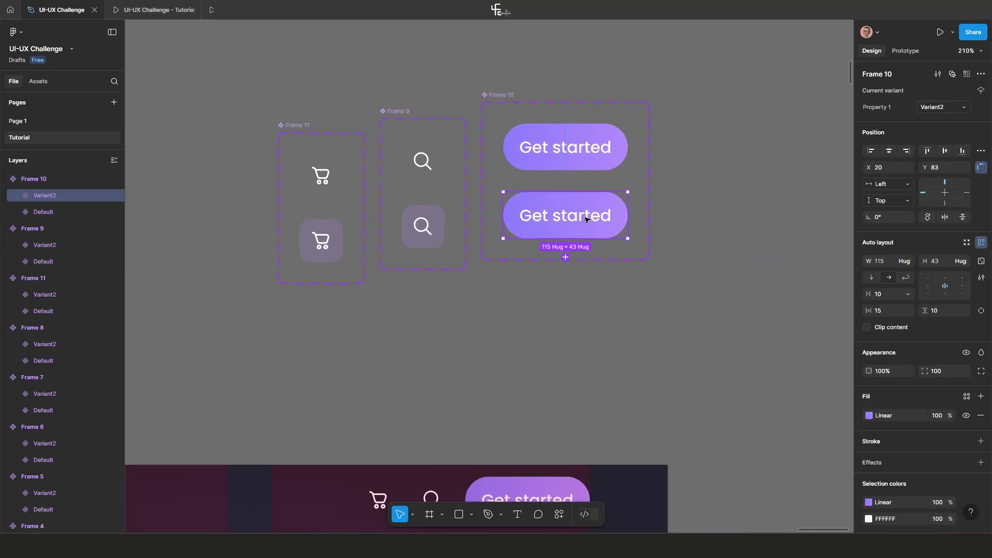
{"action": "left_click", "coordinate": [624, 222]}
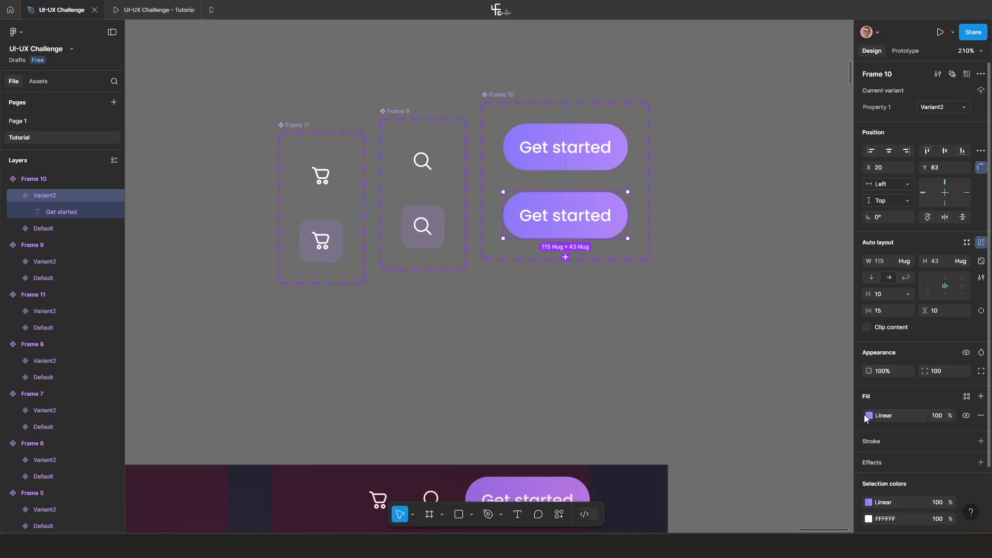
{"action": "left_click", "coordinate": [940, 421]}
{"action": "type", "text": "30"}
{"action": "key", "text": "Return"}
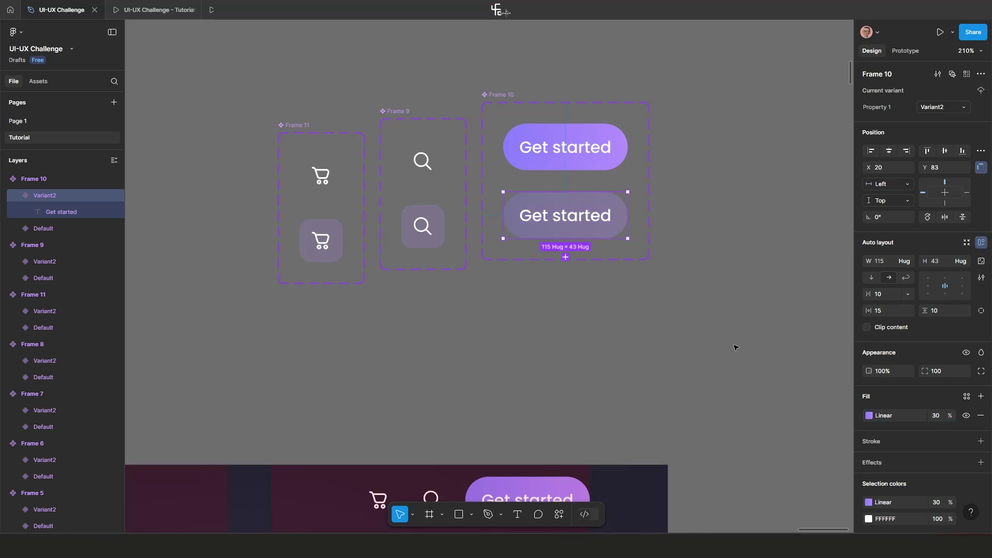
{"action": "left_click", "coordinate": [634, 300]}
Connect the cart icon's Default variant to its Variant2 and set the interaction's trigger to While hovering.
{"action": "scroll", "coordinate": [620, 303], "scroll_direction": "down", "scroll_amount": 5, "text": "ctrl"}
{"action": "scroll", "coordinate": [645, 319], "scroll_direction": "up", "scroll_amount": 3, "text": "ctrl"}
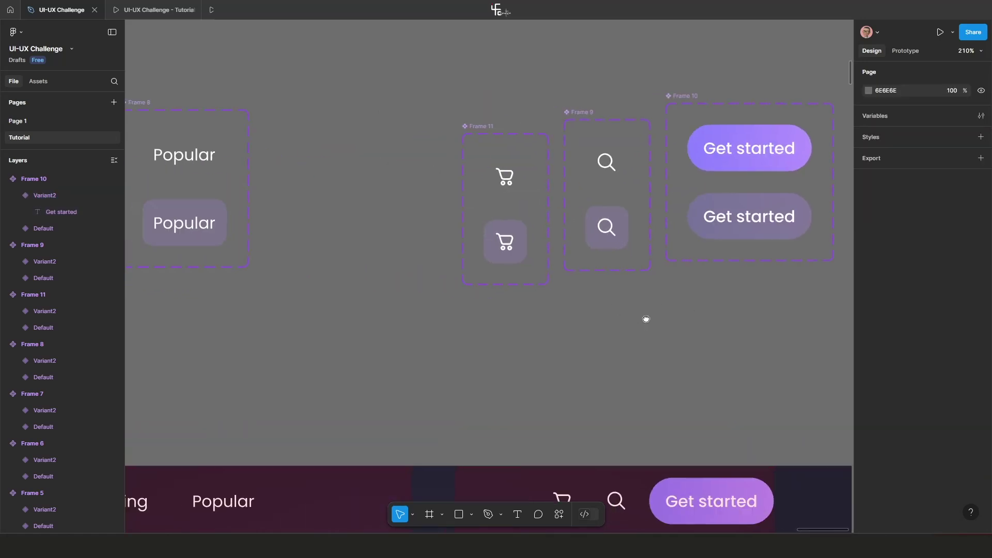
{"action": "scroll", "coordinate": [671, 323], "scroll_direction": "right", "scroll_amount": 3}
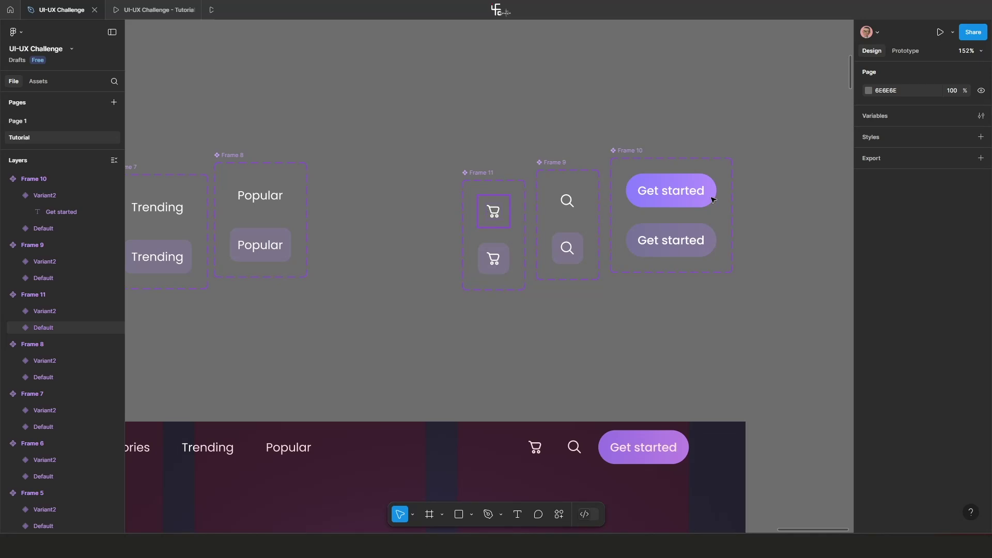
{"action": "left_click", "coordinate": [493, 211]}
{"action": "left_click", "coordinate": [906, 50]}
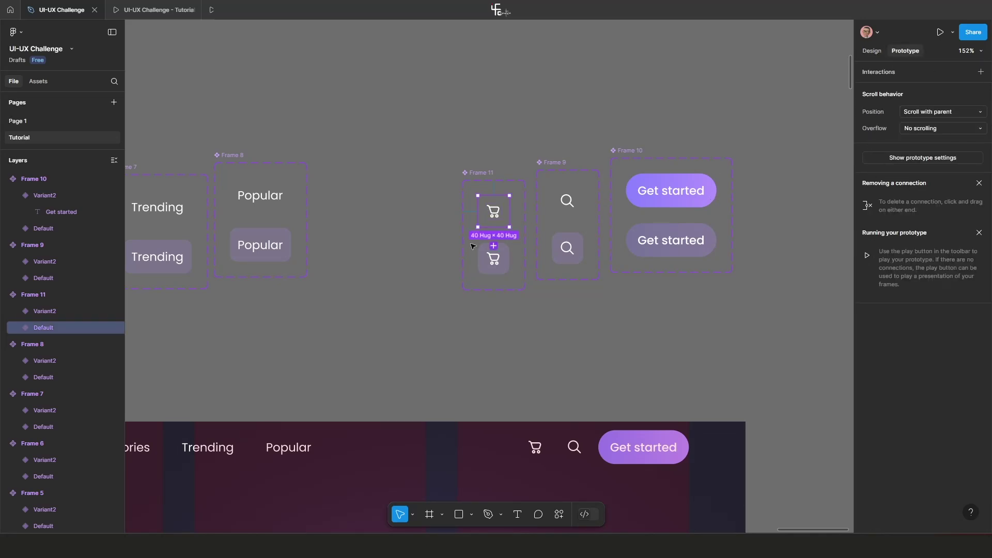
{"action": "scroll", "coordinate": [481, 247], "scroll_direction": "up", "scroll_amount": 3, "text": "ctrl"}
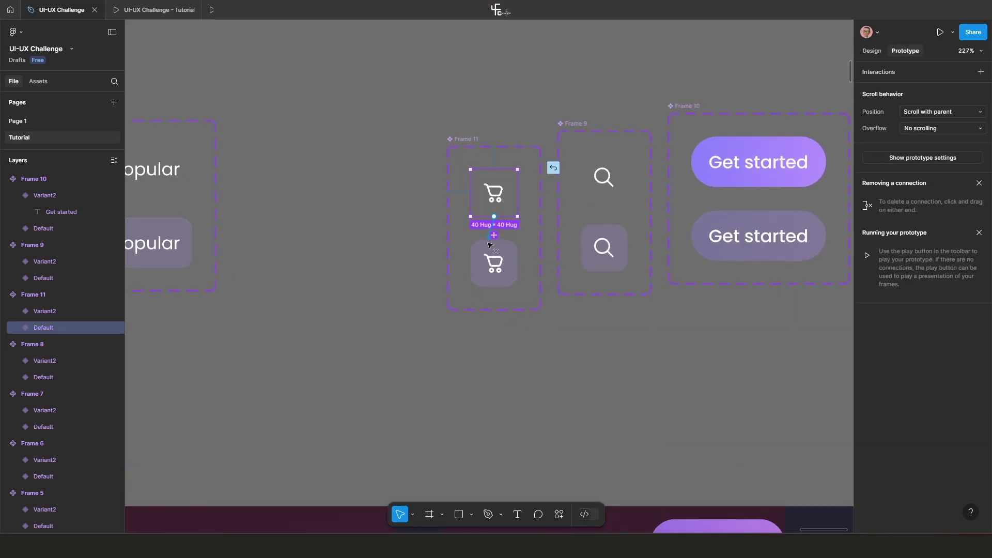
{"action": "left_click_drag", "start_coordinate": [490, 245], "coordinate": [490, 250]}
{"action": "left_click", "coordinate": [504, 288]}
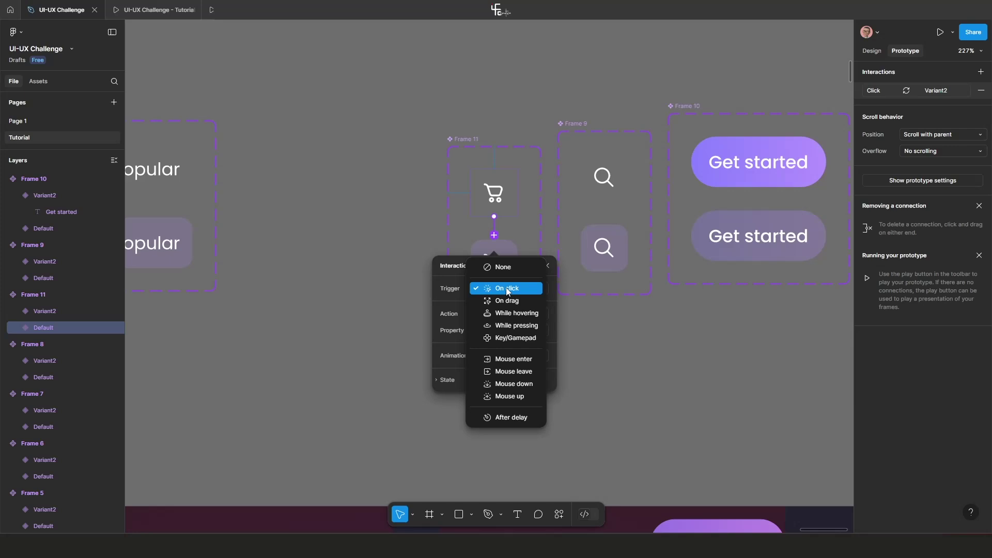
{"action": "left_click", "coordinate": [510, 314]}
Connect the search icon's Default variant to its Variant2 and set the interaction's trigger to While hovering.
{"action": "left_click", "coordinate": [605, 191]}
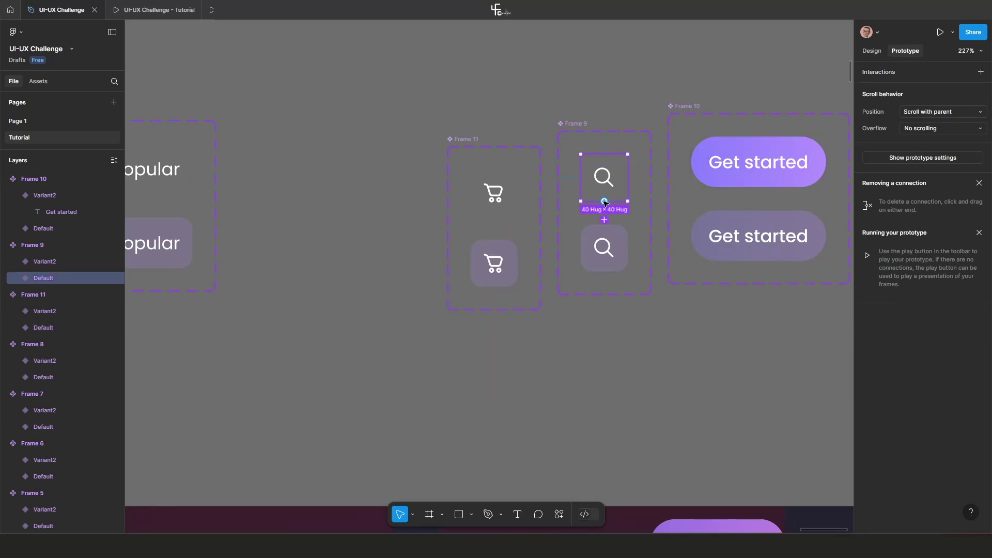
{"action": "left_click_drag", "start_coordinate": [605, 201], "coordinate": [607, 248]}
{"action": "left_click", "coordinate": [612, 273]}
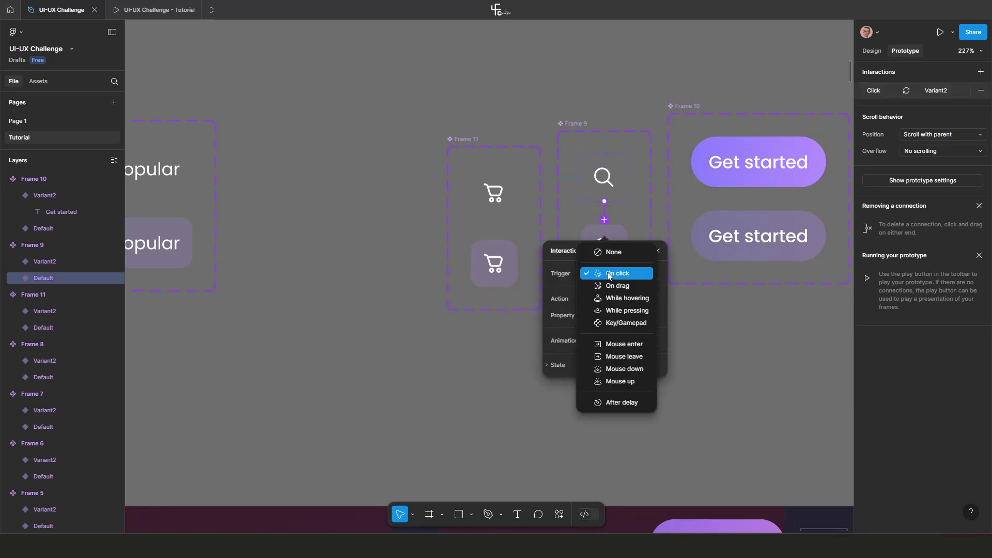
{"action": "left_click", "coordinate": [615, 300]}
Connect the Get started Default variant to its Variant2 and set the interaction's trigger to While hovering.
{"action": "left_click", "coordinate": [753, 175]}
{"action": "left_click_drag", "start_coordinate": [759, 187], "coordinate": [761, 227]}
{"action": "left_click", "coordinate": [769, 259]}
{"action": "left_click", "coordinate": [771, 285]}
{"action": "left_click", "coordinate": [630, 370]}
{"action": "scroll", "coordinate": [629, 370], "scroll_direction": "down", "scroll_amount": 5}
{"action": "left_click_drag", "start_coordinate": [554, 394], "coordinate": [564, 286]}
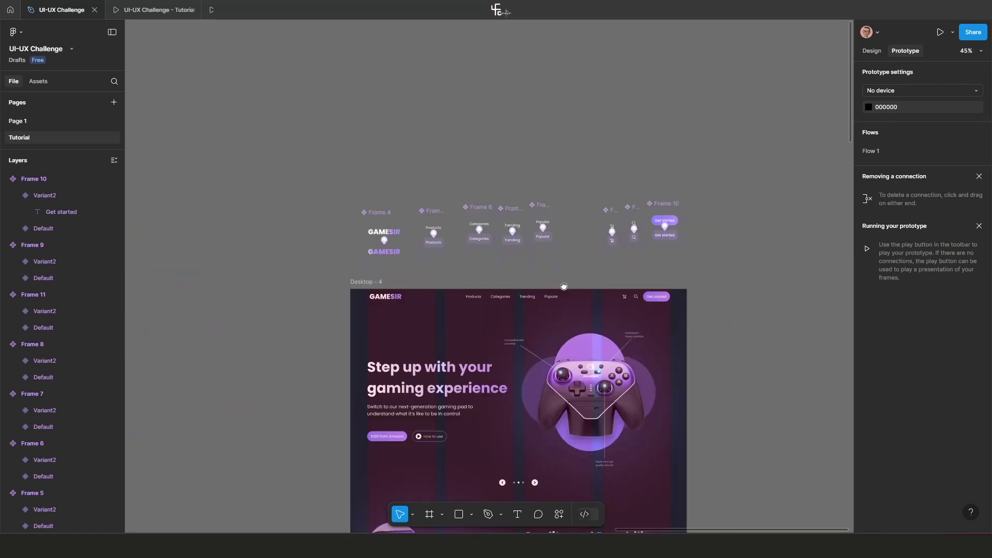
{"action": "scroll", "coordinate": [405, 228], "scroll_direction": "up", "scroll_amount": 5}
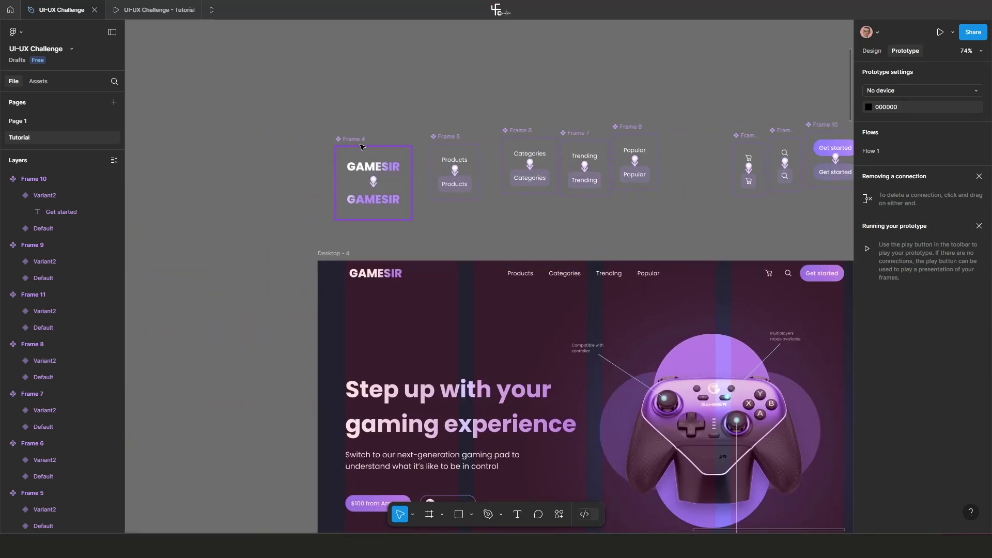
Align the tops of the GAMESIR logo, Products and Categories component sets in a row above the page, and dismiss the advertisement.
{"action": "left_click", "coordinate": [352, 139]}
{"action": "left_click_drag", "start_coordinate": [352, 139], "coordinate": [352, 121]}
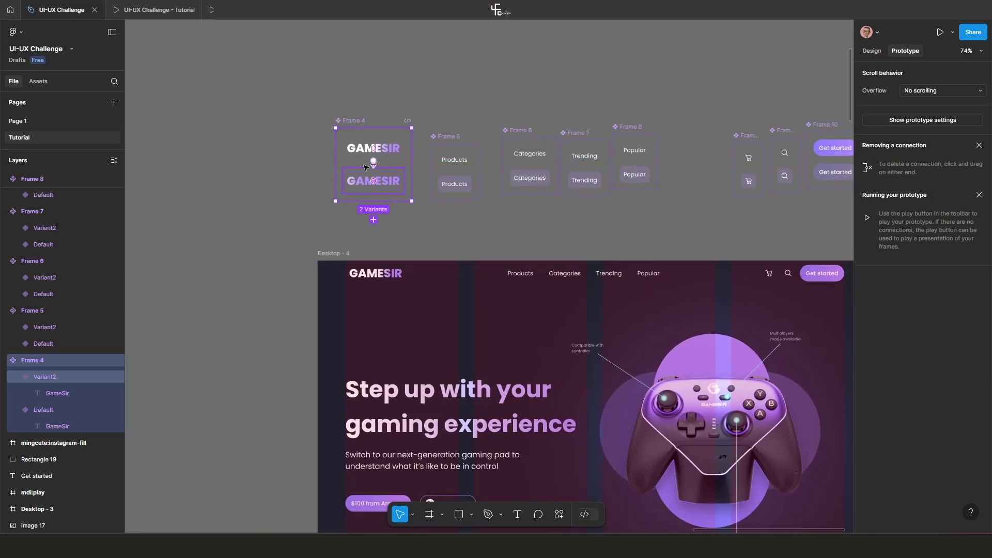
{"action": "scroll", "coordinate": [571, 179], "scroll_direction": "down", "scroll_amount": 3}
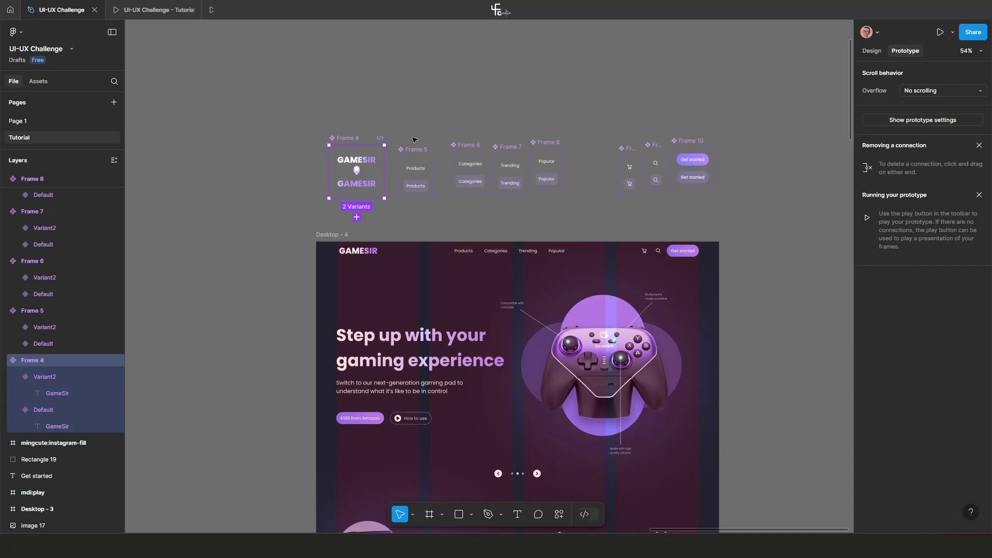
{"action": "left_click_drag", "start_coordinate": [415, 151], "coordinate": [409, 138]}
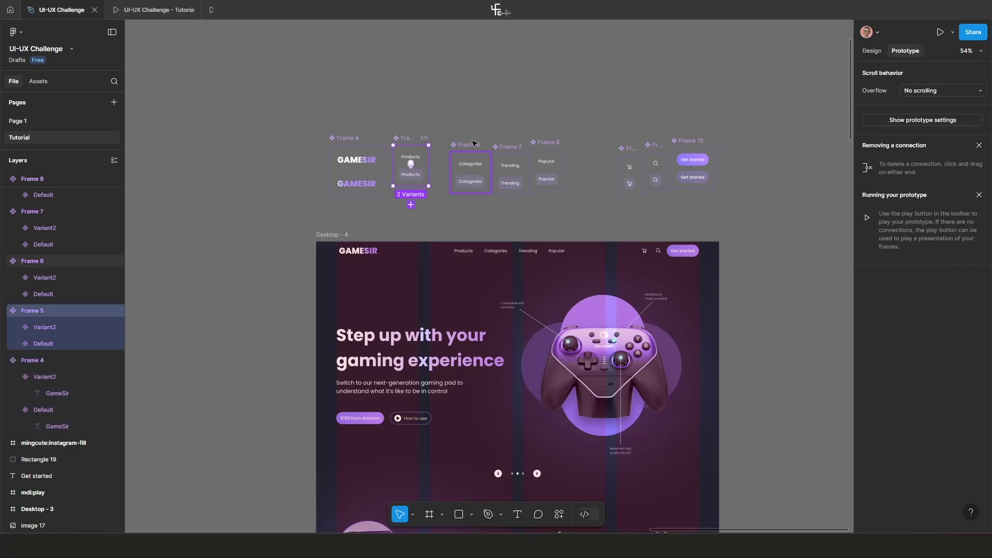
{"action": "left_click_drag", "start_coordinate": [470, 166], "coordinate": [468, 158]}
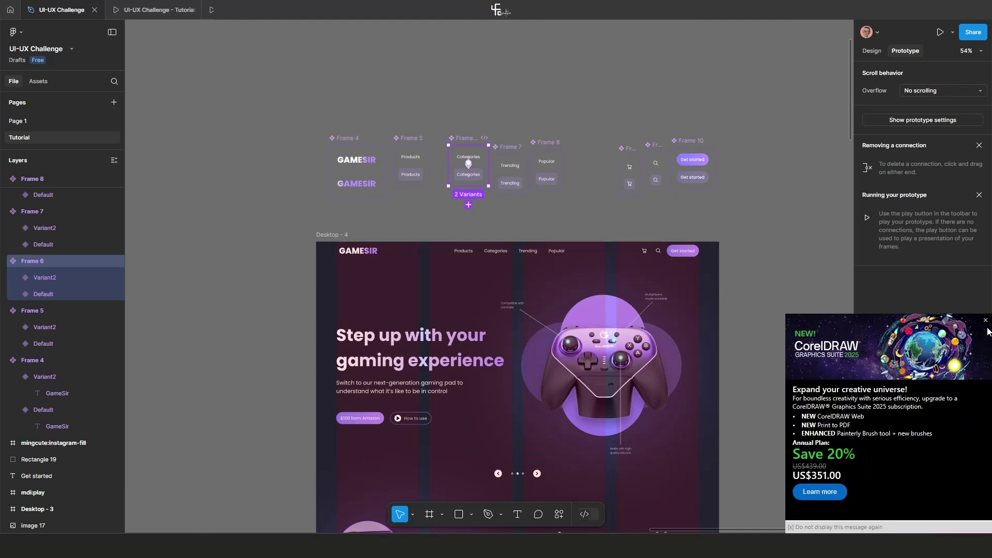
{"action": "left_click", "coordinate": [986, 321]}
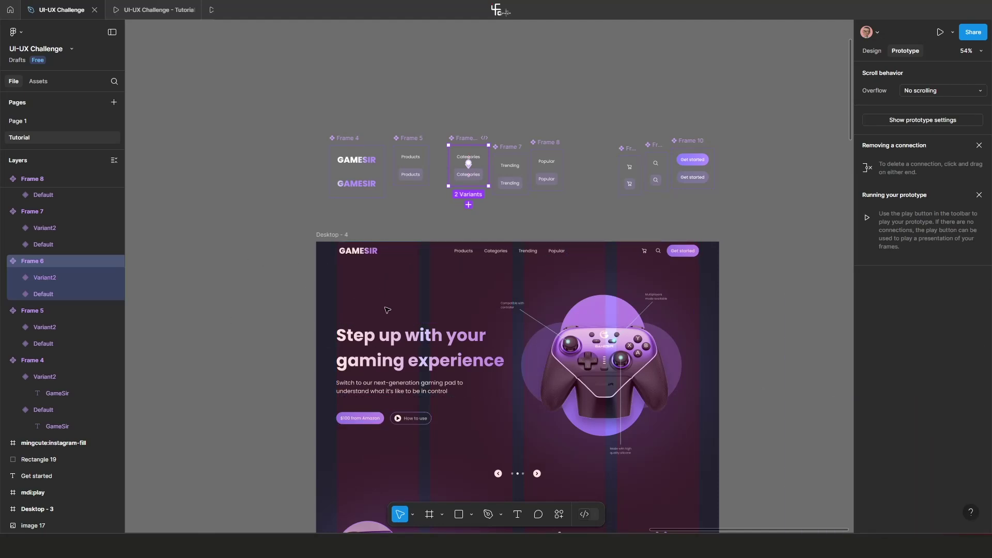
Open the asset library of components created in this file for the Tutorial page.
{"action": "left_click", "coordinate": [41, 85]}
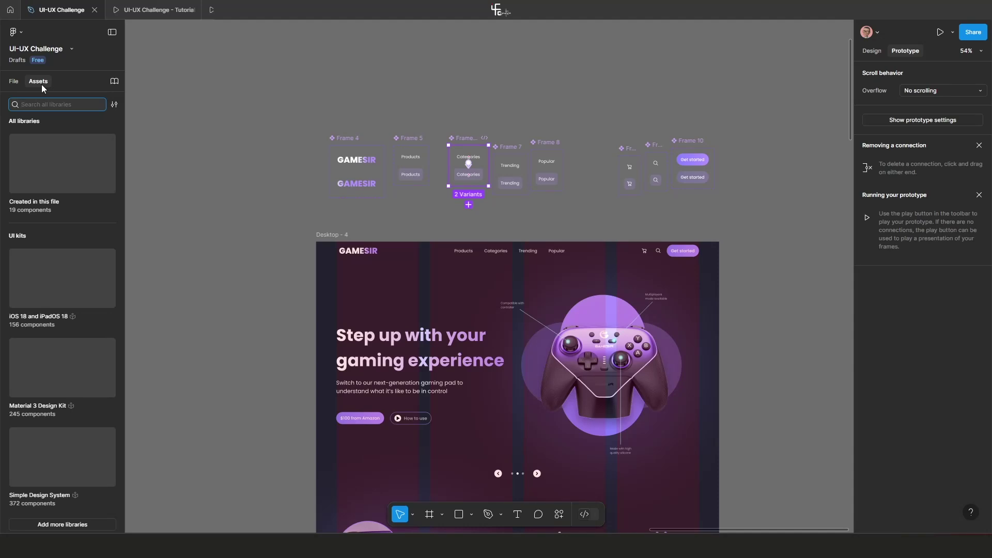
{"action": "left_click", "coordinate": [60, 176]}
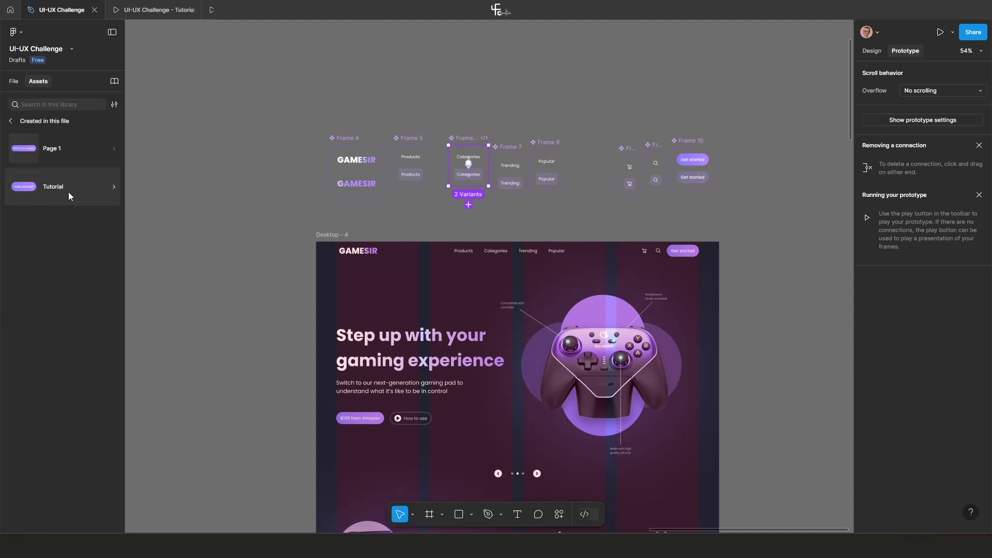
{"action": "left_click", "coordinate": [68, 191]}
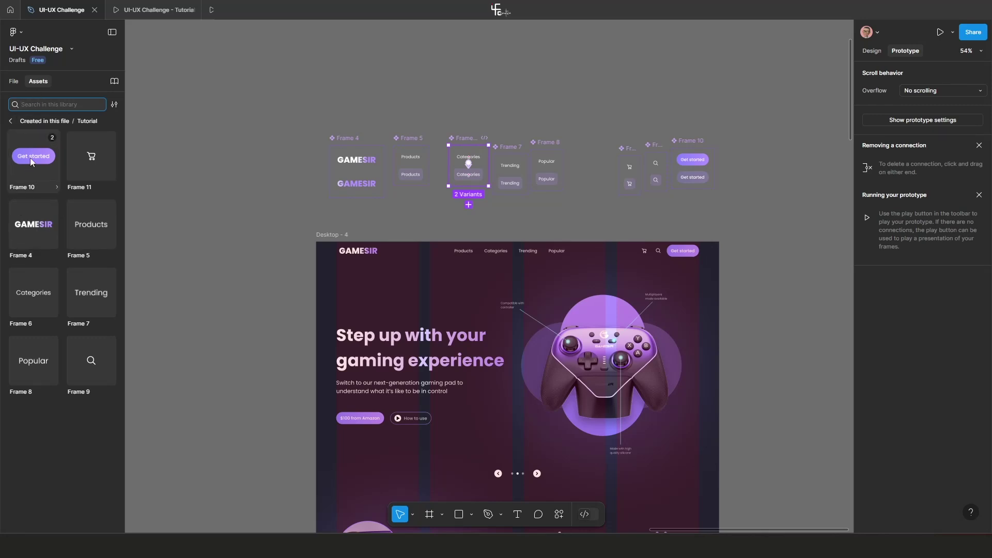
Replace the header's Get started button on Desktop - 4 with a Default instance of the Frame 10 component.
{"action": "left_click_drag", "start_coordinate": [43, 163], "coordinate": [240, 230]}
{"action": "scroll", "coordinate": [245, 253], "scroll_direction": "up", "scroll_amount": 1}
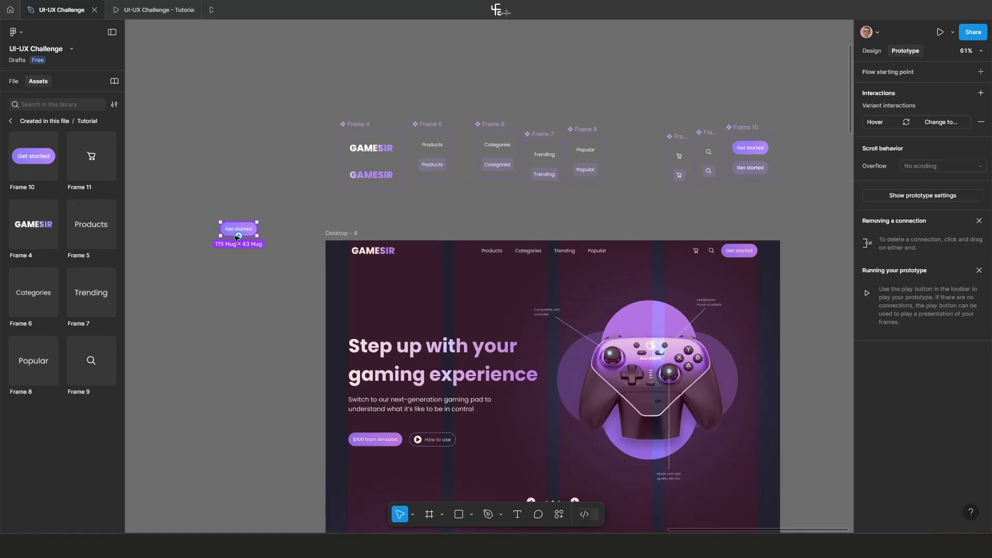
{"action": "left_click", "coordinate": [872, 51]}
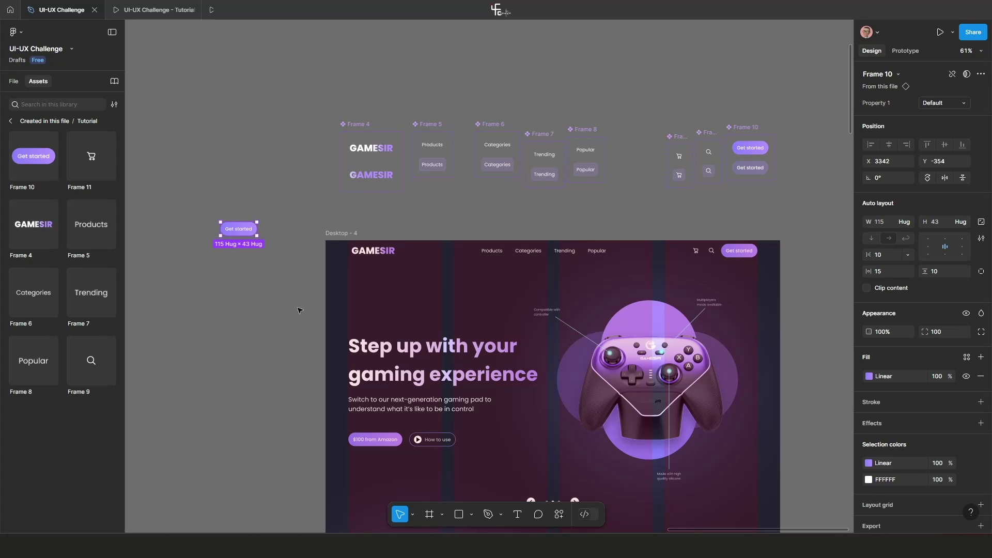
{"action": "left_click", "coordinate": [246, 251]}
{"action": "left_click", "coordinate": [245, 231]}
{"action": "key", "text": "Delete"}
{"action": "left_click", "coordinate": [743, 252]}
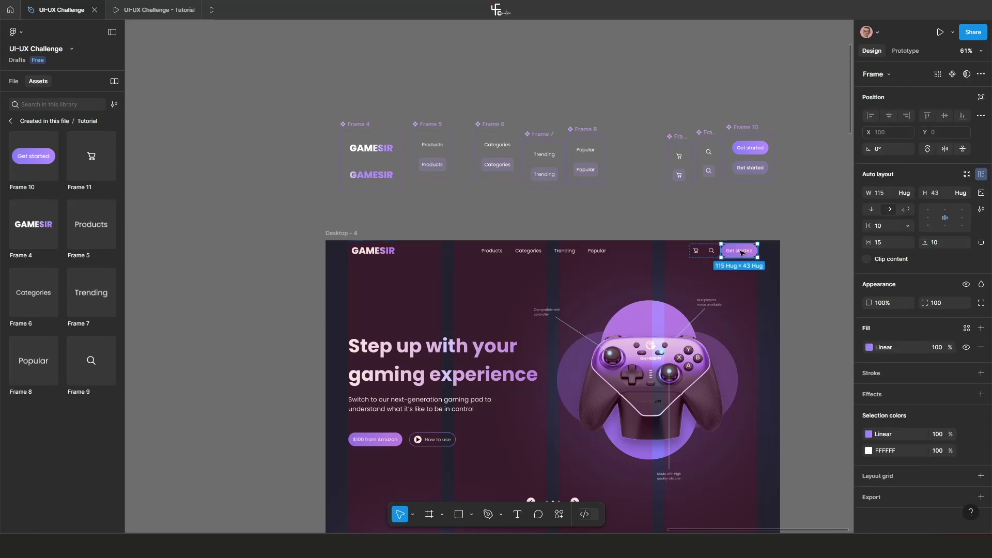
{"action": "scroll", "coordinate": [741, 251], "scroll_direction": "up", "scroll_amount": 5, "text": "ctrl"}
{"action": "scroll", "coordinate": [660, 295], "scroll_direction": "right", "scroll_amount": 3}
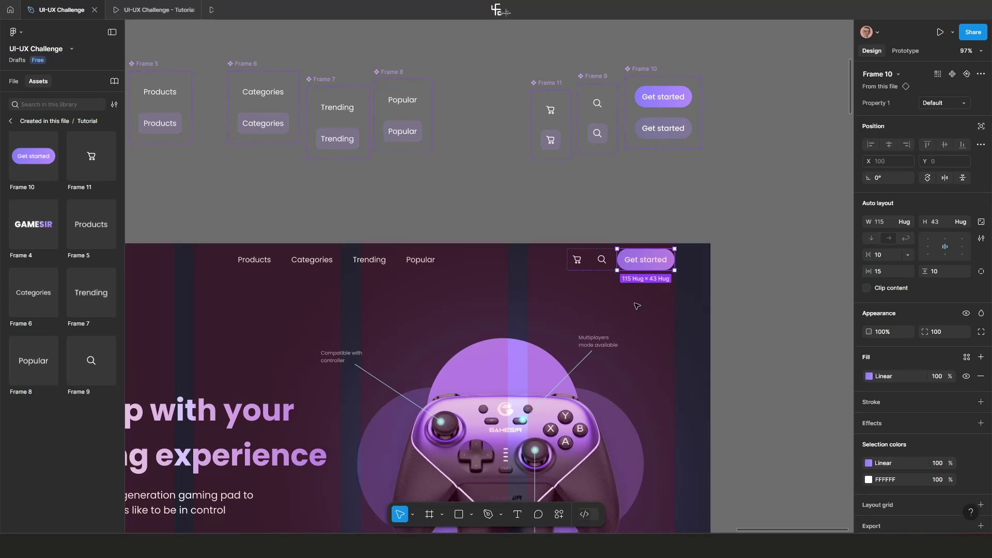
Replace the header's cart icon with a Default instance of the Frame 11 component.
{"action": "scroll", "coordinate": [637, 306], "scroll_direction": "down", "scroll_amount": 3, "text": "ctrl"}
{"action": "scroll", "coordinate": [517, 311], "scroll_direction": "left", "scroll_amount": 5}
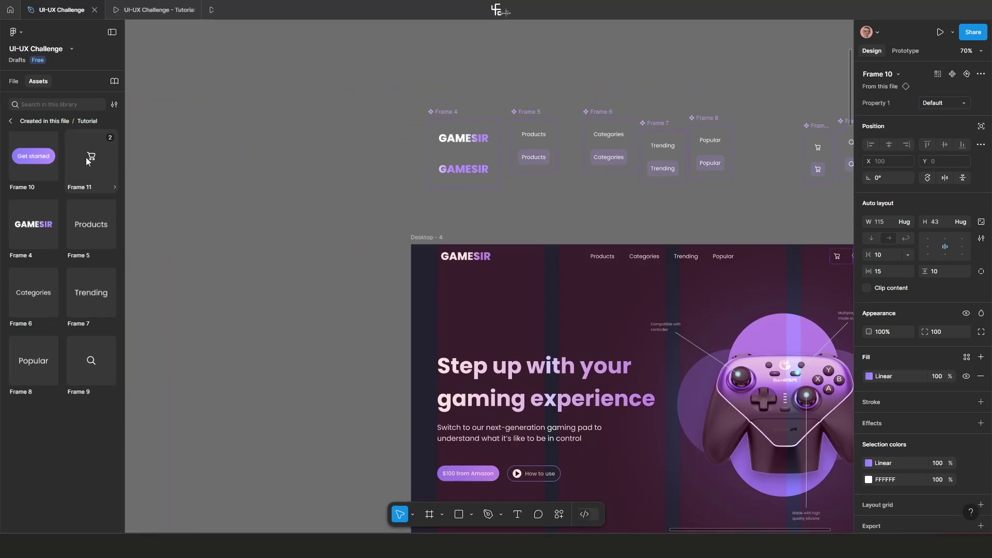
{"action": "left_click_drag", "start_coordinate": [85, 157], "coordinate": [269, 266]}
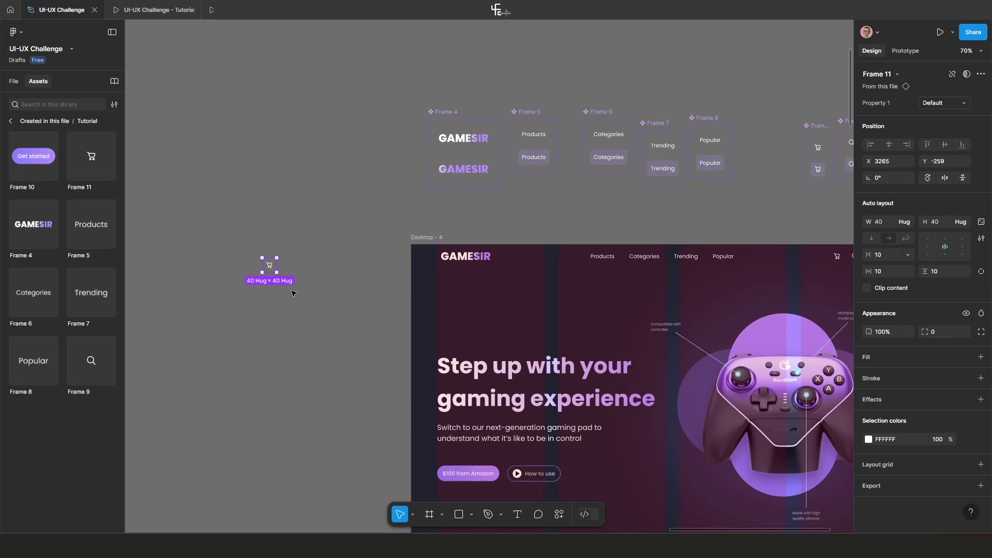
{"action": "left_click", "coordinate": [292, 293]}
{"action": "scroll", "coordinate": [292, 293], "scroll_direction": "down", "scroll_amount": 3, "text": "ctrl"}
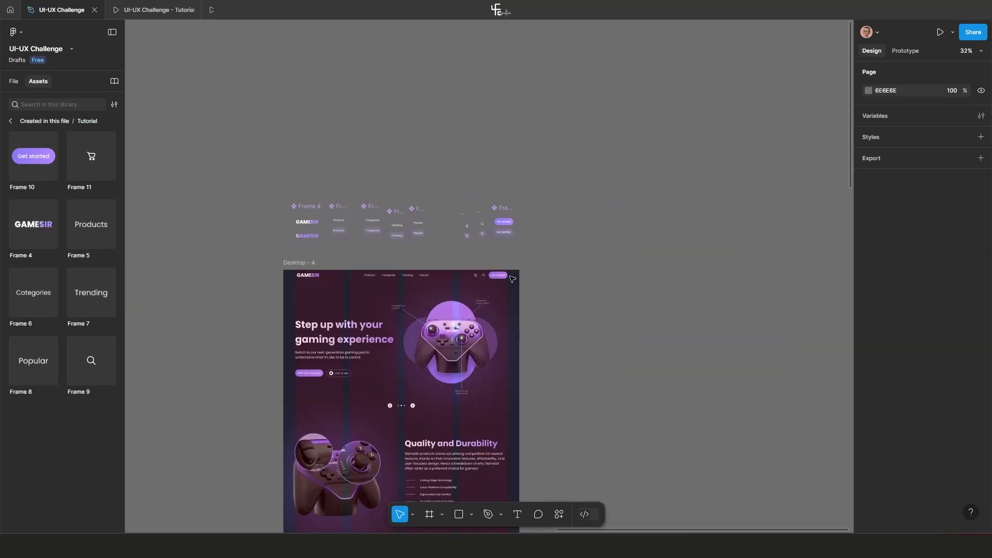
{"action": "scroll", "coordinate": [418, 269], "scroll_direction": "up", "scroll_amount": 8, "text": "ctrl"}
{"action": "left_click", "coordinate": [420, 271]}
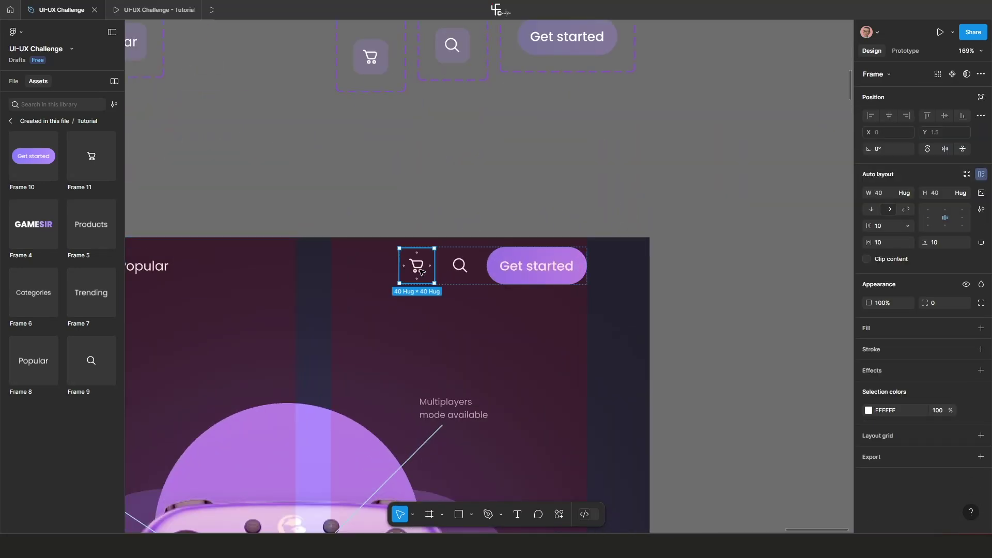
Replace the header's search icon with a Default instance of the Frame 9 component.
{"action": "scroll", "coordinate": [420, 271], "scroll_direction": "down", "scroll_amount": 4, "text": "ctrl"}
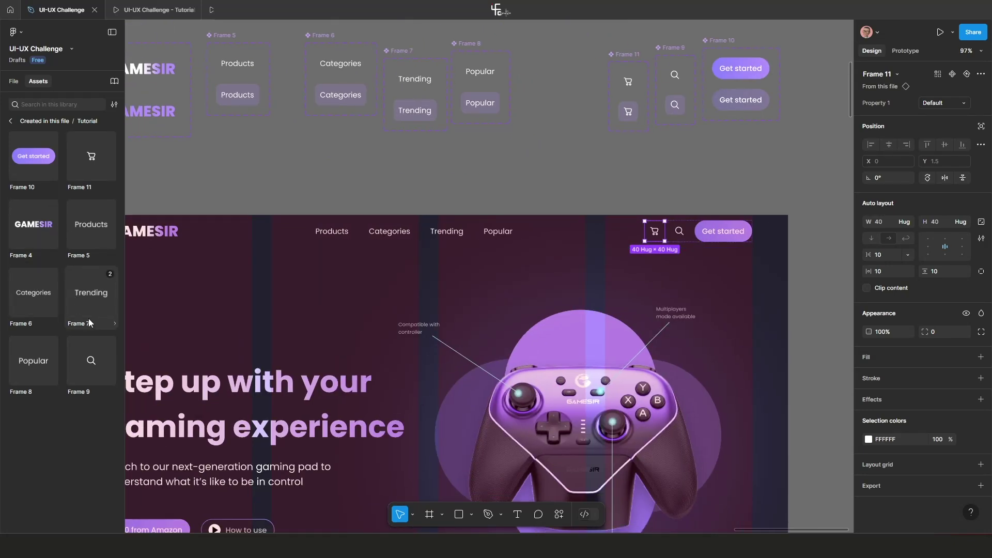
{"action": "left_click_drag", "start_coordinate": [89, 364], "coordinate": [749, 285]}
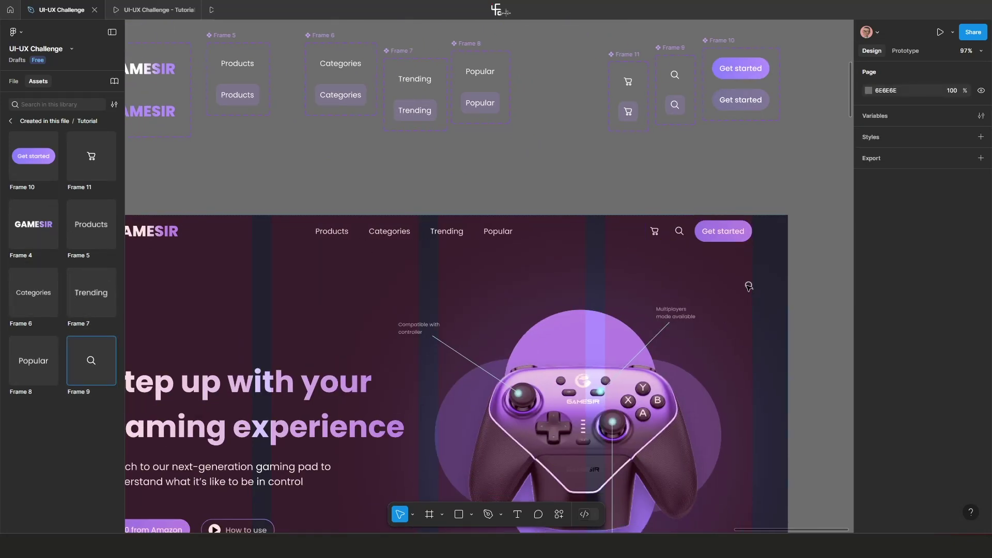
{"action": "scroll", "coordinate": [748, 303], "scroll_direction": "up", "scroll_amount": 2, "text": "ctrl"}
{"action": "key", "text": "Delete"}
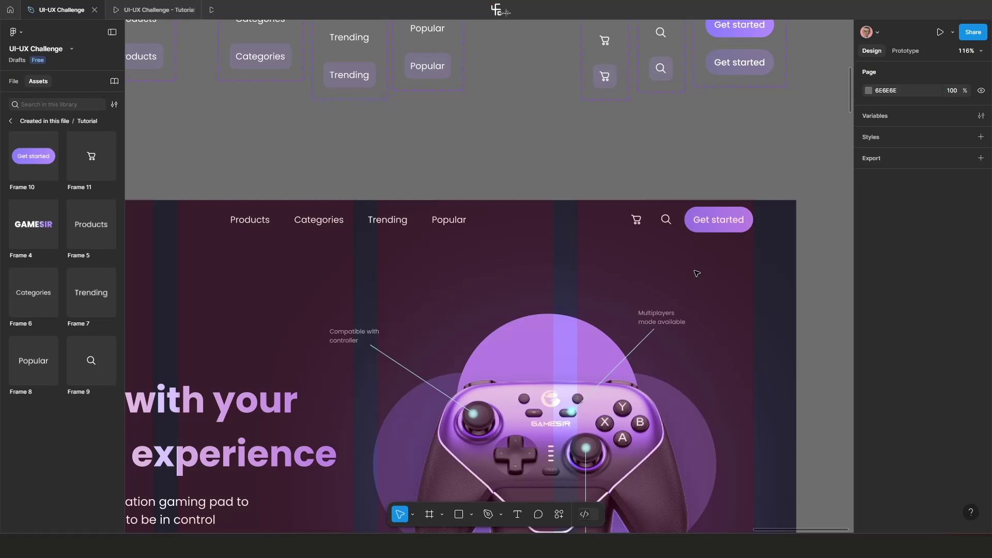
{"action": "left_click", "coordinate": [667, 221]}
{"action": "key", "text": "ctrl+shift+r"}
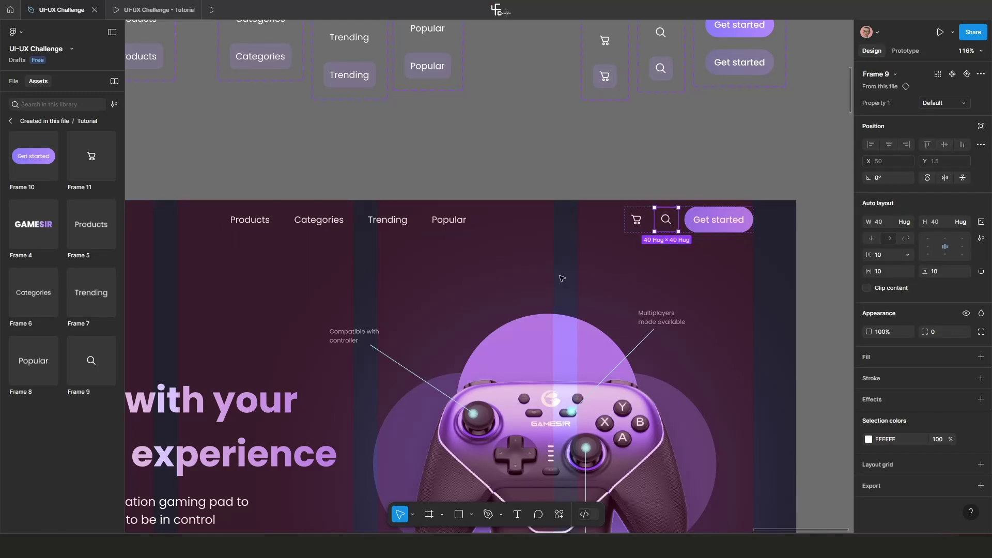
Replace the header's GAMESIR logo with a Default instance of the Frame 4 component.
{"action": "scroll", "coordinate": [385, 279], "scroll_direction": "left", "scroll_amount": 4}
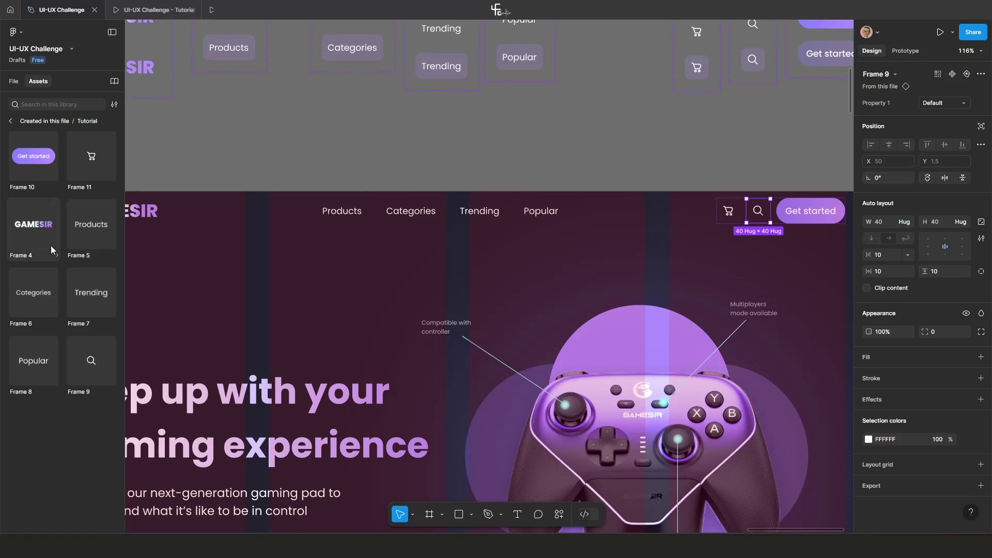
{"action": "scroll", "coordinate": [242, 293], "scroll_direction": "left", "scroll_amount": 8}
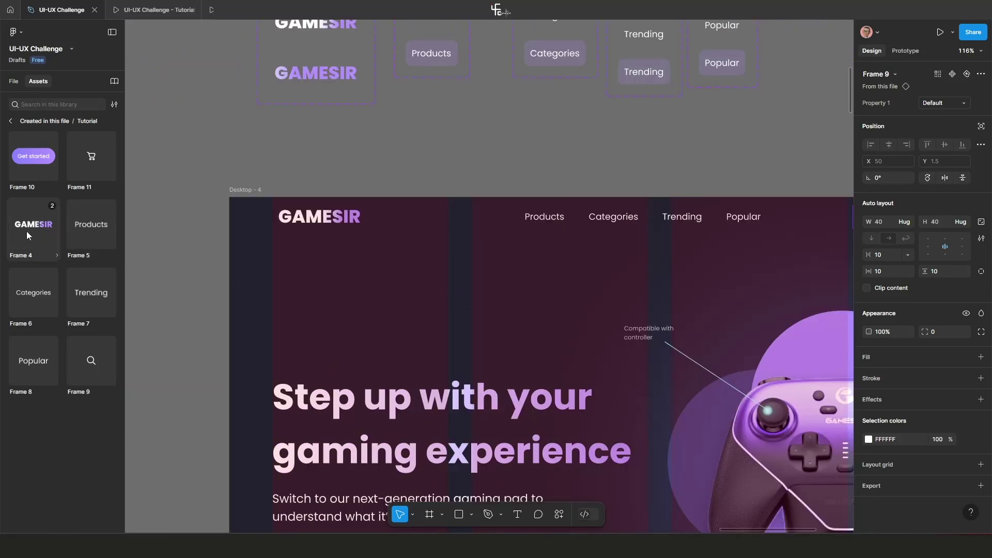
{"action": "left_click_drag", "start_coordinate": [27, 231], "coordinate": [301, 213]}
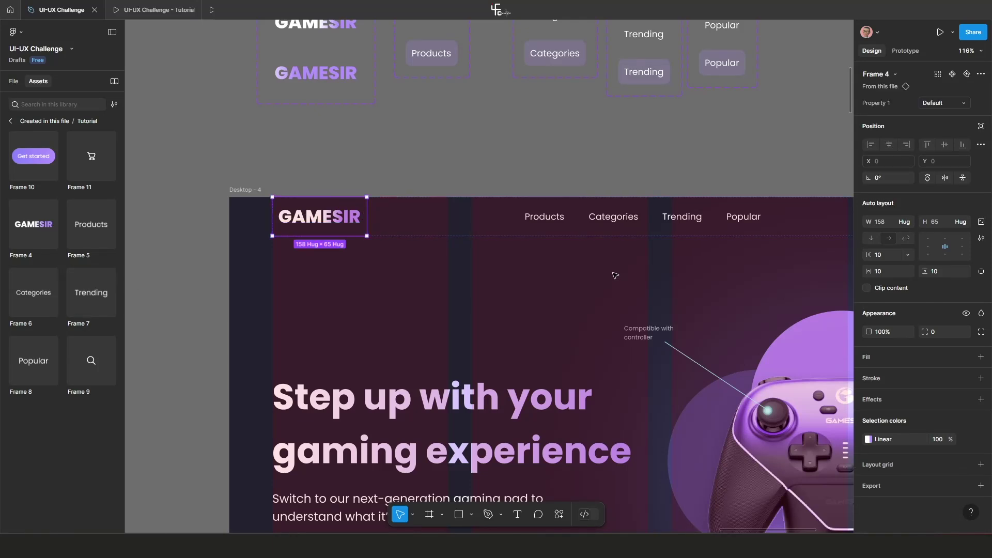
Replace the header's Products navigation item with a Default instance of the Frame 5 component.
{"action": "scroll", "coordinate": [615, 275], "scroll_direction": "down", "scroll_amount": 2}
{"action": "left_click_drag", "start_coordinate": [86, 229], "coordinate": [417, 249]}
{"action": "key", "text": "Delete"}
{"action": "left_click", "coordinate": [407, 231]}
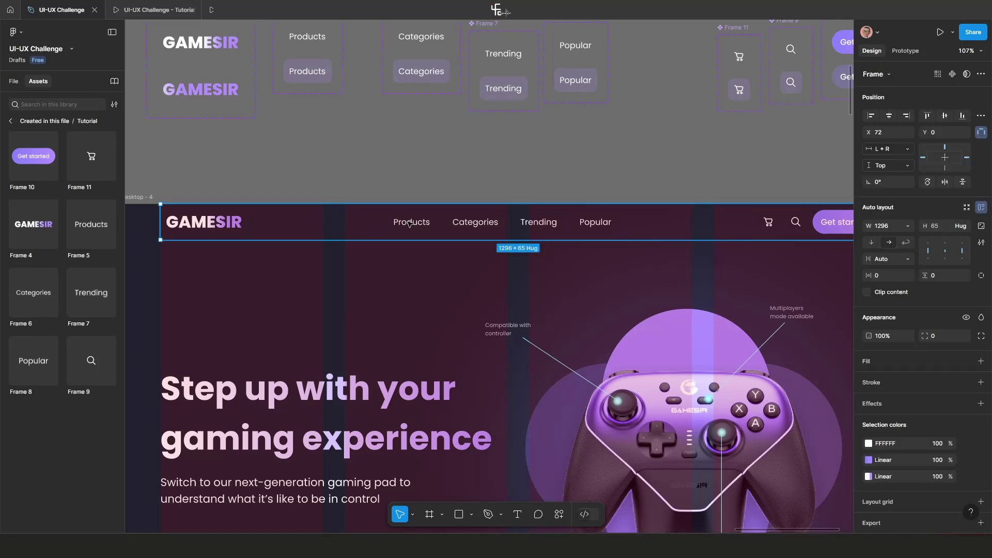
{"action": "double_click", "coordinate": [408, 228]}
{"action": "double_click", "coordinate": [410, 223]}
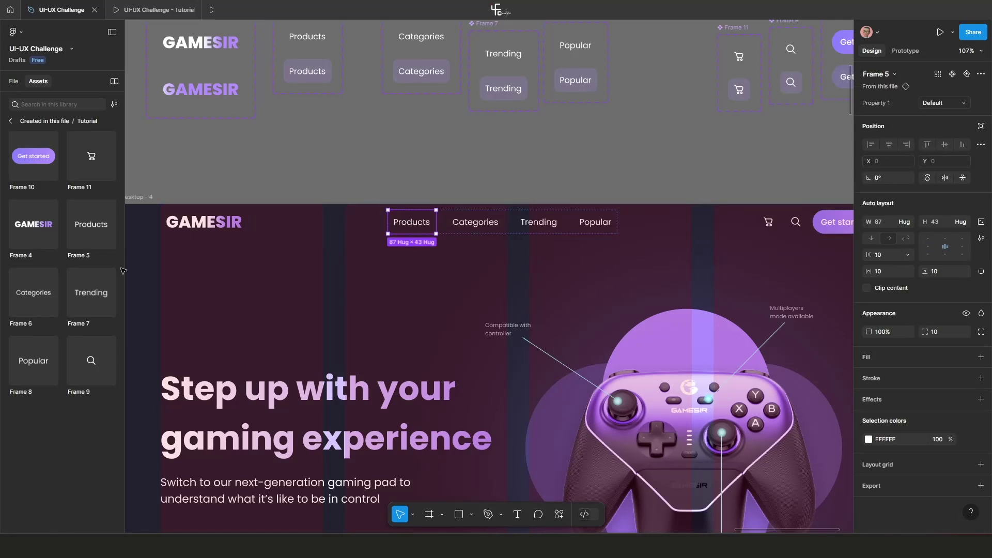
Replace the header's Trending and Popular navigation items with instances of the Frame 7 and Frame 8 components.
{"action": "left_click_drag", "start_coordinate": [91, 292], "coordinate": [538, 222]}
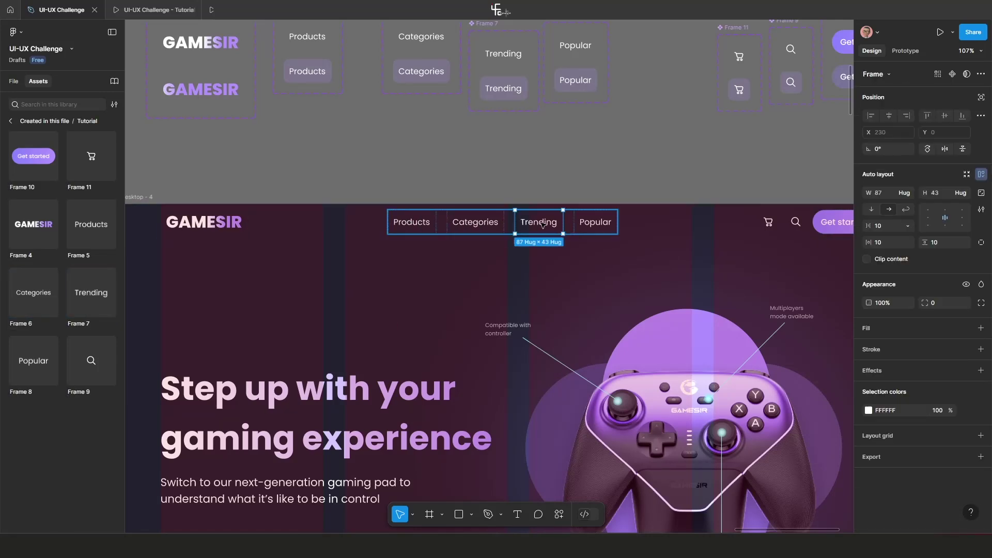
{"action": "left_click_drag", "start_coordinate": [33, 361], "coordinate": [595, 222]}
{"action": "key", "text": "ctrl+minus"}
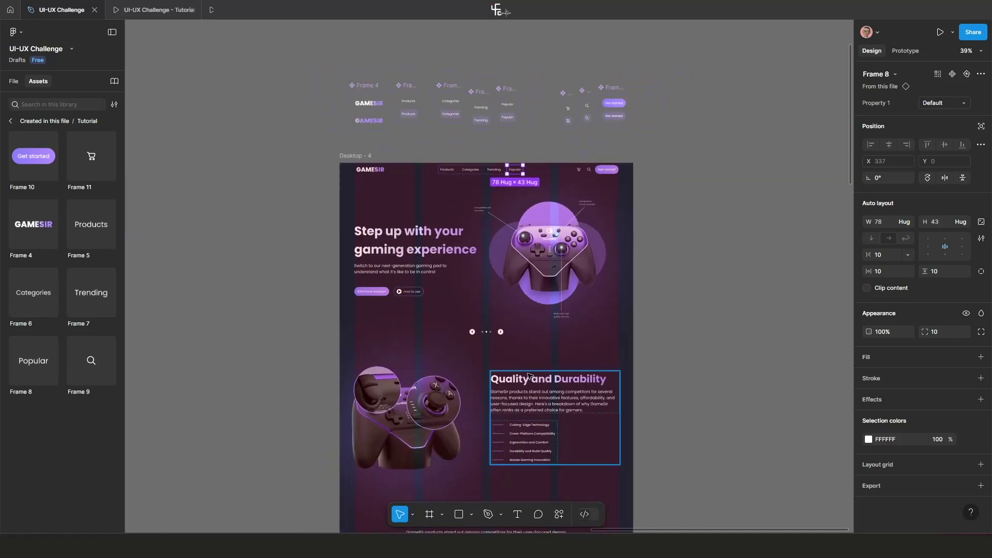
Copy the hero section's $100 from Amazon and How to use buttons onto the empty canvas beside the page, one below the other.
{"action": "scroll", "coordinate": [450, 229], "scroll_direction": "down", "scroll_amount": 5}
{"action": "key", "text": "Escape"}
{"action": "scroll", "coordinate": [560, 267], "scroll_direction": "up", "scroll_amount": 3}
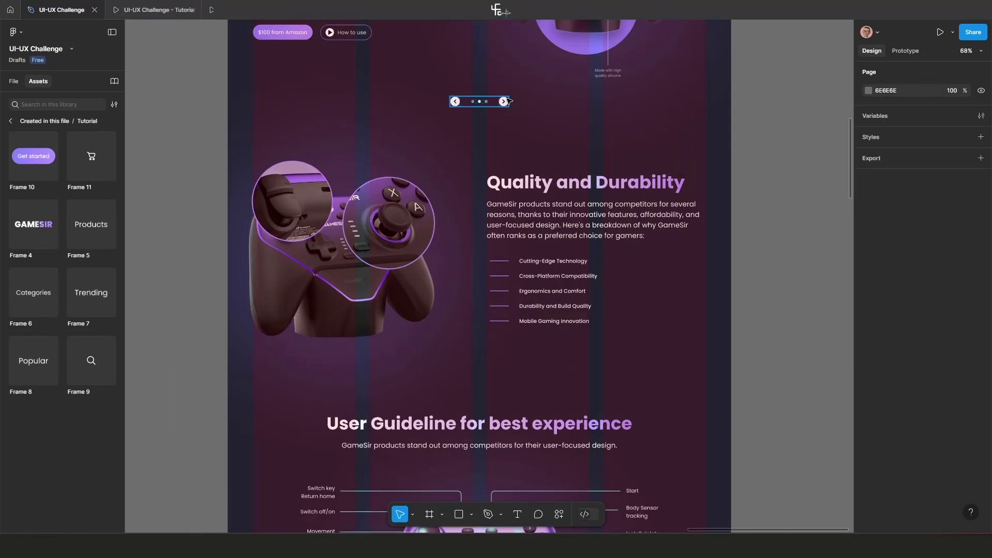
{"action": "scroll", "coordinate": [515, 245], "scroll_direction": "up", "scroll_amount": 3}
{"action": "scroll", "coordinate": [515, 245], "scroll_direction": "up", "scroll_amount": 2}
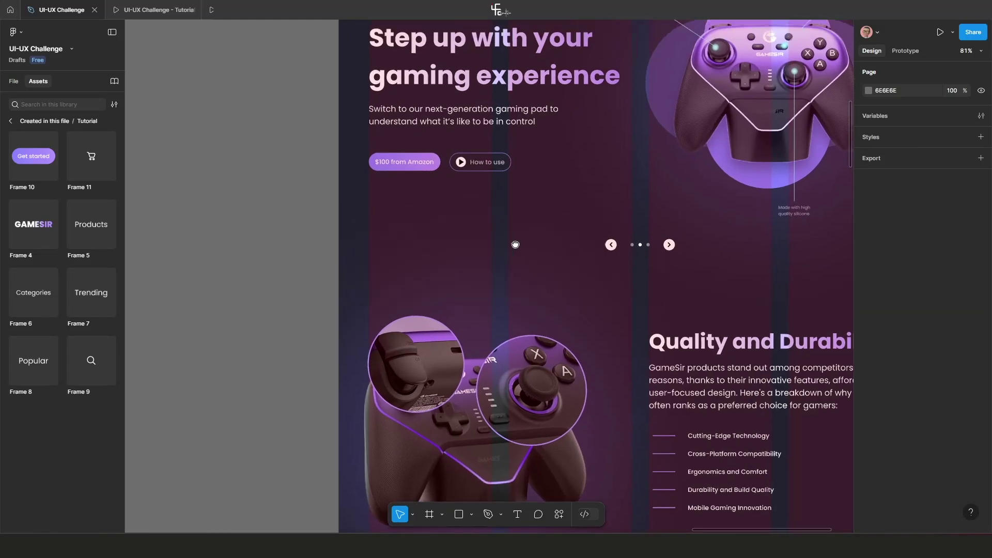
{"action": "scroll", "coordinate": [476, 211], "scroll_direction": "up", "scroll_amount": 2}
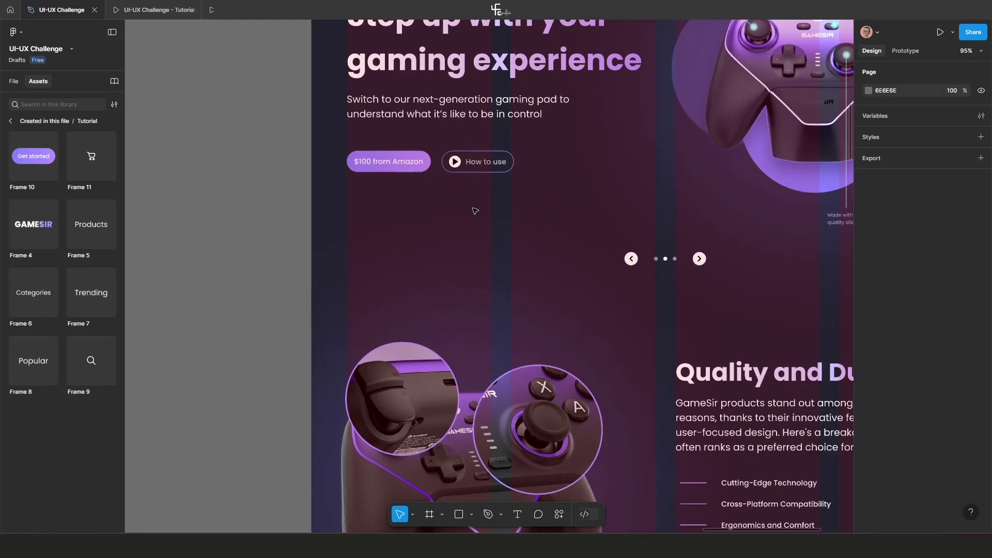
{"action": "scroll", "coordinate": [476, 211], "scroll_direction": "left", "scroll_amount": 3}
{"action": "scroll", "coordinate": [496, 240], "scroll_direction": "up", "scroll_amount": 1}
{"action": "scroll", "coordinate": [533, 260], "scroll_direction": "down", "scroll_amount": 1}
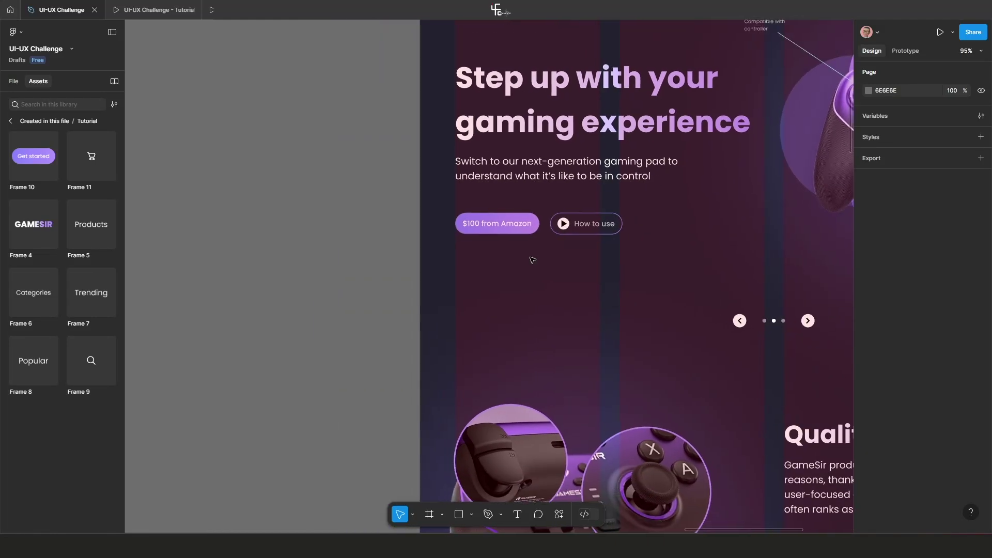
{"action": "scroll", "coordinate": [504, 228], "scroll_direction": "up", "scroll_amount": 2}
{"action": "double_click", "coordinate": [505, 227]}
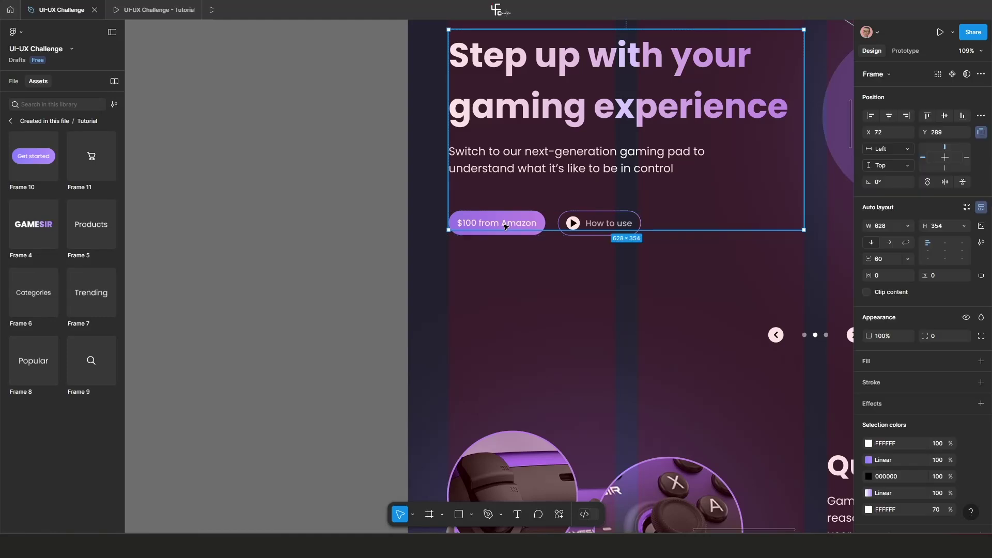
{"action": "scroll", "coordinate": [506, 227], "scroll_direction": "down", "scroll_amount": 2}
{"action": "left_click_drag", "start_coordinate": [573, 245], "coordinate": [336, 211]}
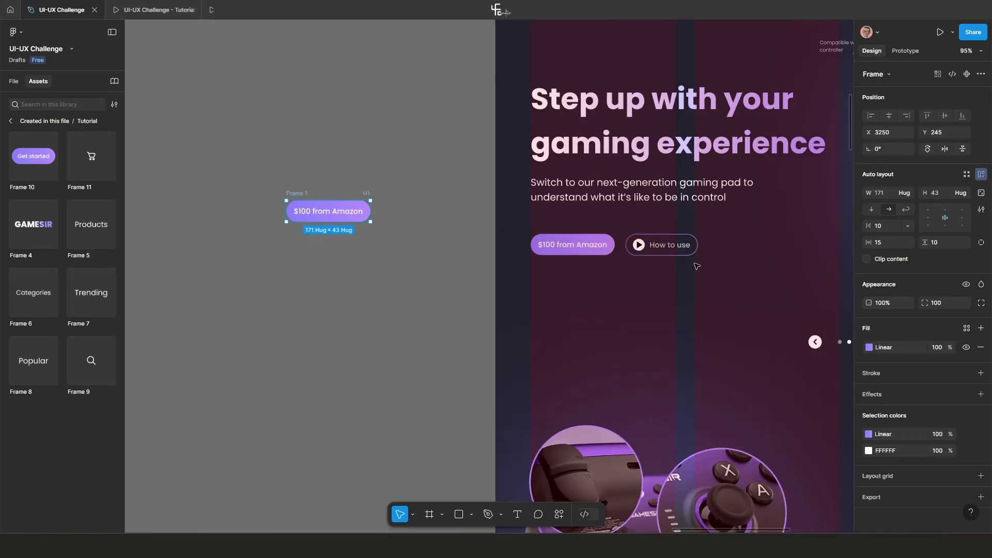
{"action": "double_click", "coordinate": [671, 245]}
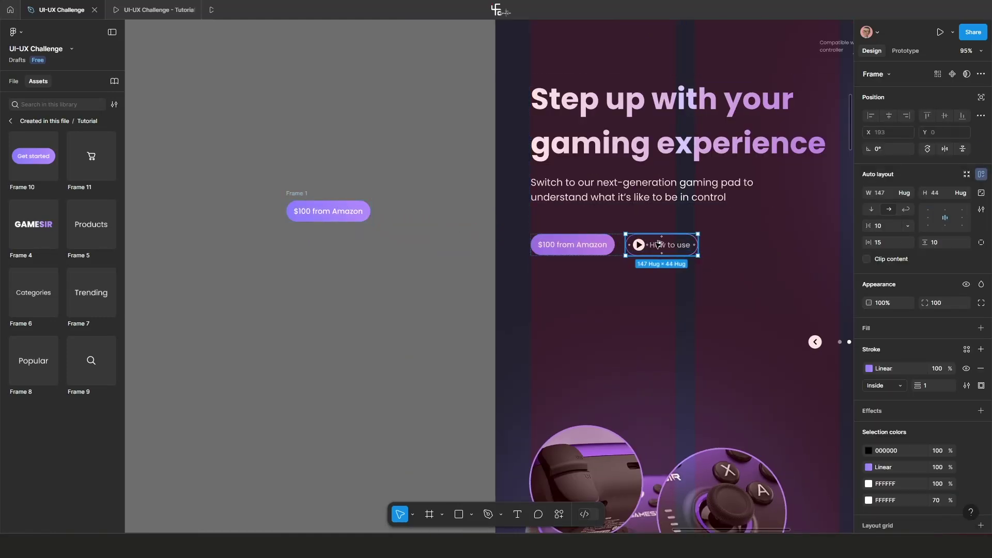
{"action": "mouse_move", "coordinate": [667, 245]}
{"action": "left_mouse_down"}
{"action": "mouse_move", "coordinate": [373, 248]}
{"action": "mouse_move", "coordinate": [331, 274]}
{"action": "left_mouse_up"}
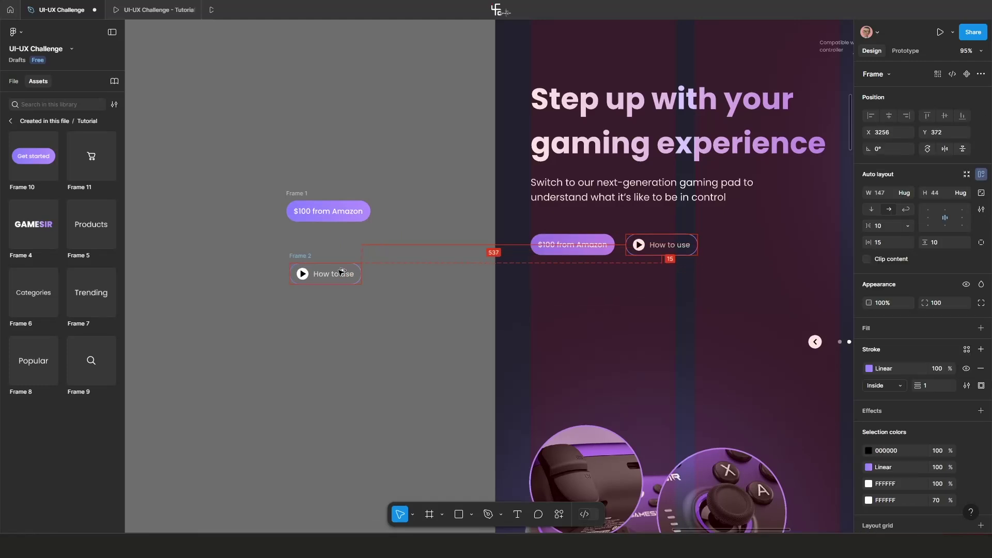
Turn the copied How to use and $100 from Amazon buttons into separate components, each with a second variant.
{"action": "scroll", "coordinate": [352, 272], "scroll_direction": "up", "scroll_amount": 5}
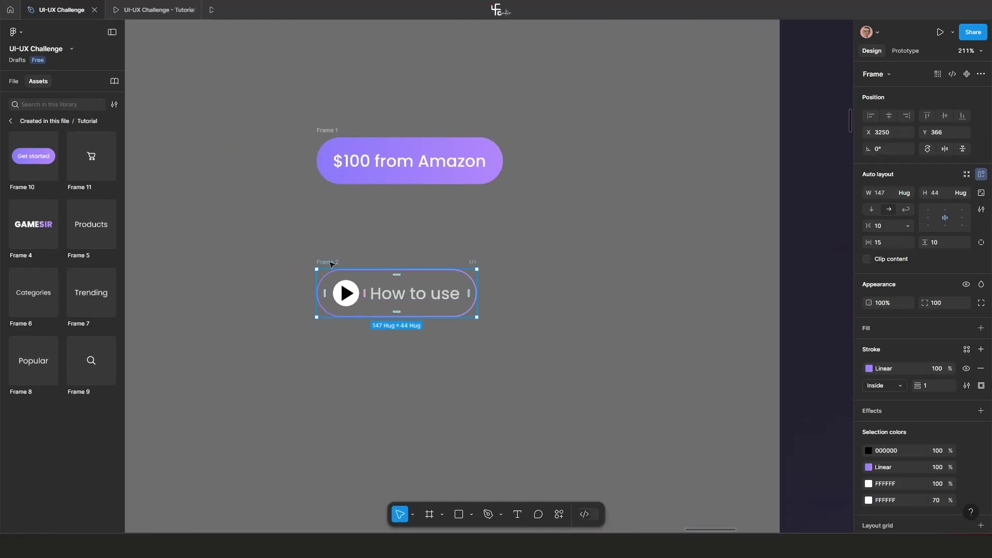
{"action": "left_click", "coordinate": [967, 75]}
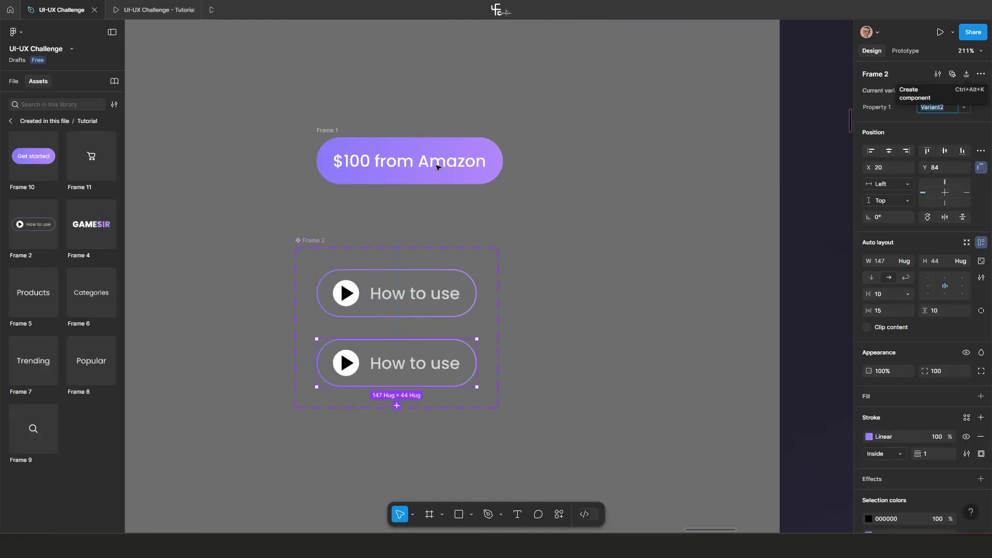
{"action": "left_click_drag", "start_coordinate": [342, 135], "coordinate": [569, 116]}
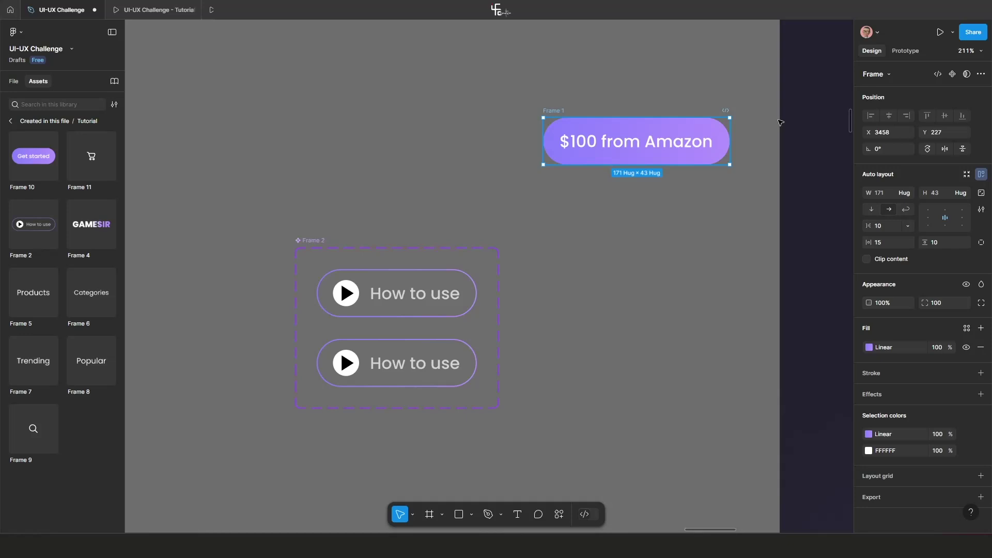
{"action": "left_click", "coordinate": [953, 74]}
{"action": "left_click", "coordinate": [965, 76]}
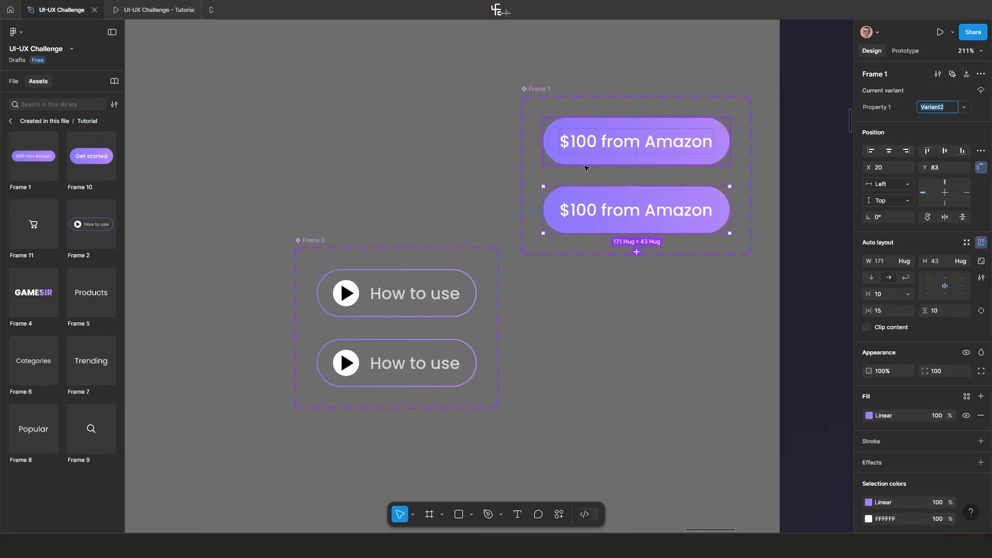
Set the fill opacity of the $100 from Amazon component's second variant to 30%.
{"action": "scroll", "coordinate": [588, 178], "scroll_direction": "down", "scroll_amount": 3, "text": "ctrl"}
{"action": "scroll", "coordinate": [641, 214], "scroll_direction": "up", "scroll_amount": 1, "text": "ctrl"}
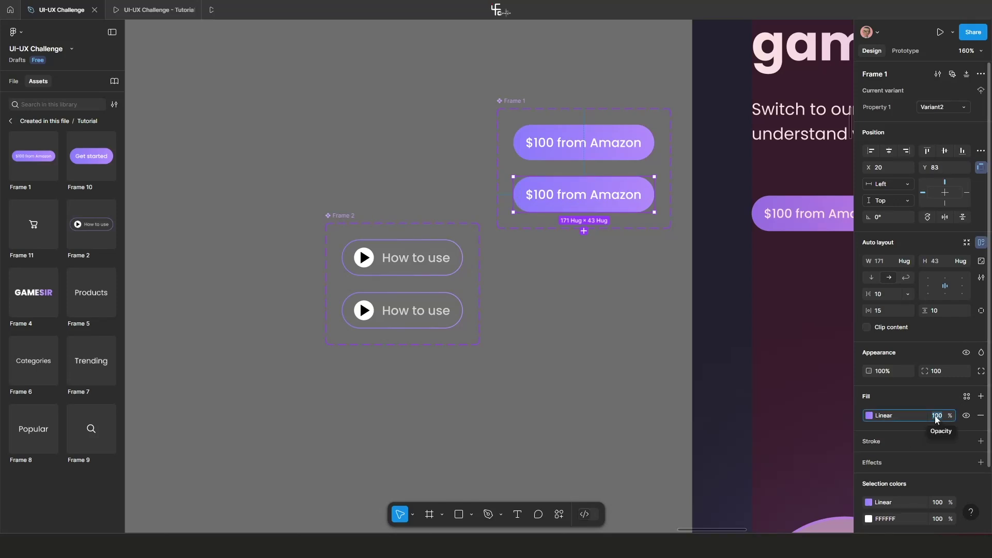
{"action": "type", "text": "30"}
{"action": "key", "text": "Return"}
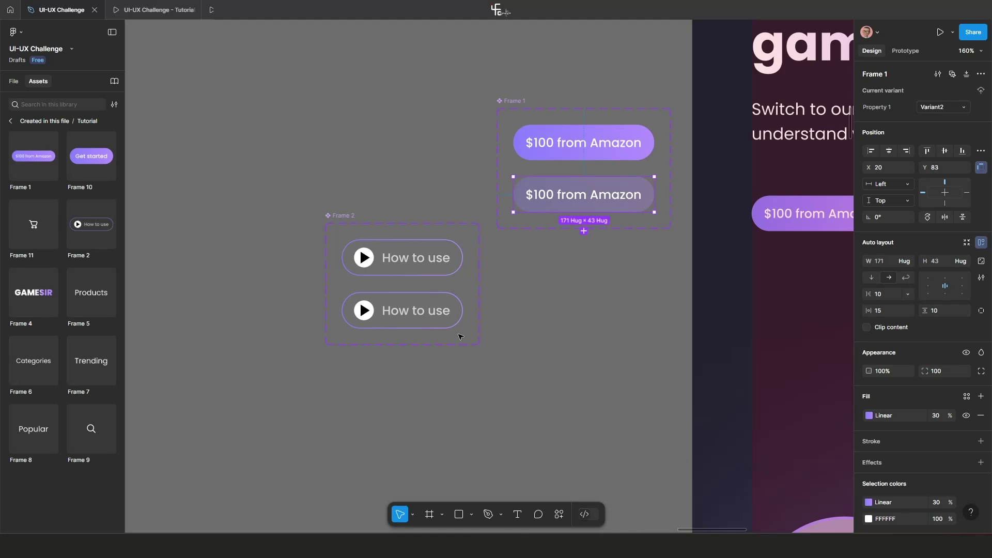
Give the How to use component's second variant a B592FF fill at 20% opacity.
{"action": "left_click", "coordinate": [448, 368]}
{"action": "left_click", "coordinate": [416, 310]}
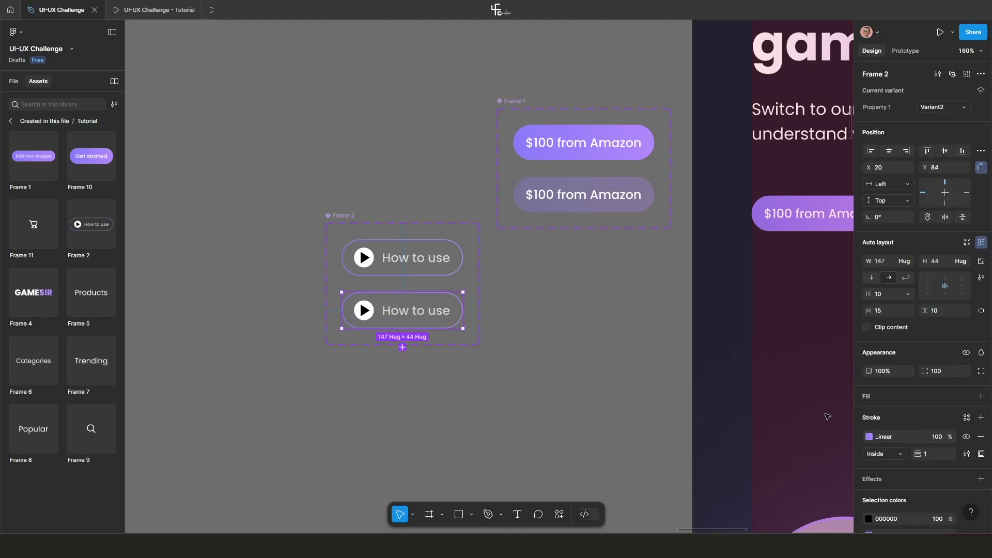
{"action": "left_click", "coordinate": [873, 394]}
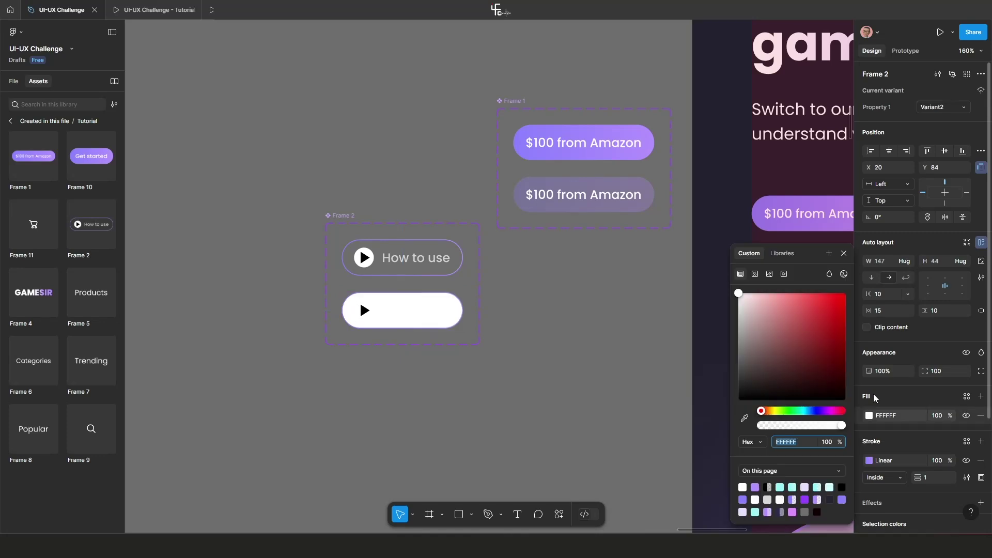
{"action": "left_click", "coordinate": [756, 487]}
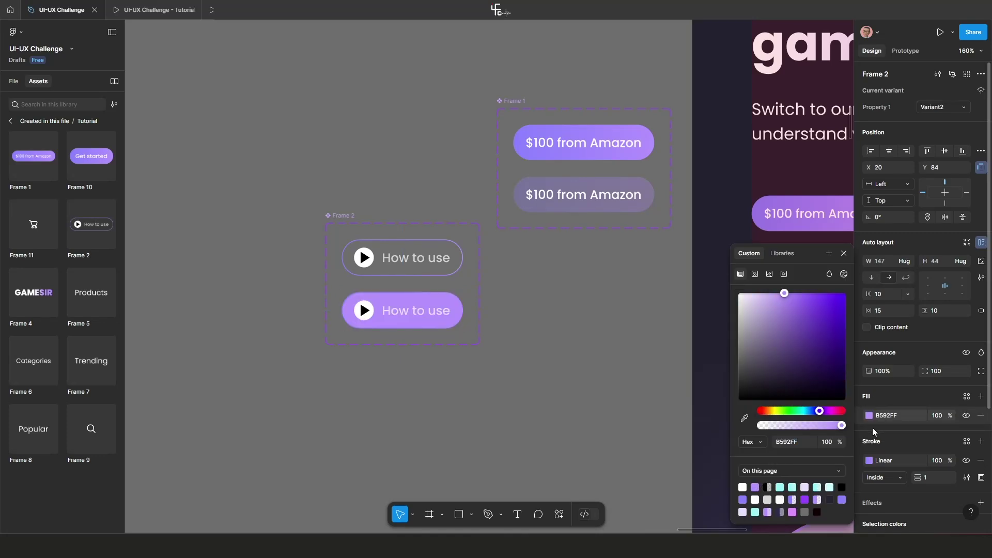
{"action": "left_click", "coordinate": [829, 442]}
{"action": "type", "text": "20"}
{"action": "key", "text": "Return"}
{"action": "scroll", "coordinate": [368, 321], "scroll_direction": "down", "scroll_amount": 3, "text": "ctrl"}
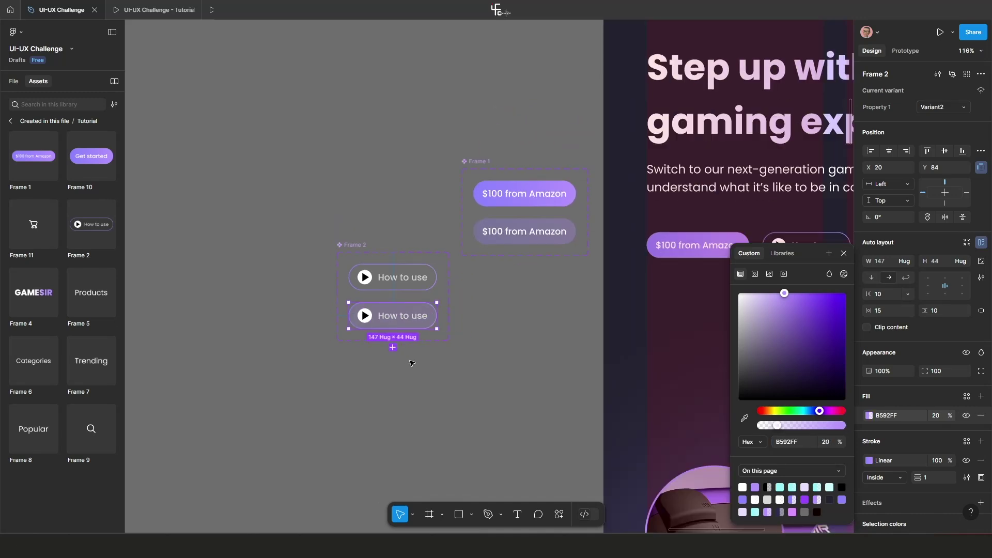
Link the How to use component's default variant to Variant2 with a While hovering interaction.
{"action": "scroll", "coordinate": [412, 363], "scroll_direction": "left", "scroll_amount": 3}
{"action": "scroll", "coordinate": [412, 363], "scroll_direction": "up", "scroll_amount": 1}
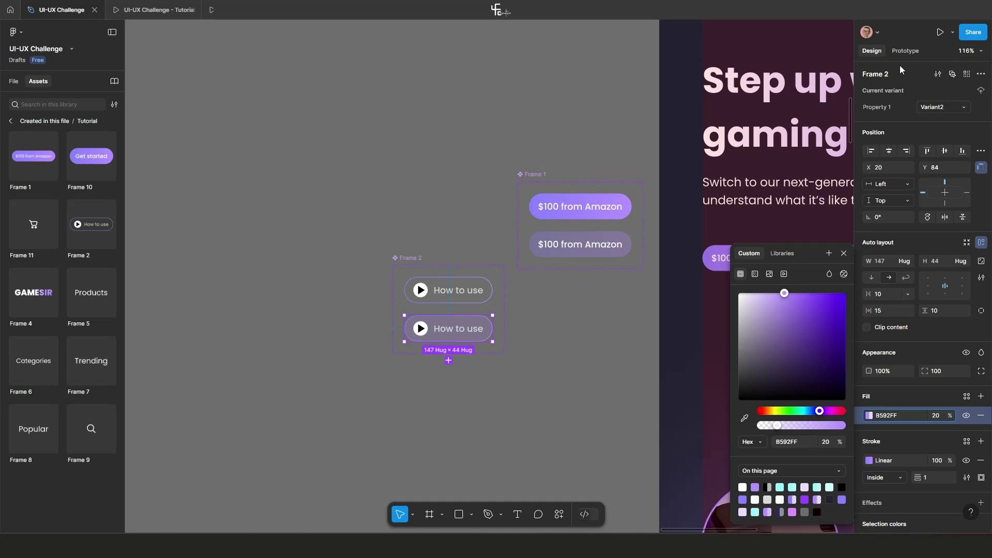
{"action": "left_click", "coordinate": [902, 51]}
{"action": "left_click_drag", "start_coordinate": [466, 300], "coordinate": [411, 207]}
{"action": "left_click", "coordinate": [428, 244]}
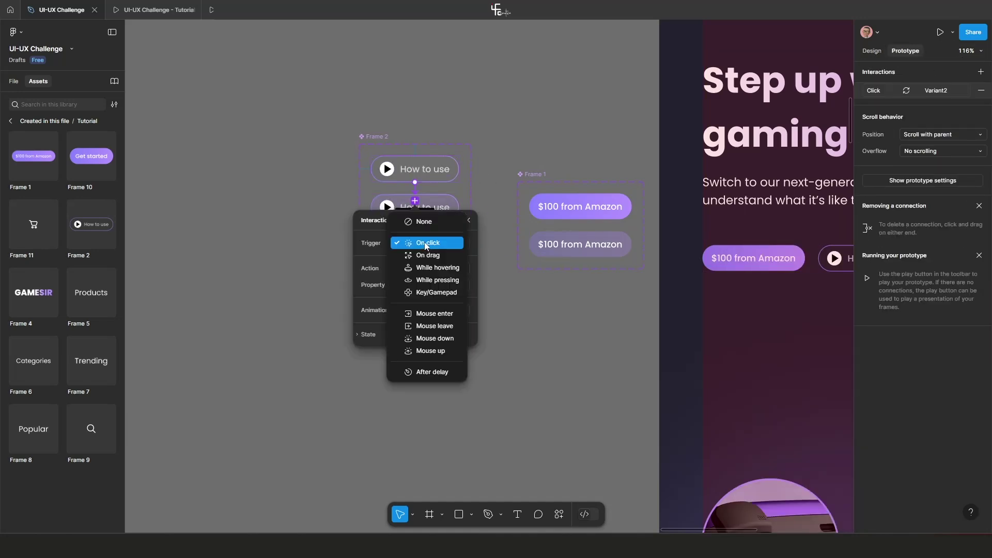
{"action": "left_click", "coordinate": [433, 268]}
{"action": "left_click", "coordinate": [468, 219]}
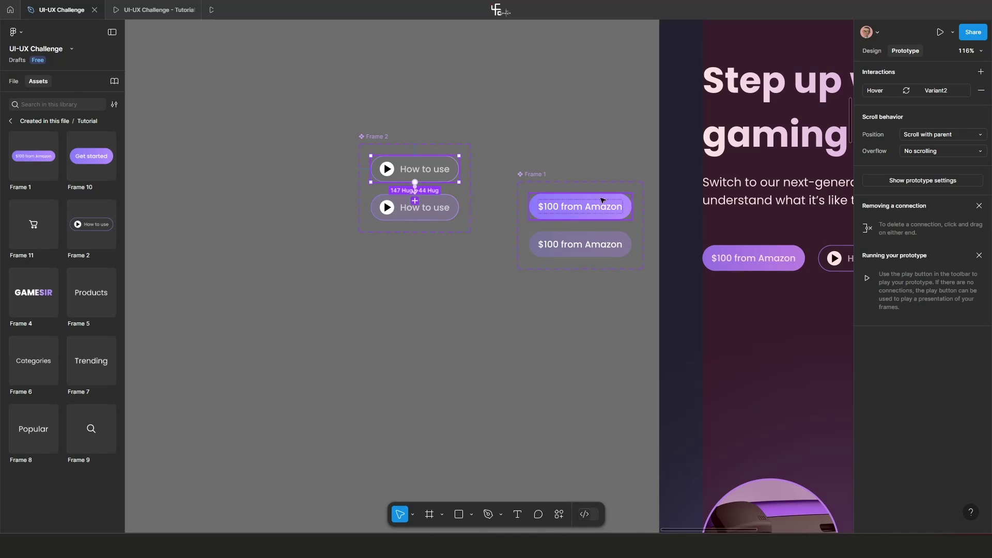
Link the $100 from Amazon component's default variant to Variant2 with a While hovering interaction.
{"action": "left_click", "coordinate": [563, 206]}
{"action": "left_click_drag", "start_coordinate": [581, 220], "coordinate": [580, 244]}
{"action": "left_click", "coordinate": [593, 281]}
{"action": "left_click", "coordinate": [590, 305]}
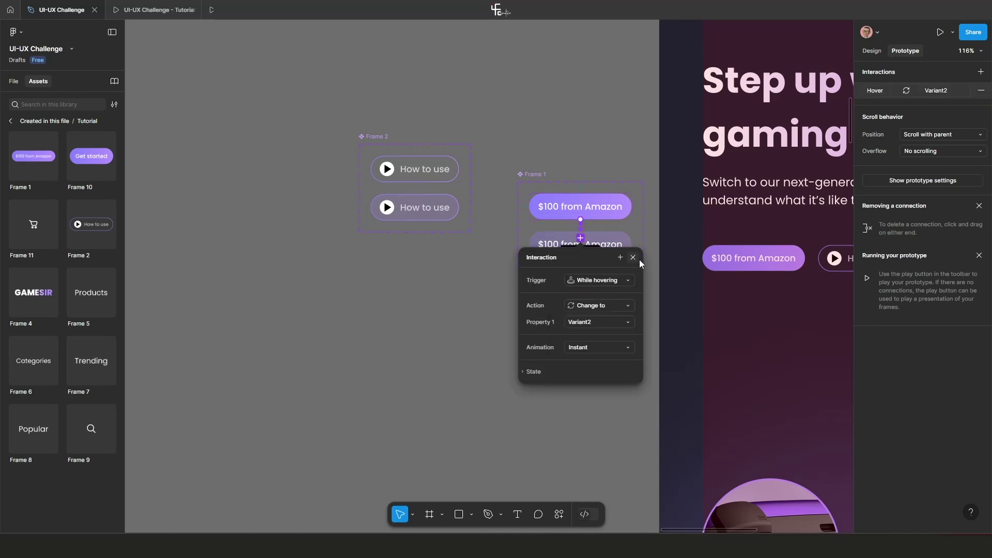
{"action": "left_click", "coordinate": [634, 258]}
Move the Frame 1 and Frame 2 component sets into the row of components above the Desktop - 4 page.
{"action": "scroll", "coordinate": [484, 290], "scroll_direction": "down", "scroll_amount": 5, "text": "ctrl"}
{"action": "scroll", "coordinate": [517, 310], "scroll_direction": "up", "scroll_amount": 2}
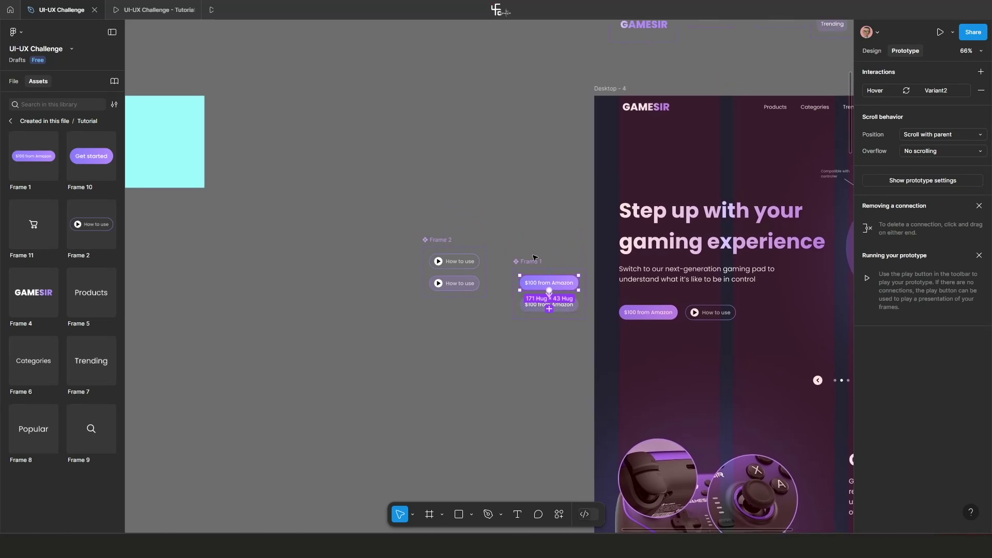
{"action": "left_click_drag", "start_coordinate": [535, 258], "coordinate": [438, 89]}
{"action": "scroll", "coordinate": [437, 89], "scroll_direction": "down", "scroll_amount": 3, "text": "ctrl"}
{"action": "scroll", "coordinate": [419, 180], "scroll_direction": "up", "scroll_amount": 2}
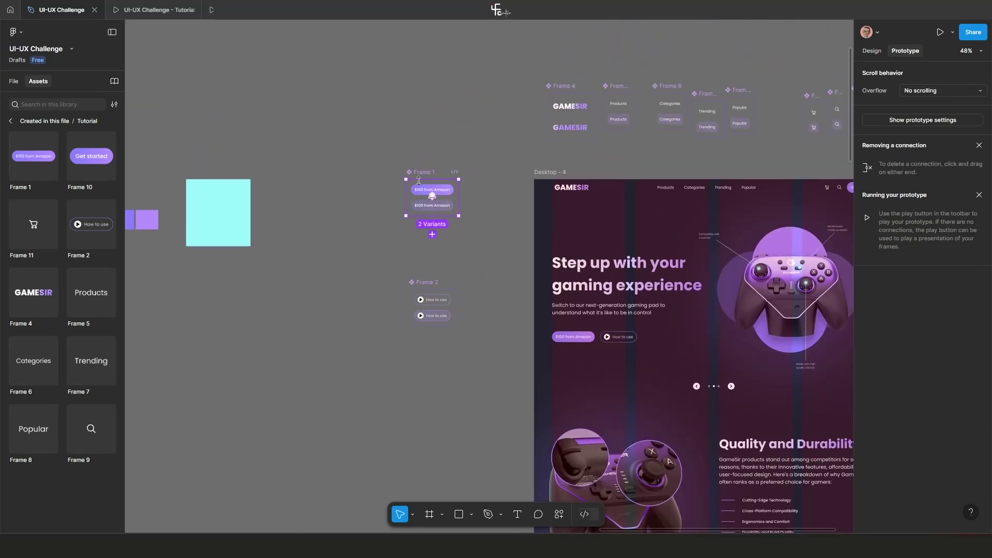
{"action": "left_click_drag", "start_coordinate": [423, 176], "coordinate": [506, 89]}
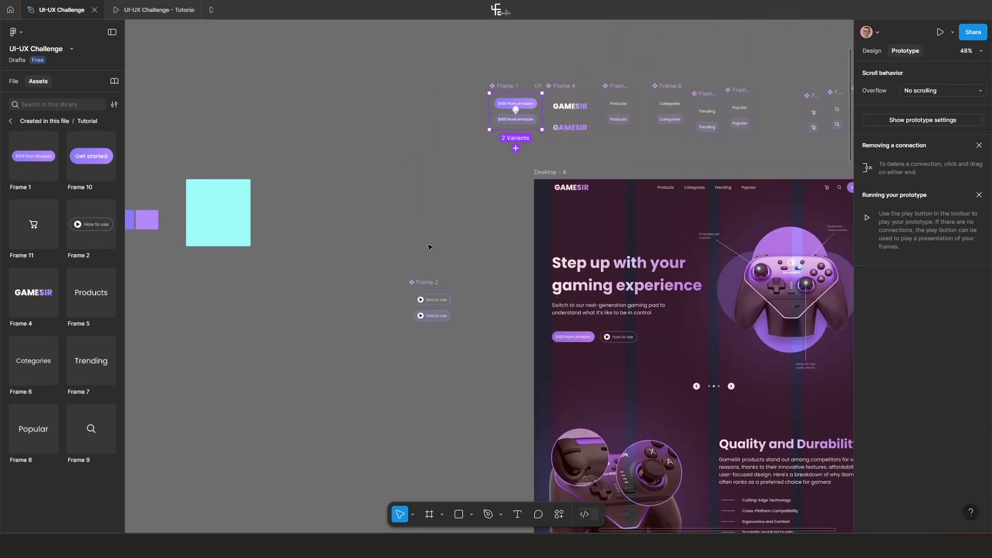
{"action": "left_click_drag", "start_coordinate": [427, 288], "coordinate": [459, 88]}
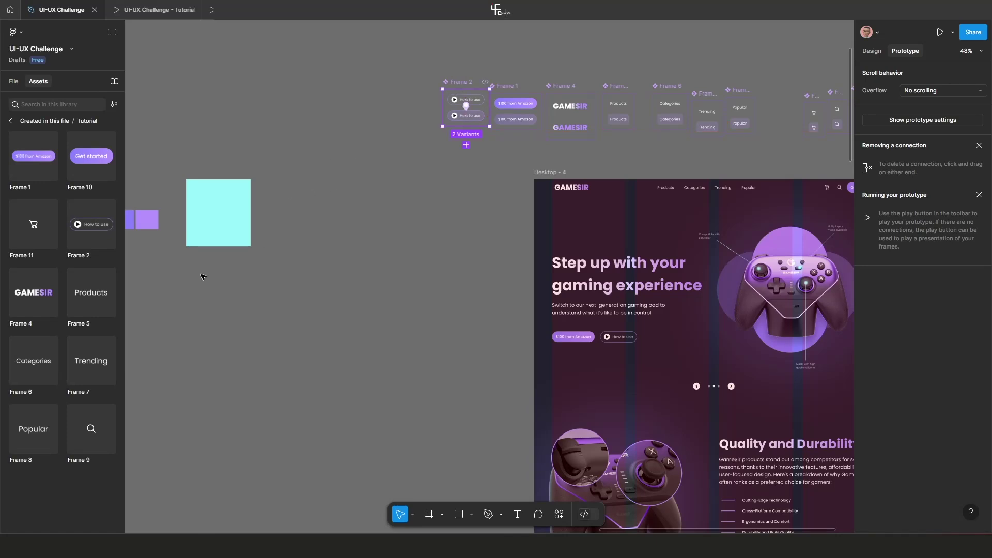
Place instances of the Frame 1 and Frame 2 components on the empty canvas beside the hero section.
{"action": "scroll", "coordinate": [382, 372], "scroll_direction": "up", "scroll_amount": 2, "text": "ctrl"}
{"action": "scroll", "coordinate": [380, 331], "scroll_direction": "down", "scroll_amount": 3}
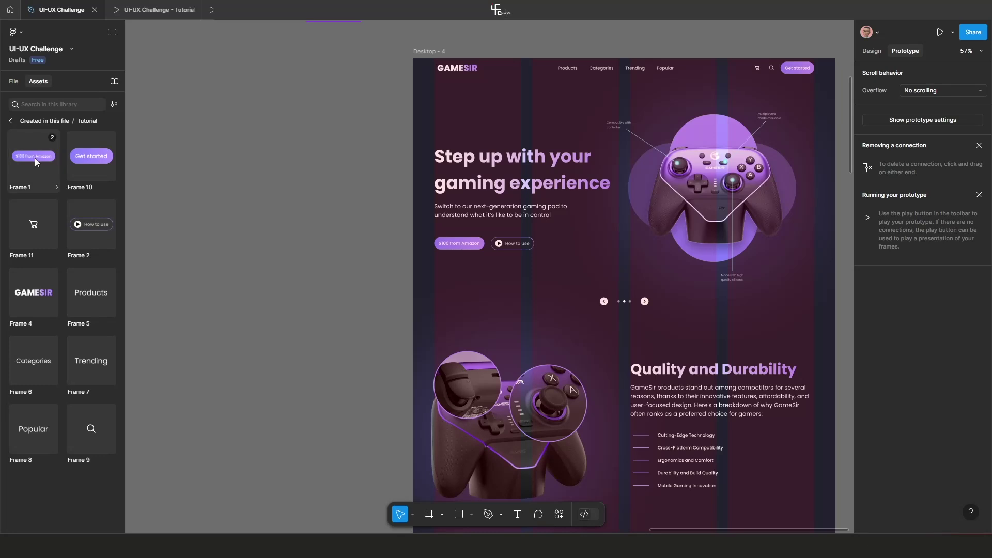
{"action": "left_click_drag", "start_coordinate": [34, 156], "coordinate": [362, 262]}
{"action": "left_click_drag", "start_coordinate": [92, 228], "coordinate": [339, 299]}
Replace the hero section's How to use button with the Frame 2 component instance.
{"action": "scroll", "coordinate": [369, 329], "scroll_direction": "up", "scroll_amount": 3}
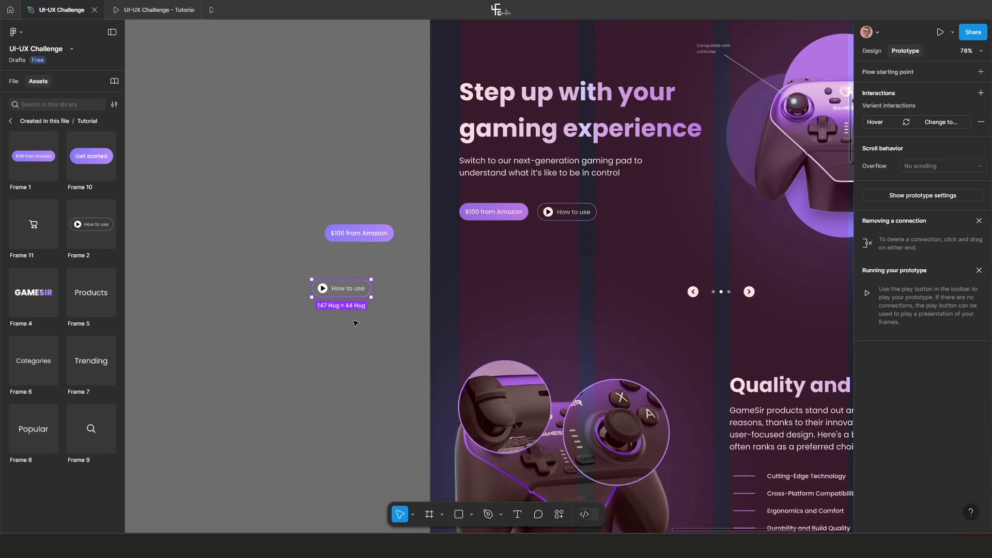
{"action": "key", "text": "Delete"}
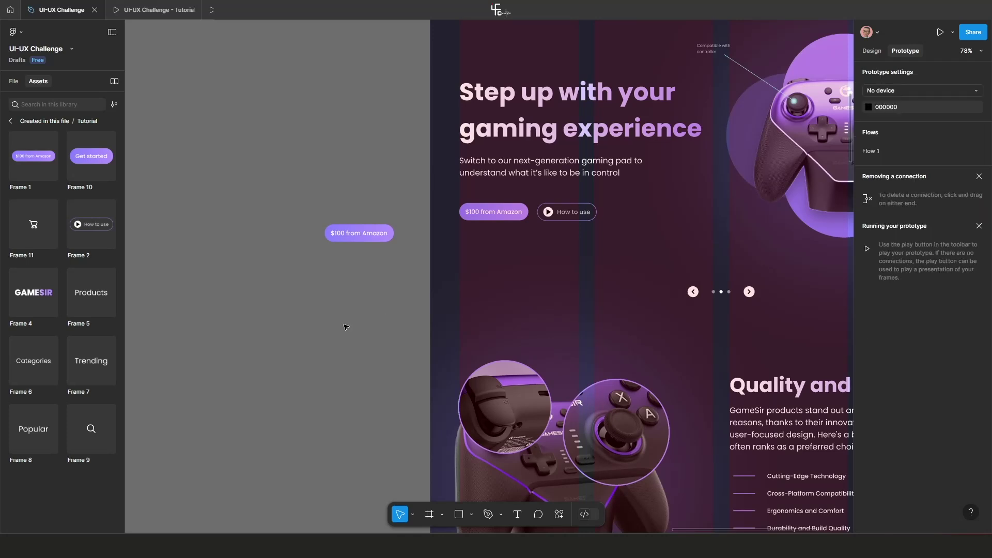
{"action": "left_click", "coordinate": [571, 209]}
{"action": "left_click", "coordinate": [571, 209]}
{"action": "left_click", "coordinate": [571, 209]}
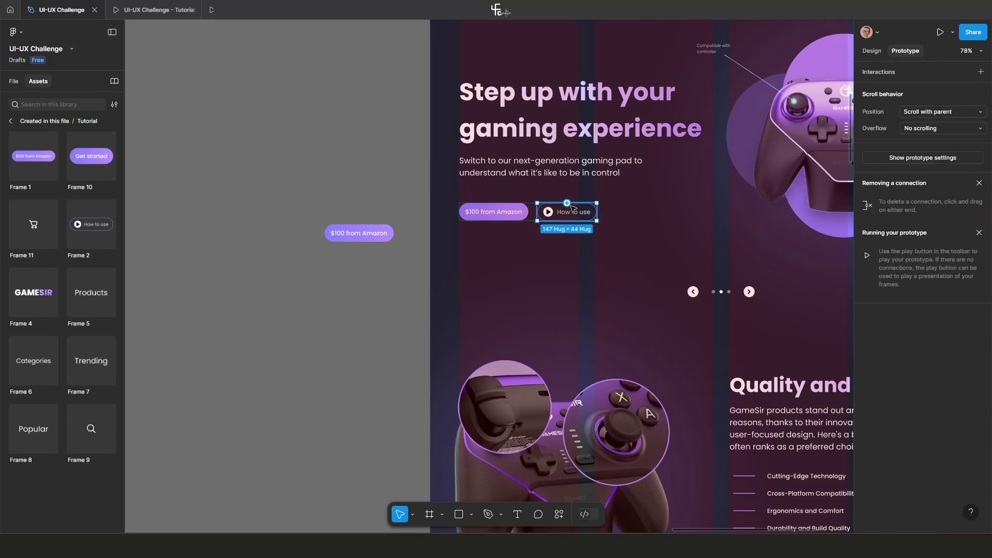
Replace the hero section's $100 from Amazon button with the Frame 1 component instance.
{"action": "left_click", "coordinate": [368, 235]}
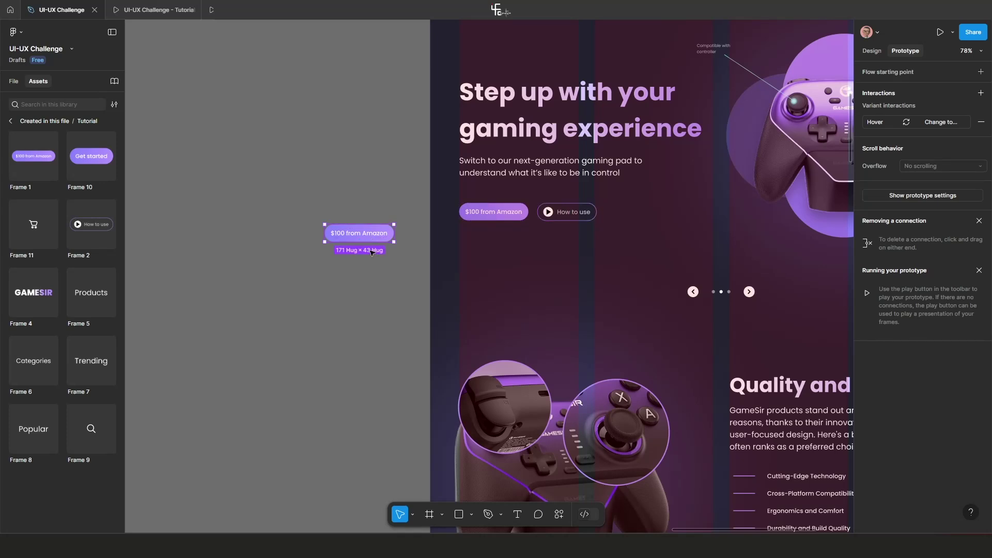
{"action": "left_click", "coordinate": [580, 213]}
{"action": "left_click", "coordinate": [507, 213]}
{"action": "left_click", "coordinate": [507, 213]}
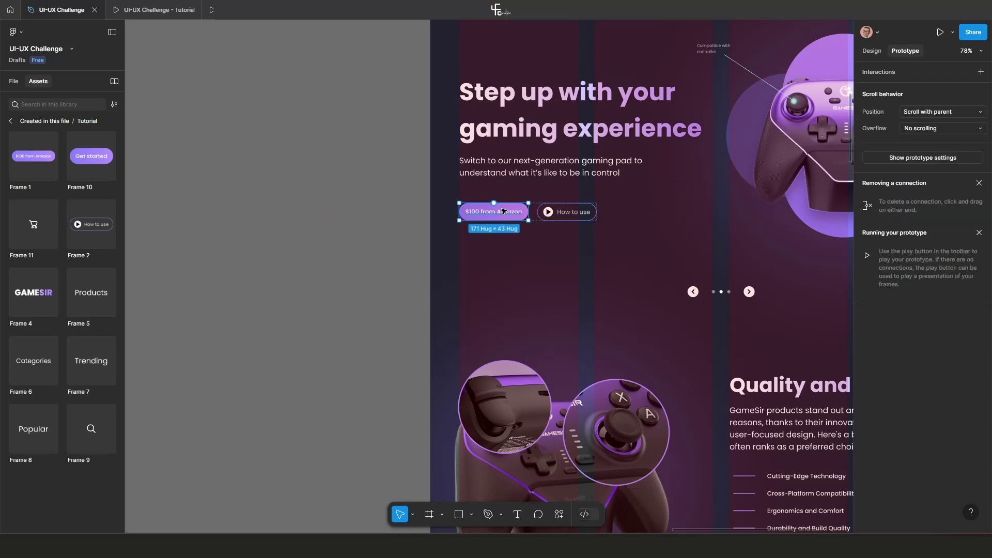
{"action": "left_click", "coordinate": [332, 277]}
Copy the Visit Store Now button from the store banner onto the empty canvas beside the page.
{"action": "scroll", "coordinate": [335, 284], "scroll_direction": "down", "scroll_amount": 5}
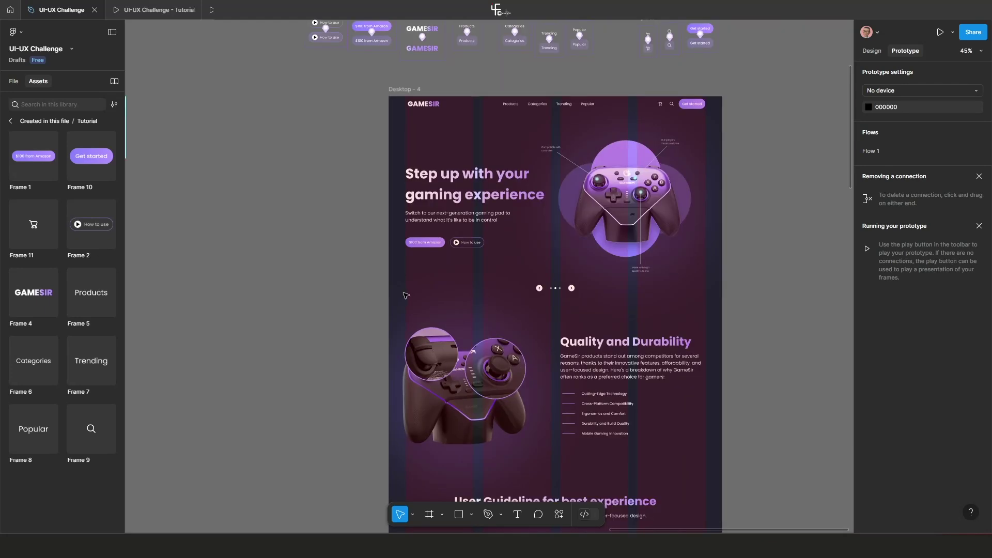
{"action": "scroll", "coordinate": [406, 296], "scroll_direction": "down", "scroll_amount": 3}
{"action": "scroll", "coordinate": [315, 297], "scroll_direction": "up", "scroll_amount": 2}
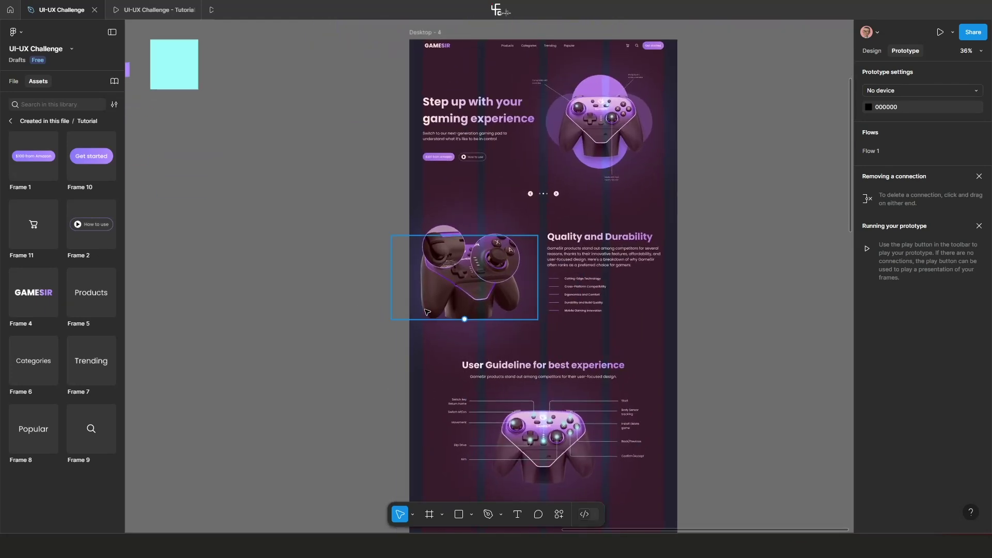
{"action": "scroll", "coordinate": [465, 269], "scroll_direction": "down", "scroll_amount": 4}
{"action": "scroll", "coordinate": [417, 268], "scroll_direction": "down", "scroll_amount": 5}
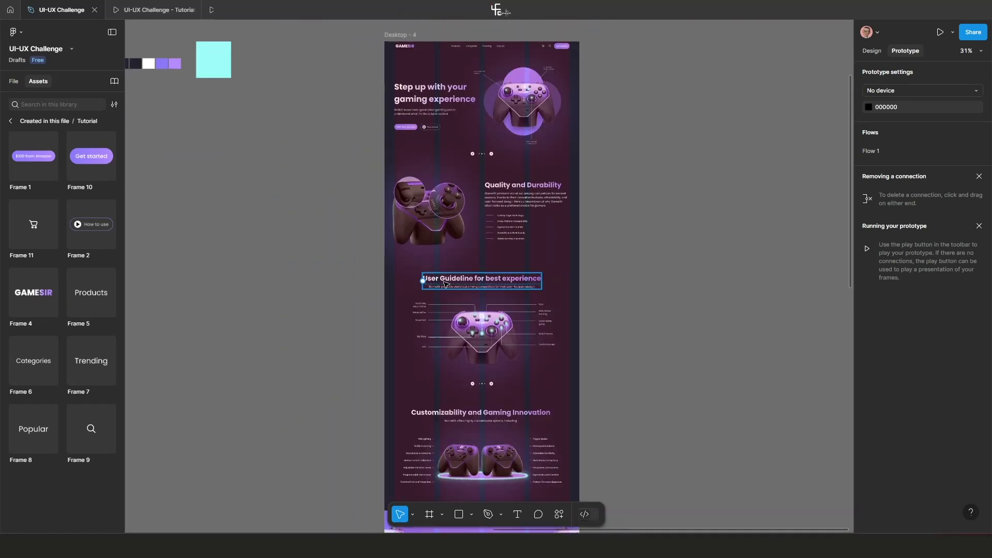
{"action": "scroll", "coordinate": [437, 263], "scroll_direction": "down", "scroll_amount": 2}
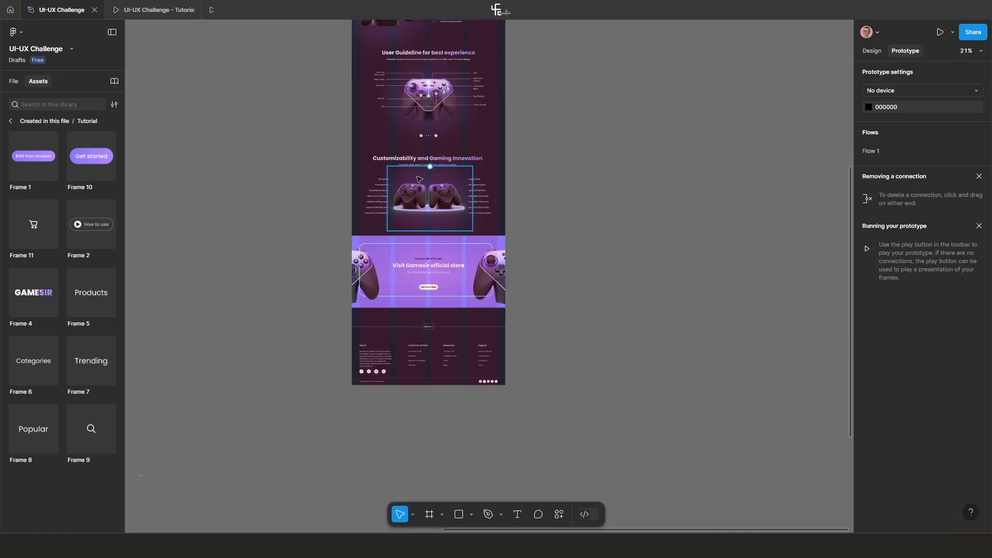
{"action": "scroll", "coordinate": [427, 220], "scroll_direction": "up", "scroll_amount": 5}
{"action": "scroll", "coordinate": [428, 220], "scroll_direction": "up", "scroll_amount": 2}
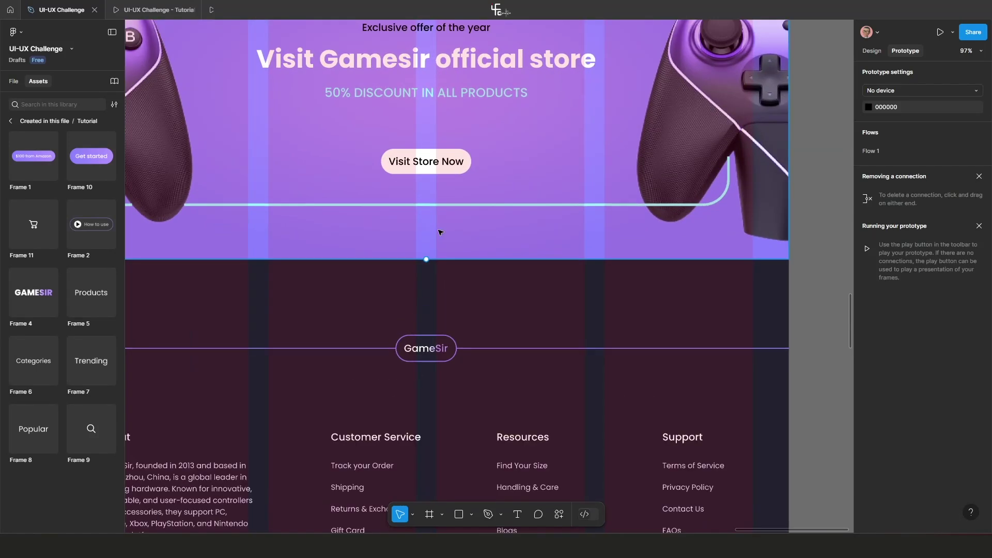
{"action": "scroll", "coordinate": [439, 230], "scroll_direction": "down", "scroll_amount": 4}
{"action": "left_click", "coordinate": [371, 173]}
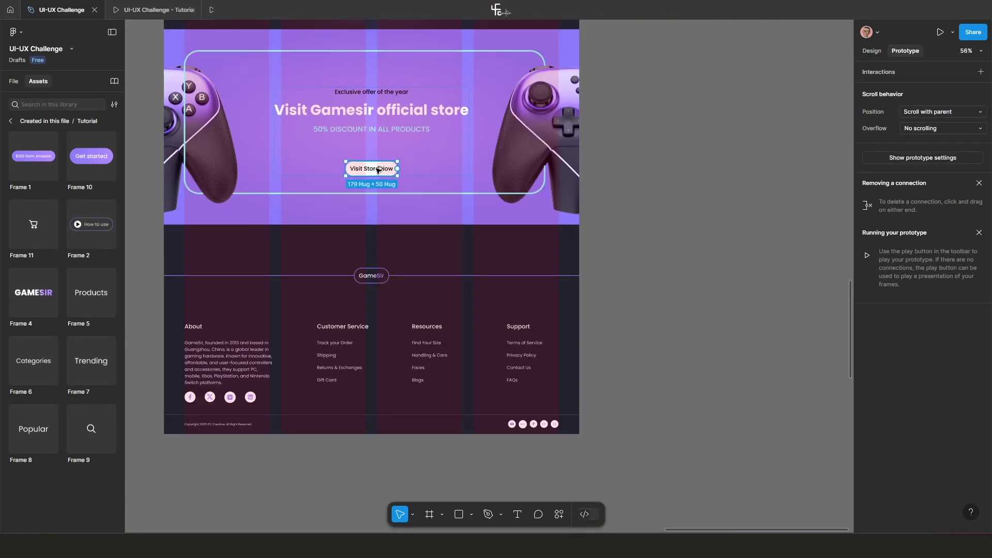
{"action": "left_click_drag", "start_coordinate": [378, 171], "coordinate": [667, 196]}
Turn the copied Visit Store Now button into a component and add a second variant.
{"action": "scroll", "coordinate": [532, 213], "scroll_direction": "up", "scroll_amount": 3}
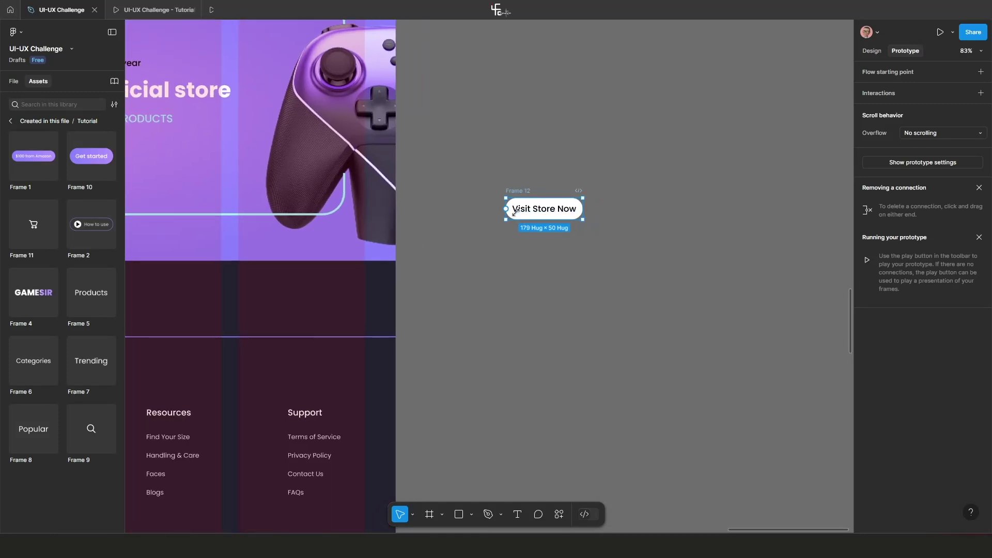
{"action": "left_click", "coordinate": [872, 50]}
{"action": "left_click", "coordinate": [967, 74]}
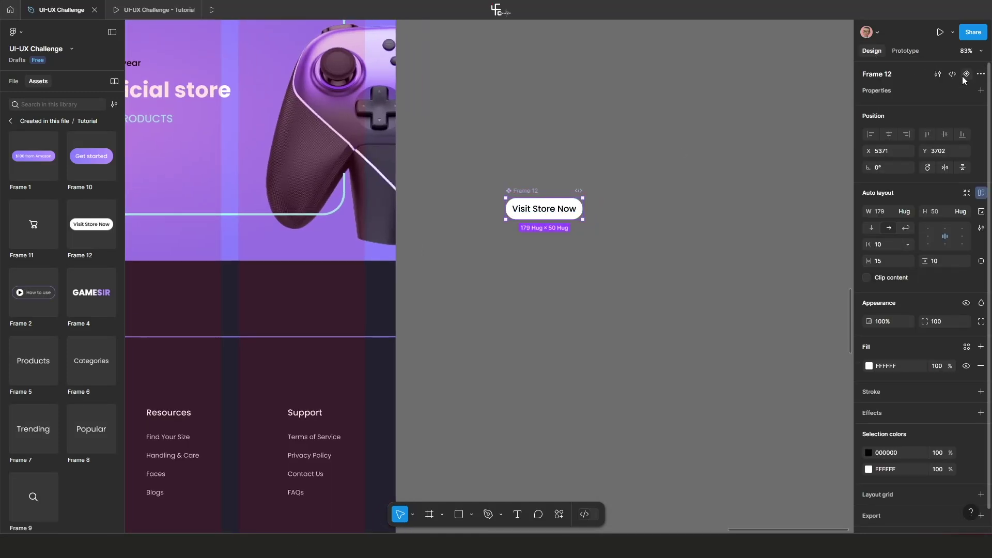
{"action": "left_click", "coordinate": [967, 74]}
Swap the white fill of the Visit Store Now component's second variant for an outline stroke.
{"action": "scroll", "coordinate": [543, 238], "scroll_direction": "up", "scroll_amount": 5}
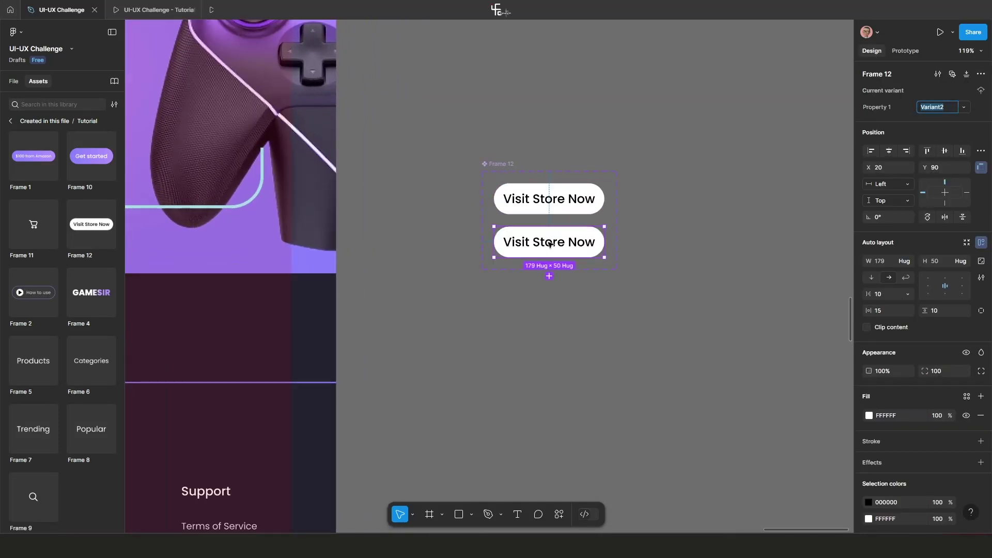
{"action": "scroll", "coordinate": [583, 236], "scroll_direction": "up", "scroll_amount": 2}
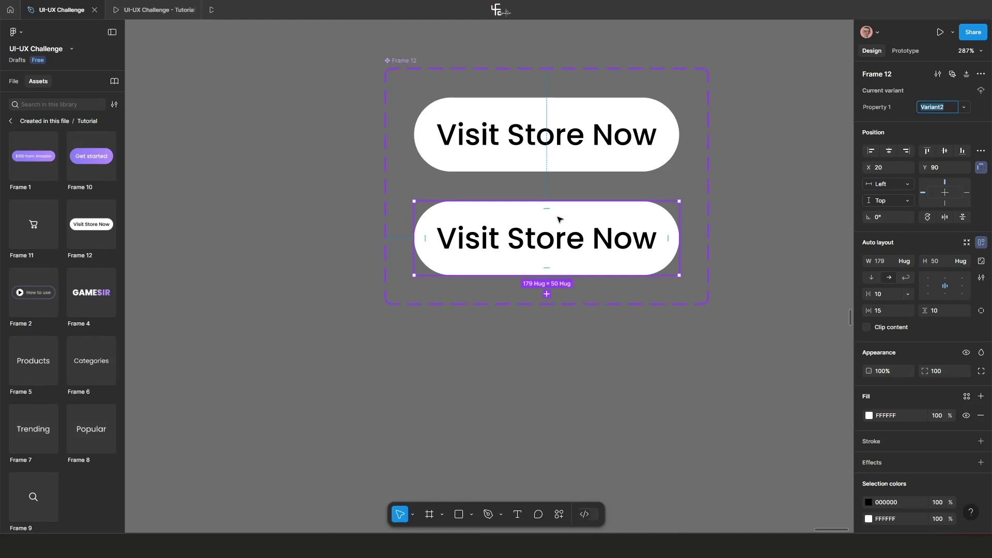
{"action": "key", "text": "Escape"}
{"action": "key", "text": "shift+x"}
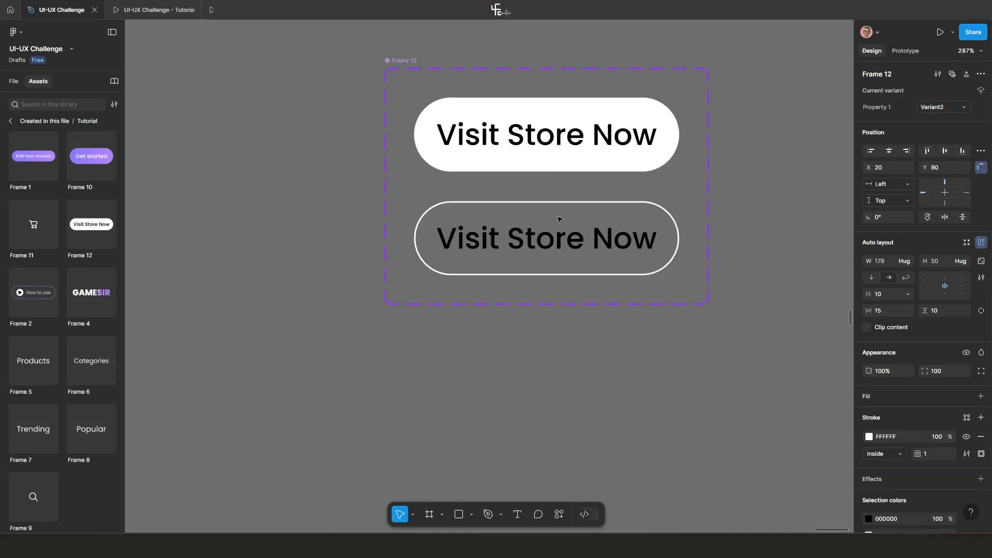
Set the second Visit Store Now variant's stroke weight to 2 and its text colour to white FFFFFF.
{"action": "left_click", "coordinate": [927, 454]}
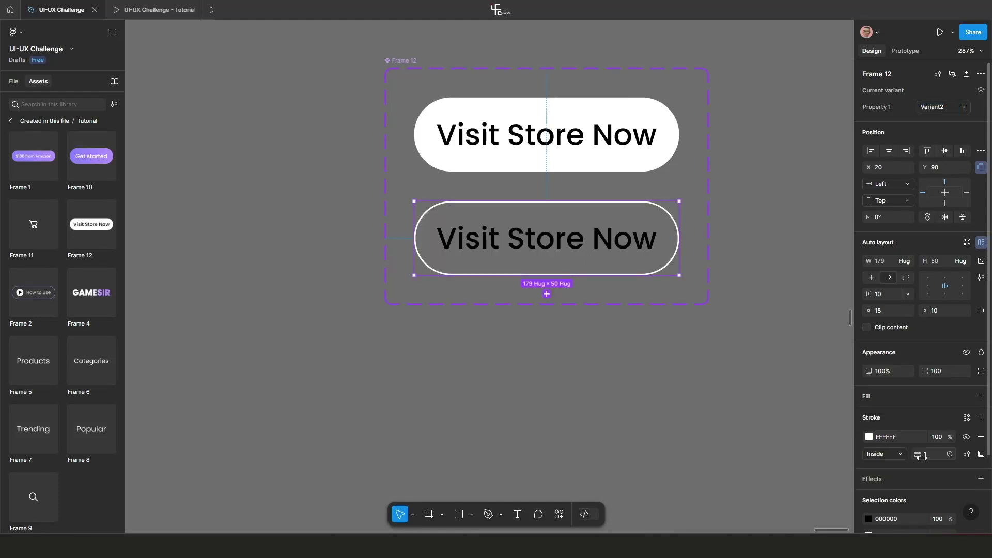
{"action": "type", "text": "2"}
{"action": "key", "text": "Return"}
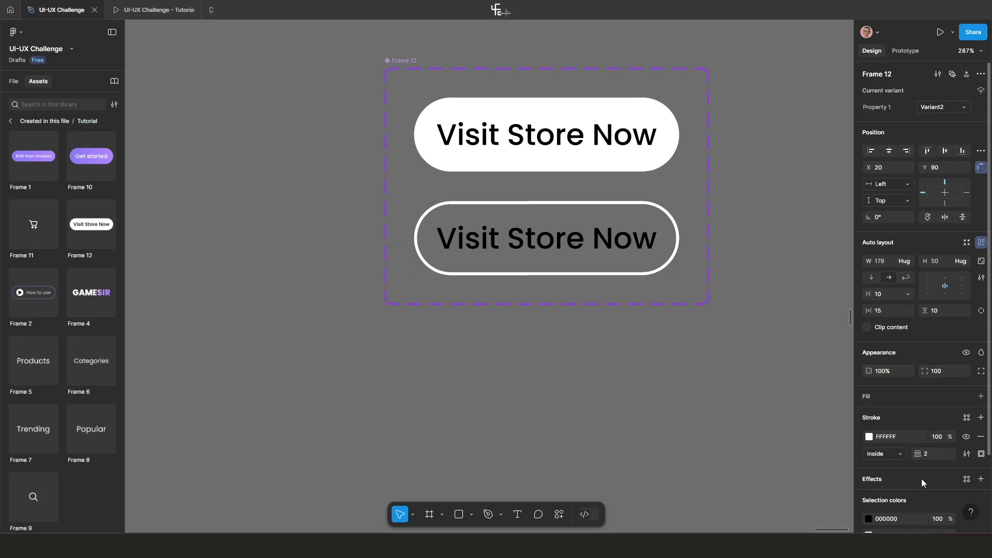
{"action": "scroll", "coordinate": [890, 488], "scroll_direction": "down", "scroll_amount": 3}
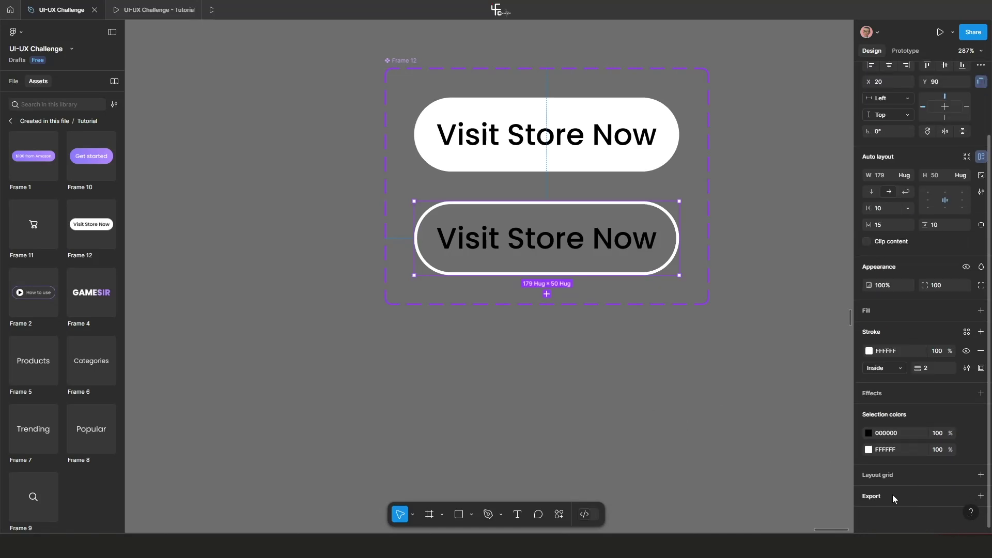
{"action": "left_click", "coordinate": [869, 433]}
{"action": "type", "text": "ffffff"}
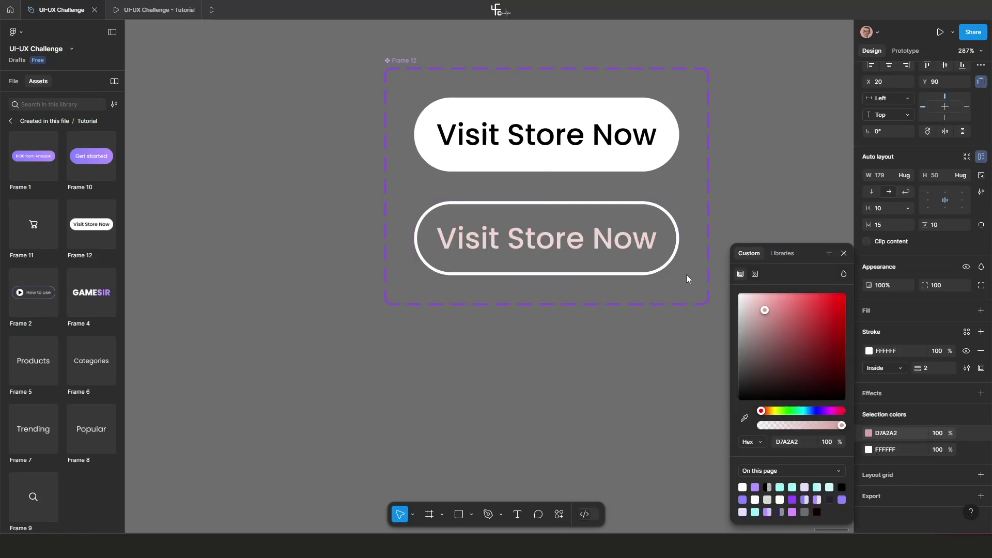
{"action": "key", "text": "Return"}
{"action": "scroll", "coordinate": [672, 370], "scroll_direction": "down", "scroll_amount": 5}
{"action": "scroll", "coordinate": [629, 366], "scroll_direction": "up", "scroll_amount": 1}
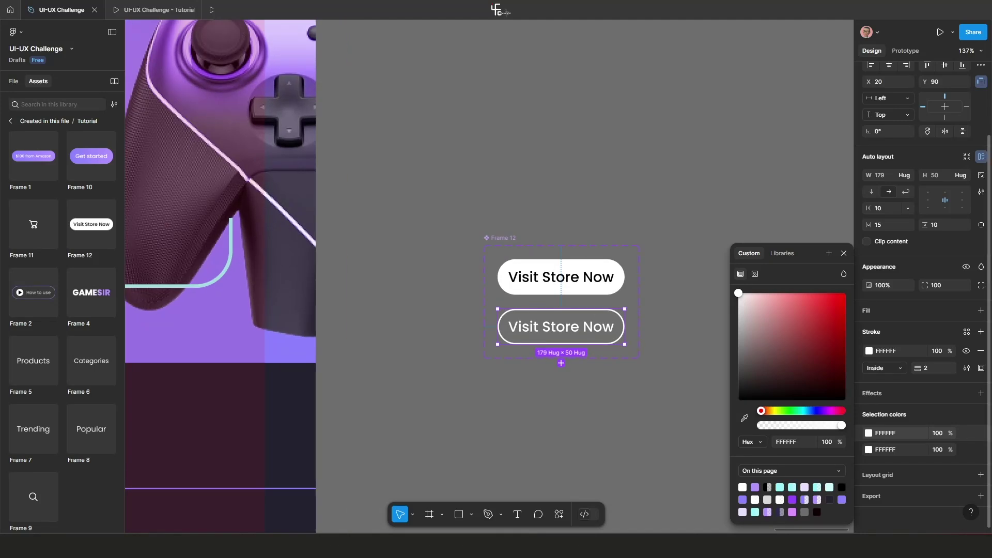
Link the default Visit Store Now variant to Variant2 with a While hovering trigger and Change to action.
{"action": "left_click", "coordinate": [907, 50]}
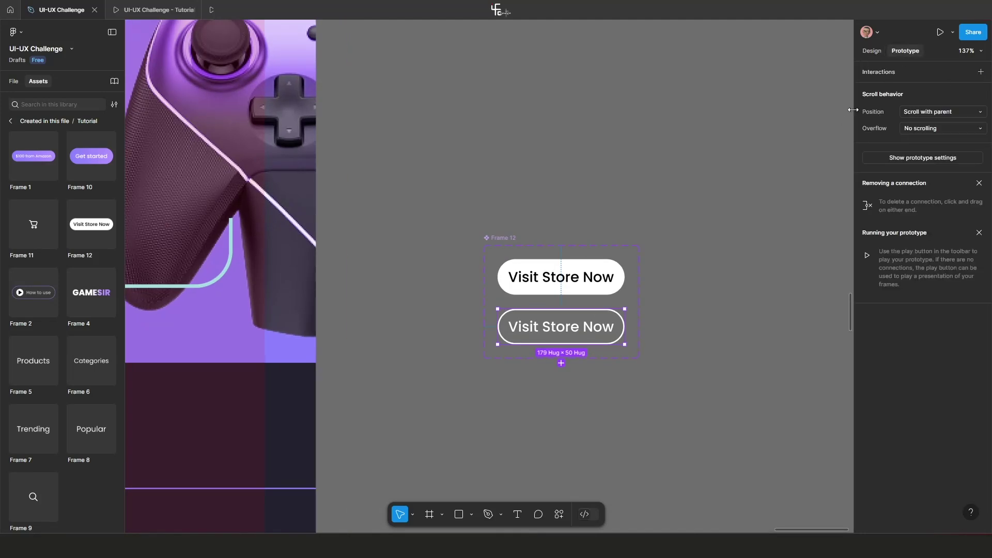
{"action": "left_click", "coordinate": [602, 281]}
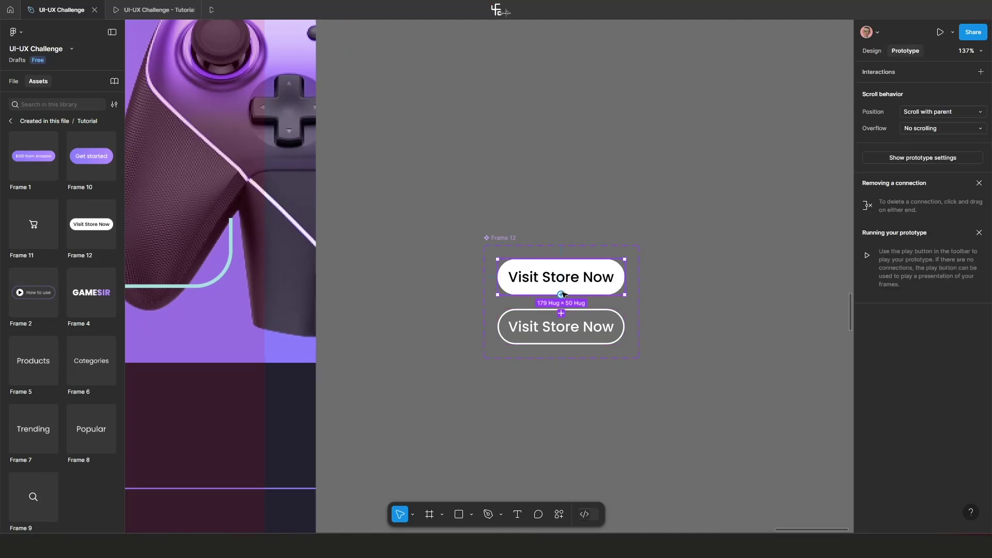
{"action": "mouse_move", "coordinate": [562, 295]}
{"action": "left_mouse_down"}
{"action": "mouse_move", "coordinate": [650, 266]}
{"action": "mouse_move", "coordinate": [562, 312]}
{"action": "left_mouse_up"}
{"action": "left_click", "coordinate": [562, 361]}
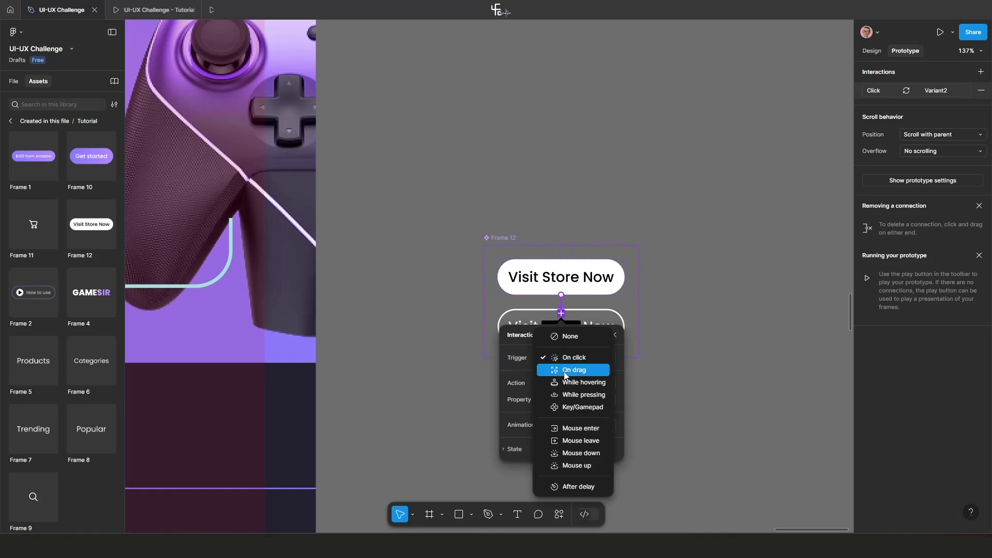
{"action": "left_click", "coordinate": [652, 312]}
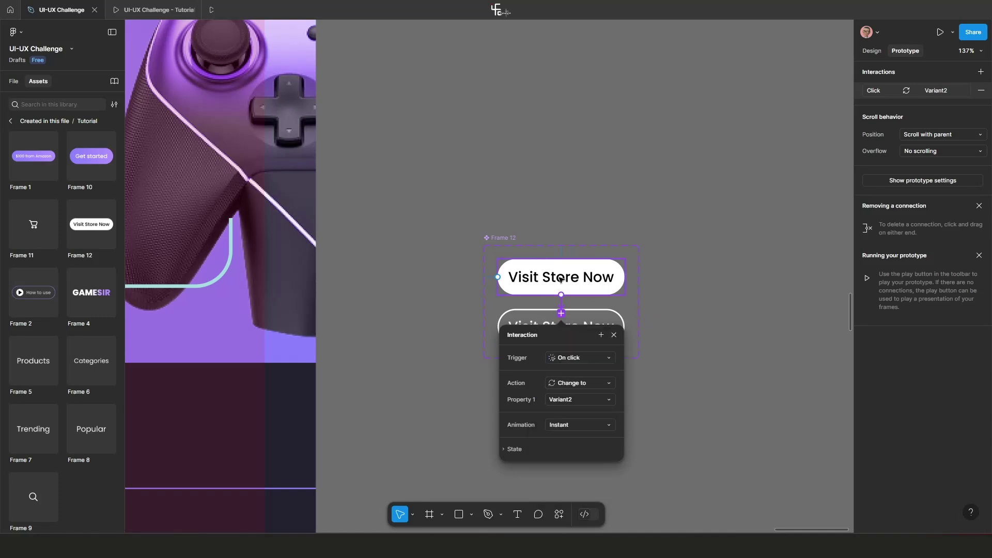
{"action": "left_click", "coordinate": [568, 359]}
{"action": "left_click", "coordinate": [577, 385]}
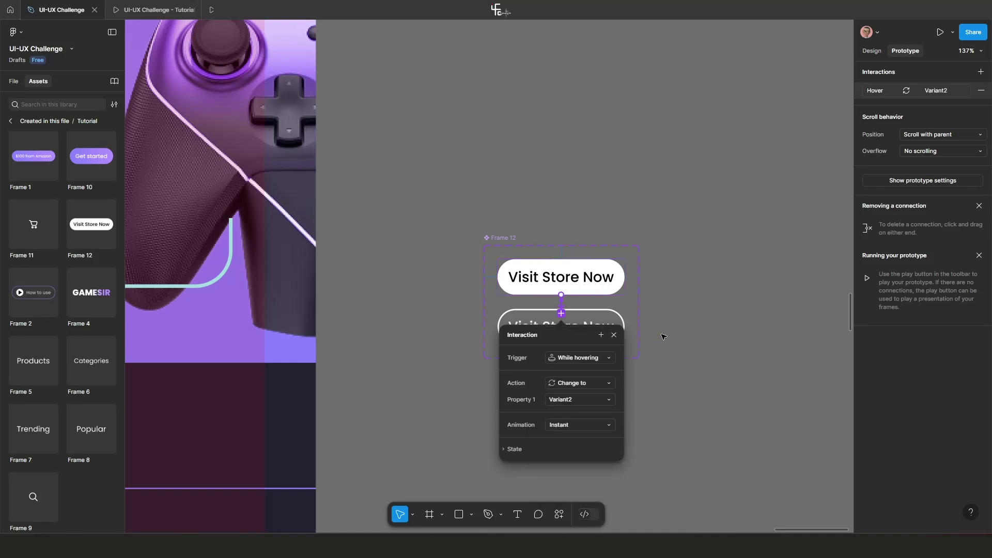
{"action": "left_click", "coordinate": [663, 337]}
Move the Visit Store Now component set up beside the other components above the Desktop - 4 page.
{"action": "scroll", "coordinate": [616, 370], "scroll_direction": "down", "scroll_amount": 10}
{"action": "scroll", "coordinate": [632, 349], "scroll_direction": "down", "scroll_amount": 5}
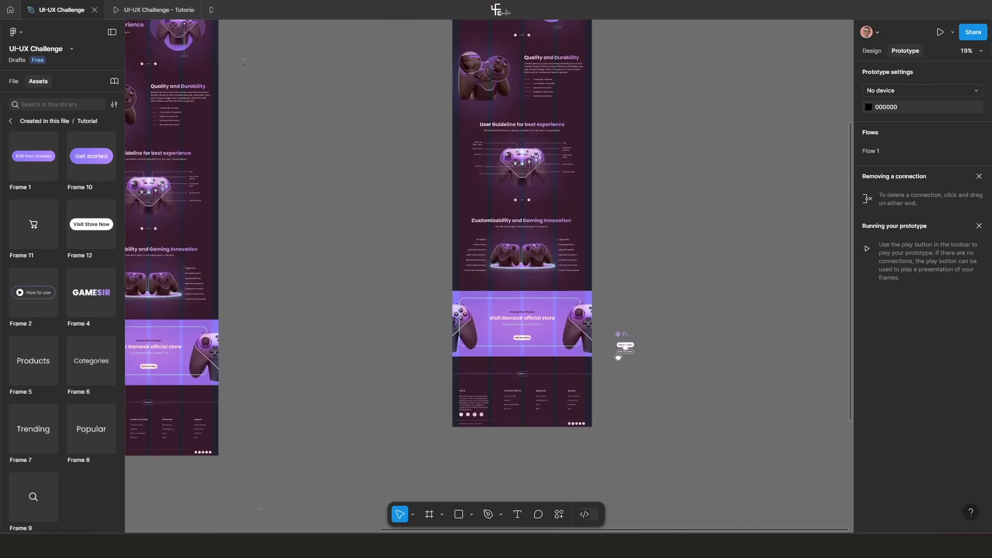
{"action": "left_click_drag", "start_coordinate": [615, 383], "coordinate": [562, 93]}
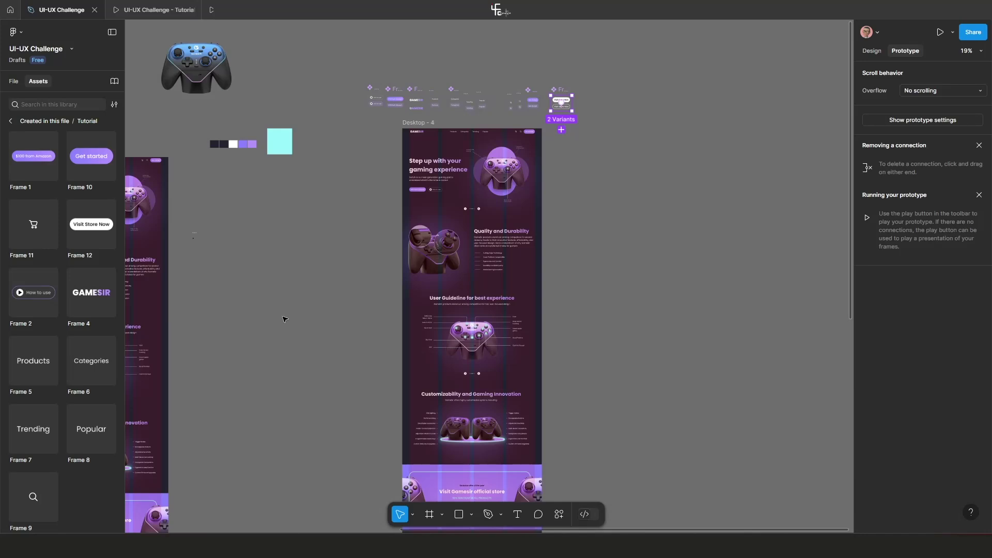
Replace the store banner's Visit Store Now button with an instance of the Frame 12 component.
{"action": "scroll", "coordinate": [320, 336], "scroll_direction": "down", "scroll_amount": 3}
{"action": "scroll", "coordinate": [320, 336], "scroll_direction": "left", "scroll_amount": 1}
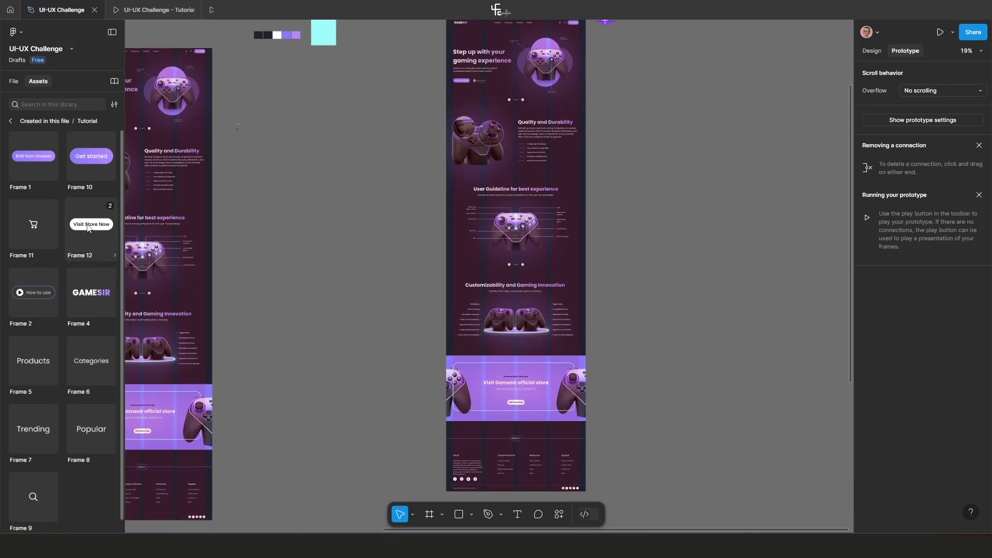
{"action": "left_click_drag", "start_coordinate": [88, 227], "coordinate": [422, 409]}
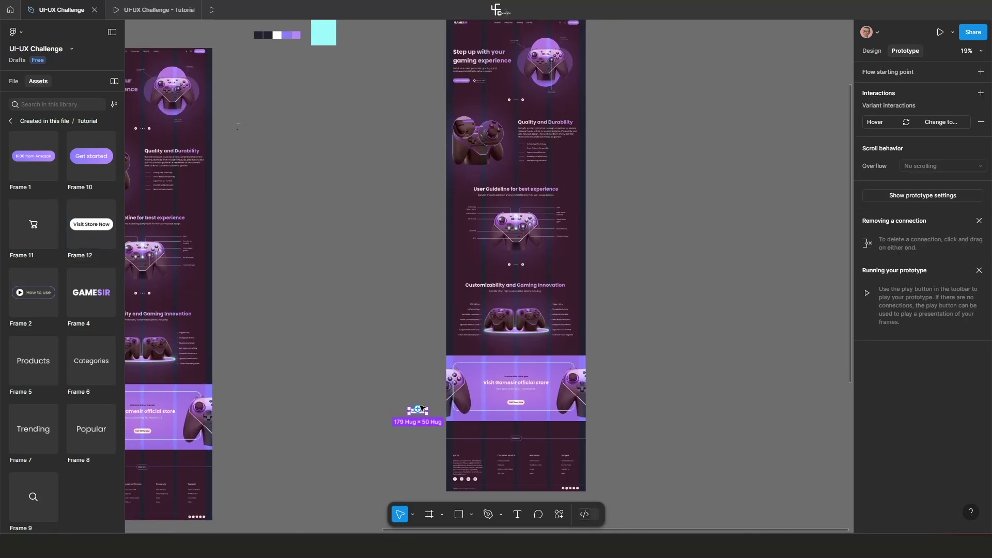
{"action": "key", "text": "shift+2"}
{"action": "scroll", "coordinate": [480, 412], "scroll_direction": "down", "scroll_amount": 6}
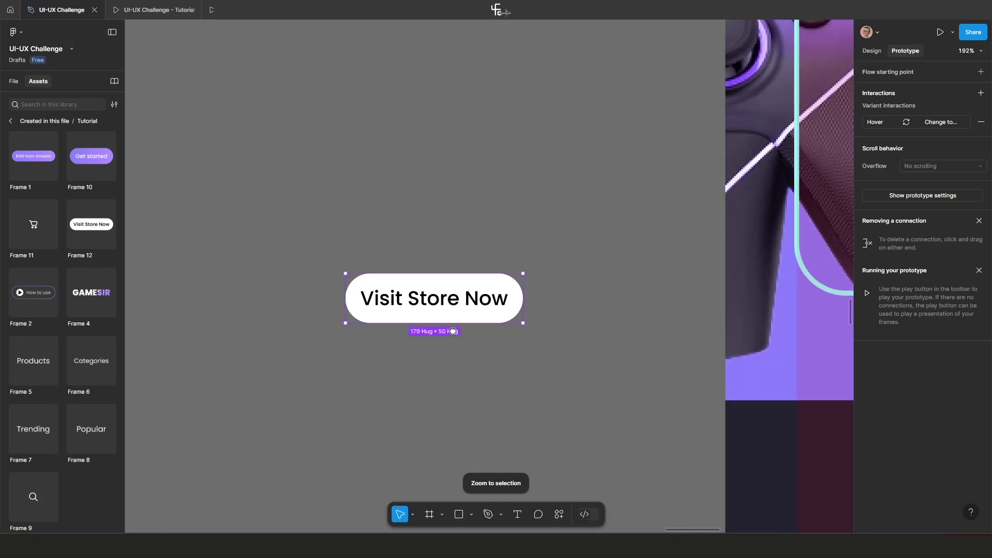
{"action": "key", "text": "Delete"}
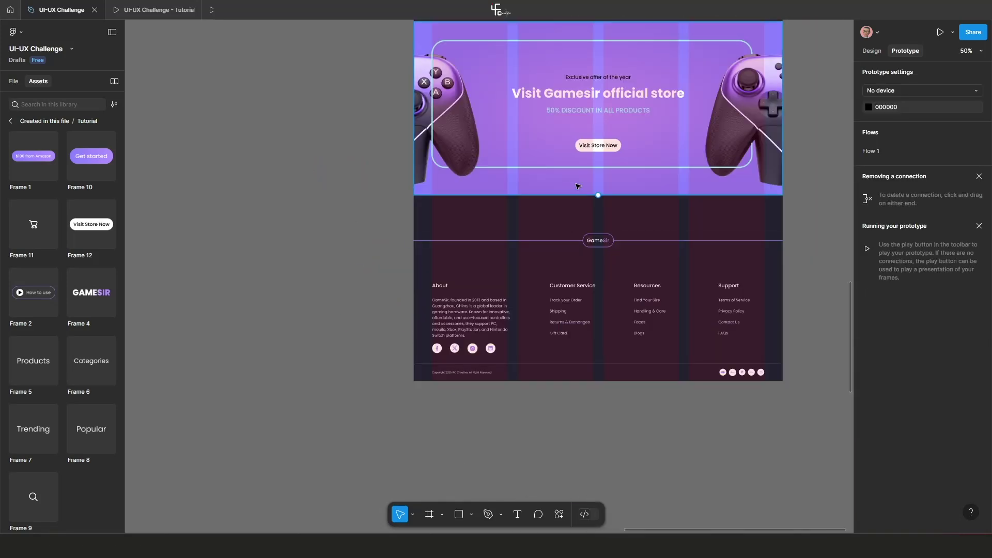
{"action": "double_click", "coordinate": [606, 146]}
{"action": "scroll", "coordinate": [628, 153], "scroll_direction": "up", "scroll_amount": 3}
{"action": "left_click", "coordinate": [640, 143]}
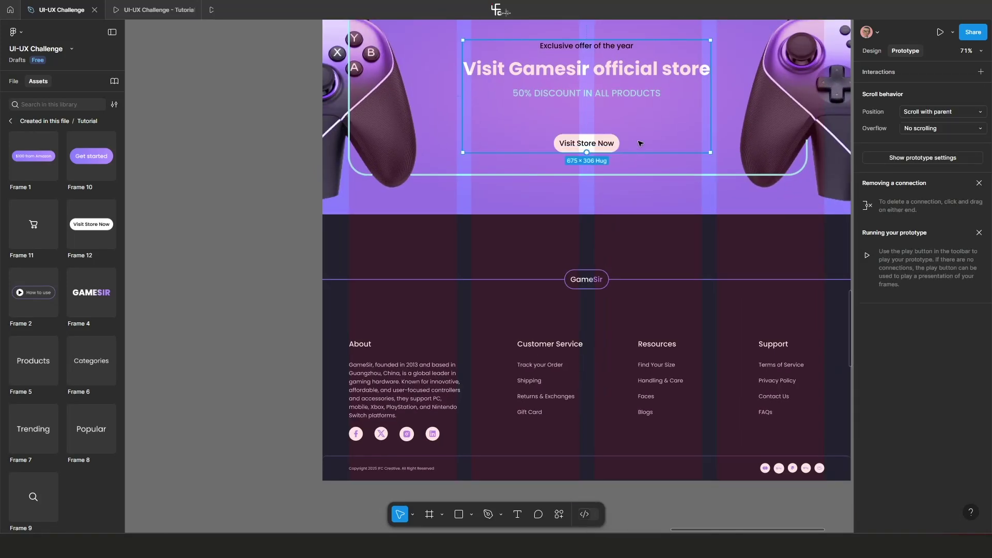
{"action": "double_click", "coordinate": [601, 146]}
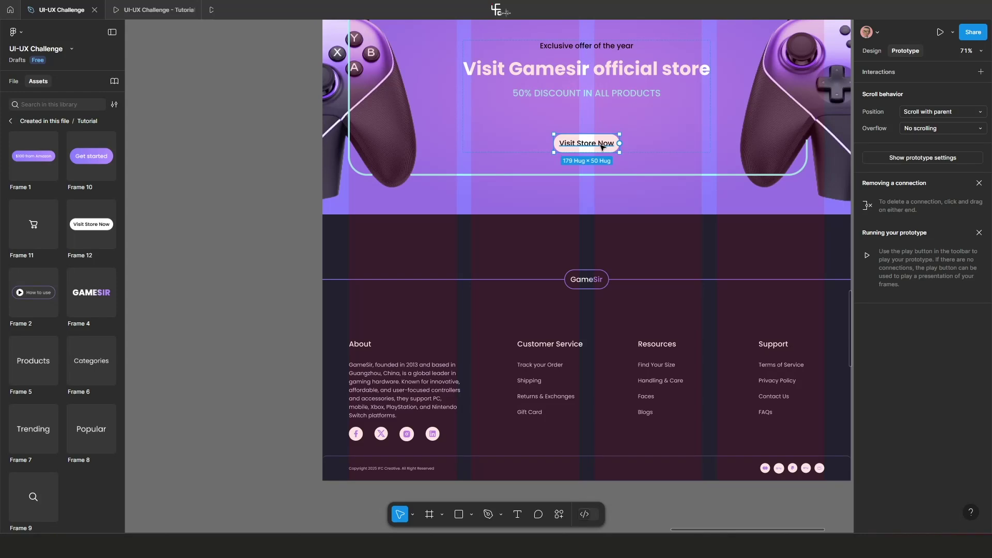
{"action": "key", "text": "ctrl+shift+r"}
Examine the footer's text columns, social icons and copyright row below the store banner.
{"action": "scroll", "coordinate": [594, 194], "scroll_direction": "down", "scroll_amount": 4}
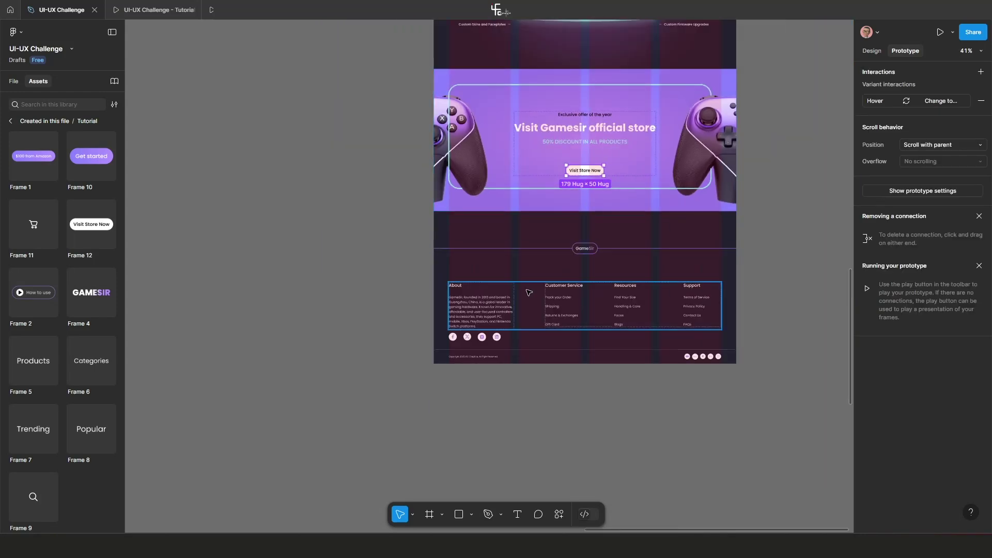
{"action": "scroll", "coordinate": [540, 335], "scroll_direction": "up", "scroll_amount": 2}
{"action": "left_click_drag", "start_coordinate": [541, 335], "coordinate": [451, 318]}
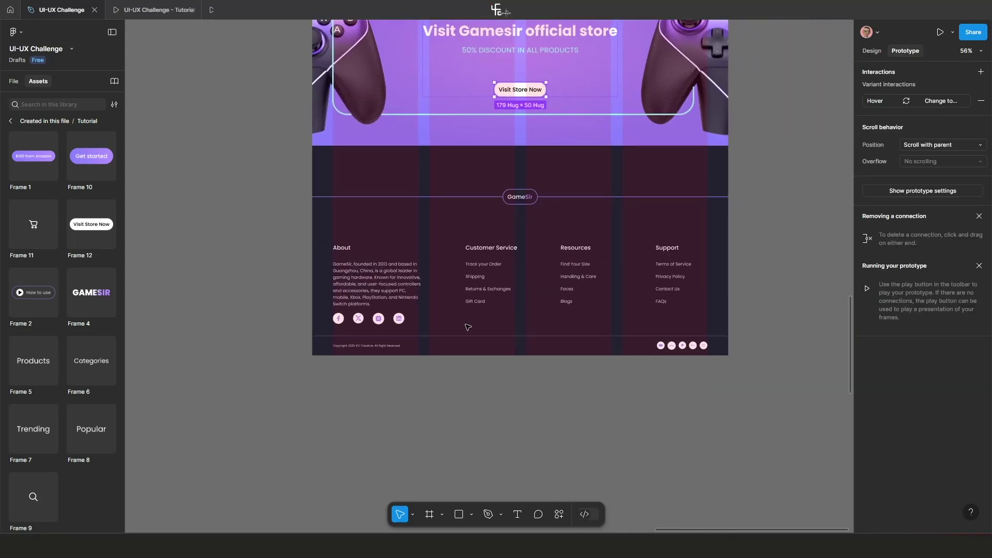
{"action": "scroll", "coordinate": [469, 327], "scroll_direction": "up", "scroll_amount": 3}
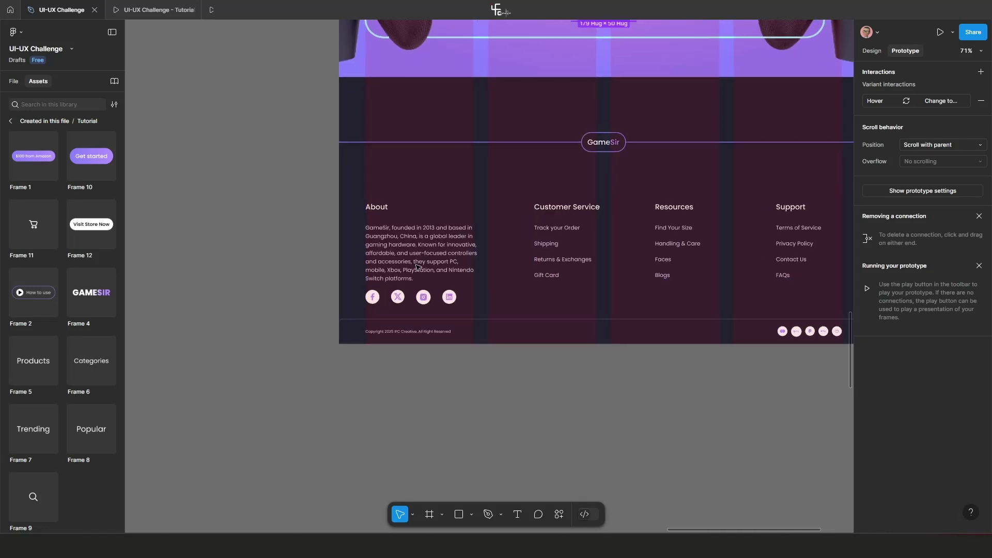
{"action": "scroll", "coordinate": [579, 232], "scroll_direction": "down", "scroll_amount": 3}
{"action": "scroll", "coordinate": [563, 268], "scroll_direction": "right", "scroll_amount": 3}
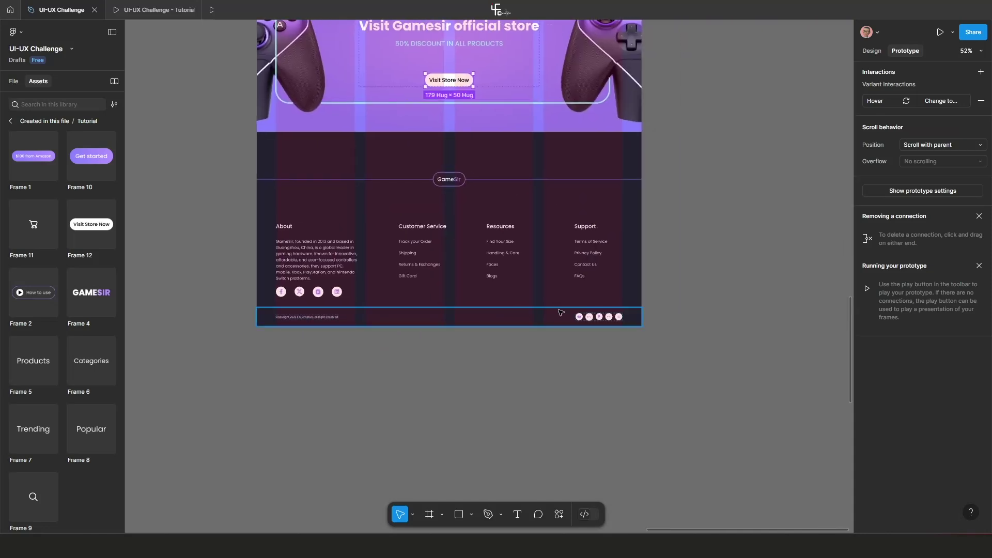
{"action": "scroll", "coordinate": [544, 310], "scroll_direction": "up", "scroll_amount": 1}
{"action": "scroll", "coordinate": [537, 330], "scroll_direction": "down", "scroll_amount": 2}
{"action": "scroll", "coordinate": [559, 289], "scroll_direction": "up", "scroll_amount": 5}
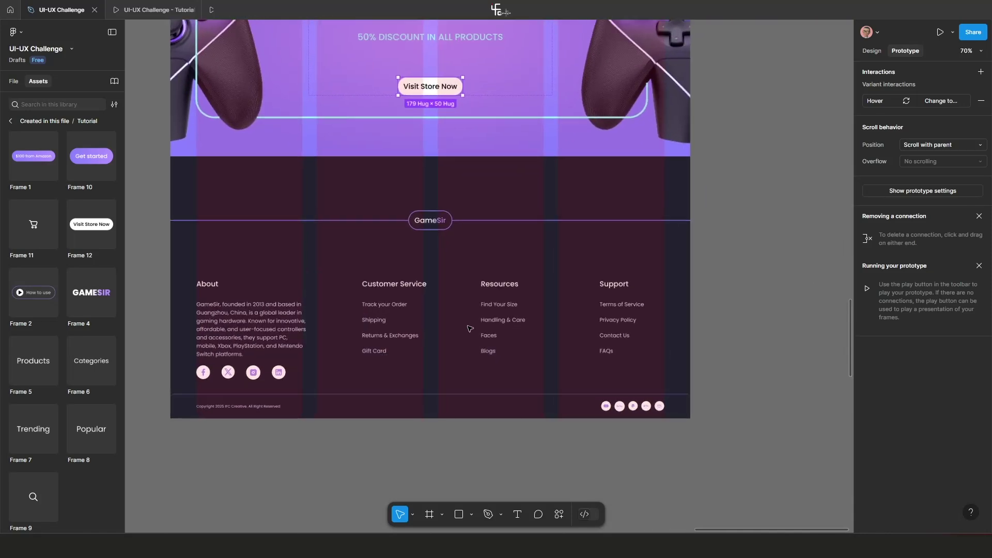
{"action": "scroll", "coordinate": [380, 329], "scroll_direction": "left", "scroll_amount": 2}
{"action": "scroll", "coordinate": [505, 267], "scroll_direction": "up", "scroll_amount": 2}
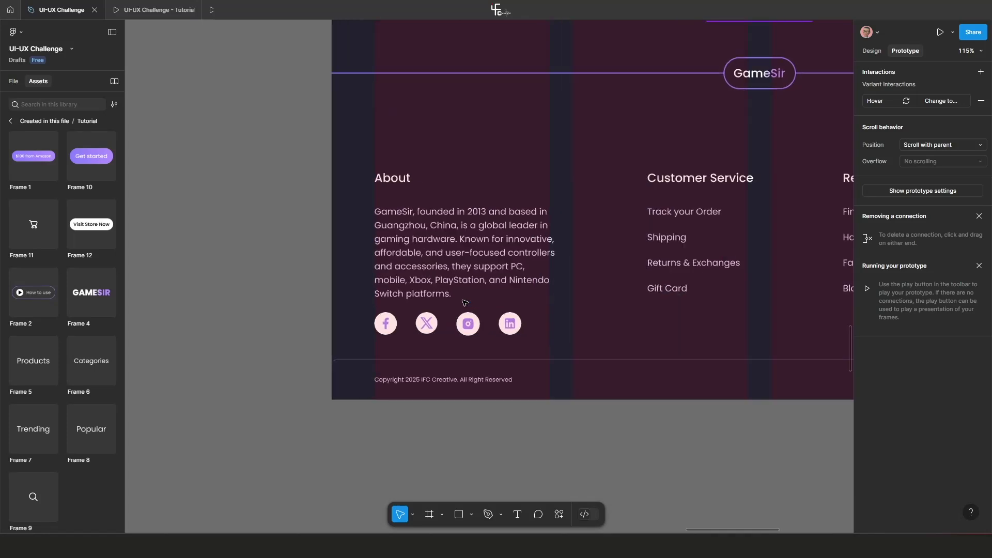
Copy the footer's About paragraph onto the empty canvas beside the page.
{"action": "left_click", "coordinate": [498, 235]}
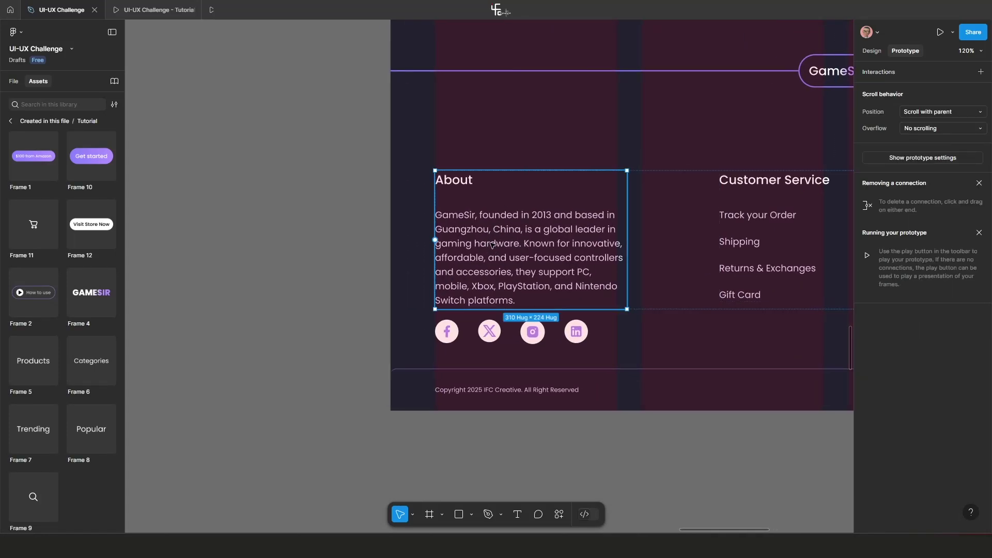
{"action": "left_click", "coordinate": [492, 245]}
{"action": "scroll", "coordinate": [534, 256], "scroll_direction": "down", "scroll_amount": 3}
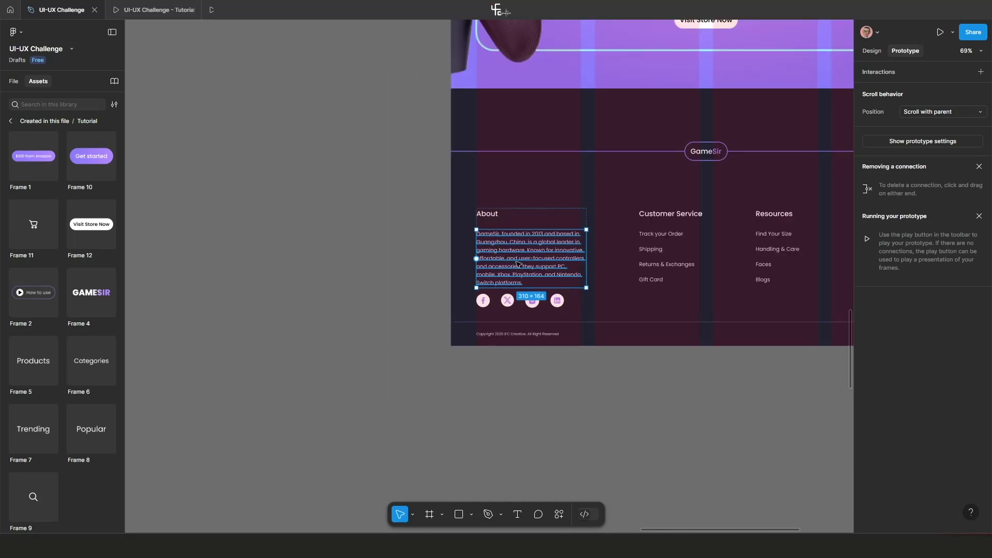
{"action": "scroll", "coordinate": [534, 257], "scroll_direction": "left", "scroll_amount": 1}
{"action": "scroll", "coordinate": [534, 290], "scroll_direction": "up", "scroll_amount": 2}
{"action": "left_click", "coordinate": [381, 239]}
{"action": "left_click", "coordinate": [564, 253]}
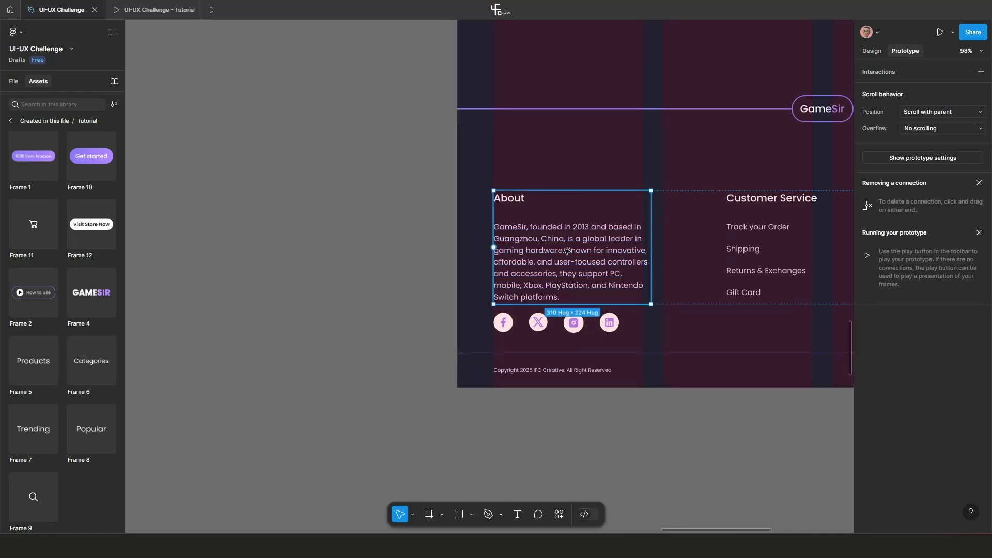
{"action": "left_click_drag", "start_coordinate": [597, 253], "coordinate": [330, 217]}
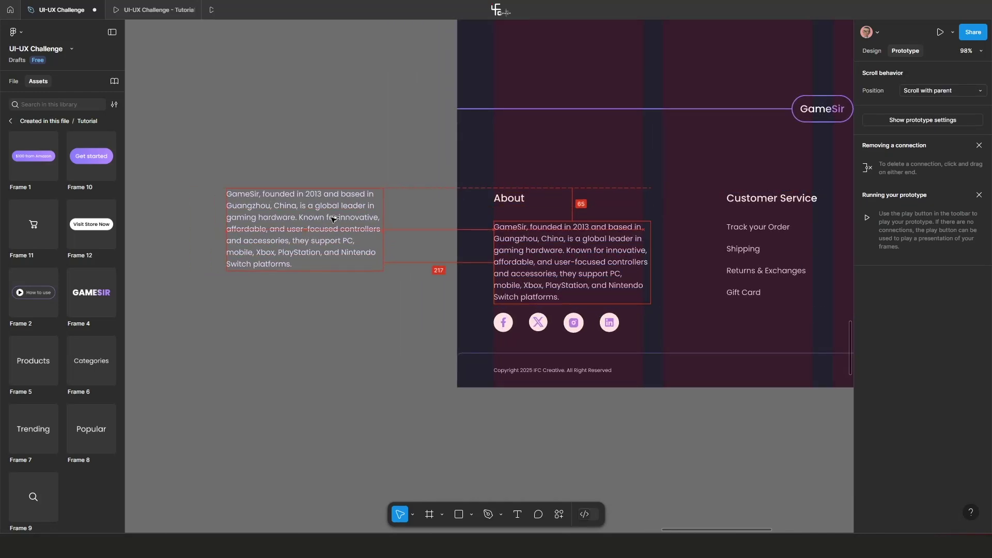
{"action": "scroll", "coordinate": [368, 240], "scroll_direction": "up", "scroll_amount": 3}
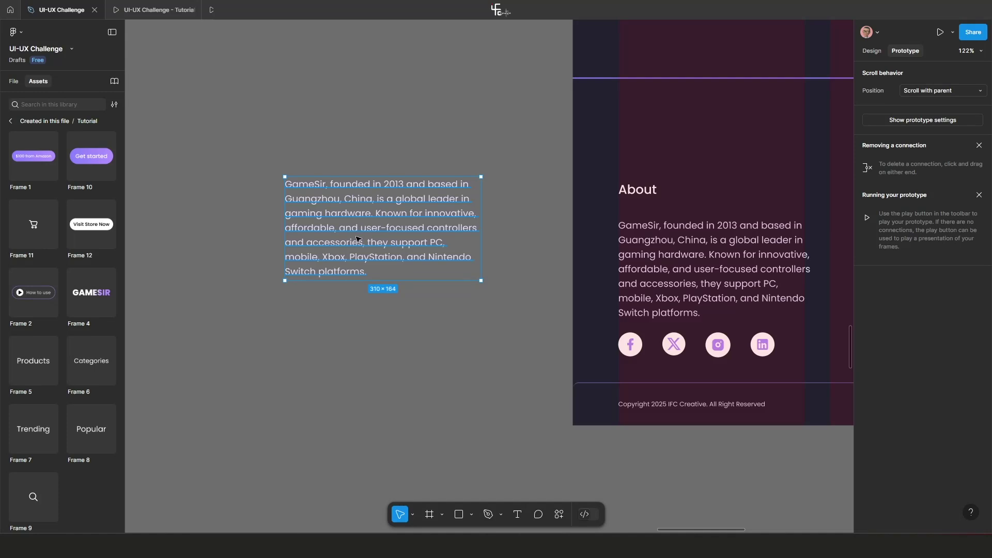
Turn the copied About paragraph into a component and add a second variant.
{"action": "left_click", "coordinate": [872, 52]}
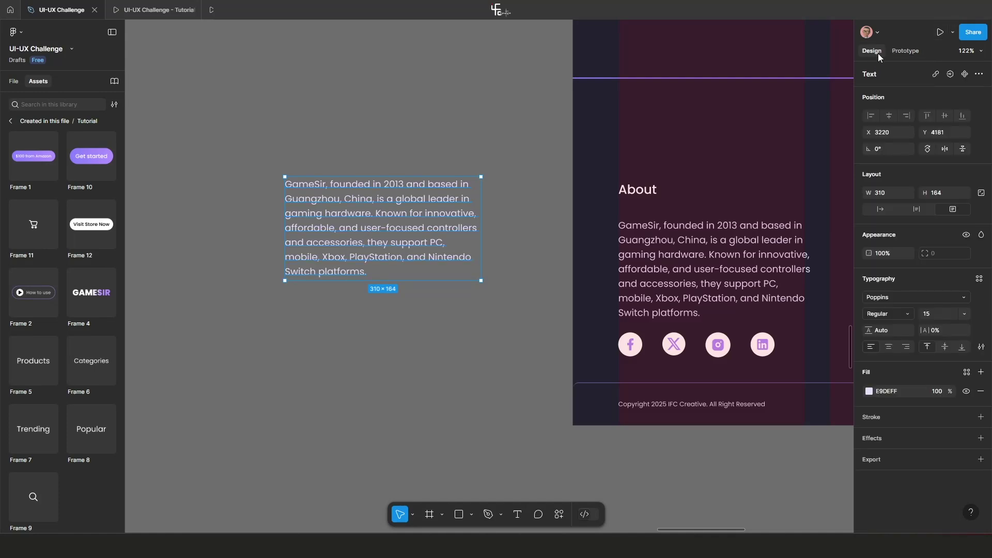
{"action": "left_click", "coordinate": [966, 74]}
{"action": "left_click", "coordinate": [967, 74]}
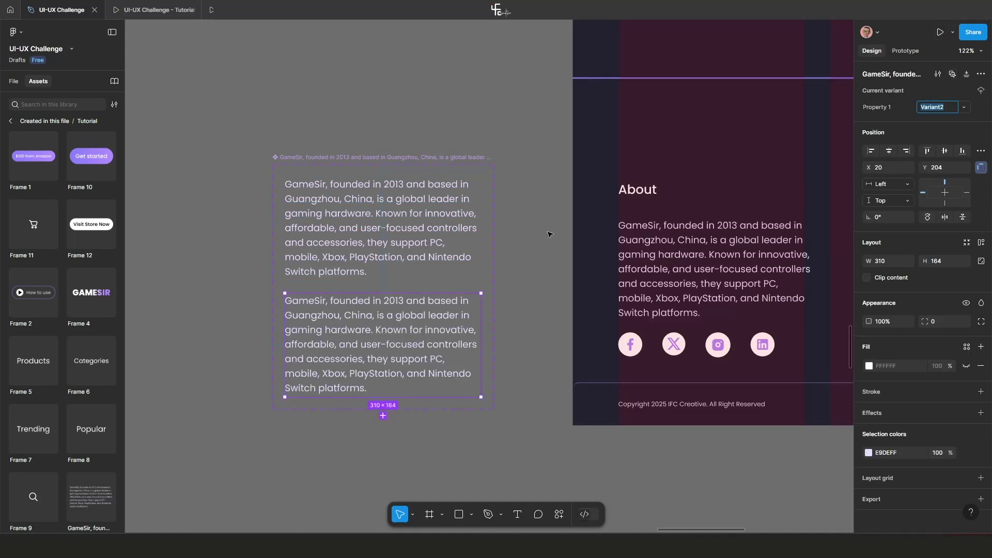
Recolour the text of the About paragraph component's second variant to the cyan page colour 97F4FB.
{"action": "scroll", "coordinate": [551, 207], "scroll_direction": "down", "scroll_amount": 2}
{"action": "left_click", "coordinate": [551, 184]}
{"action": "left_click", "coordinate": [443, 229]}
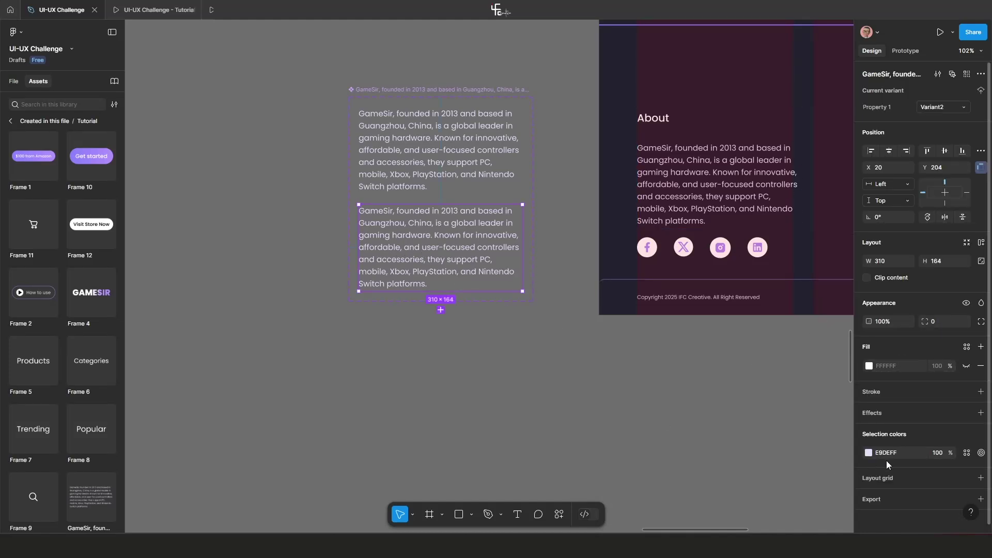
{"action": "left_click", "coordinate": [869, 453]}
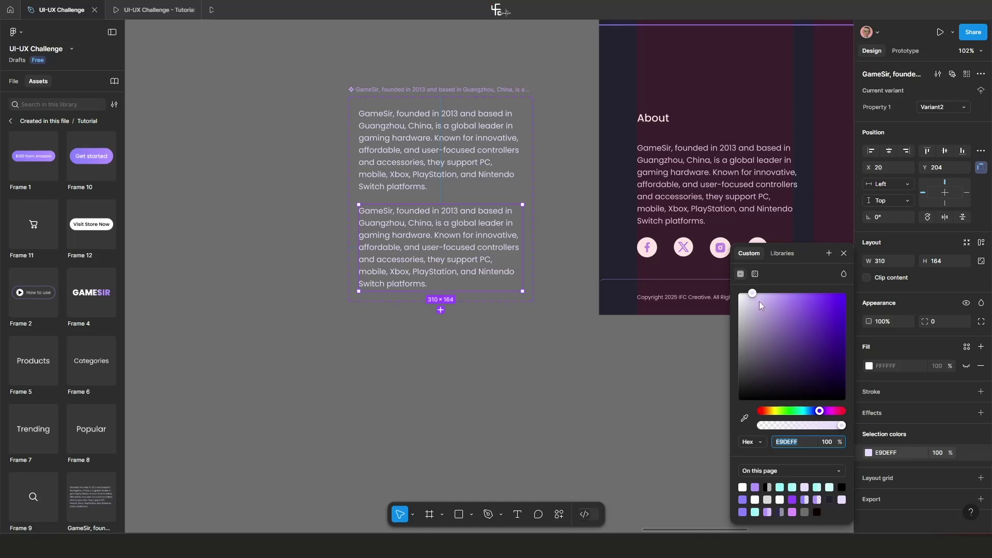
{"action": "left_click_drag", "start_coordinate": [759, 301], "coordinate": [682, 278]}
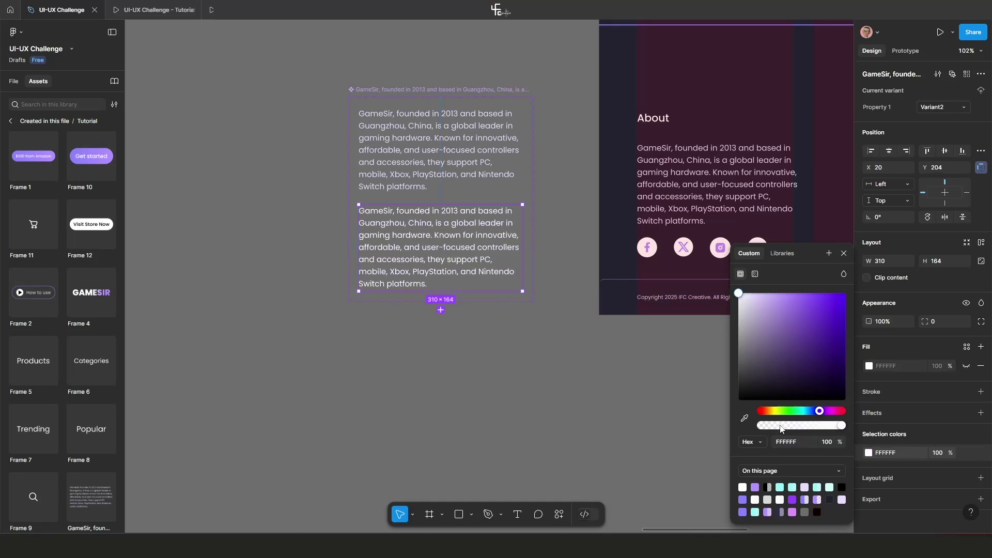
{"action": "left_click", "coordinate": [781, 487]}
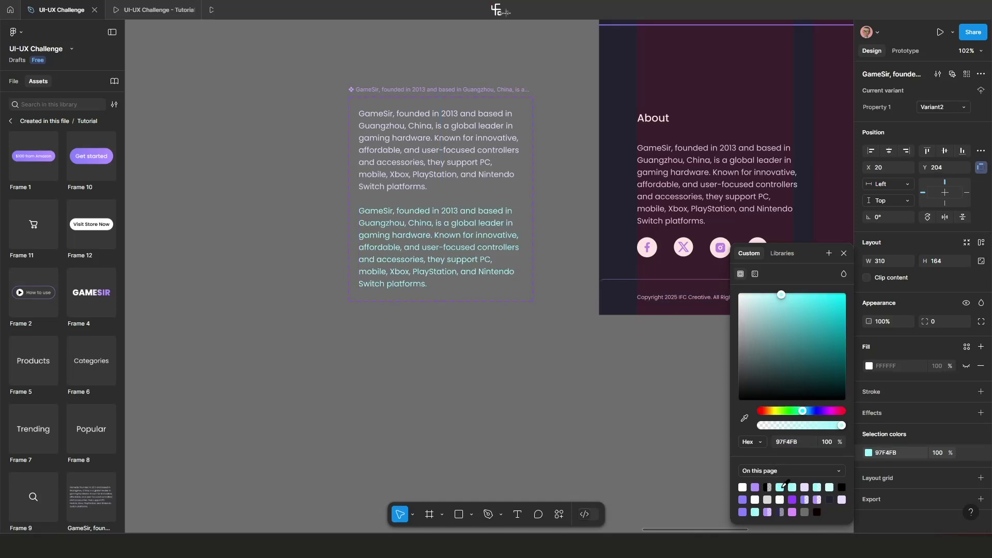
Link the About paragraph component's default variant to Variant2 with a hover-triggered Change to interaction.
{"action": "left_click", "coordinate": [517, 421]}
{"action": "left_click", "coordinate": [423, 160]}
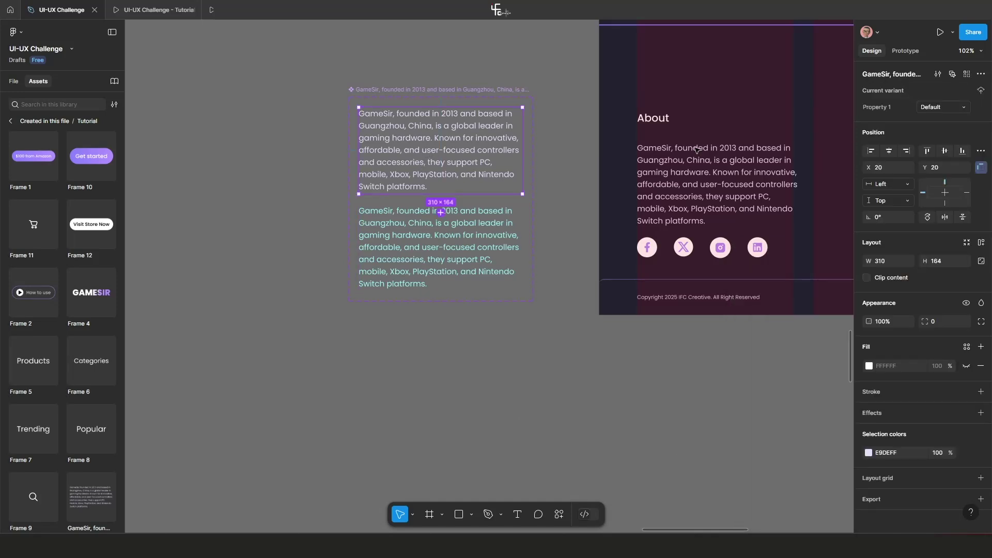
{"action": "left_click", "coordinate": [906, 51]}
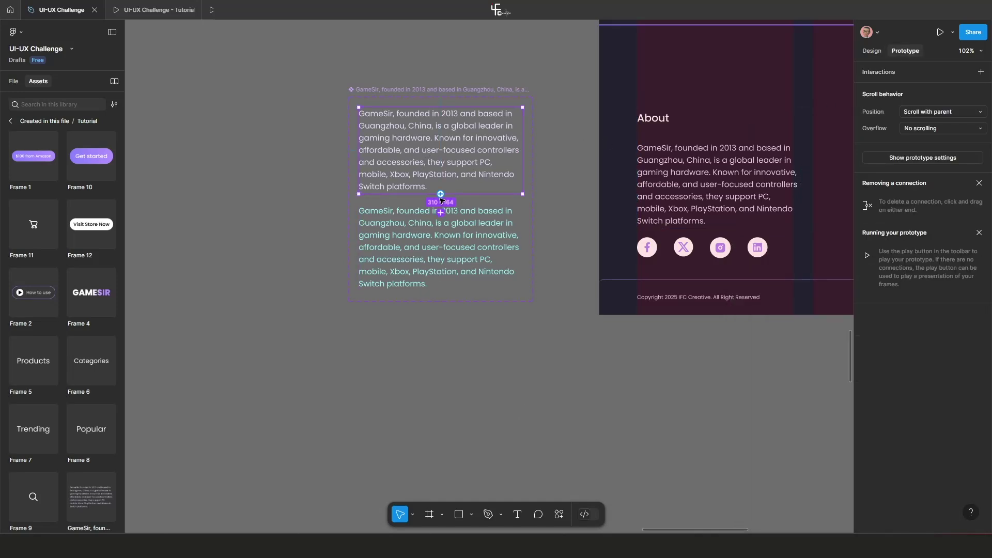
{"action": "left_click_drag", "start_coordinate": [441, 194], "coordinate": [444, 226]}
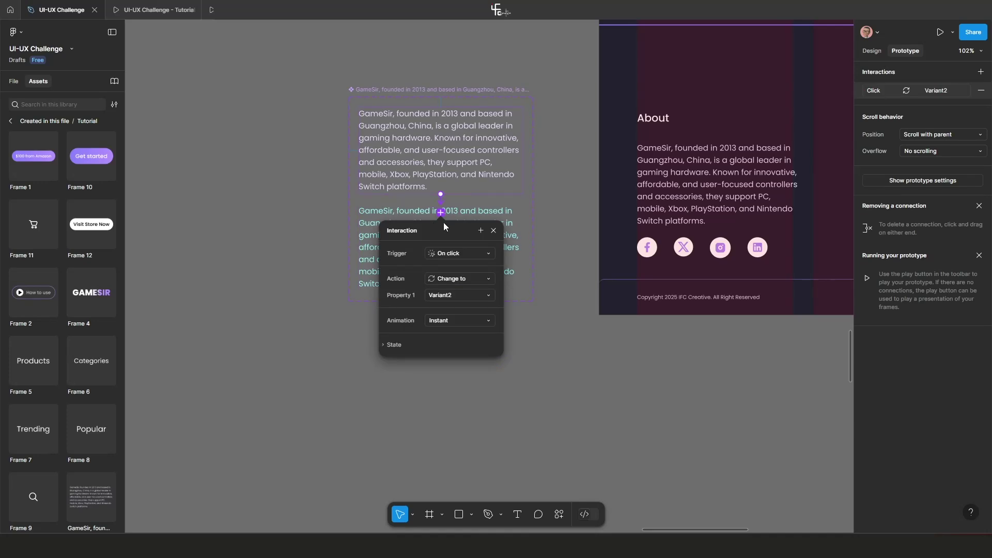
{"action": "left_click", "coordinate": [451, 253]}
{"action": "left_click", "coordinate": [458, 279]}
{"action": "left_click", "coordinate": [493, 231]}
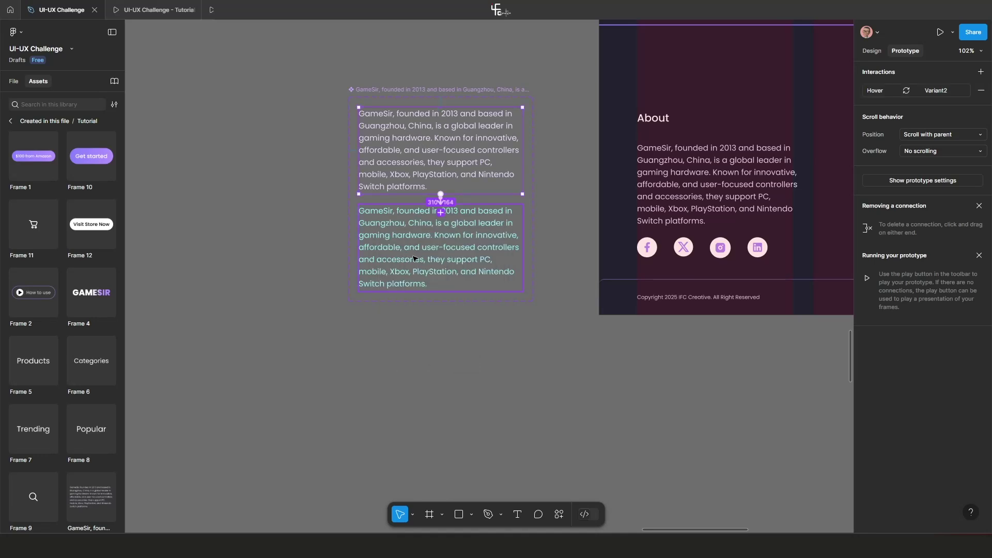
Replace the footer's About paragraph on the page with an instance of the new hover component.
{"action": "scroll", "coordinate": [385, 212], "scroll_direction": "down", "scroll_amount": 5}
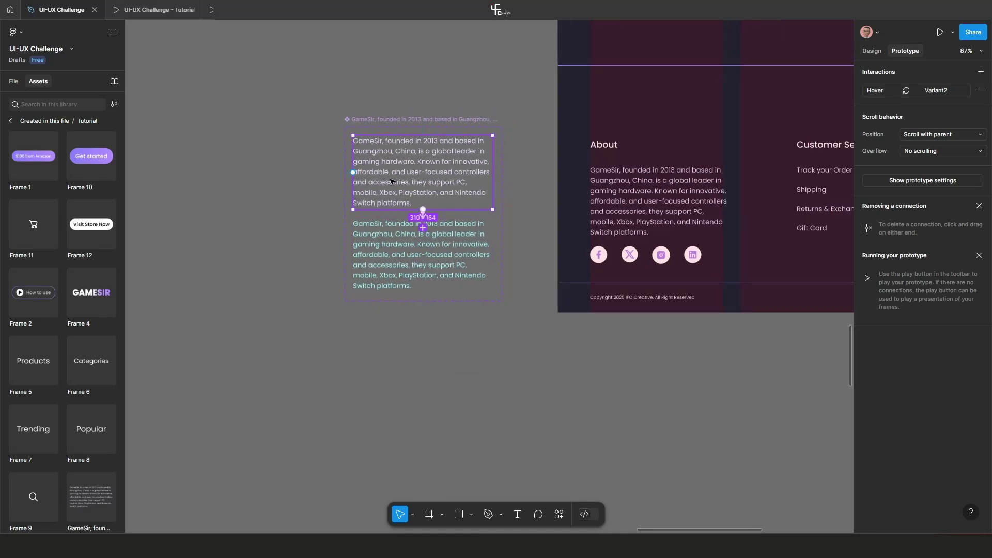
{"action": "scroll", "coordinate": [385, 212], "scroll_direction": "up", "scroll_amount": 2}
{"action": "left_click_drag", "start_coordinate": [411, 269], "coordinate": [246, 182]}
{"action": "scroll", "coordinate": [64, 467], "scroll_direction": "down", "scroll_amount": 1}
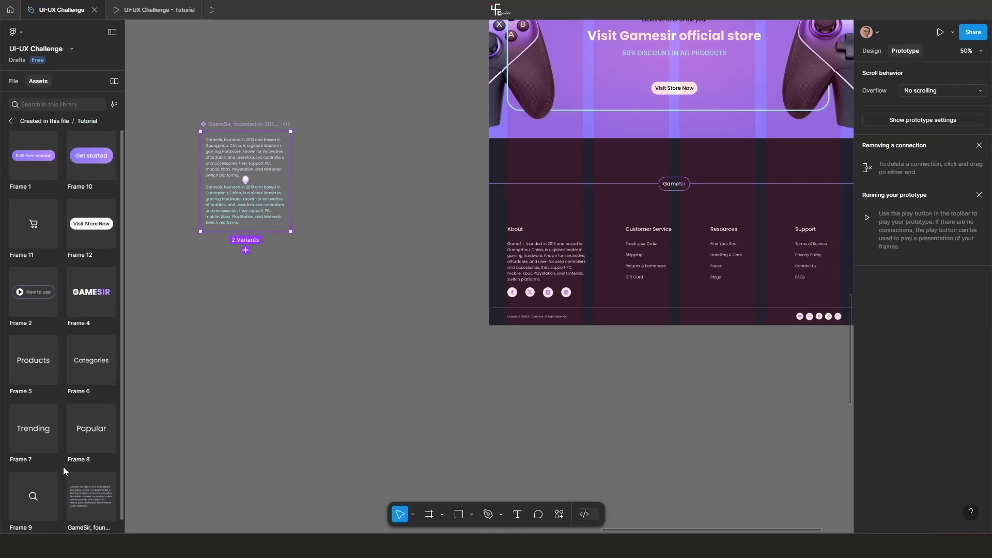
{"action": "left_click", "coordinate": [82, 486]}
{"action": "left_click_drag", "start_coordinate": [81, 486], "coordinate": [539, 258]}
{"action": "scroll", "coordinate": [511, 297], "scroll_direction": "up", "scroll_amount": 3}
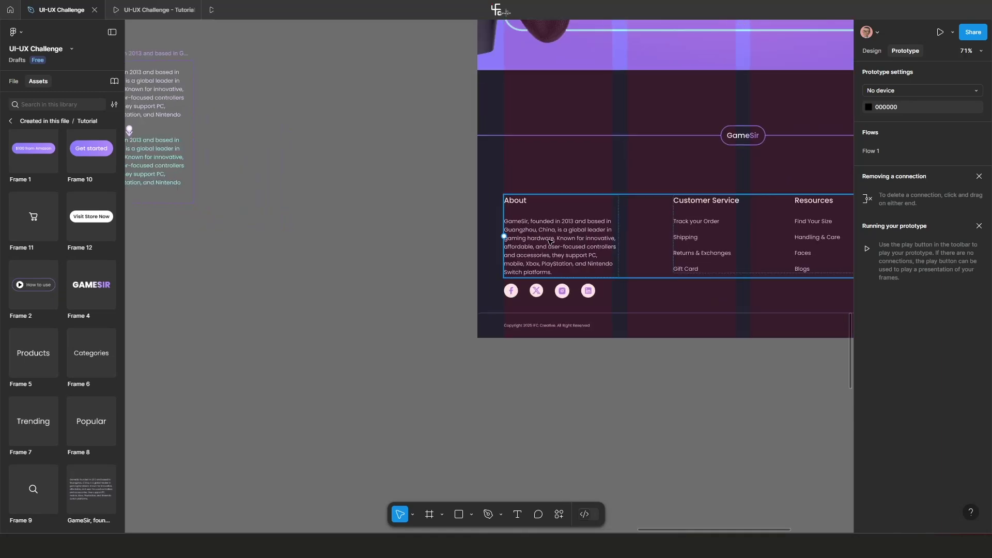
{"action": "left_click", "coordinate": [550, 241]}
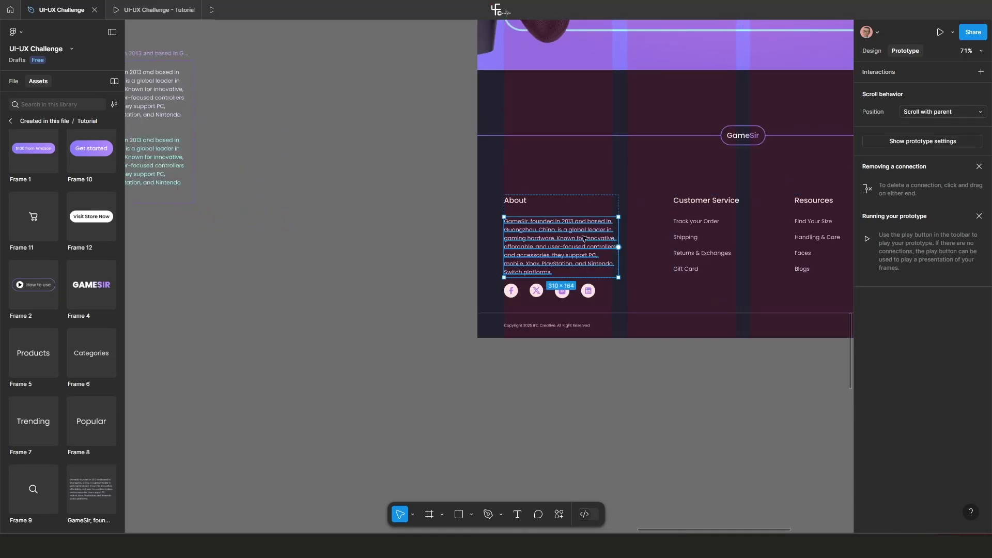
{"action": "left_click", "coordinate": [557, 248]}
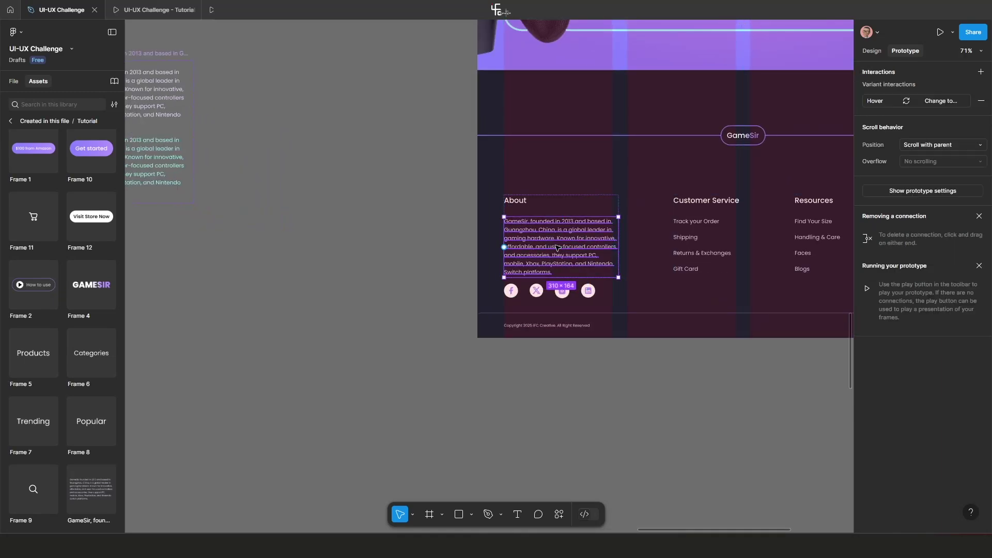
Move the About paragraph component set up beside the row of other components above the Desktop - 4 page.
{"action": "scroll", "coordinate": [463, 334], "scroll_direction": "down", "scroll_amount": 3}
{"action": "scroll", "coordinate": [438, 328], "scroll_direction": "up", "scroll_amount": 2}
{"action": "left_click", "coordinate": [438, 328]}
{"action": "scroll", "coordinate": [438, 328], "scroll_direction": "down", "scroll_amount": 5}
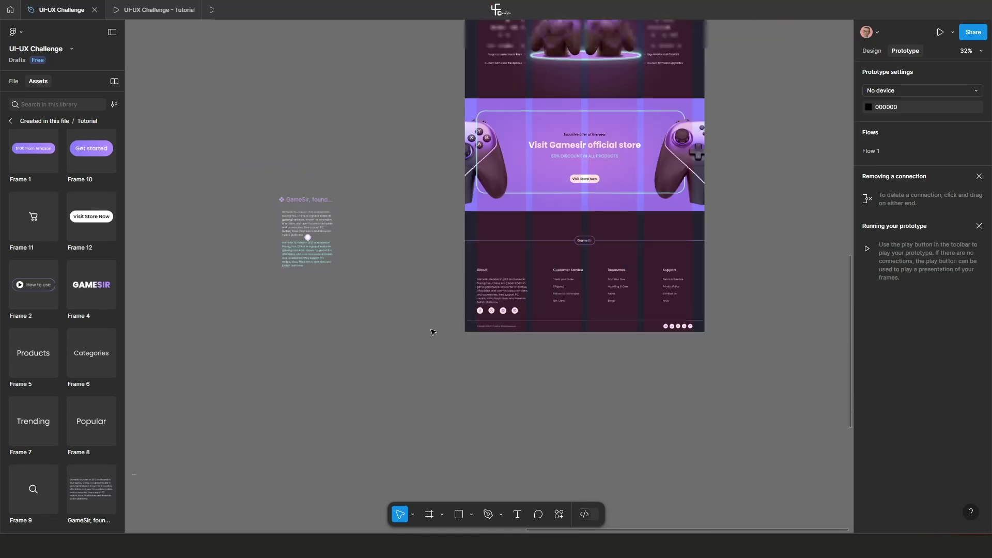
{"action": "scroll", "coordinate": [350, 302], "scroll_direction": "up", "scroll_amount": 3}
{"action": "left_click", "coordinate": [362, 345]}
{"action": "left_click_drag", "start_coordinate": [369, 368], "coordinate": [377, 236]}
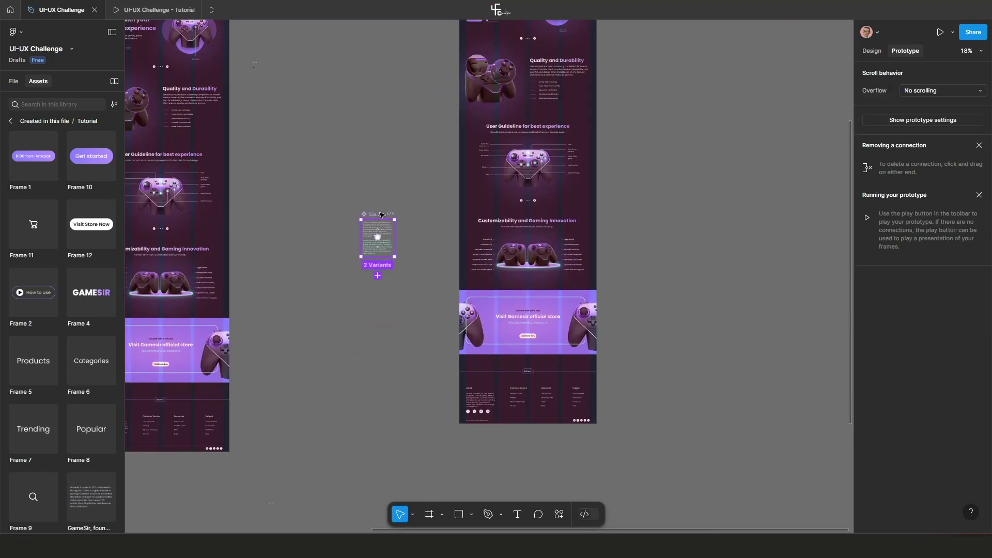
{"action": "scroll", "coordinate": [339, 404], "scroll_direction": "up", "scroll_amount": 5}
{"action": "left_click_drag", "start_coordinate": [341, 400], "coordinate": [366, 89]}
{"action": "scroll", "coordinate": [390, 186], "scroll_direction": "right", "scroll_amount": 5}
{"action": "scroll", "coordinate": [391, 186], "scroll_direction": "down", "scroll_amount": 2}
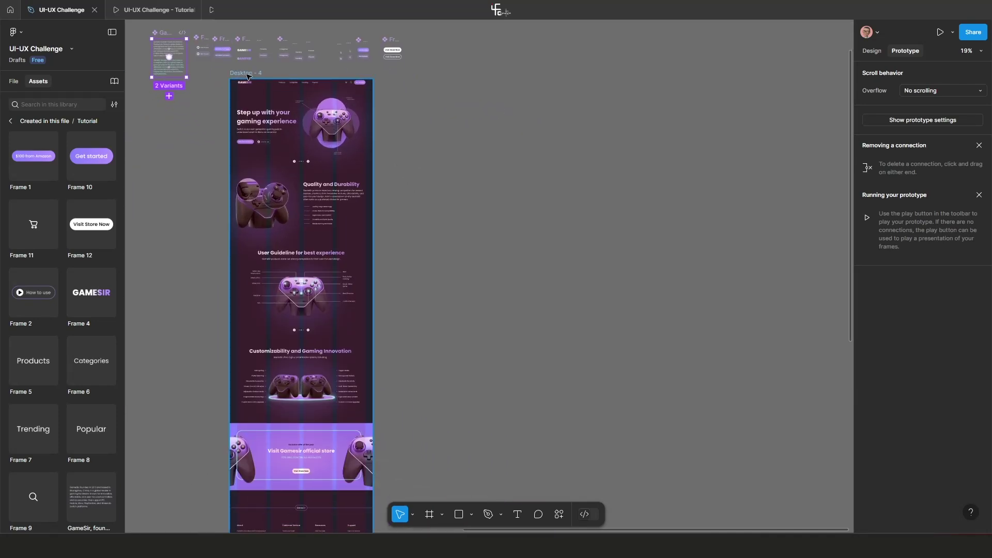
Select the whole Desktop - 4 frame and shift it slightly sideways on the canvas.
{"action": "left_click", "coordinate": [283, 94]}
{"action": "scroll", "coordinate": [256, 96], "scroll_direction": "up", "scroll_amount": 3}
{"action": "scroll", "coordinate": [258, 98], "scroll_direction": "up", "scroll_amount": 4}
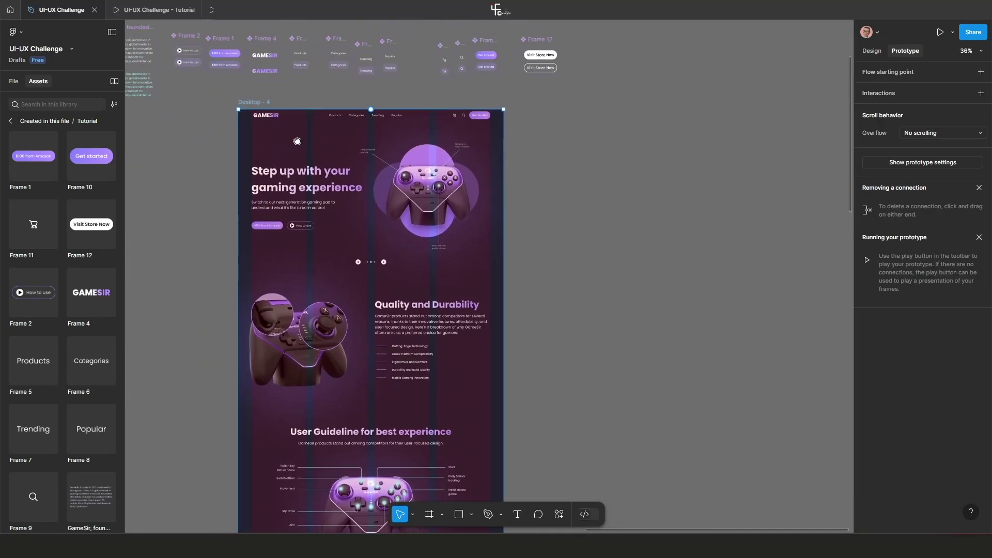
{"action": "left_click", "coordinate": [314, 117]}
{"action": "left_click", "coordinate": [223, 96]}
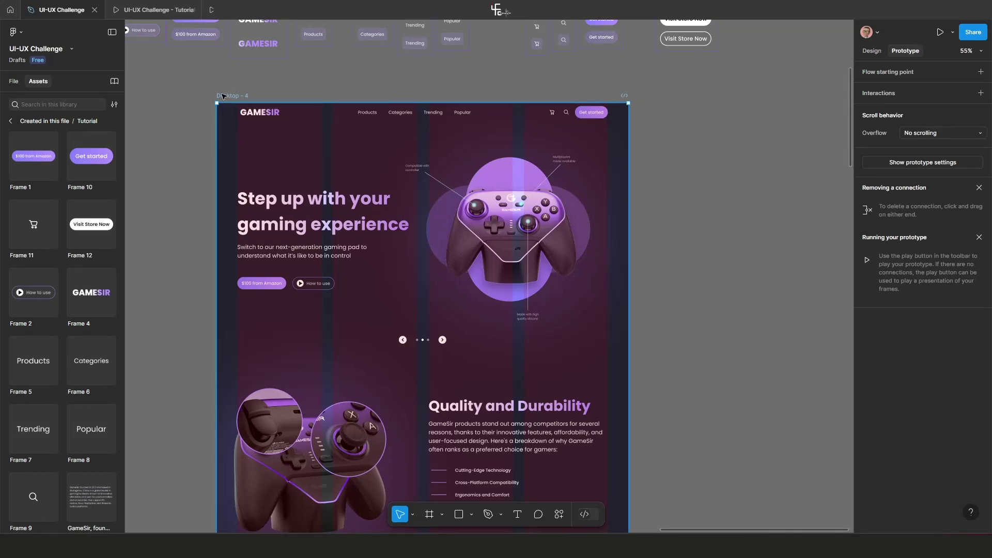
{"action": "scroll", "coordinate": [223, 96], "scroll_direction": "up", "scroll_amount": 1}
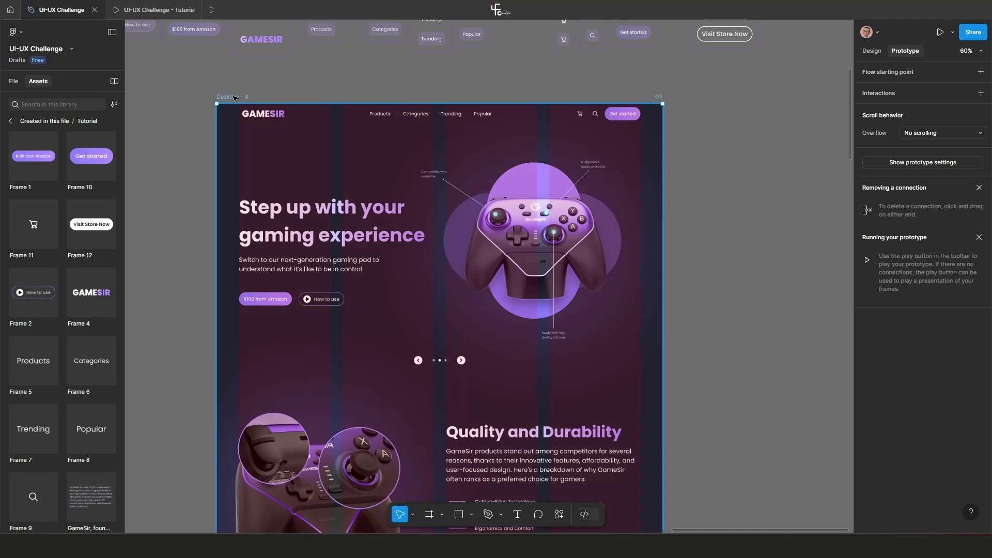
{"action": "left_click_drag", "start_coordinate": [234, 98], "coordinate": [238, 98]}
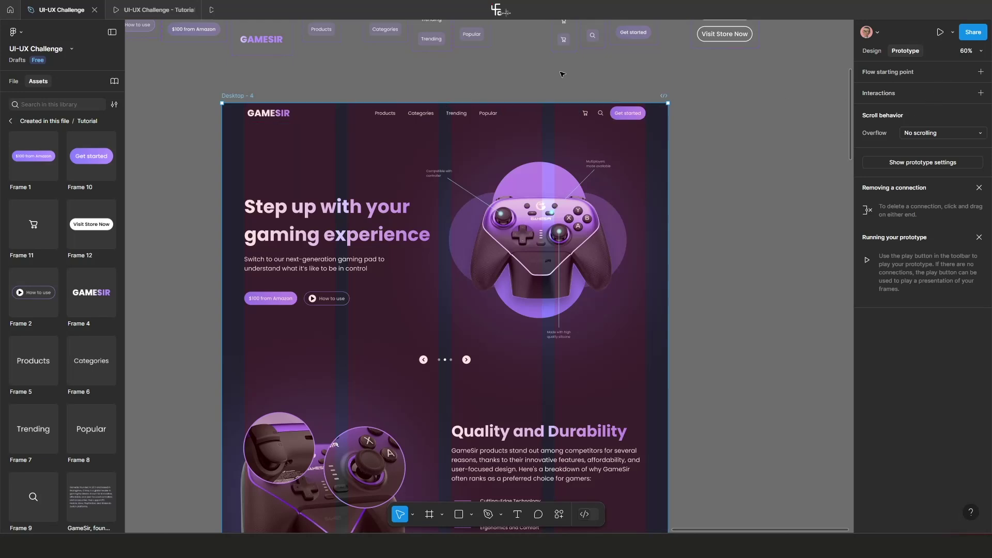
Preview the Desktop - 4 prototype and check how the header and hero section behave when the page scrolls.
{"action": "key", "text": "shift+space"}
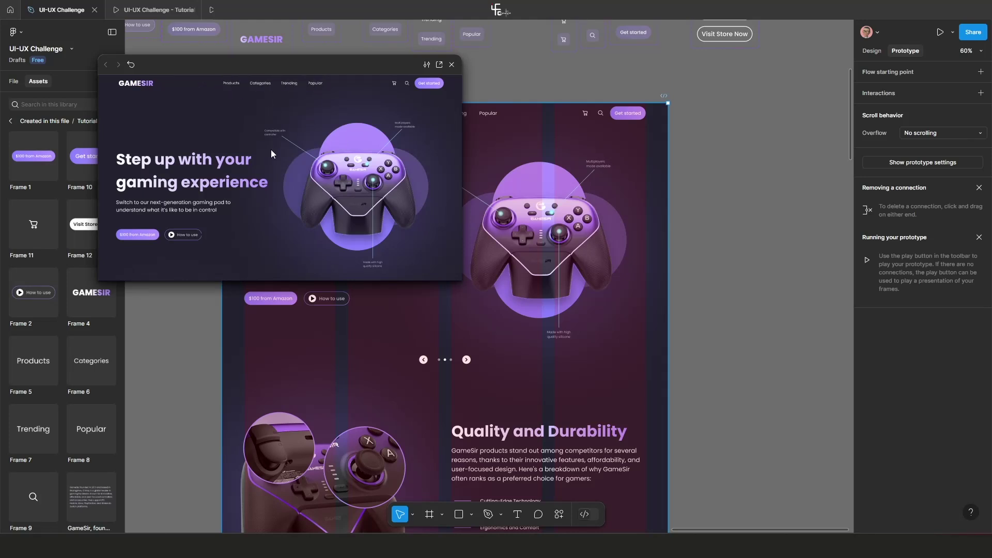
{"action": "scroll", "coordinate": [264, 194], "scroll_direction": "down", "scroll_amount": 2}
{"action": "scroll", "coordinate": [263, 194], "scroll_direction": "up", "scroll_amount": 2}
{"action": "scroll", "coordinate": [264, 194], "scroll_direction": "down", "scroll_amount": 2}
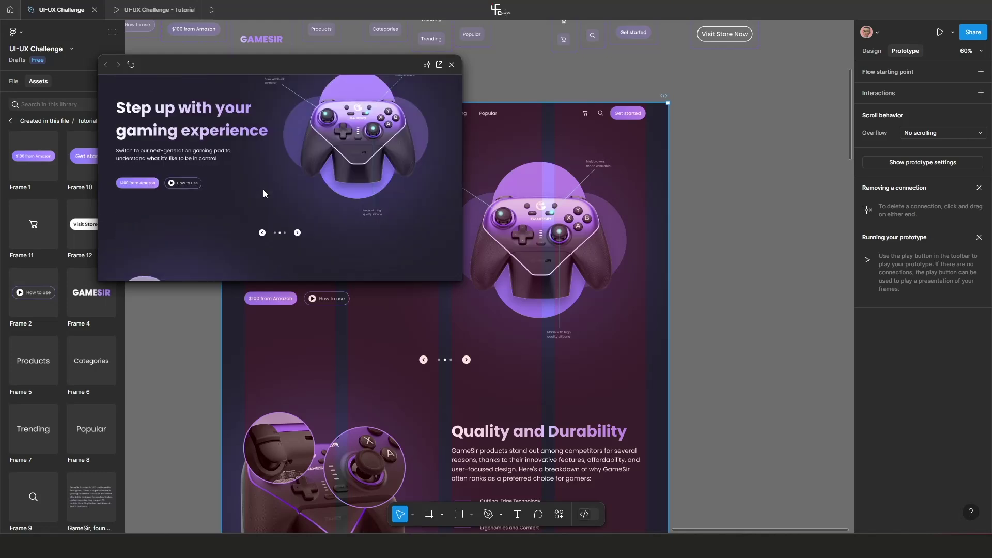
{"action": "scroll", "coordinate": [264, 194], "scroll_direction": "down", "scroll_amount": 3}
{"action": "scroll", "coordinate": [264, 194], "scroll_direction": "up", "scroll_amount": 4}
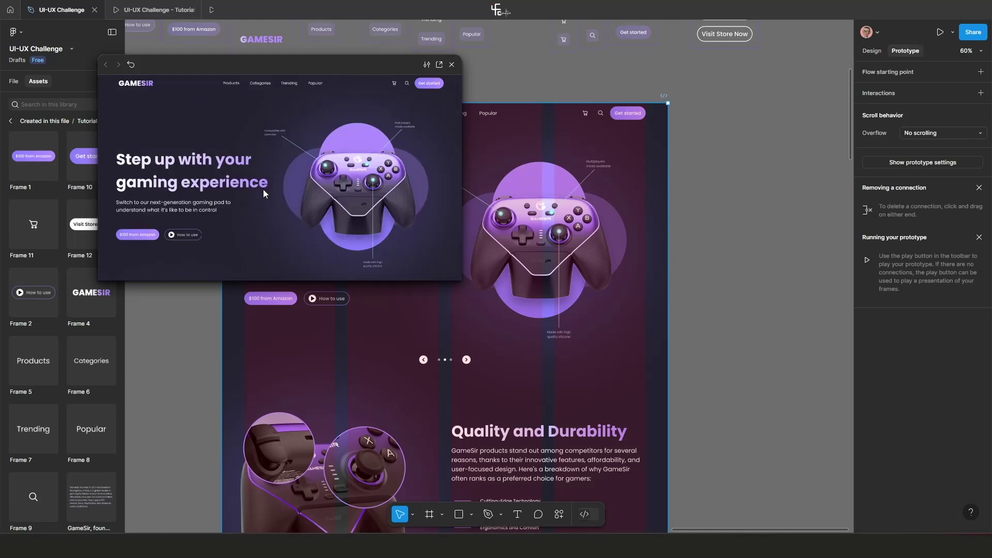
{"action": "scroll", "coordinate": [264, 194], "scroll_direction": "down", "scroll_amount": 1}
{"action": "scroll", "coordinate": [264, 194], "scroll_direction": "up", "scroll_amount": 1}
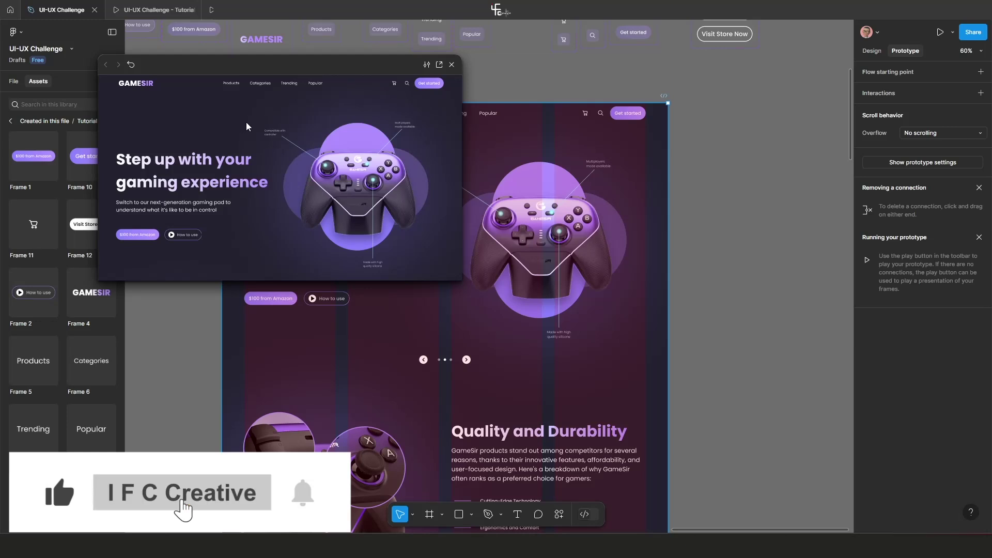
Set the scroll position of the page's header navigation frame to Sticky (stop at top edge).
{"action": "left_click_drag", "start_coordinate": [342, 73], "coordinate": [191, 143]}
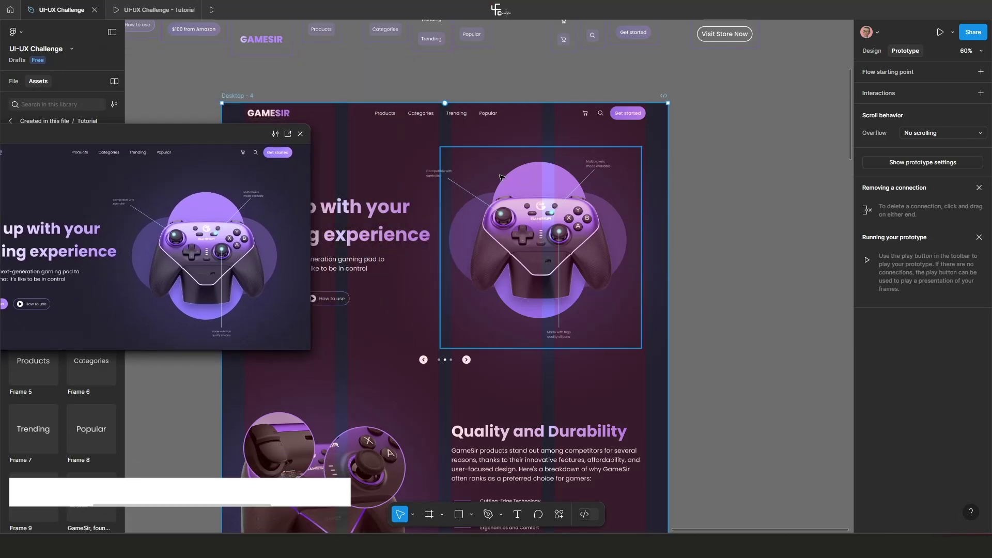
{"action": "scroll", "coordinate": [493, 177], "scroll_direction": "down", "scroll_amount": 1}
{"action": "scroll", "coordinate": [492, 177], "scroll_direction": "up", "scroll_amount": 1}
{"action": "scroll", "coordinate": [494, 115], "scroll_direction": "left", "scroll_amount": 3}
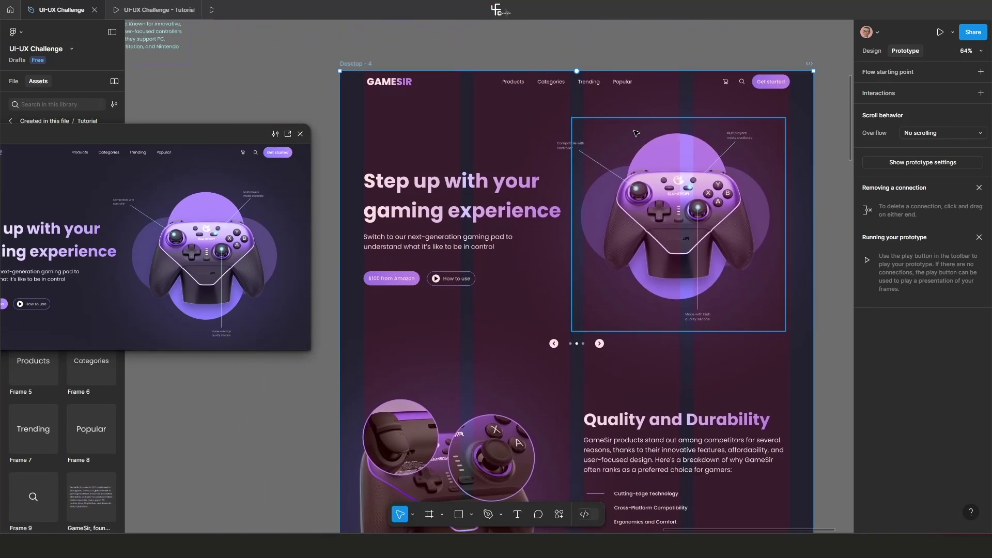
{"action": "left_click", "coordinate": [517, 89]}
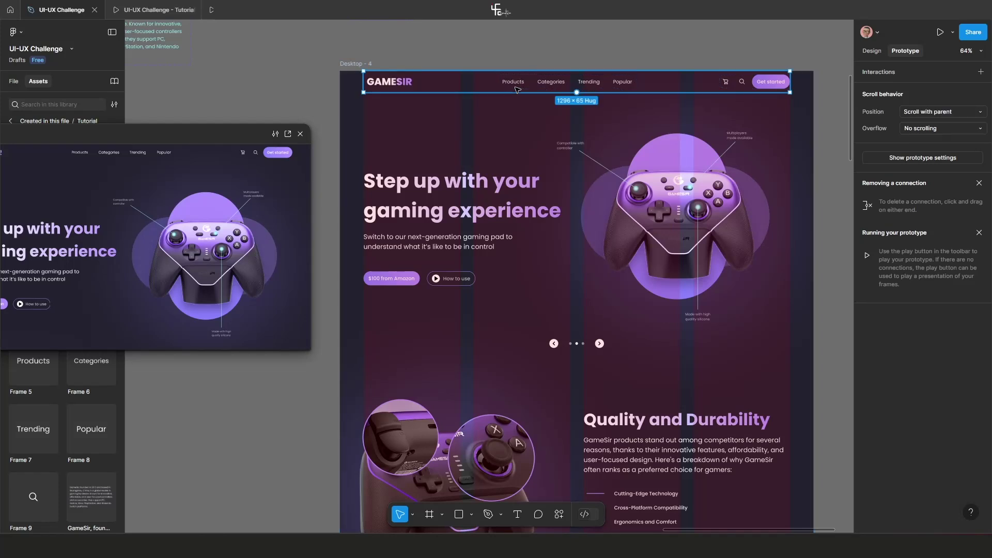
{"action": "left_click_drag", "start_coordinate": [221, 136], "coordinate": [268, 156]}
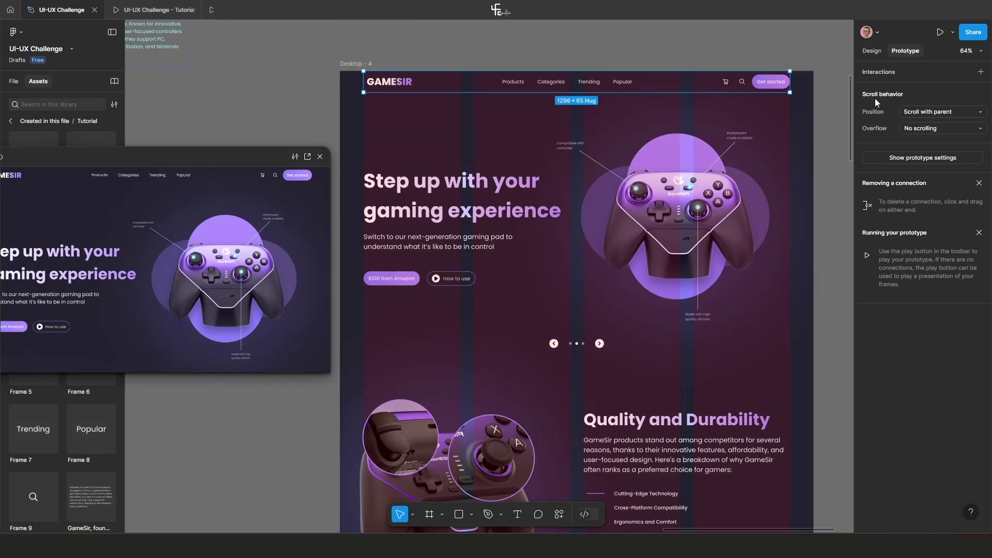
{"action": "left_click", "coordinate": [958, 111]}
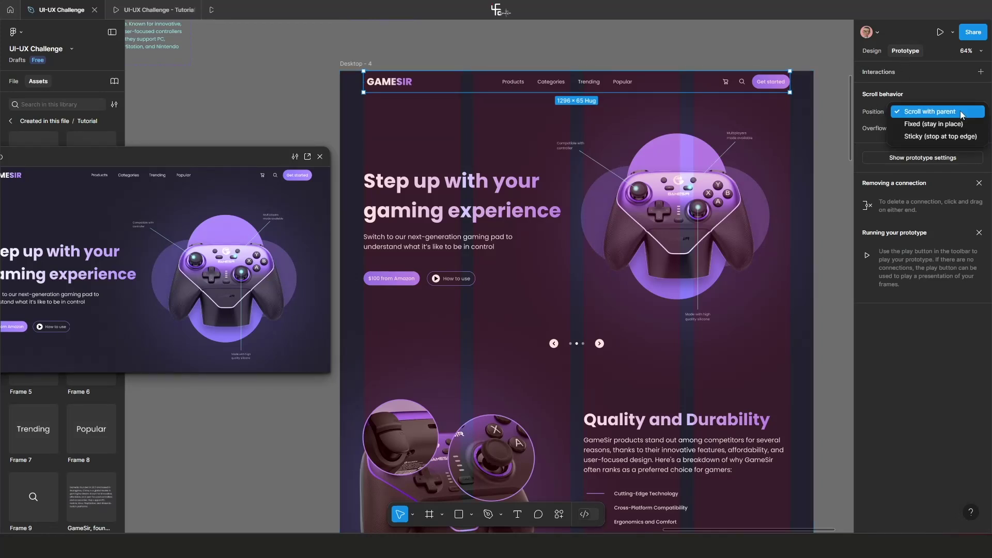
{"action": "left_click", "coordinate": [953, 141]}
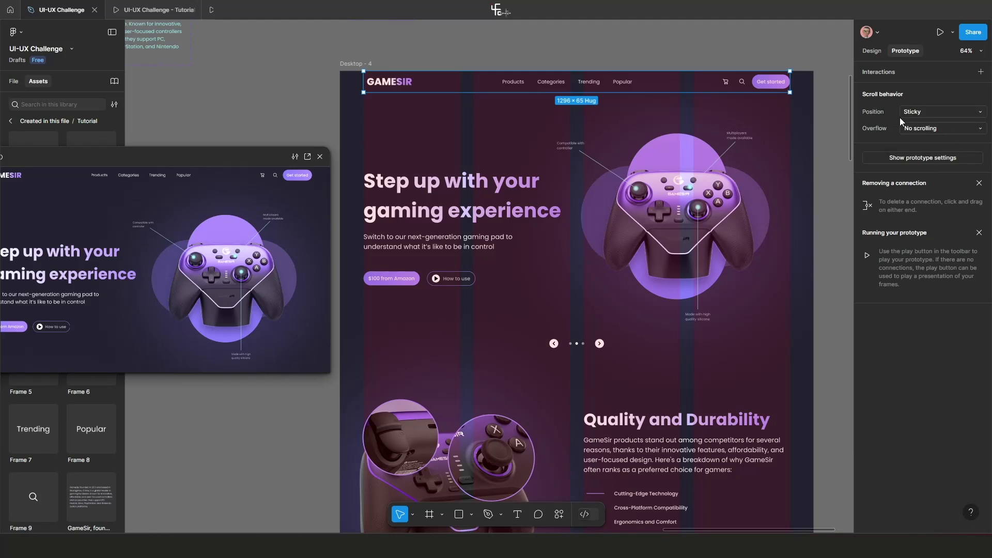
Scroll through the prototype preview to check how the sticky header behaves over the hero section.
{"action": "scroll", "coordinate": [522, 114], "scroll_direction": "down", "scroll_amount": 2}
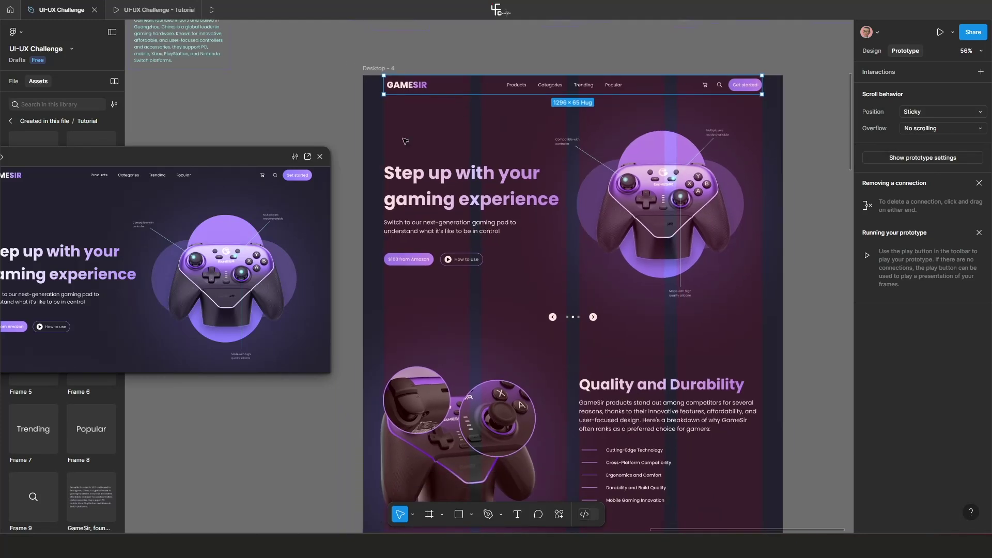
{"action": "left_click_drag", "start_coordinate": [102, 155], "coordinate": [280, 140]}
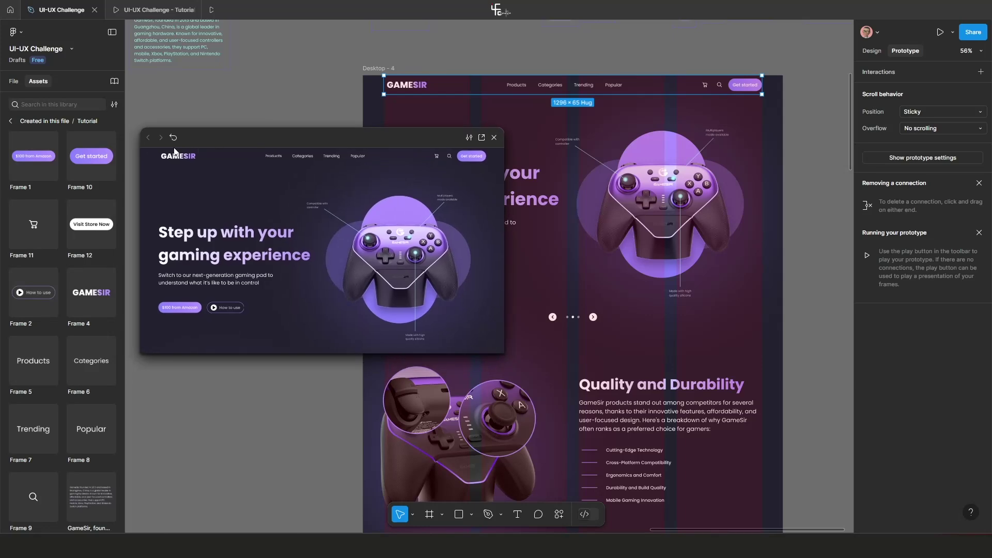
{"action": "scroll", "coordinate": [271, 227], "scroll_direction": "down", "scroll_amount": 3}
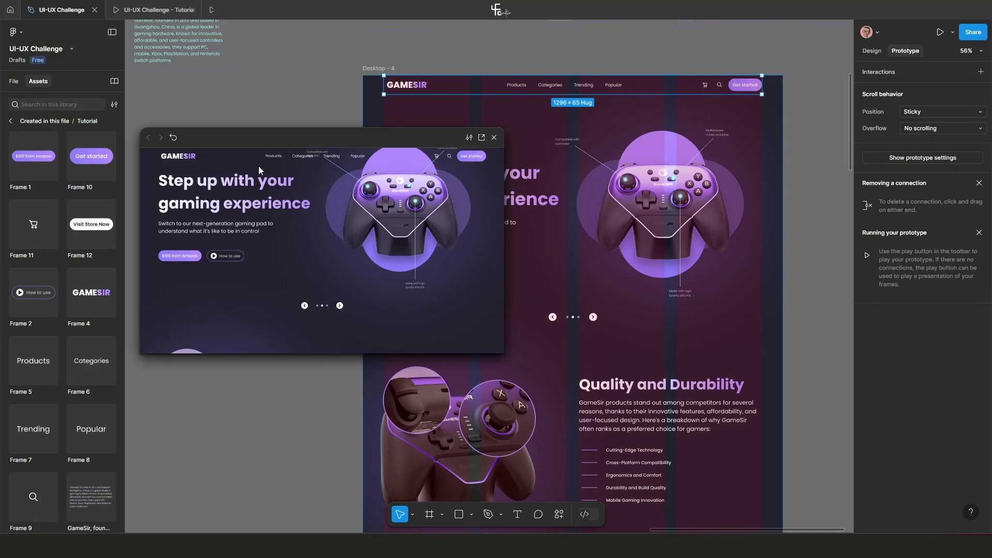
{"action": "scroll", "coordinate": [241, 200], "scroll_direction": "down", "scroll_amount": 3}
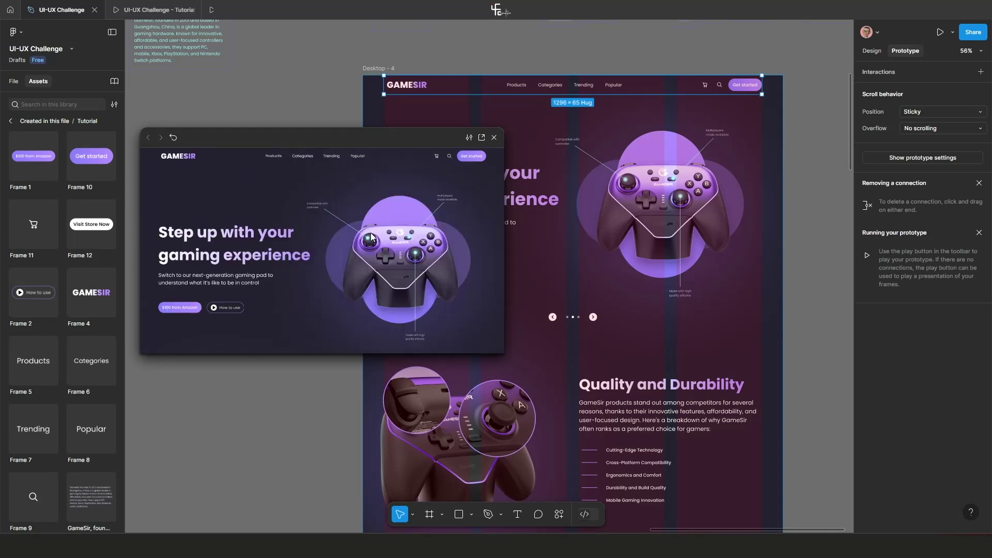
Move the header navigation frame out of the Desktop - 4 page onto the empty canvas beside it.
{"action": "left_click_drag", "start_coordinate": [301, 137], "coordinate": [180, 253]}
{"action": "scroll", "coordinate": [420, 193], "scroll_direction": "down", "scroll_amount": 3}
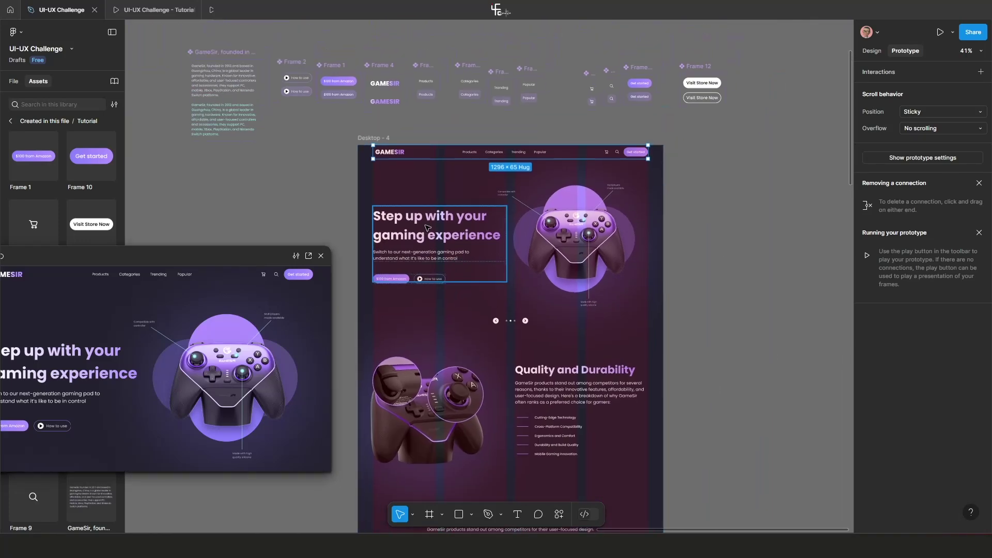
{"action": "scroll", "coordinate": [420, 193], "scroll_direction": "up", "scroll_amount": 3}
{"action": "scroll", "coordinate": [420, 193], "scroll_direction": "down", "scroll_amount": 2}
{"action": "scroll", "coordinate": [420, 194], "scroll_direction": "left", "scroll_amount": 5}
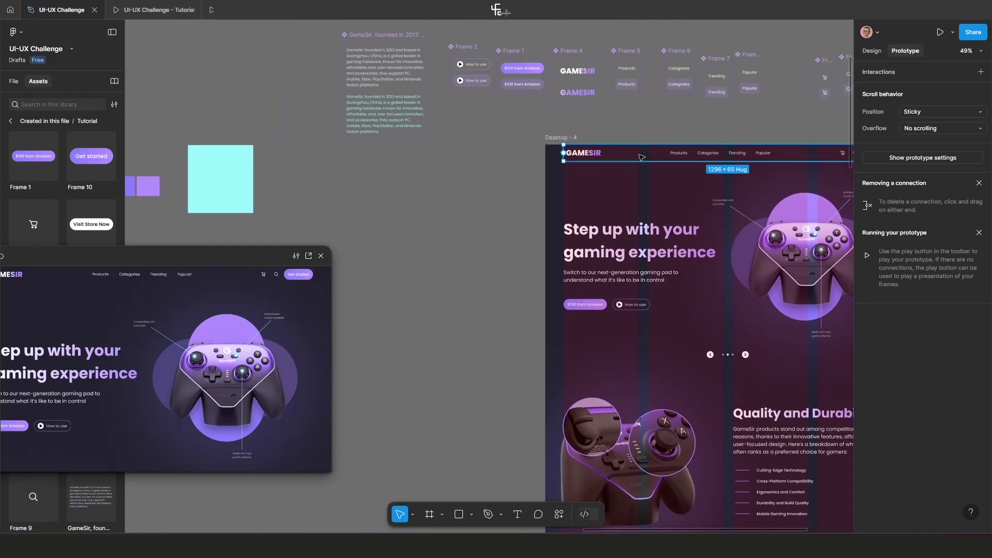
{"action": "left_click_drag", "start_coordinate": [641, 159], "coordinate": [396, 186]}
{"action": "scroll", "coordinate": [518, 217], "scroll_direction": "up", "scroll_amount": 3}
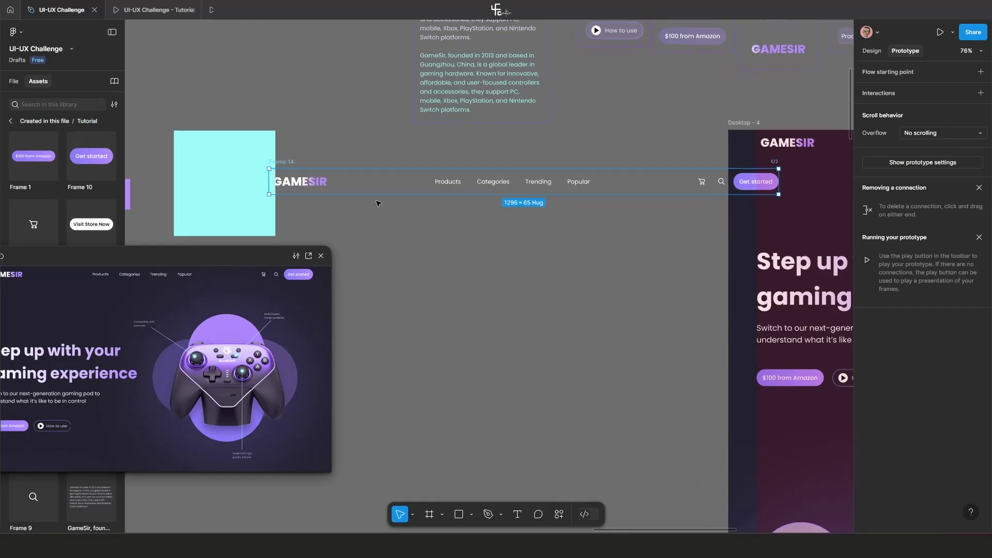
{"action": "scroll", "coordinate": [379, 214], "scroll_direction": "down", "scroll_amount": 1}
{"action": "scroll", "coordinate": [380, 214], "scroll_direction": "up", "scroll_amount": 2}
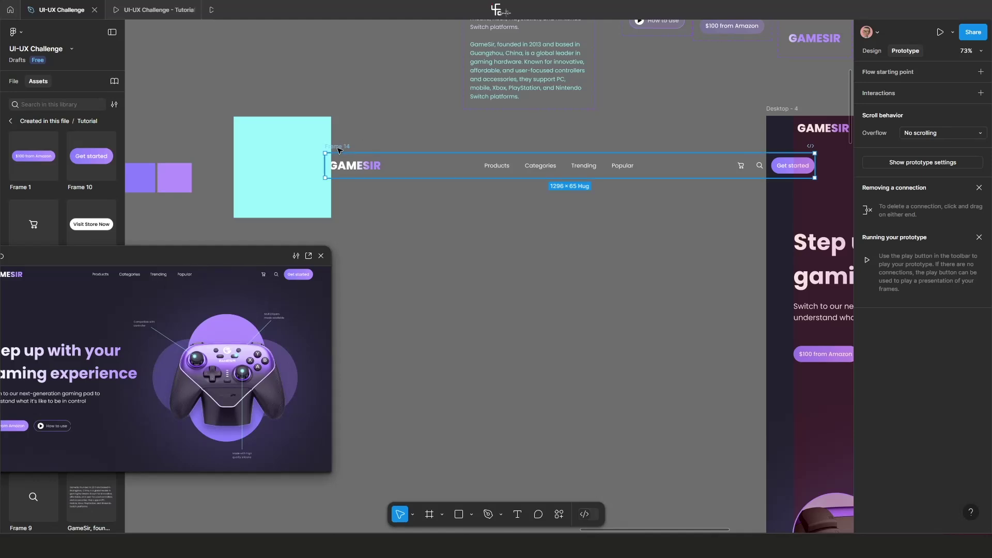
Nudge the header frame on the empty canvas to the left and give it a solid 242230 fill.
{"action": "key", "text": "shift+Left"}
{"action": "key", "text": "shift+Left"}
{"action": "key", "text": "shift+Left"}
{"action": "key", "text": "shift+Left"}
{"action": "key", "text": "shift+Left"}
{"action": "left_click", "coordinate": [874, 52]}
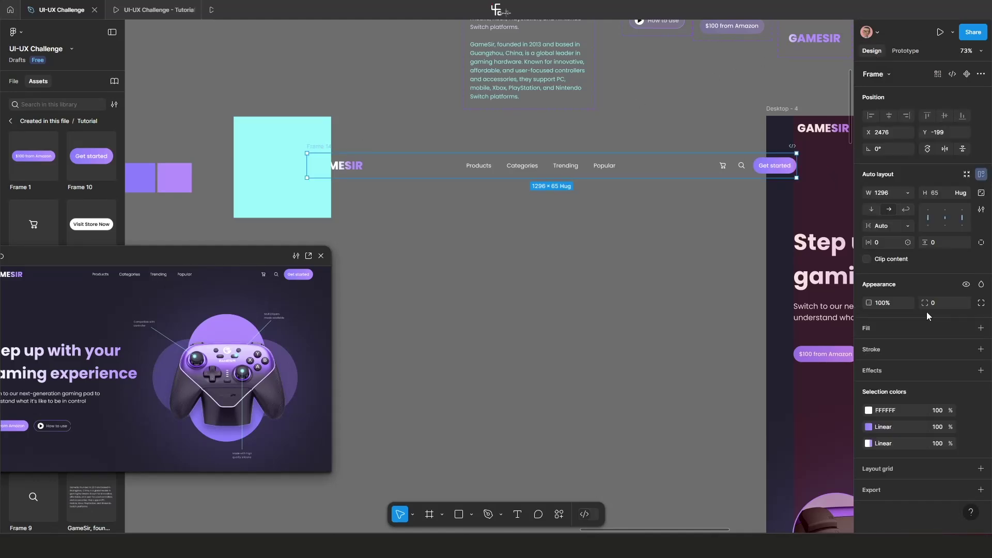
{"action": "left_click", "coordinate": [883, 326]}
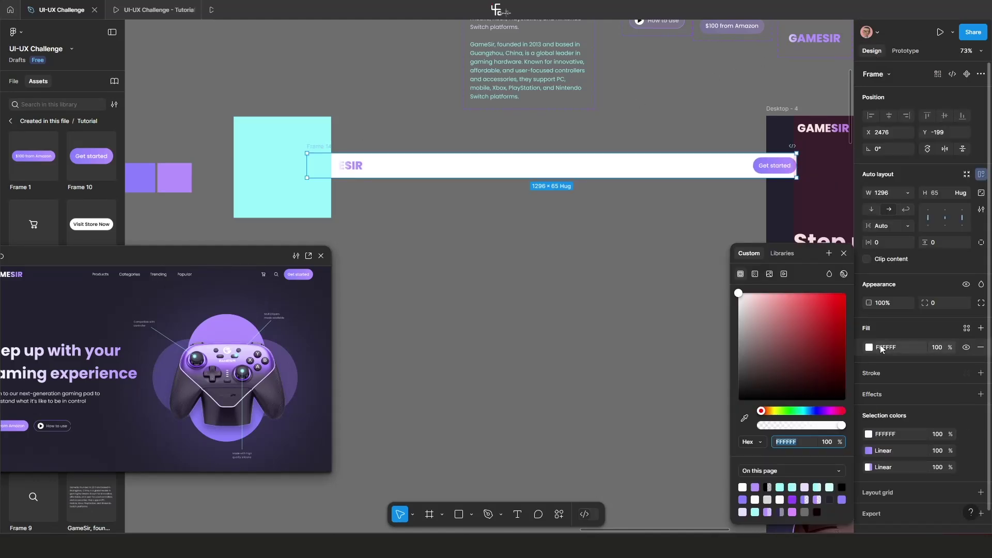
{"action": "left_click", "coordinate": [865, 350]}
{"action": "left_click", "coordinate": [867, 351]}
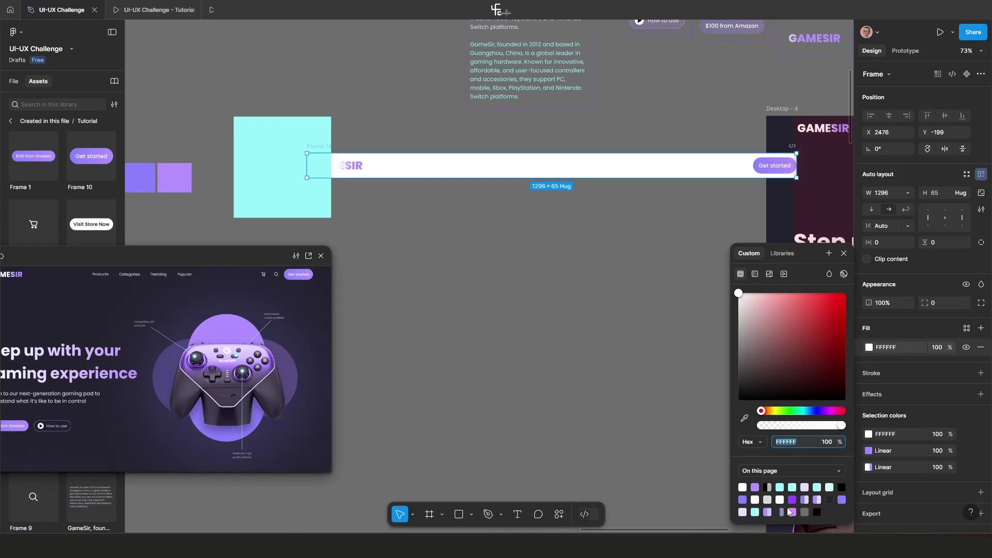
{"action": "left_click", "coordinate": [828, 501]}
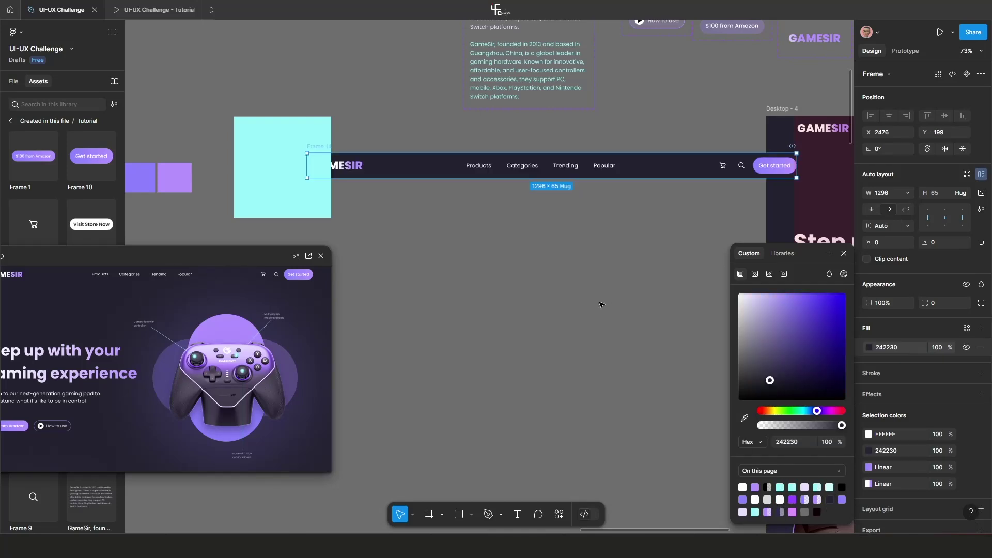
Move the filled header frame on the canvas above the colour swatches, to about X 1507, Y -560.
{"action": "scroll", "coordinate": [599, 331], "scroll_direction": "down", "scroll_amount": 5}
{"action": "left_click_drag", "start_coordinate": [477, 254], "coordinate": [262, 174]}
{"action": "scroll", "coordinate": [262, 175], "scroll_direction": "down", "scroll_amount": 2}
{"action": "scroll", "coordinate": [482, 230], "scroll_direction": "right", "scroll_amount": 10}
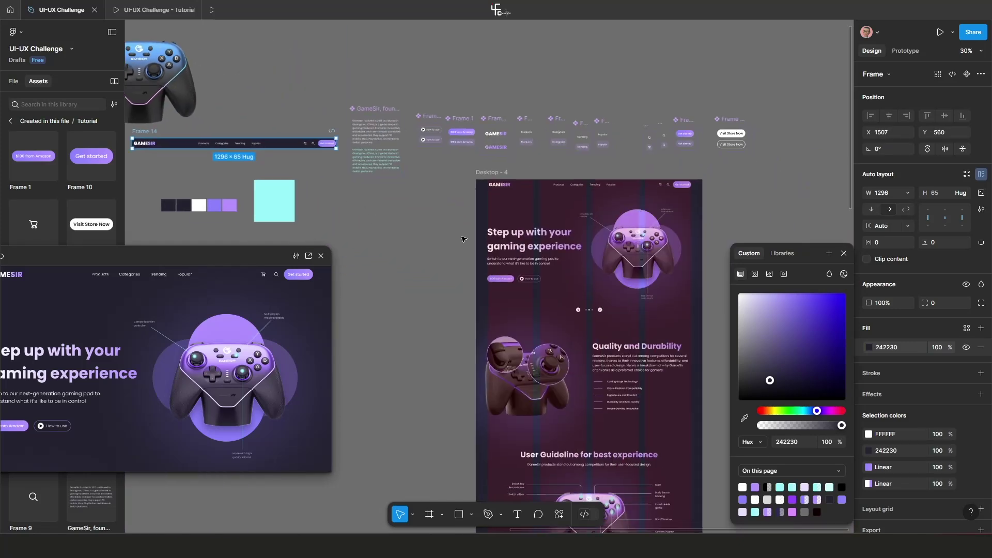
Give the header navigation frame inside the Desktop - 4 page a solid 242230 fill.
{"action": "scroll", "coordinate": [482, 230], "scroll_direction": "up", "scroll_amount": 3}
{"action": "left_click", "coordinate": [404, 145]}
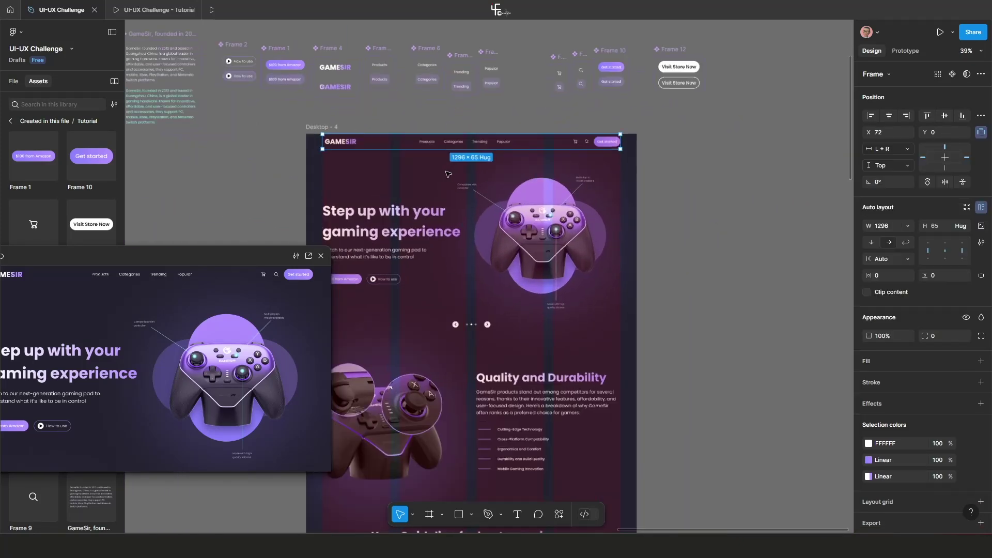
{"action": "scroll", "coordinate": [405, 138], "scroll_direction": "up", "scroll_amount": 3}
{"action": "left_click", "coordinate": [981, 361]}
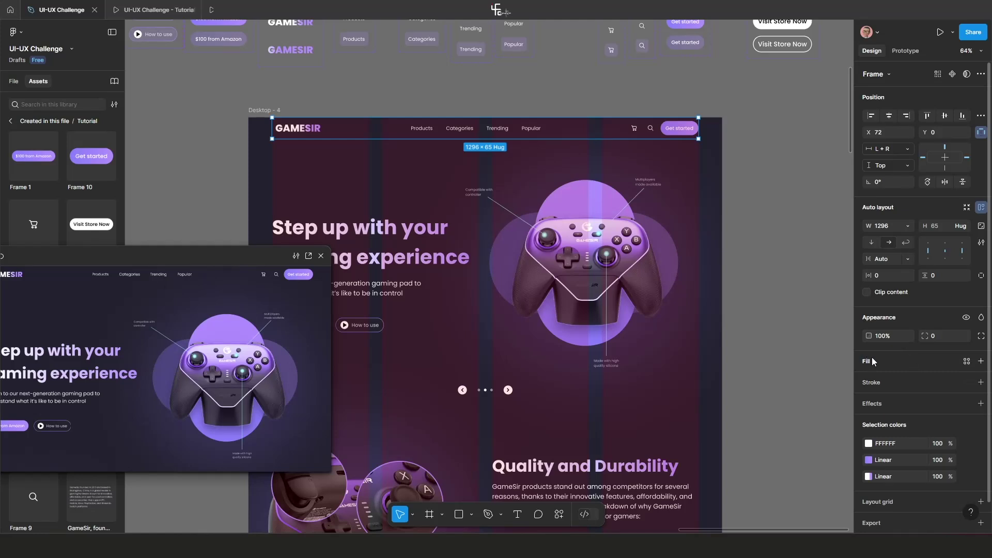
{"action": "left_click", "coordinate": [870, 381]}
{"action": "double_click", "coordinate": [869, 381]}
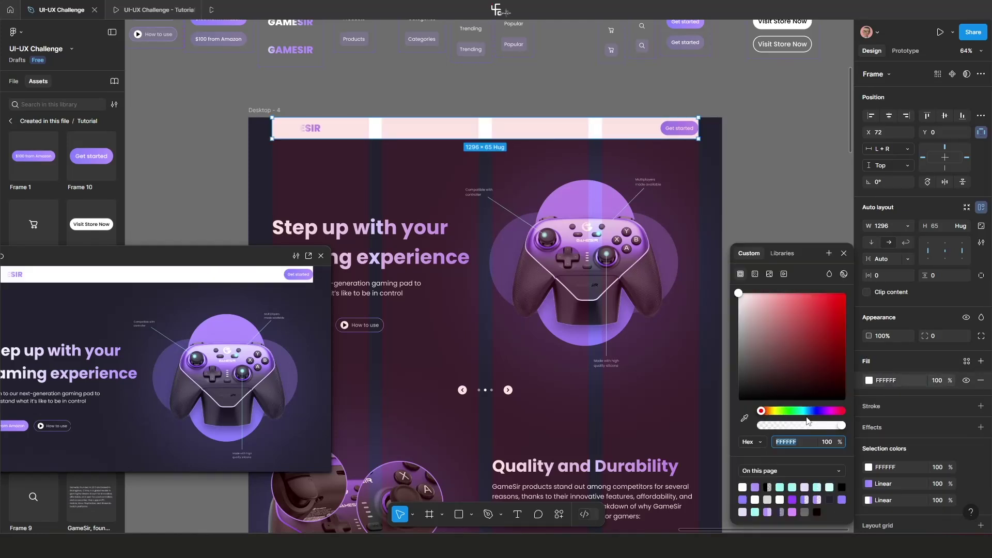
{"action": "left_click", "coordinate": [829, 500]}
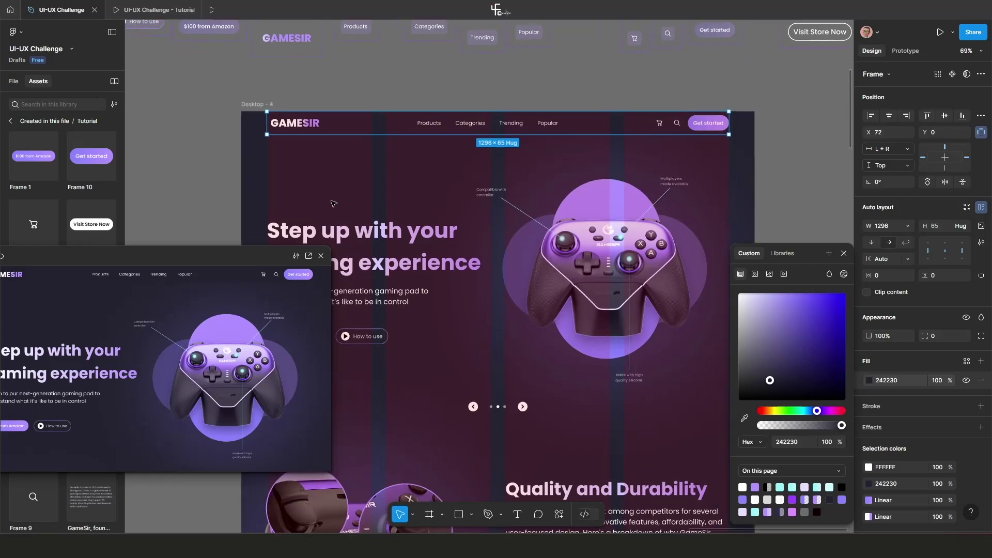
Reposition the prototype preview and scroll through it to check the filled header against the Quality and Durability section.
{"action": "scroll", "coordinate": [206, 253], "scroll_direction": "up", "scroll_amount": 2}
{"action": "left_click_drag", "start_coordinate": [205, 256], "coordinate": [341, 194]}
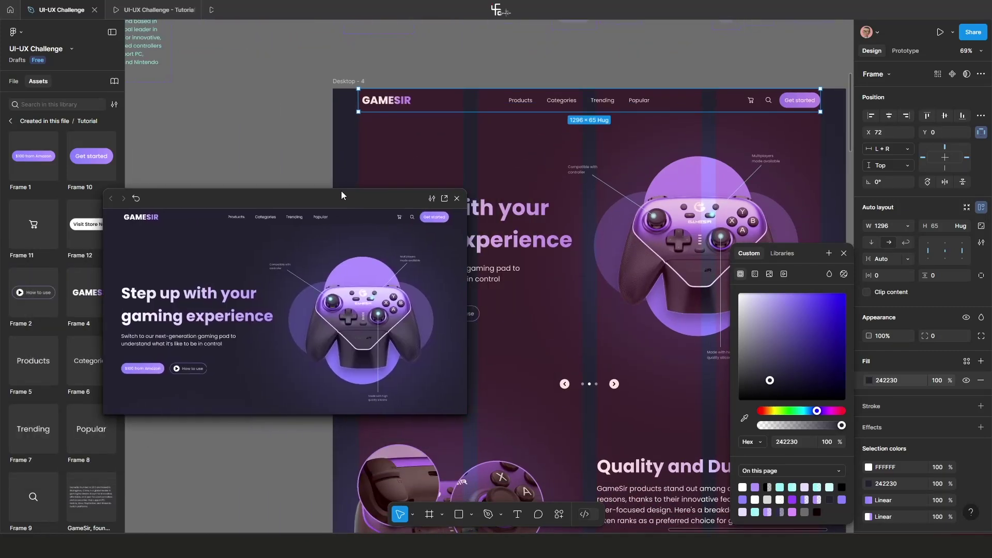
{"action": "left_click_drag", "start_coordinate": [229, 199], "coordinate": [228, 147]}
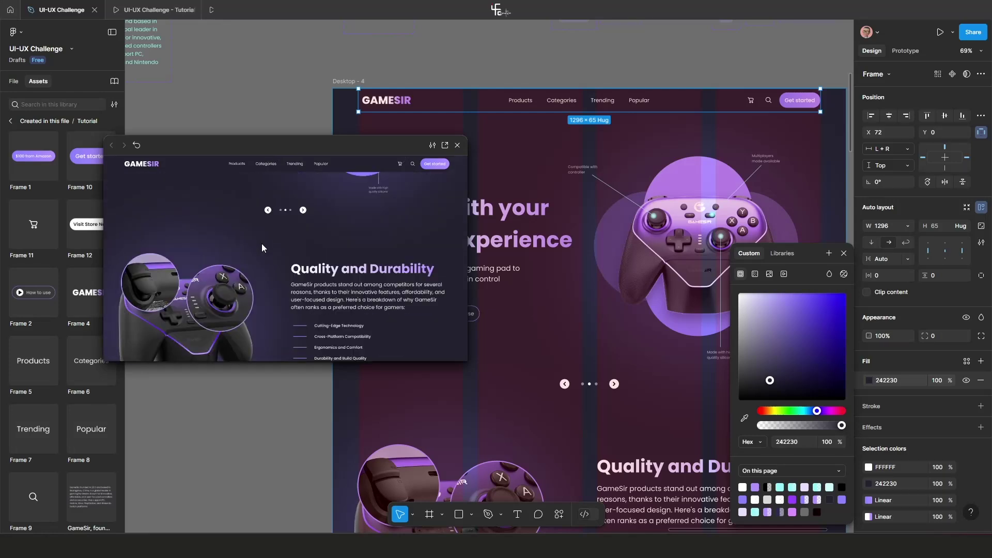
{"action": "scroll", "coordinate": [262, 241], "scroll_direction": "down", "scroll_amount": 5}
{"action": "scroll", "coordinate": [263, 241], "scroll_direction": "up", "scroll_amount": 5}
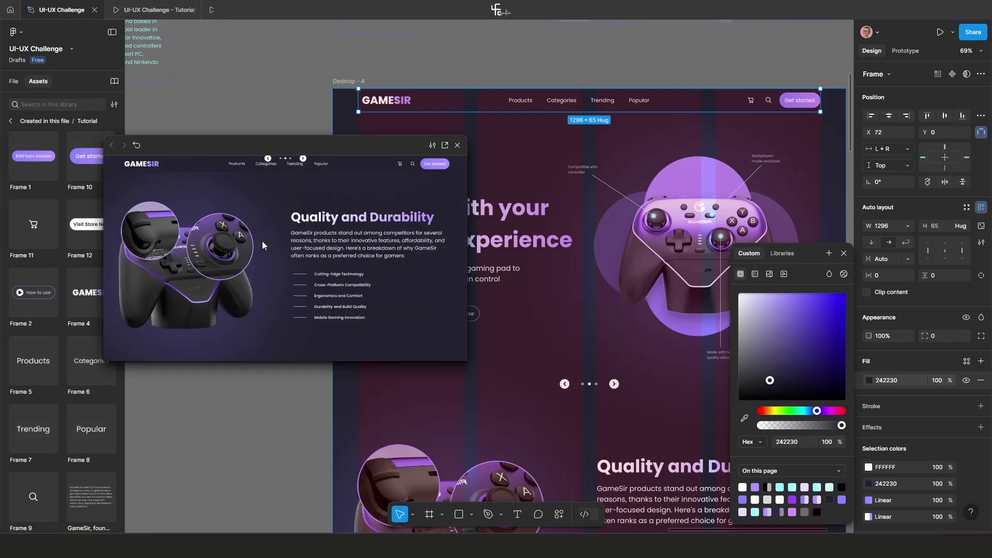
{"action": "scroll", "coordinate": [262, 241], "scroll_direction": "down", "scroll_amount": 3}
{"action": "scroll", "coordinate": [263, 240], "scroll_direction": "up", "scroll_amount": 3}
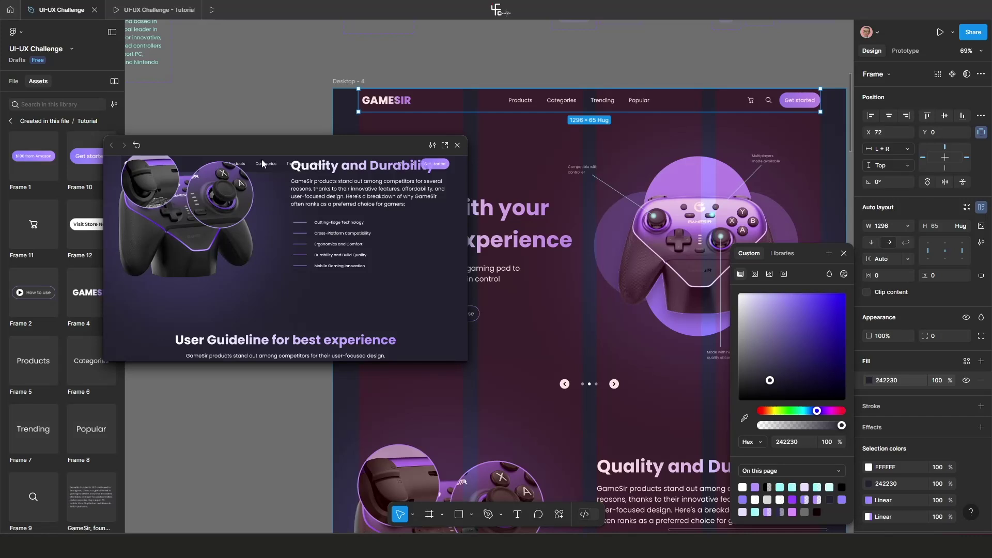
Show the file's layer list and examine where the header's Frame 14 sits in the Desktop - 4 stacking order.
{"action": "left_click_drag", "start_coordinate": [261, 145], "coordinate": [225, 279]}
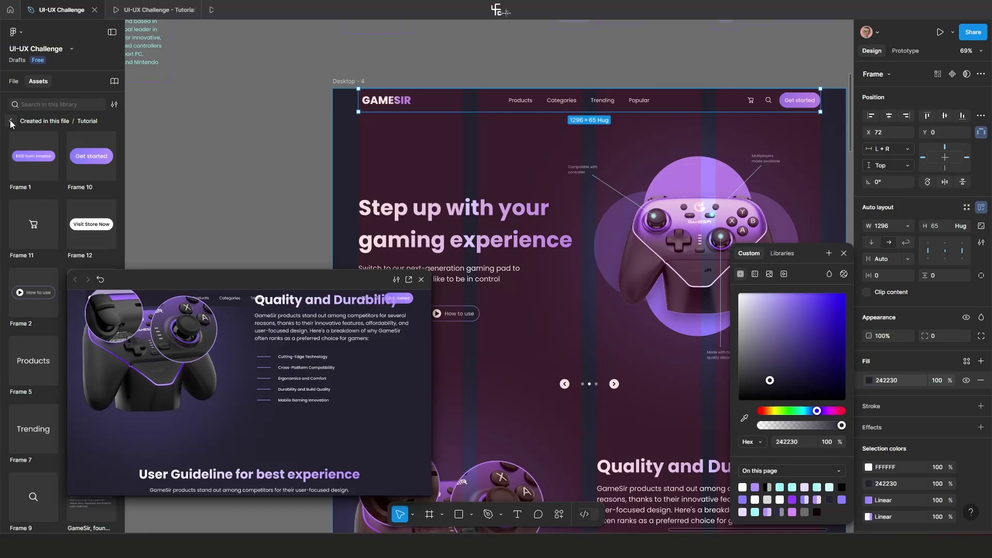
{"action": "left_click", "coordinate": [14, 81]}
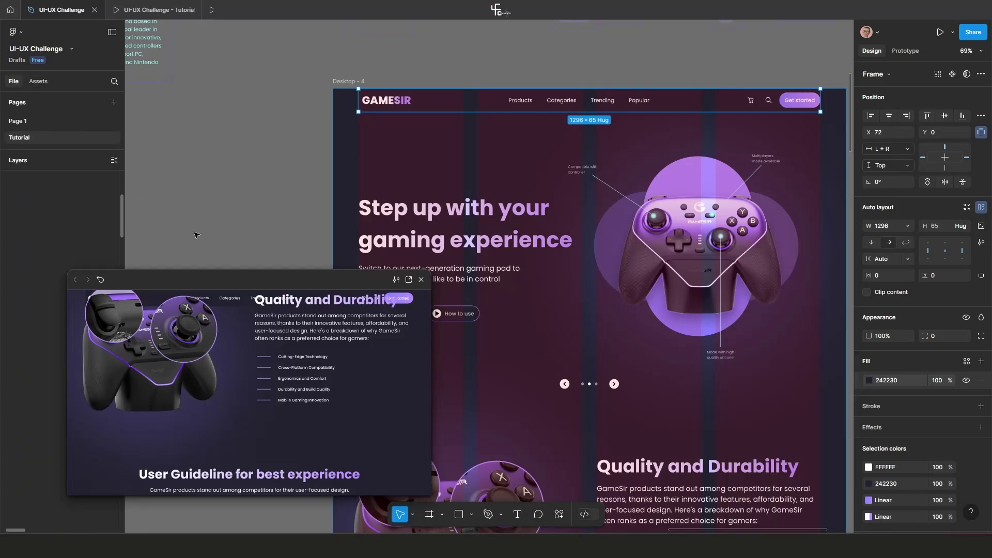
{"action": "left_click_drag", "start_coordinate": [243, 278], "coordinate": [386, 268]}
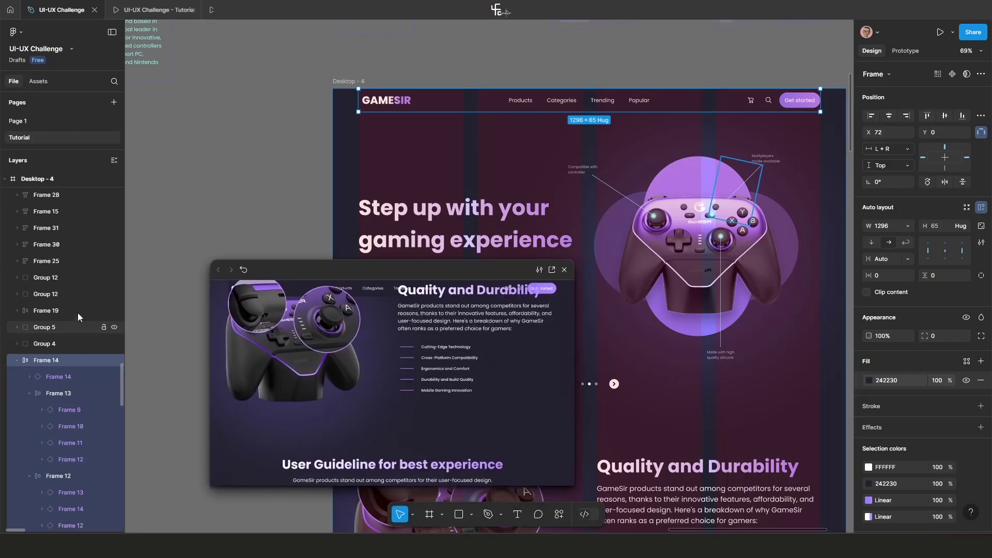
{"action": "scroll", "coordinate": [66, 303], "scroll_direction": "up", "scroll_amount": 5}
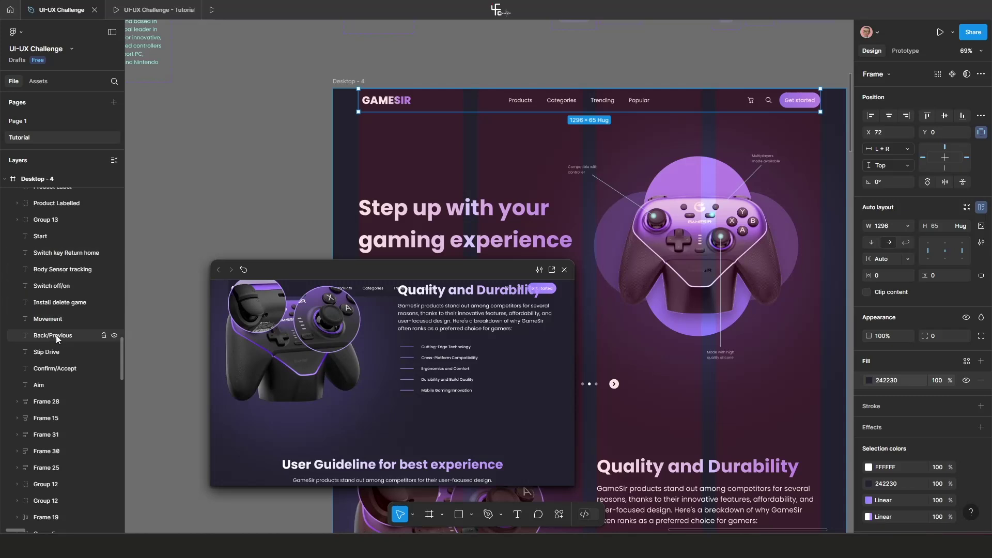
{"action": "scroll", "coordinate": [56, 338], "scroll_direction": "down", "scroll_amount": 6}
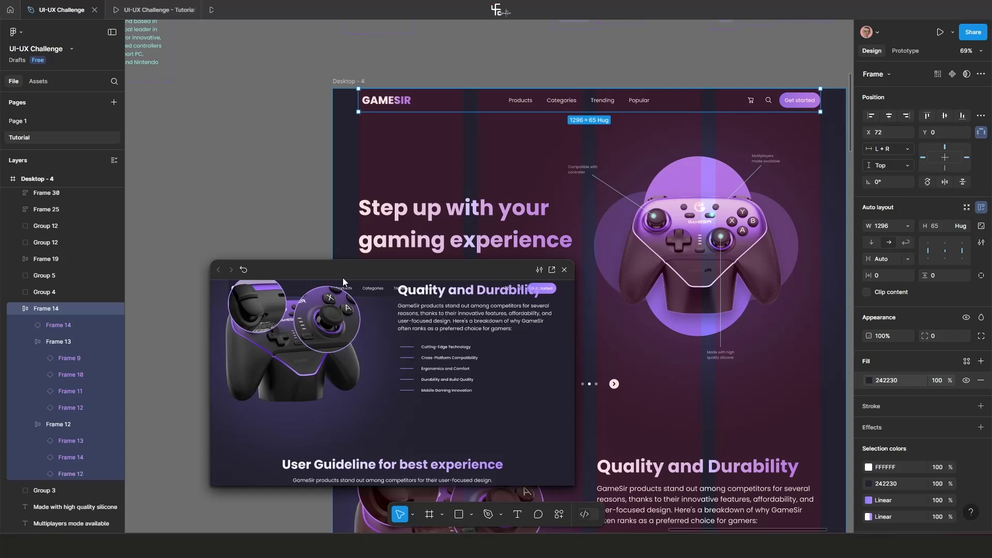
Bring the header's Frame 14 to the front of the Desktop - 4 page and check its place in the layer order.
{"action": "left_click_drag", "start_coordinate": [375, 279], "coordinate": [261, 333]}
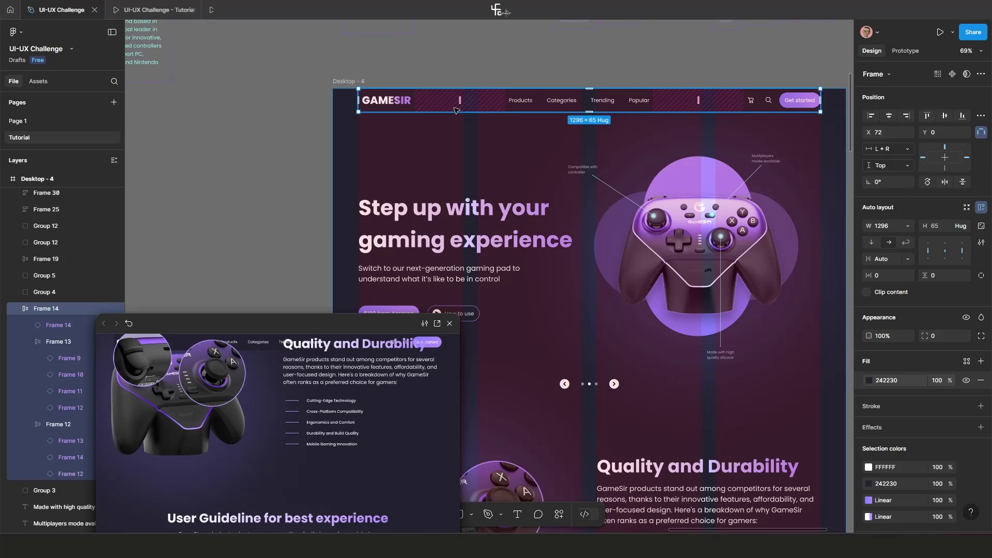
{"action": "scroll", "coordinate": [468, 143], "scroll_direction": "up", "scroll_amount": 1}
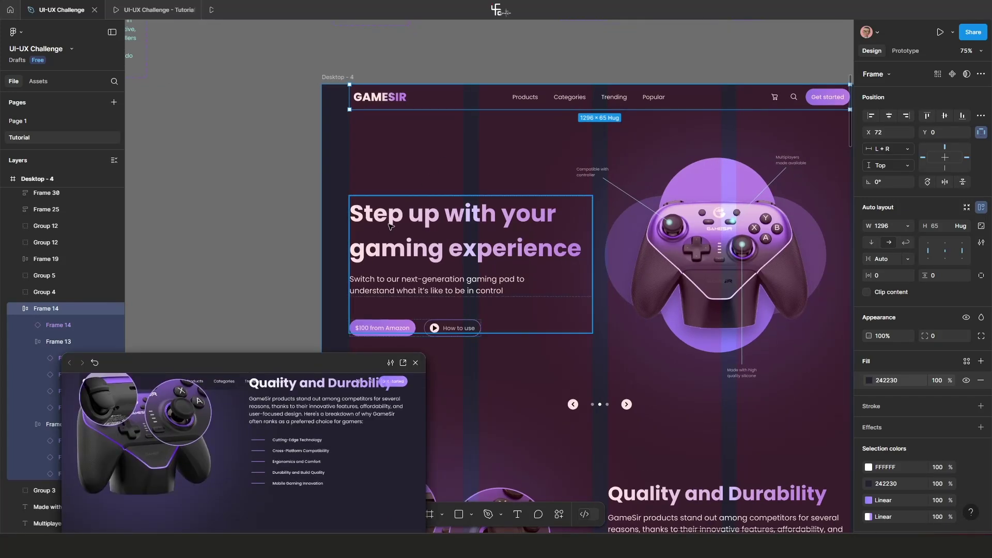
{"action": "right_click", "coordinate": [530, 100]}
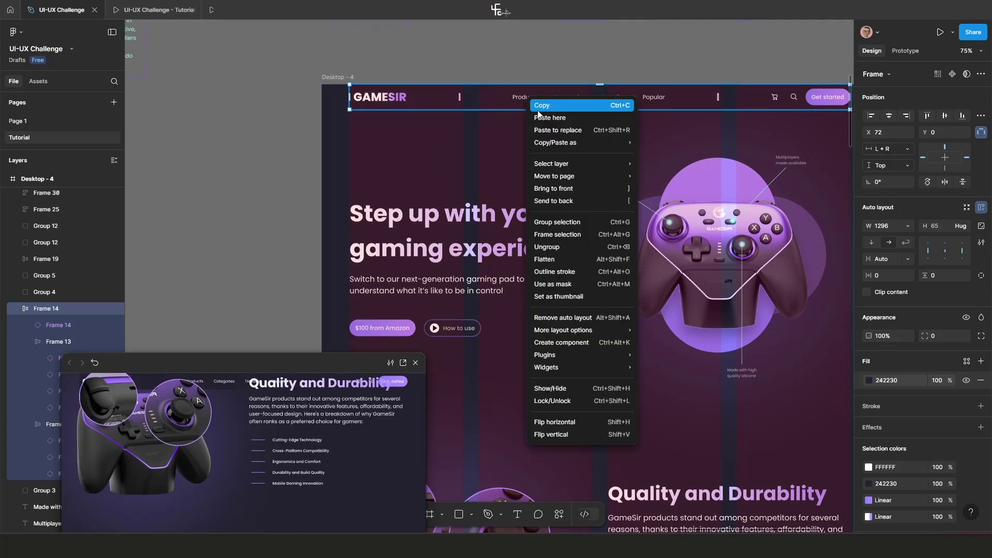
{"action": "left_click", "coordinate": [589, 188]}
{"action": "scroll", "coordinate": [62, 243], "scroll_direction": "up", "scroll_amount": 4}
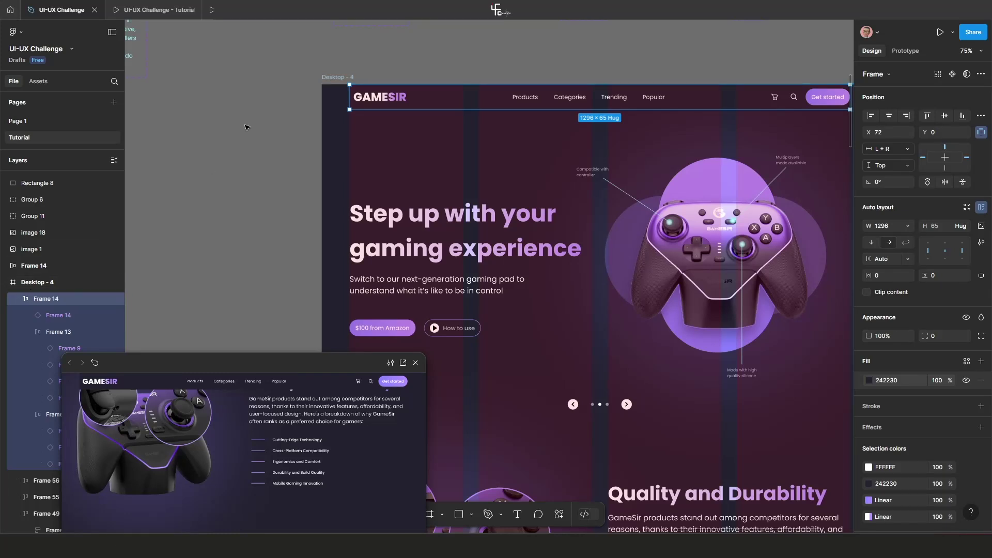
{"action": "left_click", "coordinate": [334, 78]}
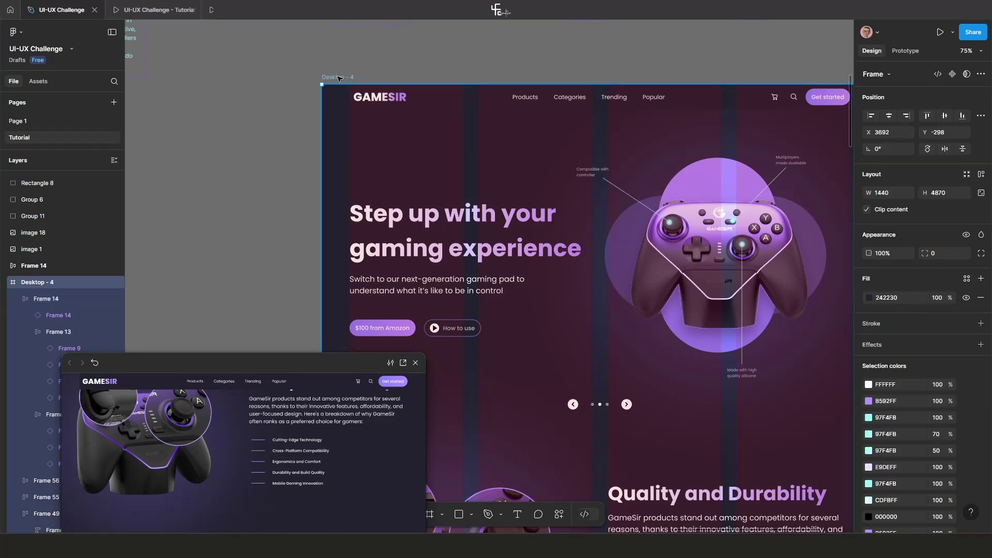
{"action": "left_click", "coordinate": [45, 300]}
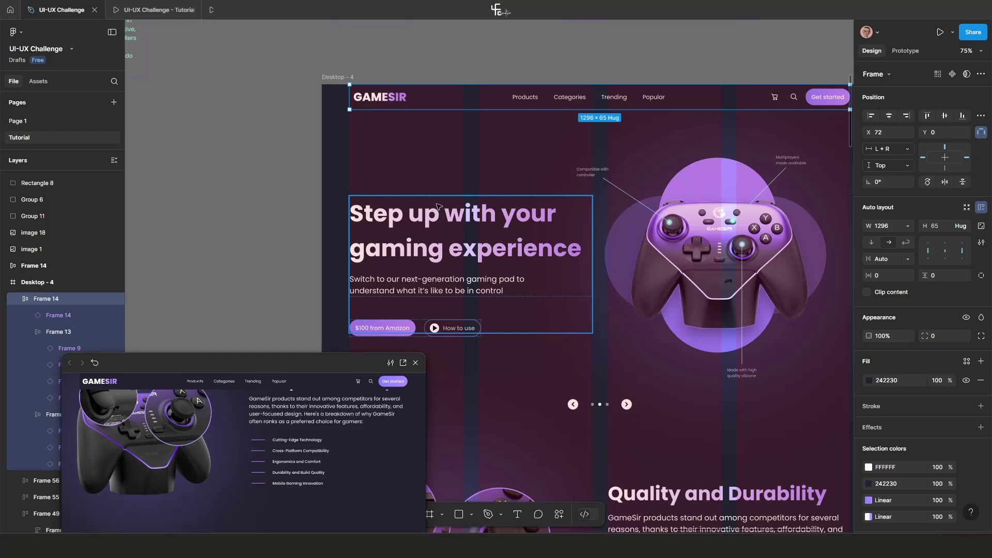
Restart the prototype preview and scroll down to the User Guideline section to check how the header overlaps the content.
{"action": "scroll", "coordinate": [440, 213], "scroll_direction": "down", "scroll_amount": 3}
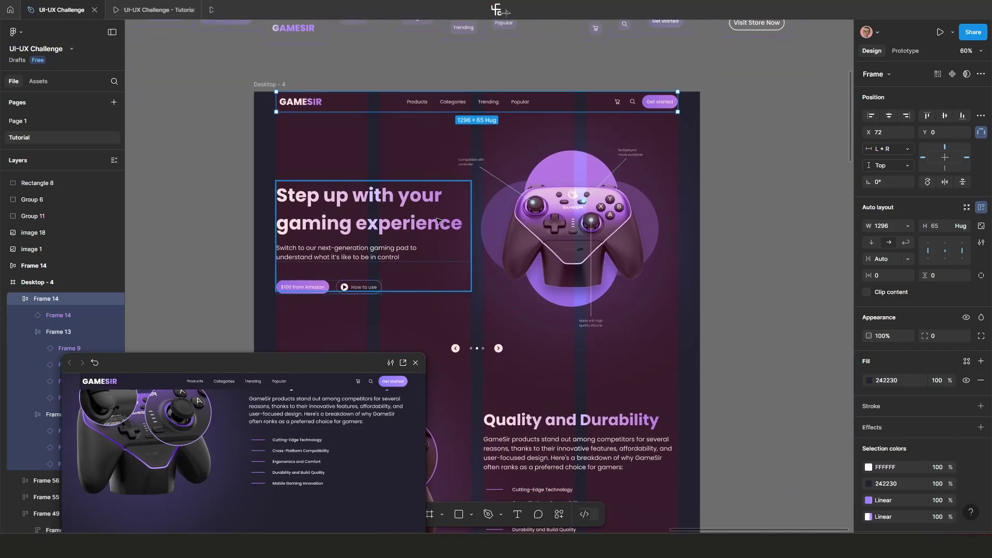
{"action": "left_click_drag", "start_coordinate": [261, 361], "coordinate": [246, 130]}
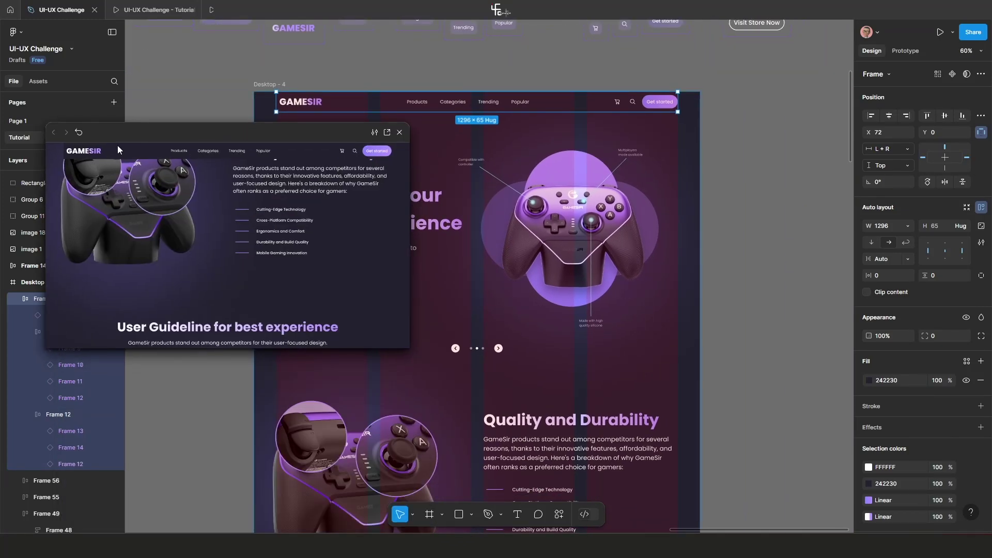
{"action": "left_click", "coordinate": [78, 133]}
{"action": "scroll", "coordinate": [223, 233], "scroll_direction": "down", "scroll_amount": 3}
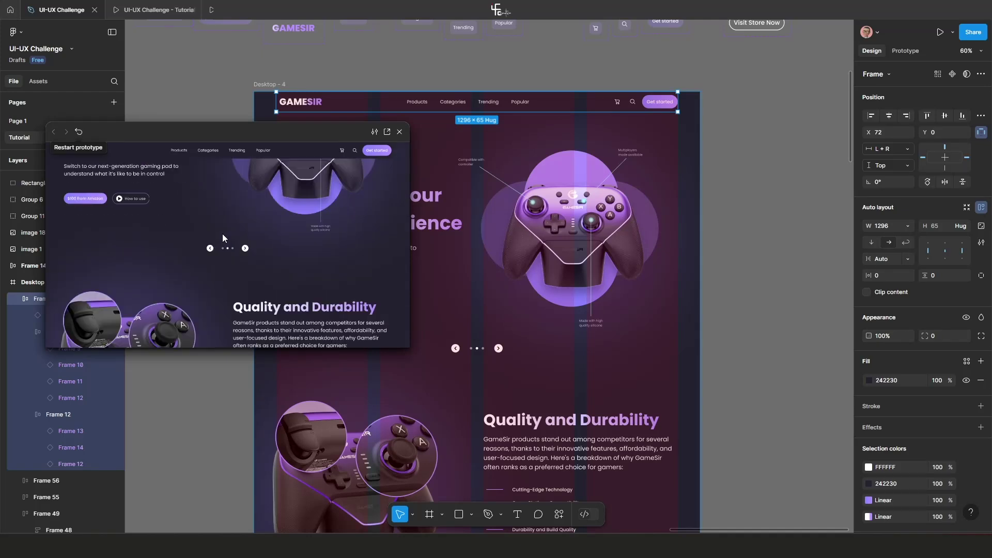
{"action": "scroll", "coordinate": [233, 238], "scroll_direction": "up", "scroll_amount": 2}
{"action": "scroll", "coordinate": [247, 239], "scroll_direction": "down", "scroll_amount": 5}
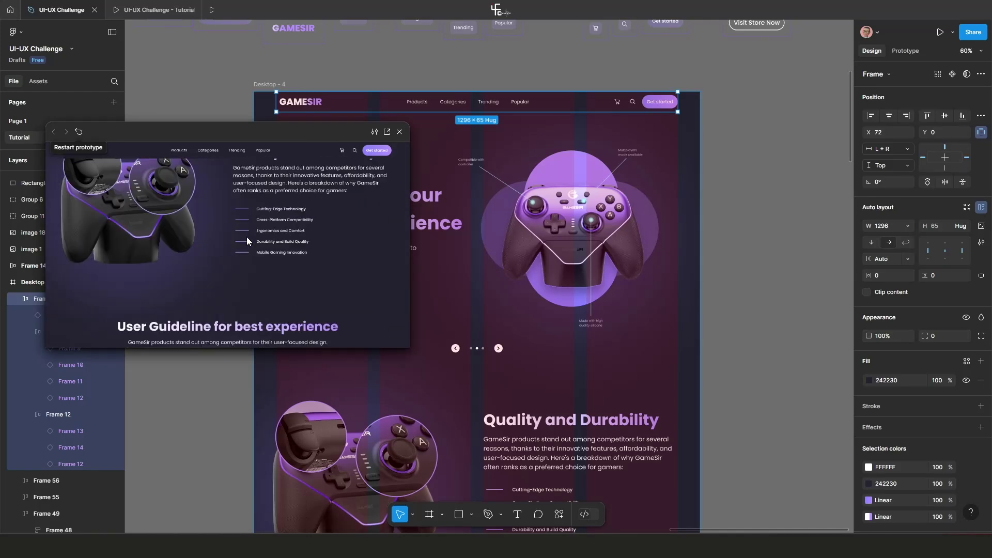
{"action": "scroll", "coordinate": [231, 239], "scroll_direction": "down", "scroll_amount": 2}
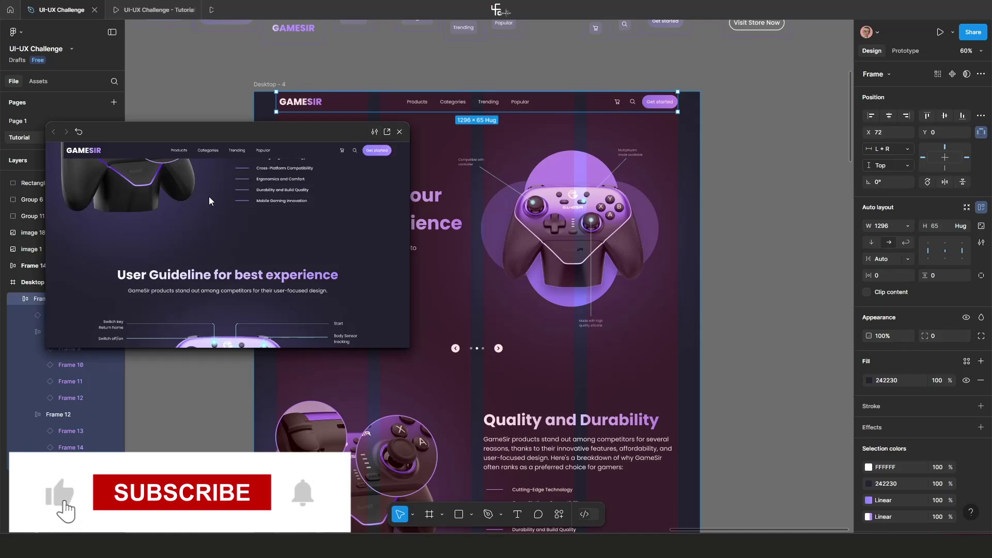
Open the prototype in its own tab and set its scaling to Fit width.
{"action": "left_click", "coordinate": [387, 132]}
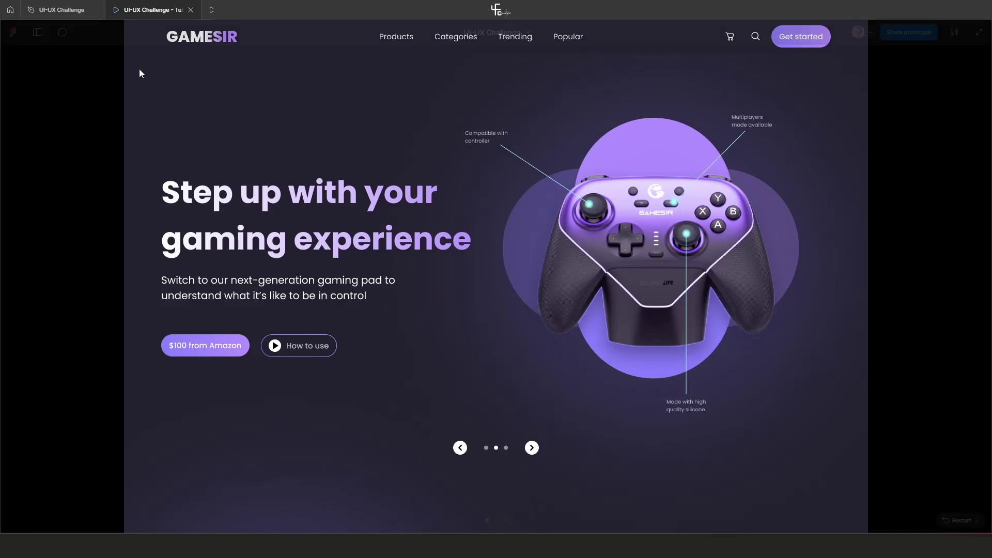
{"action": "scroll", "coordinate": [258, 112], "scroll_direction": "down", "scroll_amount": 3}
{"action": "scroll", "coordinate": [299, 117], "scroll_direction": "up", "scroll_amount": 3}
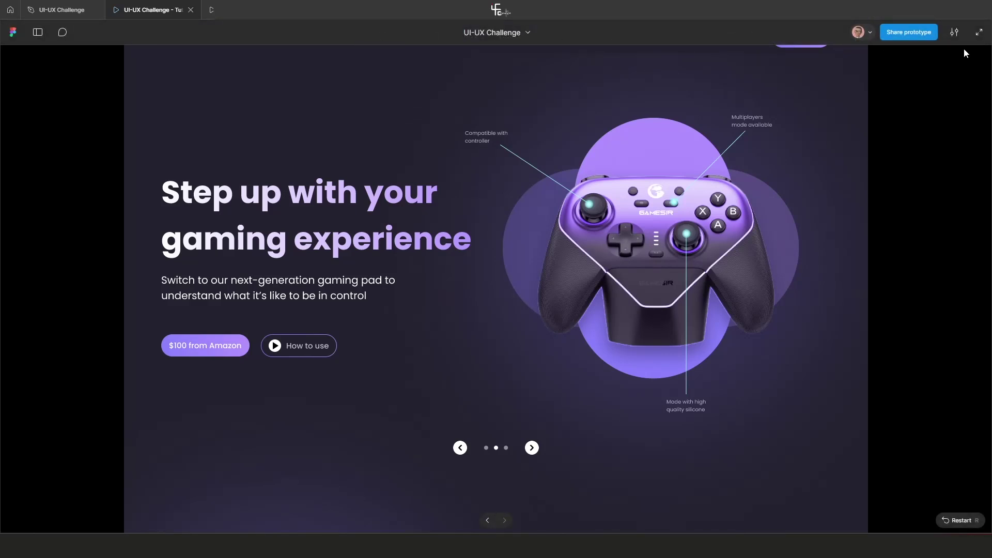
{"action": "left_click", "coordinate": [955, 33]}
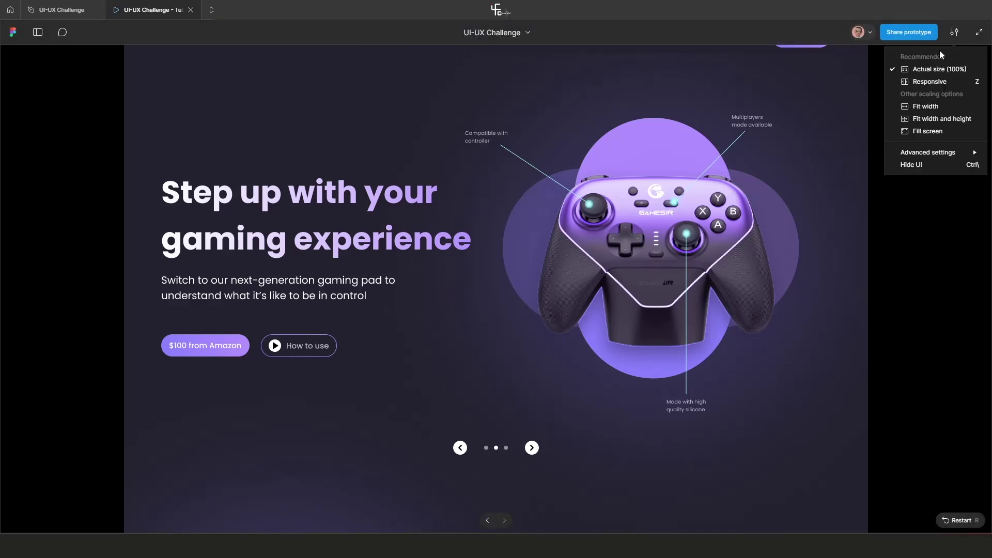
{"action": "left_click", "coordinate": [926, 105]}
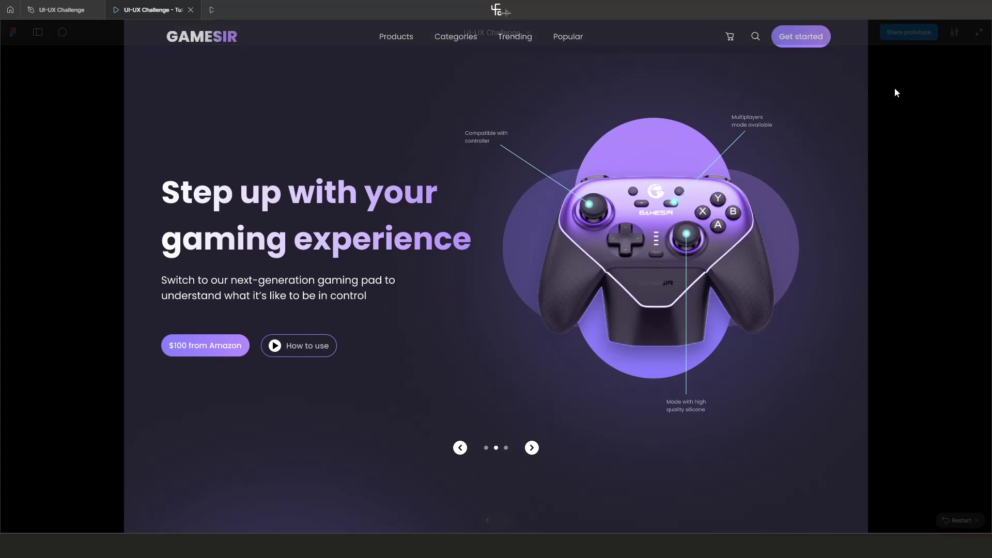
Scroll the full-size prototype down to the User Guideline section to check the sticky header, and open the scaling options.
{"action": "scroll", "coordinate": [548, 112], "scroll_direction": "down", "scroll_amount": 4}
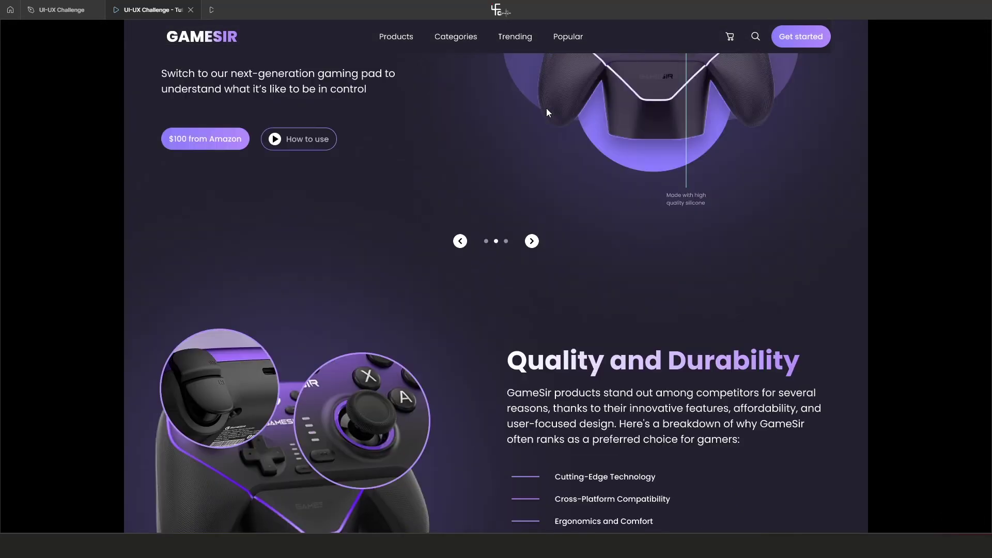
{"action": "scroll", "coordinate": [548, 112], "scroll_direction": "down", "scroll_amount": 6}
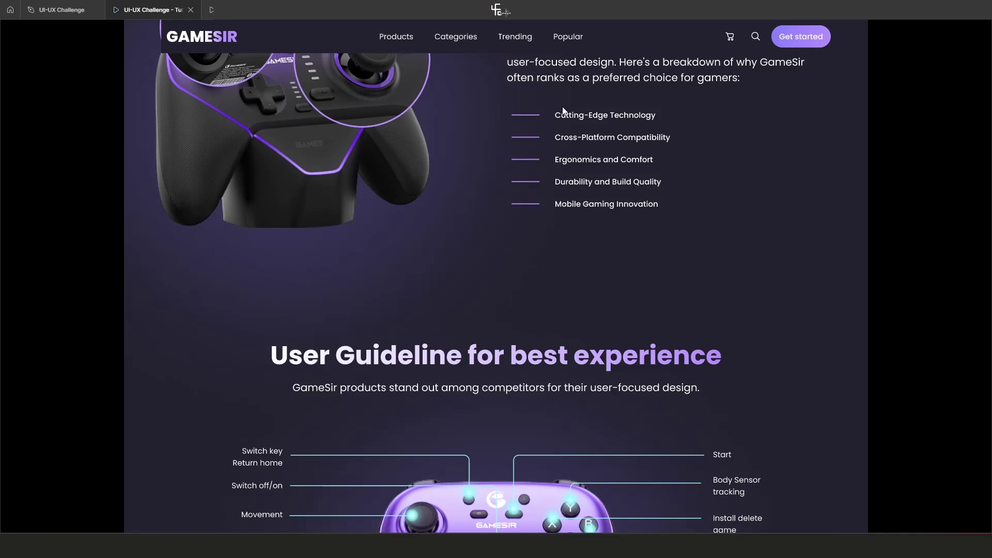
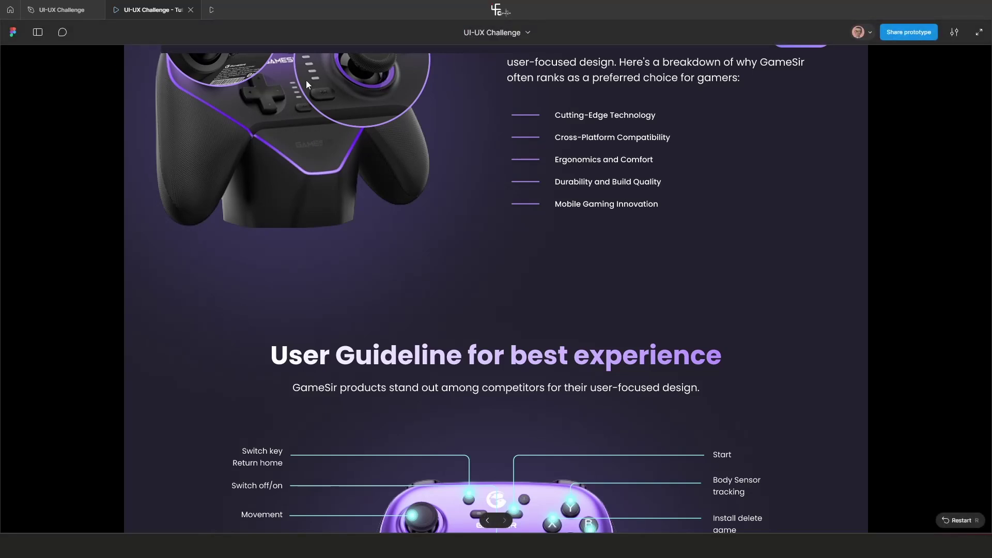
{"action": "left_click", "coordinate": [955, 32]}
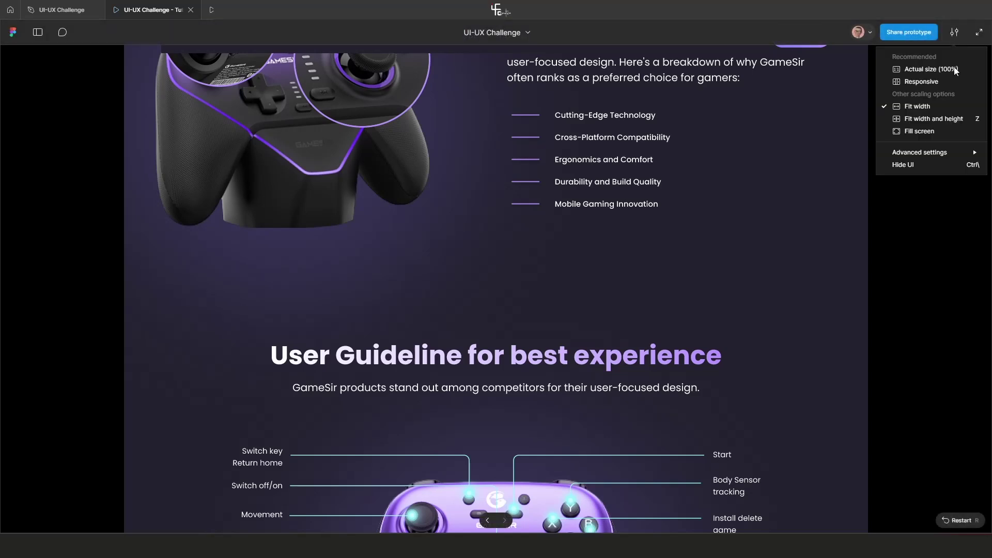
Hide the interface around the prototype preview so only the page design is shown.
{"action": "left_click", "coordinate": [940, 165]}
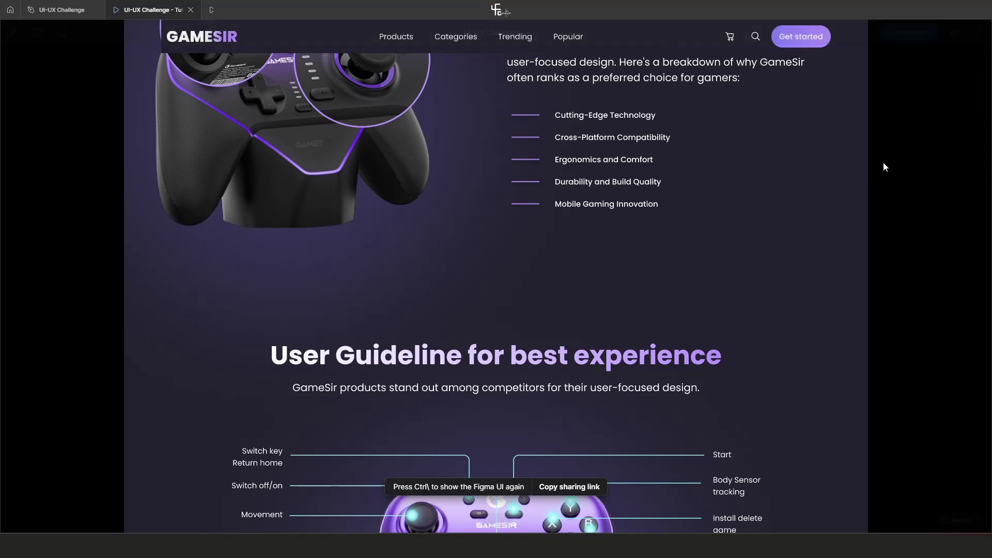
{"action": "scroll", "coordinate": [178, 48], "scroll_direction": "up", "scroll_amount": 2}
{"action": "scroll", "coordinate": [162, 67], "scroll_direction": "down", "scroll_amount": 2}
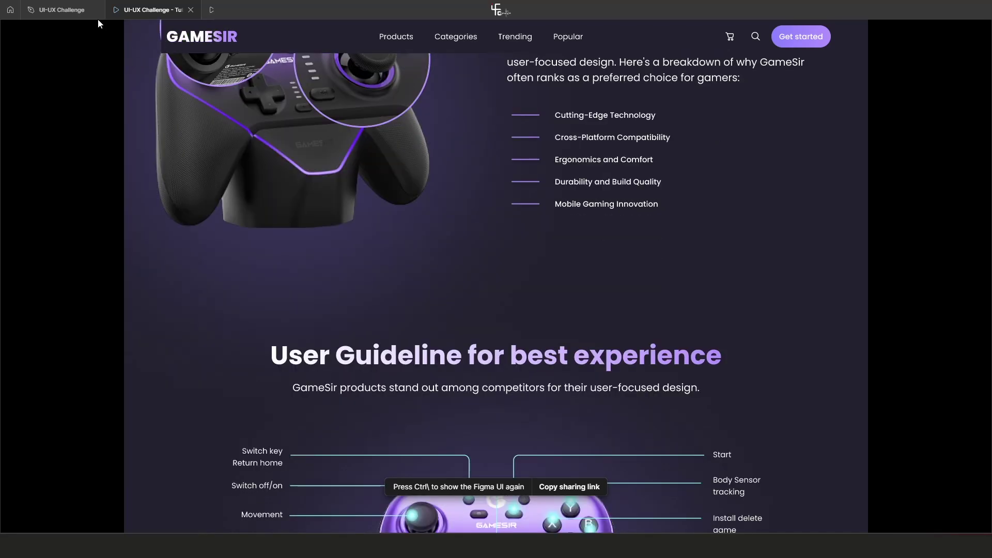
In the design file, stretch the navigation bar frame to both edges of Desktop - 4, at X 0 and 1440 wide.
{"action": "left_click", "coordinate": [64, 9]}
{"action": "scroll", "coordinate": [297, 127], "scroll_direction": "up", "scroll_amount": 5}
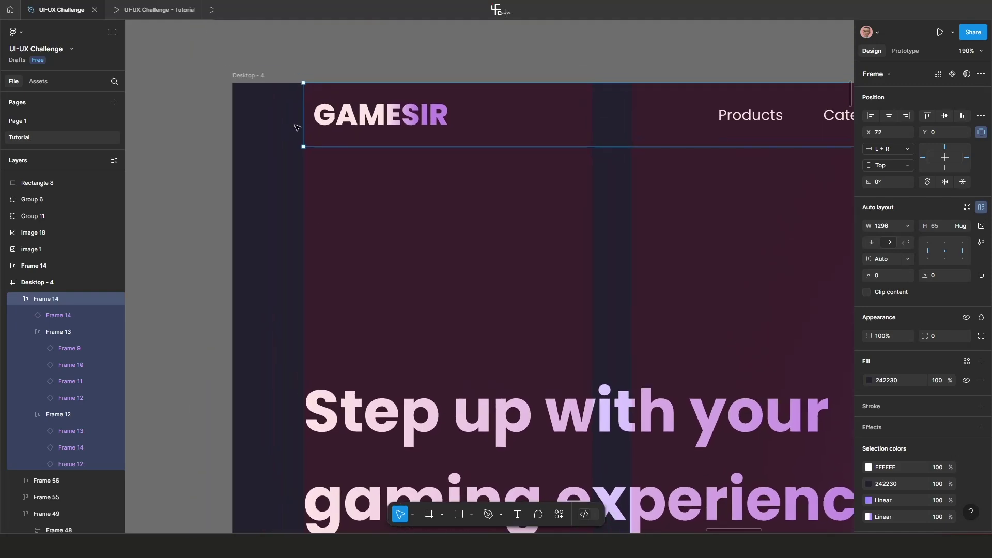
{"action": "scroll", "coordinate": [300, 132], "scroll_direction": "down", "scroll_amount": 10}
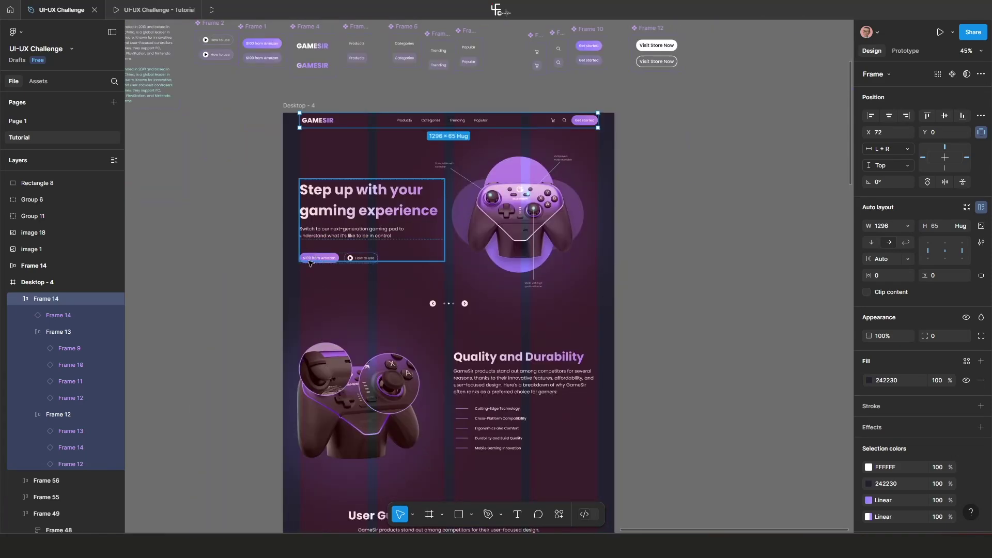
{"action": "scroll", "coordinate": [305, 408], "scroll_direction": "up", "scroll_amount": 3}
{"action": "scroll", "coordinate": [363, 375], "scroll_direction": "up", "scroll_amount": 2}
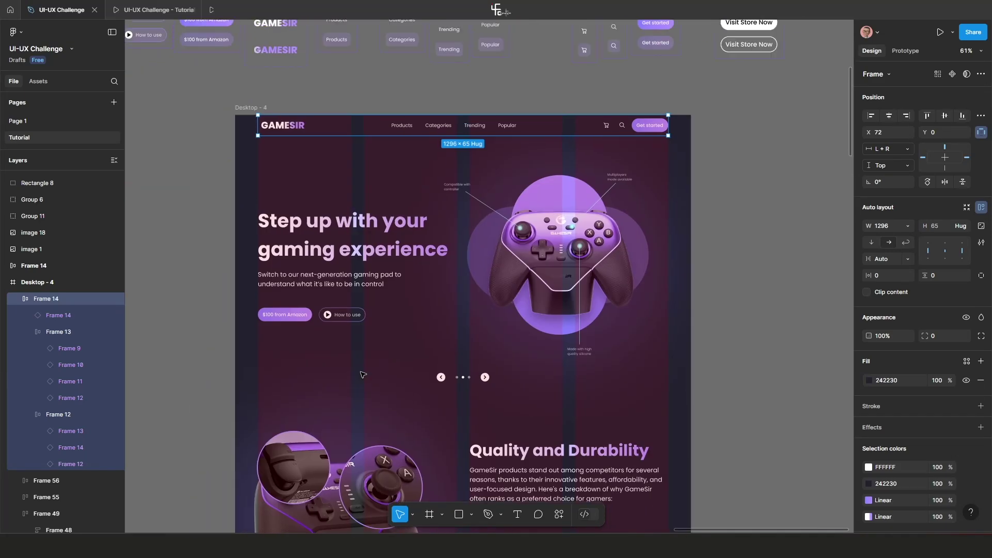
{"action": "scroll", "coordinate": [363, 375], "scroll_direction": "up", "scroll_amount": 3}
{"action": "scroll", "coordinate": [310, 336], "scroll_direction": "up", "scroll_amount": 3}
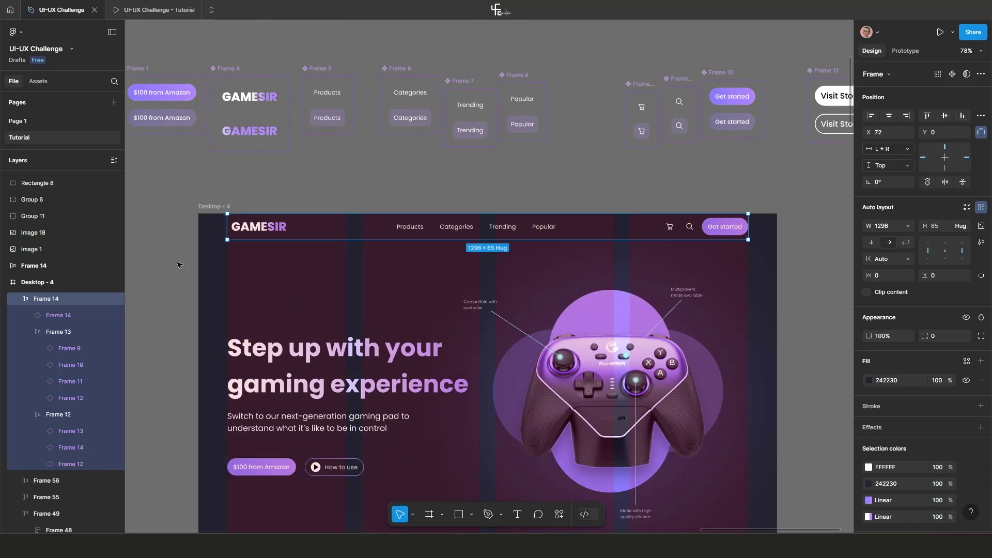
{"action": "left_click_drag", "start_coordinate": [214, 228], "coordinate": [198, 228]}
{"action": "scroll", "coordinate": [613, 252], "scroll_direction": "down", "scroll_amount": 3}
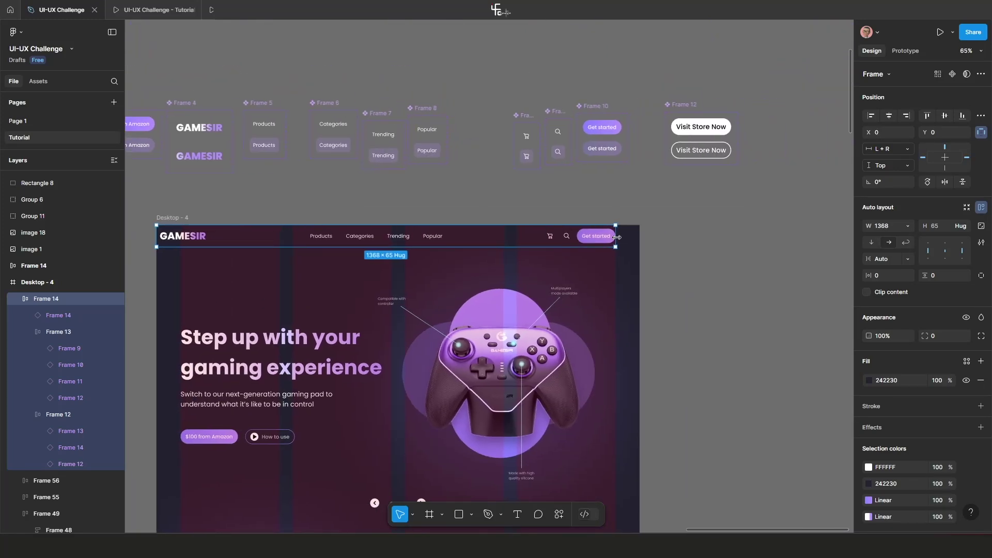
{"action": "left_click_drag", "start_coordinate": [617, 237], "coordinate": [640, 238]}
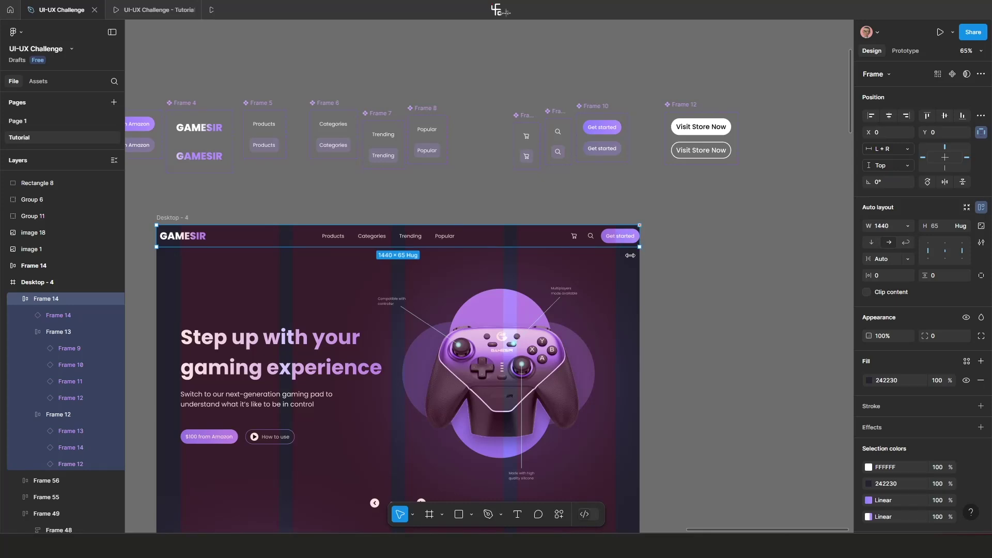
Check how the navigation bar's logo, links and button sit against the layout grid columns.
{"action": "scroll", "coordinate": [630, 256], "scroll_direction": "up", "scroll_amount": 3}
{"action": "scroll", "coordinate": [602, 279], "scroll_direction": "down", "scroll_amount": 1}
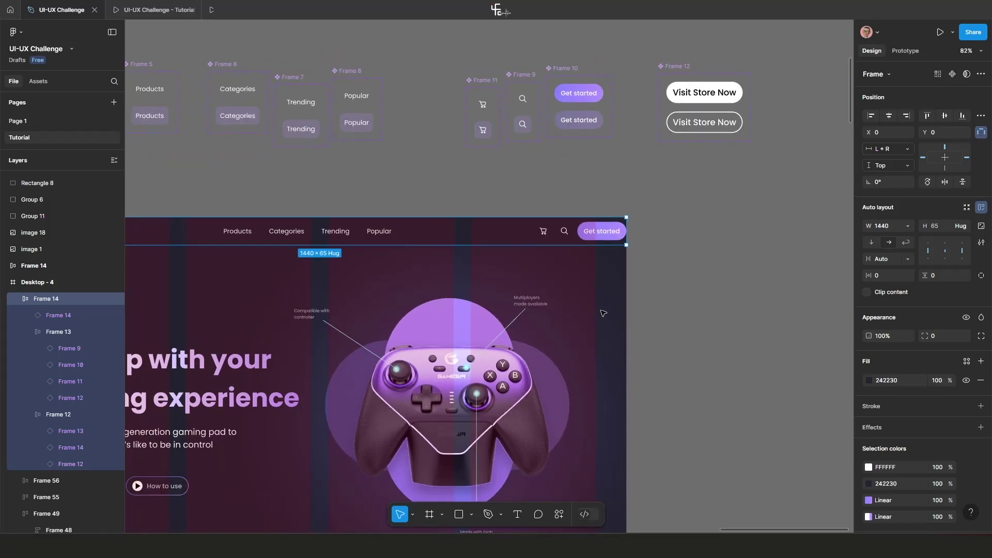
{"action": "scroll", "coordinate": [603, 314], "scroll_direction": "up", "scroll_amount": 3}
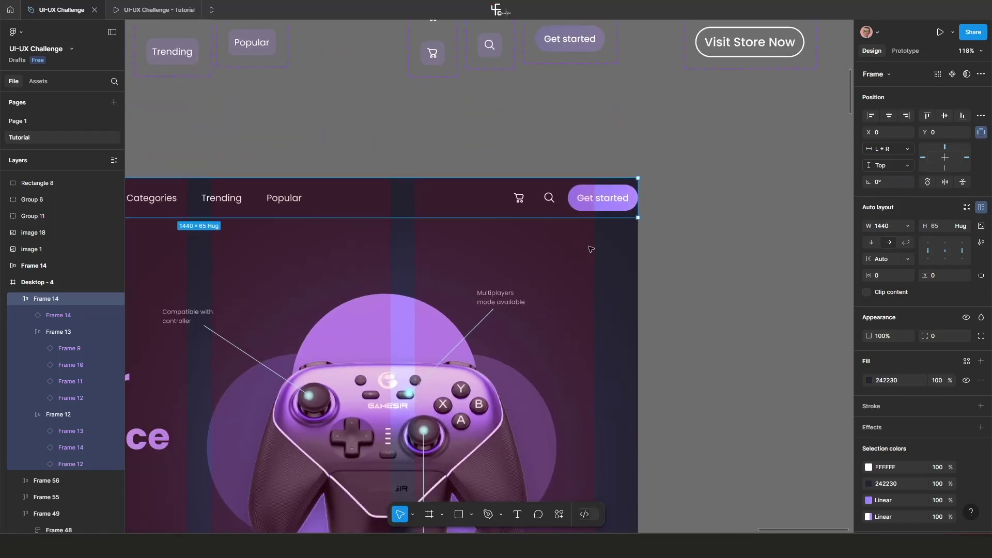
{"action": "scroll", "coordinate": [592, 329], "scroll_direction": "down", "scroll_amount": 3}
{"action": "scroll", "coordinate": [589, 310], "scroll_direction": "up", "scroll_amount": 4}
{"action": "scroll", "coordinate": [579, 279], "scroll_direction": "up", "scroll_amount": 2}
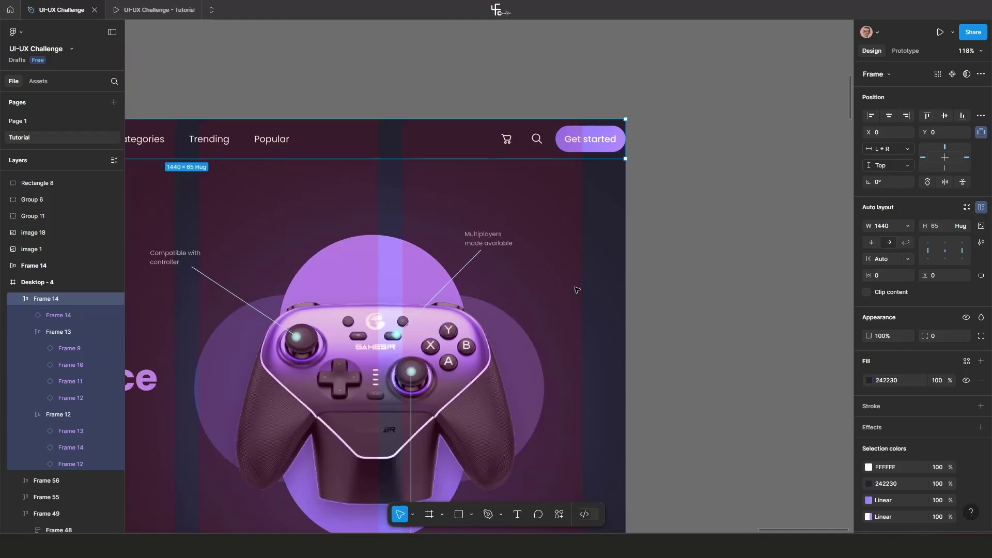
{"action": "key", "text": "shift+g"}
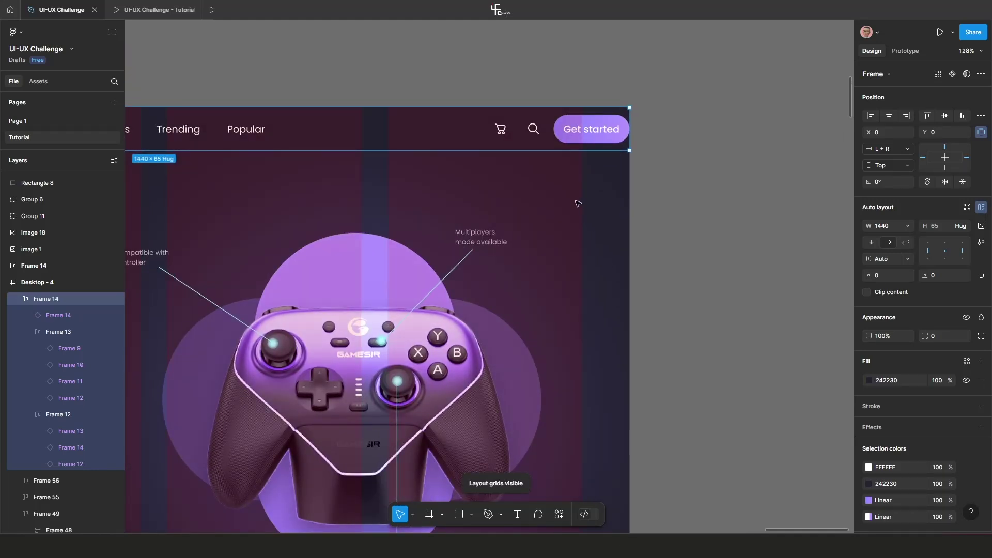
{"action": "scroll", "coordinate": [579, 212], "scroll_direction": "down", "scroll_amount": 5}
{"action": "scroll", "coordinate": [293, 290], "scroll_direction": "left", "scroll_amount": 2}
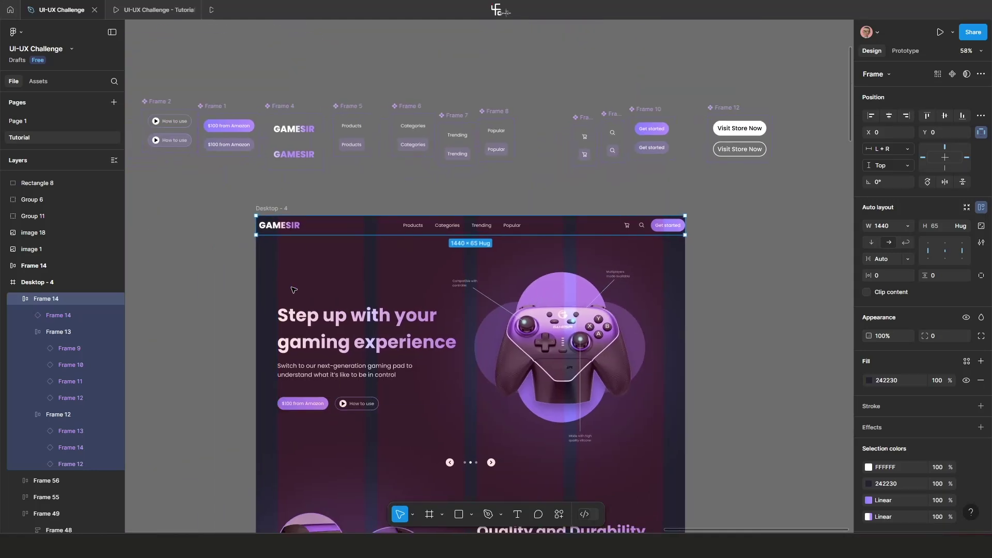
{"action": "scroll", "coordinate": [294, 290], "scroll_direction": "up", "scroll_amount": 3}
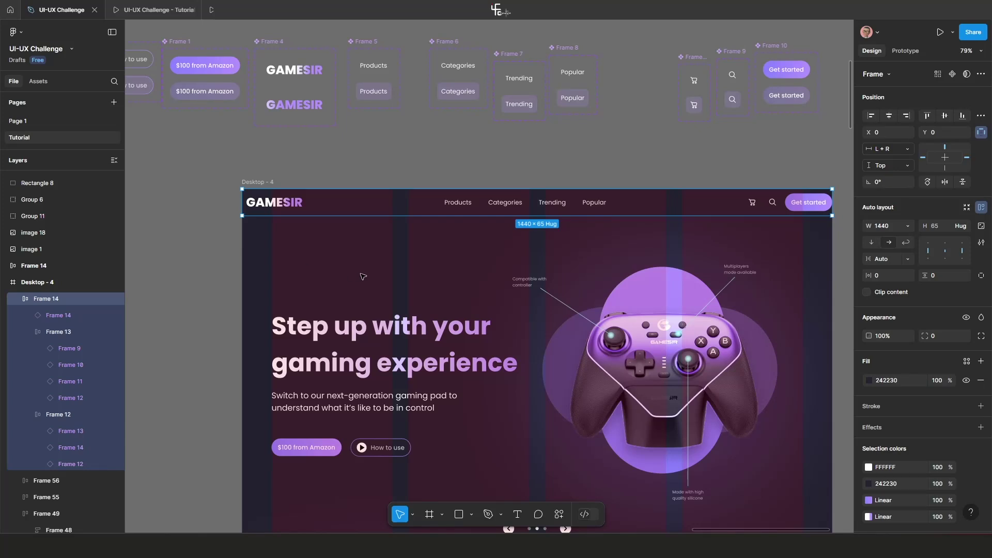
{"action": "scroll", "coordinate": [399, 283], "scroll_direction": "down", "scroll_amount": 2}
{"action": "scroll", "coordinate": [361, 259], "scroll_direction": "right", "scroll_amount": 3}
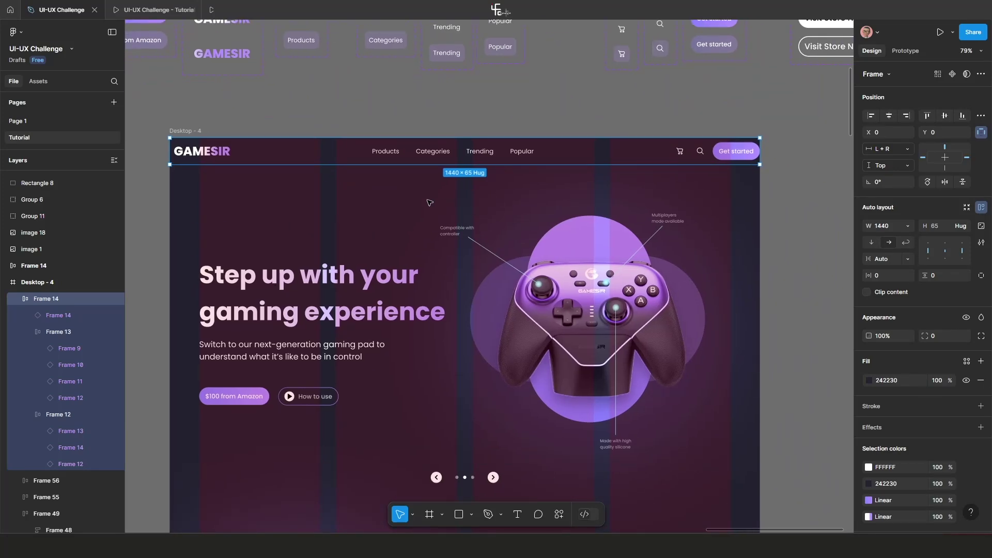
{"action": "scroll", "coordinate": [322, 221], "scroll_direction": "left", "scroll_amount": 3}
Set the horizontal padding of the navigation bar frame to 72.
{"action": "left_click", "coordinate": [271, 130]}
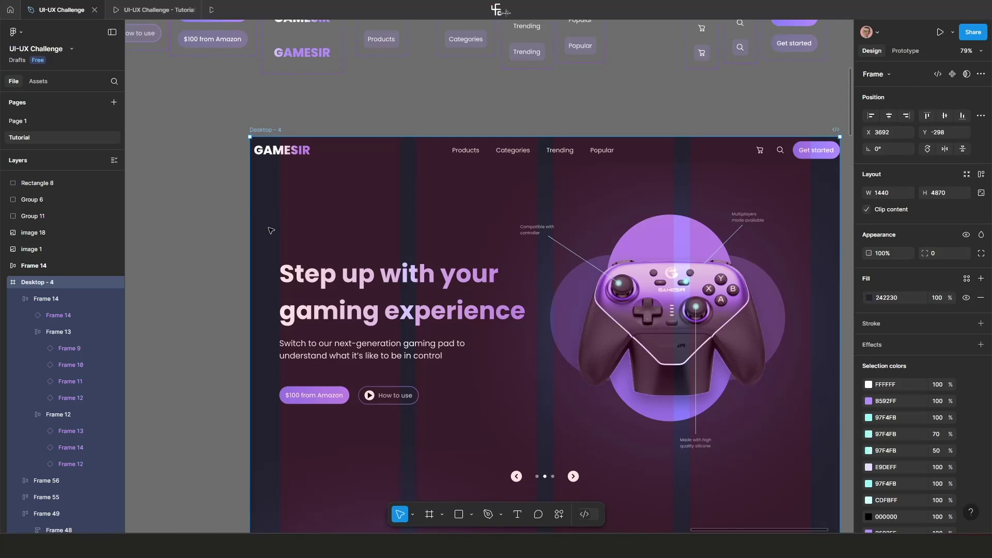
{"action": "scroll", "coordinate": [264, 186], "scroll_direction": "down", "scroll_amount": 3}
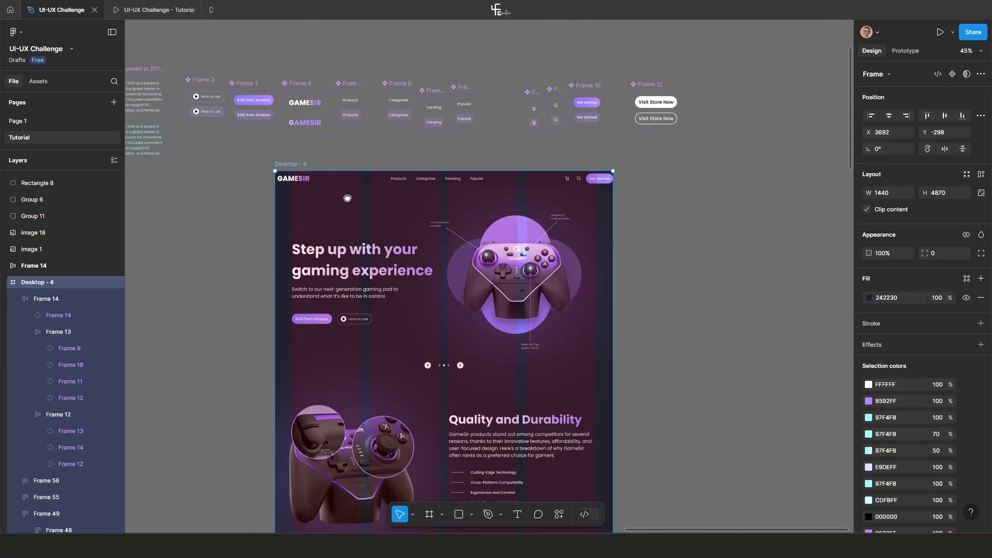
{"action": "scroll", "coordinate": [341, 209], "scroll_direction": "up", "scroll_amount": 2}
{"action": "scroll", "coordinate": [341, 208], "scroll_direction": "up", "scroll_amount": 2}
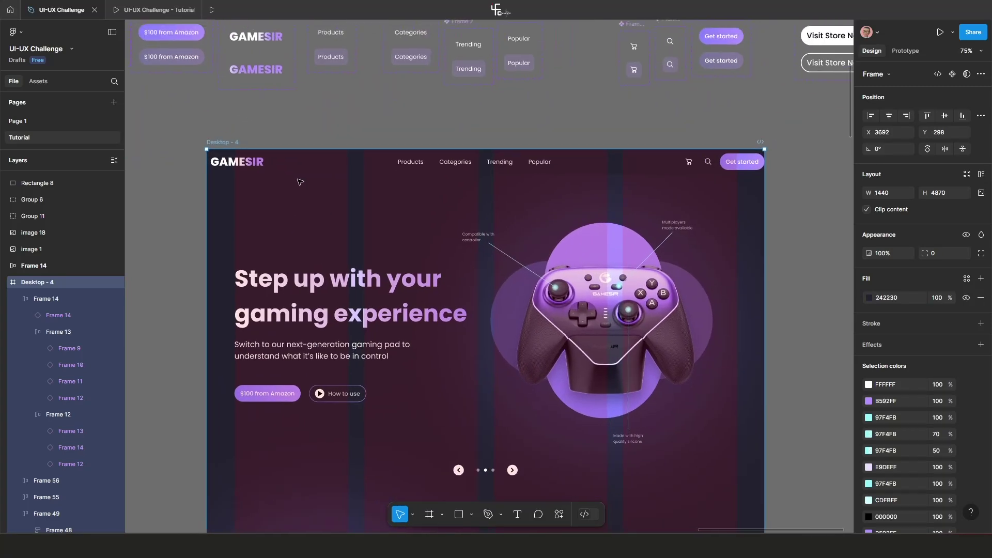
{"action": "left_click", "coordinate": [299, 164]}
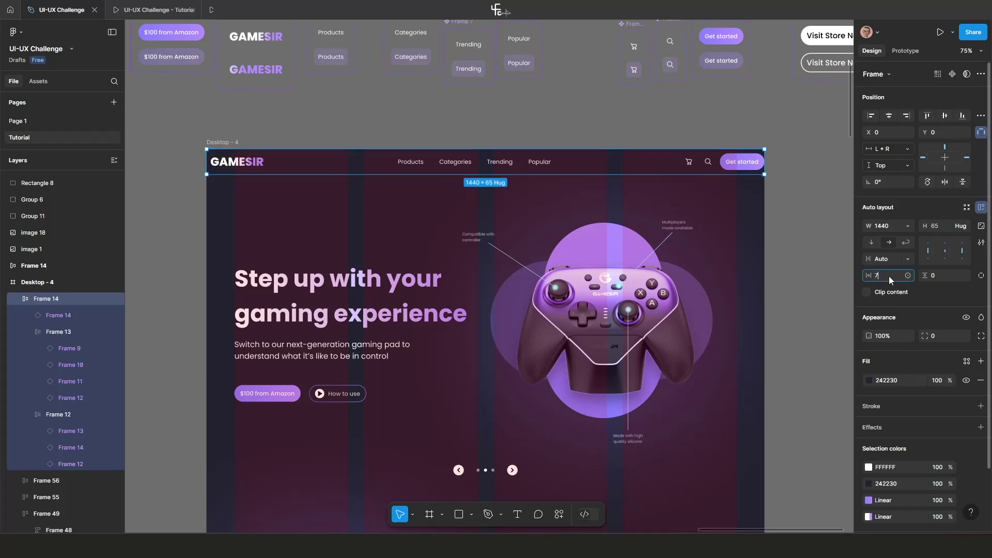
{"action": "key", "text": "Return"}
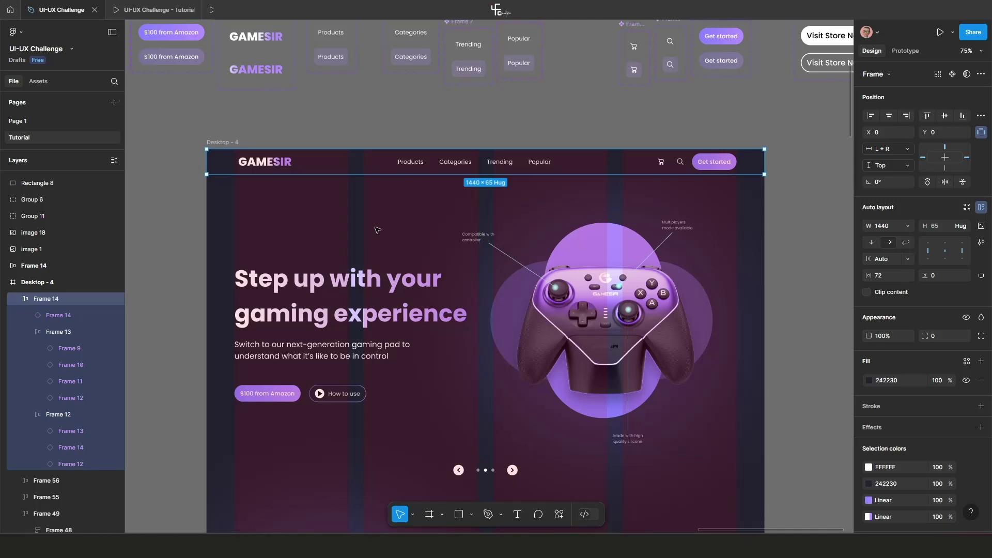
{"action": "scroll", "coordinate": [220, 200], "scroll_direction": "up", "scroll_amount": 3}
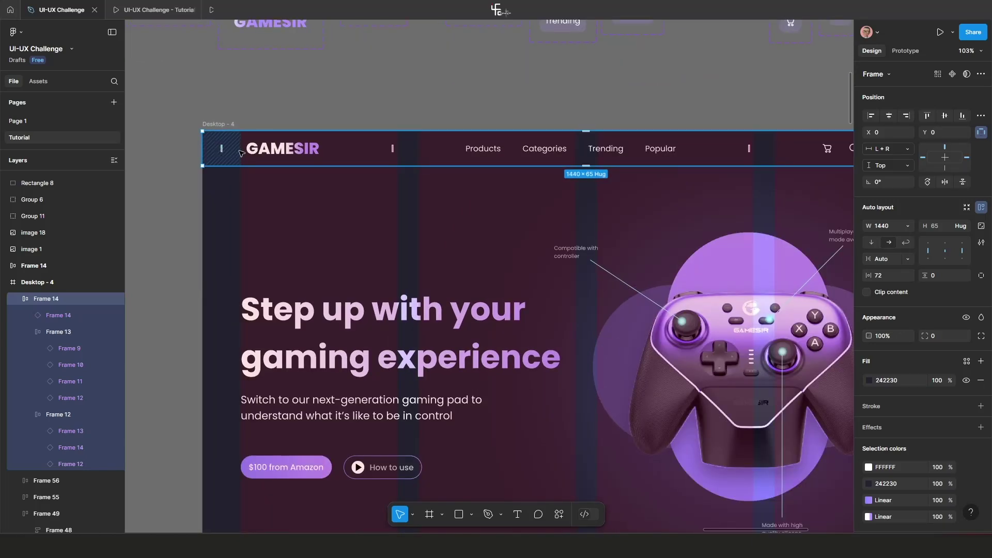
{"action": "scroll", "coordinate": [344, 226], "scroll_direction": "down", "scroll_amount": 5}
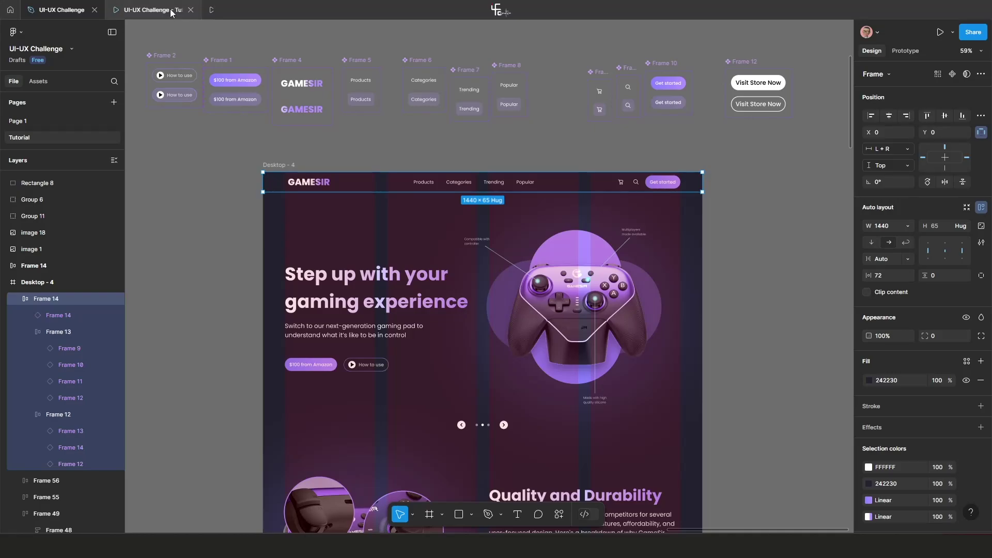
Preview the page in the prototype and check the fixed navigation bar while moving through the hero and Quality and Durability sections.
{"action": "left_click", "coordinate": [155, 10]}
{"action": "scroll", "coordinate": [306, 141], "scroll_direction": "up", "scroll_amount": 3}
{"action": "scroll", "coordinate": [207, 116], "scroll_direction": "up", "scroll_amount": 3}
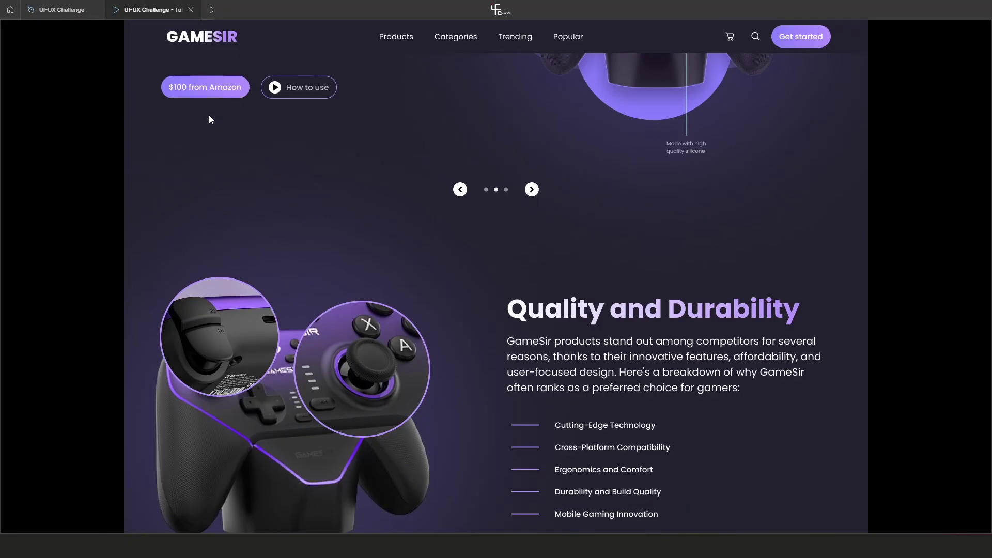
{"action": "scroll", "coordinate": [209, 115], "scroll_direction": "down", "scroll_amount": 7}
{"action": "scroll", "coordinate": [263, 120], "scroll_direction": "up", "scroll_amount": 6}
{"action": "scroll", "coordinate": [262, 121], "scroll_direction": "up", "scroll_amount": 3}
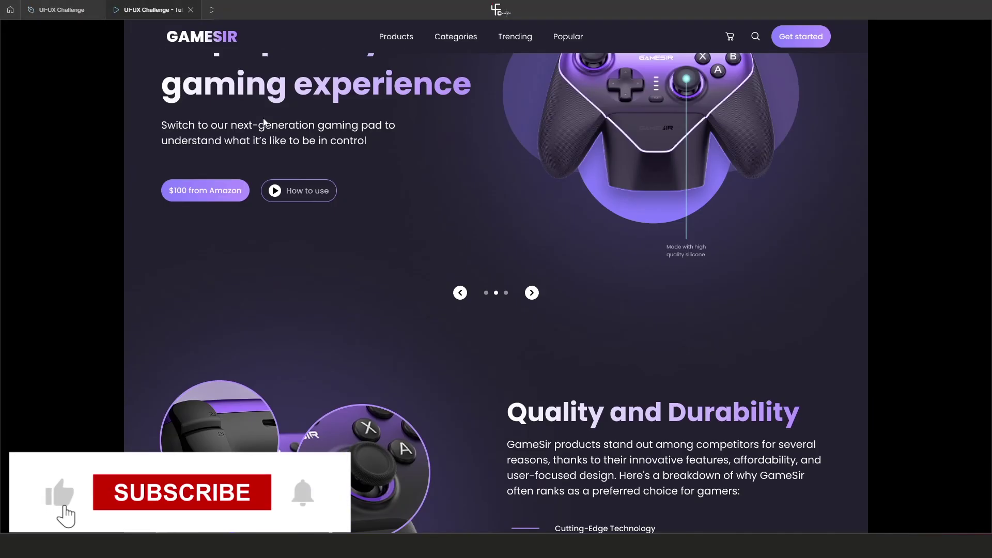
{"action": "scroll", "coordinate": [263, 118], "scroll_direction": "down", "scroll_amount": 3}
{"action": "scroll", "coordinate": [207, 95], "scroll_direction": "up", "scroll_amount": 2}
{"action": "scroll", "coordinate": [254, 82], "scroll_direction": "up", "scroll_amount": 3}
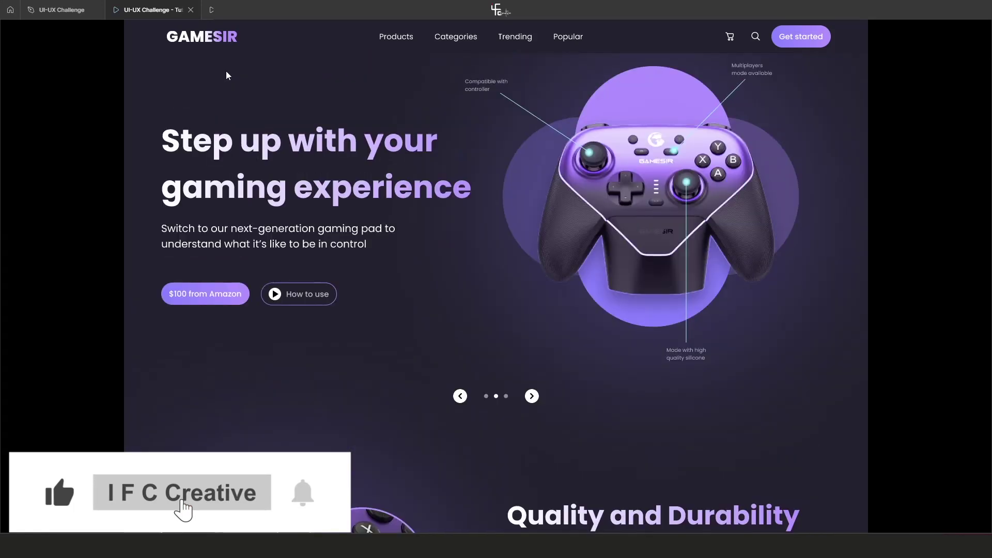
{"action": "scroll", "coordinate": [240, 89], "scroll_direction": "down", "scroll_amount": 4}
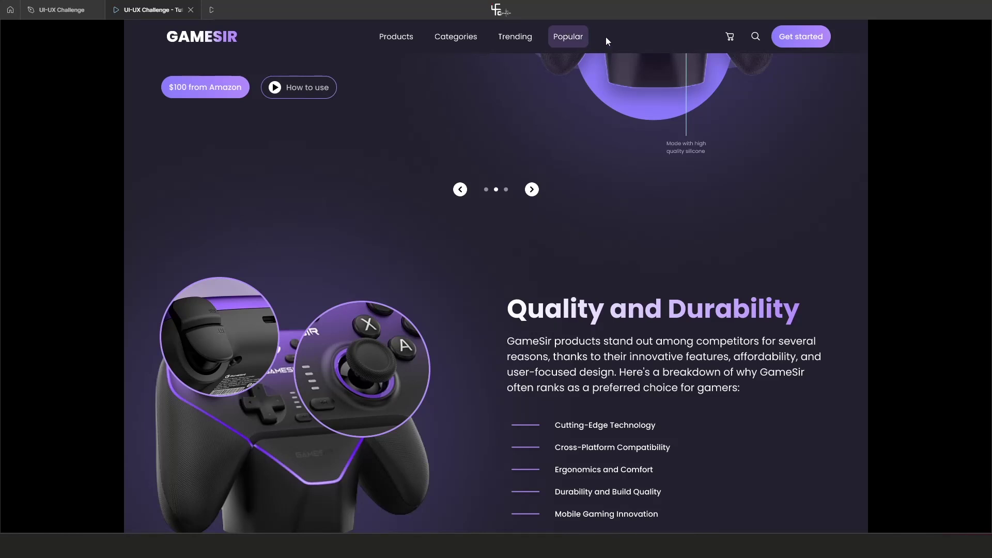
{"action": "scroll", "coordinate": [477, 158], "scroll_direction": "up", "scroll_amount": 5}
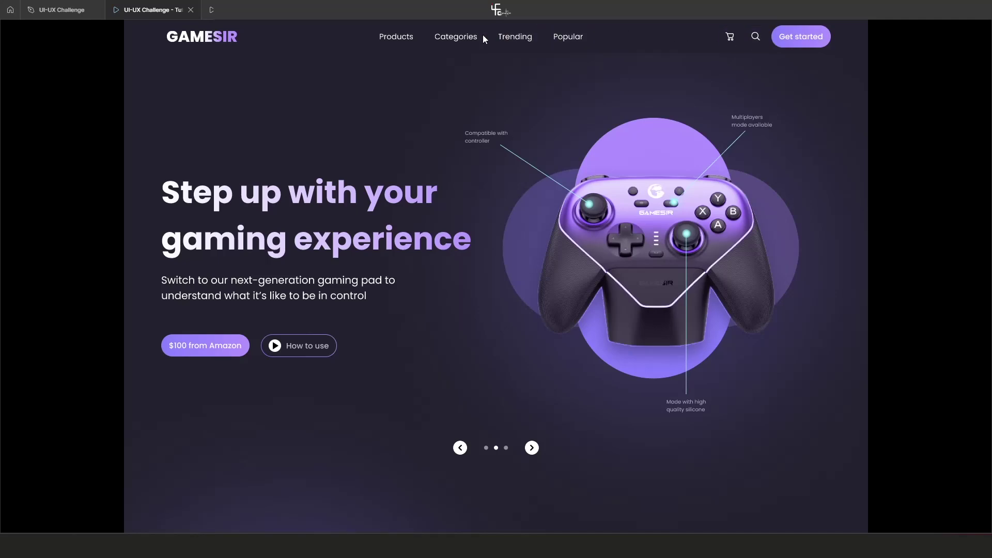
Back in the design file, duplicate the Desktop - 4 frame and place the copy beside the original at X 5171.
{"action": "left_click", "coordinate": [57, 10]}
{"action": "scroll", "coordinate": [226, 230], "scroll_direction": "down", "scroll_amount": 5}
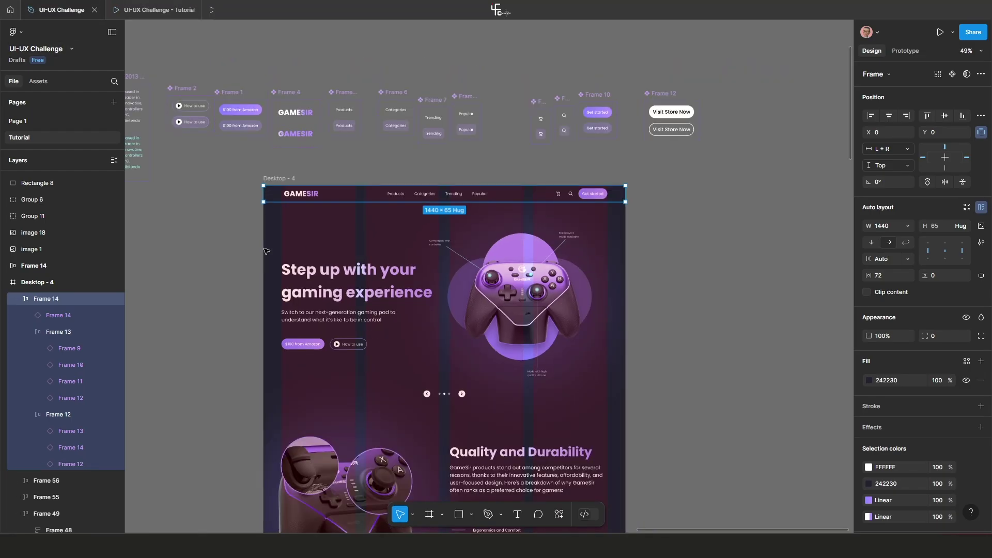
{"action": "scroll", "coordinate": [423, 243], "scroll_direction": "up", "scroll_amount": 2}
{"action": "scroll", "coordinate": [452, 221], "scroll_direction": "down", "scroll_amount": 3}
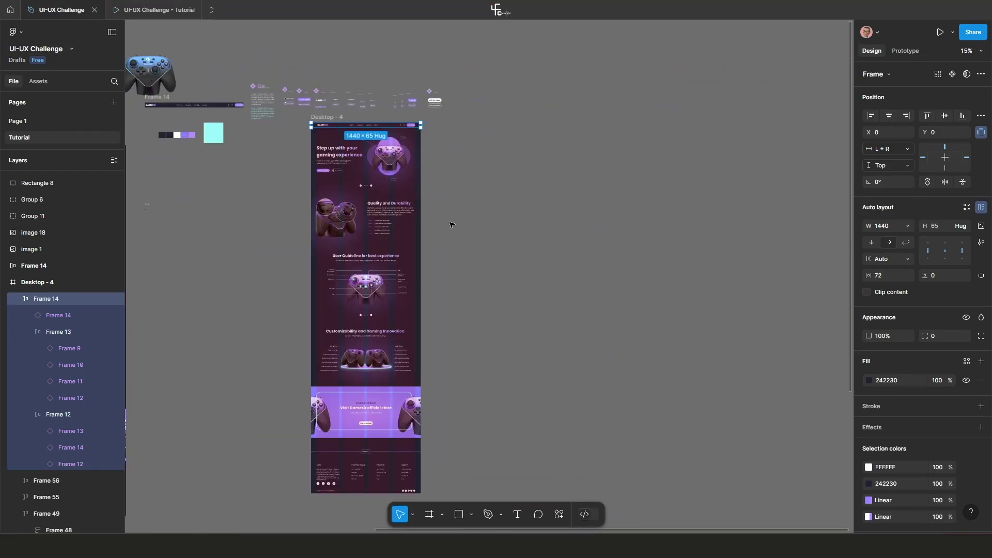
{"action": "scroll", "coordinate": [446, 215], "scroll_direction": "up", "scroll_amount": 3}
{"action": "scroll", "coordinate": [447, 221], "scroll_direction": "up", "scroll_amount": 3}
{"action": "left_click", "coordinate": [434, 179]}
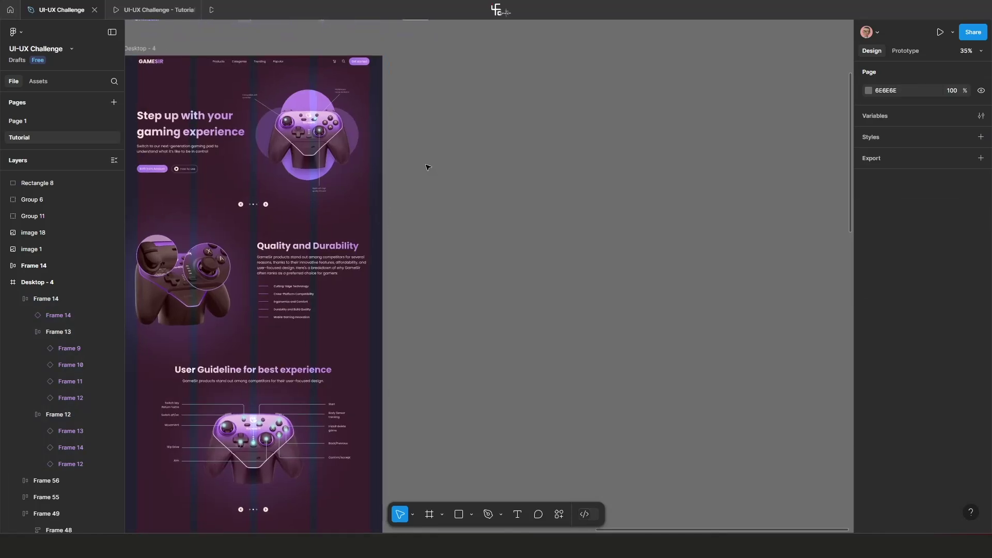
{"action": "scroll", "coordinate": [460, 224], "scroll_direction": "down", "scroll_amount": 2}
{"action": "left_click", "coordinate": [226, 118]}
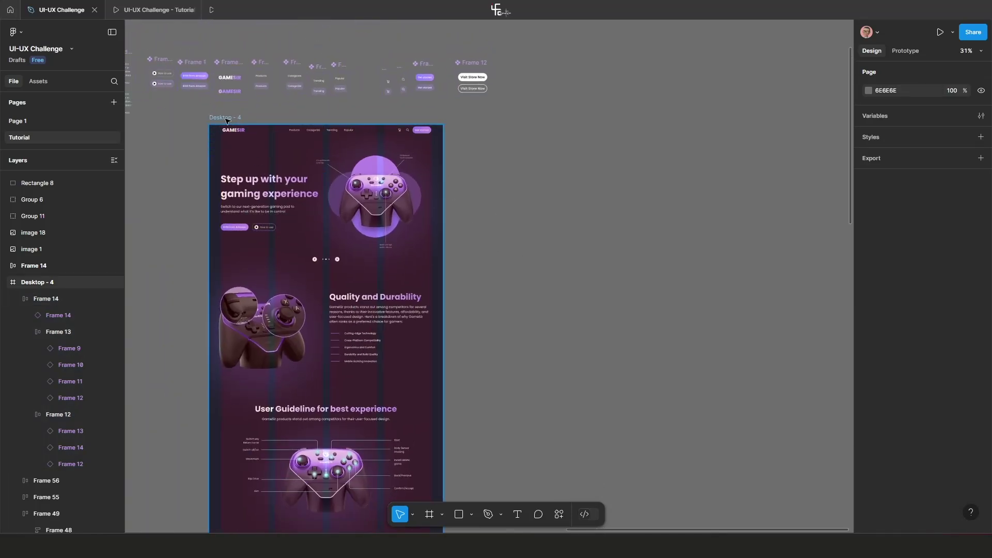
{"action": "left_click", "coordinate": [225, 118]}
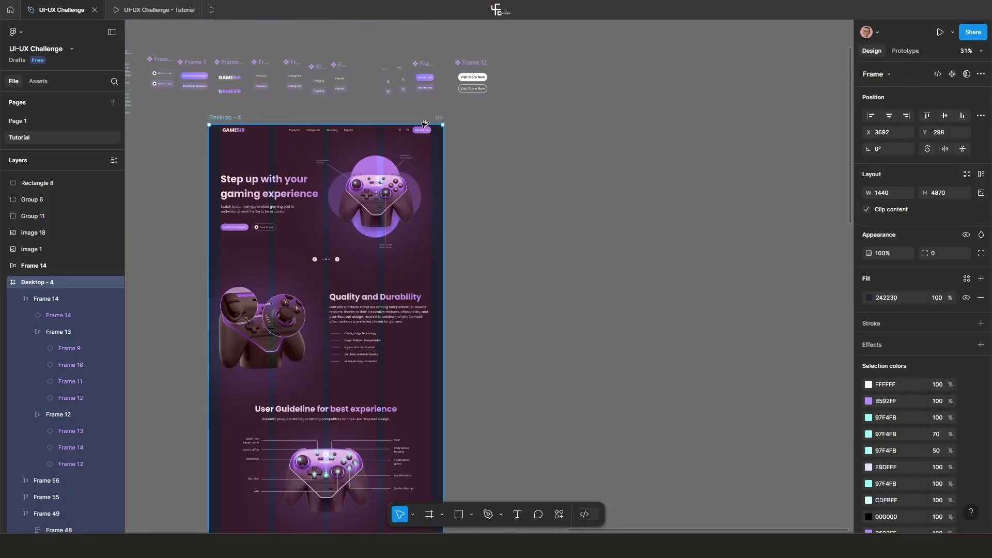
{"action": "key", "text": "ctrl+d"}
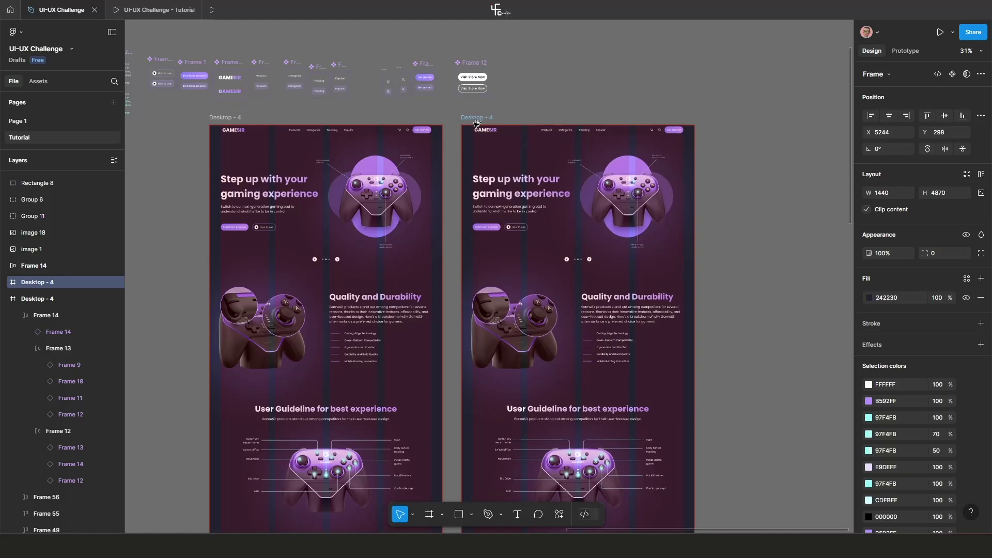
{"action": "left_click_drag", "start_coordinate": [476, 123], "coordinate": [464, 123]}
{"action": "scroll", "coordinate": [488, 227], "scroll_direction": "down", "scroll_amount": 2}
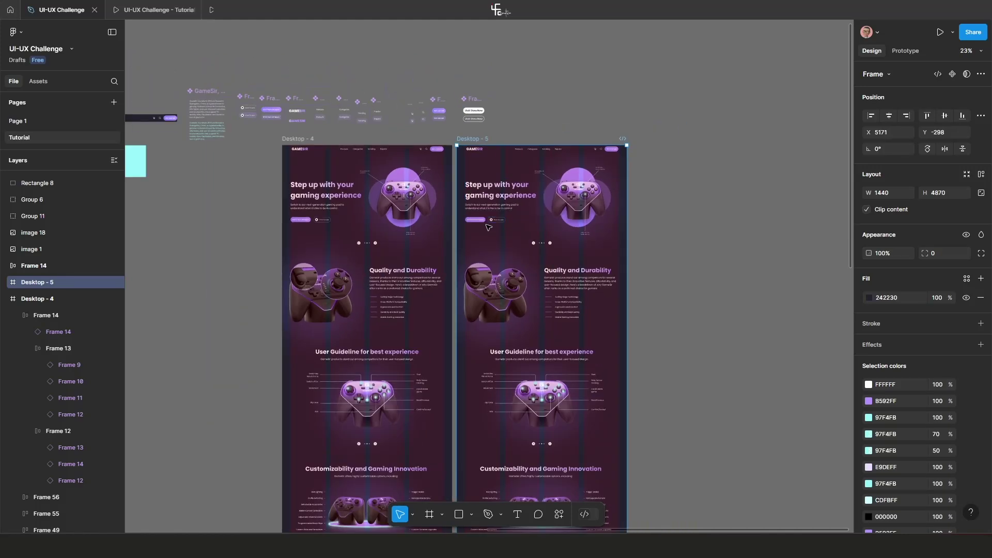
{"action": "scroll", "coordinate": [434, 176], "scroll_direction": "right", "scroll_amount": 3}
{"action": "scroll", "coordinate": [403, 145], "scroll_direction": "down", "scroll_amount": 1}
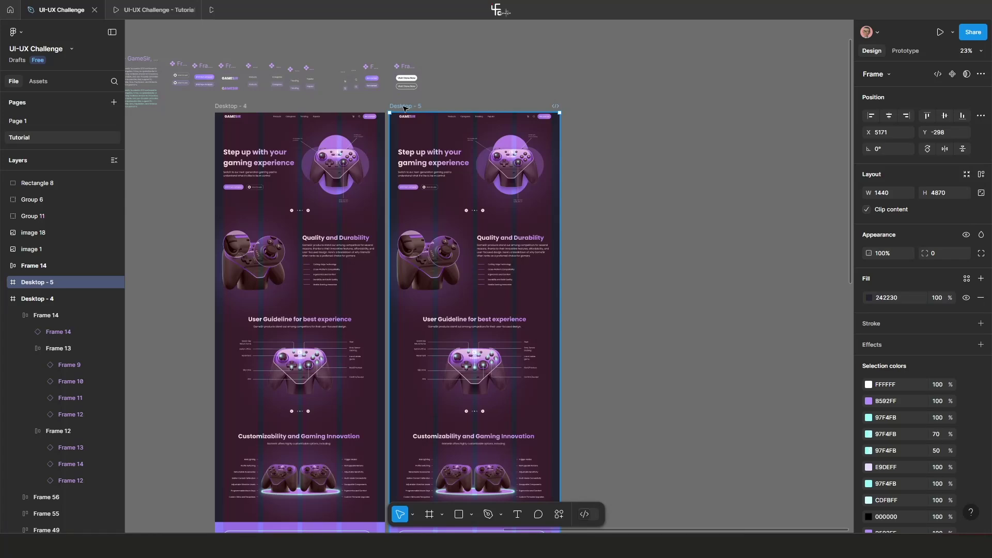
Duplicate the copied desktop frame three more times at the same spacing to form a row up to Desktop - 8.
{"action": "key", "text": "ctrl+d"}
{"action": "key", "text": "ctrl+d"}
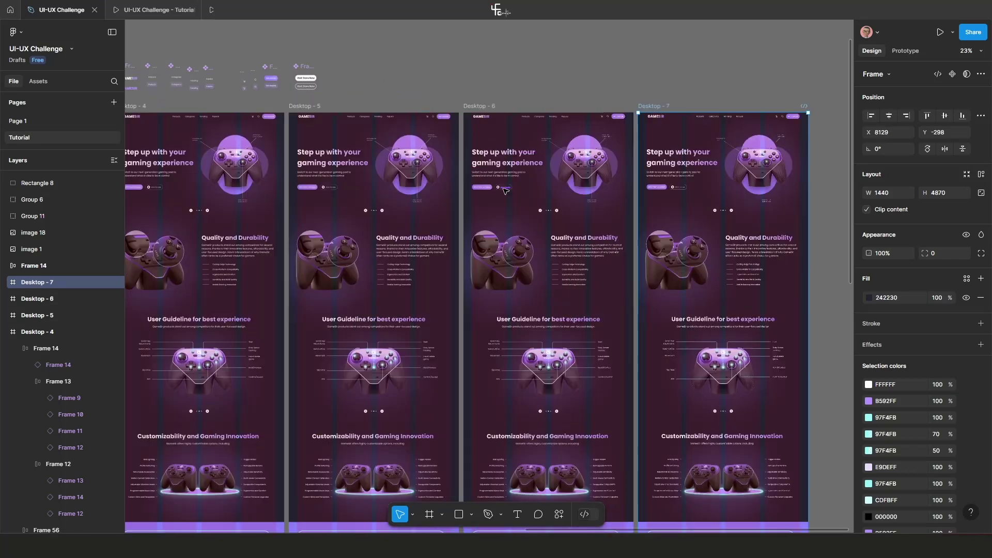
{"action": "key", "text": "ctrl+d"}
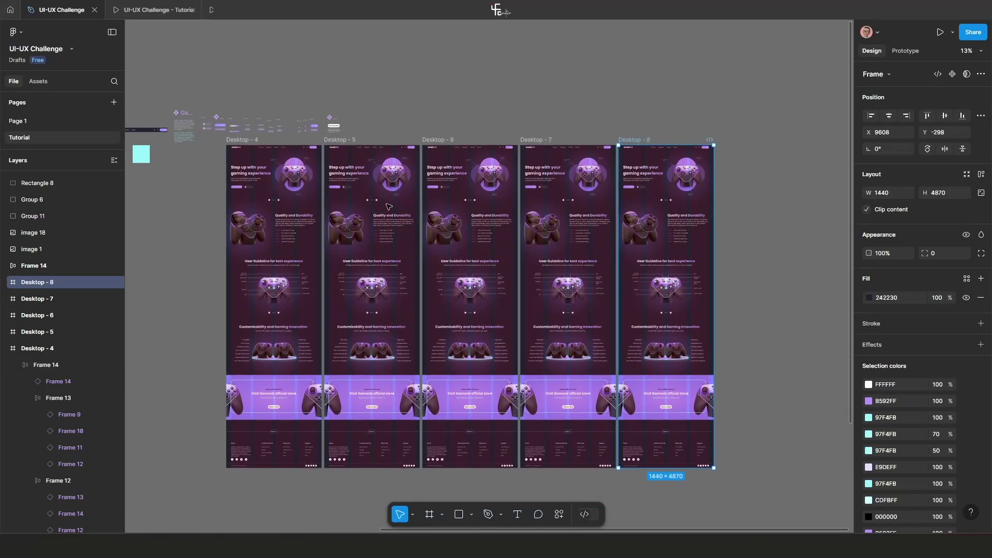
{"action": "scroll", "coordinate": [346, 198], "scroll_direction": "up", "scroll_amount": 1}
{"action": "left_click_drag", "start_coordinate": [346, 197], "coordinate": [466, 181]}
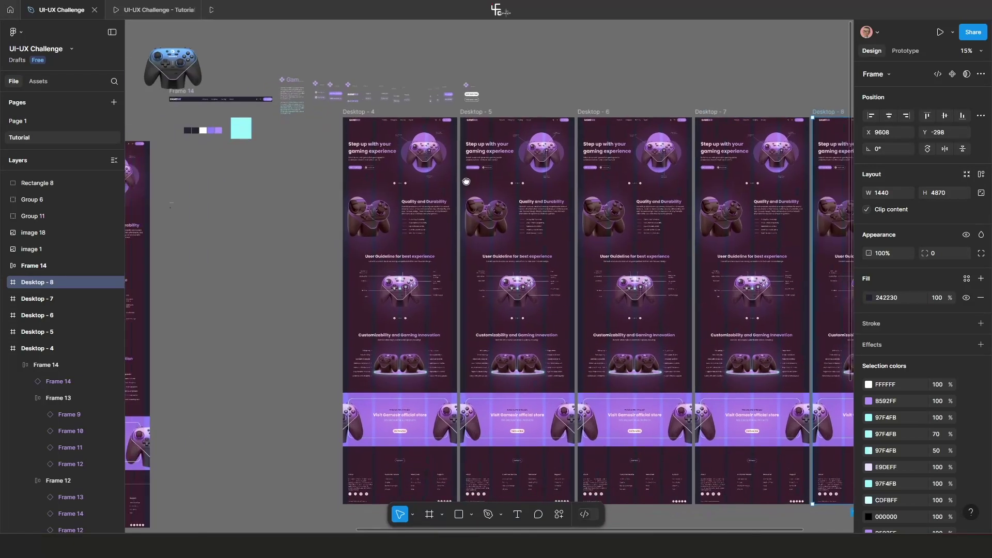
{"action": "scroll", "coordinate": [356, 205], "scroll_direction": "down", "scroll_amount": 3}
{"action": "left_click_drag", "start_coordinate": [351, 207], "coordinate": [376, 191]}
{"action": "scroll", "coordinate": [375, 191], "scroll_direction": "up", "scroll_amount": 3}
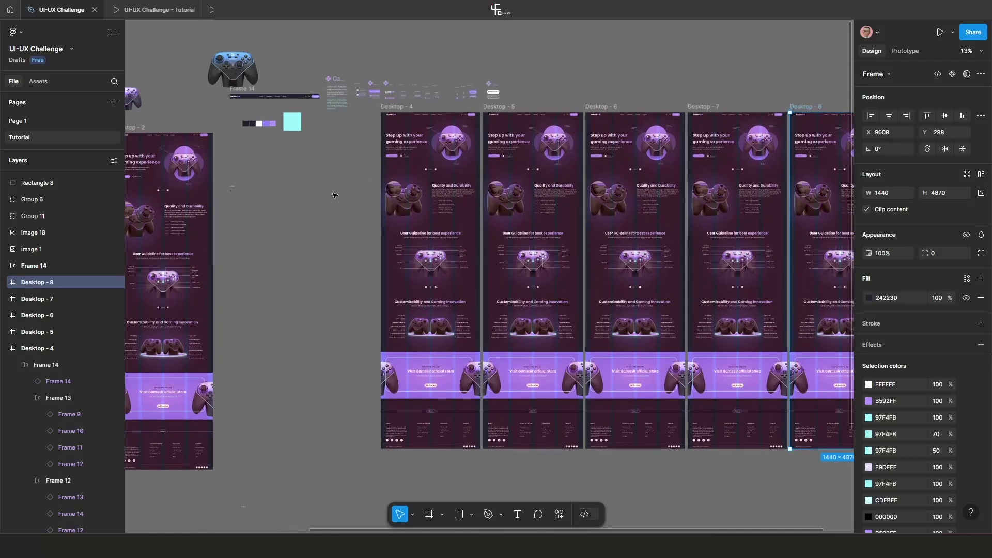
{"action": "key", "text": "Escape"}
Shorten the Desktop - 4 frame from its bottom edge to a height of about 1022 so it mainly holds the hero section.
{"action": "scroll", "coordinate": [397, 143], "scroll_direction": "up", "scroll_amount": 1}
{"action": "left_click", "coordinate": [394, 123]}
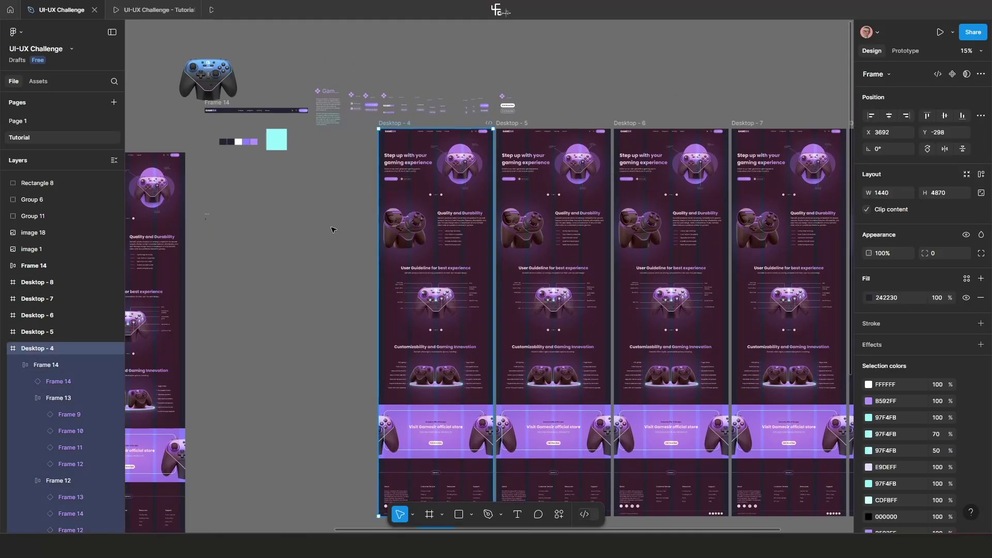
{"action": "scroll", "coordinate": [361, 207], "scroll_direction": "down", "scroll_amount": 1}
{"action": "scroll", "coordinate": [345, 256], "scroll_direction": "down", "scroll_amount": 2}
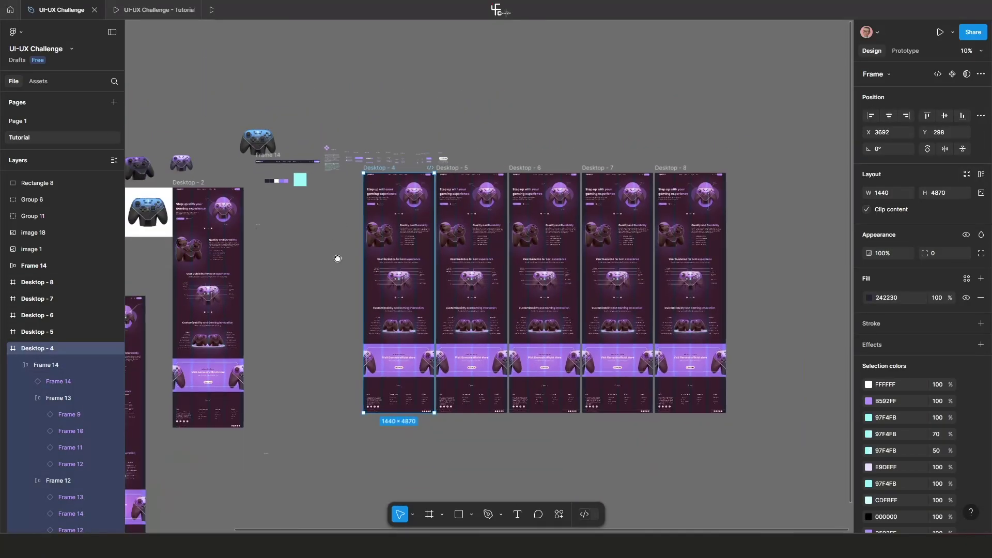
{"action": "scroll", "coordinate": [336, 257], "scroll_direction": "down", "scroll_amount": 2}
{"action": "left_click_drag", "start_coordinate": [429, 357], "coordinate": [421, 177]}
{"action": "scroll", "coordinate": [436, 218], "scroll_direction": "up", "scroll_amount": 3}
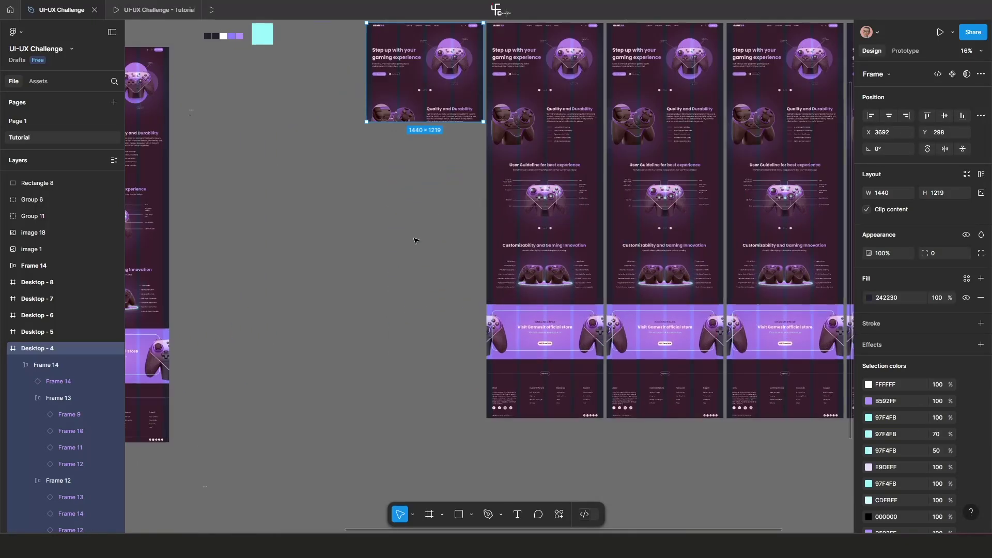
{"action": "scroll", "coordinate": [416, 241], "scroll_direction": "up", "scroll_amount": 3}
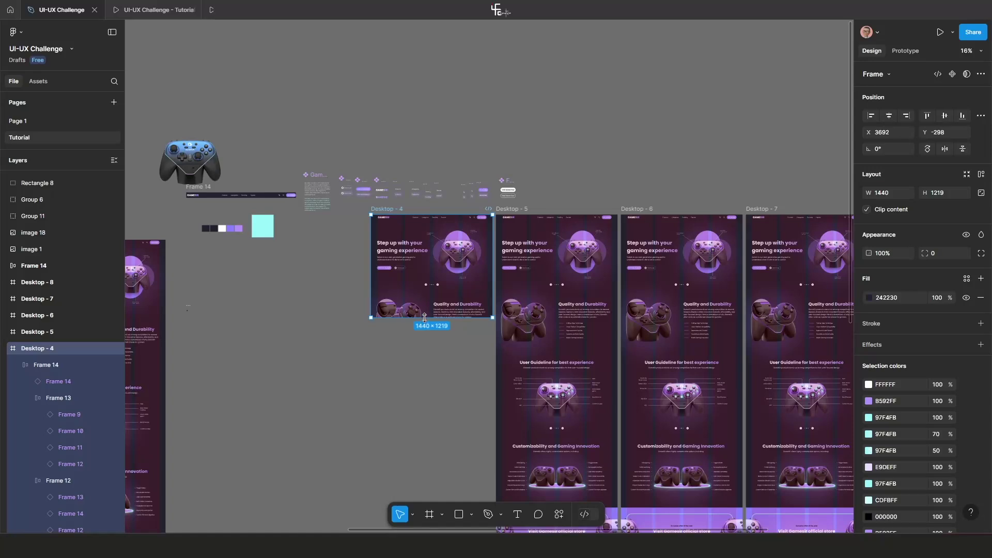
{"action": "left_click_drag", "start_coordinate": [425, 317], "coordinate": [424, 301]}
{"action": "scroll", "coordinate": [450, 355], "scroll_direction": "down", "scroll_amount": 5}
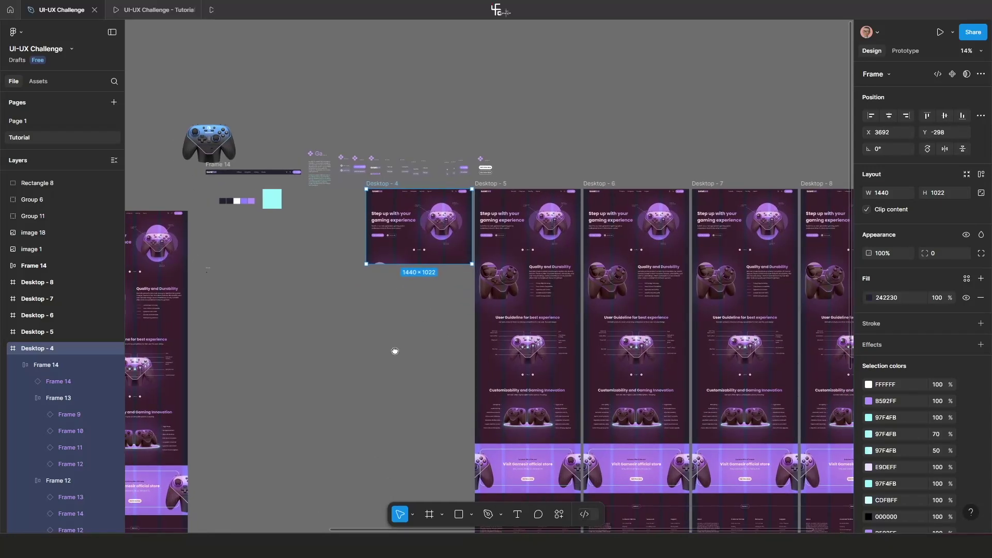
Add a blank 1440 × 1024 frame from the Desktop preset and move it to the empty area beside Desktop - 4.
{"action": "left_click", "coordinate": [377, 376]}
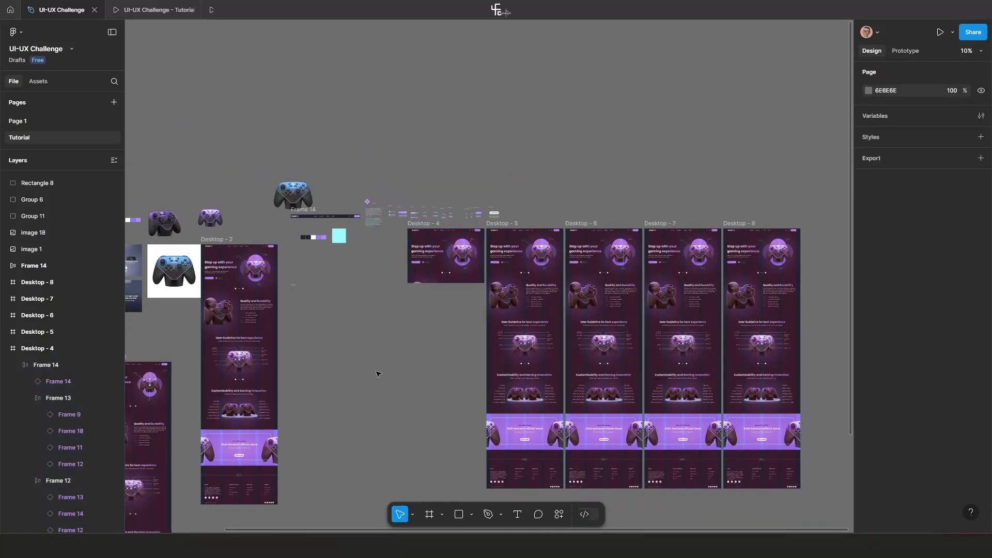
{"action": "left_click", "coordinate": [431, 519]}
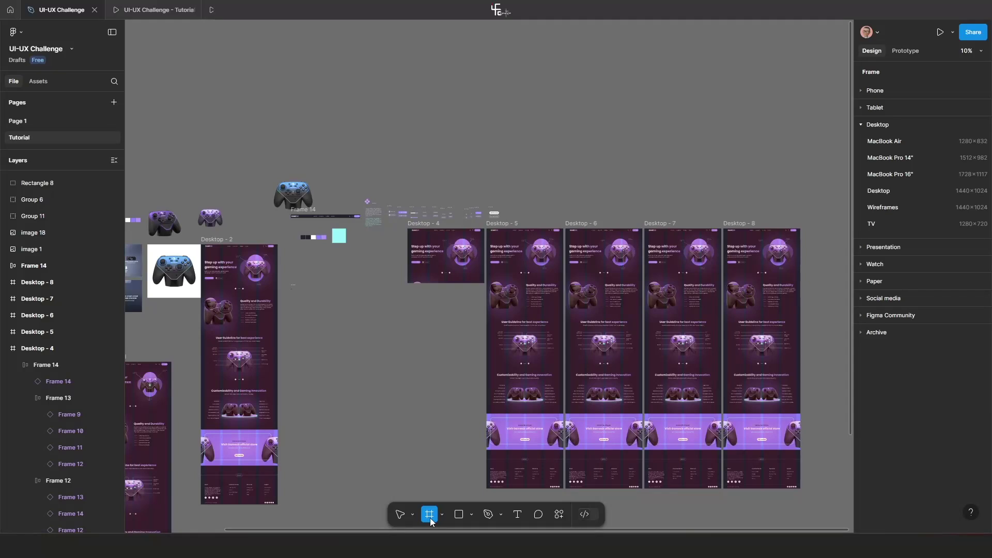
{"action": "left_click", "coordinate": [893, 196]}
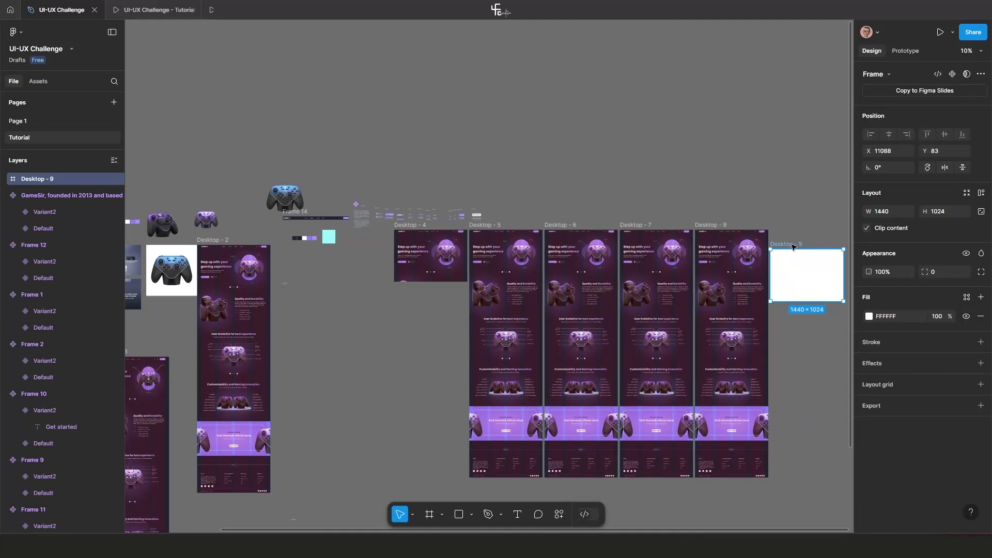
{"action": "left_click_drag", "start_coordinate": [795, 245], "coordinate": [370, 278]}
{"action": "scroll", "coordinate": [342, 253], "scroll_direction": "up", "scroll_amount": 5}
{"action": "scroll", "coordinate": [397, 305], "scroll_direction": "up", "scroll_amount": 3}
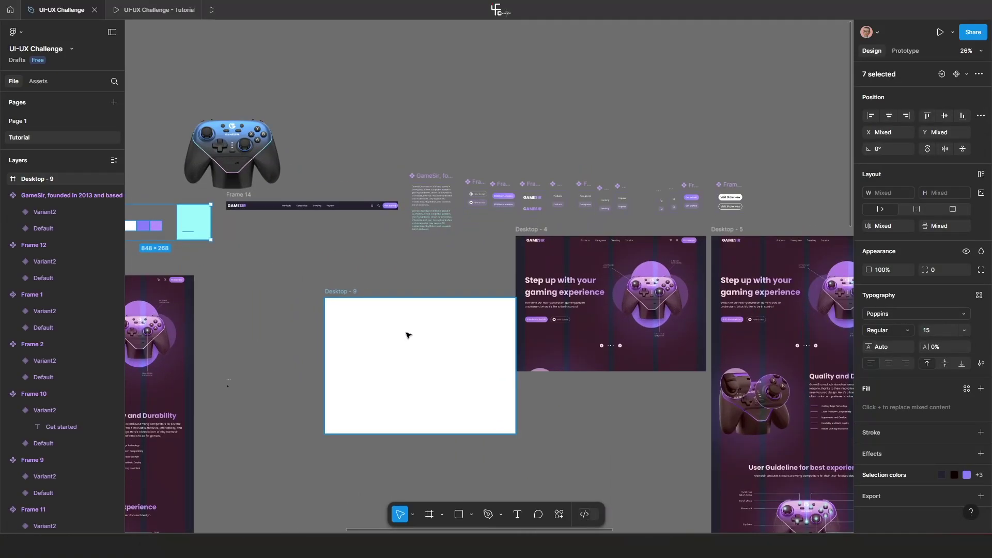
Line up the blank frame with the top of Desktop - 4, at X 2216, Y -298.
{"action": "left_click_drag", "start_coordinate": [345, 293], "coordinate": [342, 230]}
{"action": "scroll", "coordinate": [405, 313], "scroll_direction": "up", "scroll_amount": 5}
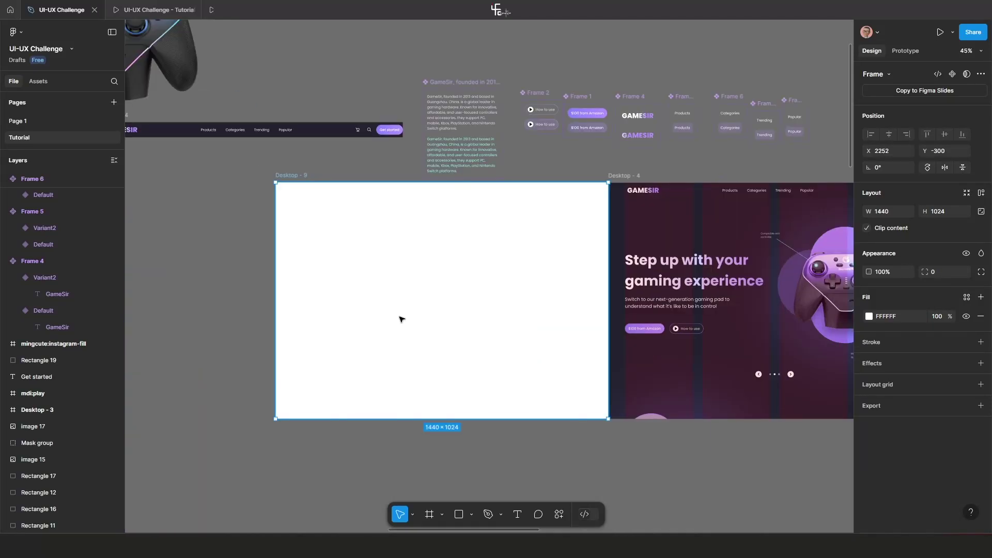
{"action": "left_click_drag", "start_coordinate": [292, 176], "coordinate": [284, 177]}
{"action": "scroll", "coordinate": [582, 189], "scroll_direction": "down", "scroll_amount": 3}
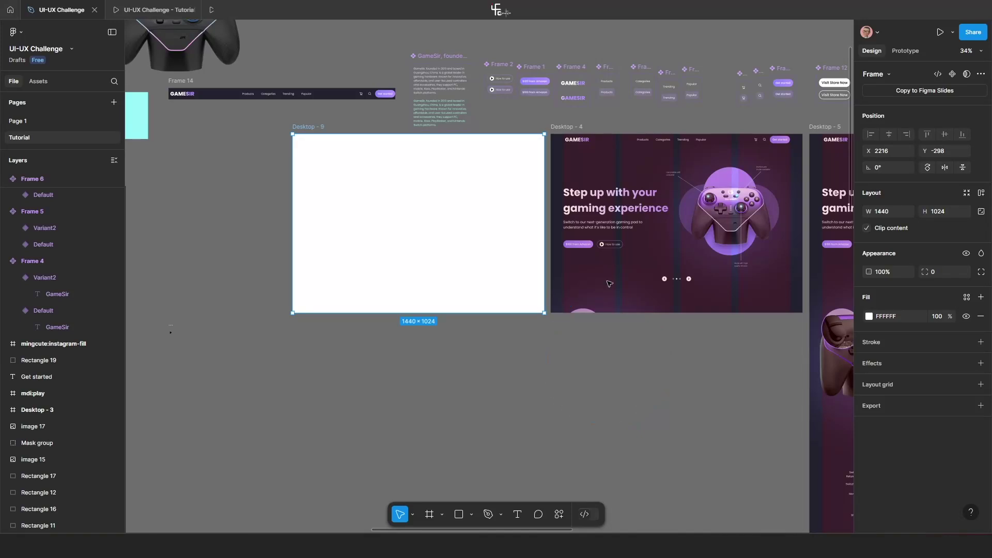
Set the height of Desktop - 4 to 1024 to match the blank reference frame.
{"action": "key", "text": "Escape"}
{"action": "left_click", "coordinate": [594, 291]}
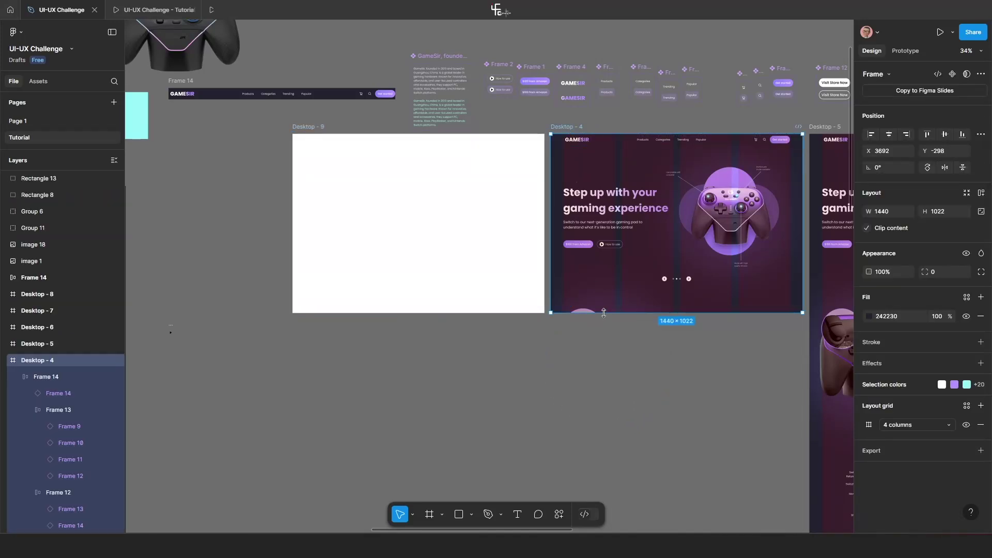
{"action": "left_click_drag", "start_coordinate": [604, 313], "coordinate": [603, 311]}
{"action": "scroll", "coordinate": [561, 325], "scroll_direction": "up", "scroll_amount": 5}
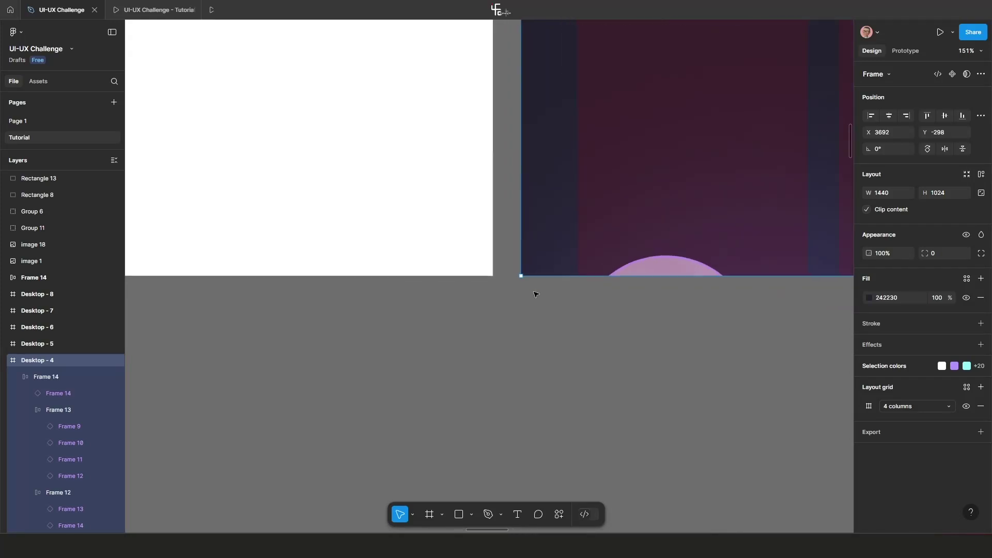
{"action": "left_click_drag", "start_coordinate": [555, 278], "coordinate": [553, 277]}
{"action": "scroll", "coordinate": [494, 279], "scroll_direction": "down", "scroll_amount": 10}
{"action": "scroll", "coordinate": [517, 376], "scroll_direction": "down", "scroll_amount": 2}
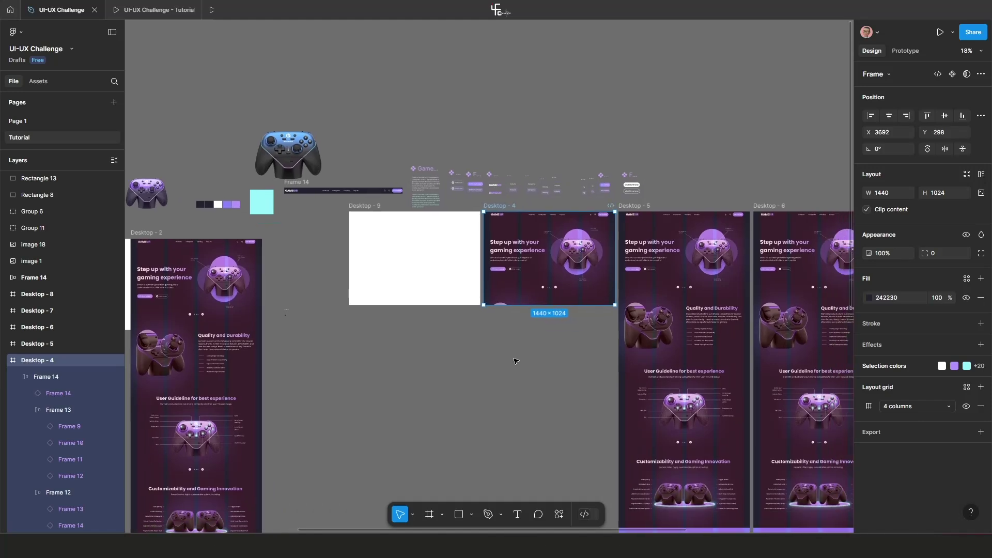
Move the blank frame below to X 2637, Y 1686, and shift Desktop - 4 away from the copies to X 1869, Y -154.
{"action": "scroll", "coordinate": [533, 358], "scroll_direction": "down", "scroll_amount": 3}
{"action": "scroll", "coordinate": [533, 358], "scroll_direction": "left", "scroll_amount": 3}
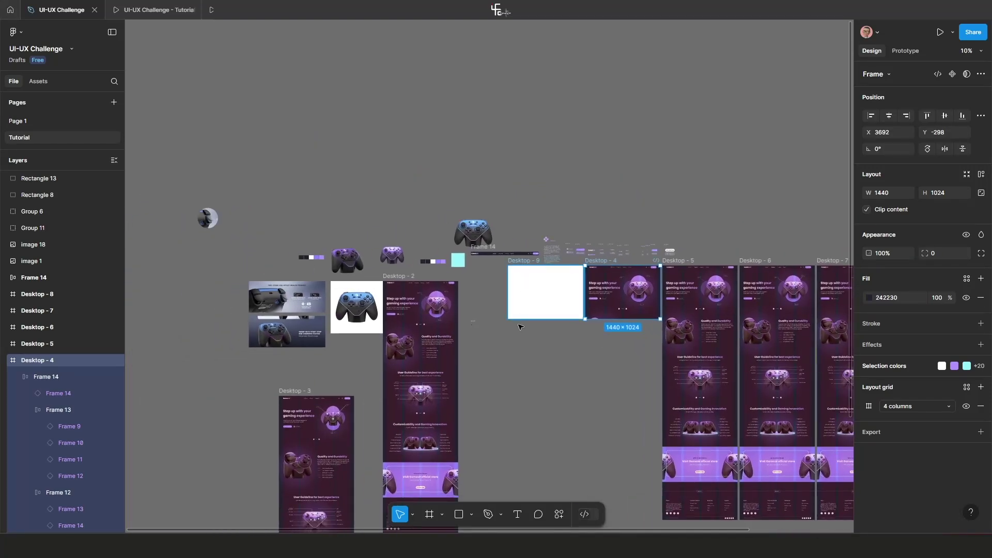
{"action": "left_click_drag", "start_coordinate": [522, 310], "coordinate": [544, 414]}
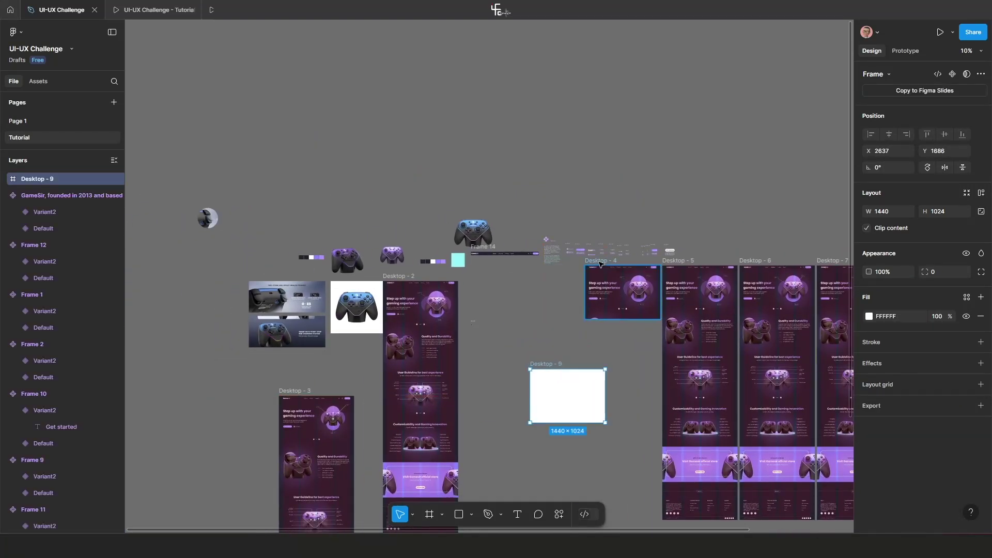
{"action": "left_click_drag", "start_coordinate": [600, 263], "coordinate": [503, 268]}
{"action": "scroll", "coordinate": [600, 332], "scroll_direction": "up", "scroll_amount": 3}
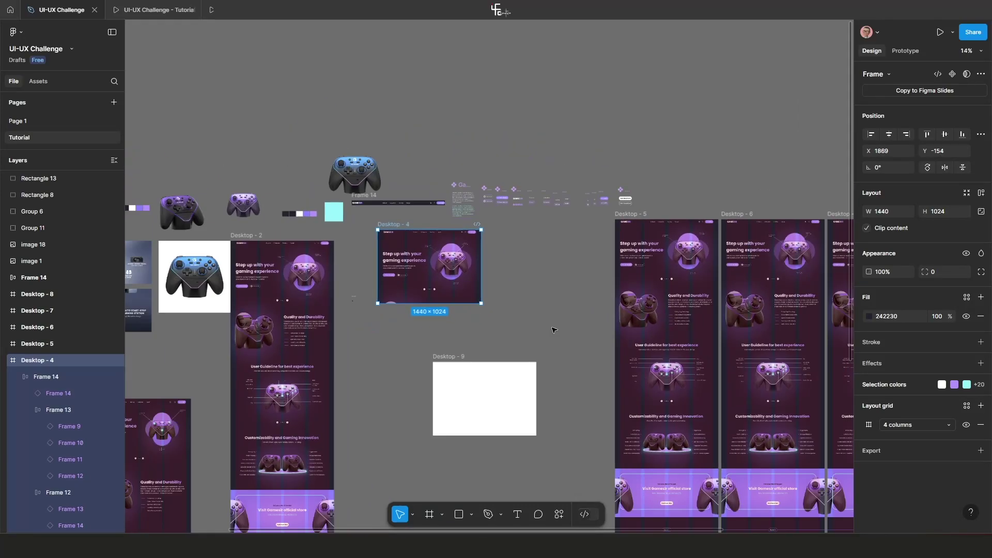
Examine the page sections in Desktop - 5 and its neighbouring copies against the hero-only Desktop - 4 frame.
{"action": "scroll", "coordinate": [517, 304], "scroll_direction": "right", "scroll_amount": 2}
{"action": "scroll", "coordinate": [517, 304], "scroll_direction": "up", "scroll_amount": 3}
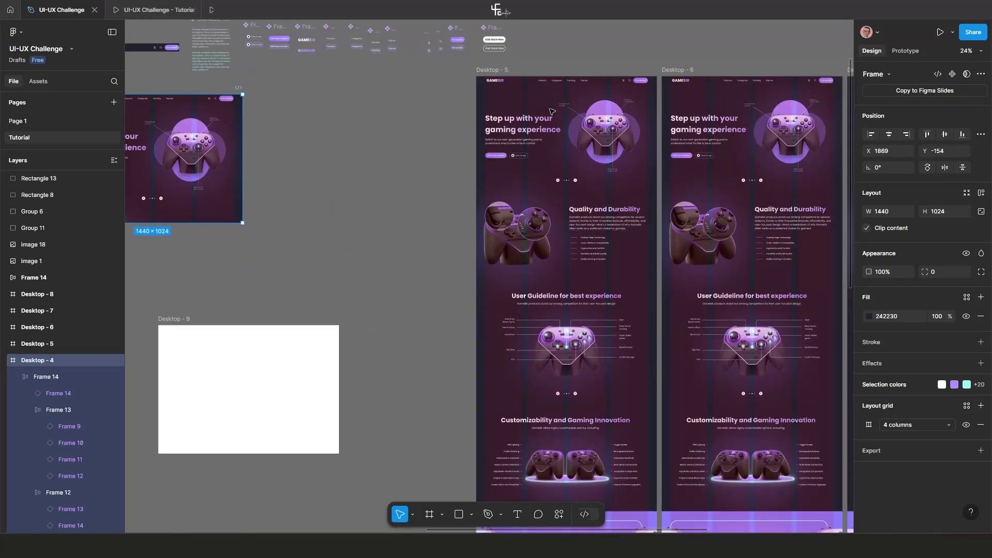
{"action": "scroll", "coordinate": [552, 274], "scroll_direction": "down", "scroll_amount": 3}
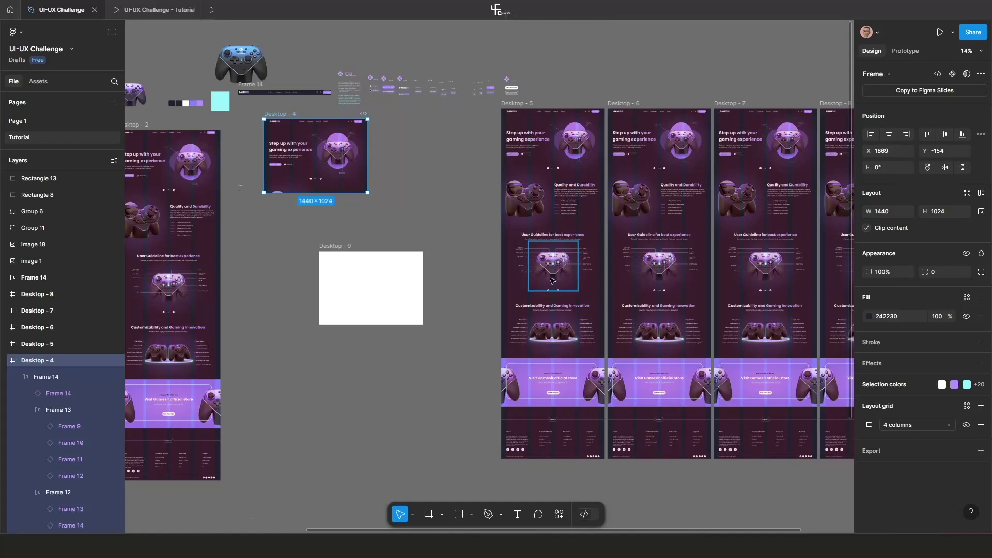
{"action": "scroll", "coordinate": [536, 227], "scroll_direction": "up", "scroll_amount": 1}
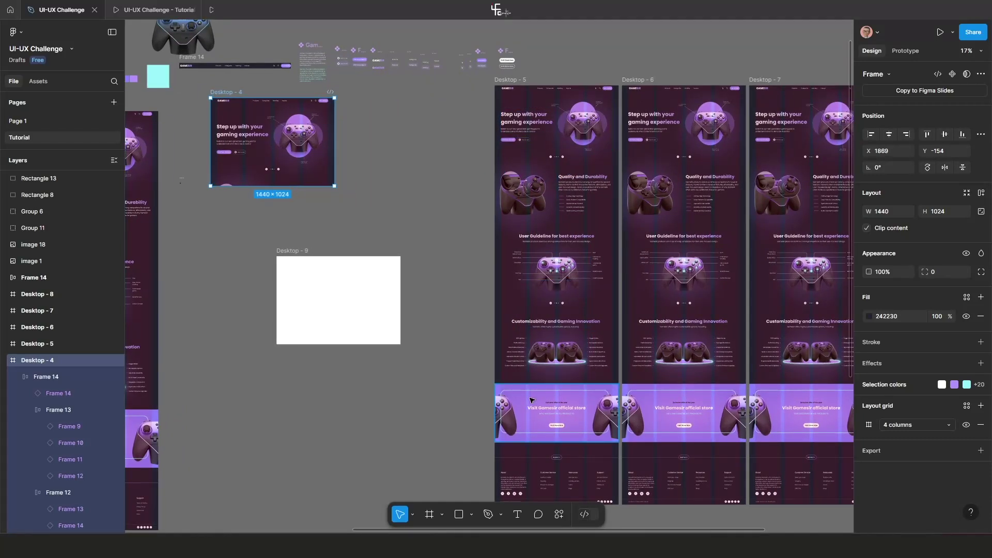
{"action": "scroll", "coordinate": [531, 400], "scroll_direction": "up", "scroll_amount": 3}
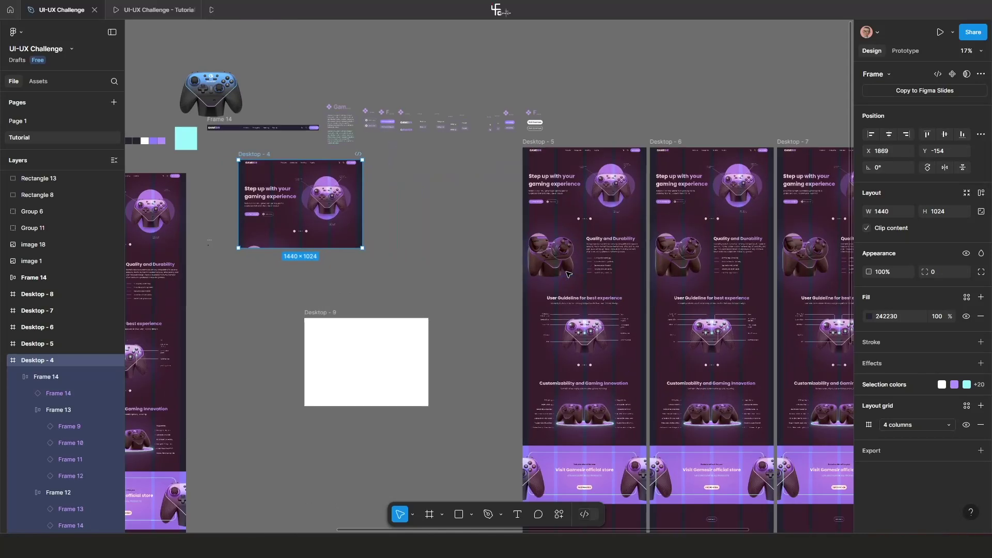
{"action": "scroll", "coordinate": [586, 212], "scroll_direction": "up", "scroll_amount": 1}
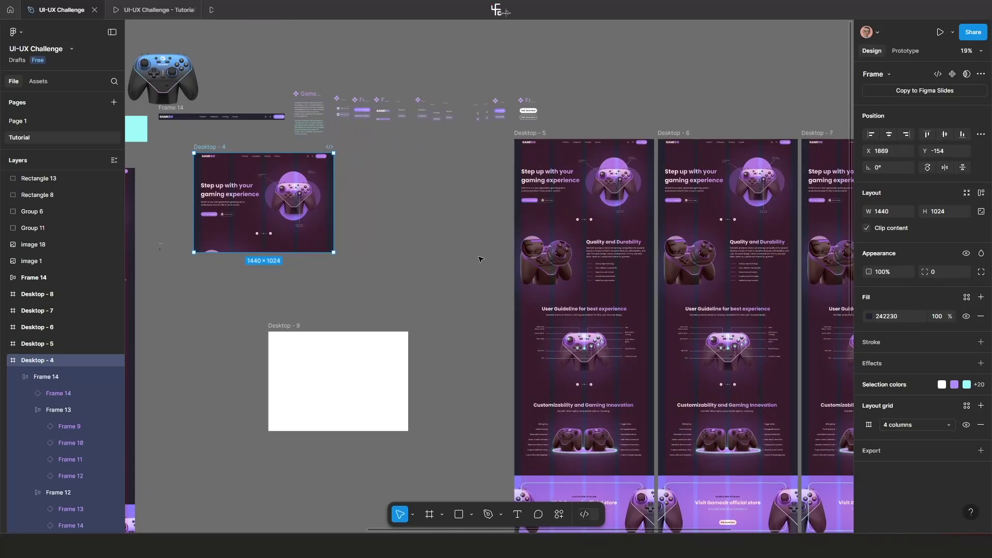
{"action": "scroll", "coordinate": [480, 259], "scroll_direction": "down", "scroll_amount": 3}
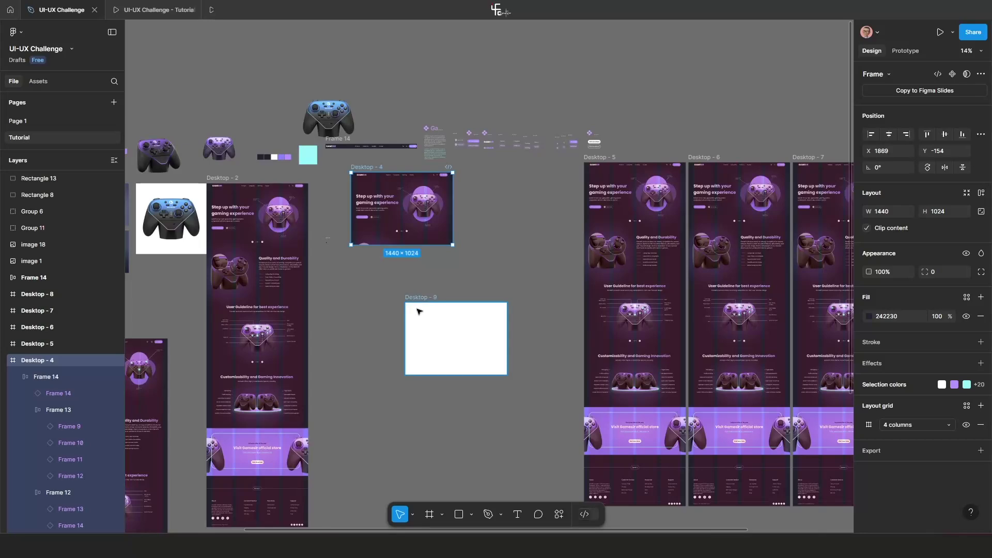
Move the blank frame down to X 2518, Y 2389, and separate Desktop - 5 from the other copies at X 4148, Y -315.
{"action": "left_click_drag", "start_coordinate": [419, 311], "coordinate": [411, 361]}
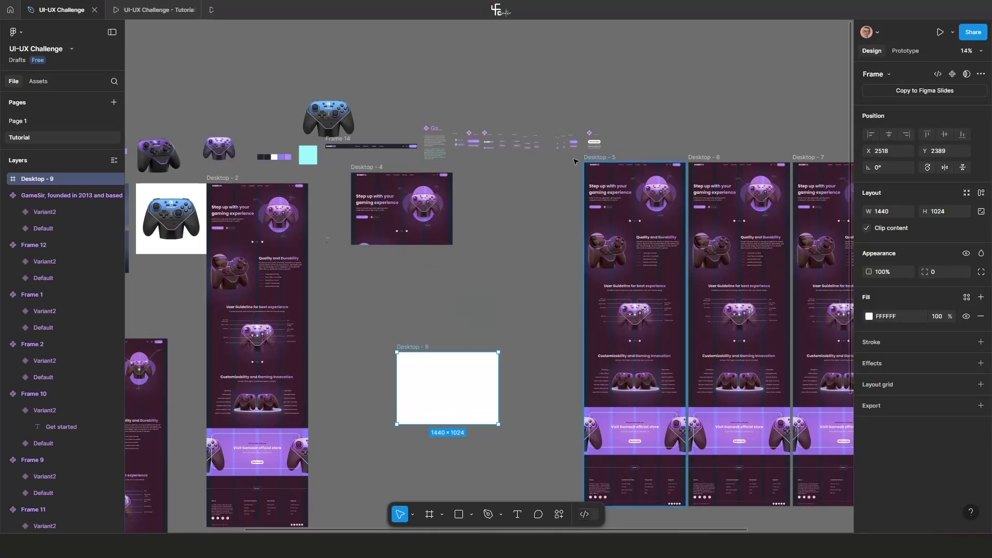
{"action": "left_click_drag", "start_coordinate": [589, 165], "coordinate": [517, 163]}
{"action": "scroll", "coordinate": [573, 236], "scroll_direction": "up", "scroll_amount": 2}
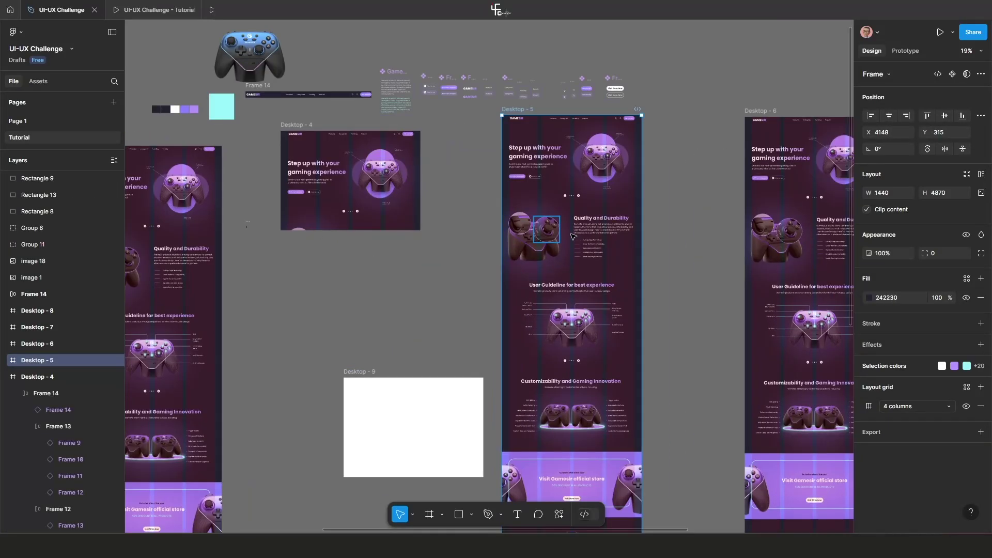
Shorten the Desktop - 5 frame from its bottom edge to a height of 1712, ending below the Quality and Durability section.
{"action": "scroll", "coordinate": [573, 237], "scroll_direction": "down", "scroll_amount": 3}
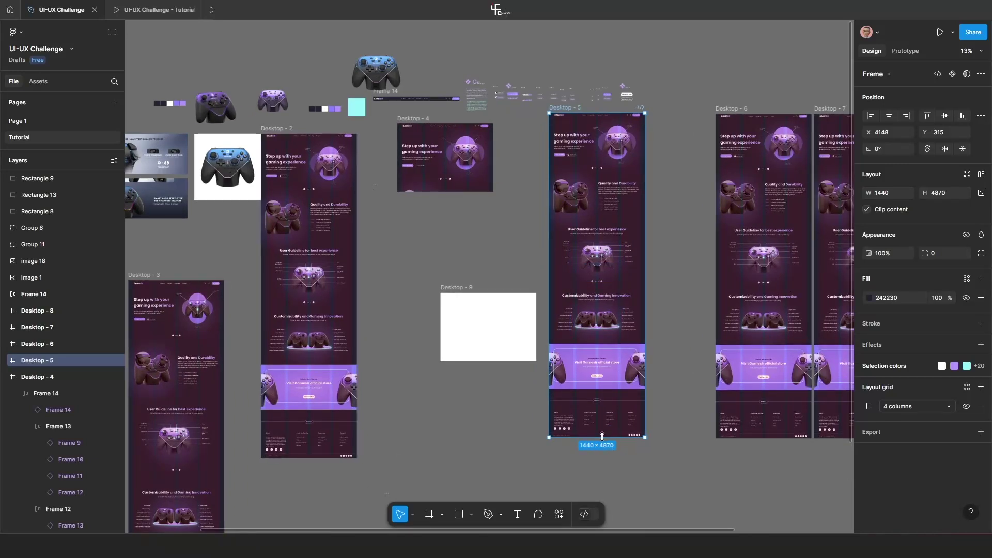
{"action": "left_click_drag", "start_coordinate": [602, 437], "coordinate": [598, 227]}
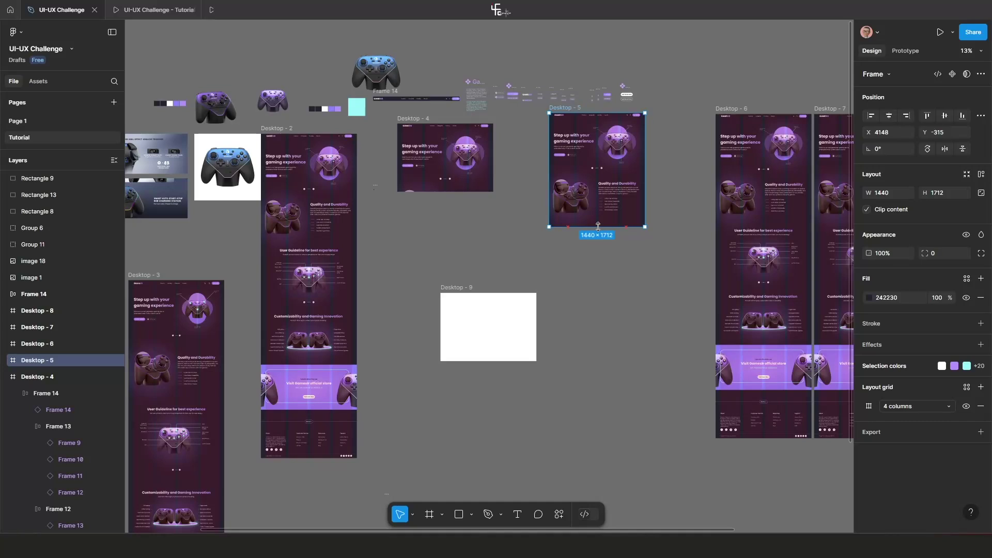
{"action": "scroll", "coordinate": [592, 271], "scroll_direction": "up", "scroll_amount": 5, "text": "ctrl"}
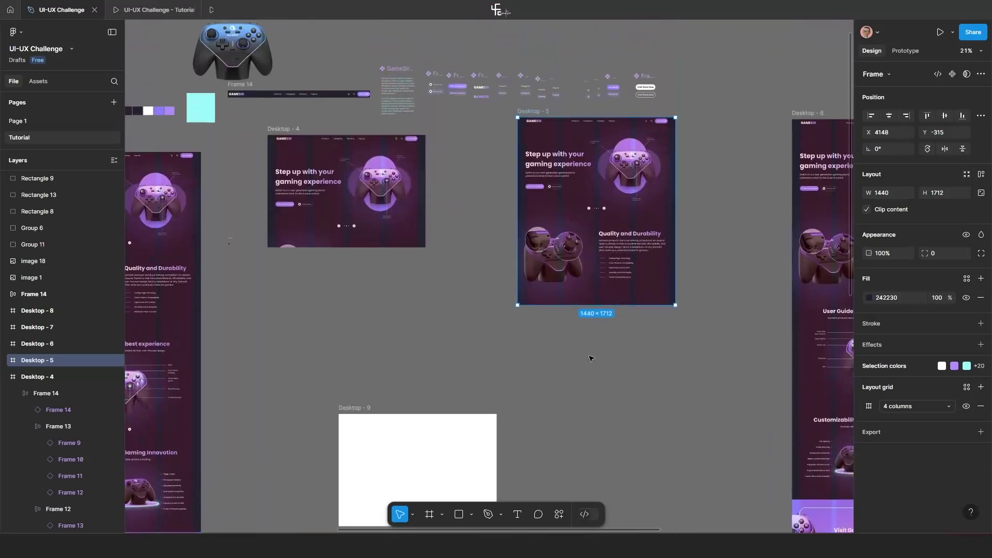
Place Desktop - 5 beside Desktop - 4 at X 3357, Y -162, and the blank frame beside it at X 4889, Y -162.
{"action": "left_click_drag", "start_coordinate": [398, 419], "coordinate": [584, 362]}
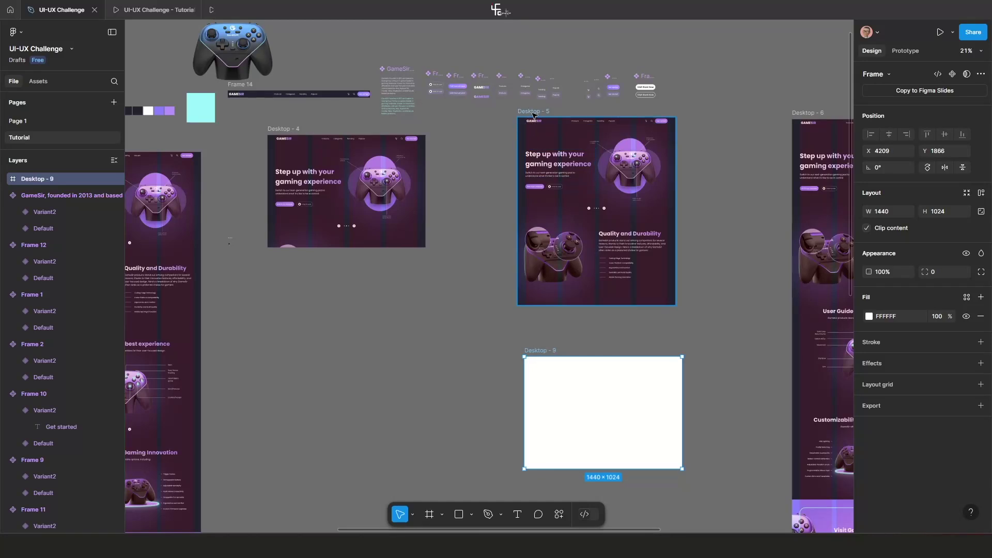
{"action": "left_click_drag", "start_coordinate": [533, 115], "coordinate": [446, 132]}
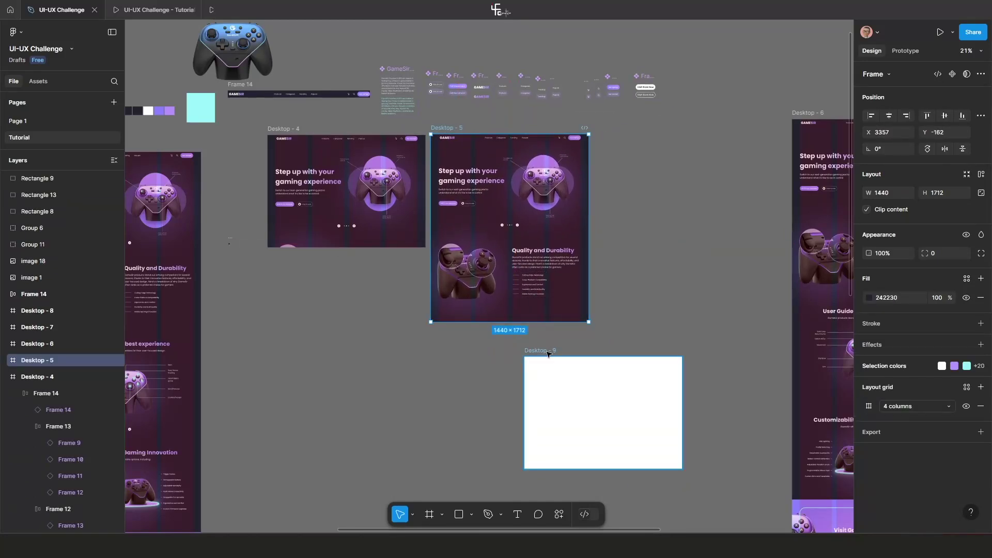
{"action": "left_click_drag", "start_coordinate": [549, 353], "coordinate": [622, 135]}
{"action": "scroll", "coordinate": [618, 177], "scroll_direction": "up", "scroll_amount": 5}
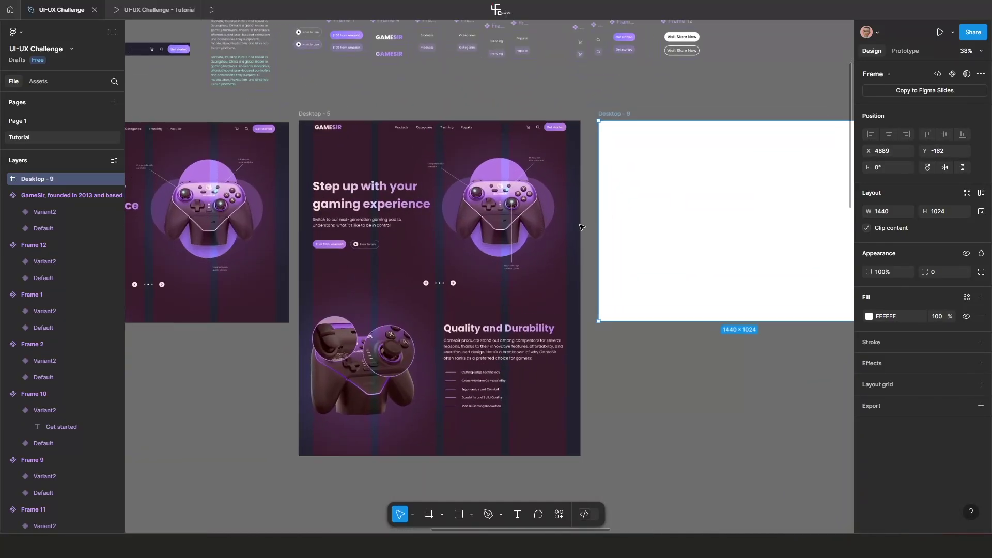
Try to crop the Desktop - 5 frame from its top edge to a height of 1103, and undo the crop.
{"action": "scroll", "coordinate": [581, 227], "scroll_direction": "left", "scroll_amount": 2}
{"action": "scroll", "coordinate": [581, 228], "scroll_direction": "down", "scroll_amount": 1}
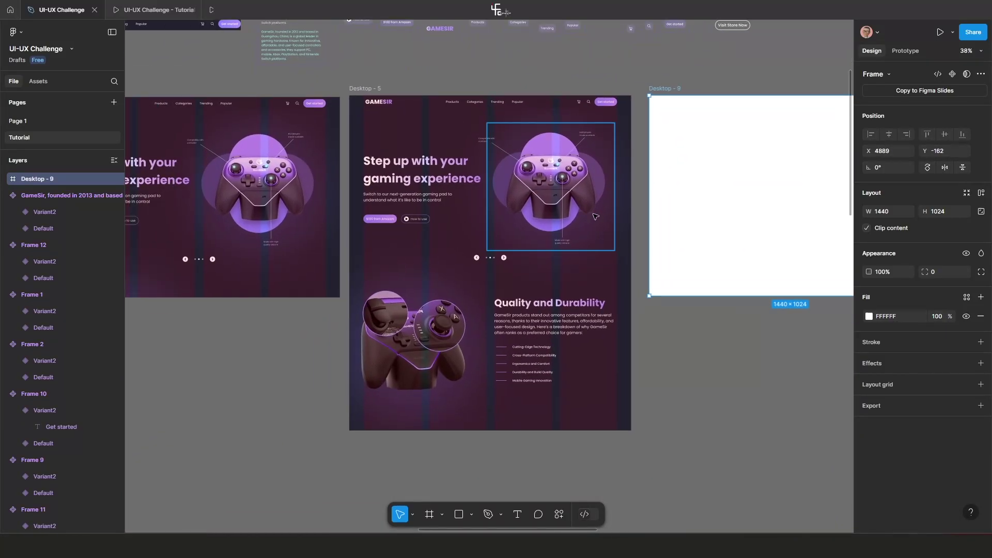
{"action": "left_click", "coordinate": [364, 90]}
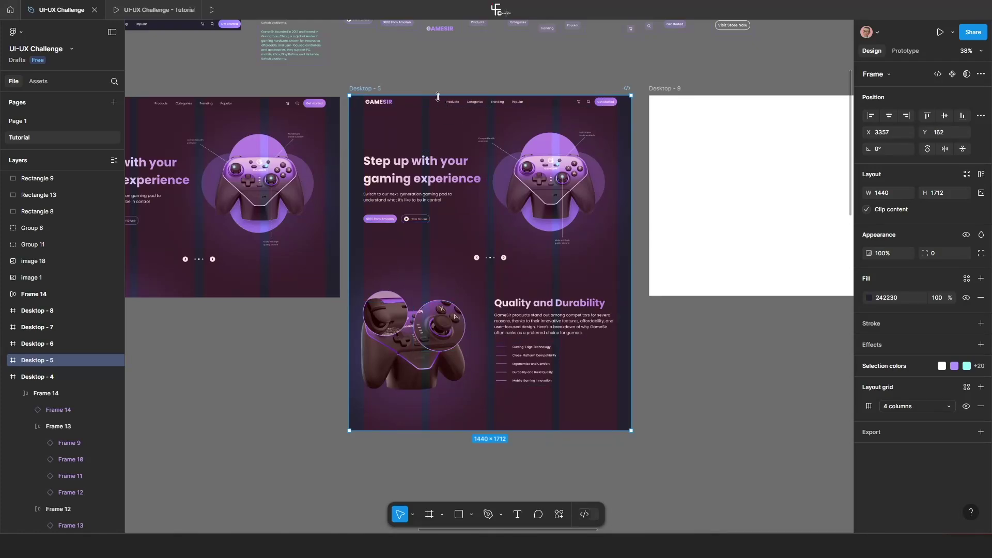
{"action": "left_click_drag", "start_coordinate": [438, 96], "coordinate": [431, 216]}
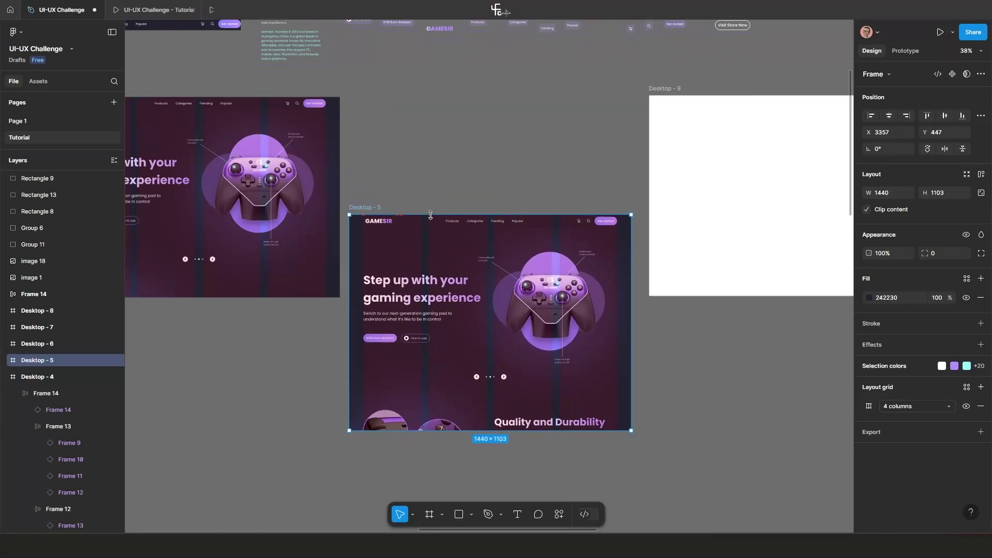
{"action": "key", "text": "ctrl+z"}
{"action": "scroll", "coordinate": [383, 112], "scroll_direction": "down", "scroll_amount": 3}
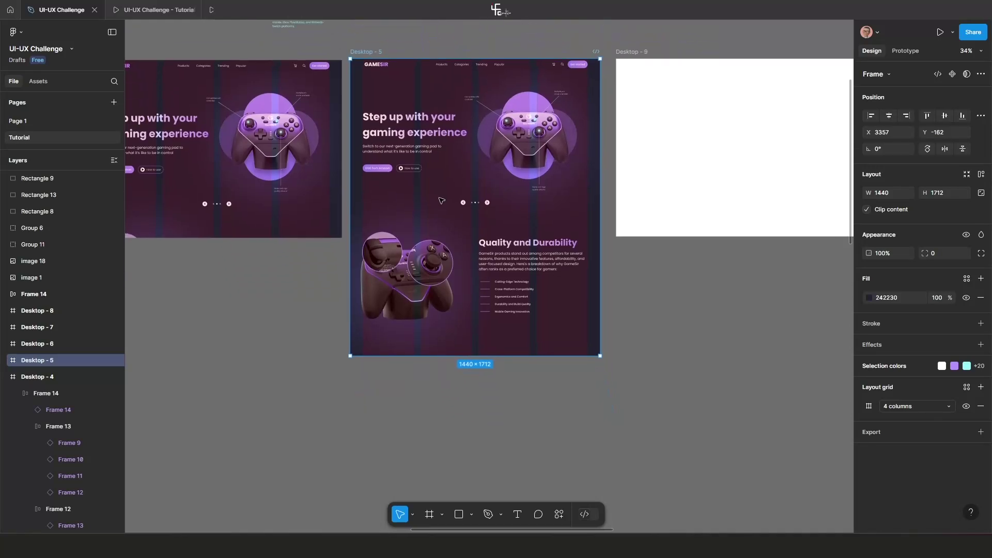
Shift the Desktop - 5 frame slightly toward Desktop - 4, to X 3348, Y -162.
{"action": "mouse_move", "coordinate": [383, 113]}
{"action": "left_mouse_down"}
{"action": "mouse_move", "coordinate": [412, 130]}
{"action": "mouse_move", "coordinate": [383, 110]}
{"action": "left_mouse_up"}
{"action": "left_click", "coordinate": [407, 52]}
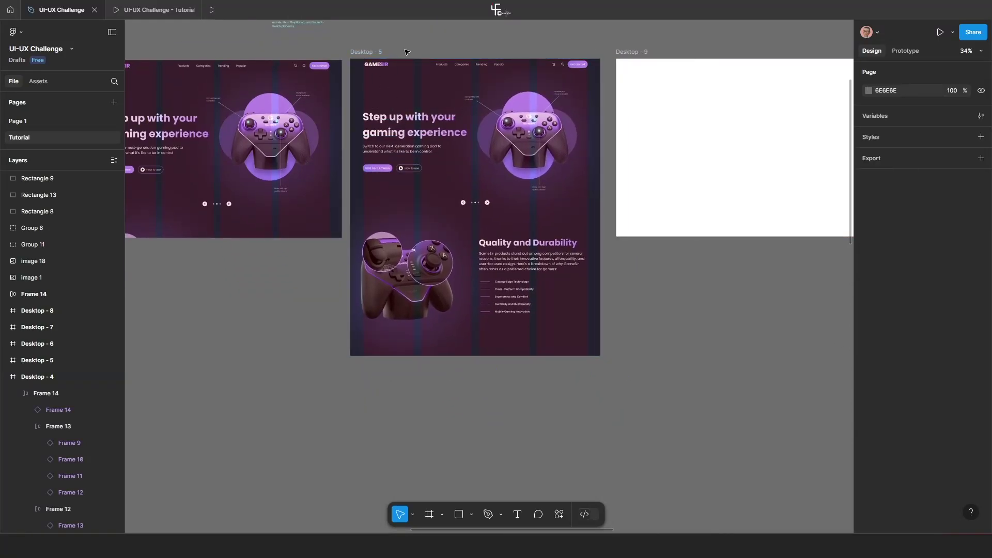
{"action": "left_click", "coordinate": [423, 164]}
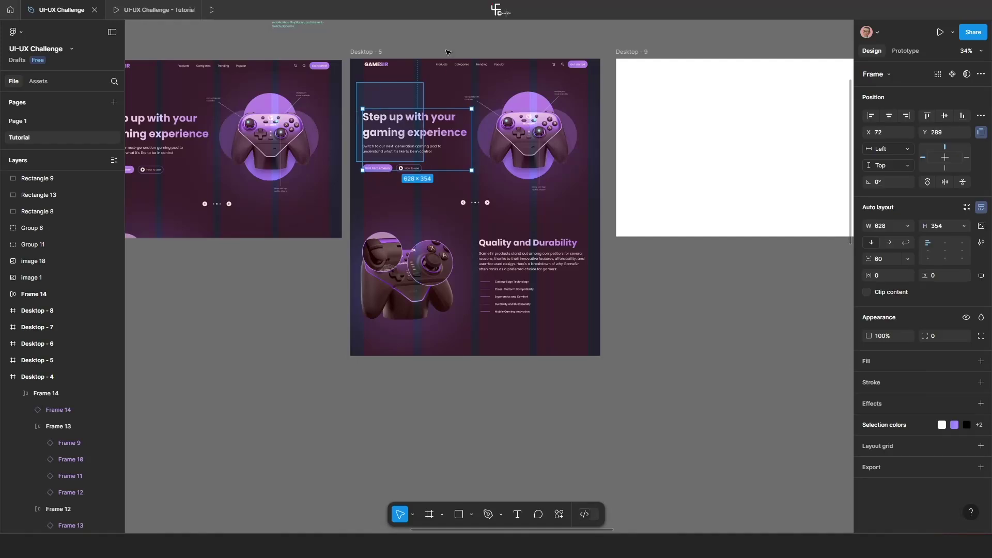
{"action": "left_click", "coordinate": [414, 50]}
{"action": "left_click", "coordinate": [409, 44]}
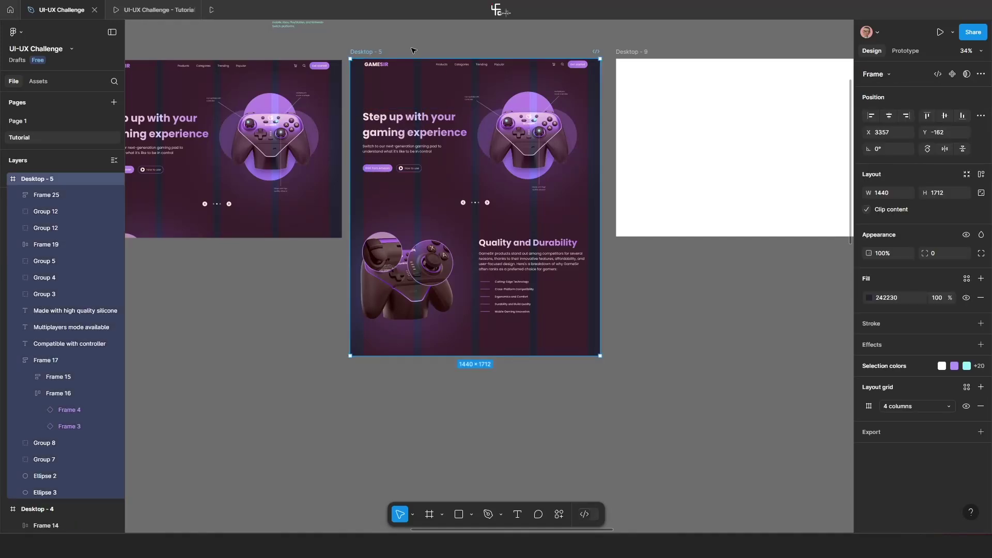
{"action": "left_click", "coordinate": [412, 49]}
{"action": "left_click", "coordinate": [363, 52]}
{"action": "mouse_move", "coordinate": [370, 99]}
{"action": "left_mouse_down"}
{"action": "mouse_move", "coordinate": [392, 110]}
{"action": "mouse_move", "coordinate": [366, 96]}
{"action": "left_mouse_up"}
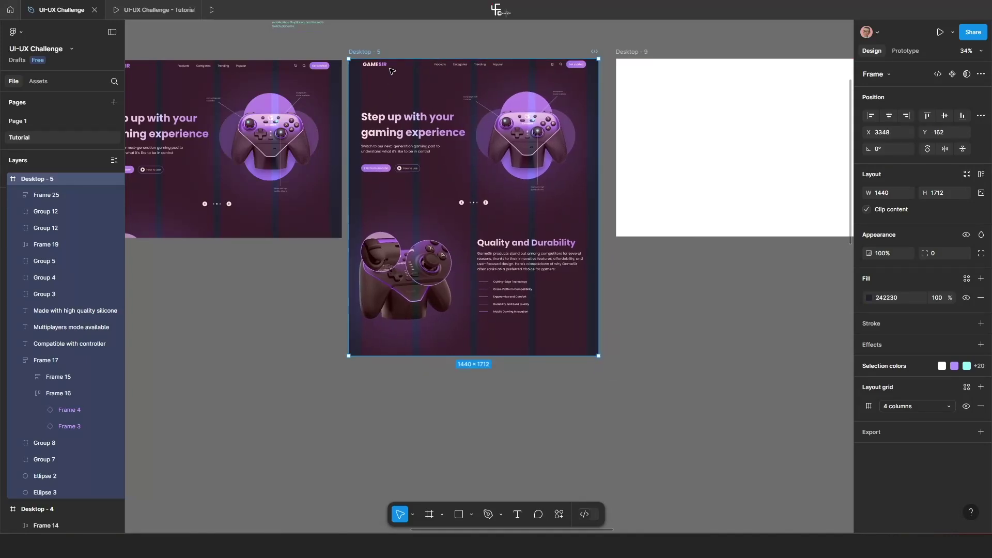
Select the section contents inside Desktop - 5 below its header and set their vertical constraint to Bottom.
{"action": "left_click", "coordinate": [415, 44]}
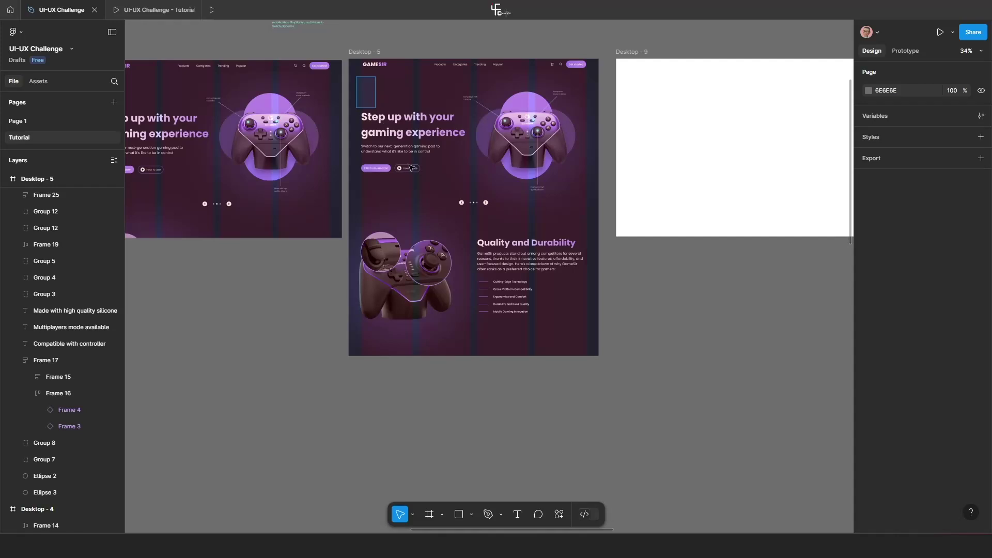
{"action": "left_click_drag", "start_coordinate": [409, 167], "coordinate": [594, 354]}
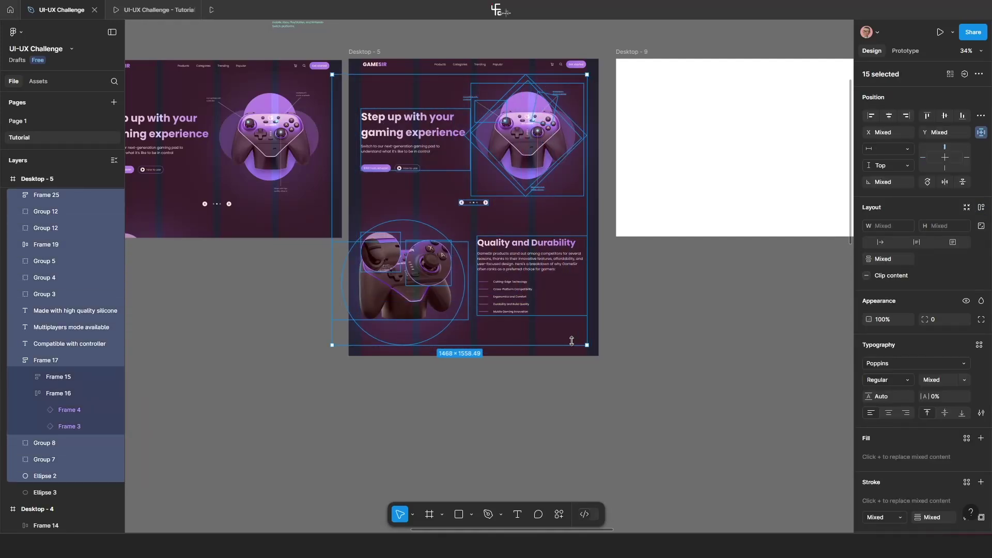
{"action": "left_click", "coordinate": [900, 166]}
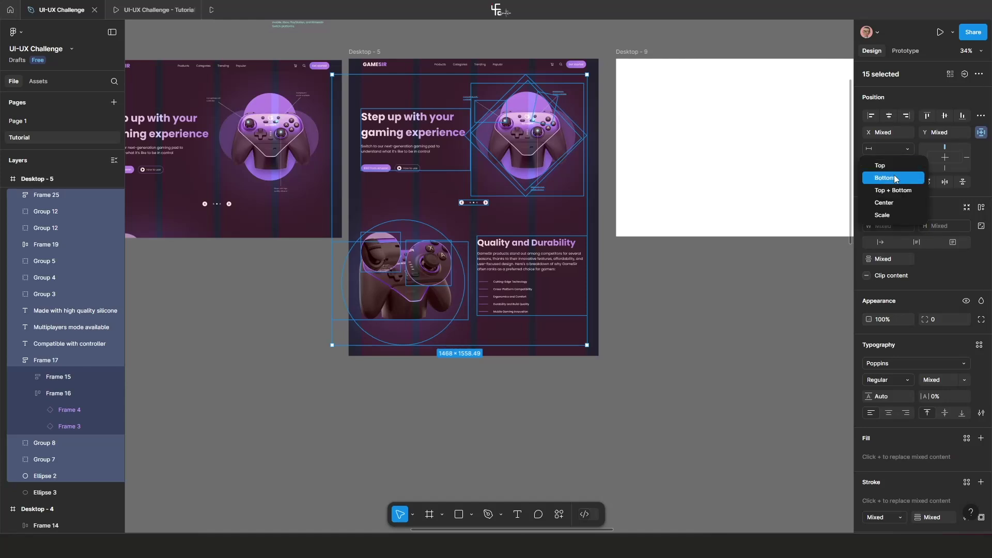
{"action": "left_click", "coordinate": [897, 179]}
{"action": "left_click", "coordinate": [666, 324]}
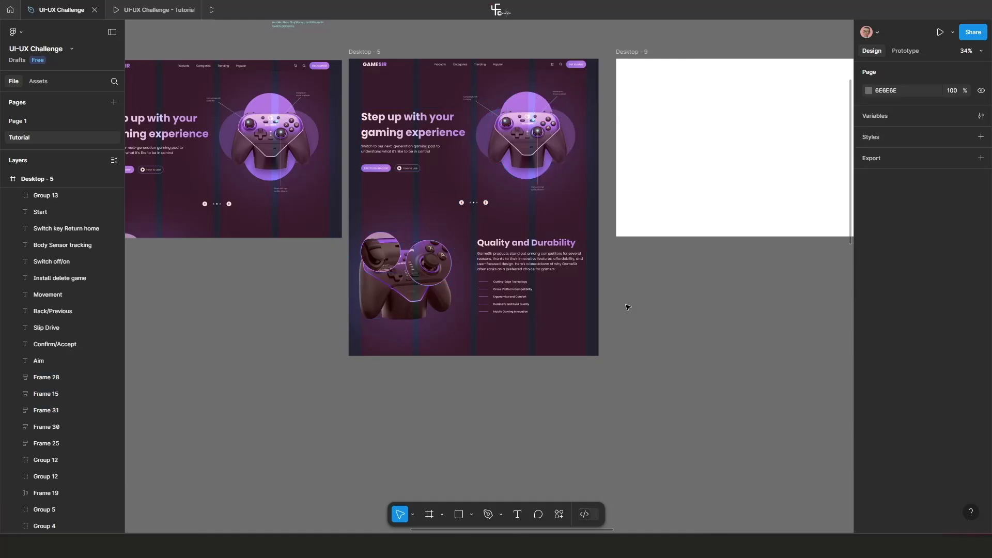
Crop Desktop - 5 down to the Quality and Durability section, sized 1440 × 1024 at X 3327, Y -154 beside Desktop - 4.
{"action": "left_click", "coordinate": [404, 57]}
{"action": "left_click_drag", "start_coordinate": [415, 58], "coordinate": [370, 53]}
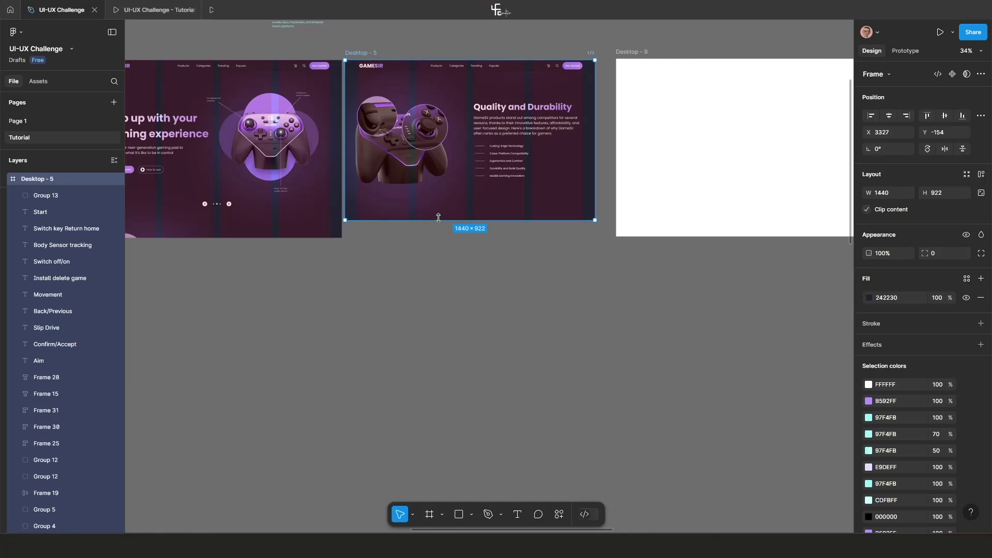
{"action": "left_click_drag", "start_coordinate": [438, 218], "coordinate": [436, 237]}
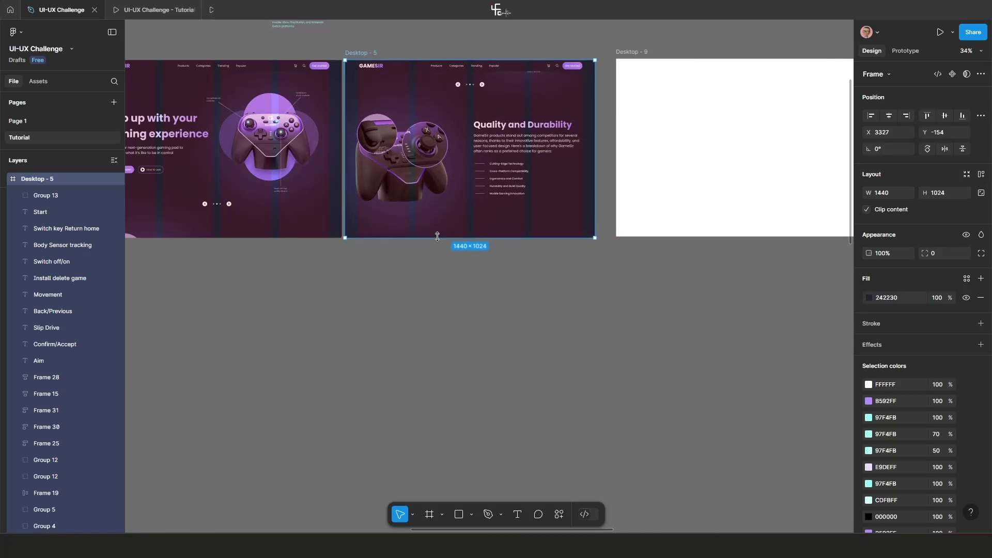
Move the leftover carousel controls in Desktop - 5 up to Y 7, behind the header.
{"action": "scroll", "coordinate": [465, 165], "scroll_direction": "up", "scroll_amount": 3}
{"action": "scroll", "coordinate": [455, 145], "scroll_direction": "up", "scroll_amount": 2}
{"action": "scroll", "coordinate": [458, 129], "scroll_direction": "up", "scroll_amount": 1}
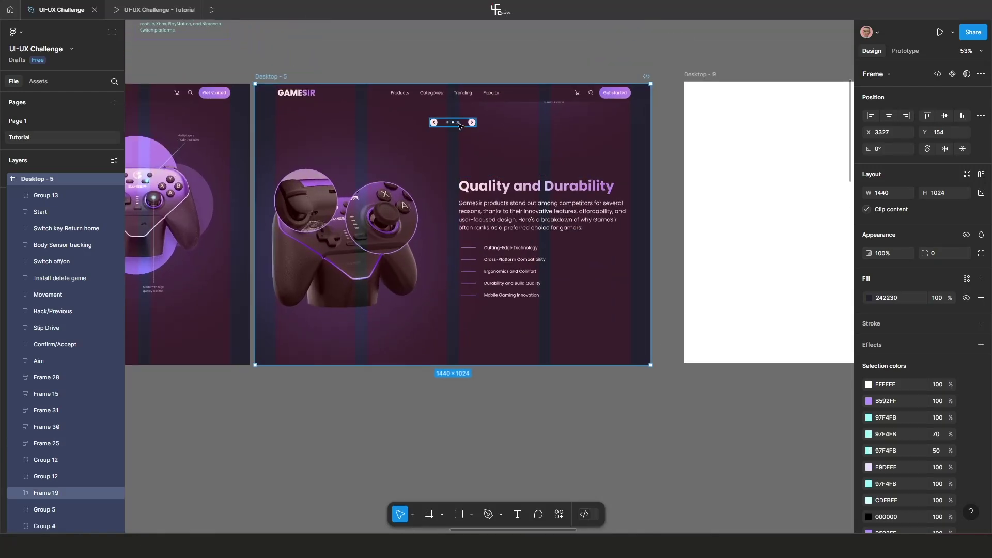
{"action": "left_click", "coordinate": [459, 125]}
{"action": "left_click_drag", "start_coordinate": [459, 125], "coordinate": [480, 132]}
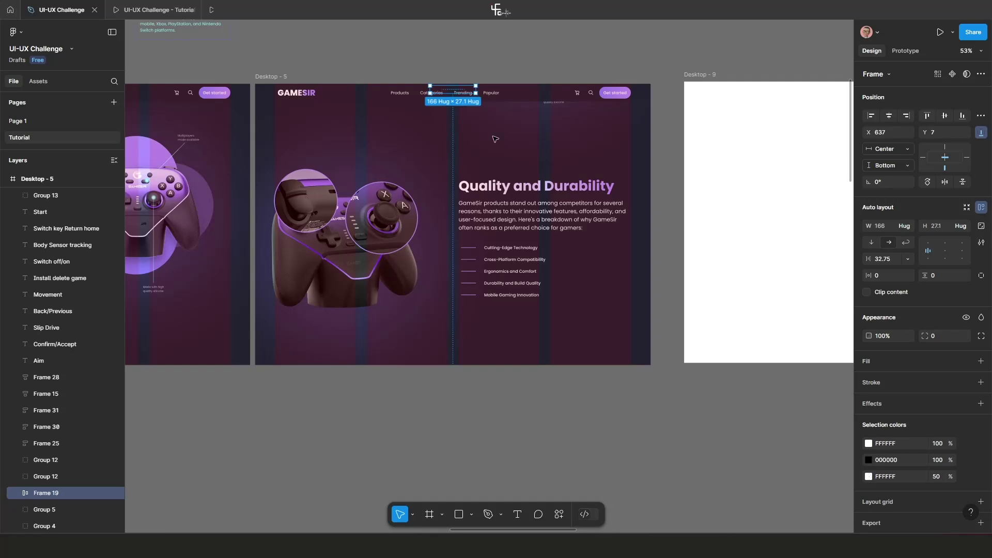
{"action": "left_click", "coordinate": [489, 139]}
Move the leftover hero controller group in Desktop - 5 up to Y -575 and the "Made with high quality silicone" caption to Y 14, behind the header.
{"action": "scroll", "coordinate": [520, 119], "scroll_direction": "up", "scroll_amount": 2}
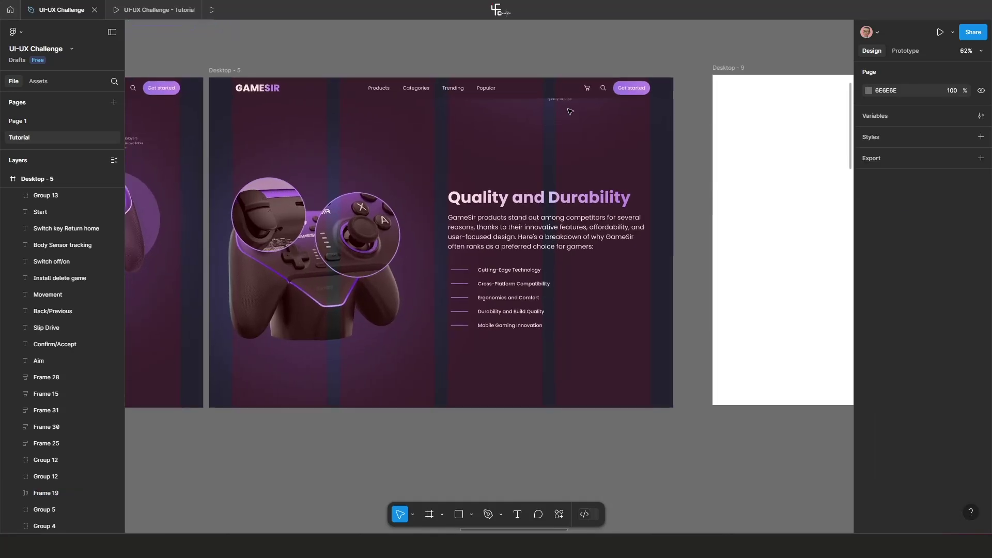
{"action": "left_click", "coordinate": [565, 107]}
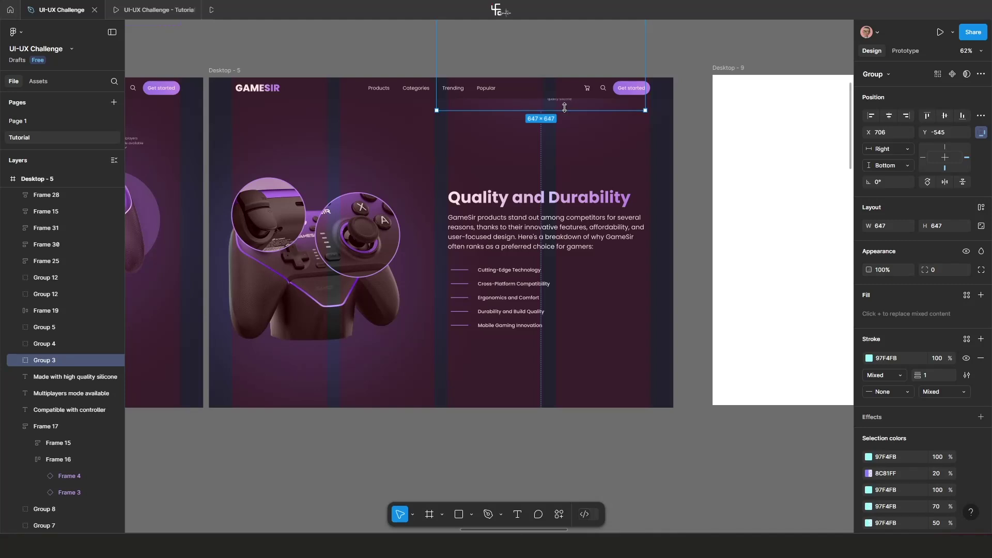
{"action": "key", "text": "shift+Up"}
{"action": "key", "text": "shift+Up"}
{"action": "key", "text": "shift+Up"}
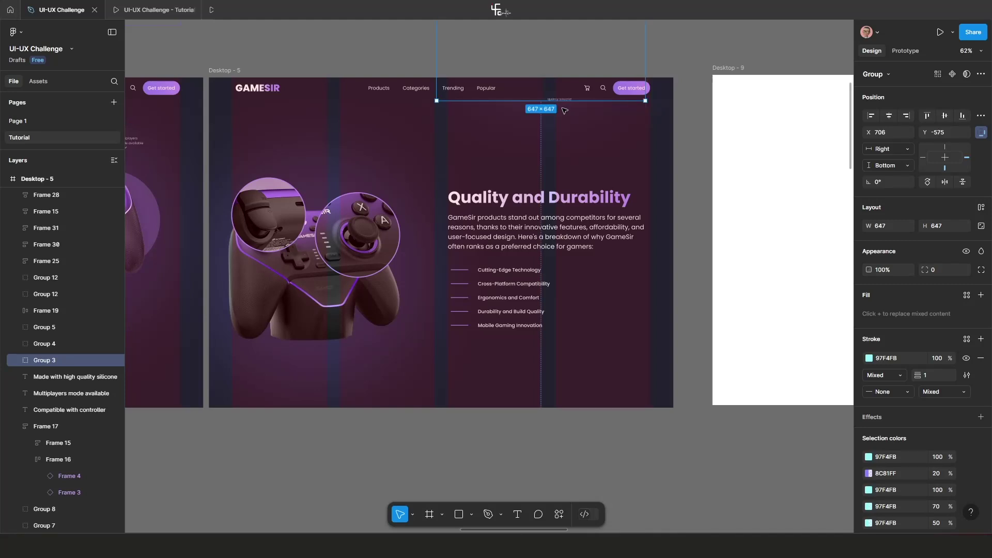
{"action": "scroll", "coordinate": [565, 111], "scroll_direction": "up", "scroll_amount": 5}
{"action": "left_click", "coordinate": [556, 88]}
{"action": "left_click_drag", "start_coordinate": [554, 82], "coordinate": [556, 80]}
{"action": "scroll", "coordinate": [560, 147], "scroll_direction": "down", "scroll_amount": 10}
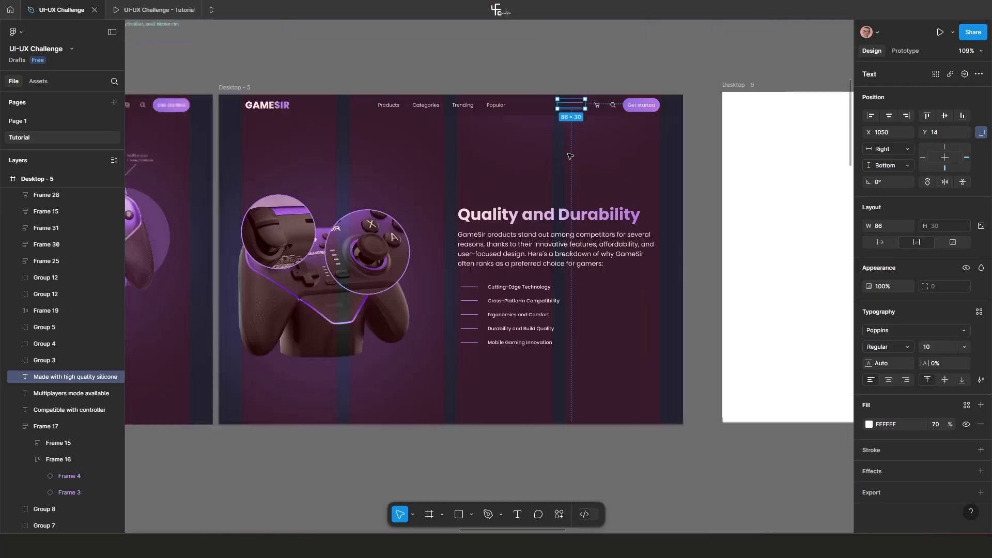
Move the blank Desktop - 9 frame down beside Desktop - 6, to X 5171, Y 1411.
{"action": "scroll", "coordinate": [501, 219], "scroll_direction": "down", "scroll_amount": 6}
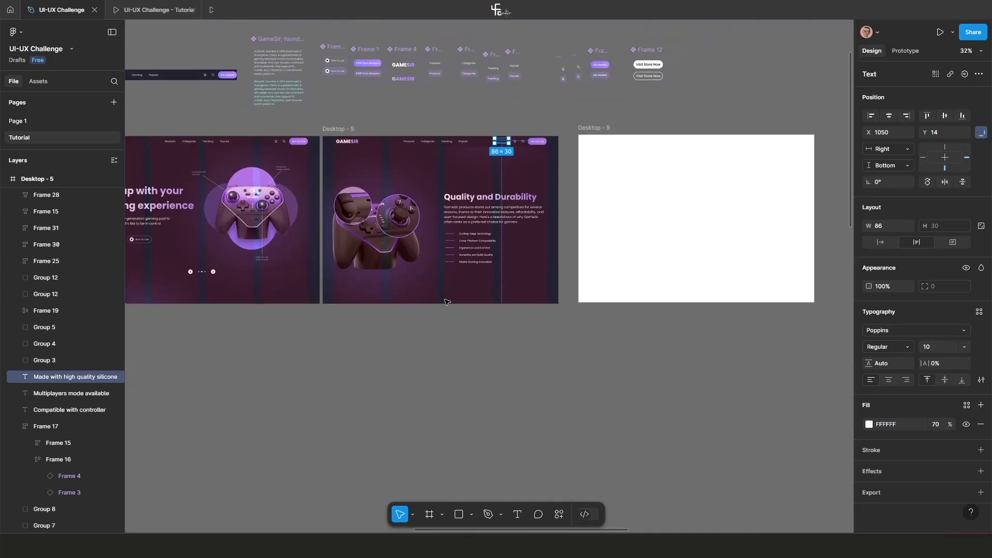
{"action": "left_click_drag", "start_coordinate": [489, 295], "coordinate": [550, 263]}
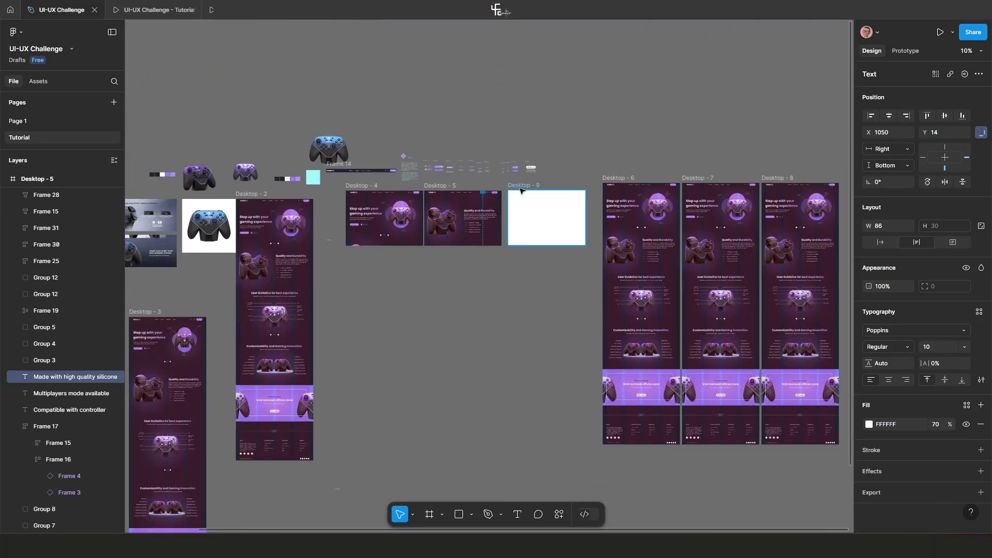
{"action": "left_click_drag", "start_coordinate": [520, 190], "coordinate": [536, 270]}
{"action": "scroll", "coordinate": [549, 300], "scroll_direction": "up", "scroll_amount": 3}
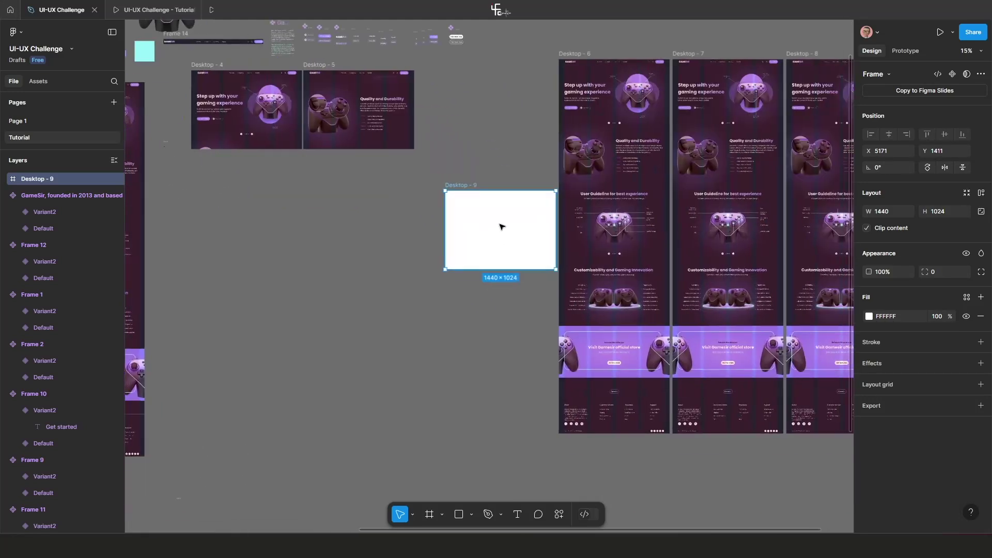
Shorten the Desktop - 6 frame from its bottom edge to a height of 2703, ending below the User Guideline section.
{"action": "scroll", "coordinate": [546, 377], "scroll_direction": "down", "scroll_amount": 1}
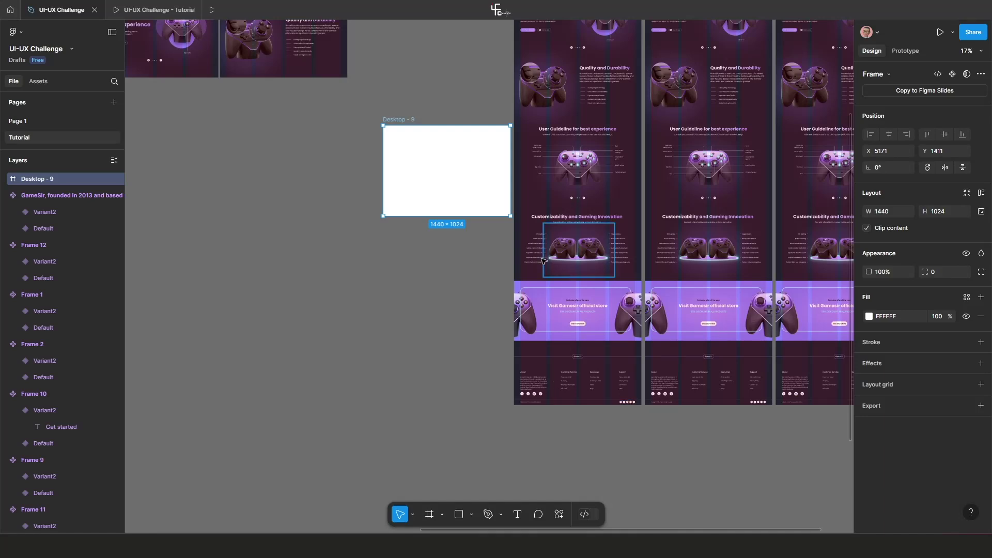
{"action": "scroll", "coordinate": [540, 262], "scroll_direction": "down", "scroll_amount": 3}
{"action": "left_click", "coordinate": [534, 92]}
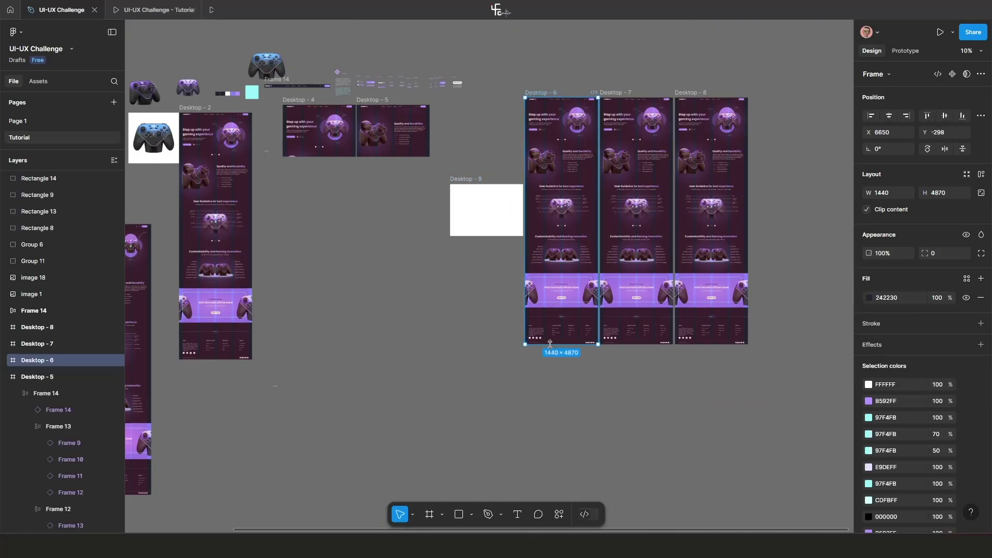
{"action": "left_click_drag", "start_coordinate": [548, 302], "coordinate": [556, 236]}
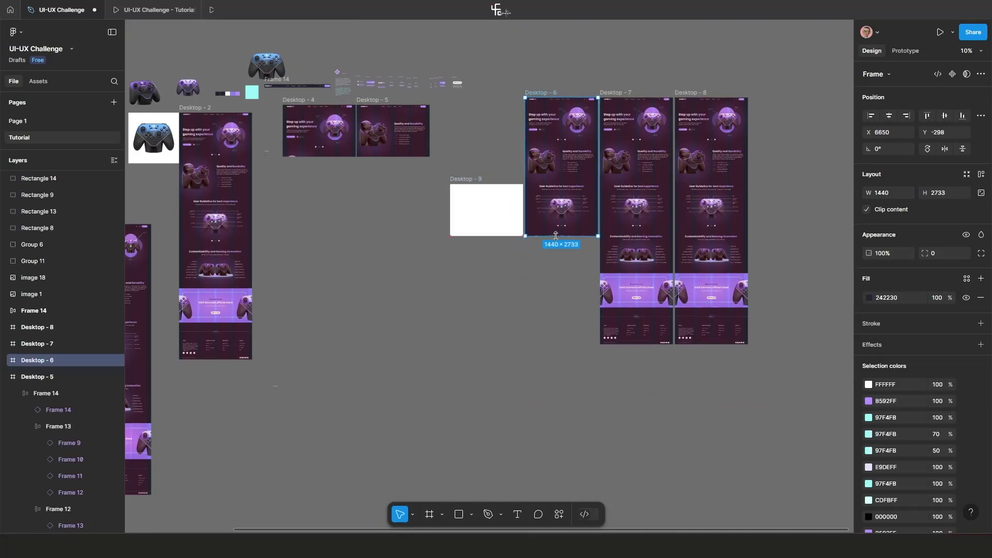
{"action": "scroll", "coordinate": [556, 233], "scroll_direction": "up", "scroll_amount": 5}
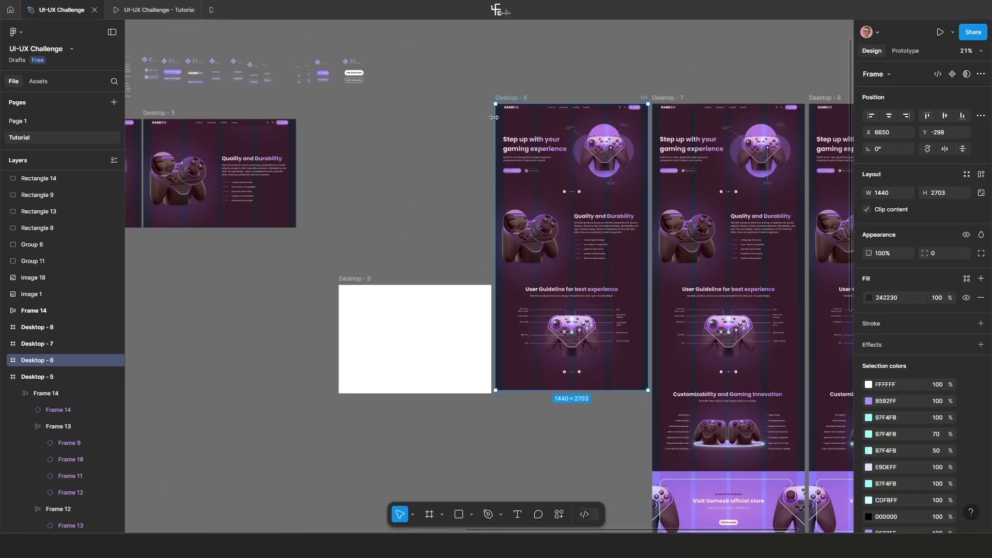
Select the visible section contents inside Desktop - 6 below its header and set their vertical constraint to Bottom.
{"action": "left_click", "coordinate": [481, 127]}
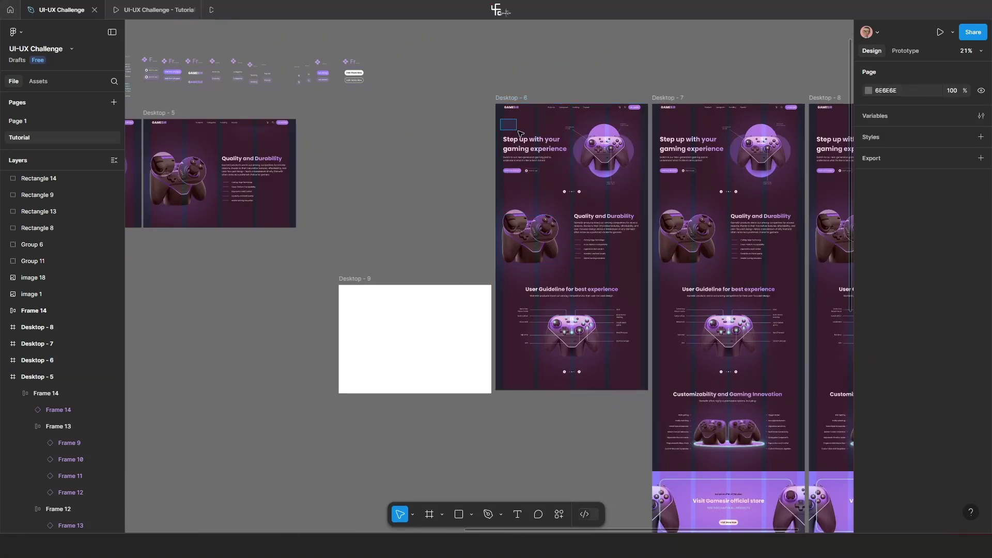
{"action": "left_click_drag", "start_coordinate": [499, 113], "coordinate": [633, 370]}
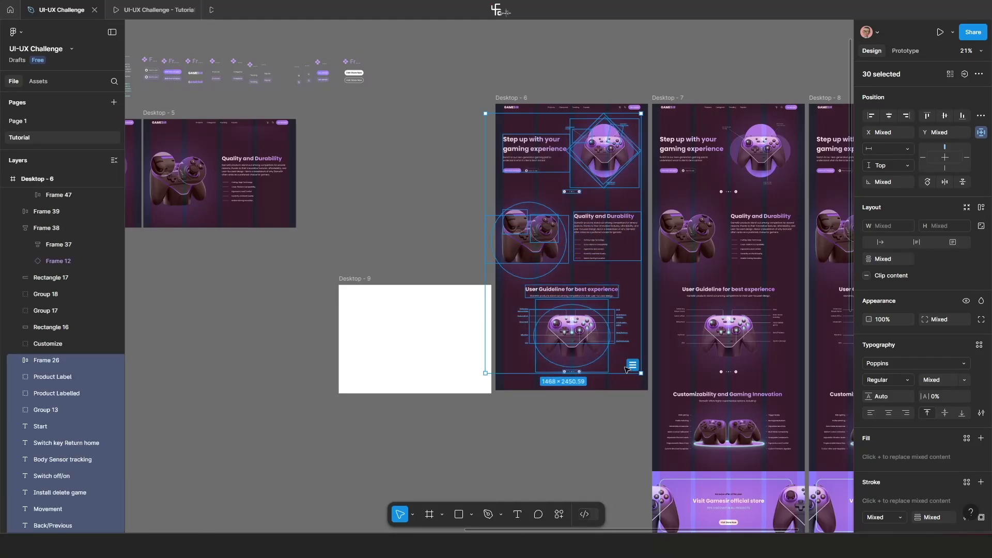
{"action": "left_click", "coordinate": [900, 166]}
{"action": "left_click", "coordinate": [893, 178]}
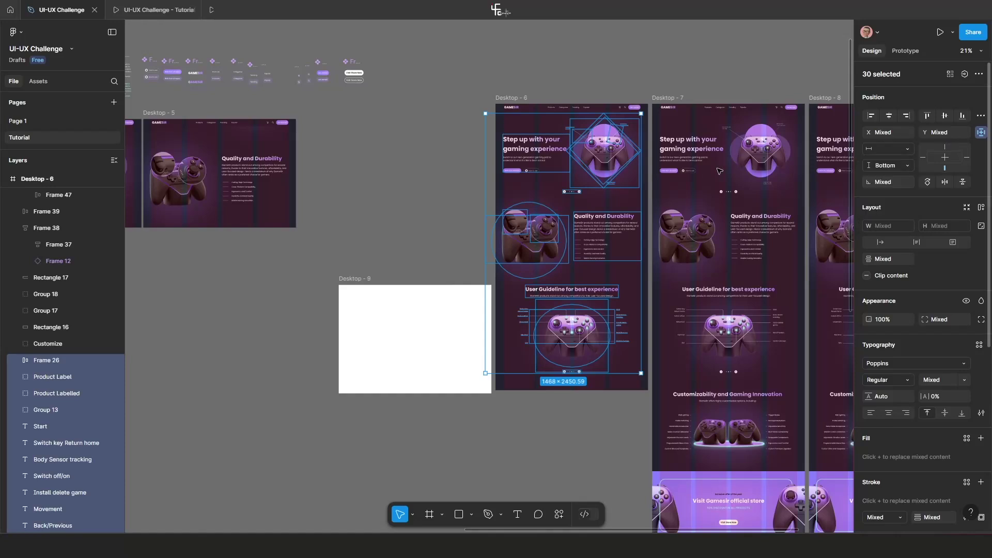
Crop Desktop - 6 from its top edge to a height of 1225, leaving only the User Guideline section under the header.
{"action": "scroll", "coordinate": [578, 174], "scroll_direction": "up", "scroll_amount": 5}
{"action": "left_click", "coordinate": [450, 43]}
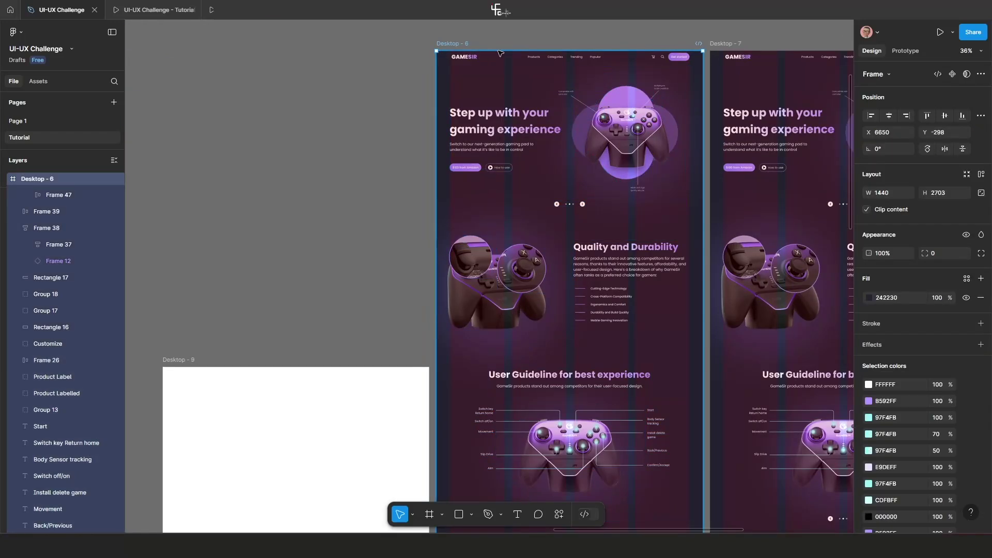
{"action": "left_click_drag", "start_coordinate": [507, 61], "coordinate": [505, 310]}
{"action": "scroll", "coordinate": [526, 215], "scroll_direction": "down", "scroll_amount": 5}
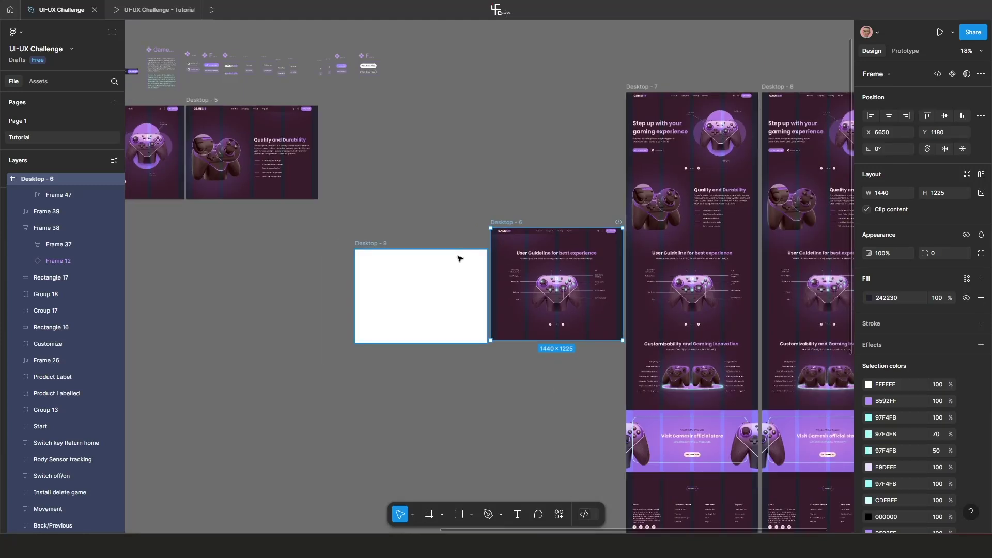
Place the blank frame at X 5053, Y 1231 and align Desktop - 6 directly beside it at X 6493, Y 1231.
{"action": "mouse_move", "coordinate": [458, 277]}
{"action": "left_mouse_down"}
{"action": "mouse_move", "coordinate": [423, 264]}
{"action": "mouse_move", "coordinate": [447, 260]}
{"action": "left_mouse_up"}
{"action": "scroll", "coordinate": [448, 261], "scroll_direction": "up", "scroll_amount": 3}
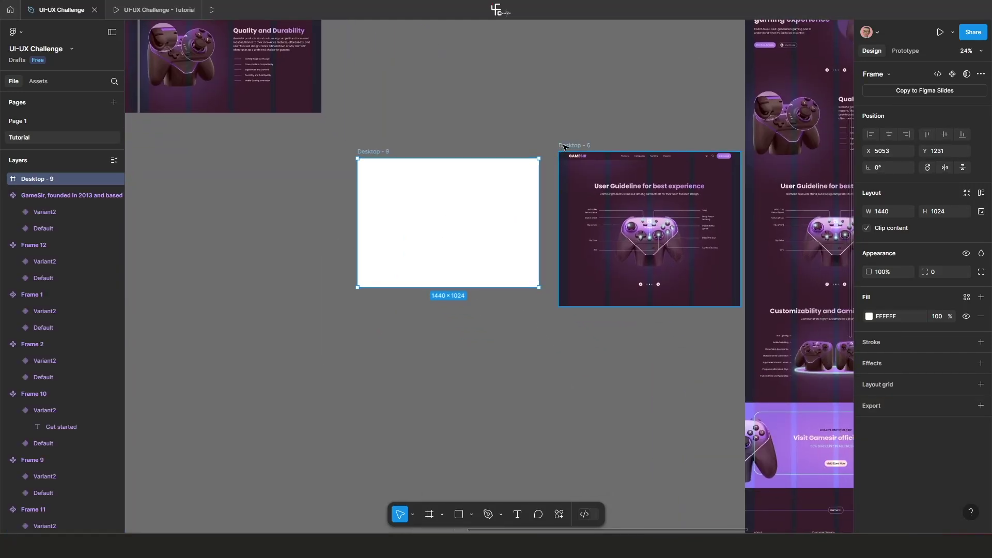
{"action": "left_click_drag", "start_coordinate": [576, 149], "coordinate": [558, 153]}
Resize Desktop - 6 from its top and bottom edges to a height of 1024 at Y 1231, matching the blank frame.
{"action": "scroll", "coordinate": [557, 153], "scroll_direction": "up", "scroll_amount": 3}
{"action": "scroll", "coordinate": [507, 207], "scroll_direction": "down", "scroll_amount": 2}
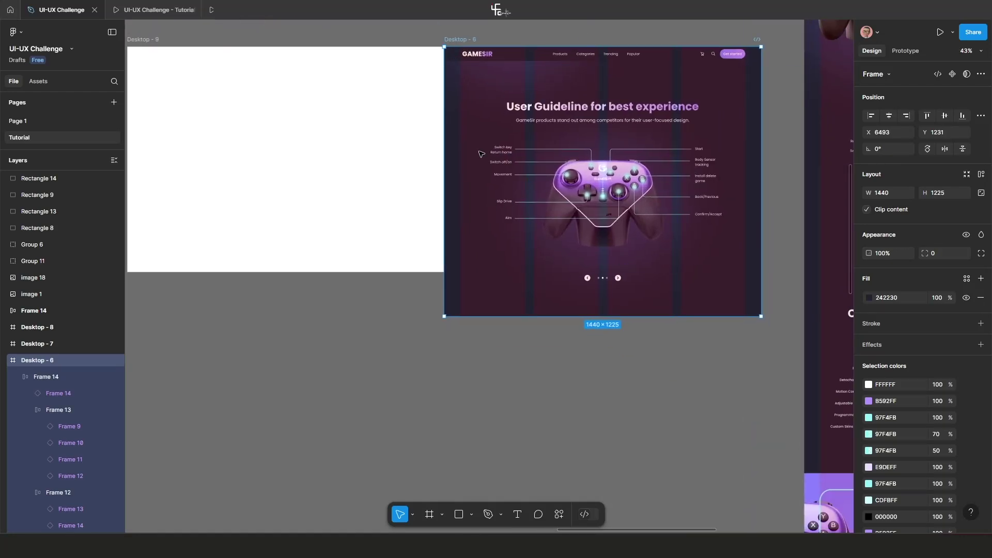
{"action": "left_click_drag", "start_coordinate": [533, 318], "coordinate": [534, 294]}
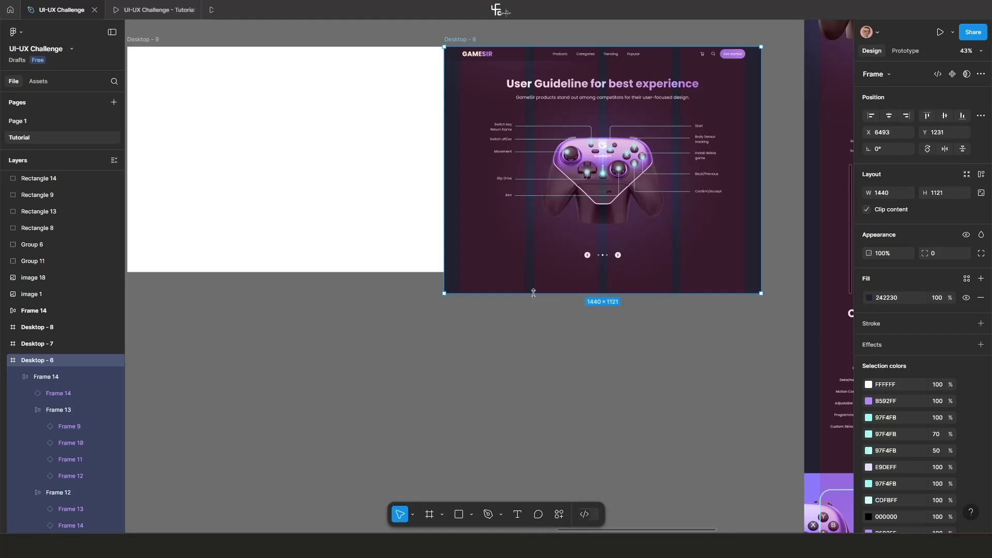
{"action": "key", "text": "ctrl+z"}
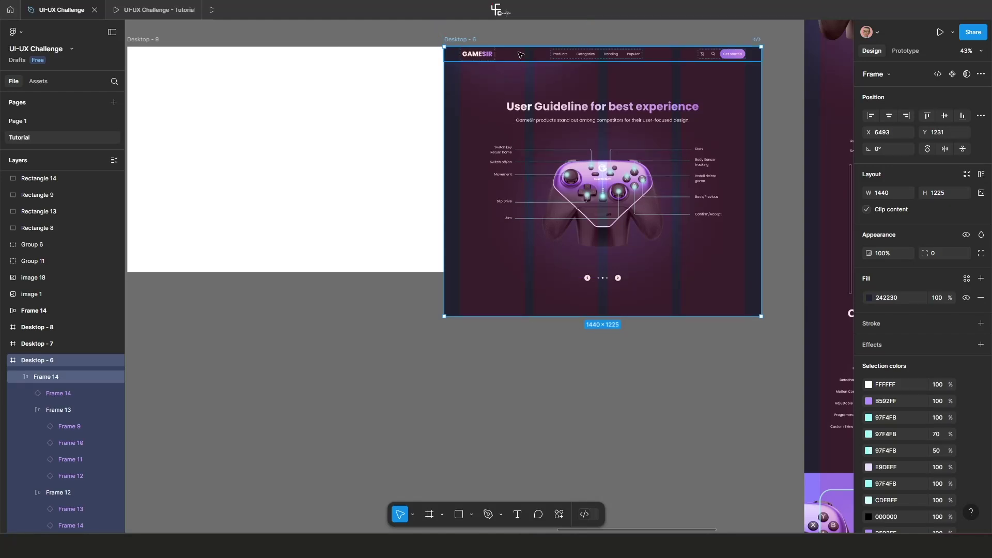
{"action": "left_click_drag", "start_coordinate": [517, 47], "coordinate": [521, 57]}
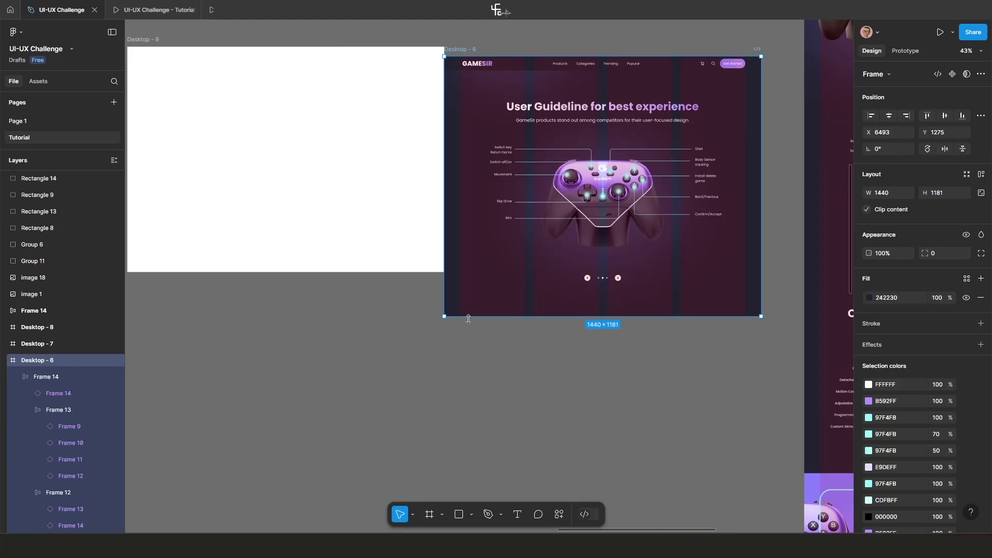
{"action": "left_click_drag", "start_coordinate": [471, 303], "coordinate": [472, 272]}
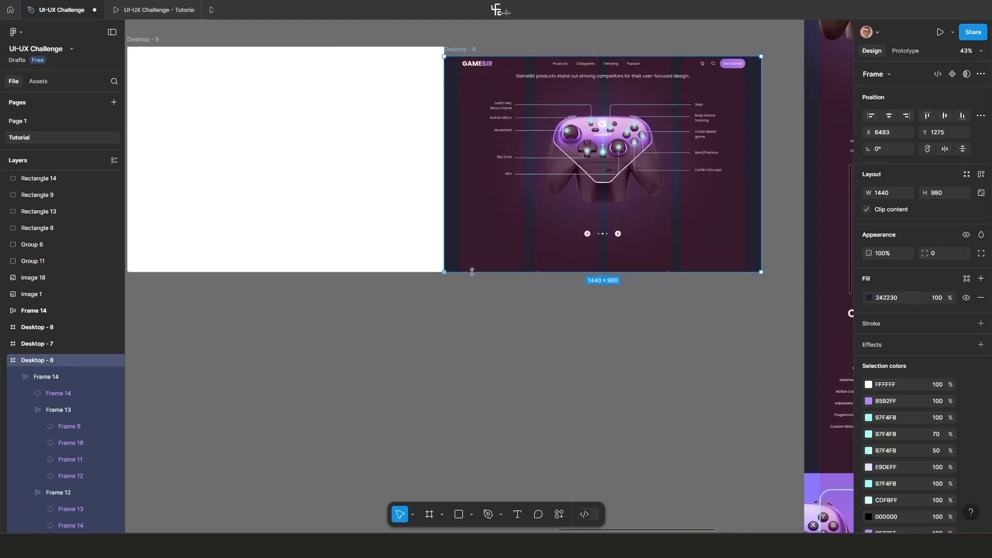
{"action": "scroll", "coordinate": [509, 271], "scroll_direction": "down", "scroll_amount": 3}
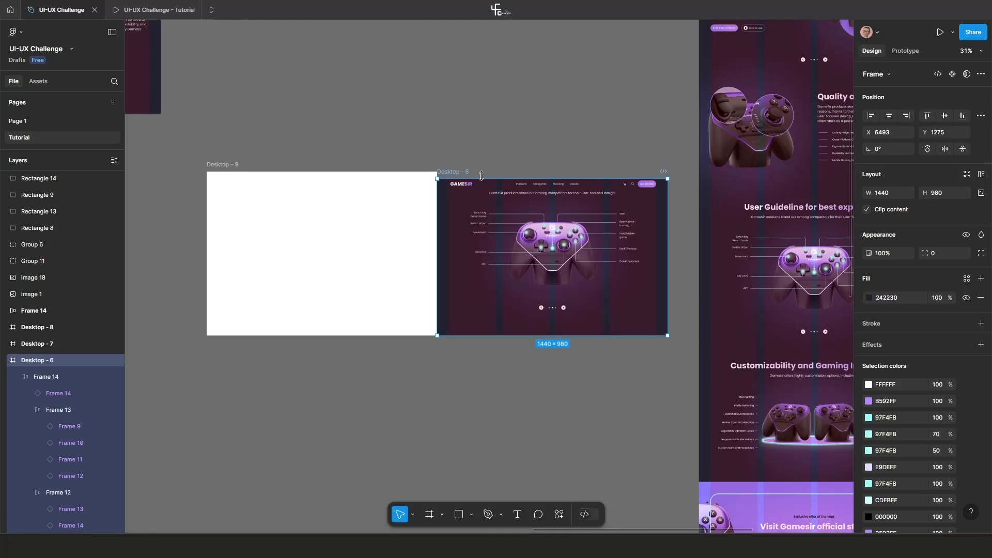
{"action": "mouse_move", "coordinate": [481, 176]}
{"action": "left_mouse_down"}
{"action": "mouse_move", "coordinate": [481, 157]}
{"action": "mouse_move", "coordinate": [481, 173]}
{"action": "left_mouse_up"}
{"action": "scroll", "coordinate": [492, 217], "scroll_direction": "up", "scroll_amount": 3}
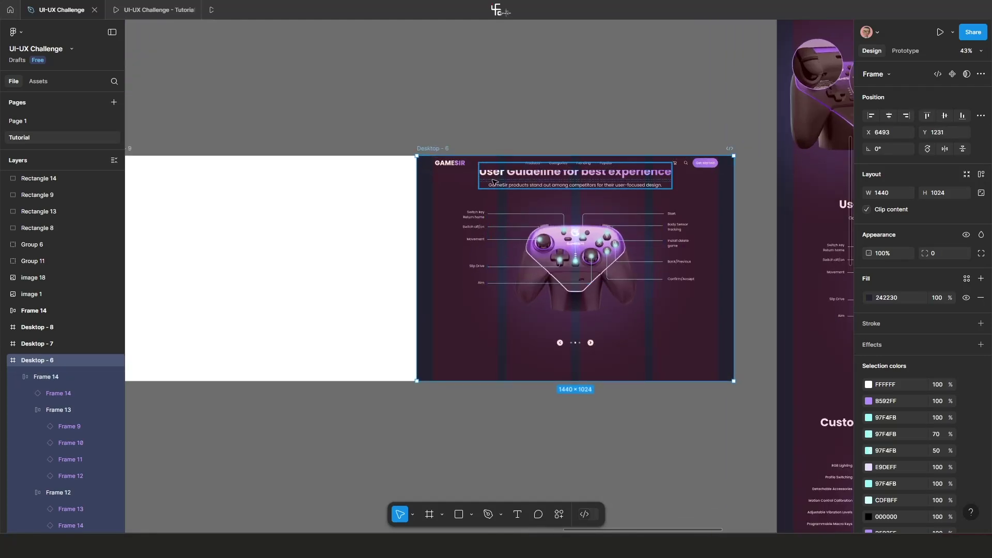
Select all the User Guideline content in Desktop - 6 and move it down clear of the header.
{"action": "left_click", "coordinate": [495, 182]}
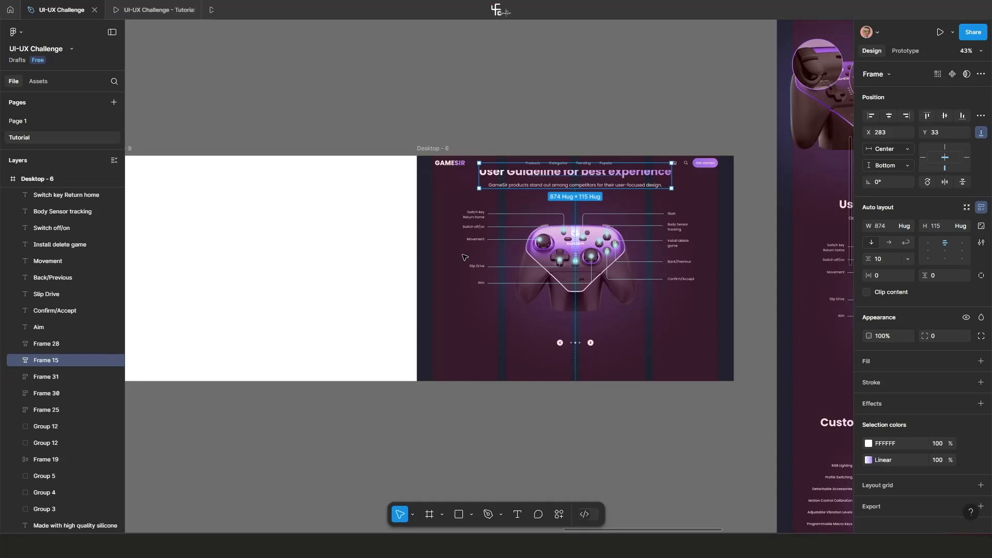
{"action": "left_click_drag", "start_coordinate": [657, 372], "coordinate": [448, 160]}
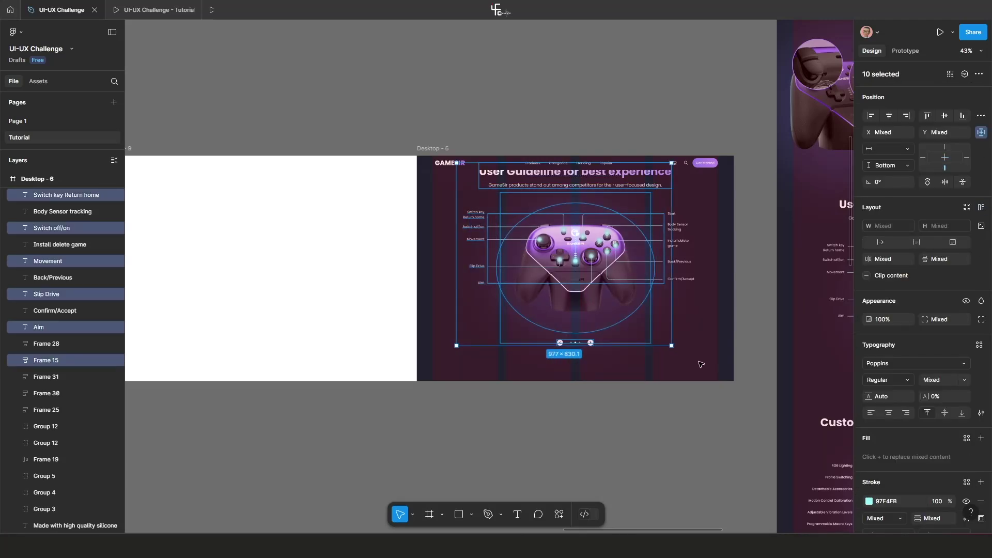
{"action": "left_click_drag", "start_coordinate": [701, 365], "coordinate": [450, 177]}
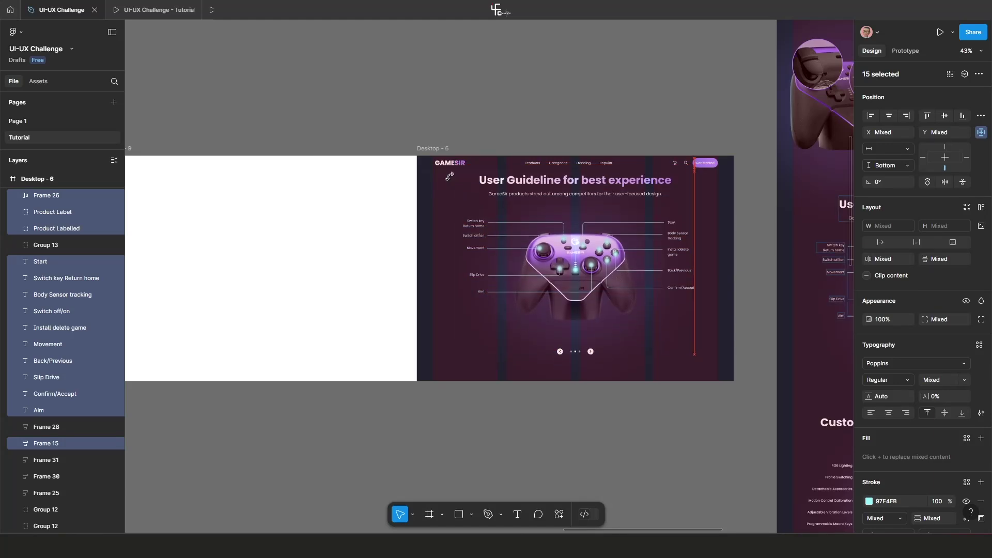
{"action": "key", "text": "shift+Down"}
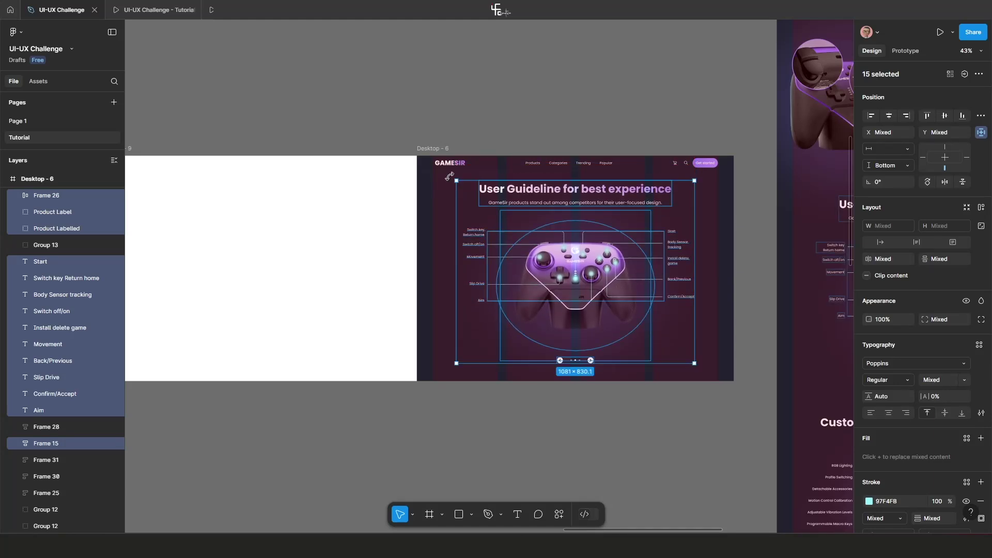
{"action": "left_click", "coordinate": [428, 157]}
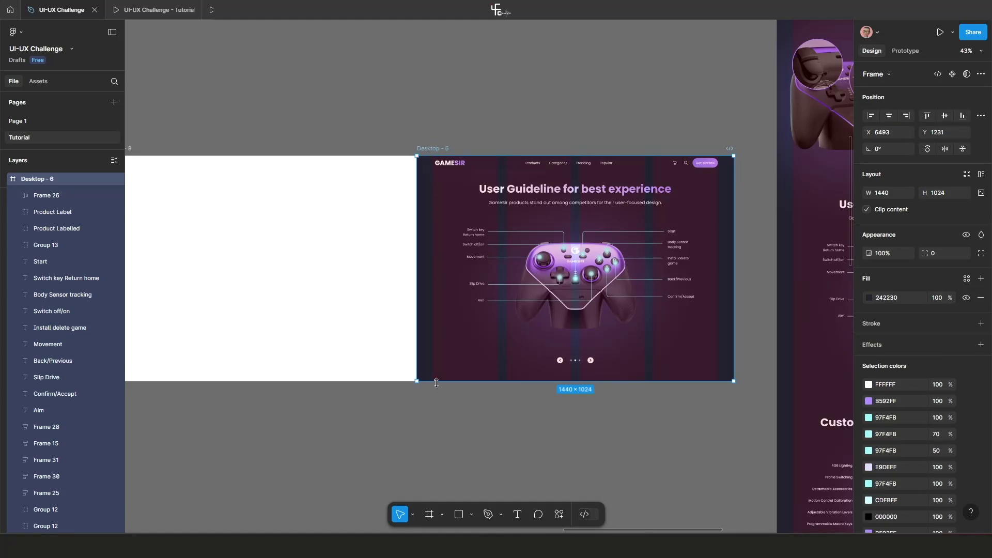
Move Desktop - 6 to X 4835, Y -154, placing it in the row beside Desktop - 5.
{"action": "scroll", "coordinate": [435, 381], "scroll_direction": "down", "scroll_amount": 10}
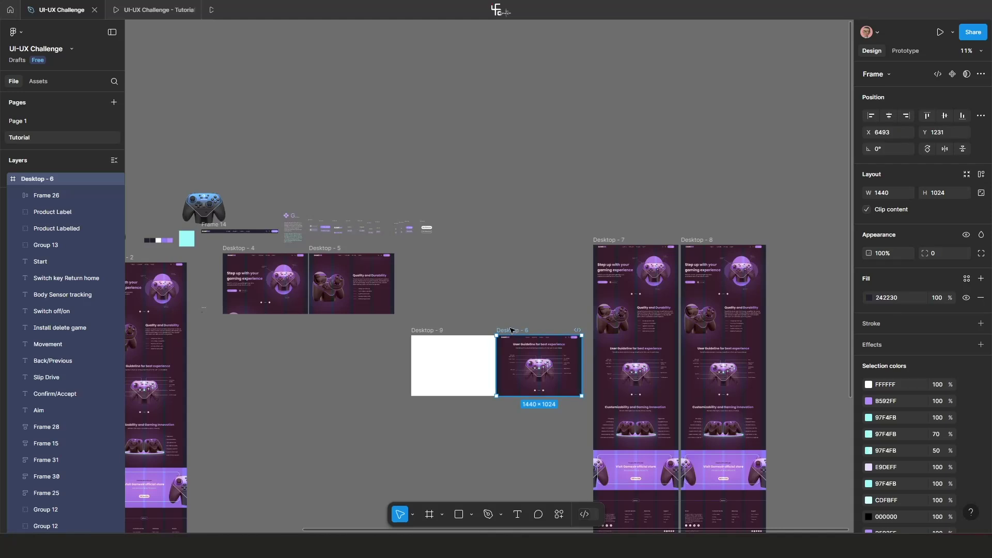
{"action": "left_click_drag", "start_coordinate": [511, 331], "coordinate": [412, 249]}
{"action": "scroll", "coordinate": [465, 290], "scroll_direction": "down", "scroll_amount": 2}
{"action": "scroll", "coordinate": [519, 312], "scroll_direction": "up", "scroll_amount": 5}
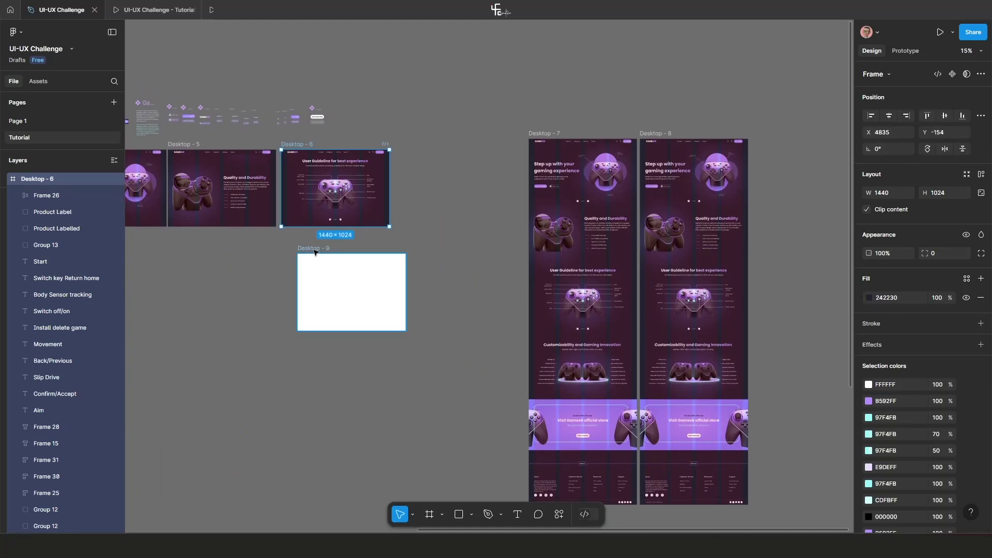
Move the blank Desktop - 9 frame to X 6607, Y 2386, next to the lower part of Desktop - 7.
{"action": "left_click_drag", "start_coordinate": [355, 263], "coordinate": [388, 273]}
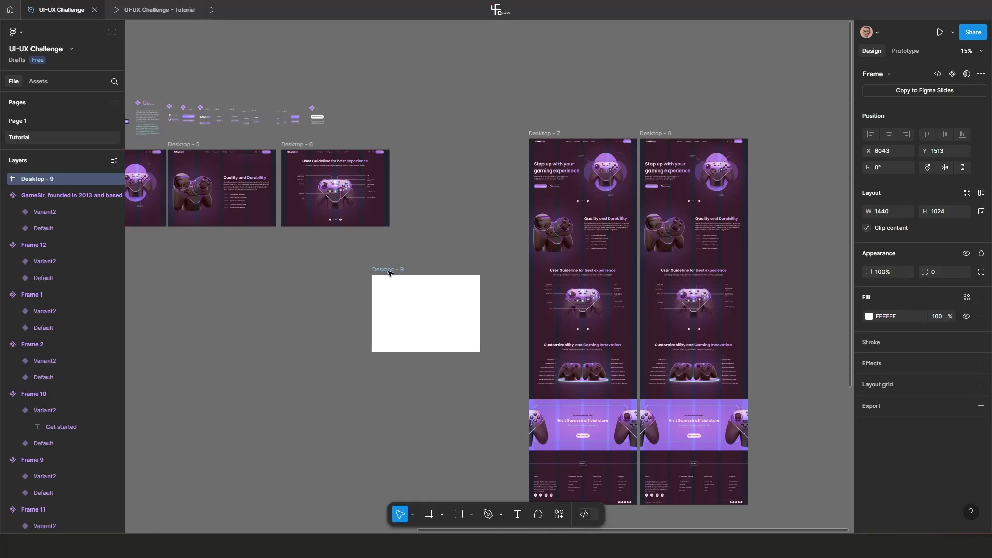
{"action": "left_click_drag", "start_coordinate": [445, 320], "coordinate": [490, 343]}
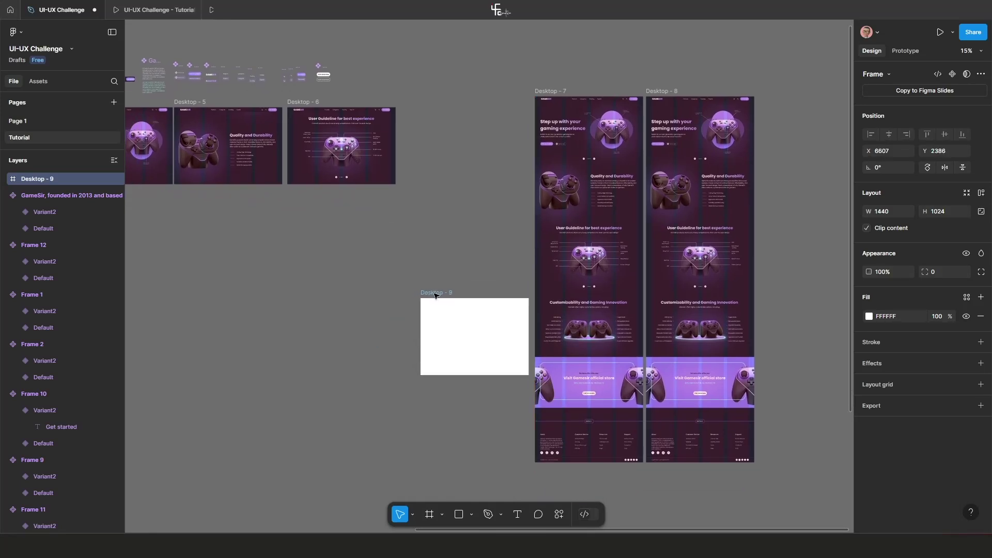
{"action": "scroll", "coordinate": [447, 359], "scroll_direction": "up", "scroll_amount": 3}
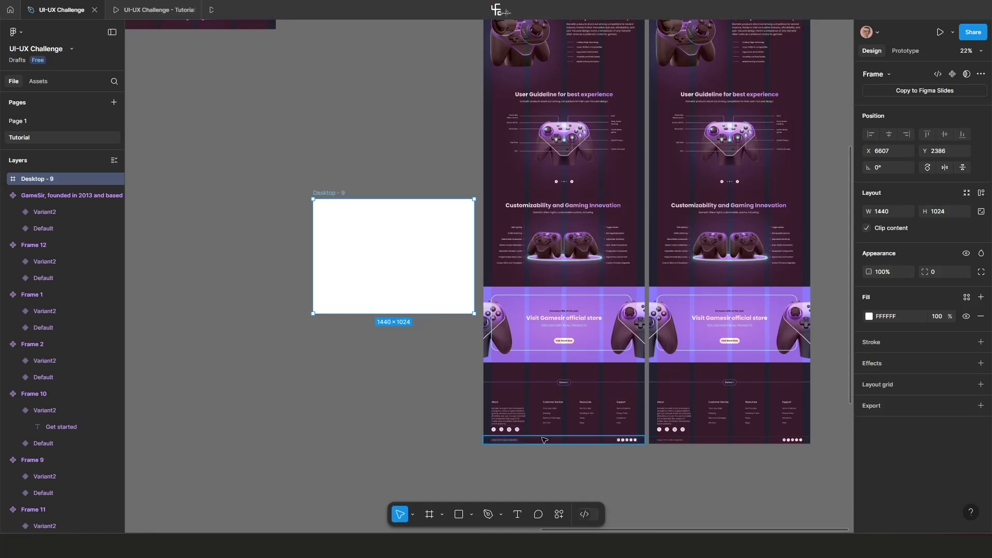
Shorten Desktop - 7 from its bottom edge to a height of 3467, ending below the Customizability and Gaming Innovation section.
{"action": "scroll", "coordinate": [476, 275], "scroll_direction": "down", "scroll_amount": 3}
{"action": "left_click", "coordinate": [495, 54]}
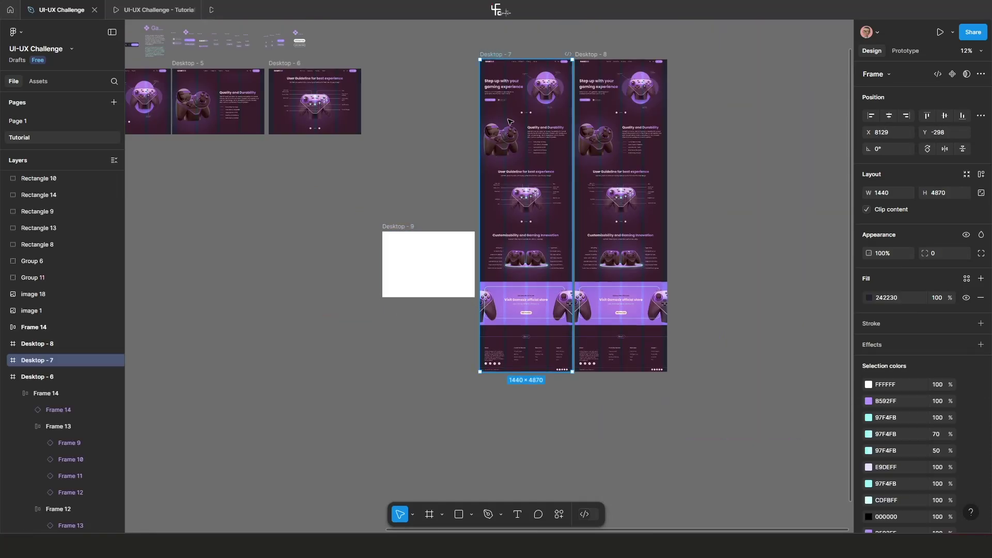
{"action": "left_click_drag", "start_coordinate": [516, 318], "coordinate": [520, 281]}
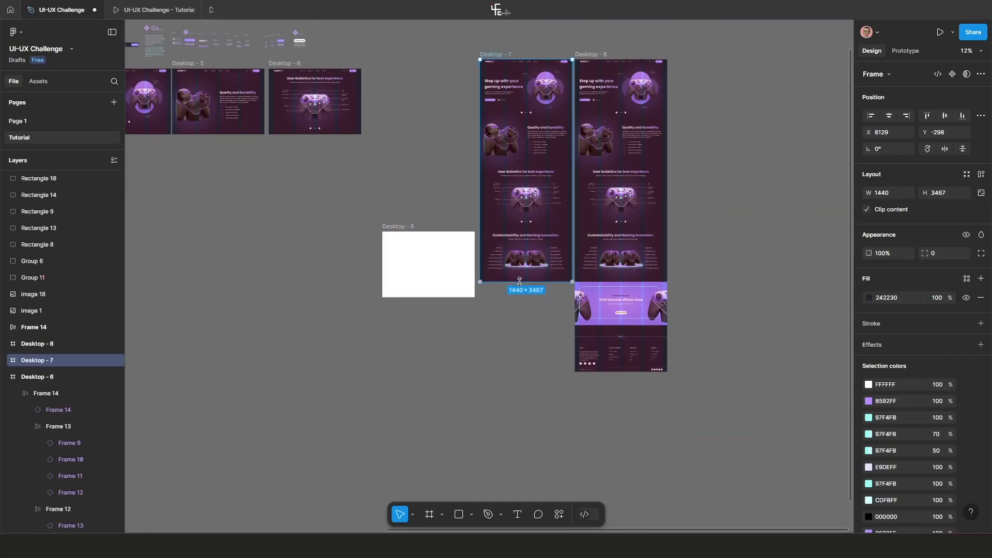
{"action": "scroll", "coordinate": [522, 286], "scroll_direction": "up", "scroll_amount": 2}
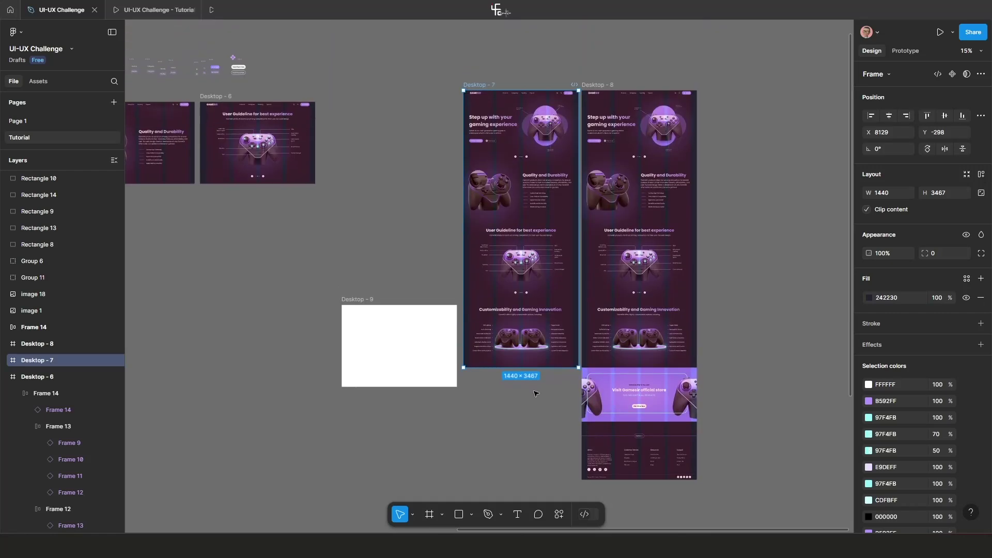
Select the hero, Quality and Durability, and User Guideline contents in Desktop - 7 and set their vertical constraint to Bottom.
{"action": "left_click_drag", "start_coordinate": [504, 90], "coordinate": [503, 115]}
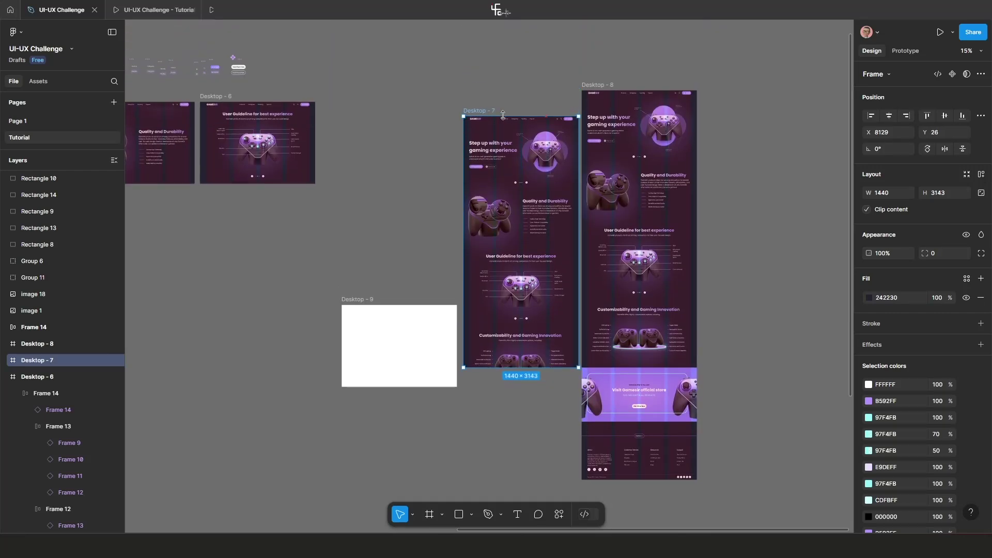
{"action": "key", "text": "ctrl+z"}
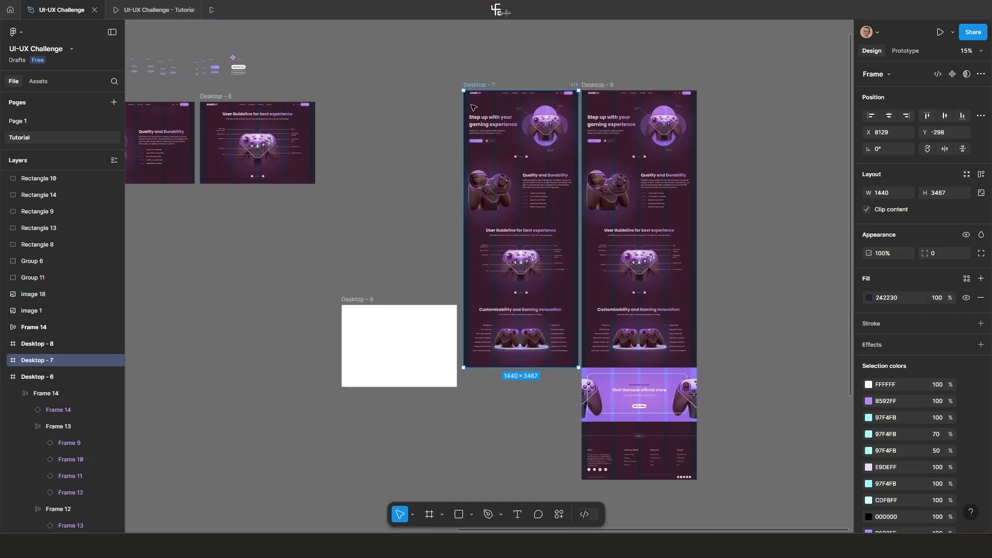
{"action": "left_click", "coordinate": [415, 110]}
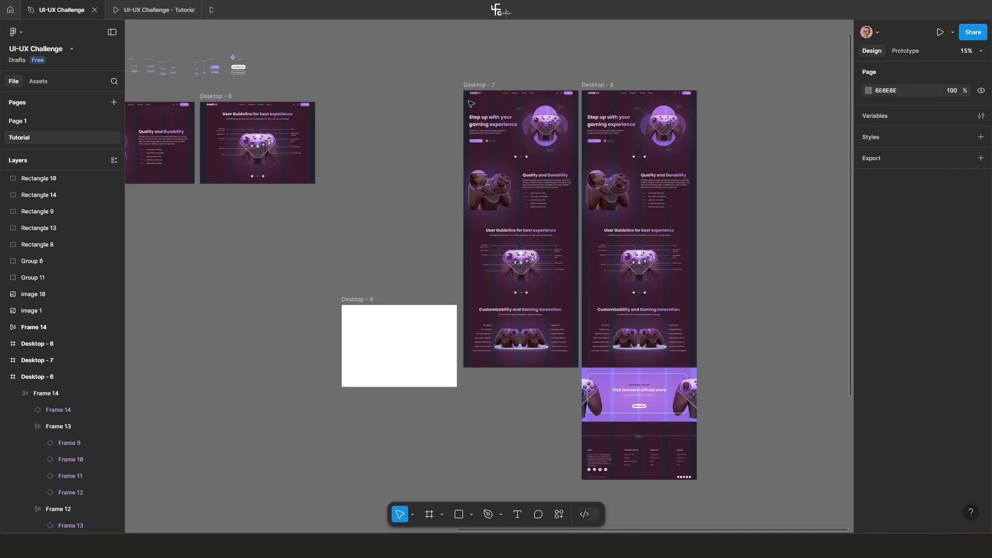
{"action": "left_click_drag", "start_coordinate": [499, 126], "coordinate": [573, 309]}
{"action": "scroll", "coordinate": [522, 262], "scroll_direction": "up", "scroll_amount": 2}
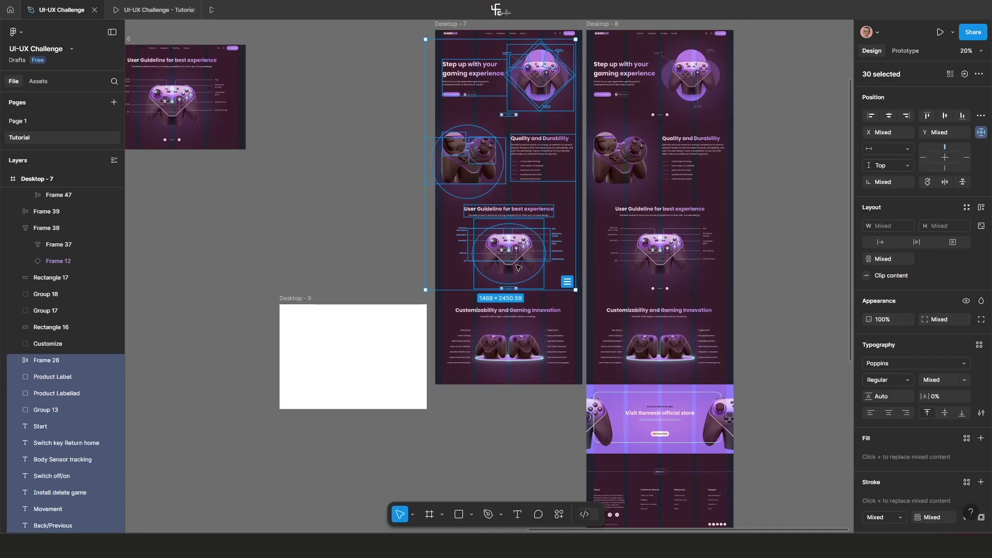
{"action": "left_click", "coordinate": [895, 166]}
{"action": "left_click", "coordinate": [892, 177]}
{"action": "scroll", "coordinate": [481, 217], "scroll_direction": "down", "scroll_amount": 2}
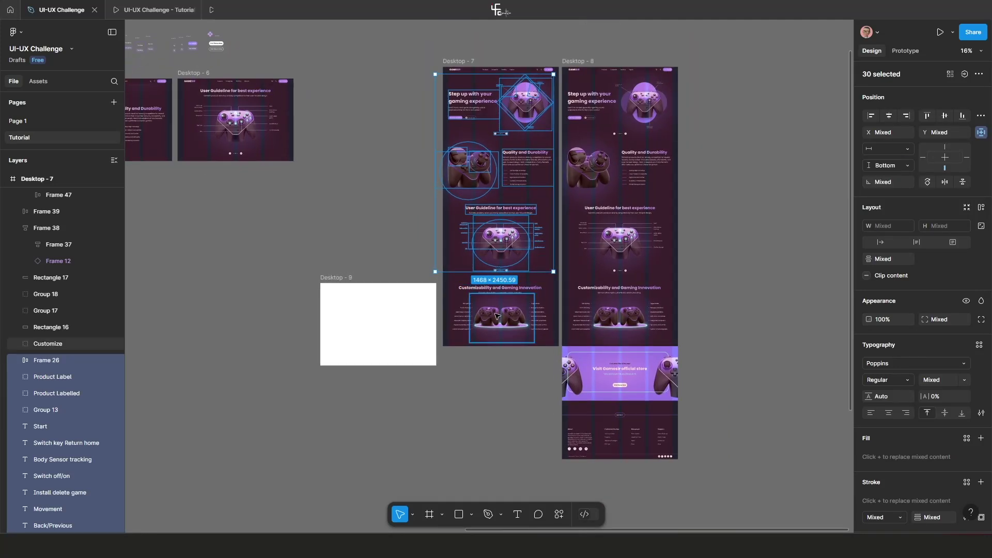
{"action": "scroll", "coordinate": [494, 310], "scroll_direction": "up", "scroll_amount": 1}
{"action": "left_click", "coordinate": [406, 107]}
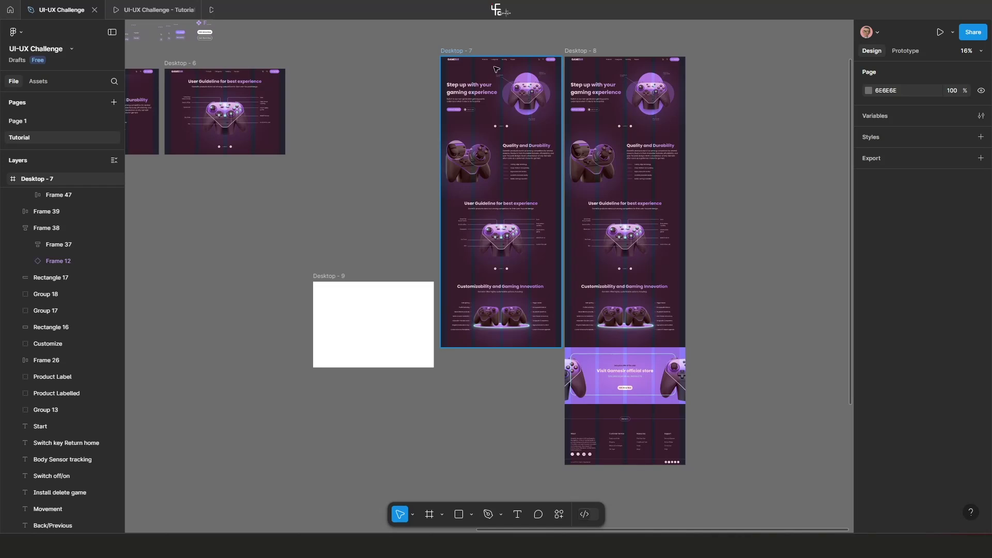
{"action": "left_click", "coordinate": [451, 50]}
{"action": "left_click_drag", "start_coordinate": [491, 57], "coordinate": [491, 154]}
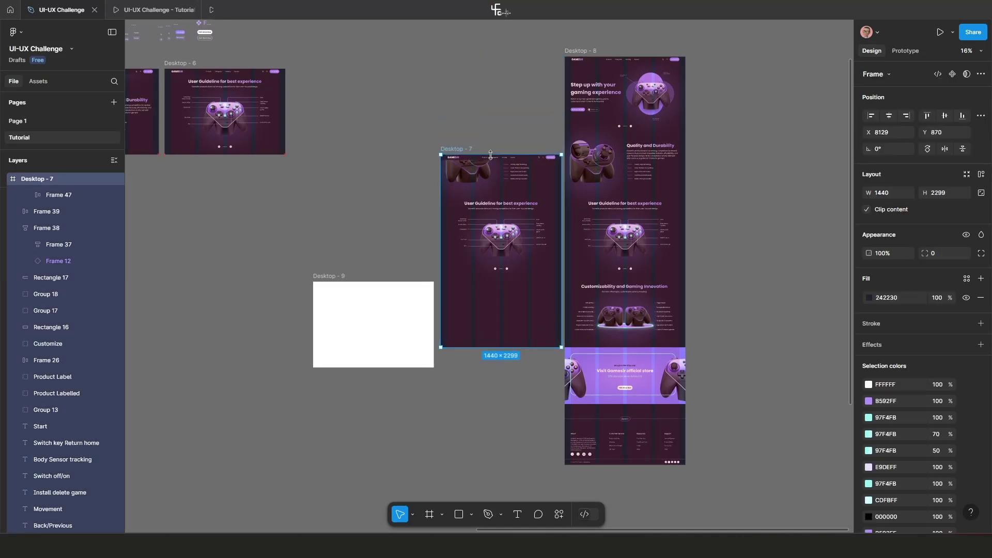
{"action": "key", "text": "ctrl+z"}
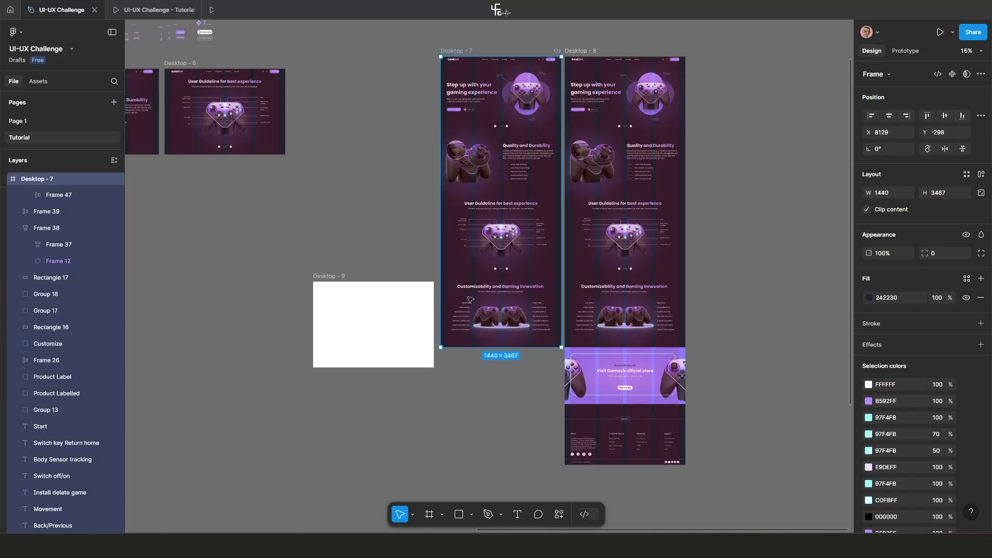
{"action": "scroll", "coordinate": [470, 300], "scroll_direction": "up", "scroll_amount": 2}
{"action": "left_click_drag", "start_coordinate": [425, 225], "coordinate": [485, 226]}
{"action": "key", "text": "ctrl+z"}
Select the Customizability and Gaming Innovation contents in Desktop - 7 and set their vertical constraint to Bottom.
{"action": "key", "text": "Escape"}
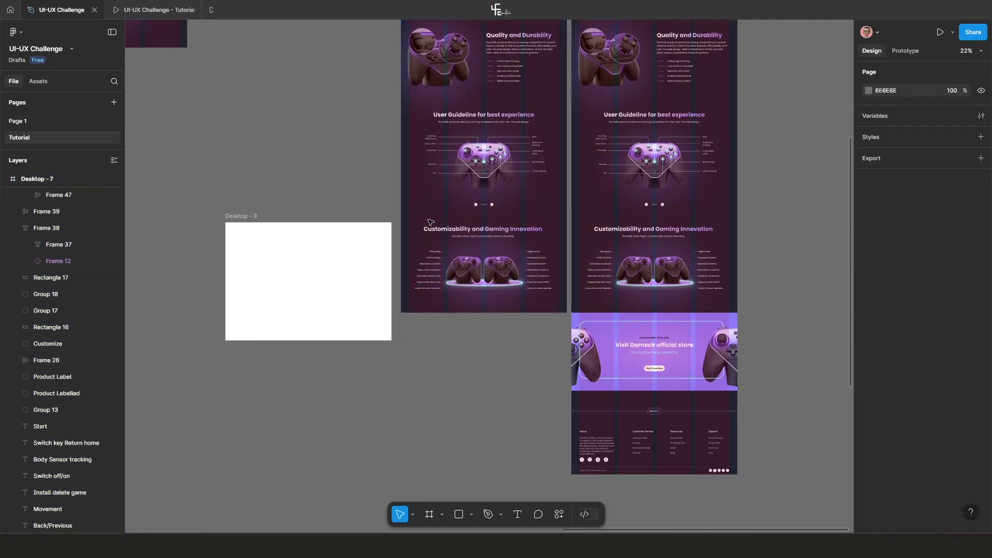
{"action": "left_click_drag", "start_coordinate": [508, 260], "coordinate": [565, 300]}
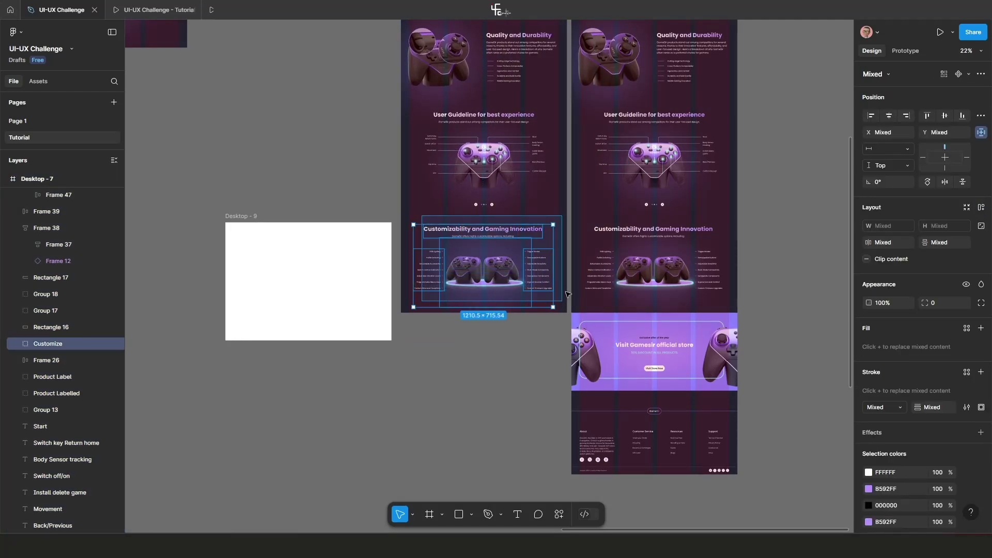
{"action": "left_click", "coordinate": [888, 166]}
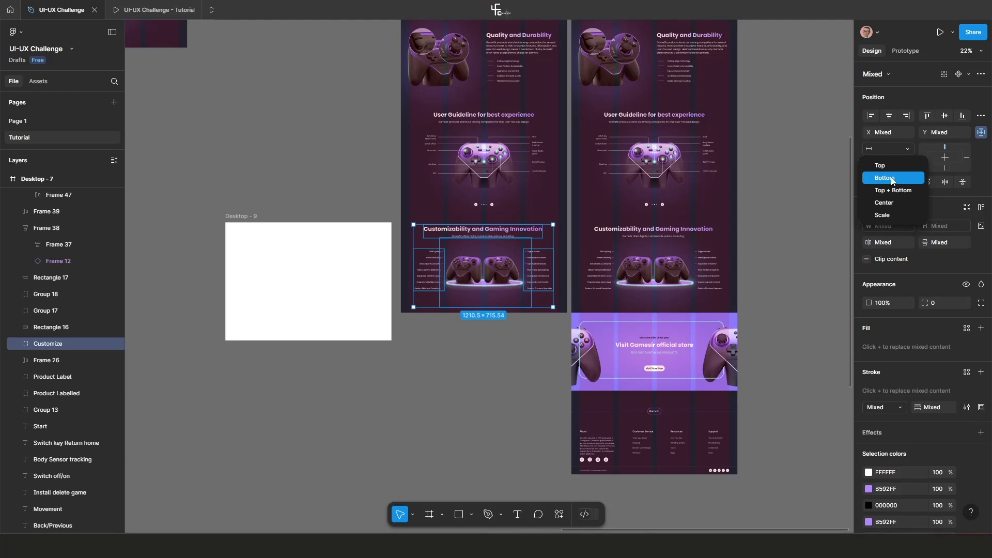
{"action": "left_click", "coordinate": [892, 179]}
Crop Desktop - 7 from its top edge to a height of 925 and align it beside the blank frame at X 8080, Y 2386.
{"action": "scroll", "coordinate": [494, 305], "scroll_direction": "down", "scroll_amount": 5}
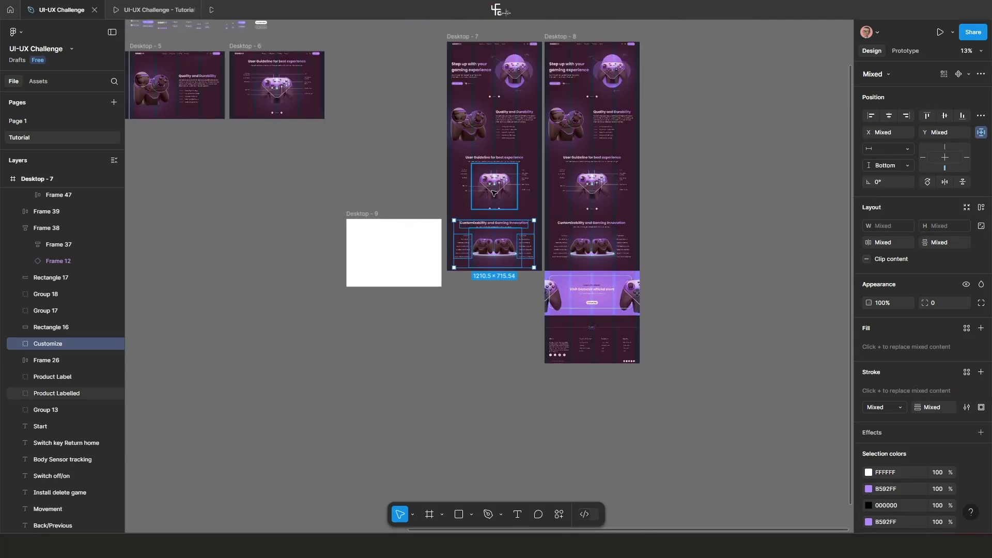
{"action": "left_click", "coordinate": [458, 77]}
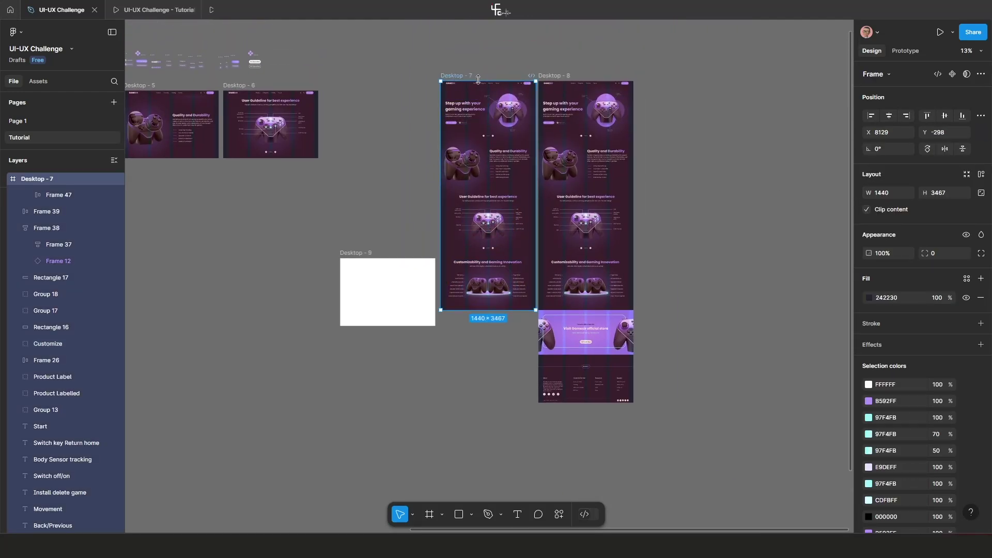
{"action": "left_click_drag", "start_coordinate": [478, 80], "coordinate": [476, 250]}
{"action": "scroll", "coordinate": [485, 257], "scroll_direction": "up", "scroll_amount": 5}
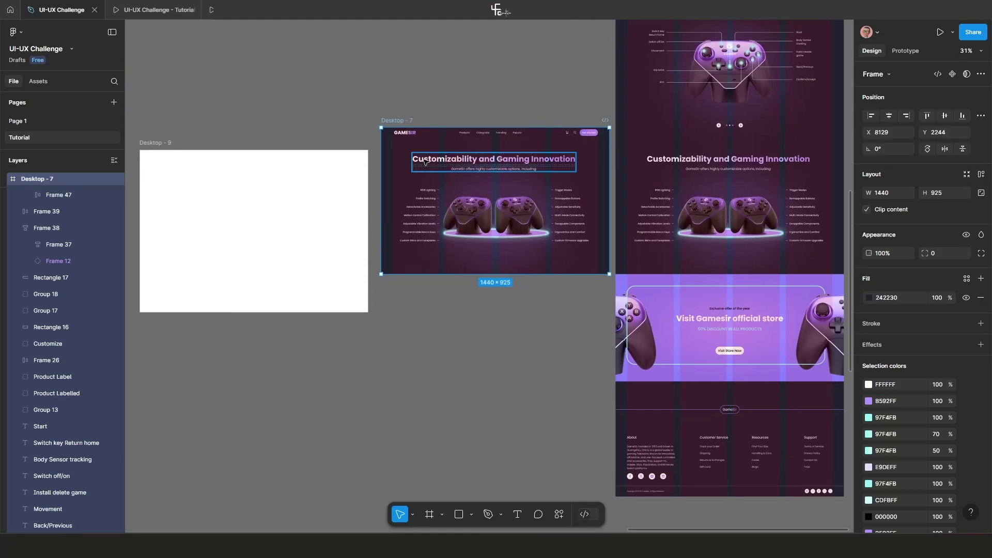
{"action": "left_click_drag", "start_coordinate": [404, 124], "coordinate": [396, 150]}
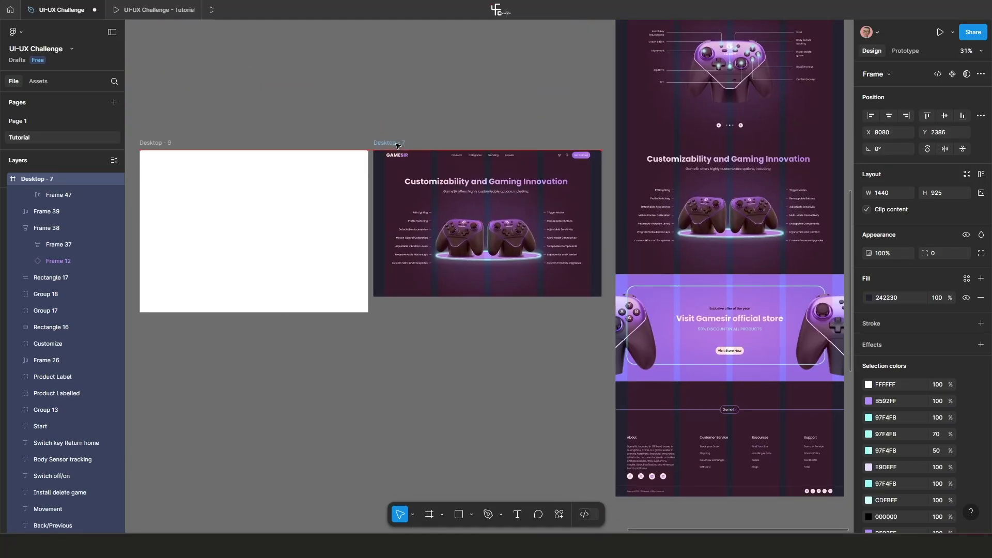
Extend Desktop - 7 from its bottom edge to a height of 1024.
{"action": "scroll", "coordinate": [382, 247], "scroll_direction": "up", "scroll_amount": 3}
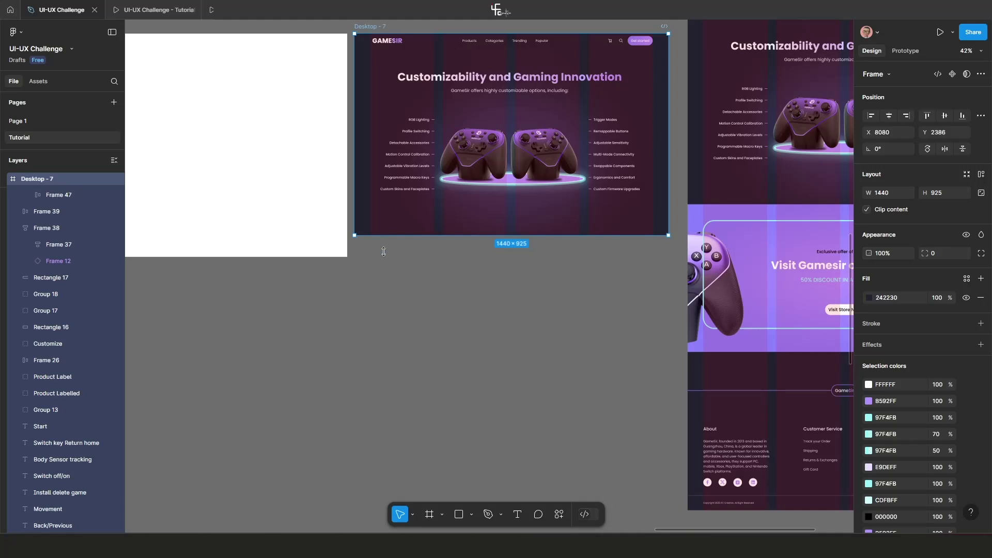
{"action": "left_click_drag", "start_coordinate": [384, 236], "coordinate": [383, 257]}
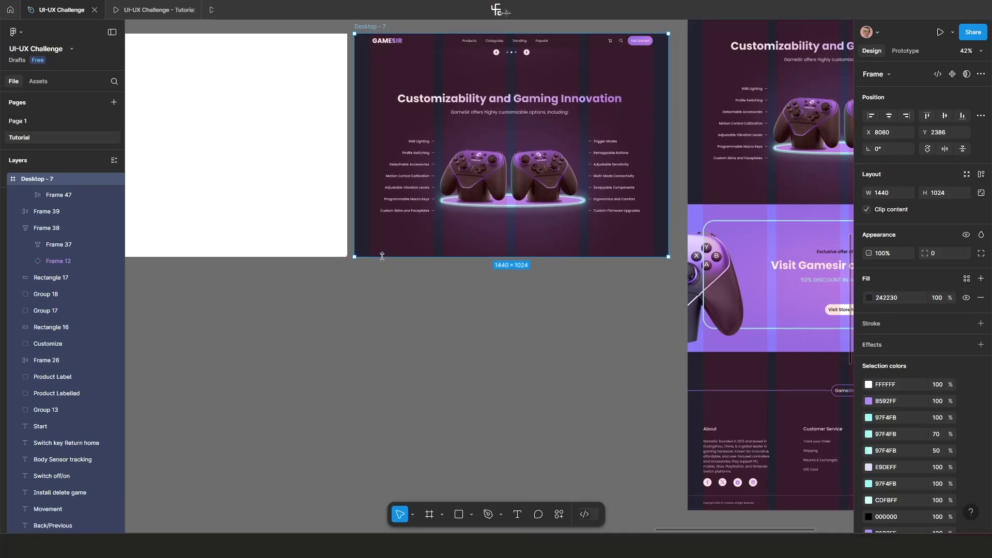
{"action": "scroll", "coordinate": [388, 218], "scroll_direction": "down", "scroll_amount": 3, "text": "ctrl"}
{"action": "scroll", "coordinate": [395, 172], "scroll_direction": "up", "scroll_amount": 3, "text": "ctrl"}
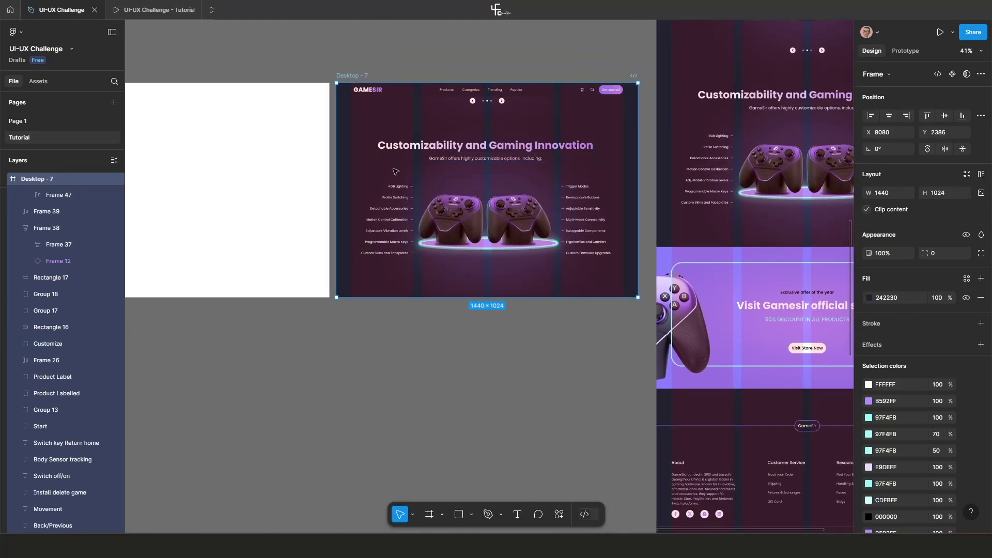
{"action": "left_click_drag", "start_coordinate": [396, 171], "coordinate": [457, 227]}
{"action": "key", "text": "ctrl+z"}
{"action": "key", "text": "Escape"}
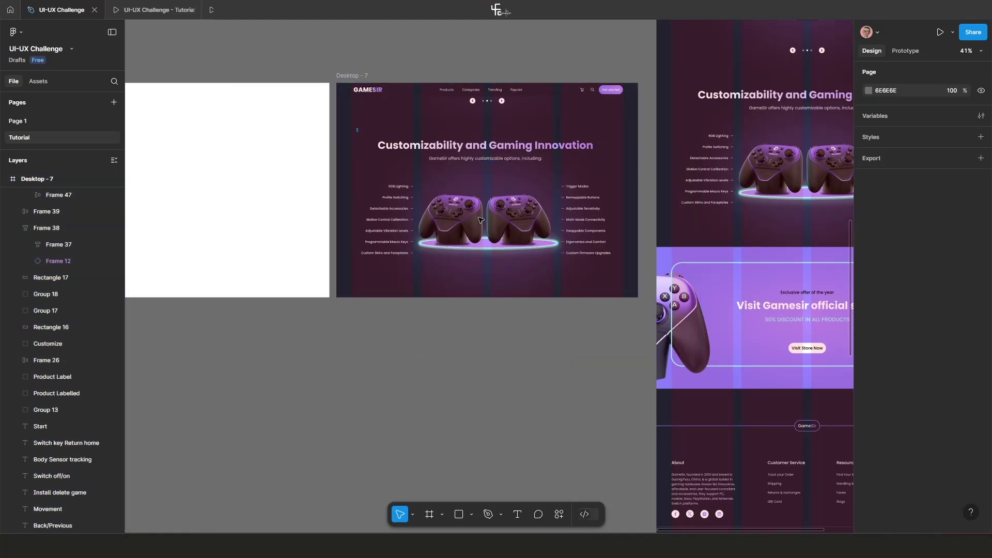
Nudge the Customizability and Gaming Innovation contents in Desktop - 7 slightly upward and move the carousel dots up to Y 12, behind the header.
{"action": "left_click", "coordinate": [480, 220]}
{"action": "key", "text": "Return"}
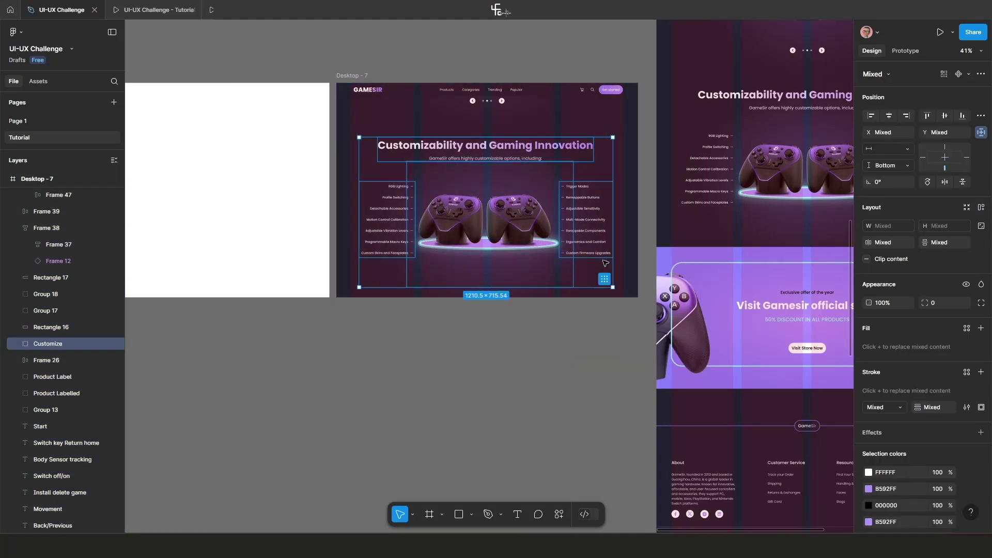
{"action": "key", "text": "shift+Up"}
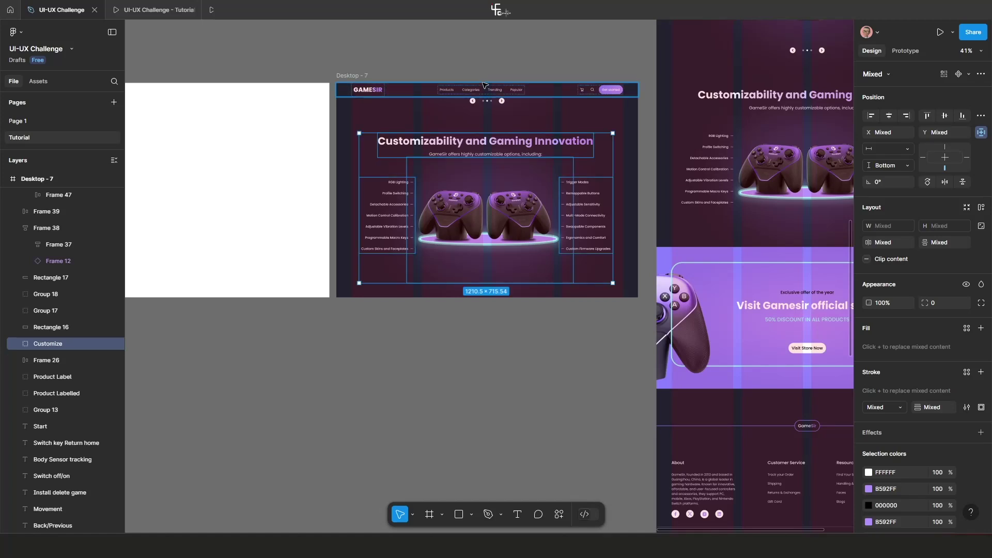
{"action": "left_click", "coordinate": [495, 103]}
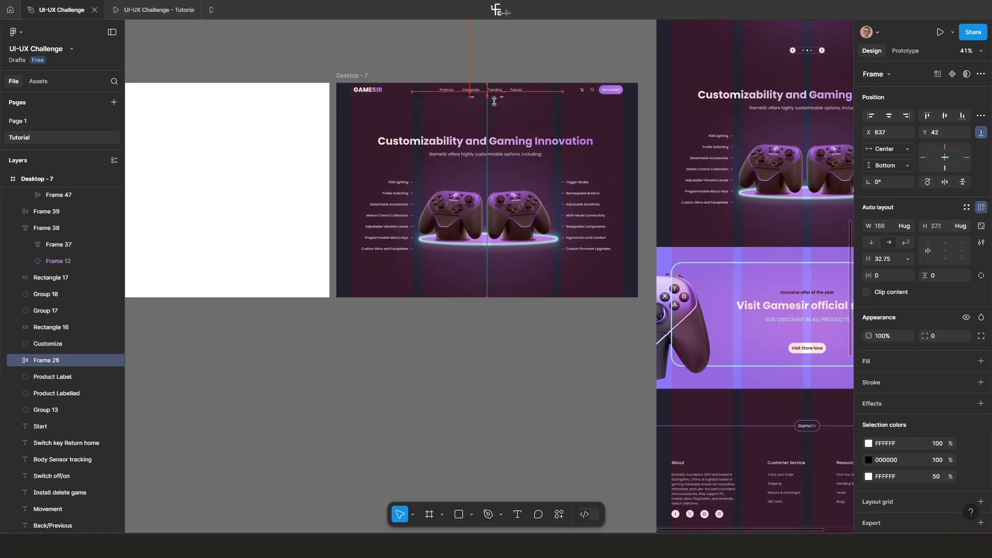
{"action": "key", "text": "shift+Up"}
{"action": "key", "text": "shift+Up"}
{"action": "key", "text": "shift+Up"}
Move Desktop - 7 into the row of cropped frames beside Desktop - 6, at X 6409, Y -154.
{"action": "scroll", "coordinate": [492, 328], "scroll_direction": "down", "scroll_amount": 5}
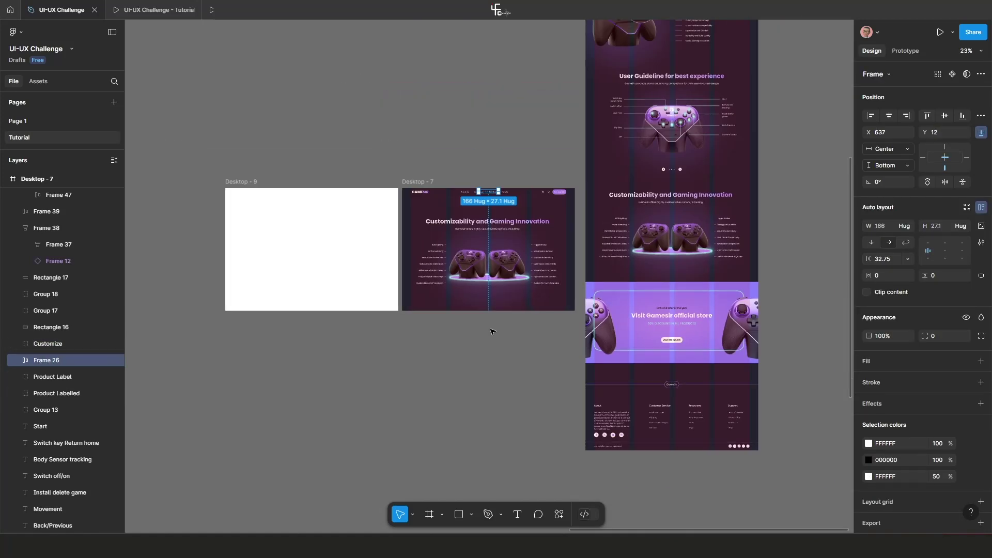
{"action": "scroll", "coordinate": [508, 334], "scroll_direction": "left", "scroll_amount": 2}
{"action": "scroll", "coordinate": [508, 334], "scroll_direction": "up", "scroll_amount": 1}
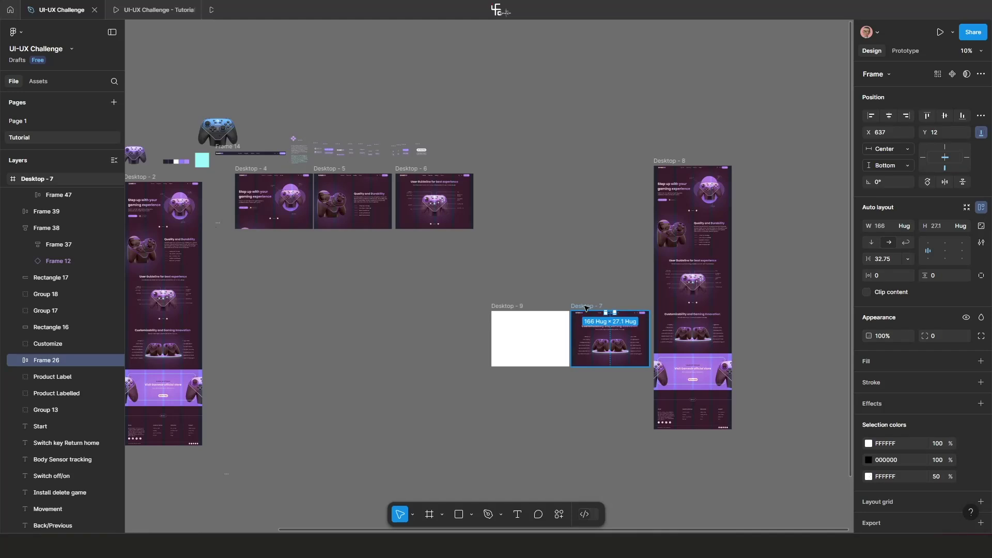
{"action": "left_click_drag", "start_coordinate": [585, 306], "coordinate": [495, 174]}
{"action": "scroll", "coordinate": [507, 239], "scroll_direction": "up", "scroll_amount": 2}
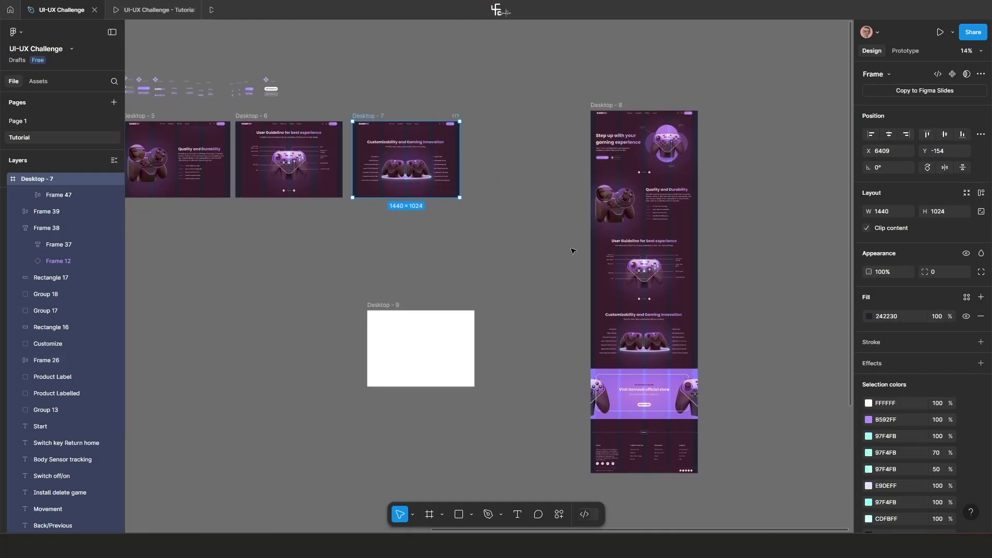
Move the full-page Desktop - 8 to X 8421, Y -154, and the blank Desktop - 9 to X 6336, Y 1838.
{"action": "left_click_drag", "start_coordinate": [608, 108], "coordinate": [519, 118]}
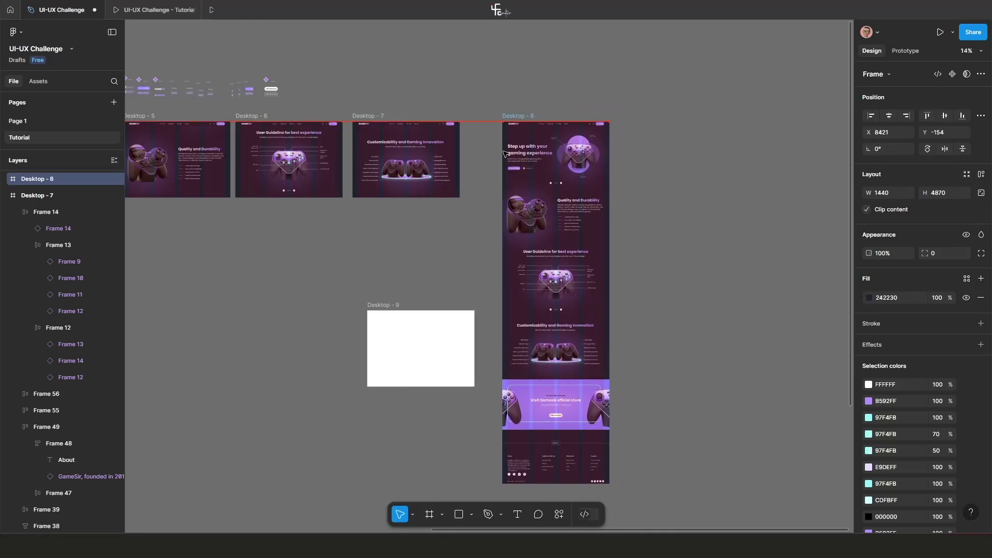
{"action": "left_click_drag", "start_coordinate": [379, 309], "coordinate": [356, 266]}
{"action": "scroll", "coordinate": [418, 370], "scroll_direction": "up", "scroll_amount": 2}
{"action": "scroll", "coordinate": [420, 372], "scroll_direction": "down", "scroll_amount": 3}
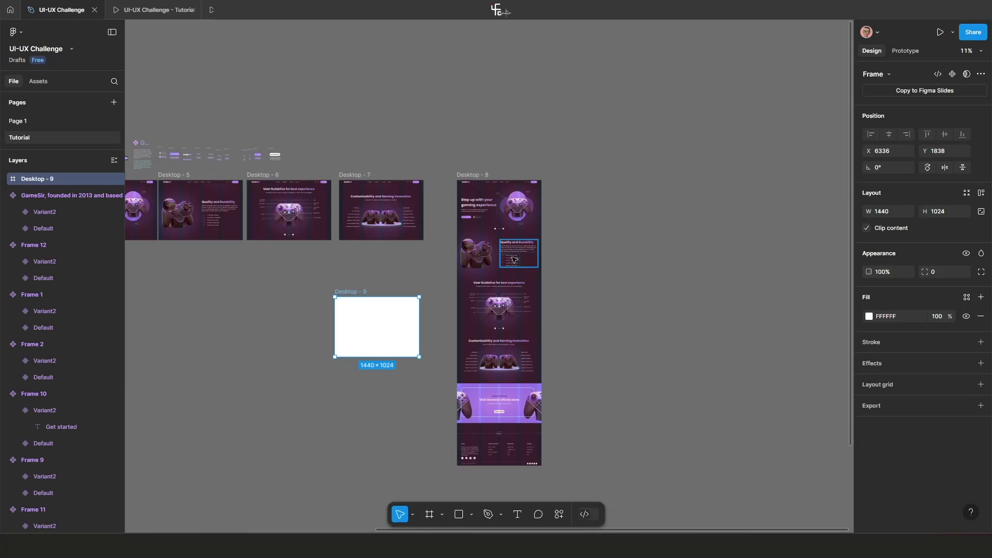
{"action": "scroll", "coordinate": [517, 261], "scroll_direction": "up", "scroll_amount": 2}
{"action": "scroll", "coordinate": [532, 265], "scroll_direction": "down", "scroll_amount": 2}
{"action": "scroll", "coordinate": [533, 266], "scroll_direction": "down", "scroll_amount": 2}
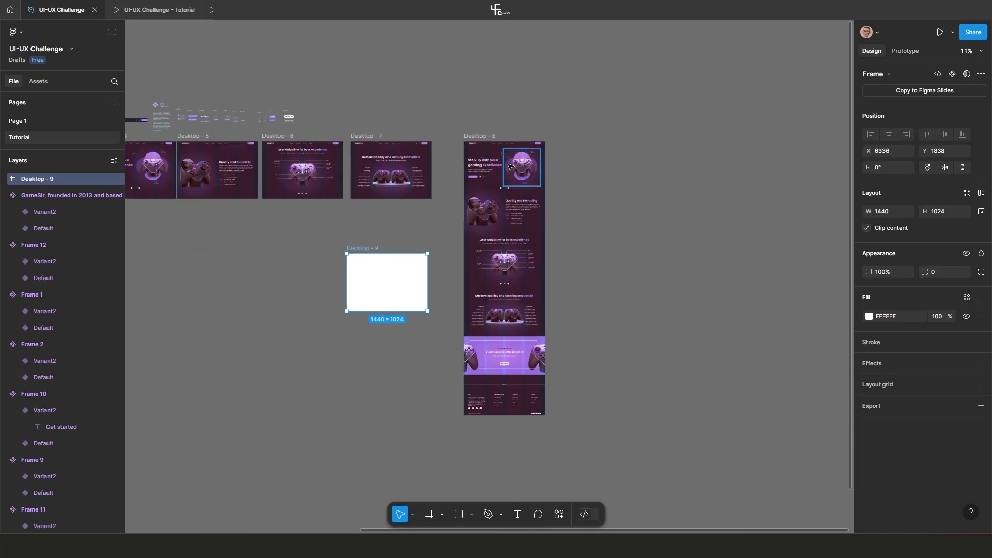
{"action": "key", "text": "Escape"}
Select all Desktop - 8 contents from the hero through Customizability and Gaming Innovation and set their vertical constraint to Bottom.
{"action": "scroll", "coordinate": [480, 181], "scroll_direction": "up", "scroll_amount": 2}
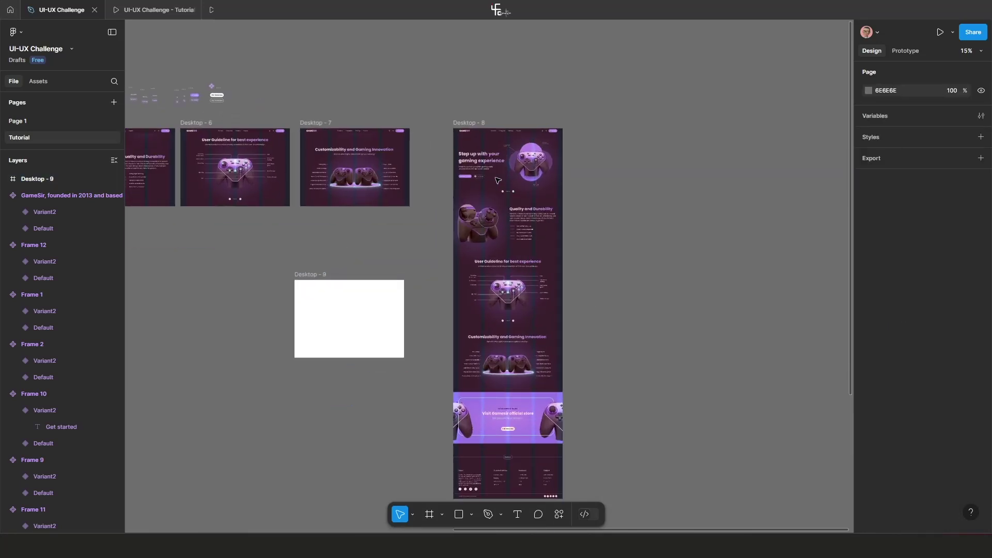
{"action": "scroll", "coordinate": [485, 196], "scroll_direction": "down", "scroll_amount": 1}
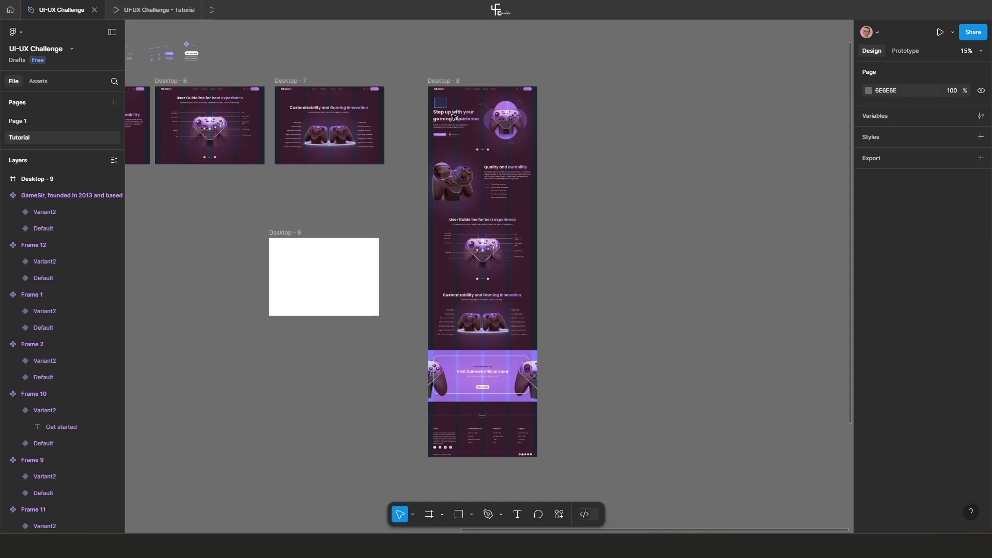
{"action": "left_click_drag", "start_coordinate": [452, 117], "coordinate": [536, 345]}
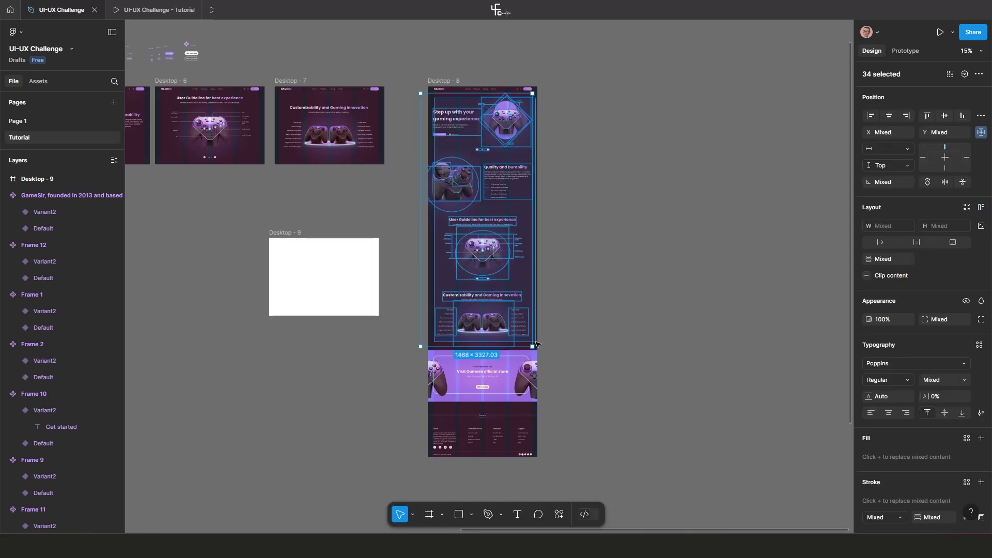
{"action": "left_click", "coordinate": [897, 166]}
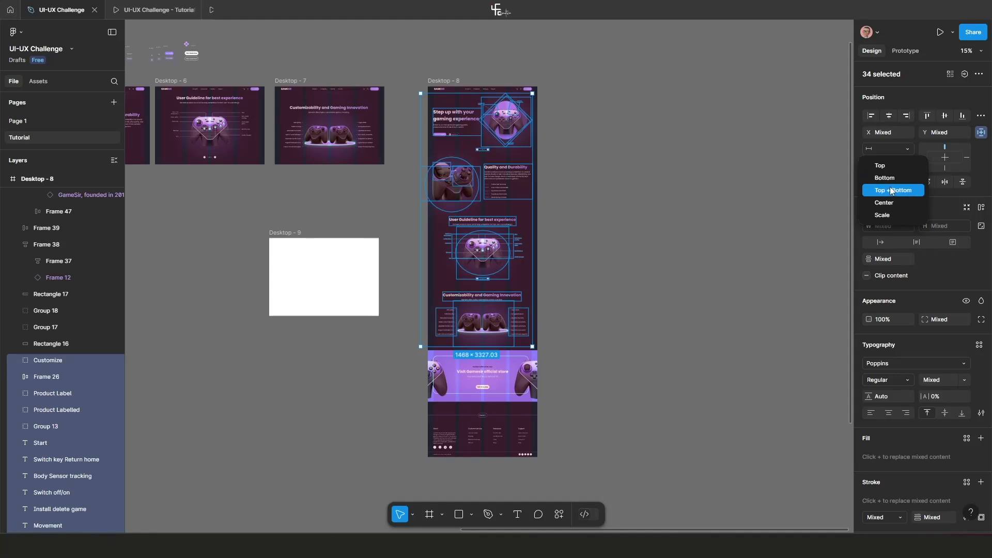
{"action": "left_click", "coordinate": [885, 178]}
{"action": "left_click", "coordinate": [637, 174]}
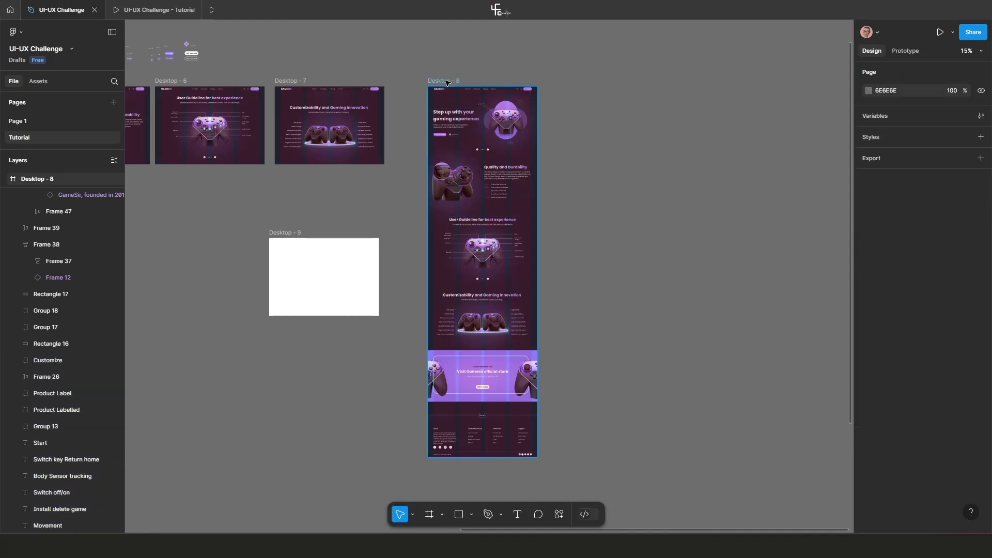
Try to crop Desktop - 8 from its top edge and undo the resize.
{"action": "left_click", "coordinate": [463, 86]}
{"action": "left_click_drag", "start_coordinate": [461, 182], "coordinate": [466, 185]}
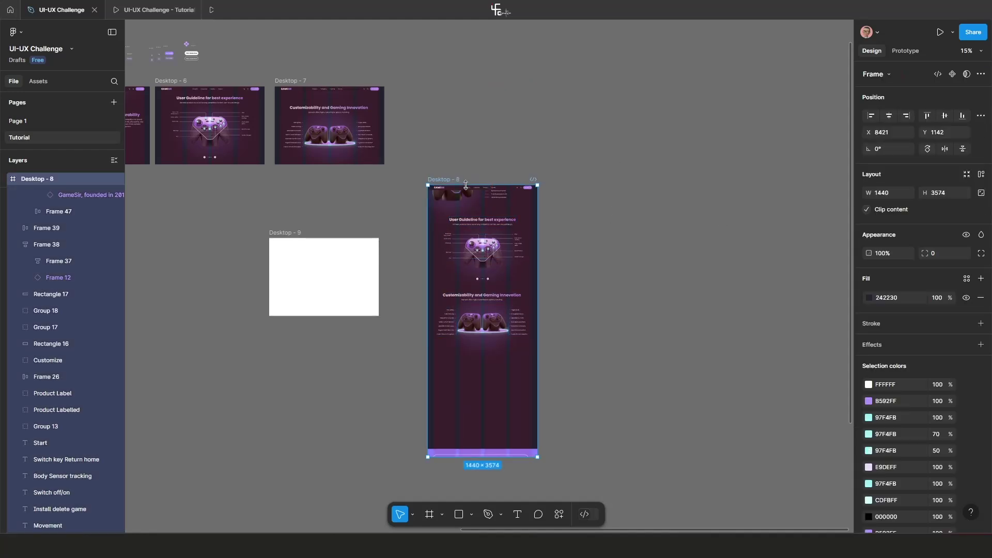
{"action": "key", "text": "ctrl+z"}
{"action": "scroll", "coordinate": [465, 258], "scroll_direction": "down", "scroll_amount": 5}
{"action": "scroll", "coordinate": [424, 166], "scroll_direction": "up", "scroll_amount": 3}
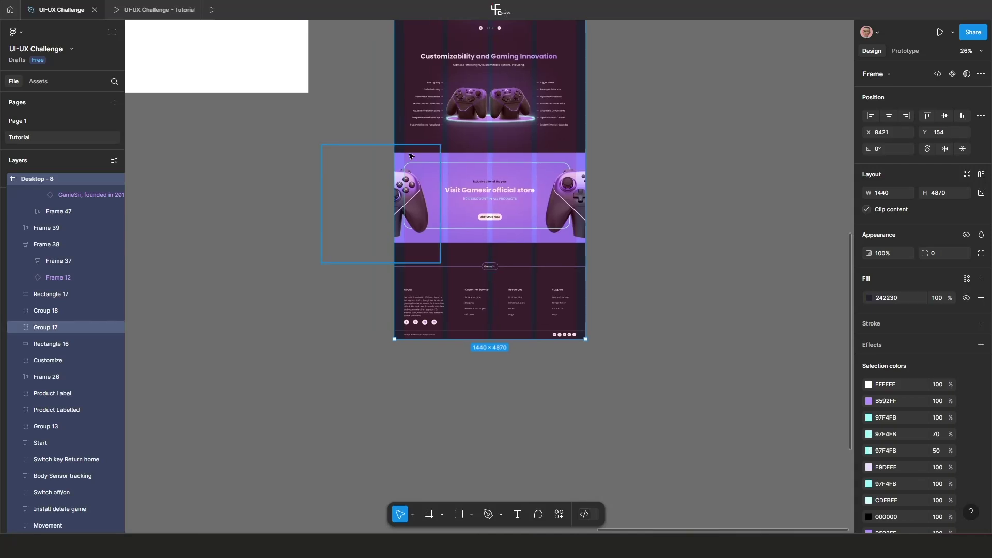
{"action": "left_click_drag", "start_coordinate": [408, 135], "coordinate": [403, 155]}
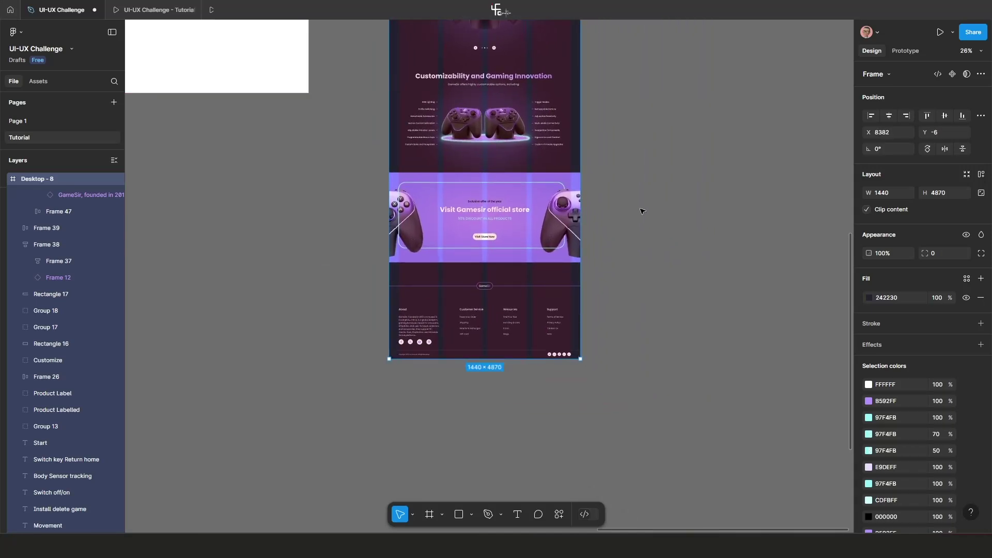
{"action": "left_click", "coordinate": [641, 211]}
{"action": "left_click_drag", "start_coordinate": [495, 209], "coordinate": [689, 341]}
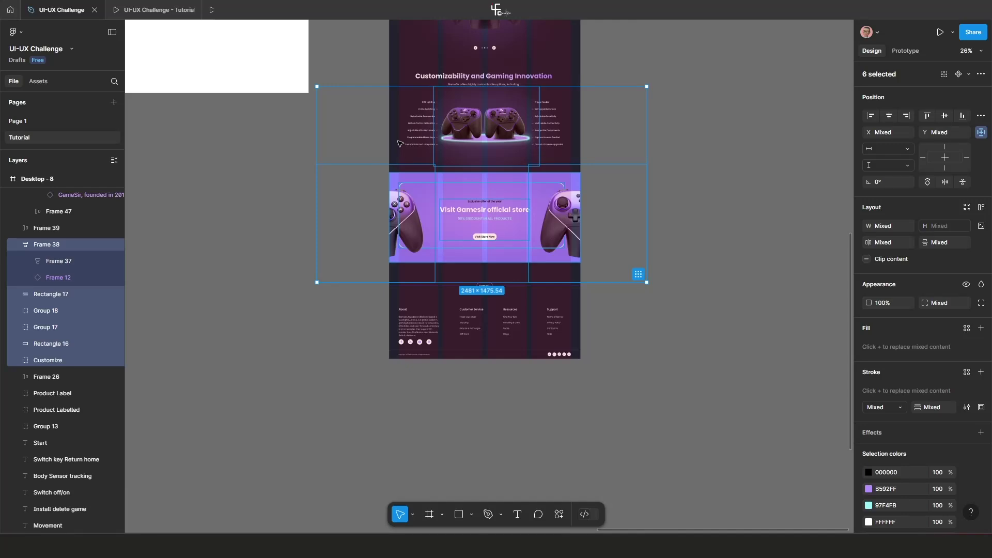
{"action": "left_click", "coordinate": [335, 170]}
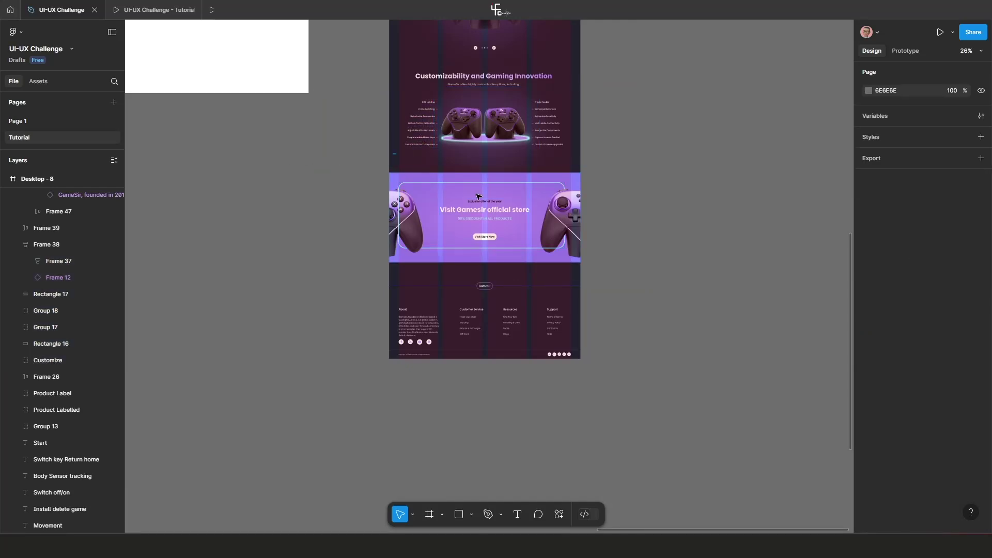
Select the official store banner and footer contents in Desktop - 8 and set their vertical constraint to Bottom.
{"action": "left_click_drag", "start_coordinate": [478, 196], "coordinate": [577, 352]}
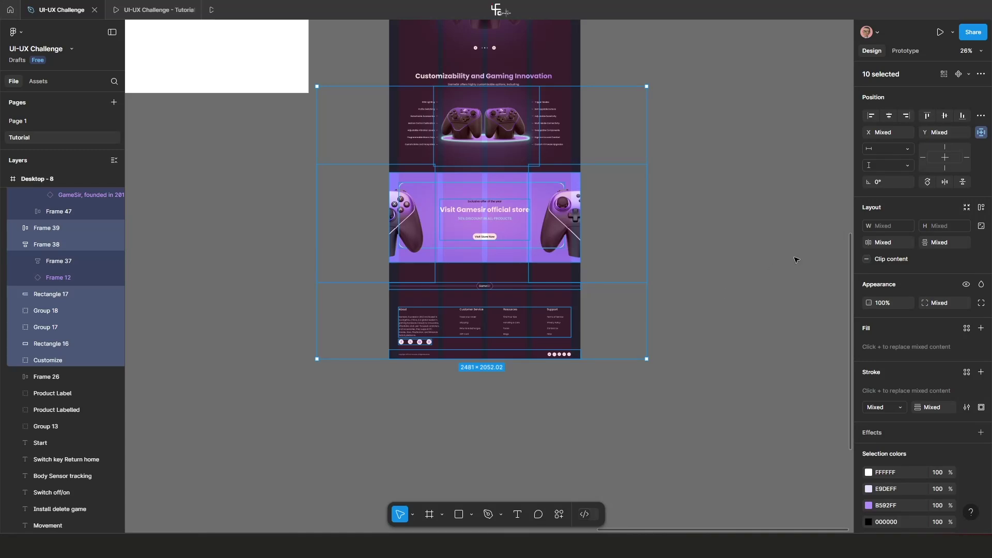
{"action": "left_click", "coordinate": [907, 166]}
{"action": "left_click", "coordinate": [884, 195]}
{"action": "scroll", "coordinate": [644, 209], "scroll_direction": "down", "scroll_amount": 4}
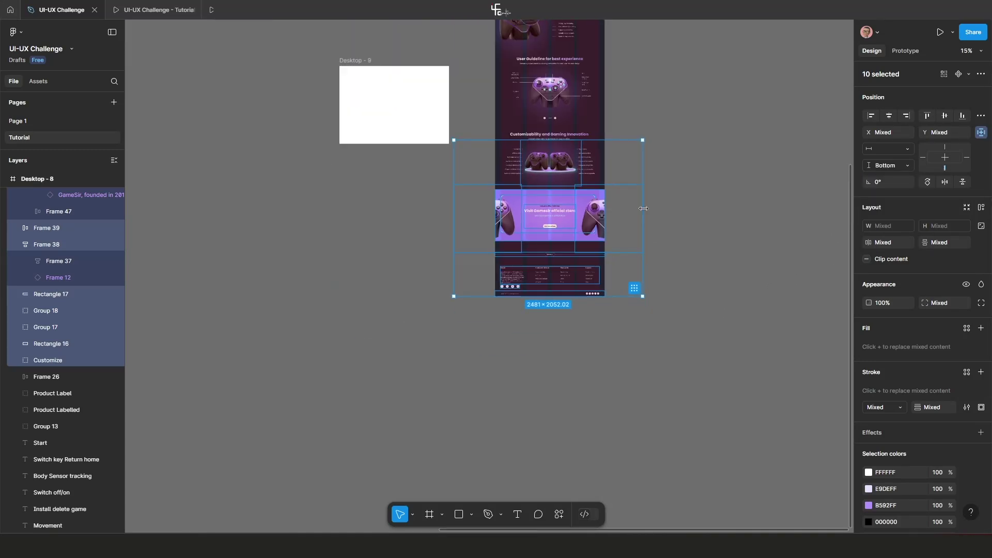
{"action": "left_click", "coordinate": [679, 192]}
Crop Desktop - 8 from its top edge to a height of 1509, keeping the store banner and footer below the header.
{"action": "scroll", "coordinate": [620, 231], "scroll_direction": "down", "scroll_amount": 2}
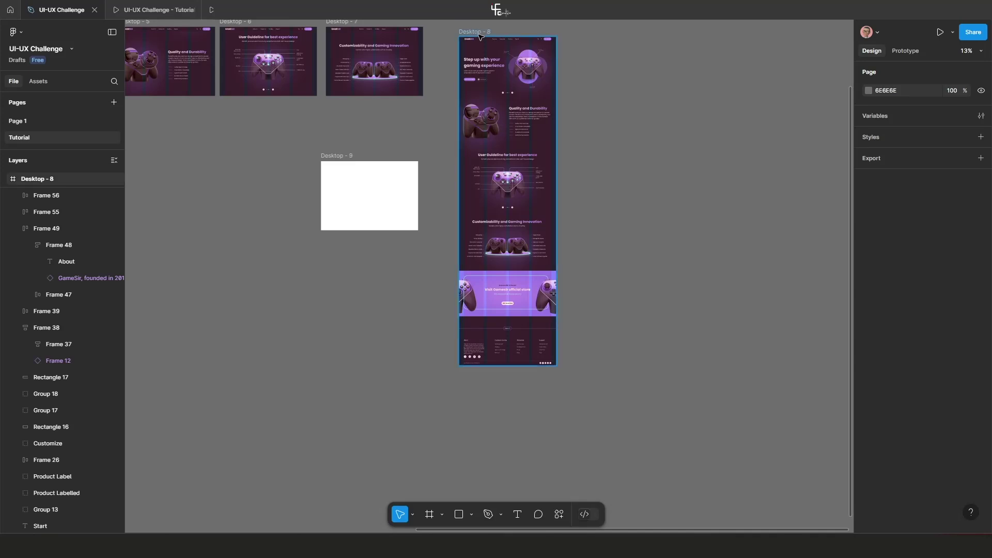
{"action": "left_click_drag", "start_coordinate": [487, 37], "coordinate": [509, 264]}
{"action": "scroll", "coordinate": [504, 279], "scroll_direction": "up", "scroll_amount": 5}
{"action": "scroll", "coordinate": [491, 233], "scroll_direction": "left", "scroll_amount": 2}
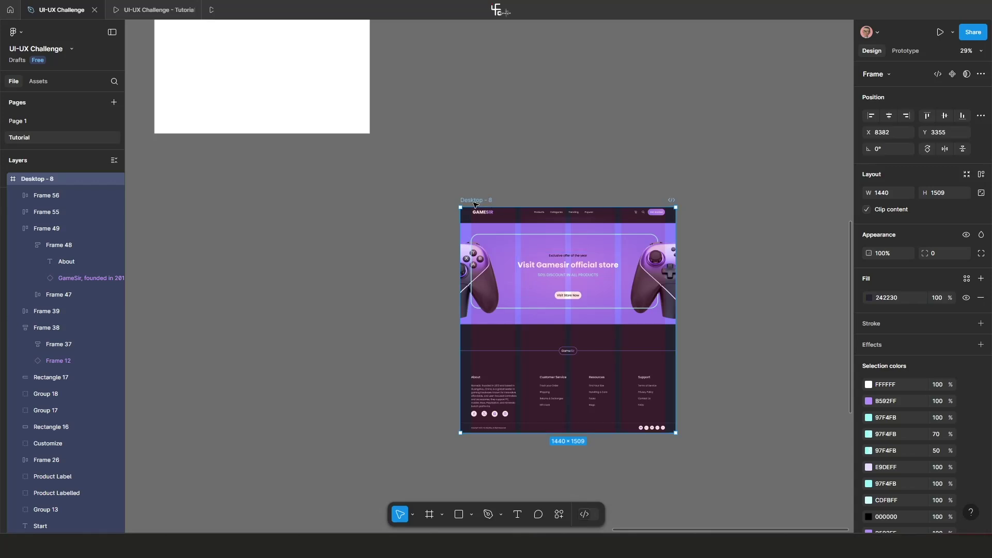
Move Desktop - 8 beside Desktop - 7 in the row of cropped frames, at X 7922, Y -154.
{"action": "left_click_drag", "start_coordinate": [473, 200], "coordinate": [443, 89]}
{"action": "scroll", "coordinate": [444, 89], "scroll_direction": "down", "scroll_amount": 3}
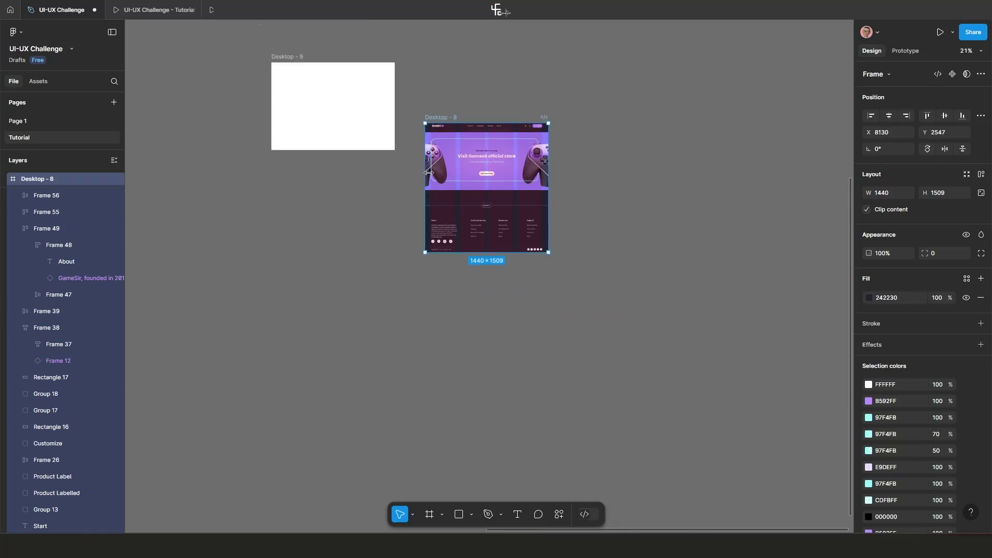
{"action": "scroll", "coordinate": [492, 249], "scroll_direction": "up", "scroll_amount": 3}
{"action": "left_click_drag", "start_coordinate": [496, 236], "coordinate": [495, 83]}
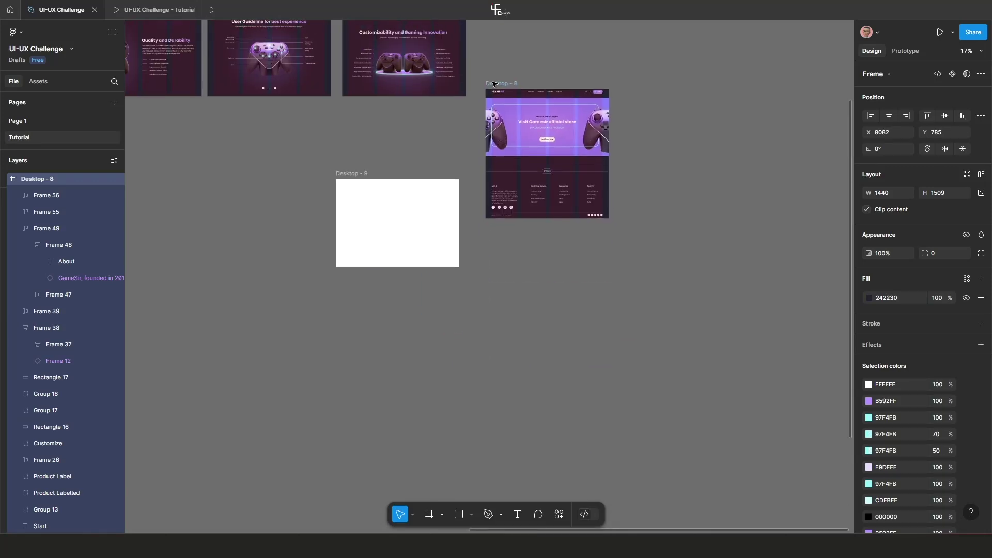
{"action": "scroll", "coordinate": [517, 187], "scroll_direction": "down", "scroll_amount": 2}
{"action": "scroll", "coordinate": [521, 194], "scroll_direction": "up", "scroll_amount": 3}
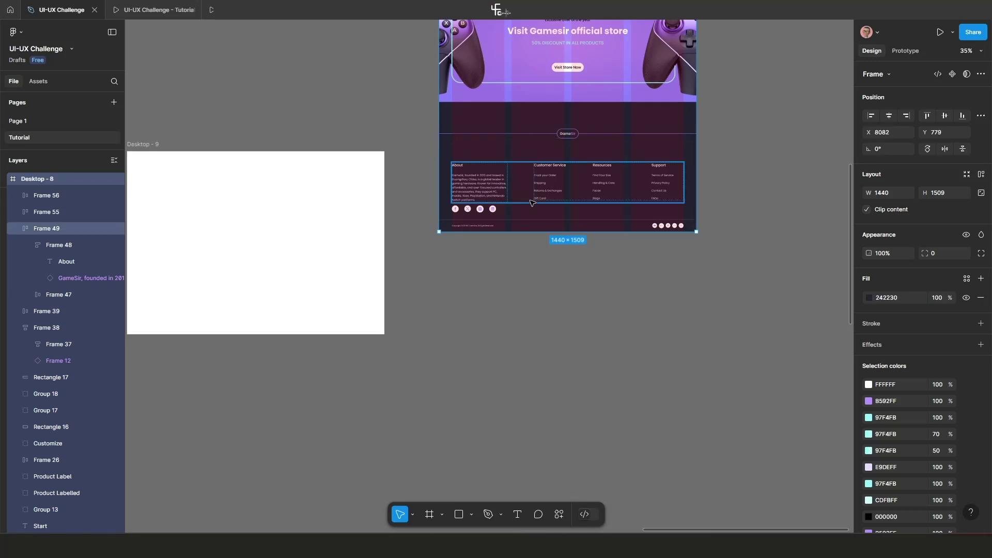
{"action": "scroll", "coordinate": [507, 129], "scroll_direction": "down", "scroll_amount": 1}
{"action": "scroll", "coordinate": [506, 129], "scroll_direction": "up", "scroll_amount": 3}
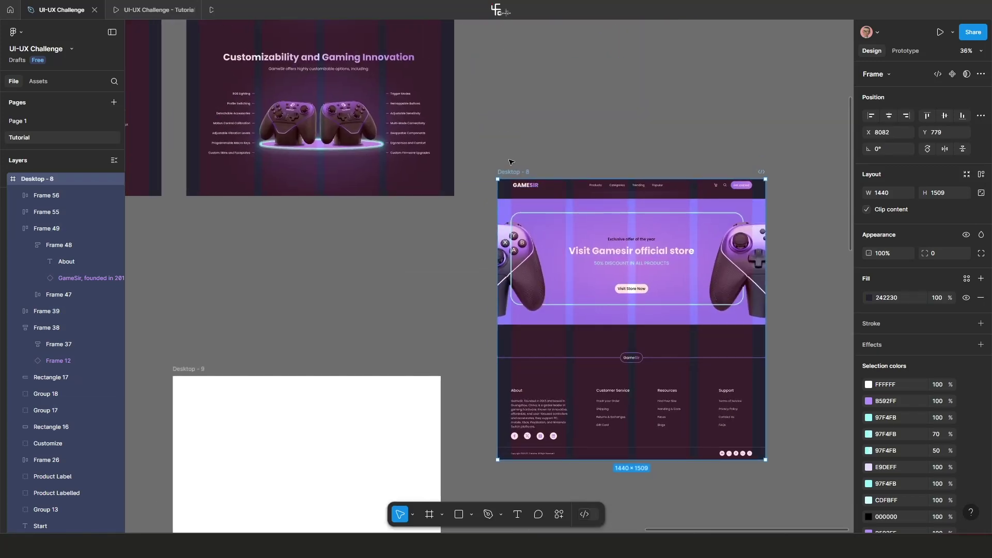
{"action": "mouse_move", "coordinate": [520, 175]}
{"action": "left_mouse_down"}
{"action": "mouse_move", "coordinate": [501, 77]}
{"action": "mouse_move", "coordinate": [504, 166]}
{"action": "left_mouse_up"}
{"action": "scroll", "coordinate": [505, 135], "scroll_direction": "up", "scroll_amount": 2}
{"action": "left_click_drag", "start_coordinate": [495, 120], "coordinate": [500, 114]}
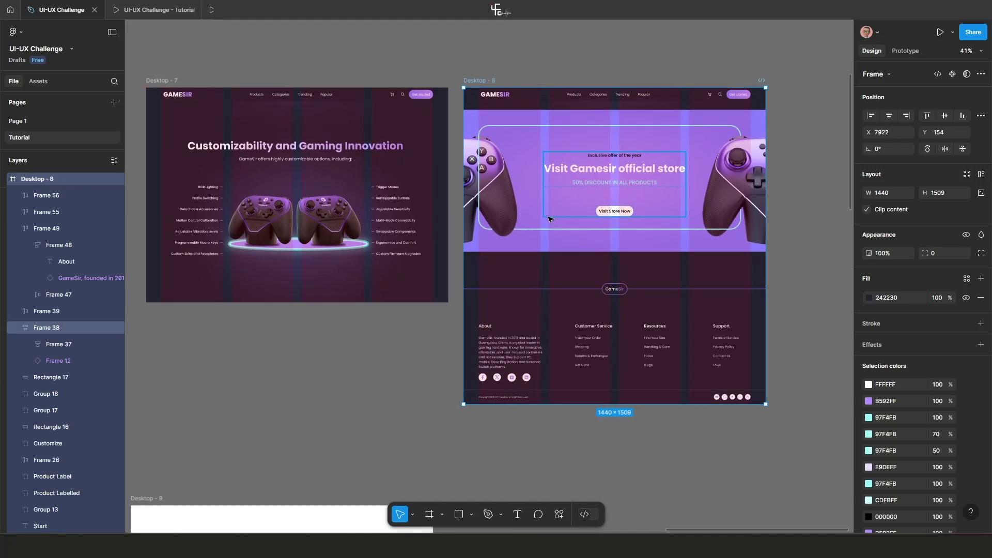
Move the blank Desktop - 9 frame to the far side of Desktop - 8, at X 9720, Y 495.
{"action": "scroll", "coordinate": [413, 232], "scroll_direction": "down", "scroll_amount": 5}
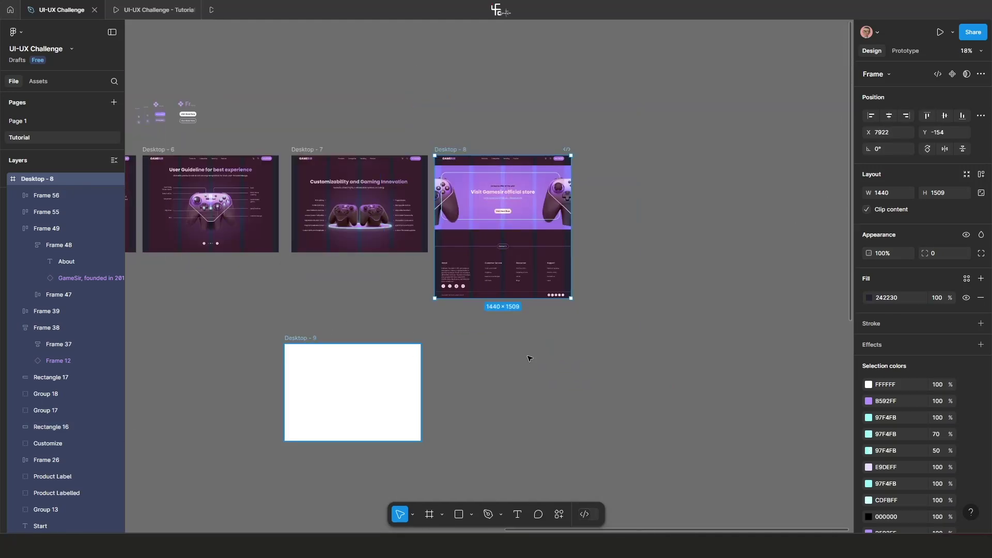
{"action": "left_click_drag", "start_coordinate": [313, 337], "coordinate": [631, 209]}
{"action": "scroll", "coordinate": [512, 275], "scroll_direction": "up", "scroll_amount": 2}
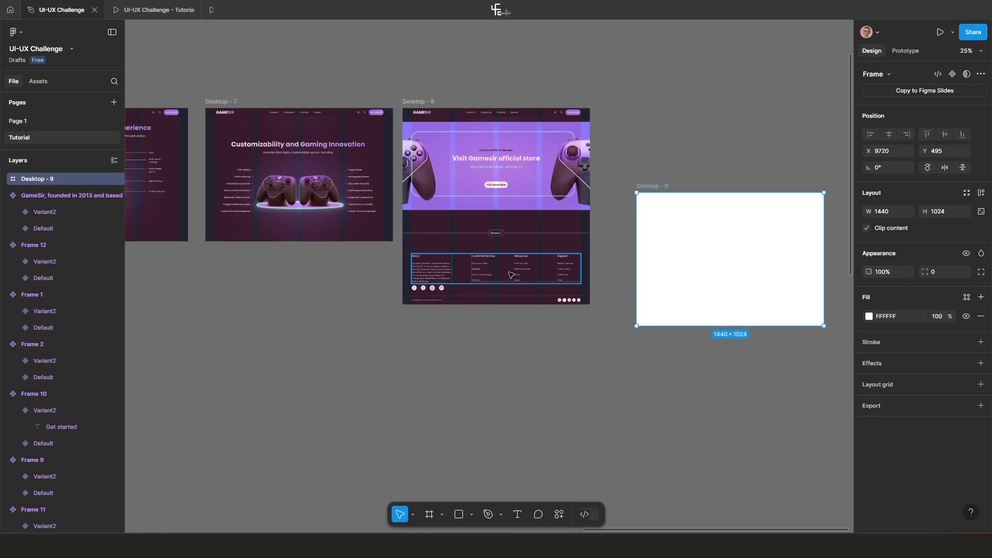
{"action": "scroll", "coordinate": [512, 275], "scroll_direction": "up", "scroll_amount": 2}
{"action": "scroll", "coordinate": [434, 210], "scroll_direction": "up", "scroll_amount": 2}
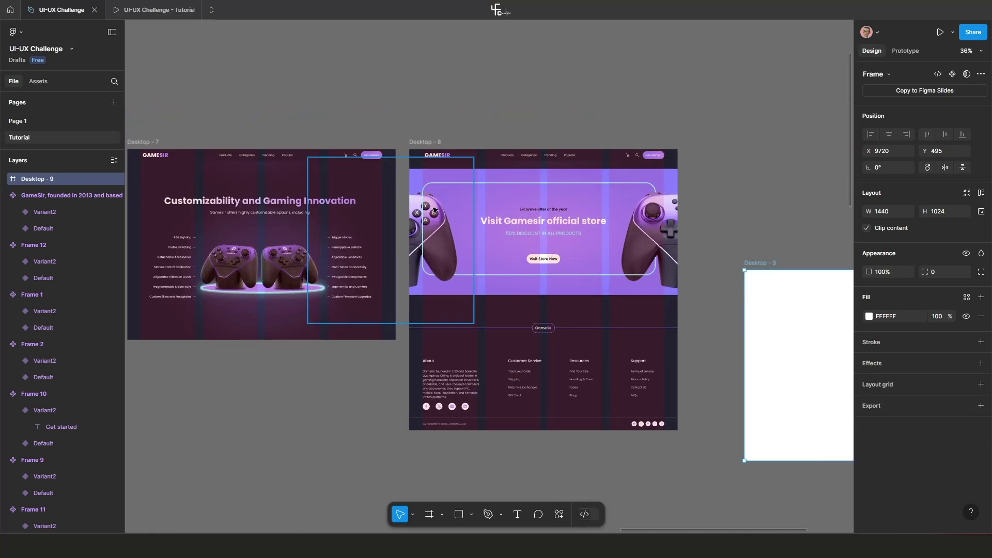
Move Desktop - 8 closer to Desktop - 7 at X 7886 and extend its top edge to a height of 1556.
{"action": "left_click", "coordinate": [423, 142]}
{"action": "scroll", "coordinate": [423, 142], "scroll_direction": "down", "scroll_amount": 1}
{"action": "scroll", "coordinate": [450, 137], "scroll_direction": "left", "scroll_amount": 3}
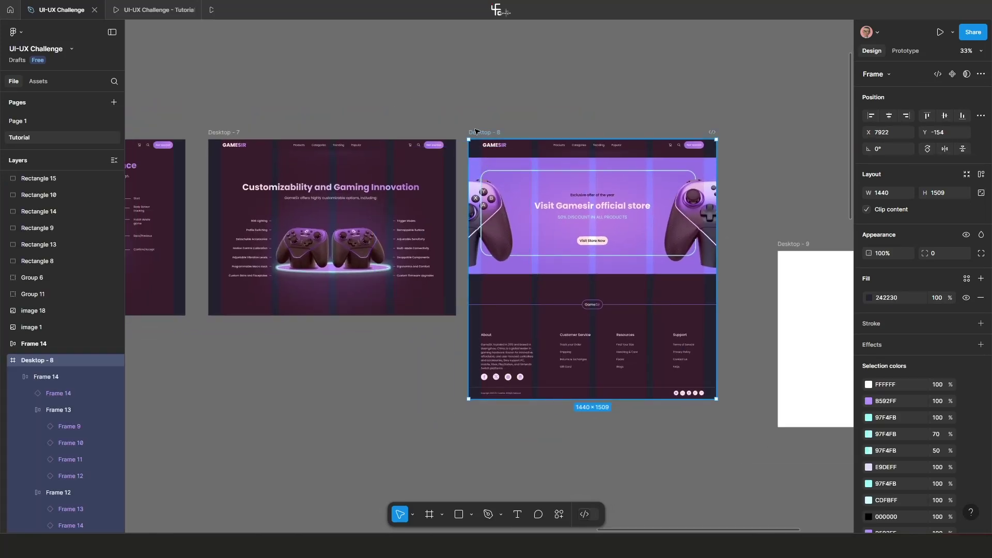
{"action": "scroll", "coordinate": [493, 163], "scroll_direction": "up", "scroll_amount": 1}
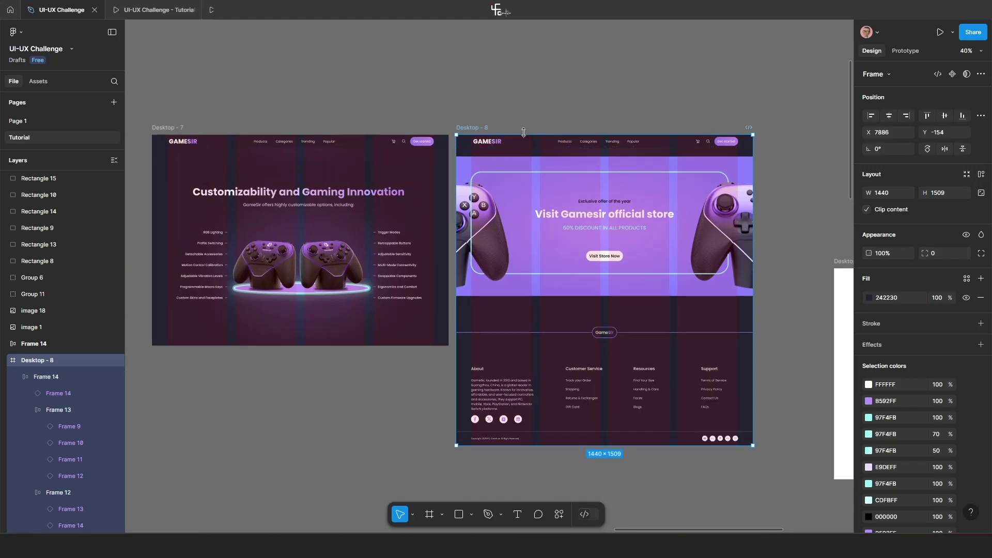
{"action": "mouse_move", "coordinate": [518, 131]}
{"action": "left_mouse_down"}
{"action": "mouse_move", "coordinate": [517, 106]}
{"action": "mouse_move", "coordinate": [516, 126]}
{"action": "left_mouse_up"}
{"action": "scroll", "coordinate": [526, 328], "scroll_direction": "up", "scroll_amount": 1}
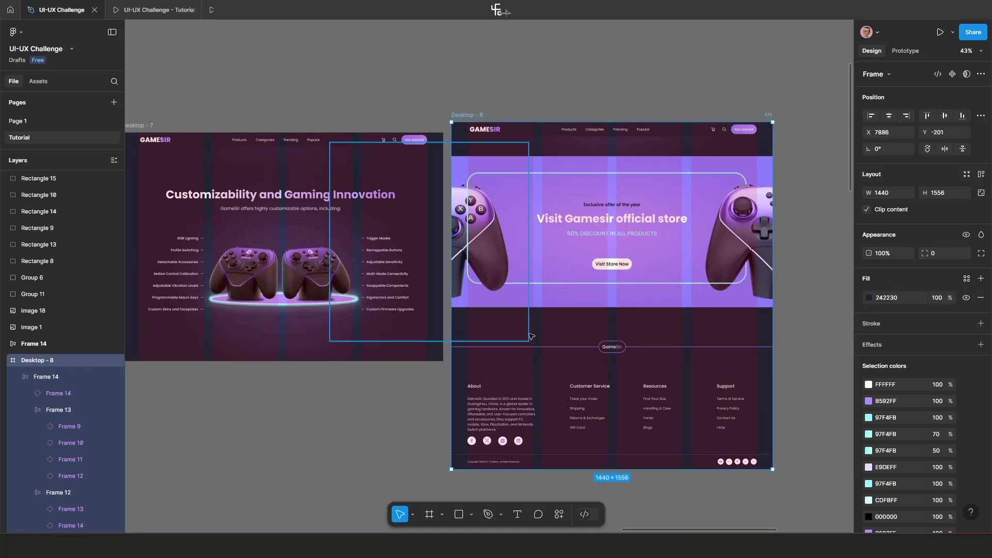
Move the taller Desktop - 8 back in line with the row of frames at Y -154.
{"action": "scroll", "coordinate": [525, 329], "scroll_direction": "down", "scroll_amount": 3}
{"action": "scroll", "coordinate": [525, 328], "scroll_direction": "up", "scroll_amount": 1}
{"action": "scroll", "coordinate": [437, 359], "scroll_direction": "up", "scroll_amount": 1}
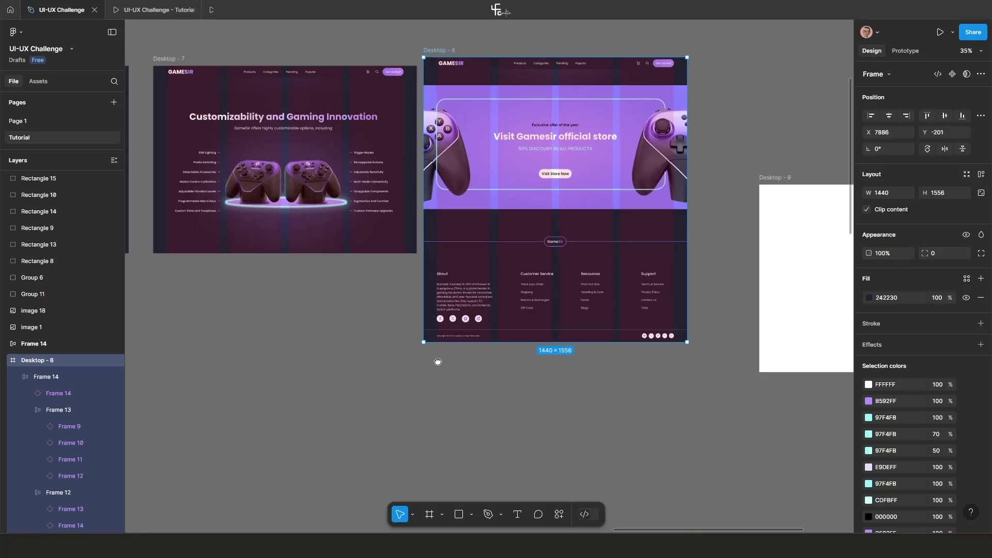
{"action": "scroll", "coordinate": [458, 94], "scroll_direction": "up", "scroll_amount": 1}
{"action": "mouse_move", "coordinate": [458, 94]}
{"action": "left_mouse_down"}
{"action": "mouse_move", "coordinate": [461, 113]}
{"action": "mouse_move", "coordinate": [457, 103]}
{"action": "left_mouse_up"}
{"action": "scroll", "coordinate": [431, 242], "scroll_direction": "down", "scroll_amount": 4}
{"action": "scroll", "coordinate": [436, 294], "scroll_direction": "up", "scroll_amount": 3}
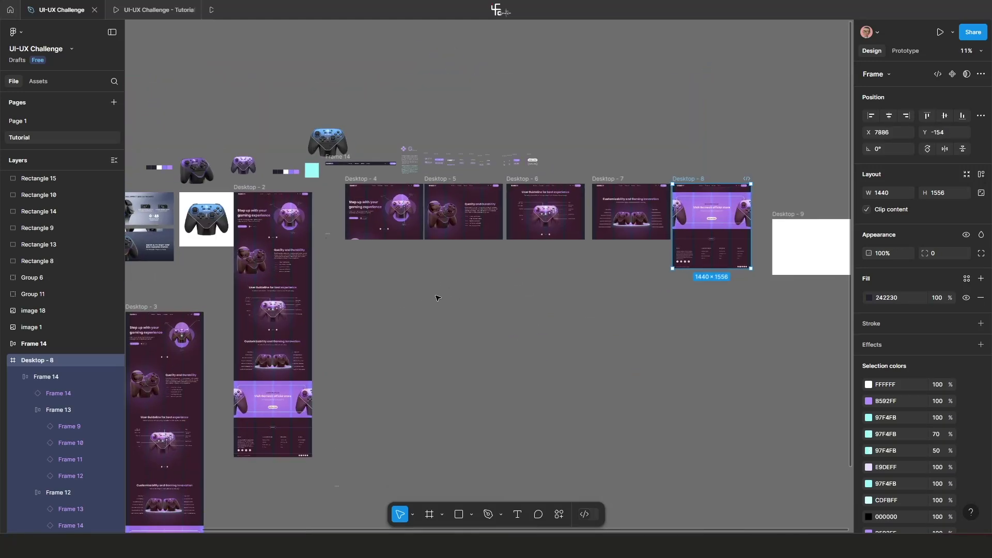
Respace the row by placing Desktop - 5 at X 3357, Y -154 and Desktop - 6 at X 4929, Y -174.
{"action": "scroll", "coordinate": [466, 326], "scroll_direction": "up", "scroll_amount": 1}
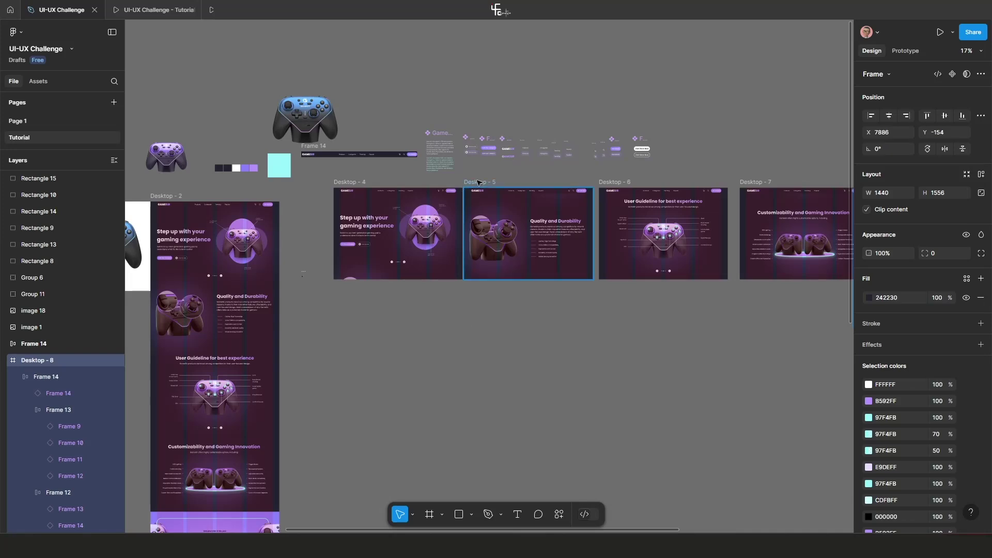
{"action": "left_click_drag", "start_coordinate": [486, 183], "coordinate": [488, 185]}
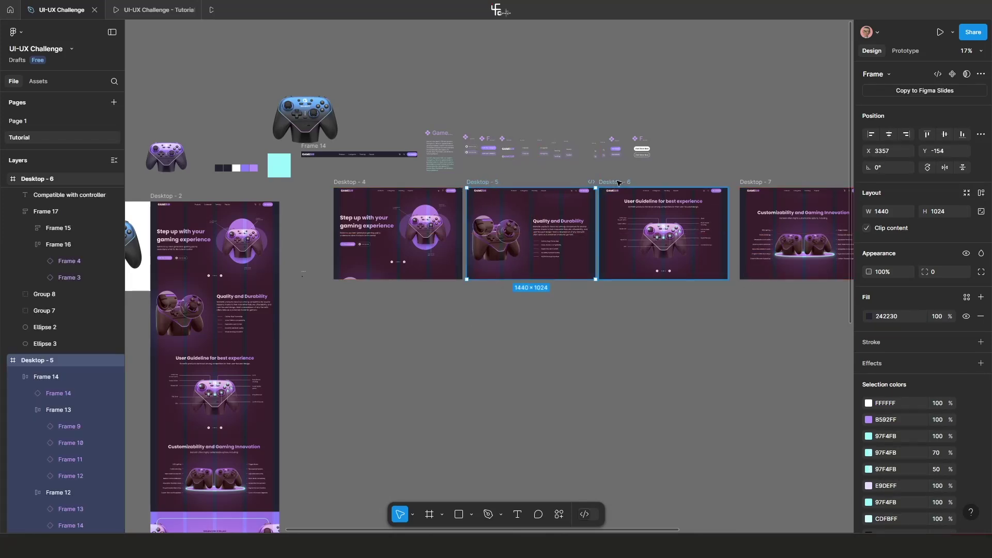
{"action": "left_click_drag", "start_coordinate": [619, 183], "coordinate": [626, 183]}
{"action": "scroll", "coordinate": [468, 300], "scroll_direction": "up", "scroll_amount": 1}
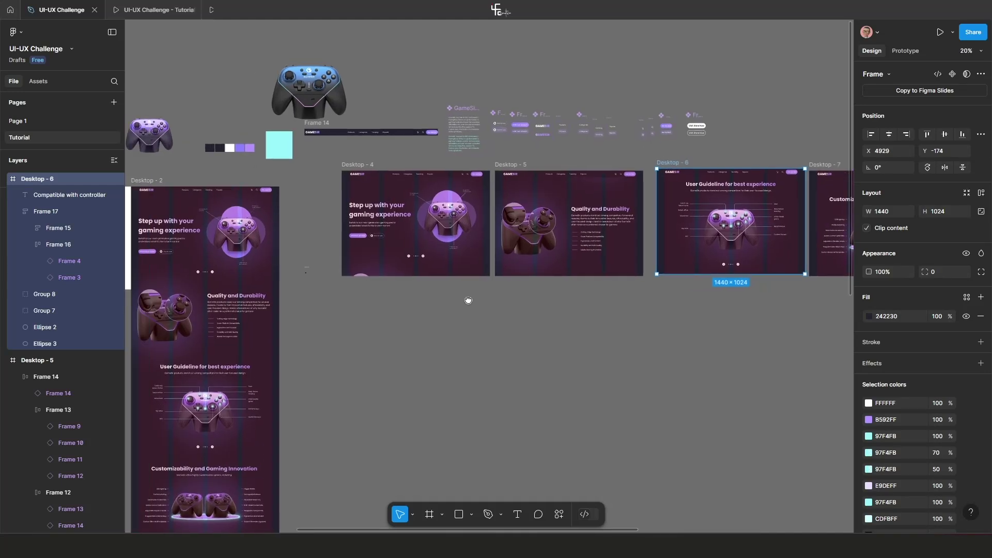
{"action": "scroll", "coordinate": [468, 301], "scroll_direction": "up", "scroll_amount": 1}
{"action": "scroll", "coordinate": [439, 328], "scroll_direction": "right", "scroll_amount": 2}
{"action": "scroll", "coordinate": [439, 327], "scroll_direction": "up", "scroll_amount": 1}
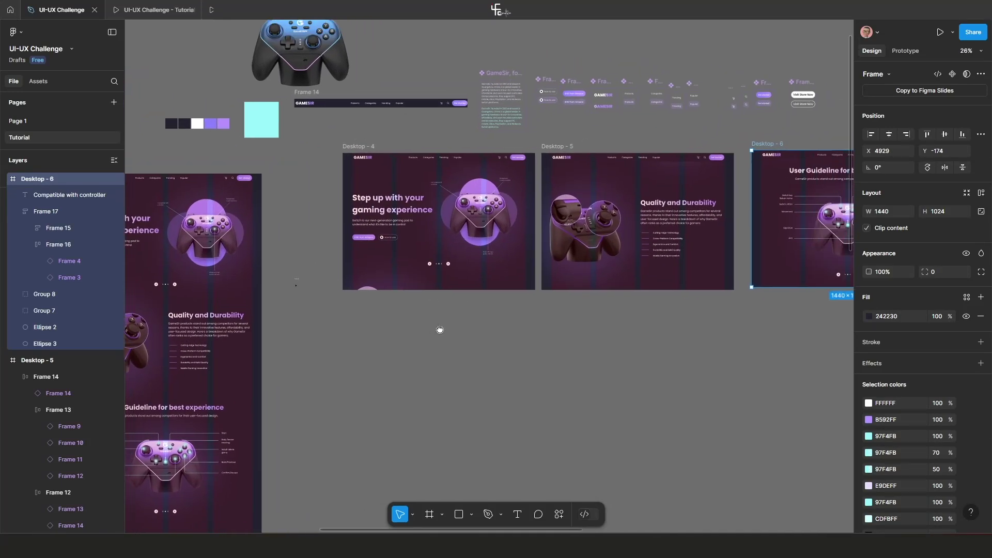
Duplicate Desktop - 4 directly beneath the original, at X 1869, Y 938.
{"action": "left_click", "coordinate": [358, 148]}
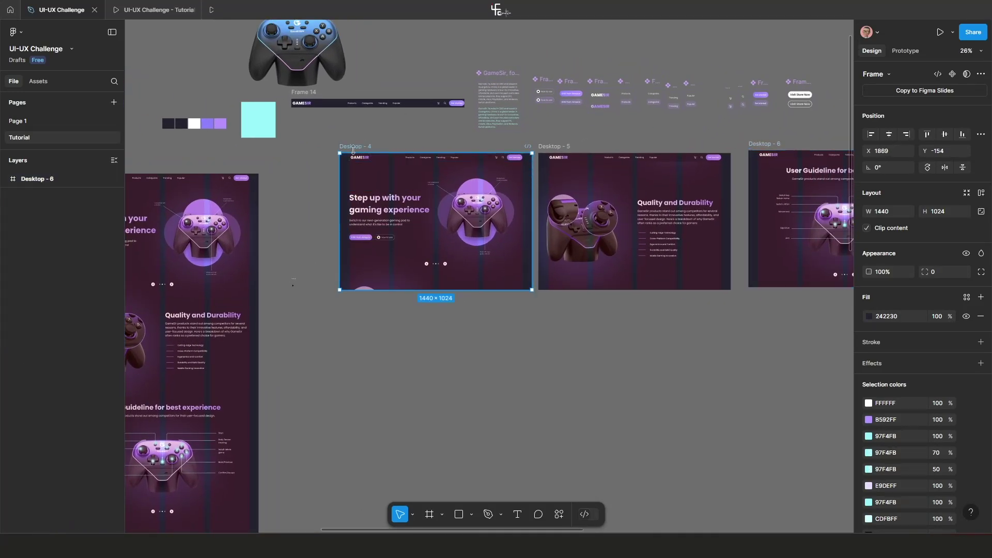
{"action": "scroll", "coordinate": [355, 148], "scroll_direction": "up", "scroll_amount": 1}
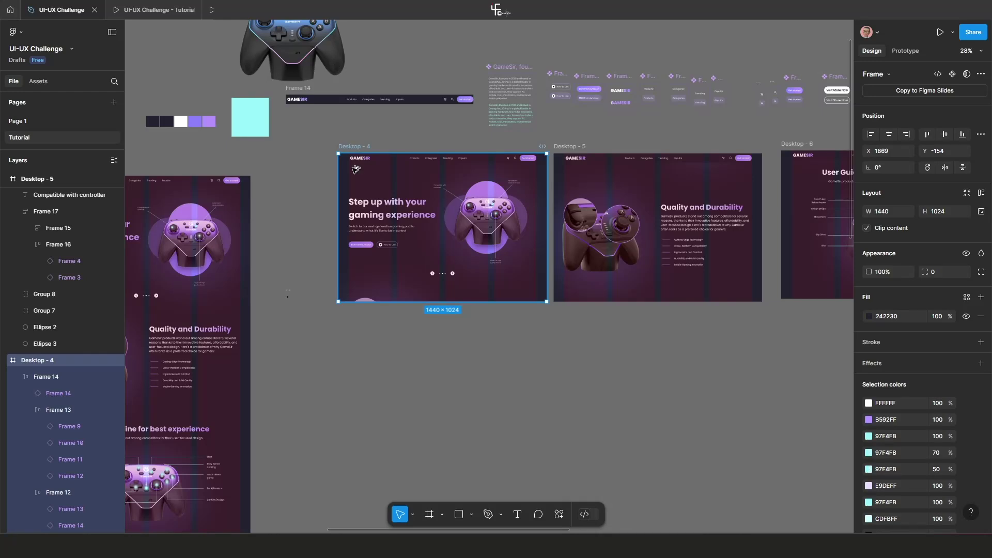
{"action": "left_click_drag", "start_coordinate": [355, 147], "coordinate": [352, 308]}
{"action": "scroll", "coordinate": [393, 326], "scroll_direction": "up", "scroll_amount": 4}
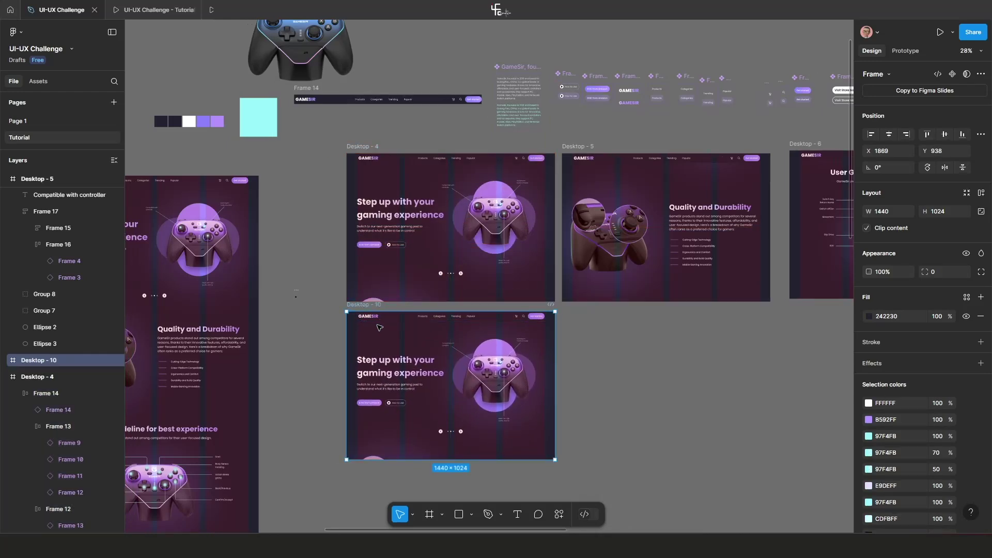
{"action": "left_click_drag", "start_coordinate": [439, 332], "coordinate": [445, 334]}
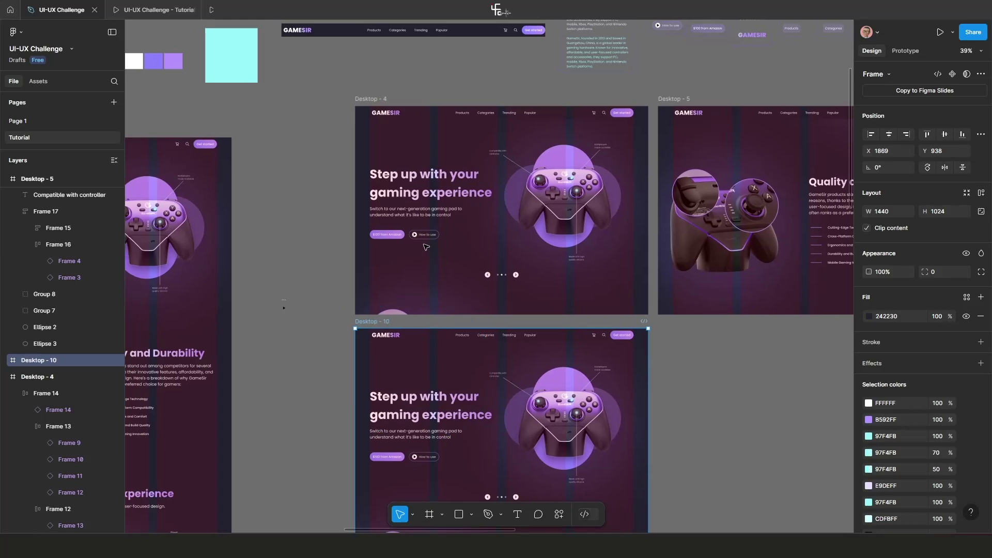
Try shifting the hero headline block past the left edge of Desktop - 4, and bring it back into the frame.
{"action": "left_click", "coordinate": [426, 205]}
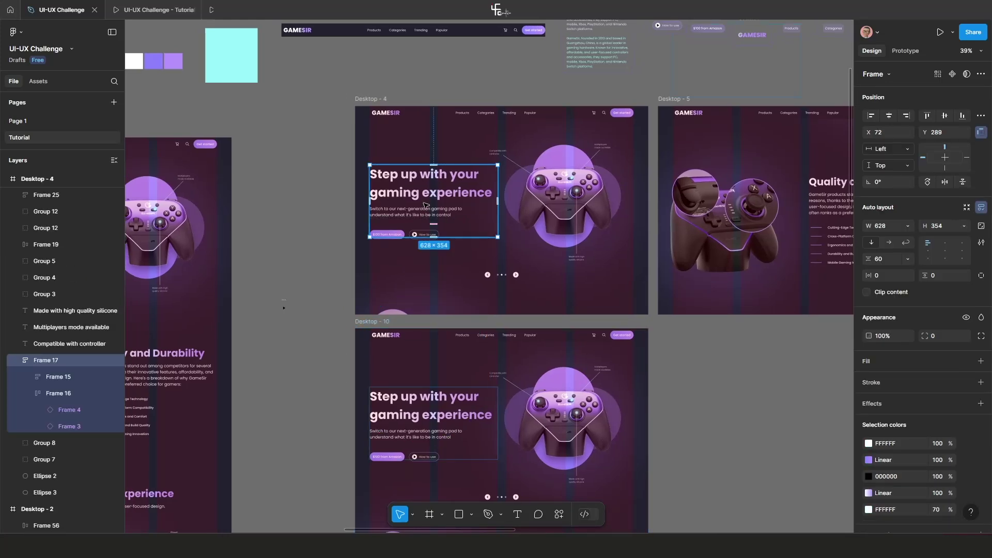
{"action": "key", "text": "shift+Left"}
{"action": "key", "text": "shift+Left"}
{"action": "key", "text": "shift+Left"}
{"action": "key", "text": "shift+Left"}
{"action": "key", "text": "shift+Left"}
{"action": "key", "text": "shift+Left"}
{"action": "key", "text": "shift+Left"}
{"action": "key", "text": "shift+Left"}
{"action": "key", "text": "shift+Left"}
{"action": "key", "text": "shift+Left"}
{"action": "key", "text": "shift+Left"}
{"action": "key", "text": "shift+Left"}
{"action": "key", "text": "shift+Left"}
{"action": "key", "text": "shift+Left"}
{"action": "key", "text": "shift+Left"}
{"action": "key", "text": "shift+Left"}
{"action": "key", "text": "shift+Left"}
{"action": "key", "text": "shift+Left"}
{"action": "key", "text": "shift+Left"}
{"action": "key", "text": "shift+Left"}
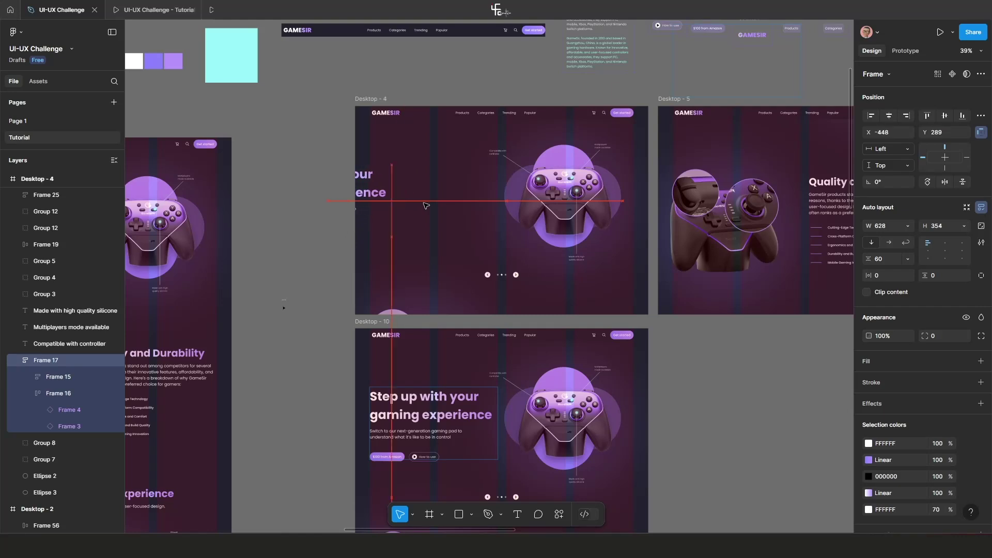
{"action": "key", "text": "shift+Left"}
{"action": "key", "text": "shift+Left"}
{"action": "key", "text": "shift+Left"}
{"action": "key", "text": "shift+Left"}
{"action": "key", "text": "shift+Left"}
{"action": "key", "text": "shift+Left"}
{"action": "key", "text": "shift+Left"}
{"action": "key", "text": "shift+Left"}
{"action": "key", "text": "shift+Left"}
{"action": "key", "text": "shift+Left"}
{"action": "key", "text": "shift+Left"}
{"action": "key", "text": "shift+Left"}
{"action": "key", "text": "shift+Left"}
{"action": "key", "text": "shift+Left"}
{"action": "key", "text": "shift+Left"}
{"action": "key", "text": "shift+Left"}
{"action": "key", "text": "shift+Left"}
{"action": "key", "text": "shift+Left"}
{"action": "key", "text": "shift+Left"}
{"action": "key", "text": "shift+Left"}
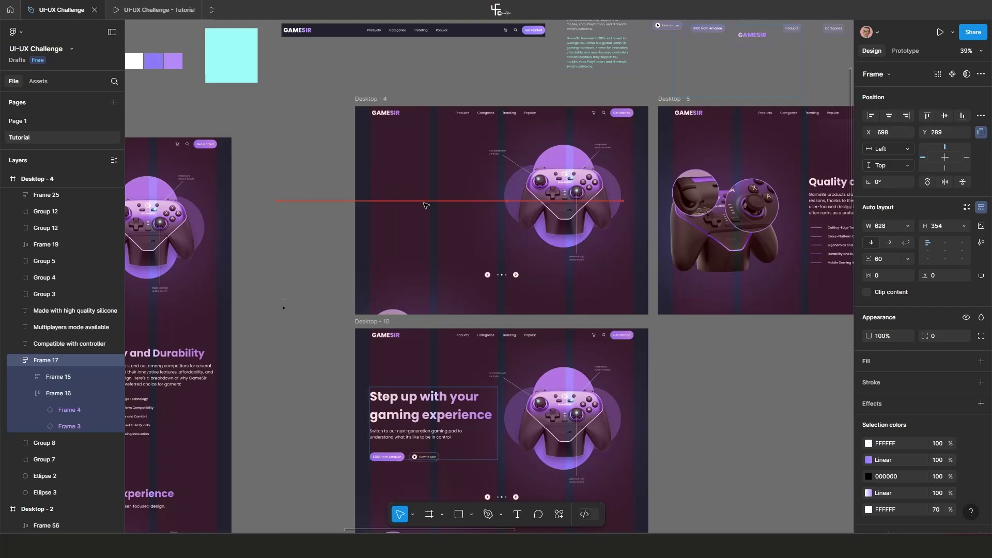
{"action": "key", "text": "shift+Left"}
{"action": "key", "text": "shift+Left"}
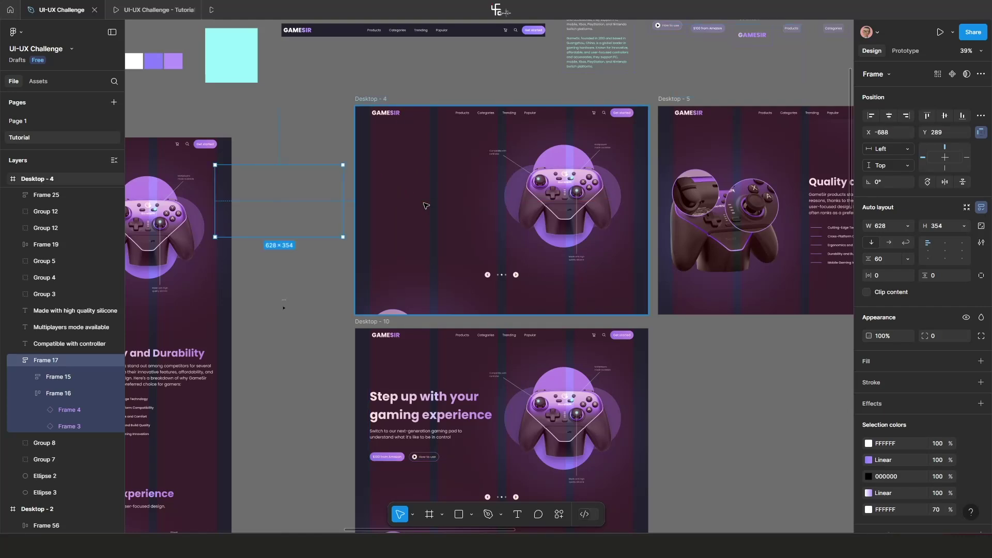
{"action": "left_click_drag", "start_coordinate": [274, 209], "coordinate": [433, 210]}
{"action": "left_click", "coordinate": [449, 279]}
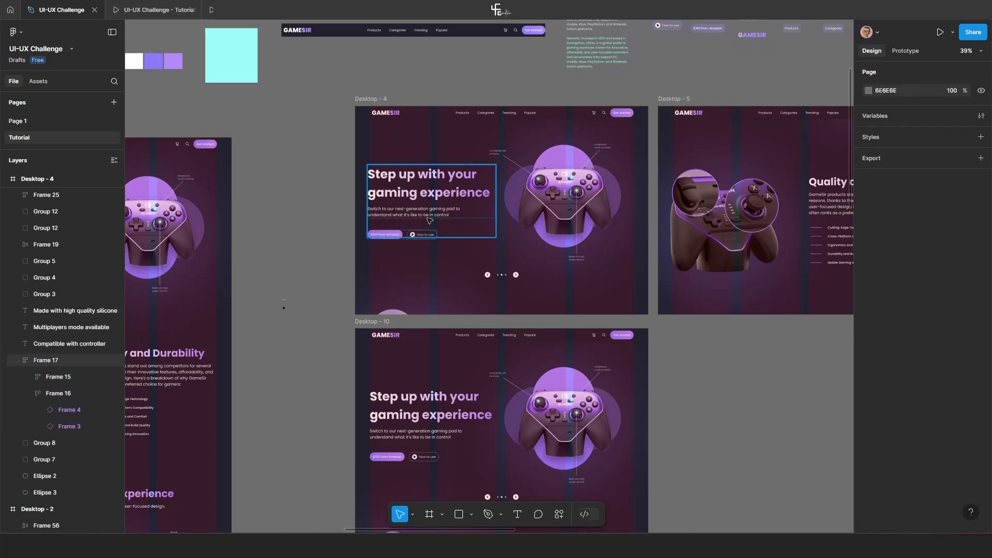
Shift the hero headline and button block straight left out of Desktop - 4 to X -678, Y 289.
{"action": "left_click_drag", "start_coordinate": [423, 194], "coordinate": [421, 193]}
{"action": "key", "text": "shift+Left"}
{"action": "key", "text": "shift+Left"}
{"action": "key", "text": "shift+Left"}
{"action": "key", "text": "shift+Left"}
{"action": "key", "text": "shift+Left"}
{"action": "key", "text": "shift+Left"}
{"action": "key", "text": "shift+Left"}
{"action": "key", "text": "shift+Left"}
{"action": "key", "text": "shift+Left"}
{"action": "key", "text": "shift+Left"}
{"action": "key", "text": "shift+Left"}
{"action": "key", "text": "shift+Left"}
{"action": "key", "text": "shift+Left"}
{"action": "key", "text": "shift+Left"}
{"action": "key", "text": "shift+Left"}
{"action": "key", "text": "shift+Left"}
{"action": "key", "text": "shift+Left"}
{"action": "key", "text": "shift+Left"}
{"action": "key", "text": "shift+Left"}
{"action": "key", "text": "shift+Left"}
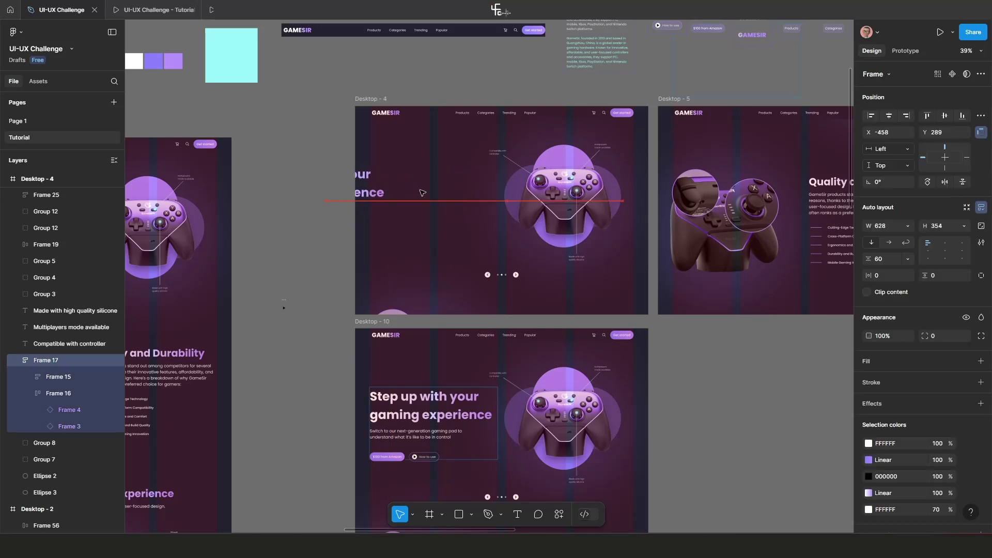
{"action": "key", "text": "shift+Left"}
{"action": "key", "text": "shift+Left"}
{"action": "key", "text": "shift+Left"}
{"action": "key", "text": "shift+Left"}
{"action": "key", "text": "shift+Left"}
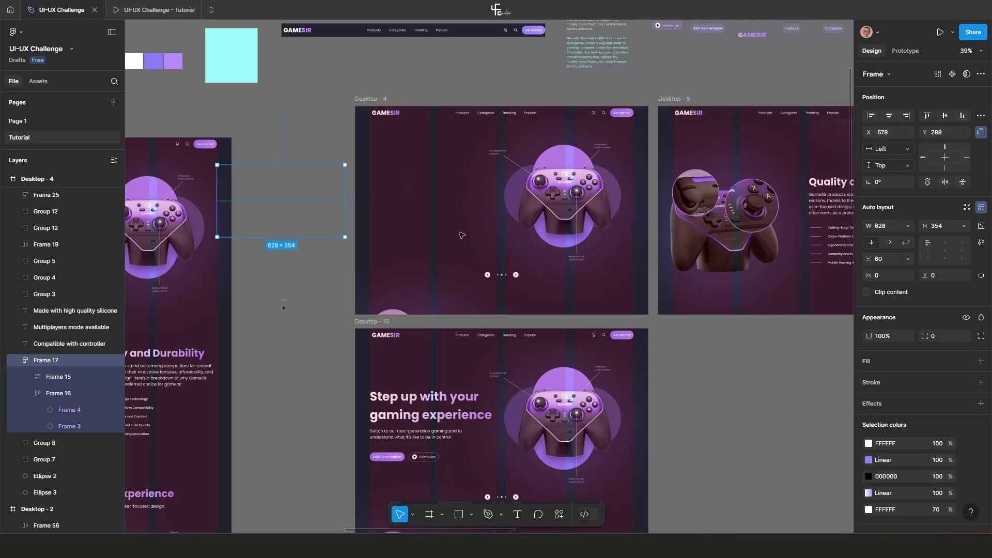
Shift the carousel arrows and dots straight down out of Desktop - 4 to Y 1145, and clear the selection.
{"action": "left_click", "coordinate": [503, 272]}
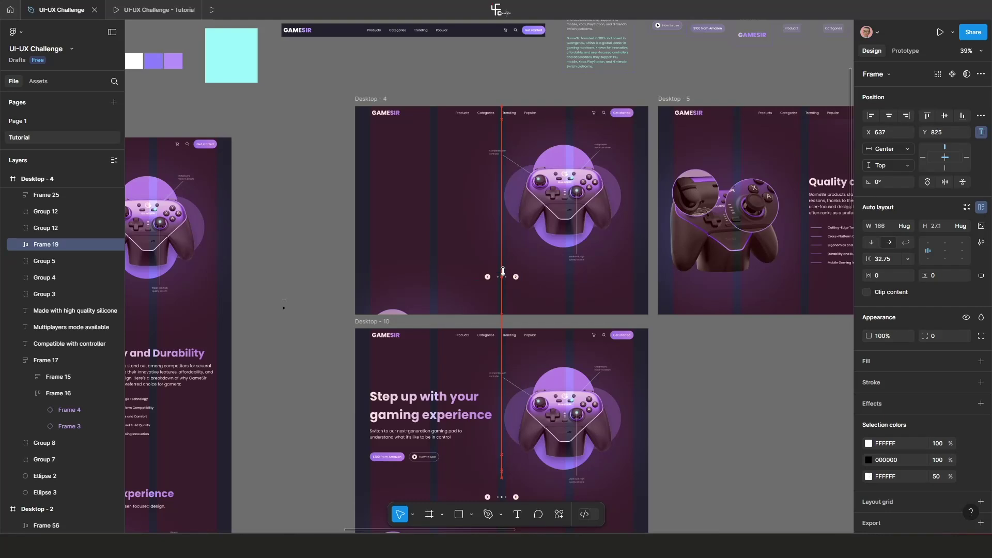
{"action": "key", "text": "shift+Down"}
{"action": "key", "text": "shift+Down"}
{"action": "key", "text": "shift+Down"}
{"action": "key", "text": "shift+Down"}
{"action": "key", "text": "shift+Down"}
{"action": "key", "text": "shift+Down"}
{"action": "key", "text": "shift+Down"}
{"action": "key", "text": "shift+Down"}
{"action": "key", "text": "shift+Down"}
{"action": "key", "text": "shift+Down"}
{"action": "key", "text": "shift+Down"}
{"action": "key", "text": "shift+Down"}
{"action": "key", "text": "shift+Down"}
{"action": "key", "text": "shift+Down"}
{"action": "key", "text": "shift+Down"}
{"action": "key", "text": "shift+Down"}
{"action": "key", "text": "shift+Down"}
{"action": "key", "text": "shift+Down"}
{"action": "key", "text": "shift+Down"}
{"action": "key", "text": "shift+Down"}
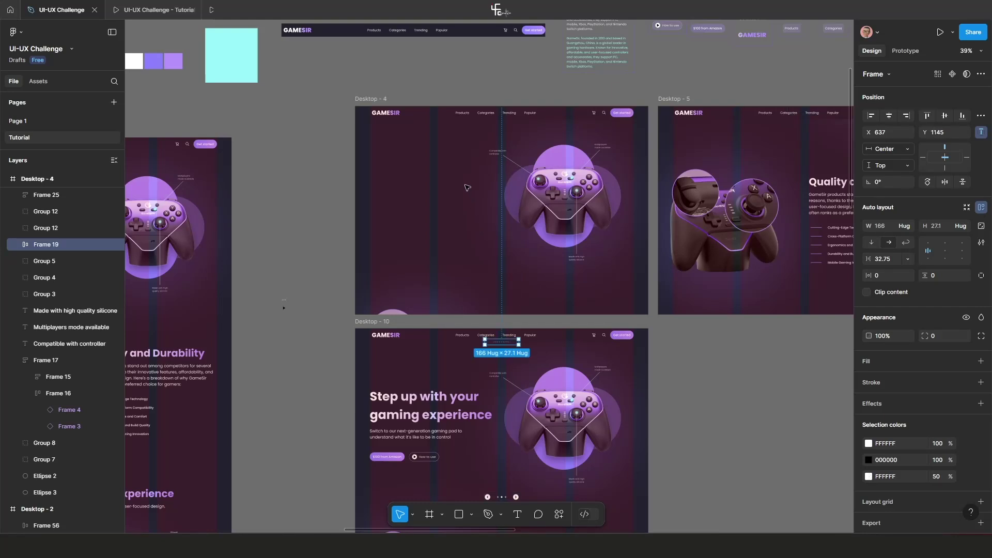
{"action": "key", "text": "Escape"}
Select the hero controller artwork with its callout labels and shift it past the right edge of Desktop - 4.
{"action": "left_click_drag", "start_coordinate": [459, 138], "coordinate": [642, 290]}
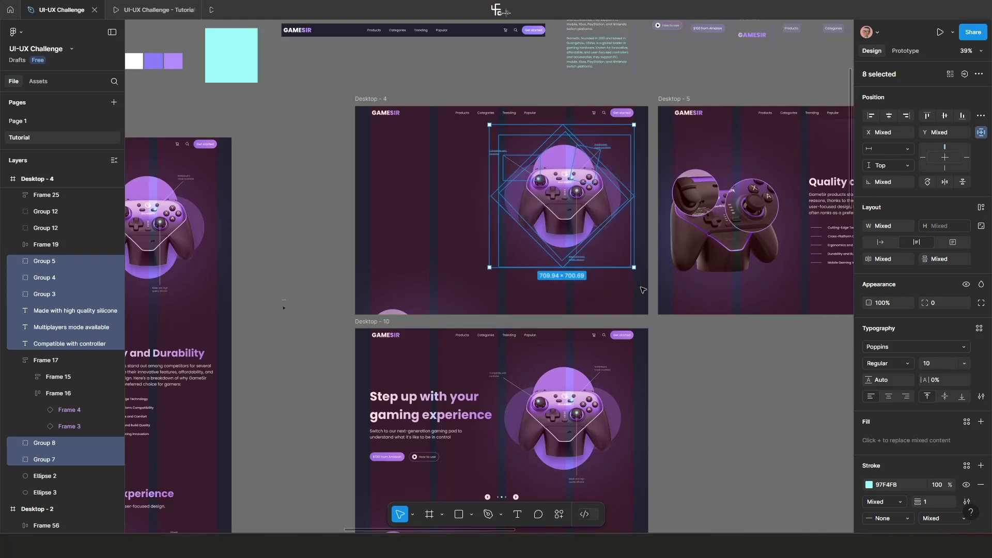
{"action": "key", "text": "shift+Right"}
{"action": "key", "text": "shift+Right"}
{"action": "key", "text": "shift+Right"}
{"action": "key", "text": "shift+Right"}
{"action": "key", "text": "shift+Right"}
{"action": "key", "text": "shift+Right"}
{"action": "key", "text": "shift+Right"}
{"action": "key", "text": "shift+Right"}
{"action": "key", "text": "shift+Right"}
{"action": "key", "text": "shift+Right"}
{"action": "key", "text": "shift+Right"}
{"action": "key", "text": "shift+Right"}
{"action": "key", "text": "shift+Right"}
{"action": "key", "text": "shift+Right"}
{"action": "key", "text": "shift+Right"}
{"action": "key", "text": "shift+Right"}
{"action": "key", "text": "shift+Right"}
{"action": "key", "text": "shift+Right"}
{"action": "key", "text": "shift+Right"}
{"action": "key", "text": "shift+Right"}
{"action": "key", "text": "shift+Right"}
{"action": "key", "text": "shift+Right"}
{"action": "key", "text": "shift+Right"}
{"action": "key", "text": "shift+Right"}
{"action": "key", "text": "shift+Right"}
{"action": "key", "text": "shift+Right"}
{"action": "key", "text": "shift+Right"}
{"action": "key", "text": "shift+Right"}
{"action": "key", "text": "shift+Right"}
{"action": "key", "text": "shift+Right"}
{"action": "key", "text": "shift+Right"}
{"action": "key", "text": "shift+Right"}
{"action": "key", "text": "shift+Right"}
{"action": "key", "text": "shift+Right"}
{"action": "key", "text": "shift+Right"}
{"action": "key", "text": "shift+Right"}
{"action": "key", "text": "shift+Right"}
{"action": "key", "text": "shift+Right"}
{"action": "key", "text": "shift+Right"}
{"action": "key", "text": "shift+Right"}
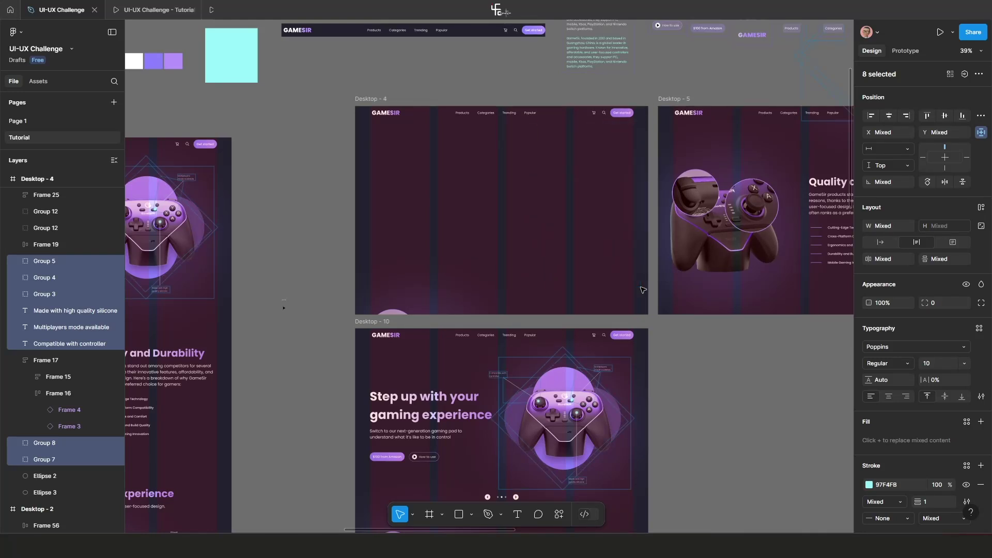
{"action": "key", "text": "shift+Right"}
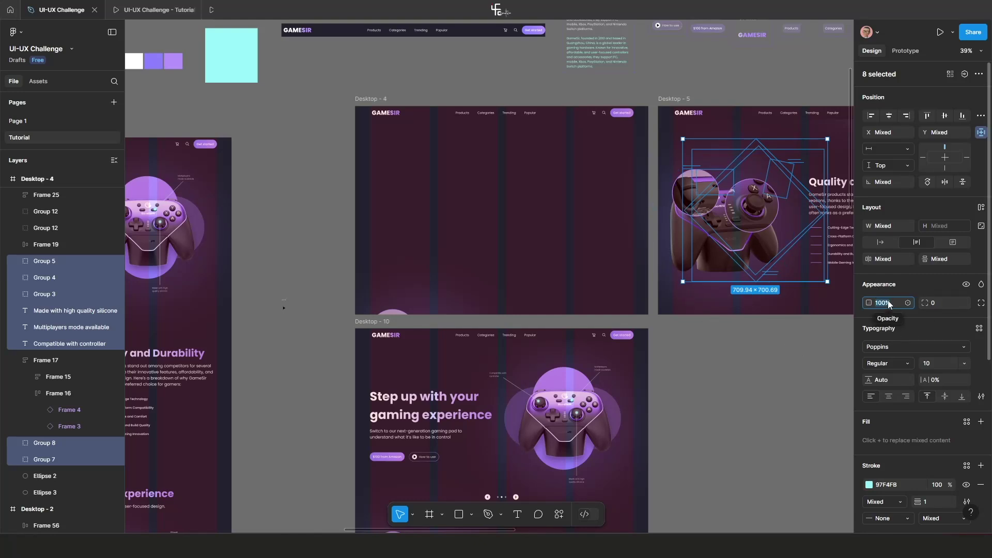
Set the opacity of the selected hero controller artwork and callout labels to 0%, and clear the selection.
{"action": "type", "text": "0"}
{"action": "key", "text": "Return"}
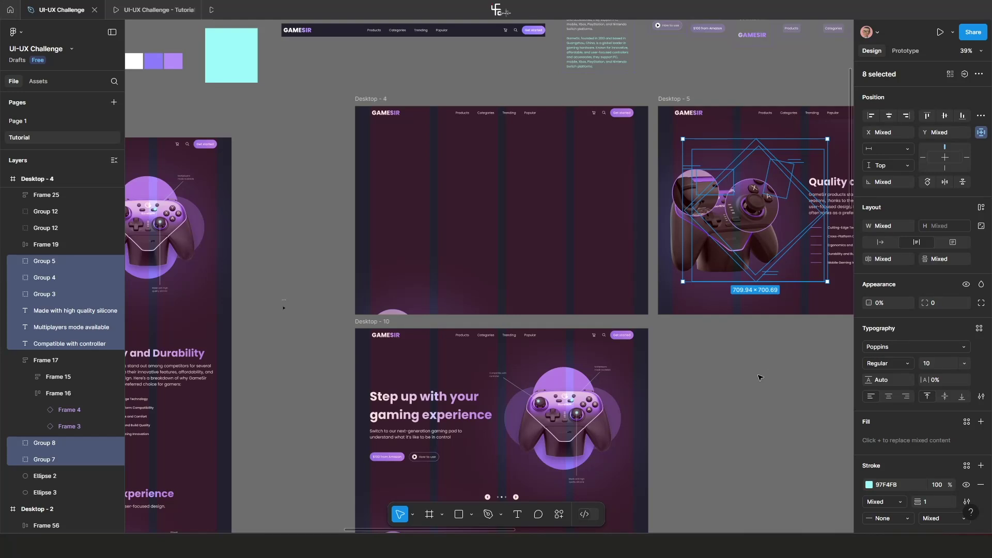
{"action": "left_click", "coordinate": [760, 377]}
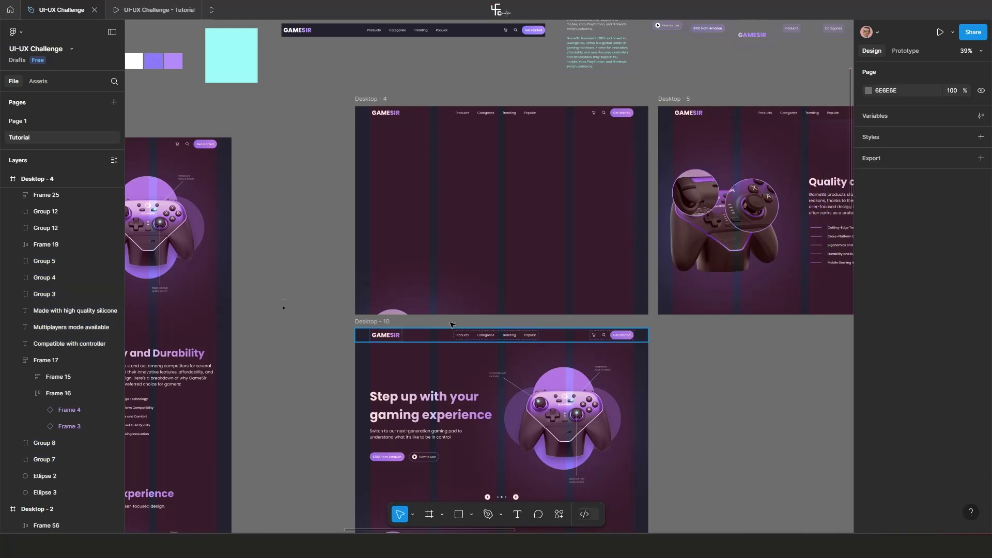
Shift the group peeking in at the lower edge of Desktop - 4 straight down out of the frame to X 72, Y 1061.
{"action": "left_click", "coordinate": [404, 313]}
{"action": "left_click_drag", "start_coordinate": [403, 312], "coordinate": [404, 313]}
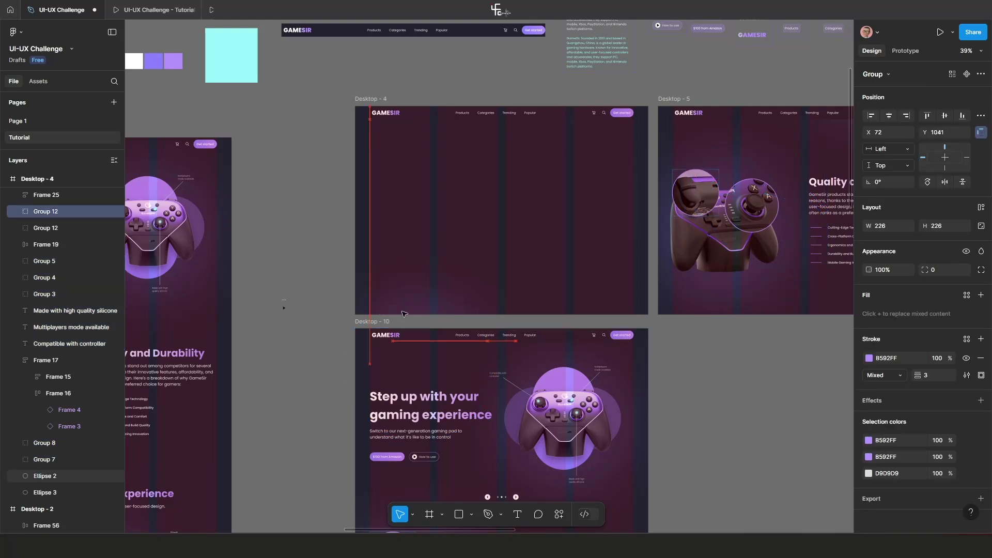
{"action": "scroll", "coordinate": [405, 314], "scroll_direction": "down", "scroll_amount": 5}
{"action": "scroll", "coordinate": [470, 115], "scroll_direction": "up", "scroll_amount": 4}
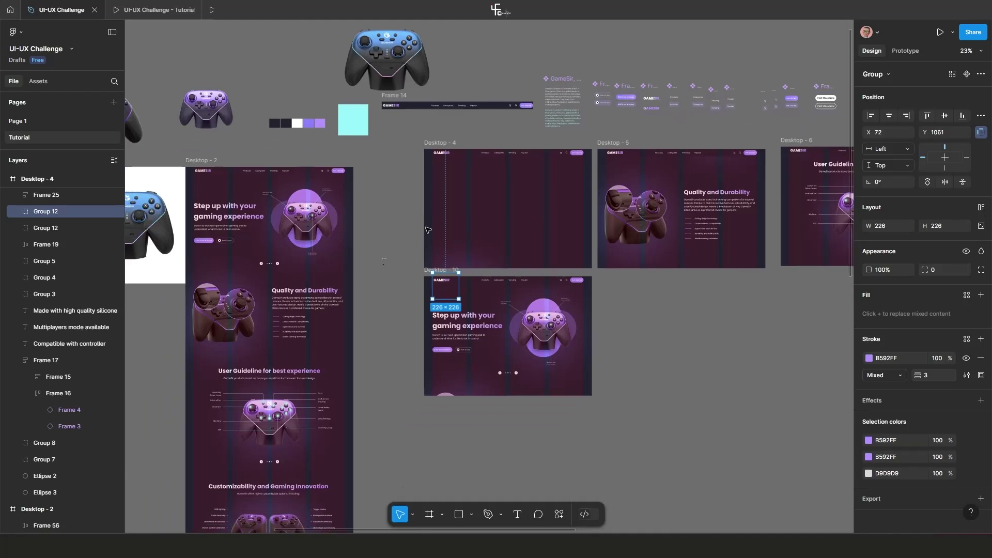
Add a prototype connection from Desktop - 4 to Desktop - 10 with an After delay trigger.
{"action": "left_click", "coordinate": [470, 115]}
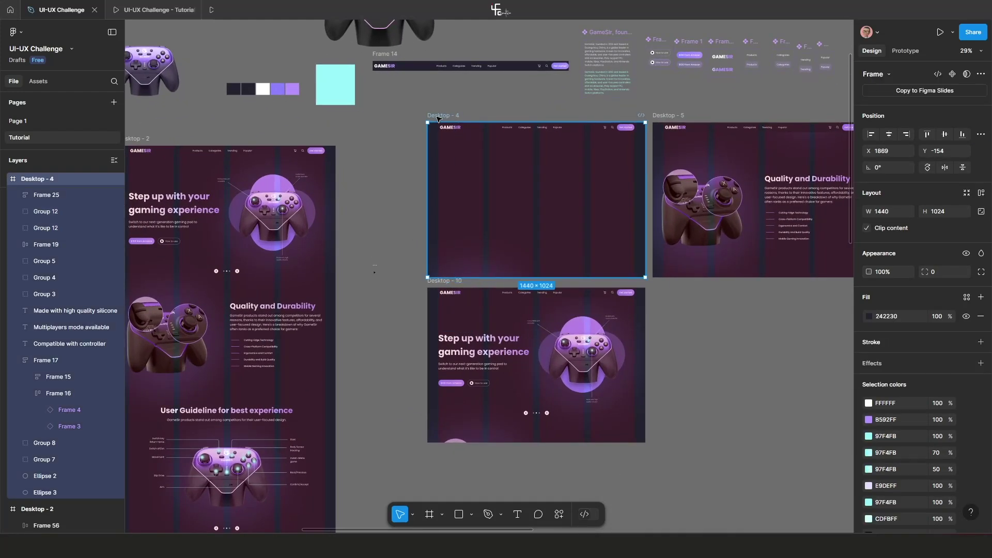
{"action": "left_click", "coordinate": [905, 51]}
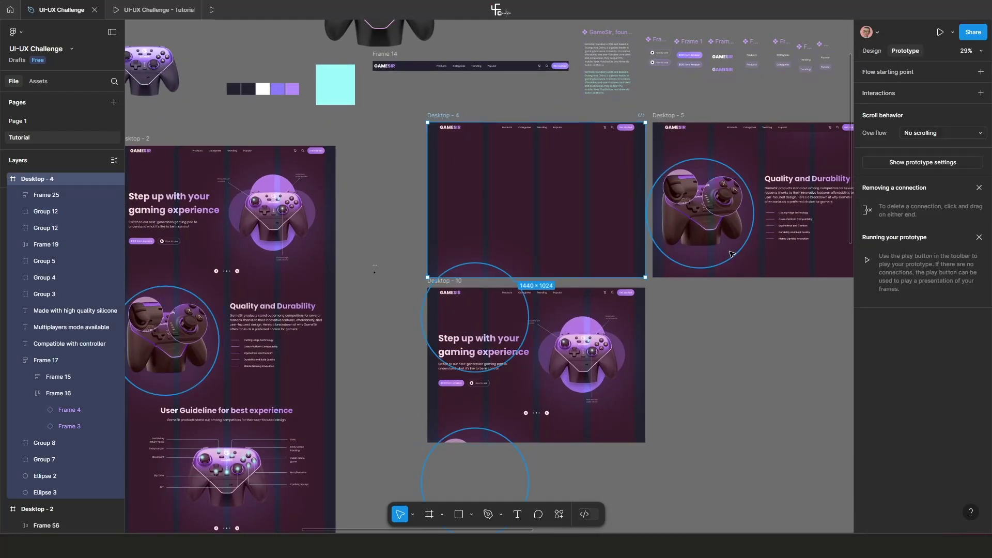
{"action": "scroll", "coordinate": [665, 252], "scroll_direction": "up", "scroll_amount": 2}
{"action": "scroll", "coordinate": [666, 251], "scroll_direction": "down", "scroll_amount": 1}
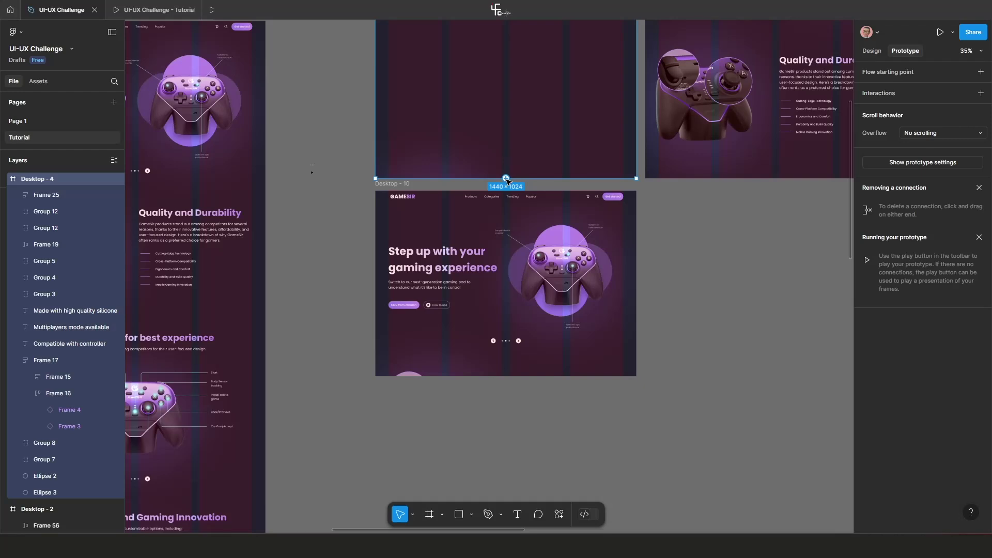
{"action": "left_click_drag", "start_coordinate": [503, 204], "coordinate": [504, 205]}
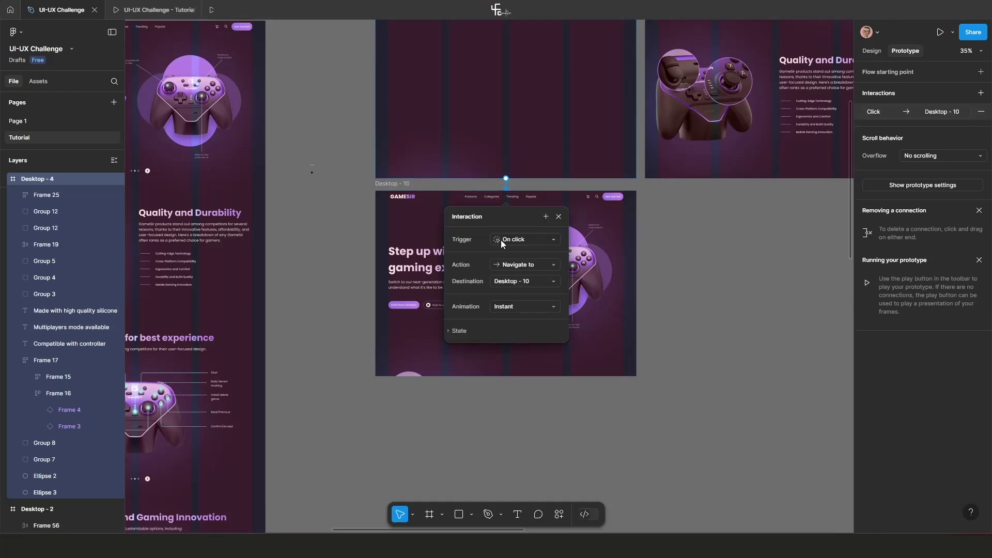
{"action": "left_click", "coordinate": [520, 240]}
{"action": "left_click", "coordinate": [525, 368]}
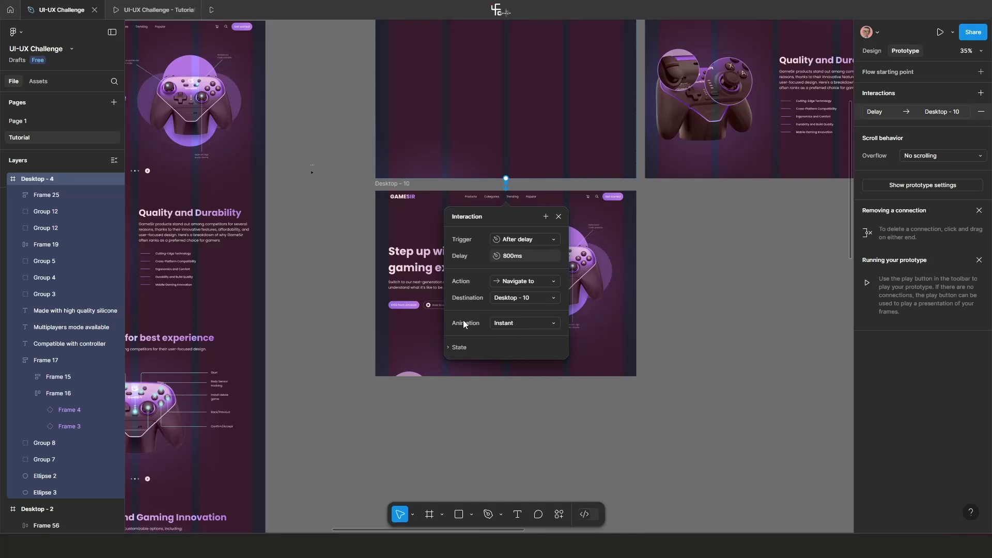
Set the interaction's animation to Smart animate with an Ease in curve.
{"action": "left_click", "coordinate": [505, 326]}
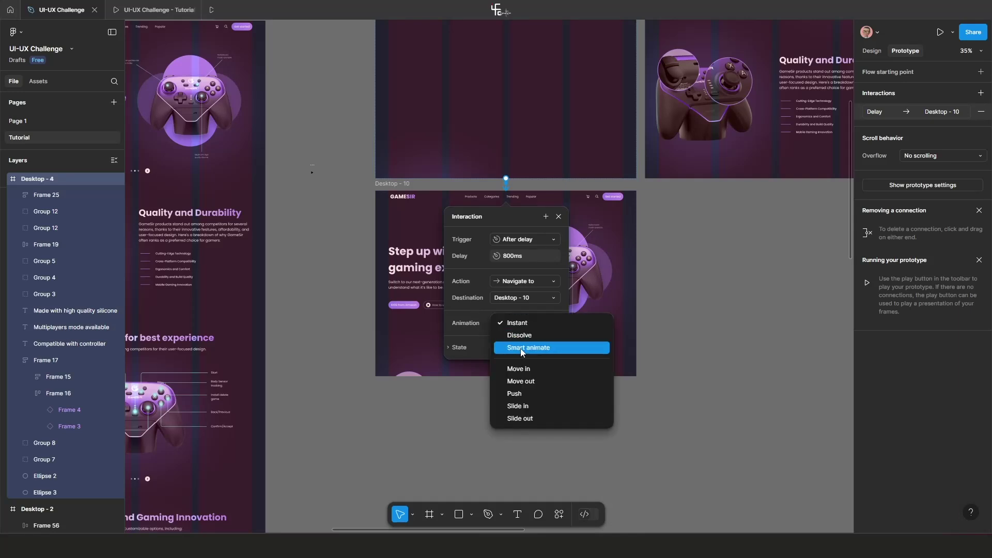
{"action": "left_click", "coordinate": [520, 348]}
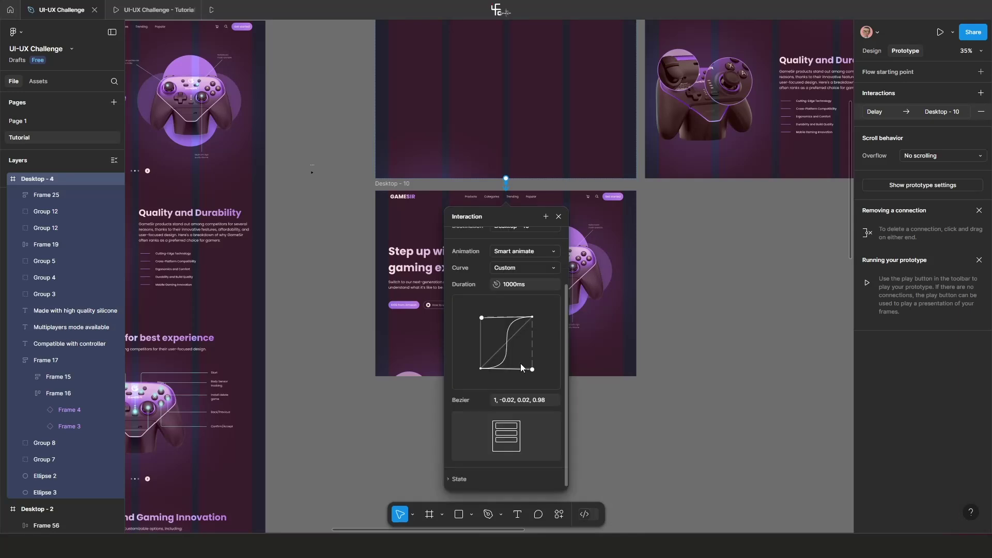
{"action": "left_click", "coordinate": [509, 270]}
{"action": "left_click", "coordinate": [525, 127]}
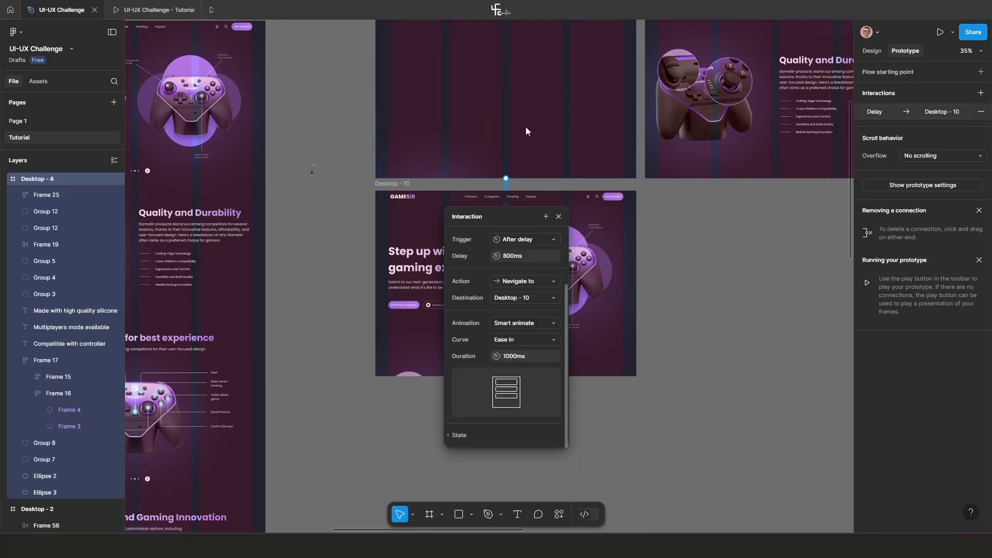
Switch the animation curve to Custom bezier and shape it into an S-curve with values 1, -0.02, 0, 0.98.
{"action": "left_click", "coordinate": [521, 341]}
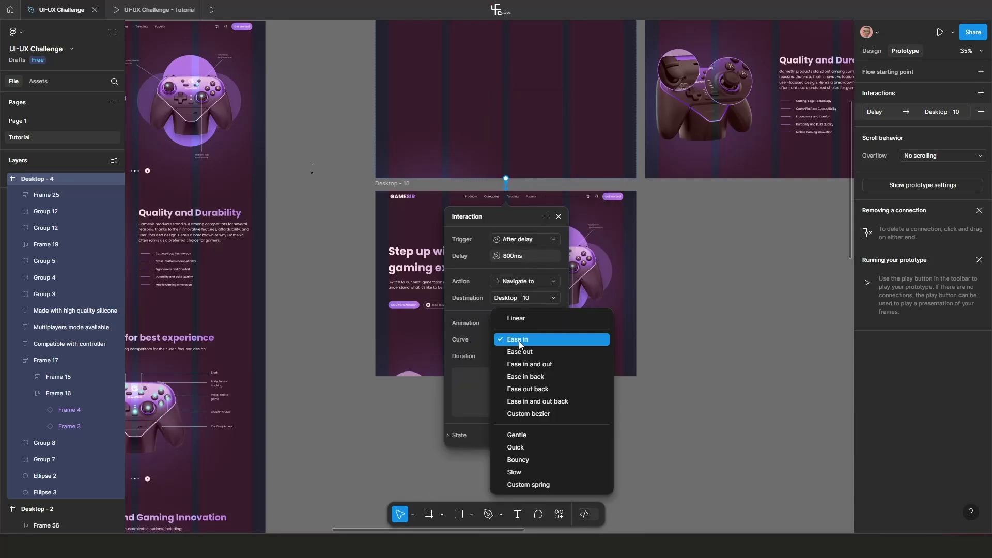
{"action": "left_click", "coordinate": [521, 414]}
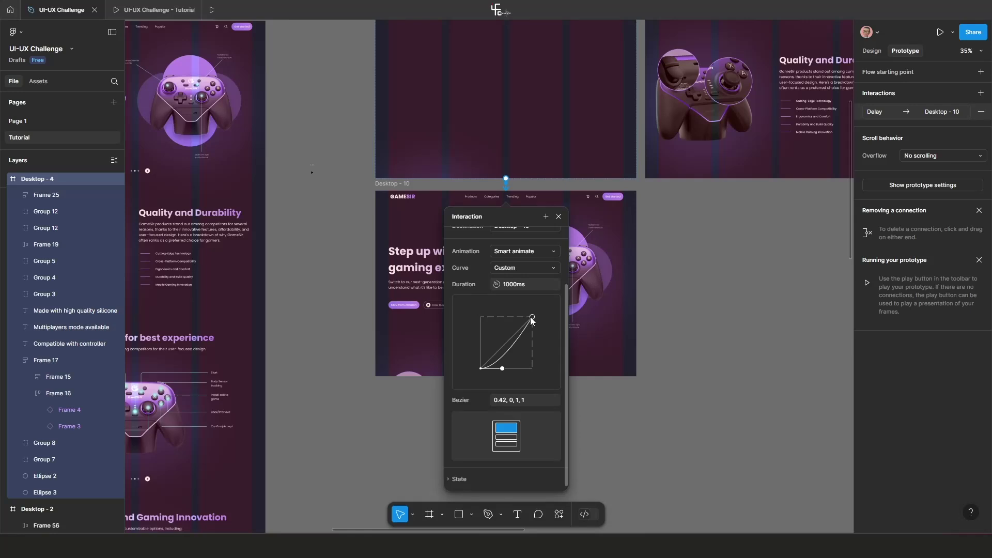
{"action": "left_click_drag", "start_coordinate": [531, 318], "coordinate": [481, 318]}
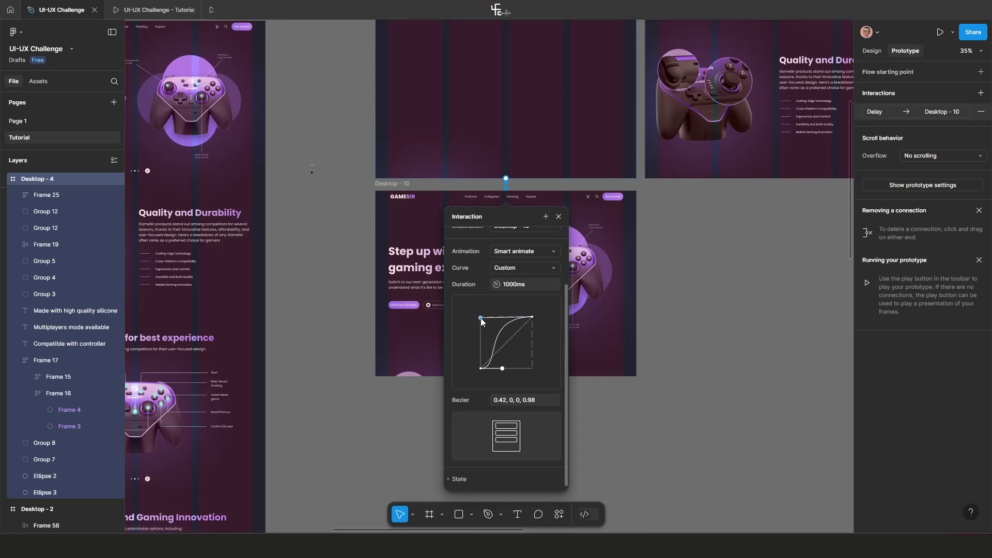
{"action": "left_click_drag", "start_coordinate": [502, 368], "coordinate": [534, 371]}
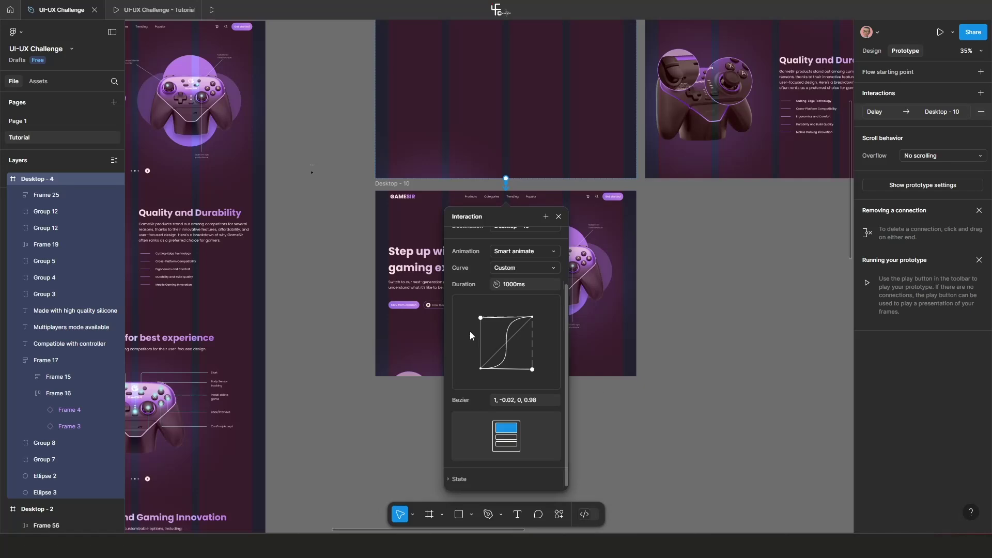
Set the interaction's delay to 50 ms and close its settings.
{"action": "scroll", "coordinate": [470, 335], "scroll_direction": "up", "scroll_amount": 3}
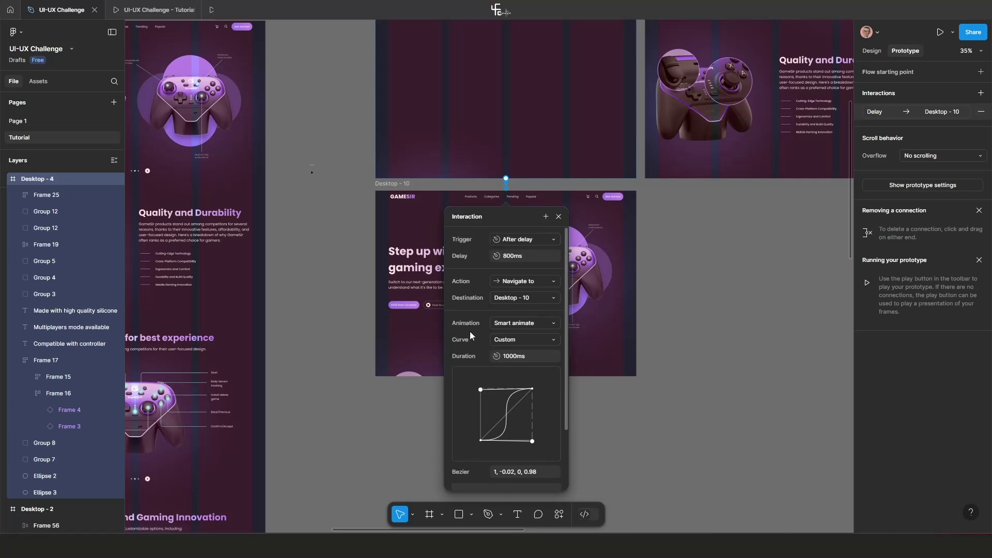
{"action": "left_click", "coordinate": [508, 258]}
{"action": "type", "text": "50"}
{"action": "key", "text": "Return"}
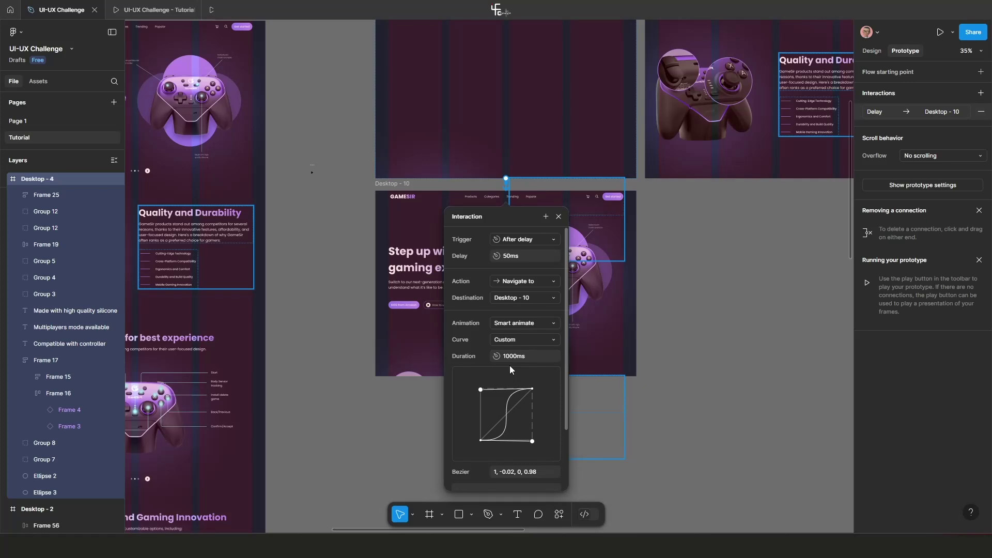
{"action": "scroll", "coordinate": [411, 382], "scroll_direction": "down", "scroll_amount": 2}
{"action": "left_click", "coordinate": [360, 360]}
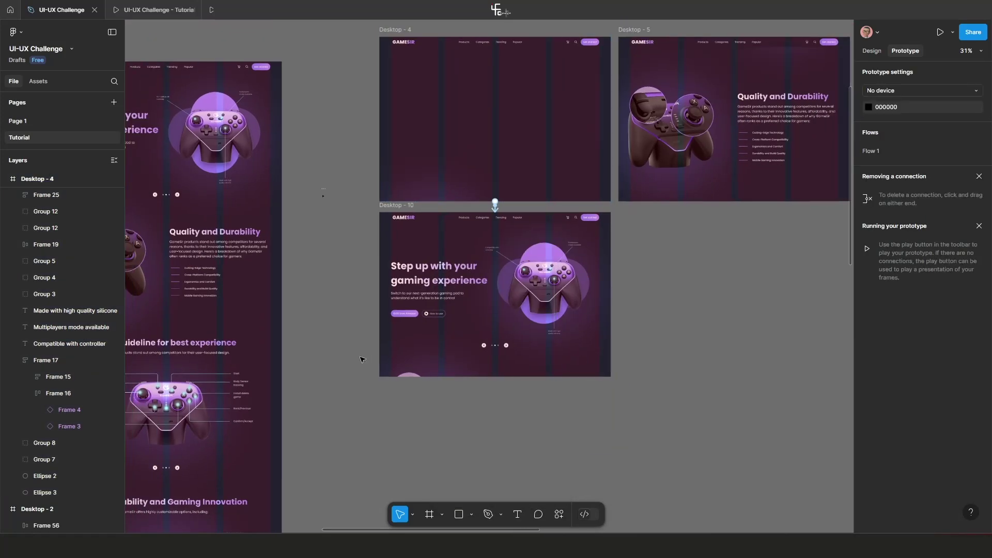
Select Desktop - 4 and move it slightly up and left, a little farther from Desktop - 10.
{"action": "scroll", "coordinate": [363, 359], "scroll_direction": "down", "scroll_amount": 6}
{"action": "left_click_drag", "start_coordinate": [363, 360], "coordinate": [413, 402]}
{"action": "scroll", "coordinate": [412, 292], "scroll_direction": "up", "scroll_amount": 5}
{"action": "left_click_drag", "start_coordinate": [408, 340], "coordinate": [452, 286]}
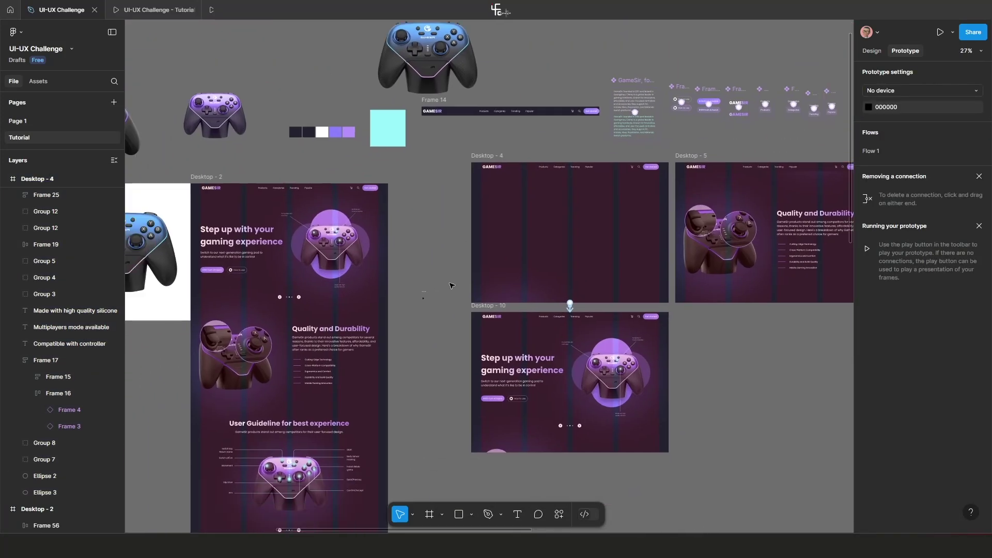
{"action": "left_click", "coordinate": [483, 155]}
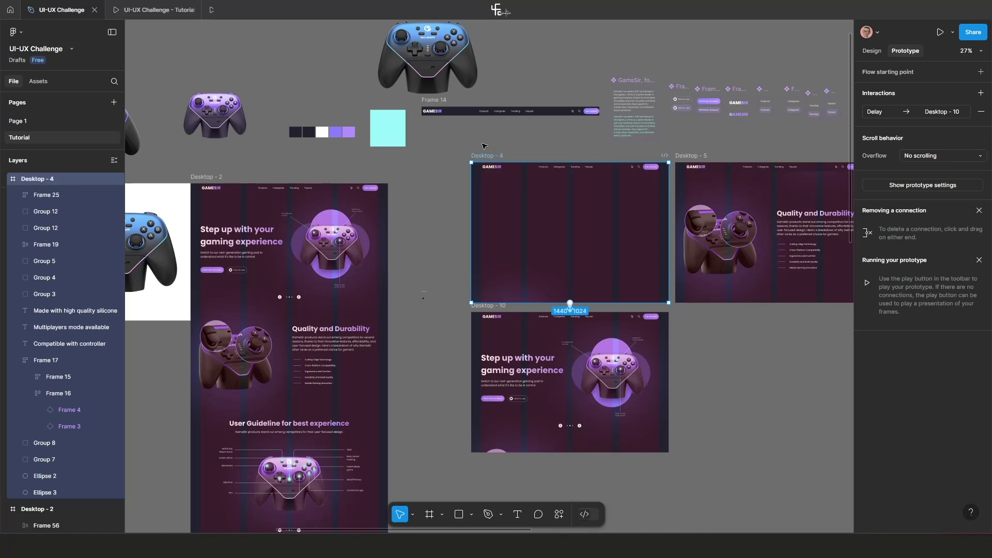
{"action": "left_click_drag", "start_coordinate": [489, 158], "coordinate": [485, 154]}
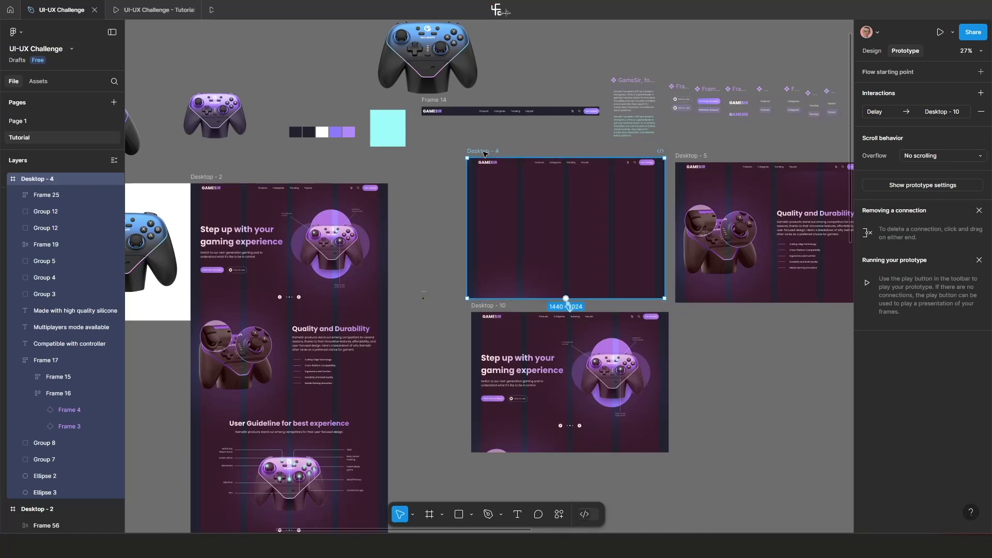
Preview the prototype from Desktop - 4 and replay the hero entrance animation several times.
{"action": "key", "text": "shift+space"}
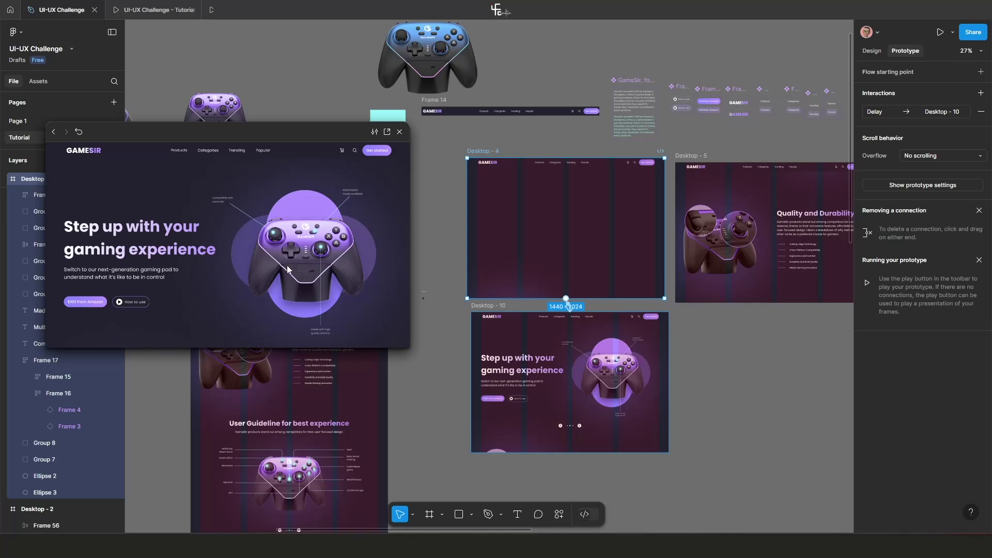
{"action": "left_click_drag", "start_coordinate": [173, 131], "coordinate": [184, 98]}
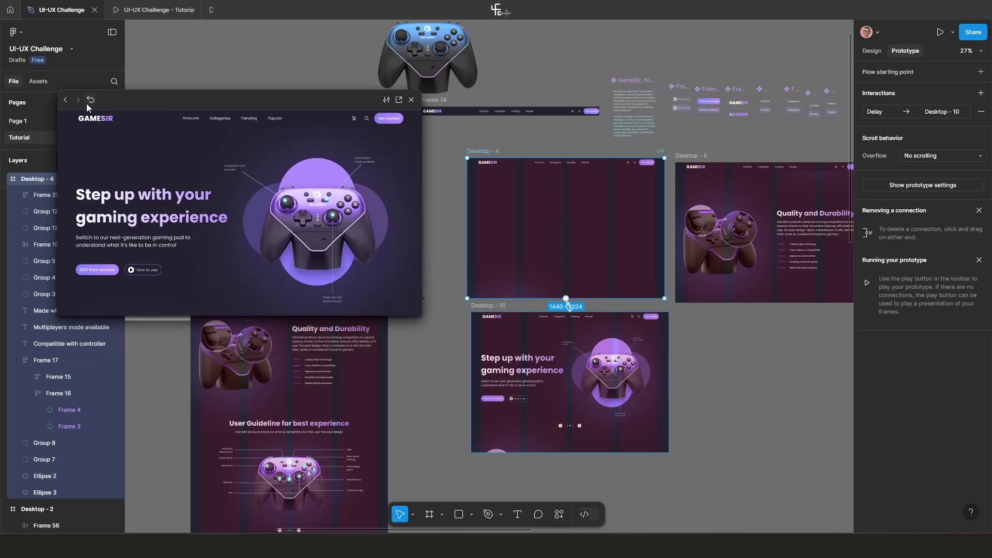
{"action": "left_click", "coordinate": [91, 101]}
{"action": "left_click", "coordinate": [95, 106]}
{"action": "left_click", "coordinate": [95, 107]}
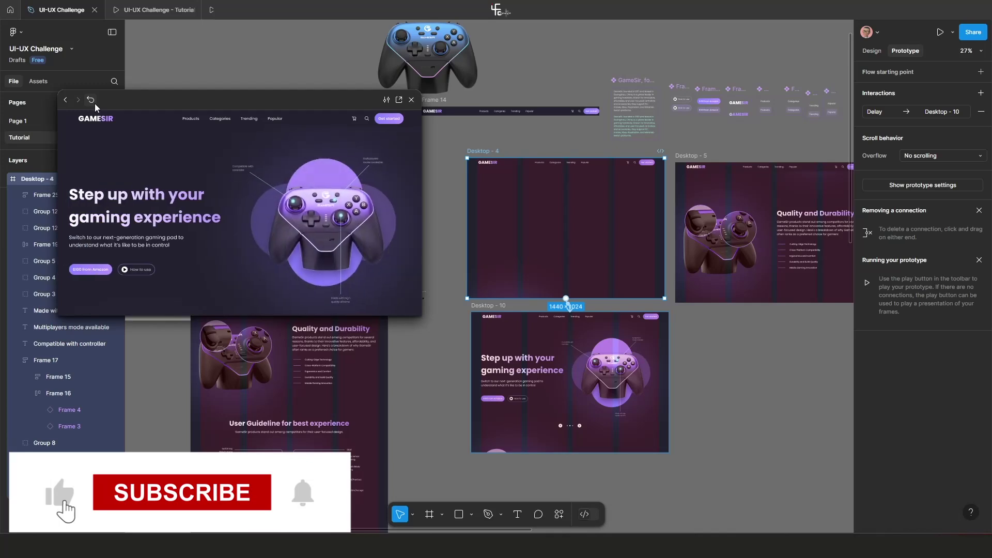
{"action": "left_click", "coordinate": [94, 106]}
{"action": "left_click", "coordinate": [95, 106]}
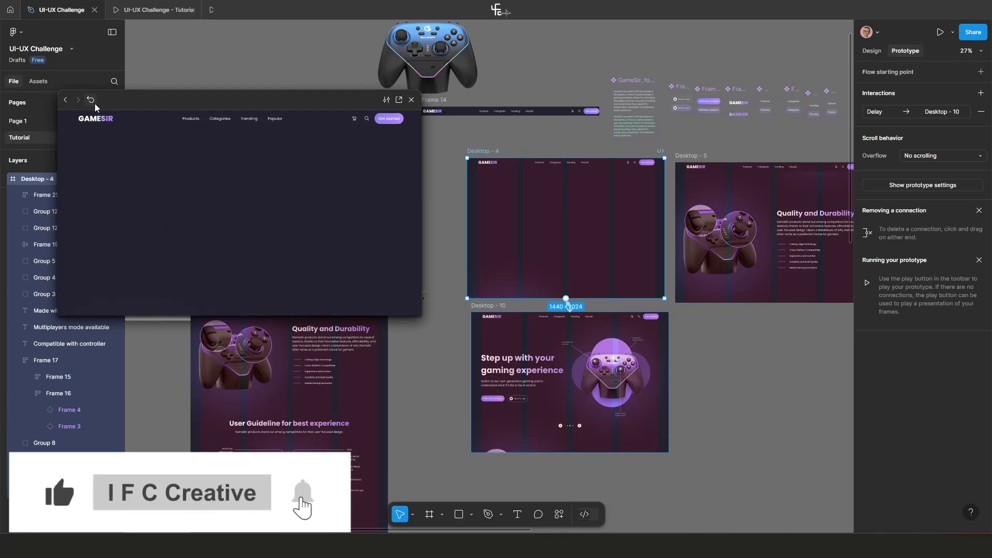
{"action": "left_click", "coordinate": [94, 105]}
{"action": "left_click", "coordinate": [95, 105]}
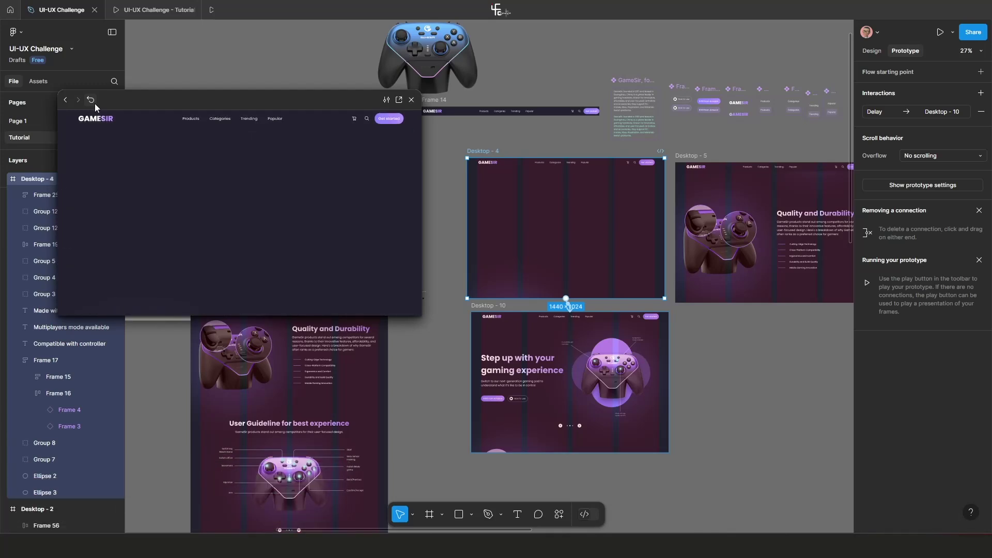
Align Desktop - 5 with the top of Desktop - 4 and place a duplicate of it directly below.
{"action": "left_click_drag", "start_coordinate": [632, 395], "coordinate": [522, 307]}
{"action": "scroll", "coordinate": [663, 291], "scroll_direction": "up", "scroll_amount": 1}
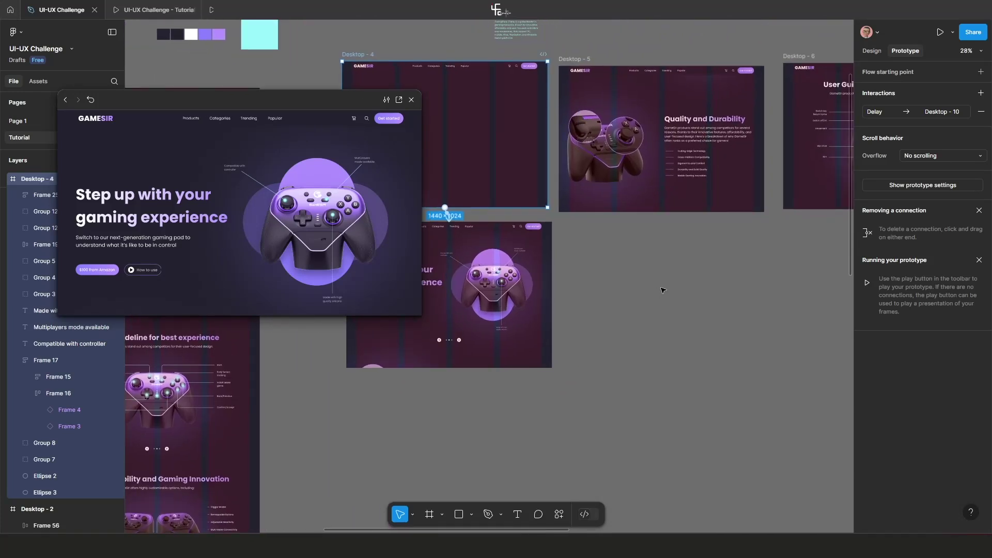
{"action": "scroll", "coordinate": [694, 286], "scroll_direction": "down", "scroll_amount": 1}
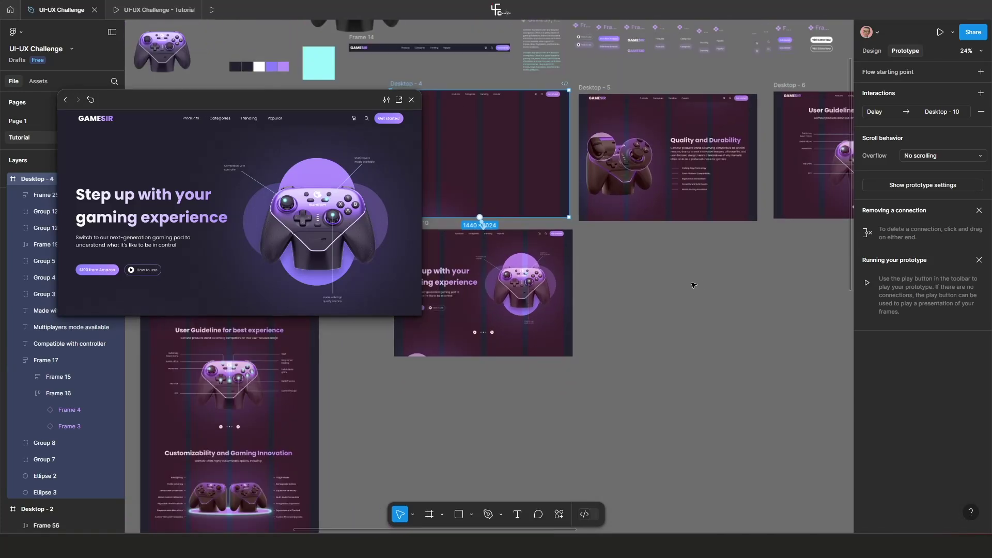
{"action": "left_click", "coordinate": [595, 87]}
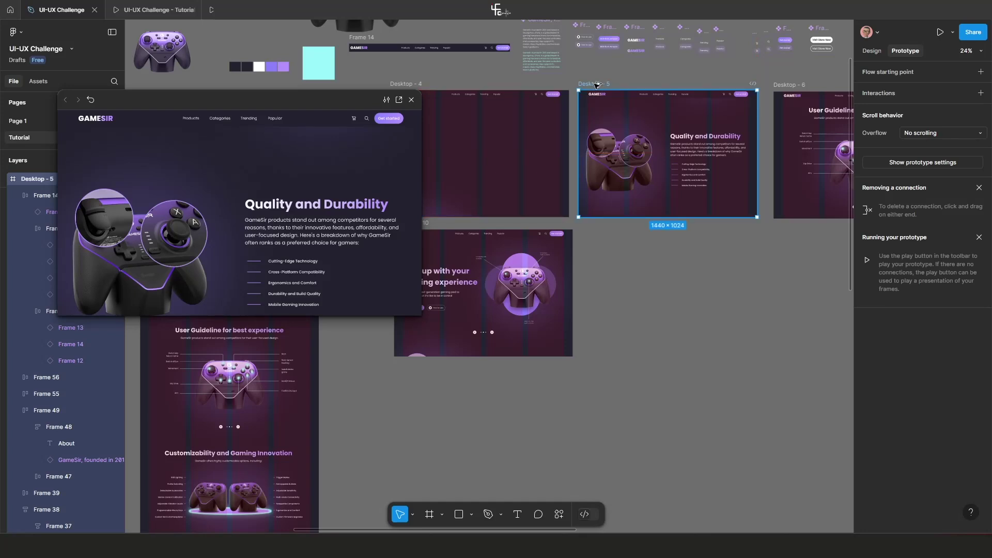
{"action": "left_click_drag", "start_coordinate": [594, 88], "coordinate": [605, 225]}
{"action": "scroll", "coordinate": [641, 205], "scroll_direction": "up", "scroll_amount": 2}
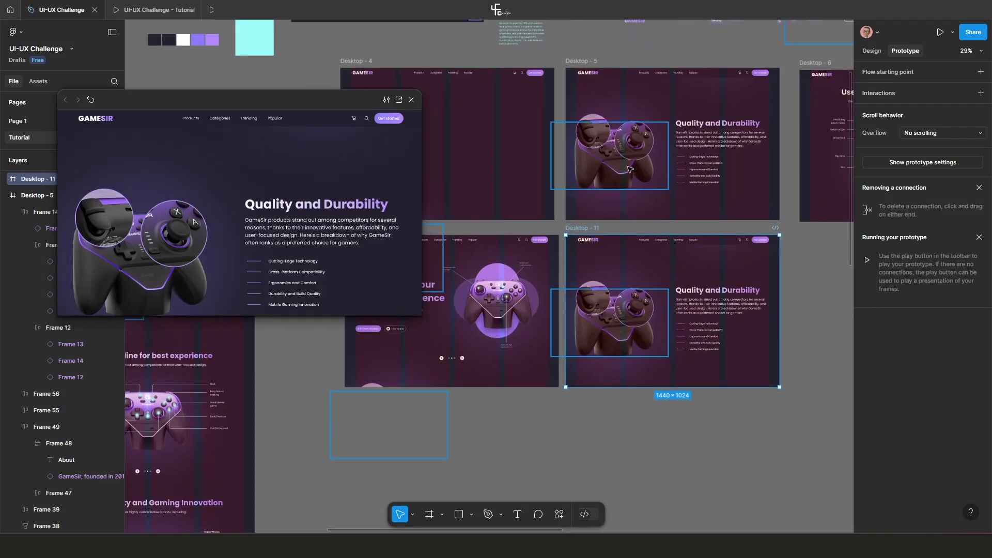
Shift the Quality and Durability text block straight down out of Desktop - 5.
{"action": "left_click", "coordinate": [704, 136]}
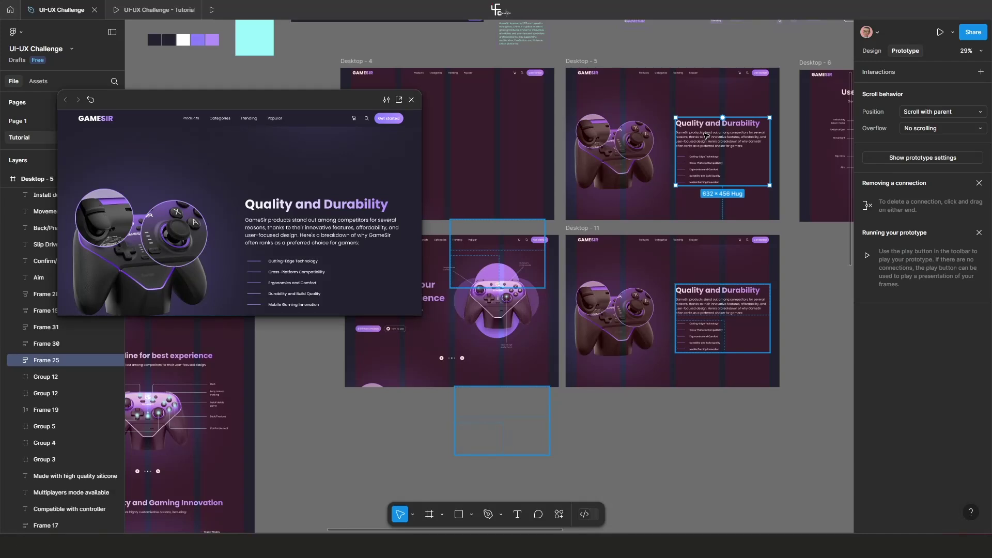
{"action": "key", "text": "shift+Down"}
{"action": "key", "text": "shift+Down"}
{"action": "key", "text": "shift+Down"}
{"action": "key", "text": "shift+Down"}
{"action": "key", "text": "shift+Down"}
{"action": "key", "text": "shift+Down"}
{"action": "key", "text": "shift+Down"}
{"action": "key", "text": "shift+Down"}
{"action": "key", "text": "shift+Down"}
{"action": "key", "text": "shift+Down"}
{"action": "key", "text": "shift+Down"}
{"action": "key", "text": "shift+Down"}
{"action": "key", "text": "shift+Down"}
{"action": "key", "text": "shift+Down"}
{"action": "key", "text": "shift+Down"}
{"action": "key", "text": "shift+Down"}
{"action": "key", "text": "shift+Down"}
{"action": "key", "text": "shift+Down"}
{"action": "key", "text": "shift+Down"}
{"action": "key", "text": "shift+Down"}
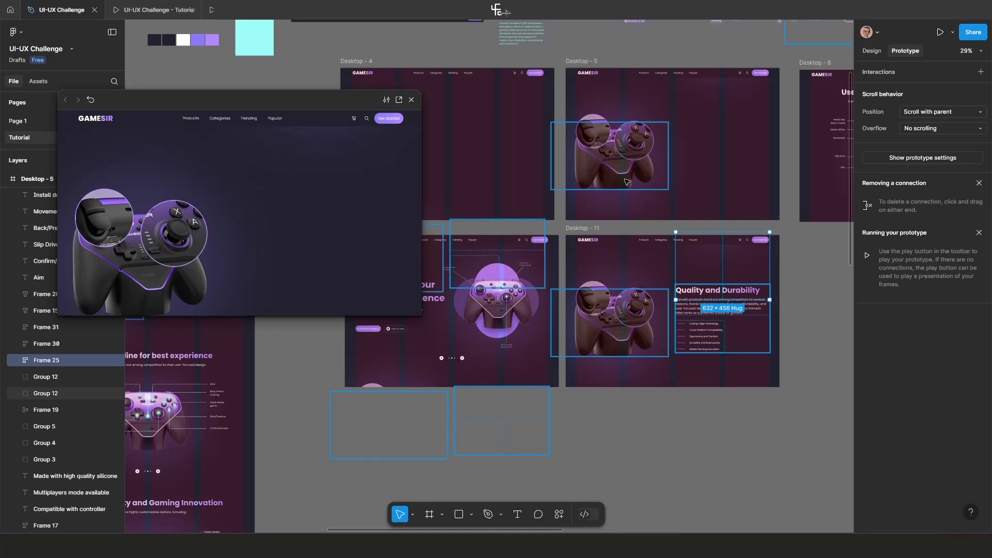
Move the large controller image completely out of the Desktop - 5 frame.
{"action": "left_click_drag", "start_coordinate": [670, 211], "coordinate": [613, 178]}
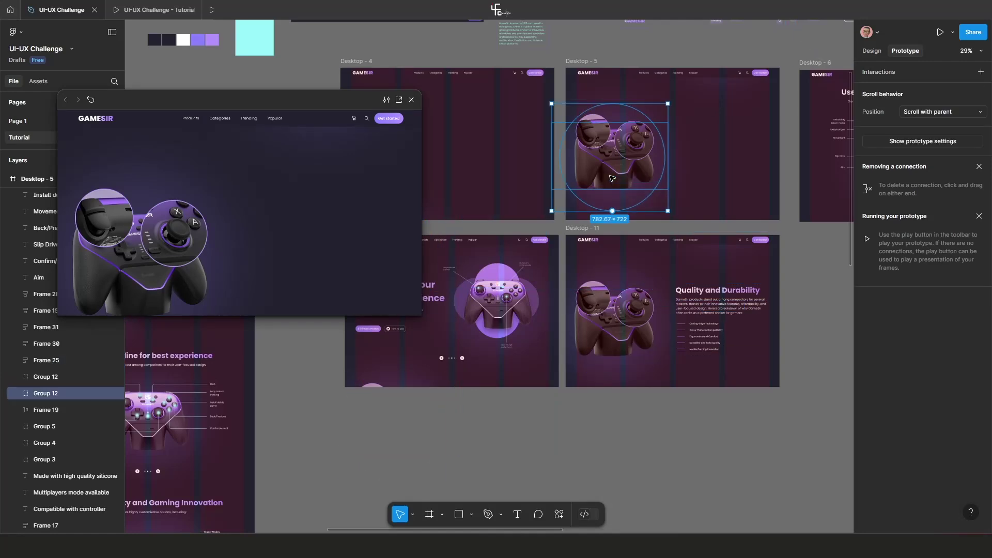
{"action": "key", "text": "Escape"}
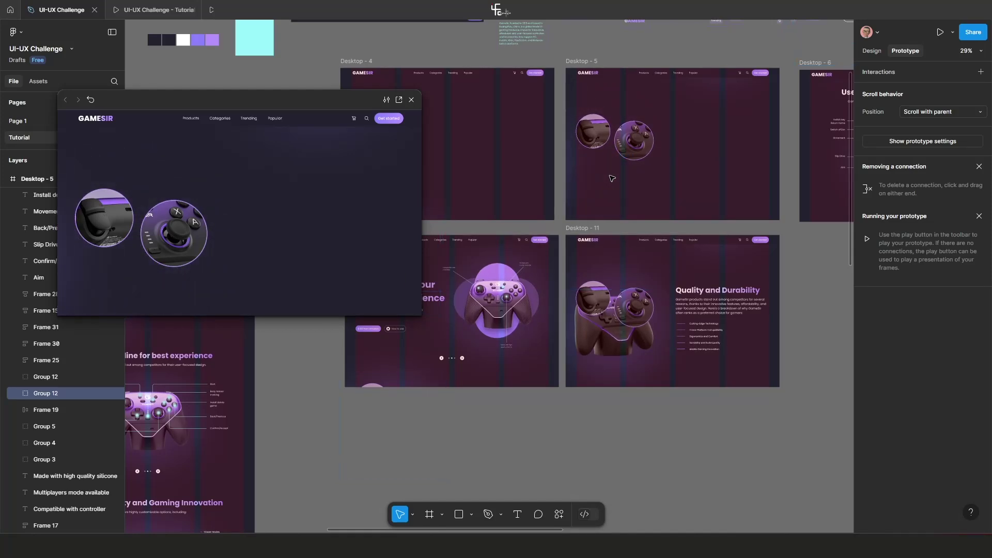
{"action": "key", "text": "ctrl+v"}
Select both circular controller close-ups in Desktop - 5 and shift them straight left until they are completely outside the frame.
{"action": "left_click_drag", "start_coordinate": [717, 156], "coordinate": [593, 114]}
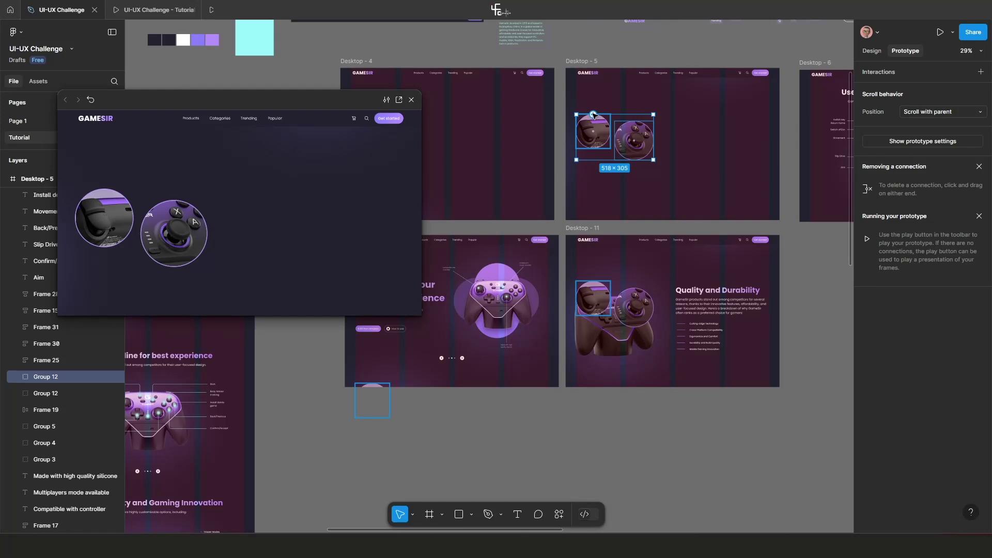
{"action": "key", "text": "shift+Left"}
{"action": "key", "text": "shift+Left"}
{"action": "key", "text": "shift+Left"}
{"action": "key", "text": "shift+Left"}
{"action": "key", "text": "shift+Left"}
{"action": "key", "text": "shift+Left"}
{"action": "key", "text": "shift+Left"}
{"action": "key", "text": "shift+Left"}
{"action": "key", "text": "shift+Left"}
{"action": "key", "text": "shift+Left"}
{"action": "key", "text": "shift+Left"}
{"action": "key", "text": "shift+Left"}
{"action": "key", "text": "shift+Left"}
{"action": "key", "text": "shift+Left"}
{"action": "key", "text": "shift+Left"}
{"action": "key", "text": "shift+Left"}
{"action": "key", "text": "shift+Left"}
{"action": "key", "text": "shift+Left"}
{"action": "key", "text": "shift+Left"}
{"action": "key", "text": "shift+Left"}
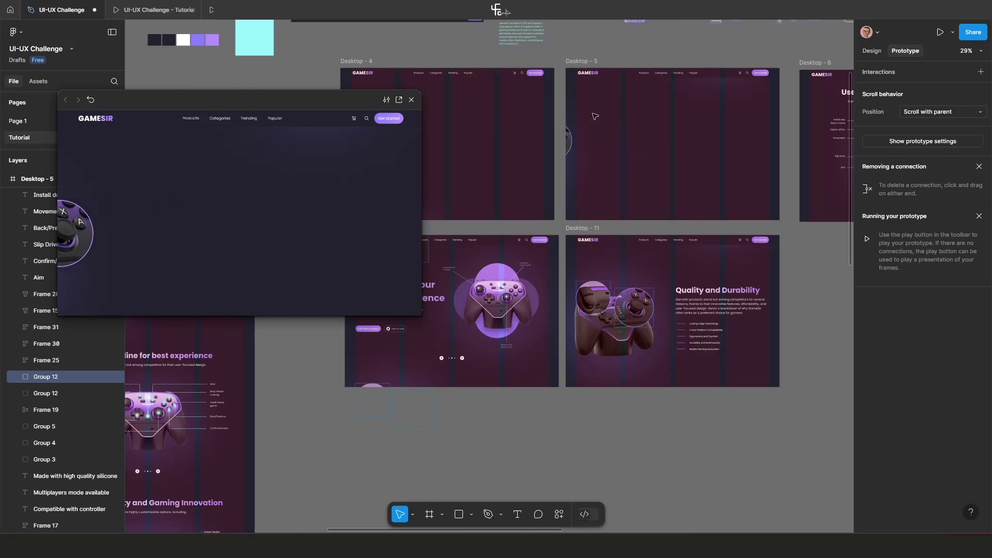
{"action": "key", "text": "shift+Left"}
{"action": "key", "text": "shift+Left"}
{"action": "key", "text": "shift+Left"}
{"action": "key", "text": "shift+Left"}
{"action": "key", "text": "shift+Left"}
{"action": "key", "text": "shift+Left"}
{"action": "key", "text": "shift+Left"}
{"action": "key", "text": "shift+Left"}
{"action": "key", "text": "shift+Left"}
{"action": "key", "text": "shift+Left"}
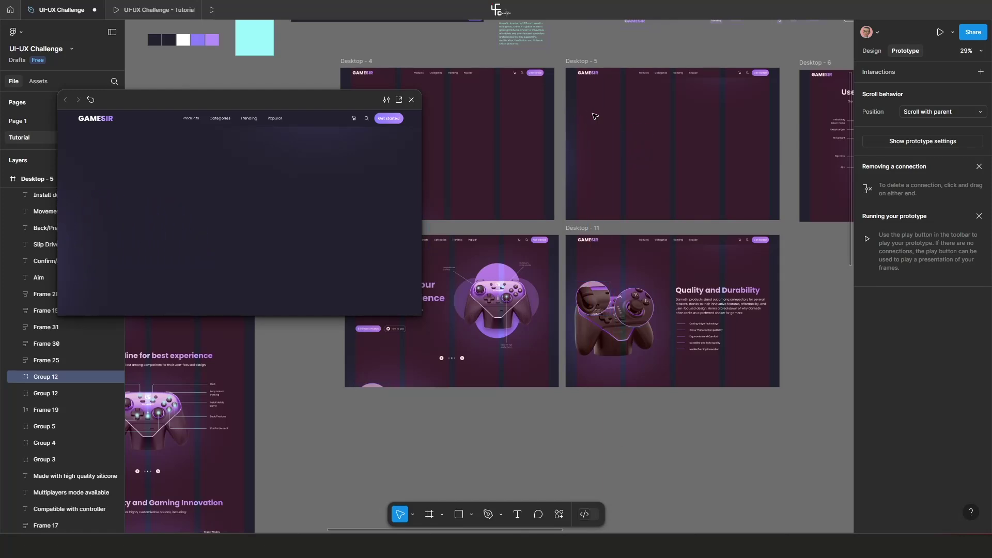
Connect Desktop - 5 to Desktop - 11 with Smart animate, triggered after a 50 ms delay, custom curve, 1000 ms duration.
{"action": "left_click_drag", "start_coordinate": [570, 190], "coordinate": [639, 171]}
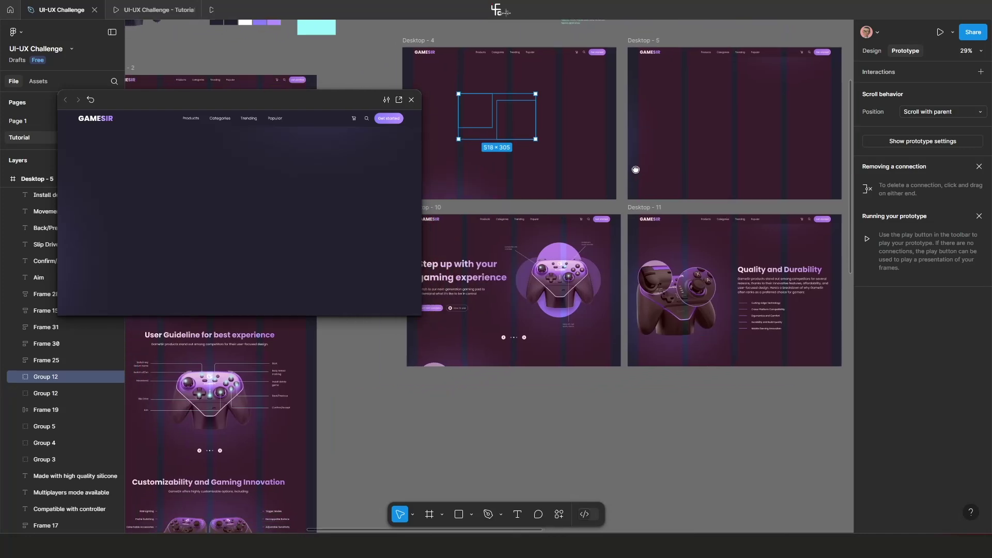
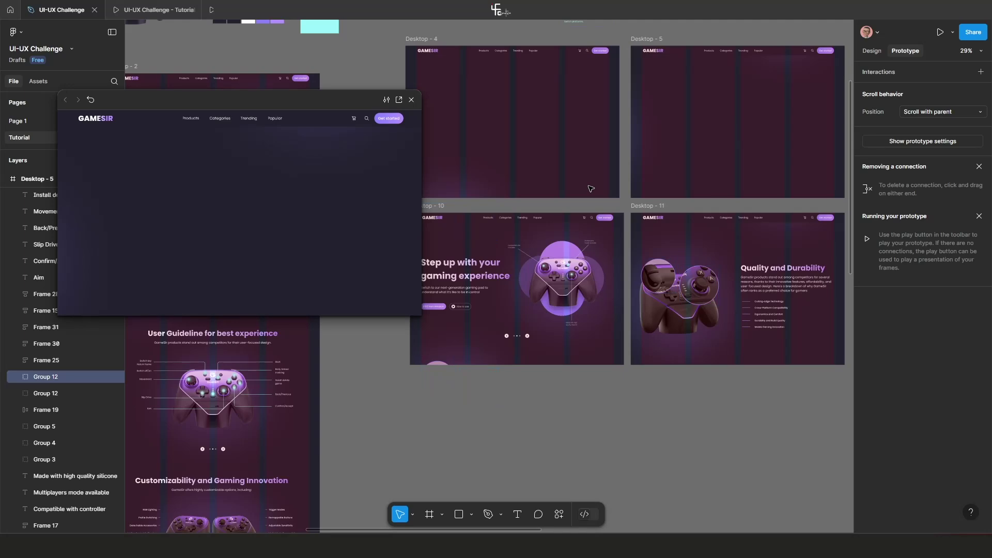
{"action": "scroll", "coordinate": [564, 189], "scroll_direction": "down", "scroll_amount": 2}
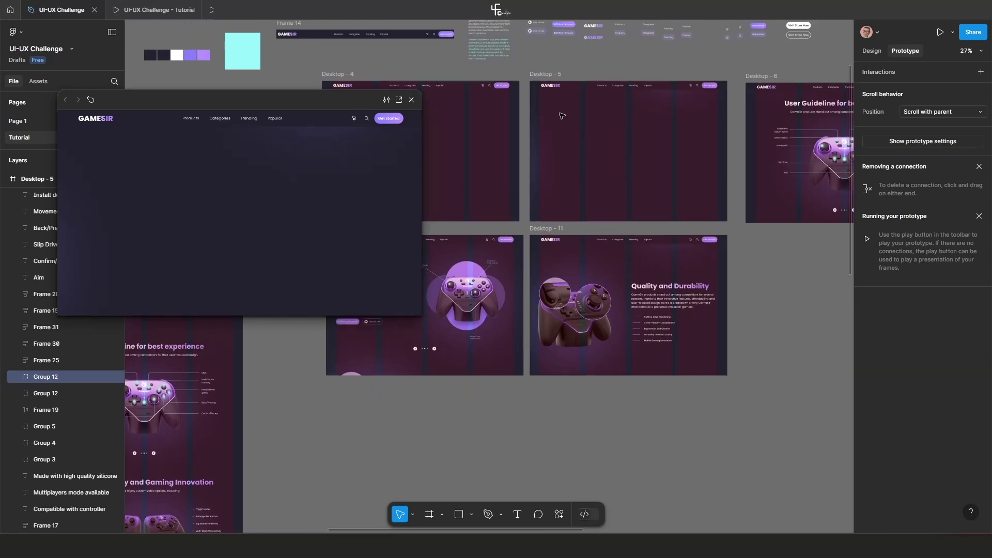
{"action": "scroll", "coordinate": [562, 116], "scroll_direction": "up", "scroll_amount": 1}
{"action": "left_click", "coordinate": [625, 209]}
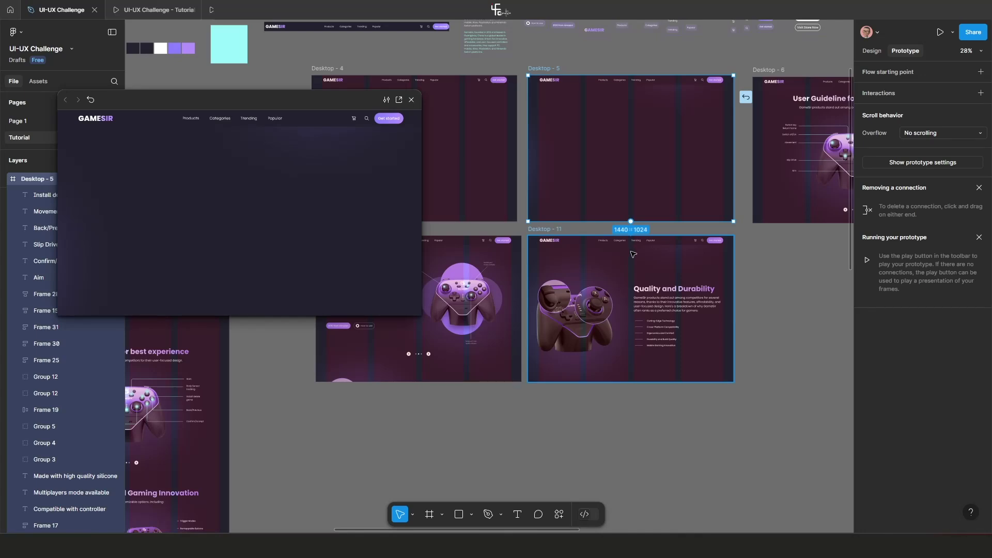
{"action": "left_click_drag", "start_coordinate": [630, 221], "coordinate": [633, 252]}
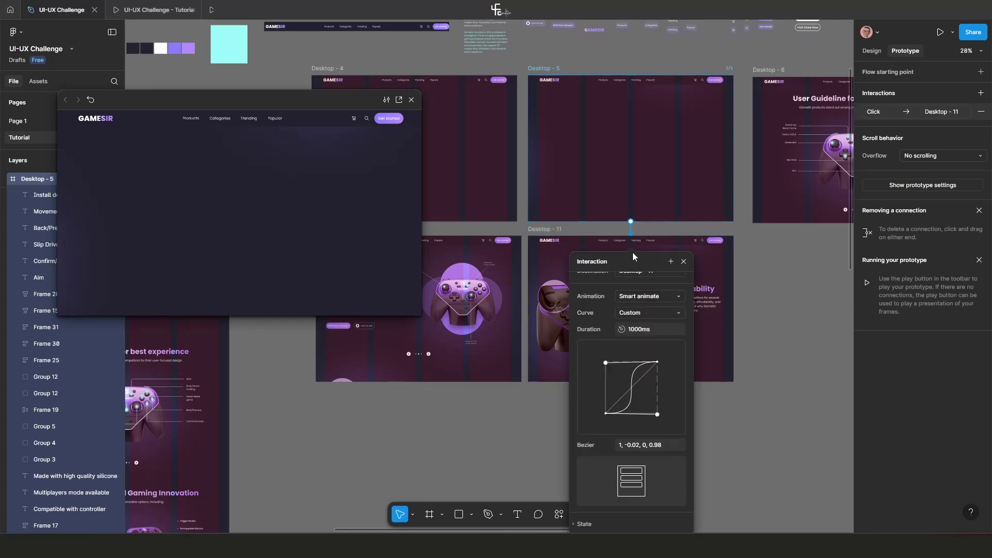
{"action": "left_click", "coordinate": [643, 293]}
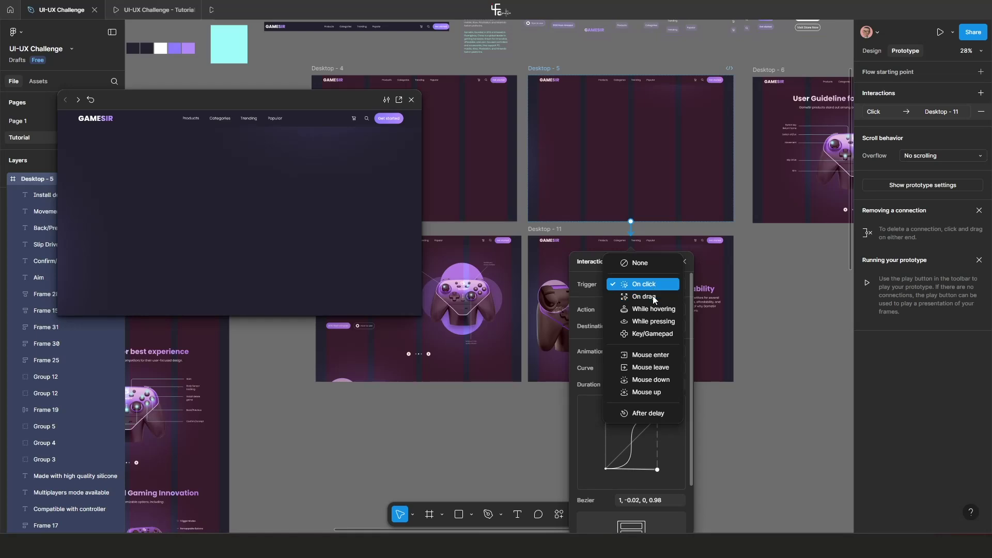
{"action": "left_click", "coordinate": [650, 414]}
{"action": "left_click", "coordinate": [641, 302]}
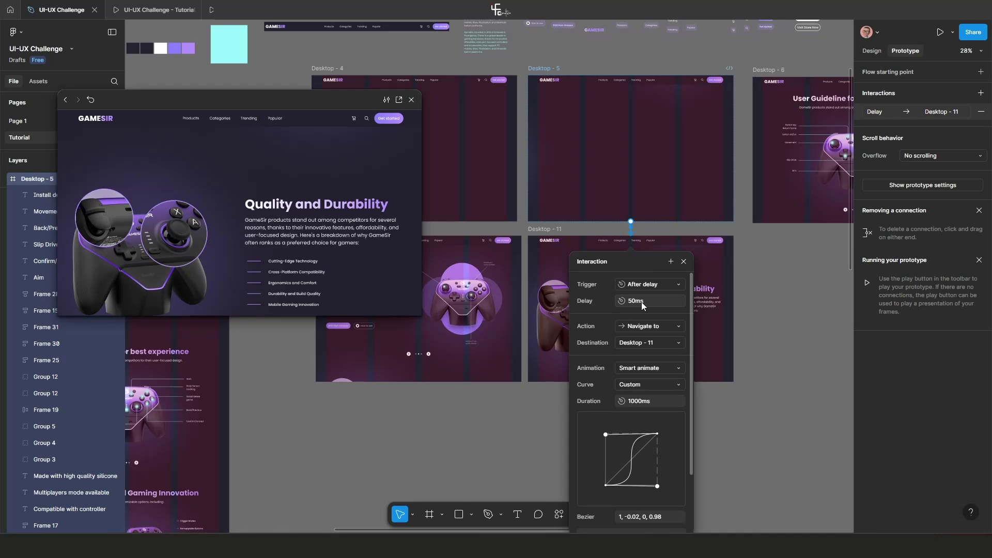
{"action": "left_click", "coordinate": [550, 447]}
Preview the prototype from Desktop - 5 and restart it several times to watch the entrance animation.
{"action": "scroll", "coordinate": [614, 426], "scroll_direction": "up", "scroll_amount": 2}
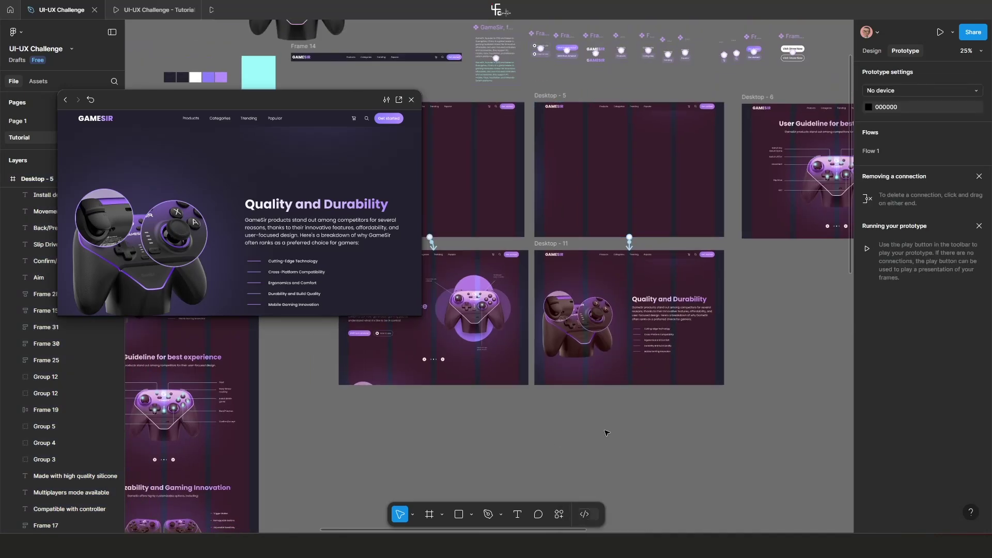
{"action": "scroll", "coordinate": [672, 372], "scroll_direction": "left", "scroll_amount": 3}
{"action": "left_click", "coordinate": [625, 84]}
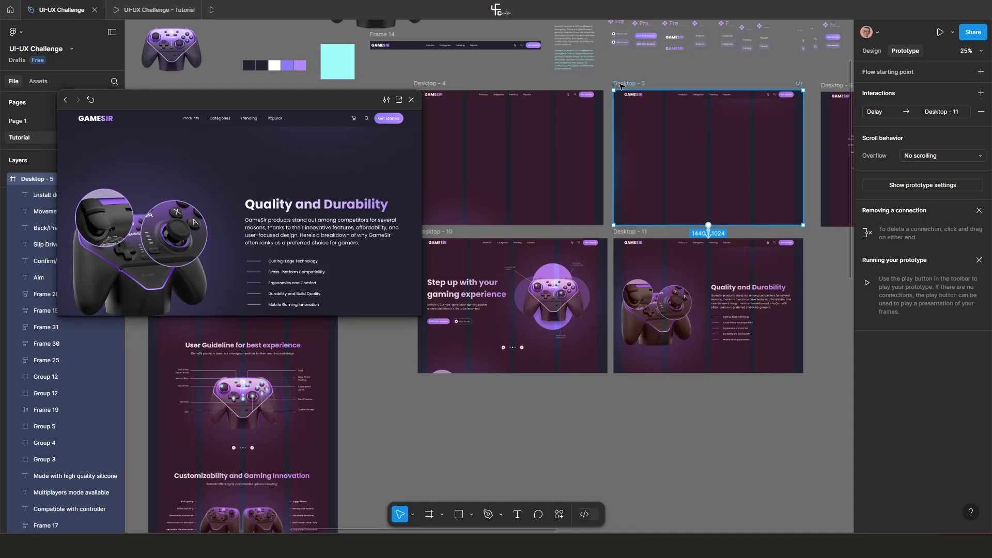
{"action": "left_click", "coordinate": [93, 101]}
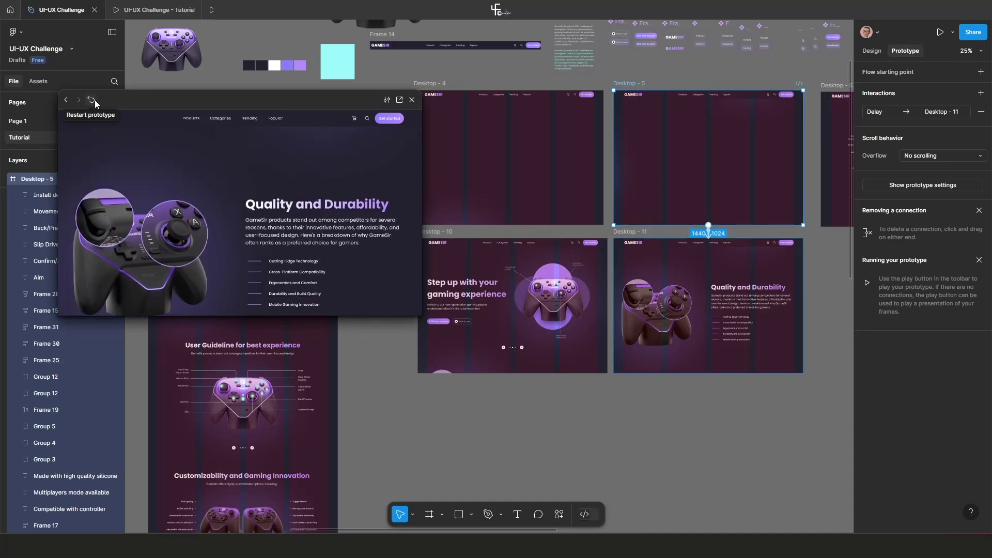
{"action": "left_click", "coordinate": [92, 101]}
{"action": "left_click", "coordinate": [91, 100]}
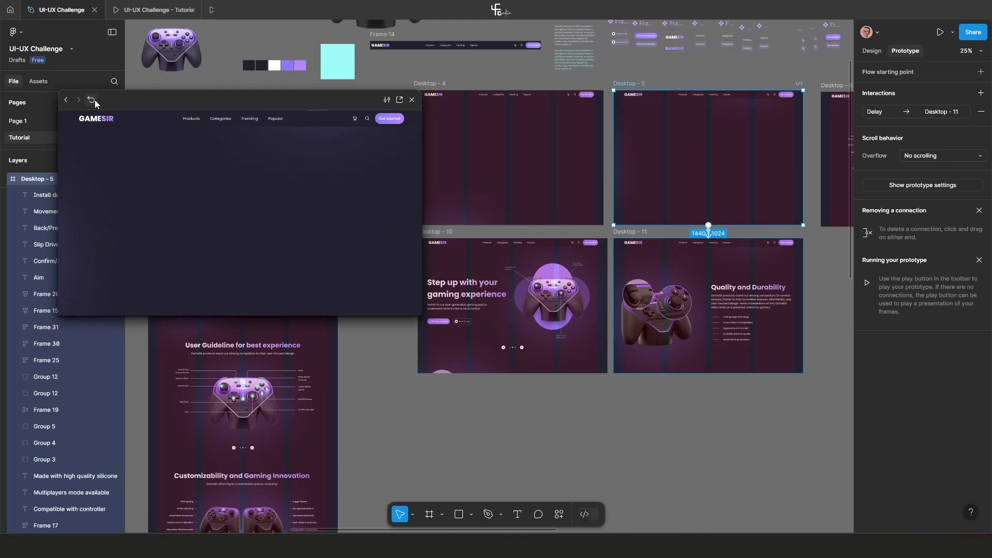
{"action": "left_click", "coordinate": [92, 100]}
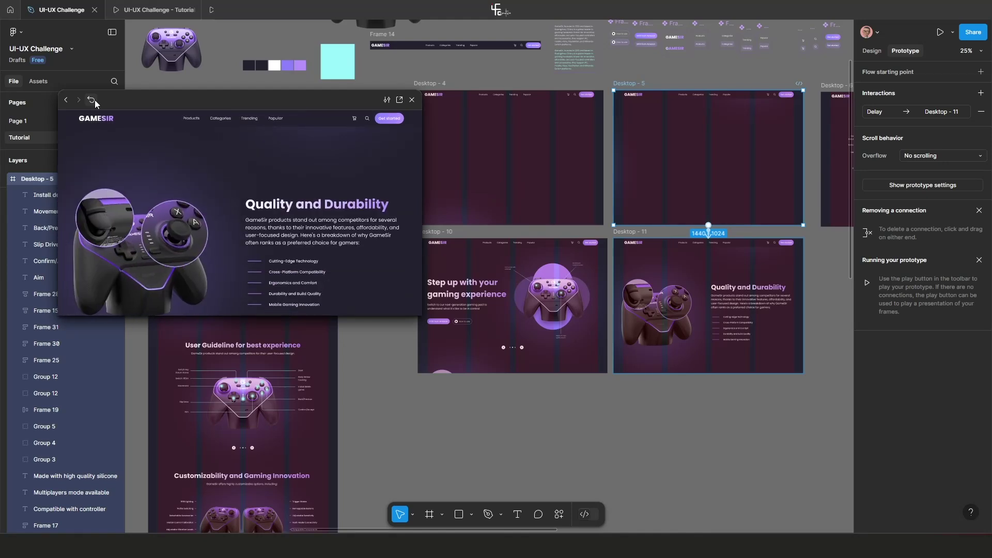
Make the preview window taller to fit the whole section and replay the Quality and Durability animation.
{"action": "left_click_drag", "start_coordinate": [227, 314], "coordinate": [227, 369]}
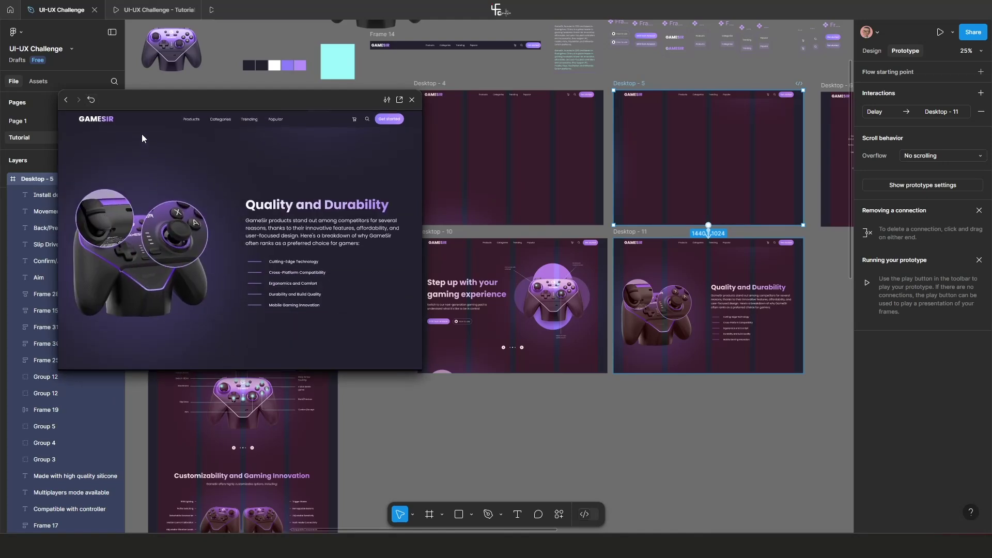
{"action": "left_click", "coordinate": [95, 102]}
{"action": "left_click", "coordinate": [95, 102]}
{"action": "left_click", "coordinate": [92, 101]}
{"action": "left_click", "coordinate": [91, 100]}
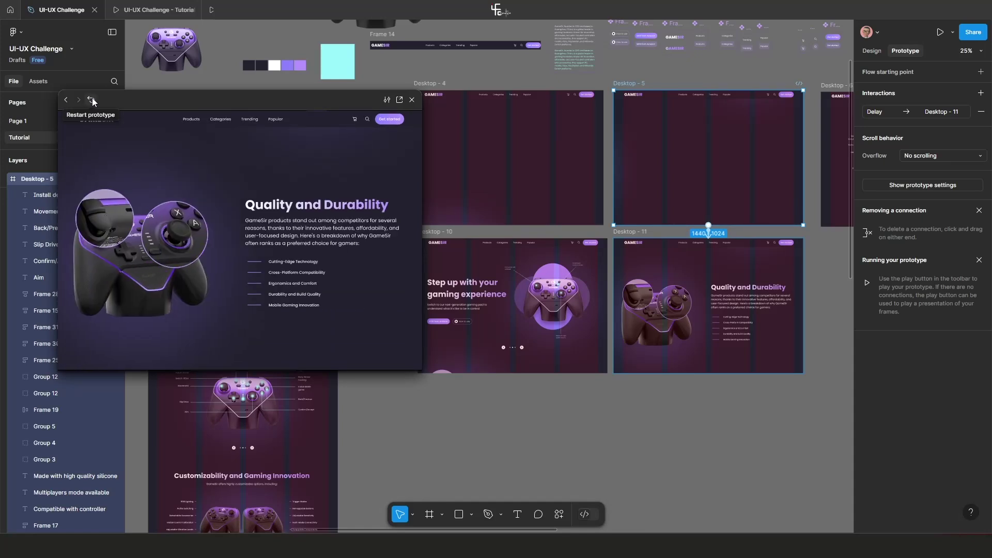
Shift Desktop - 10 slightly left so its left edge lines up with Desktop - 4 above it.
{"action": "scroll", "coordinate": [571, 211], "scroll_direction": "up", "scroll_amount": 2}
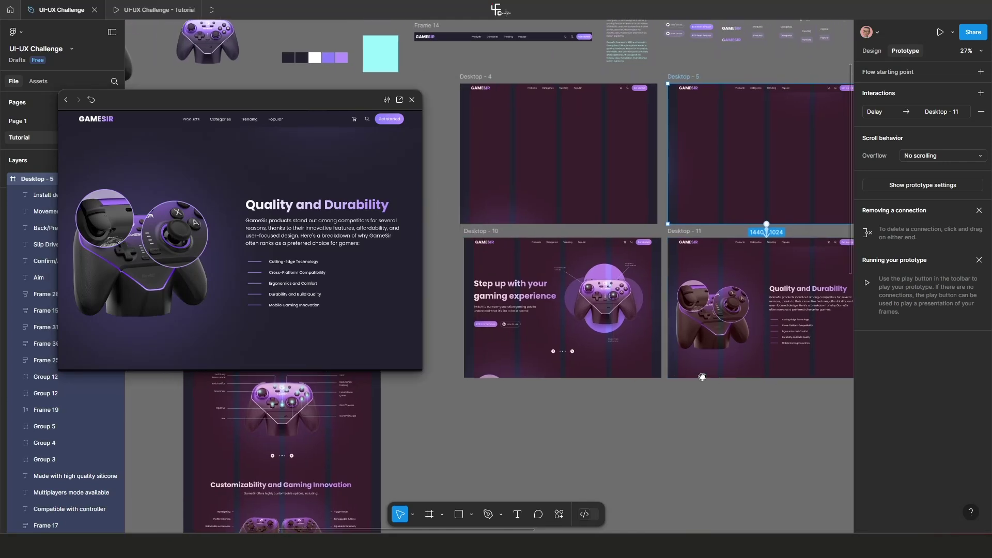
{"action": "left_click", "coordinate": [559, 175]}
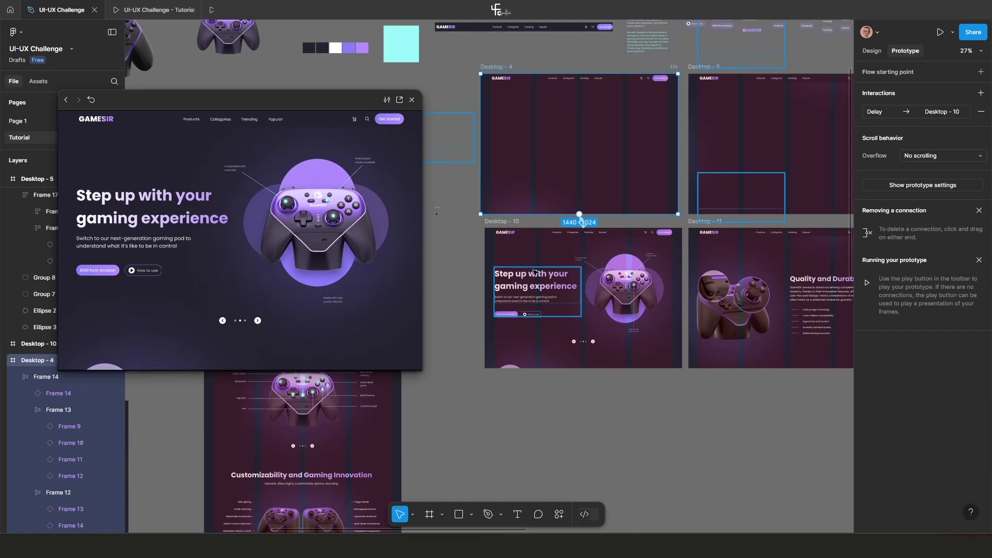
{"action": "mouse_move", "coordinate": [497, 224]}
{"action": "left_mouse_down"}
{"action": "mouse_move", "coordinate": [488, 223]}
{"action": "mouse_move", "coordinate": [498, 224]}
{"action": "left_mouse_up"}
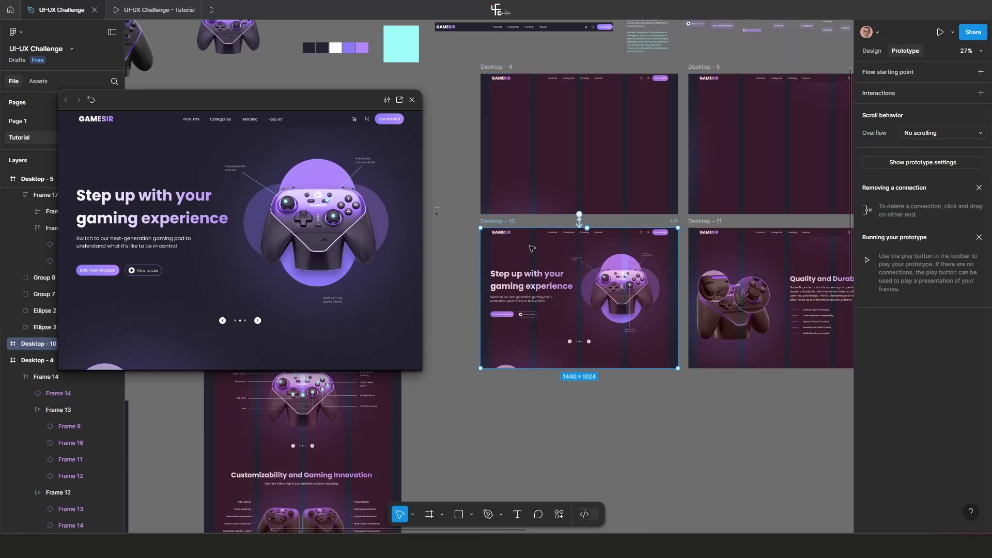
Add a prototype connection from Desktop - 10 to Desktop - 5 using Smart animate with the custom curve and 1000 ms duration.
{"action": "left_click_drag", "start_coordinate": [693, 237], "coordinate": [660, 255]}
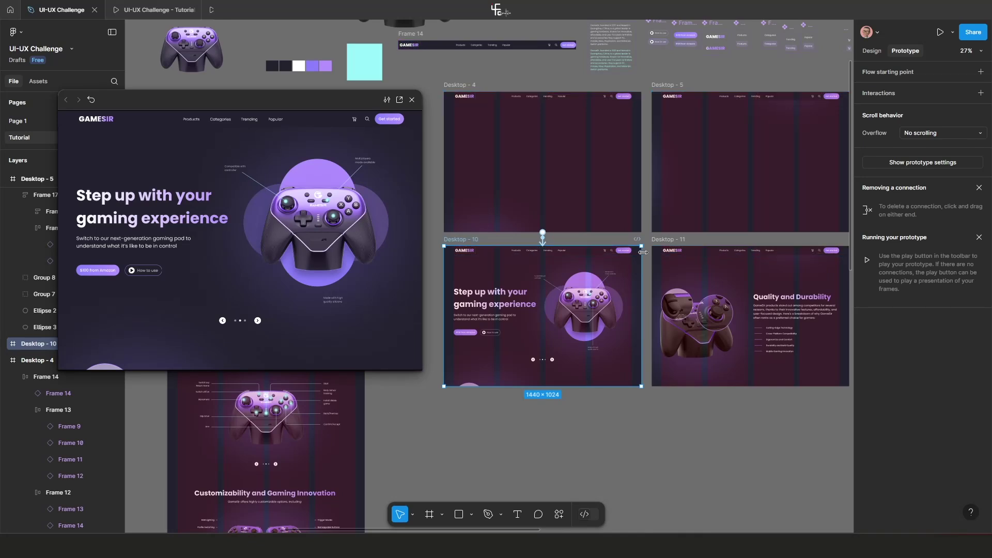
{"action": "scroll", "coordinate": [478, 243], "scroll_direction": "up", "scroll_amount": 1}
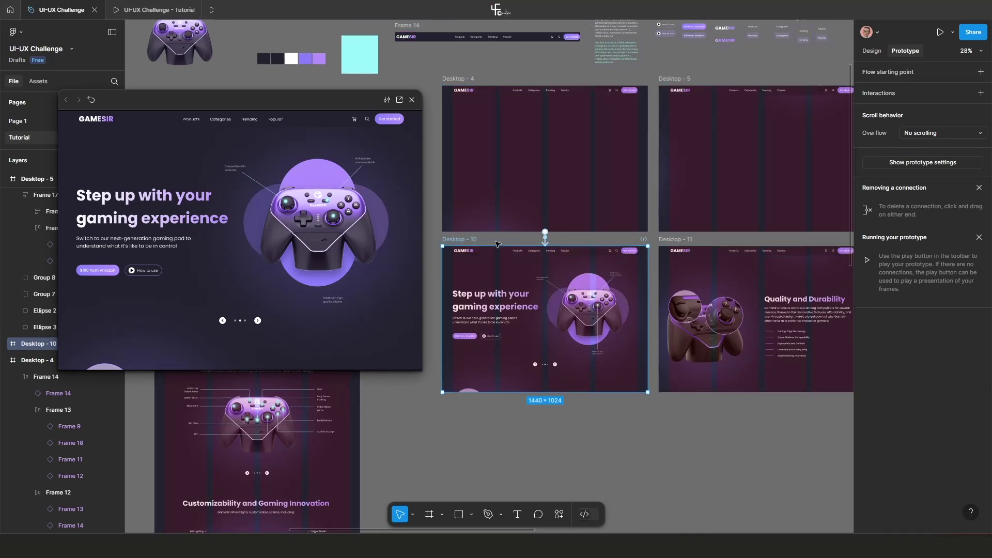
{"action": "left_click", "coordinate": [496, 244]}
{"action": "left_click", "coordinate": [464, 242]}
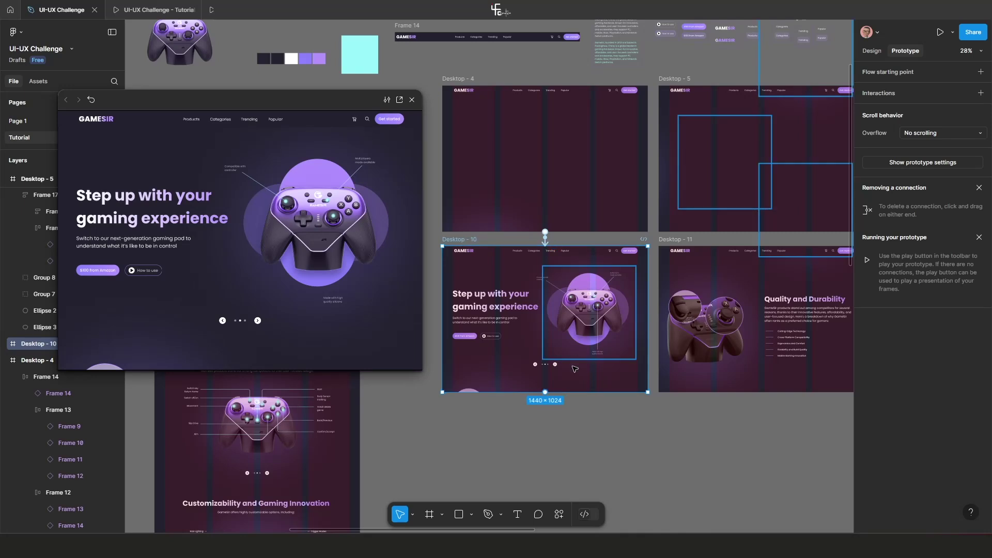
{"action": "left_click_drag", "start_coordinate": [545, 393], "coordinate": [679, 279]}
{"action": "left_click_drag", "start_coordinate": [684, 221], "coordinate": [682, 213]}
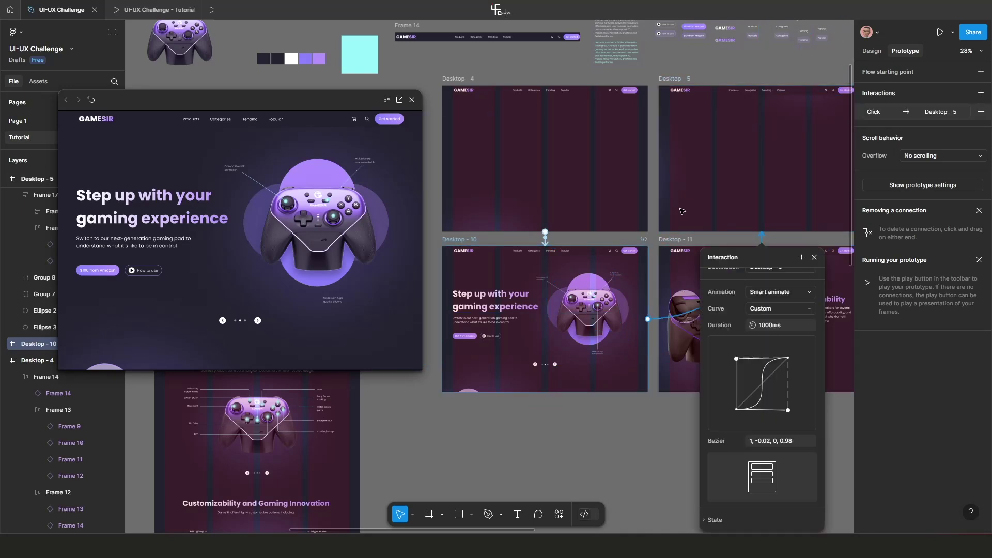
Set the trigger of the connection from Desktop - 10 to Desktop - 5 to Key/Gamepad with the up arrow key.
{"action": "scroll", "coordinate": [707, 340], "scroll_direction": "up", "scroll_amount": 2}
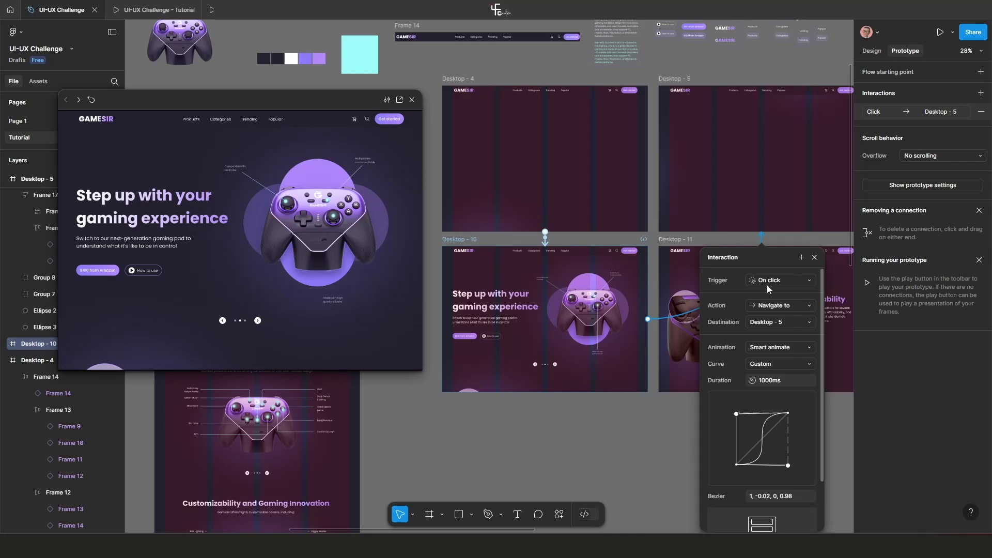
{"action": "left_click", "coordinate": [780, 280]}
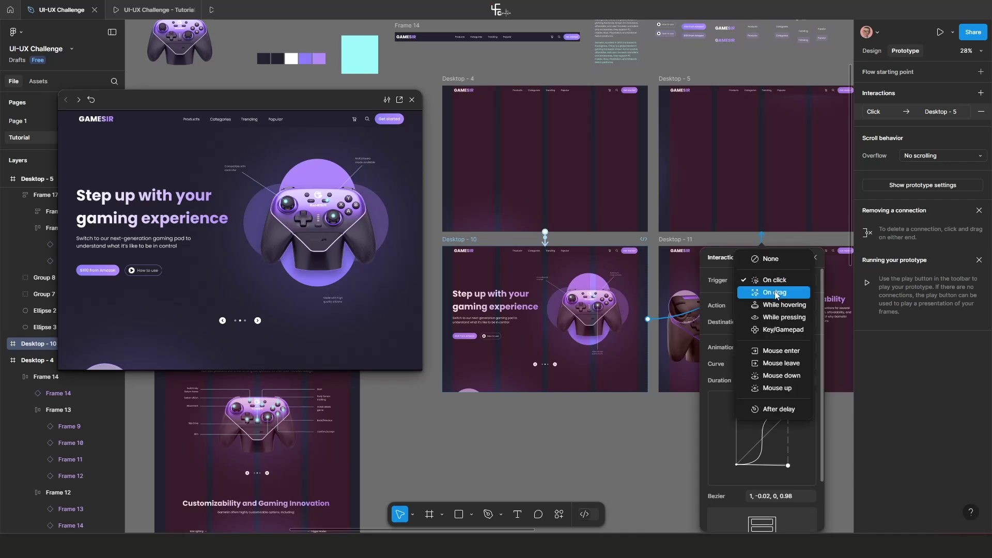
{"action": "left_click", "coordinate": [773, 330]}
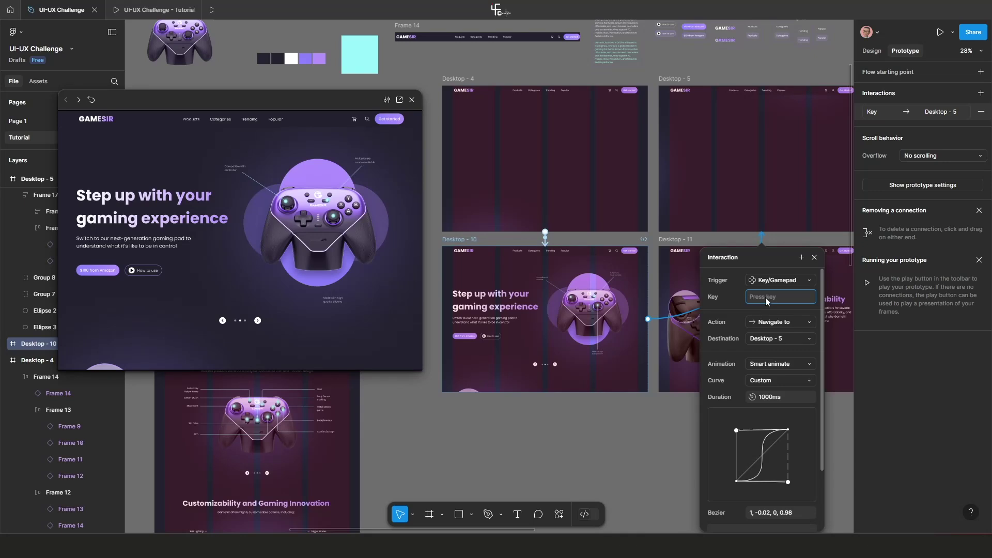
{"action": "key", "text": "Up"}
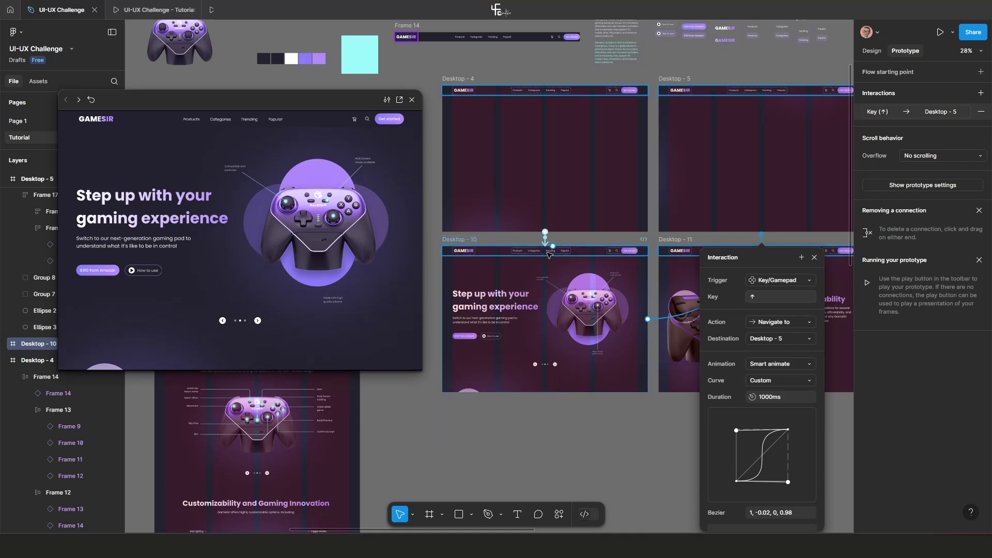
Preview the prototype from Desktop - 4 to test the hero animation and the move on to the Quality and Durability section.
{"action": "left_click", "coordinate": [464, 80]}
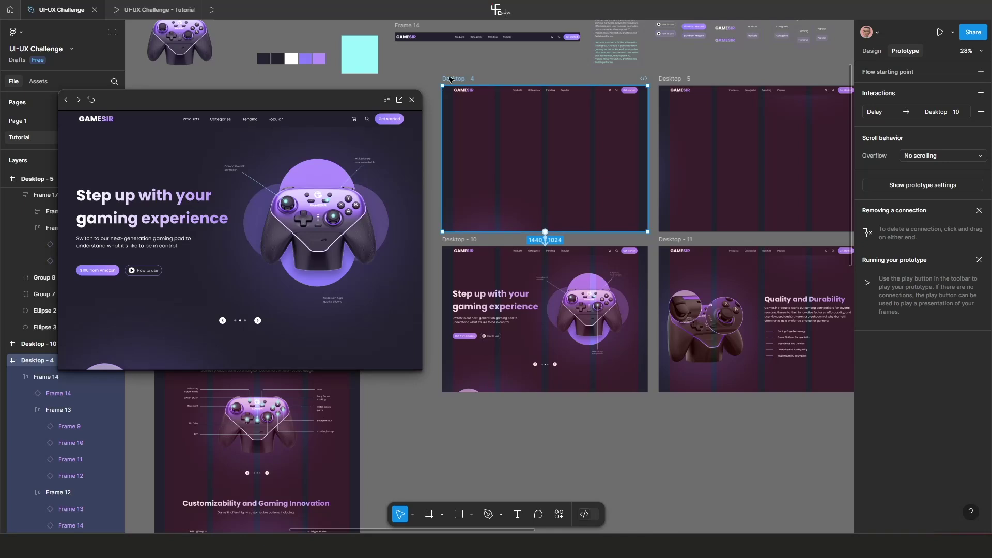
{"action": "left_click", "coordinate": [91, 103]}
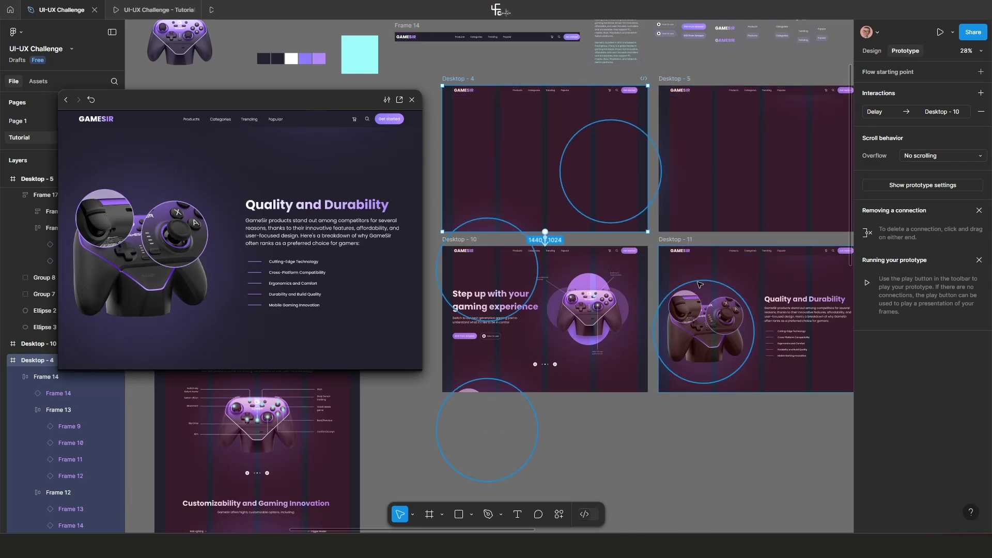
{"action": "scroll", "coordinate": [708, 283], "scroll_direction": "down", "scroll_amount": 2}
{"action": "left_click_drag", "start_coordinate": [708, 283], "coordinate": [630, 226]}
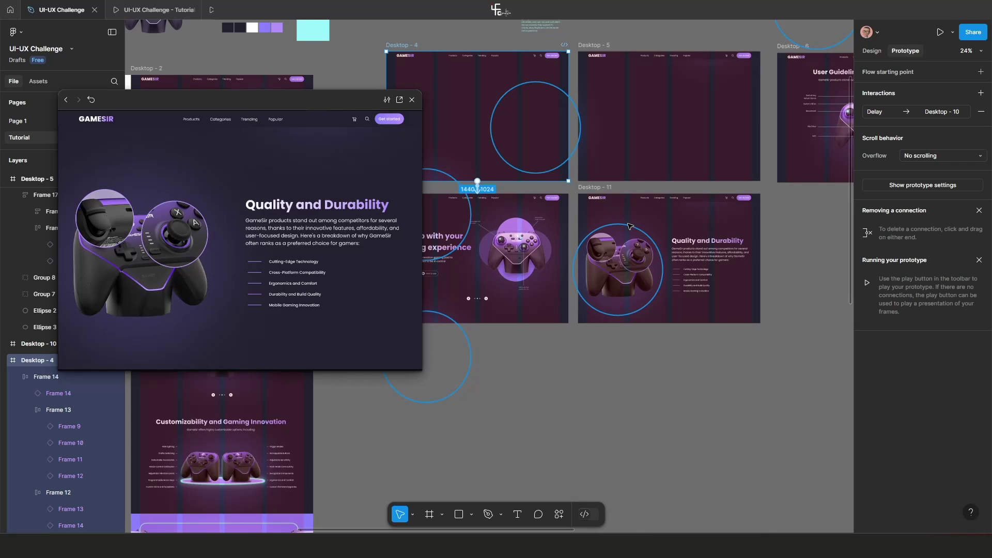
{"action": "scroll", "coordinate": [630, 226], "scroll_direction": "up", "scroll_amount": 2}
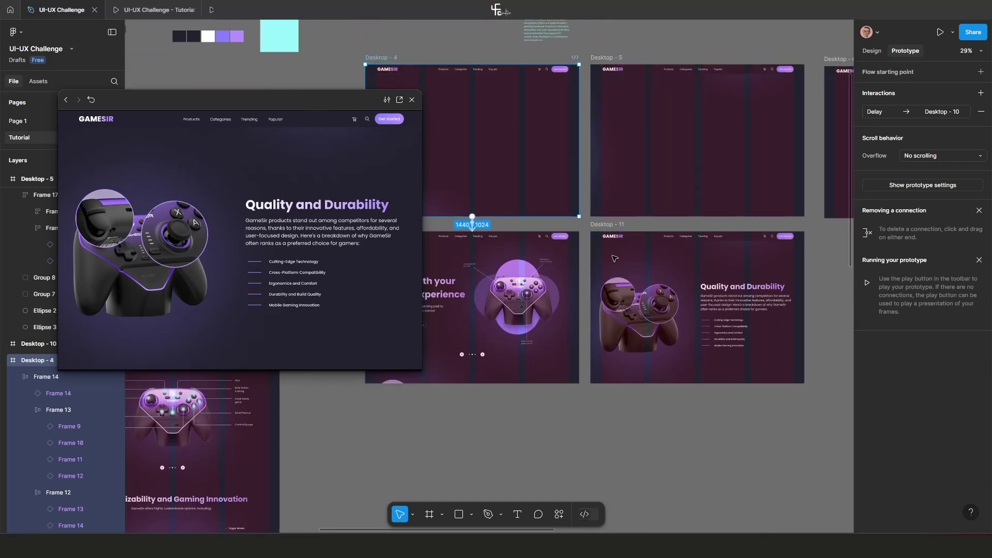
{"action": "left_click_drag", "start_coordinate": [615, 259], "coordinate": [646, 227]}
{"action": "scroll", "coordinate": [605, 249], "scroll_direction": "down", "scroll_amount": 3}
{"action": "scroll", "coordinate": [604, 249], "scroll_direction": "up", "scroll_amount": 2}
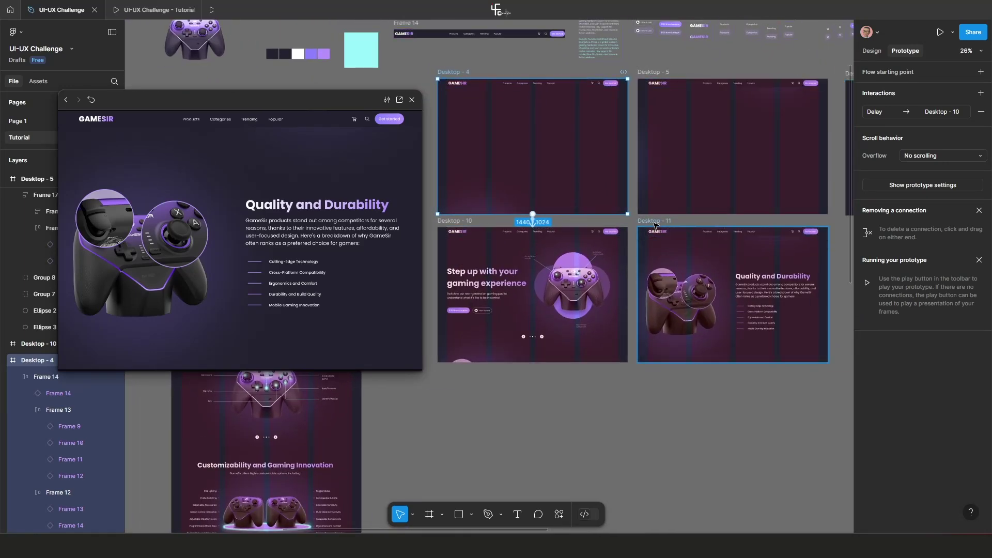
Replay the prototype from Desktop - 4 through to the Quality and Durability section, shifting the preview window slightly.
{"action": "left_click", "coordinate": [655, 223]}
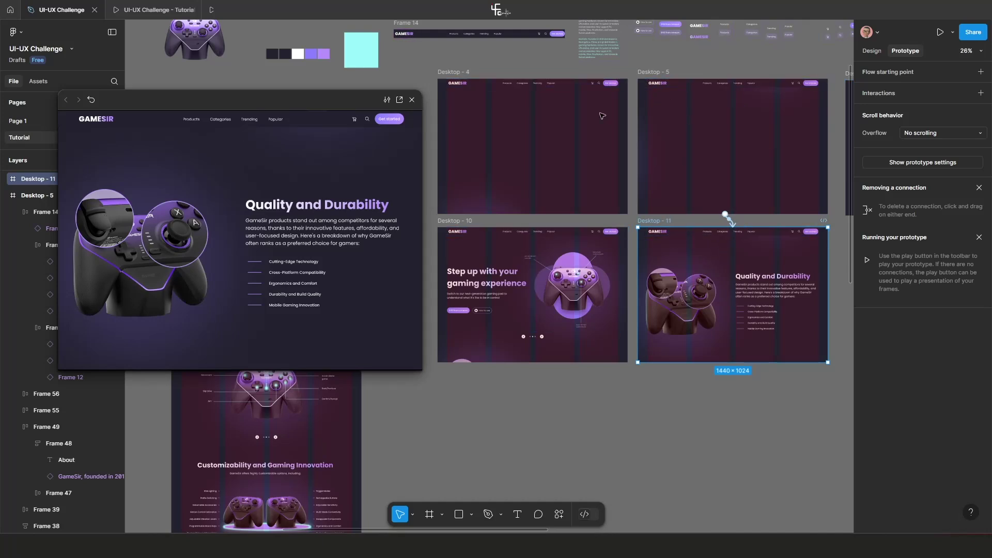
{"action": "left_click", "coordinate": [465, 78]}
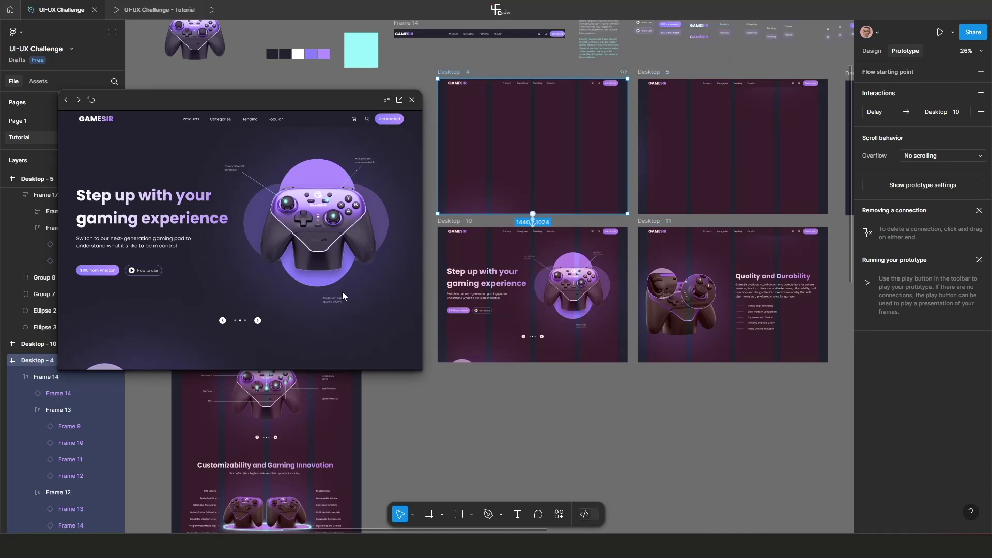
{"action": "left_click_drag", "start_coordinate": [276, 106], "coordinate": [270, 104]}
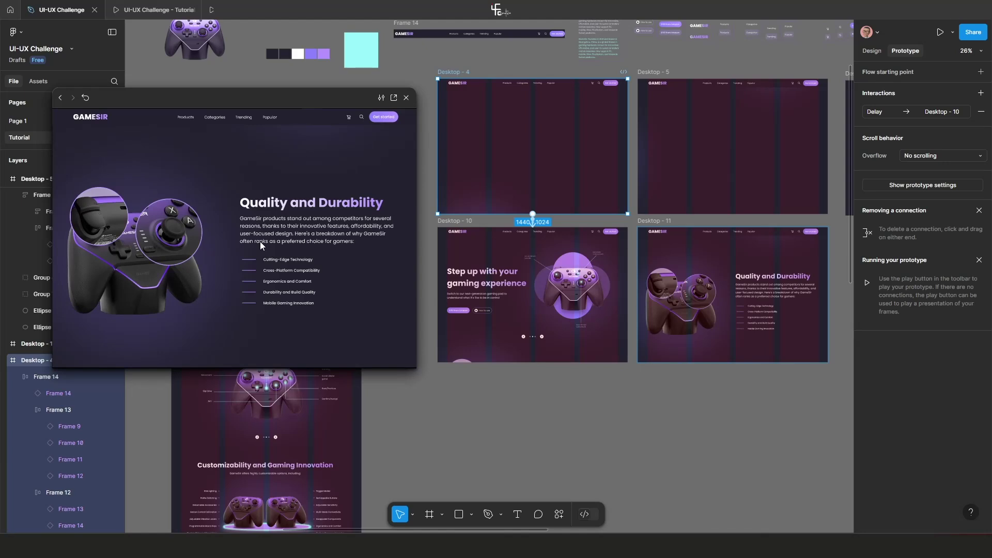
Connect Desktop - 11 to Desktop - 4 with the down arrow key, Smart animate, custom curve and 1000 ms, and preview from Desktop - 4.
{"action": "scroll", "coordinate": [624, 394], "scroll_direction": "up", "scroll_amount": 2}
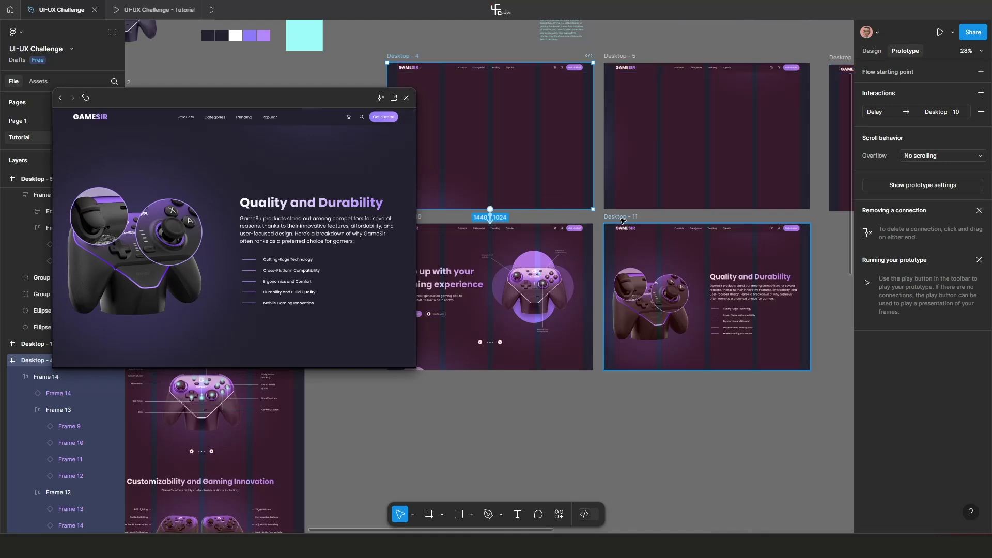
{"action": "left_click", "coordinate": [622, 219]}
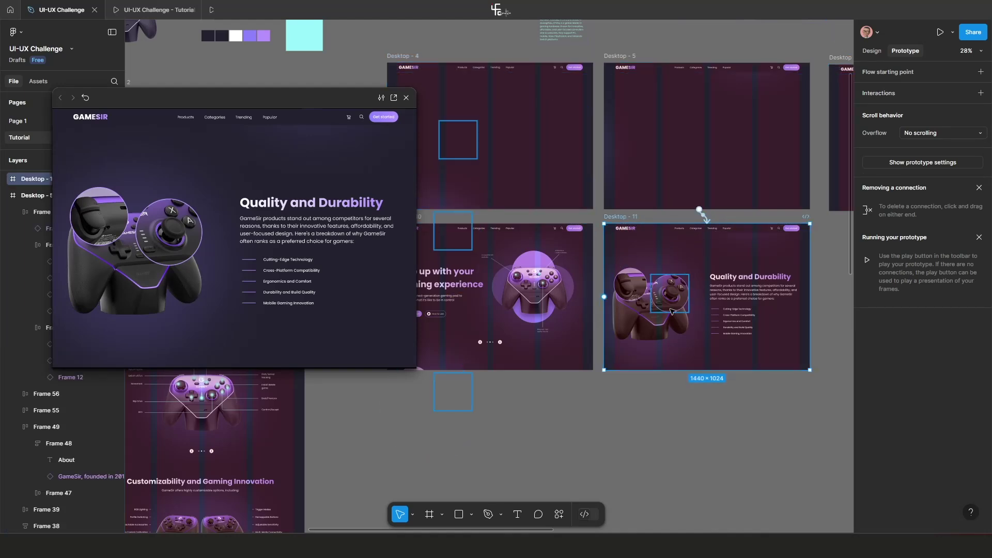
{"action": "left_click_drag", "start_coordinate": [708, 372], "coordinate": [581, 179]}
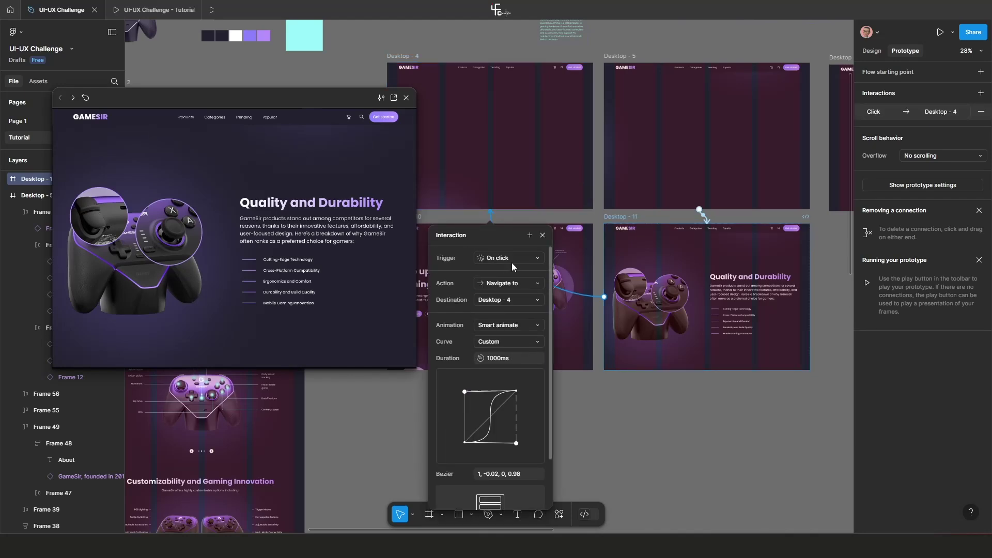
{"action": "left_click", "coordinate": [516, 259]}
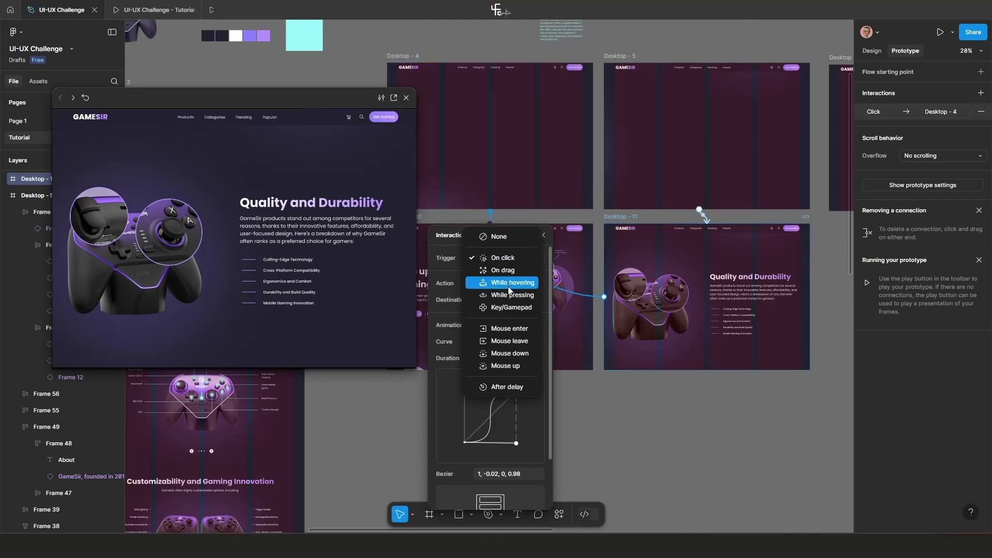
{"action": "left_click", "coordinate": [507, 309]}
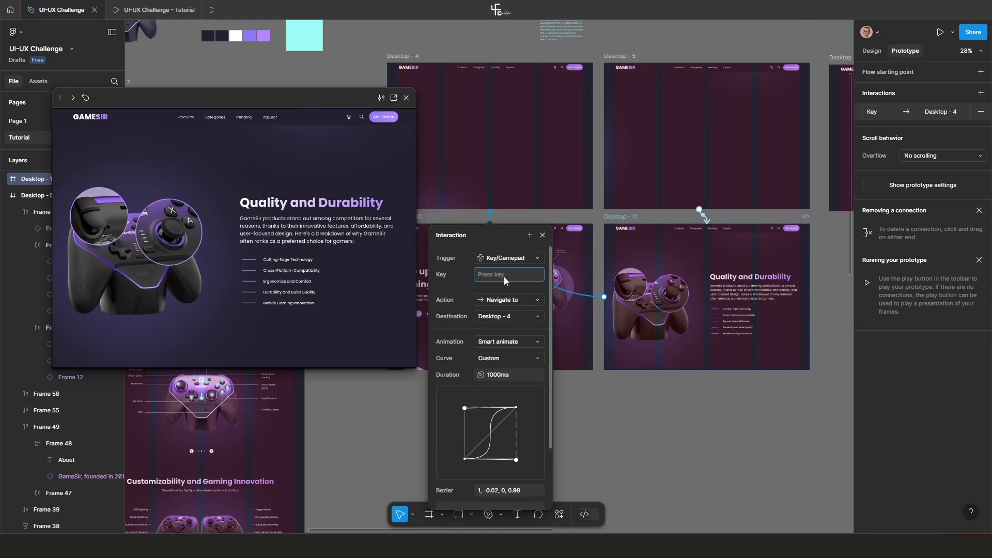
{"action": "key", "text": "Down"}
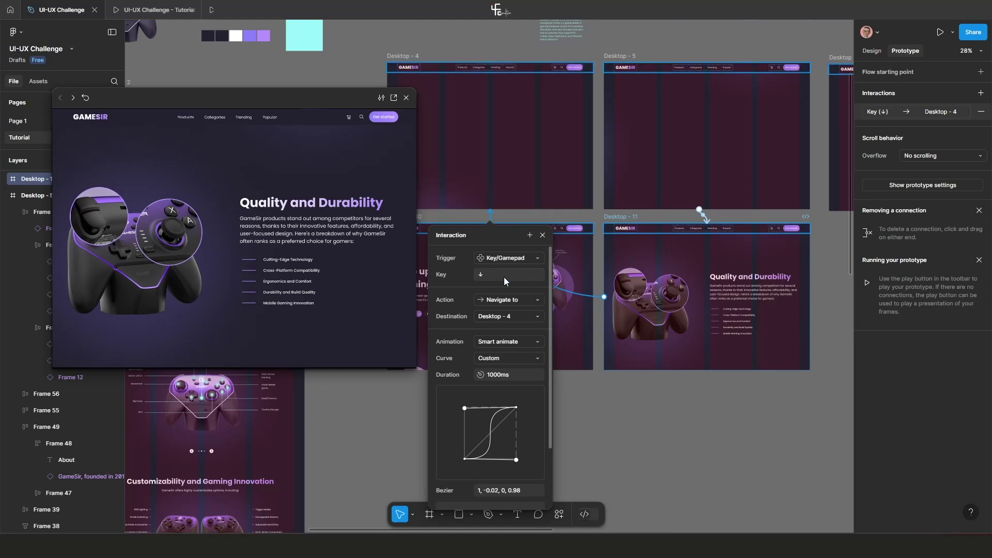
{"action": "left_click", "coordinate": [542, 235]}
{"action": "left_click", "coordinate": [401, 55]}
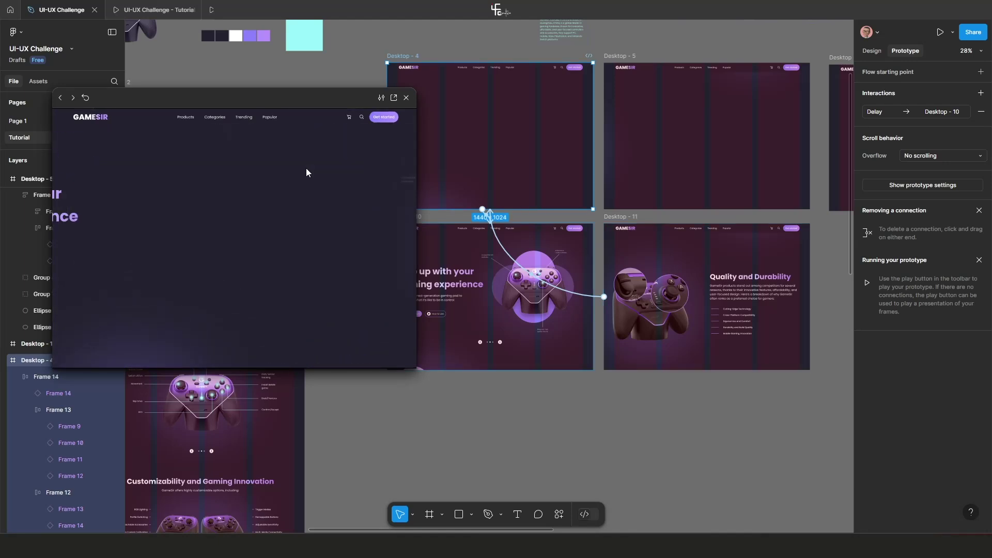
Duplicate the Desktop - 6 User Guideline frame directly below the original, aligned with its left edge.
{"action": "scroll", "coordinate": [667, 263], "scroll_direction": "down", "scroll_amount": 5}
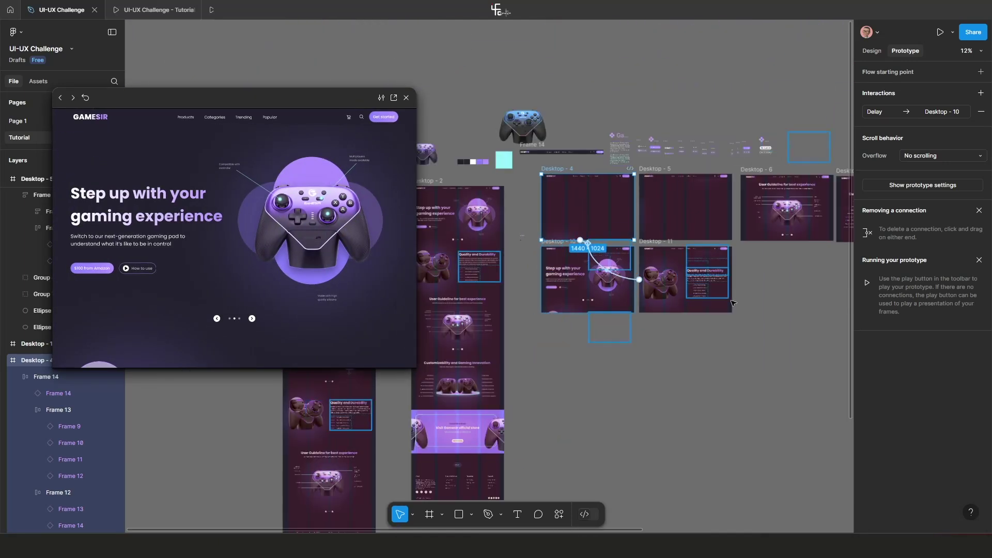
{"action": "scroll", "coordinate": [601, 277], "scroll_direction": "up", "scroll_amount": 3}
{"action": "scroll", "coordinate": [601, 277], "scroll_direction": "up", "scroll_amount": 5}
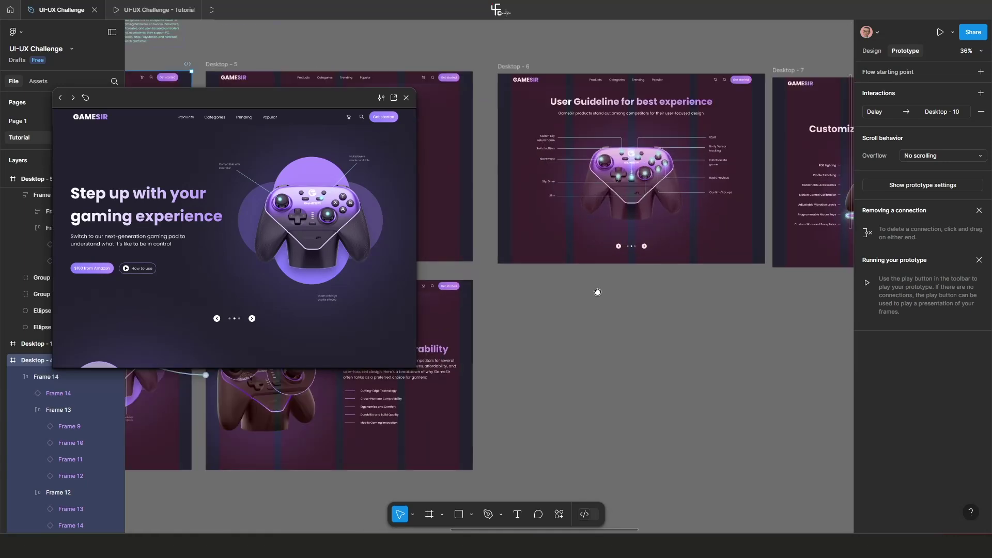
{"action": "scroll", "coordinate": [600, 279], "scroll_direction": "down", "scroll_amount": 1}
{"action": "left_click", "coordinate": [529, 59]}
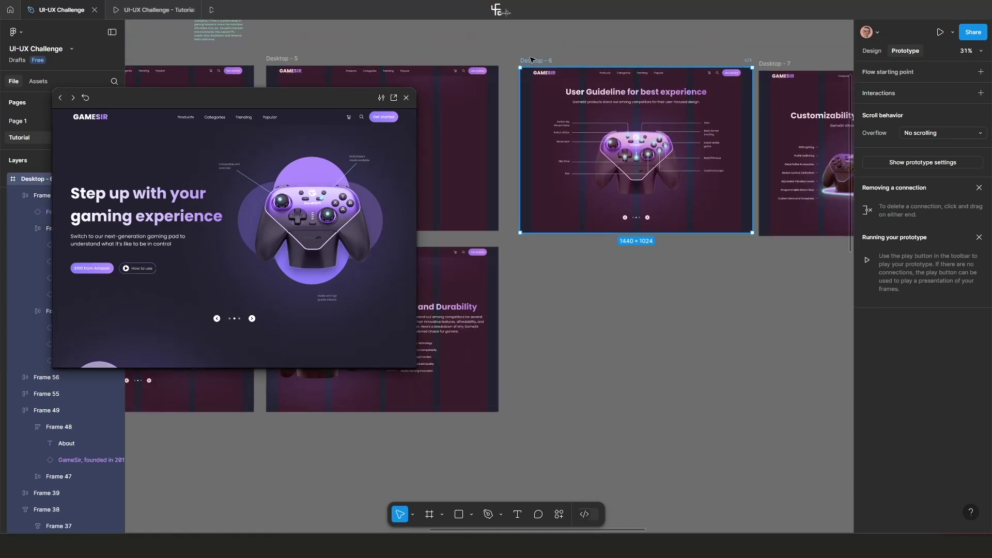
{"action": "left_click_drag", "start_coordinate": [534, 76], "coordinate": [531, 242]}
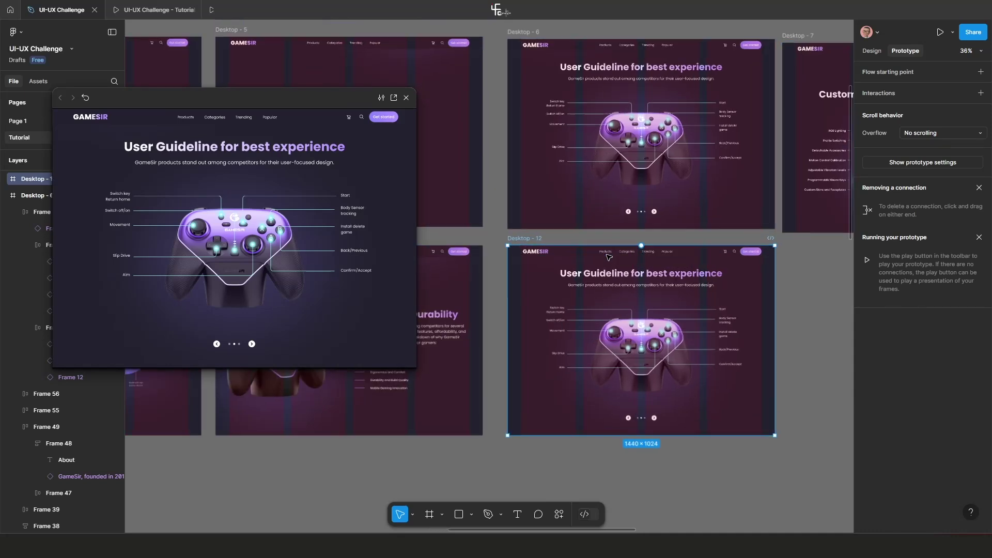
{"action": "scroll", "coordinate": [697, 180], "scroll_direction": "up", "scroll_amount": 2}
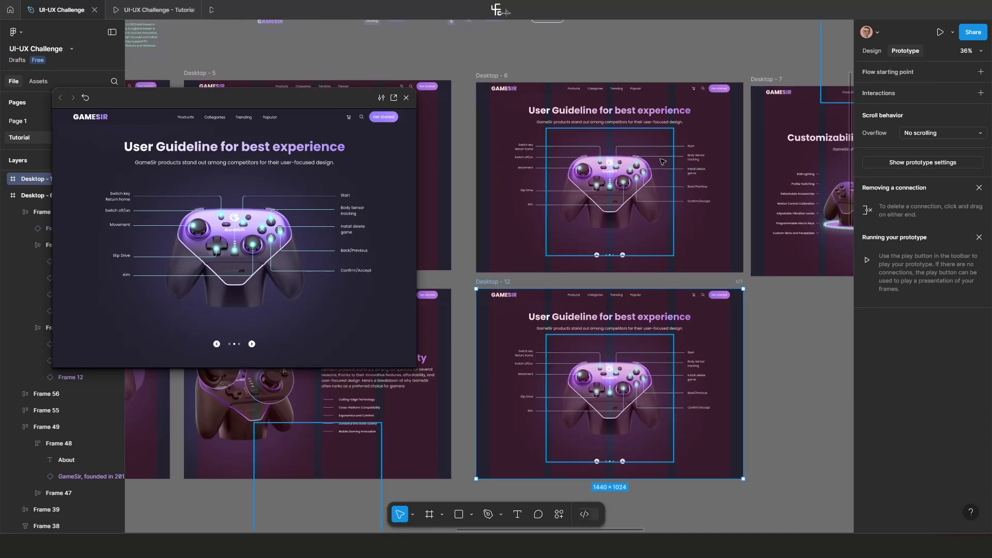
{"action": "left_click", "coordinate": [620, 121]}
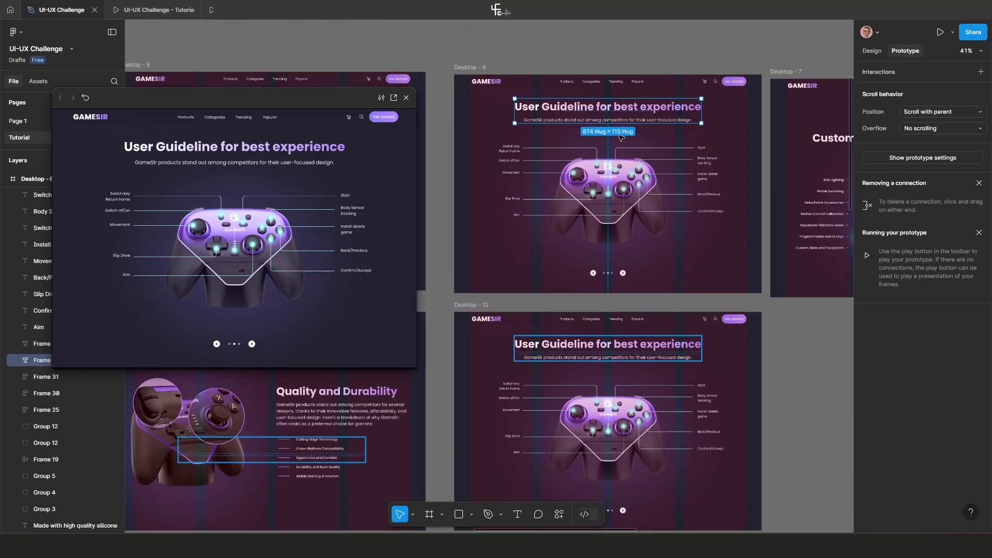
{"action": "scroll", "coordinate": [618, 124], "scroll_direction": "up", "scroll_amount": 3}
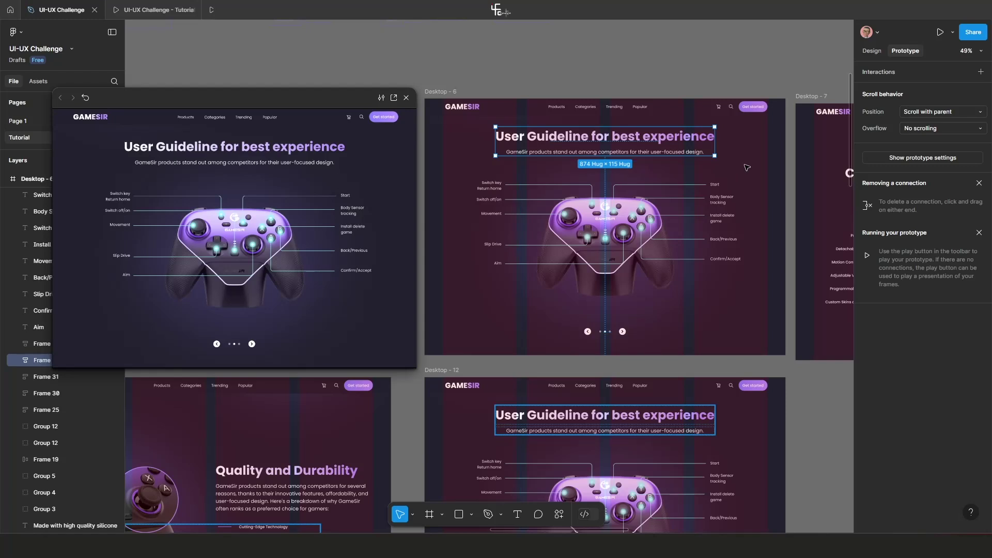
{"action": "left_click", "coordinate": [683, 165]}
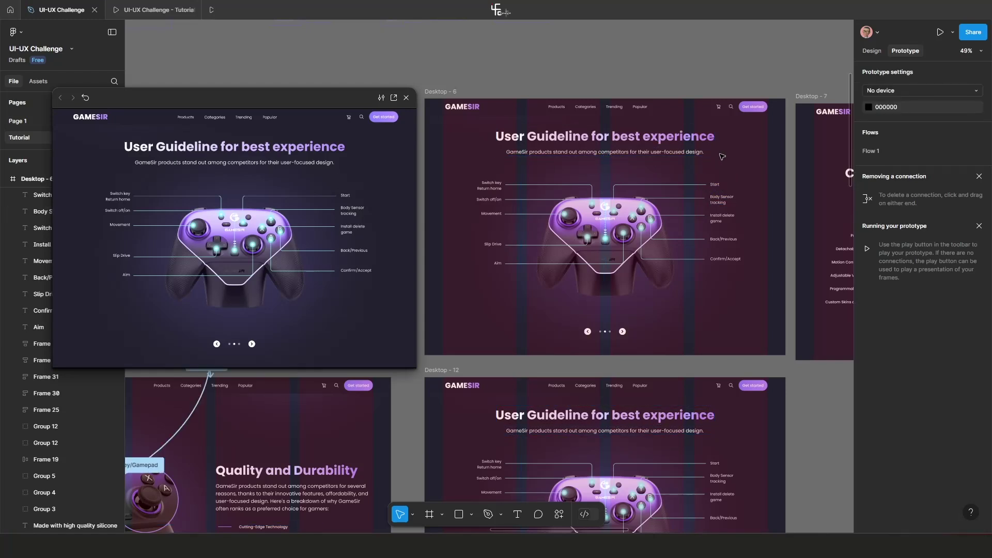
{"action": "left_click", "coordinate": [459, 515]}
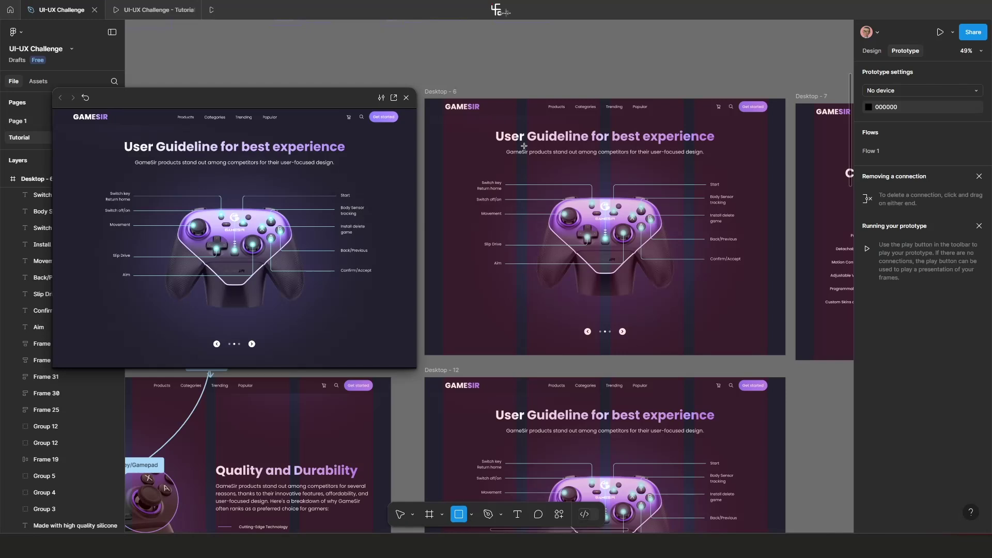
{"action": "left_click_drag", "start_coordinate": [486, 125], "coordinate": [714, 167]}
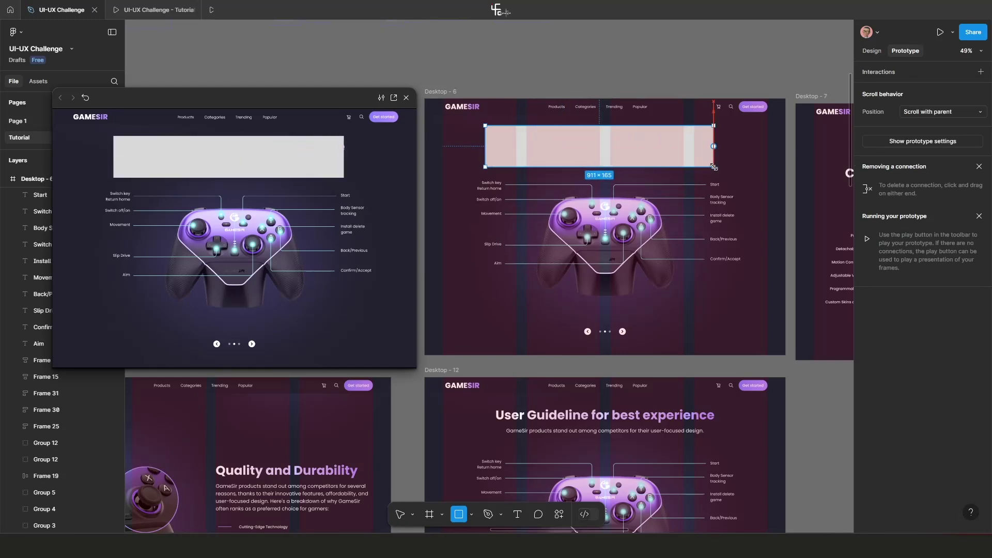
{"action": "key", "text": "ctrl+z"}
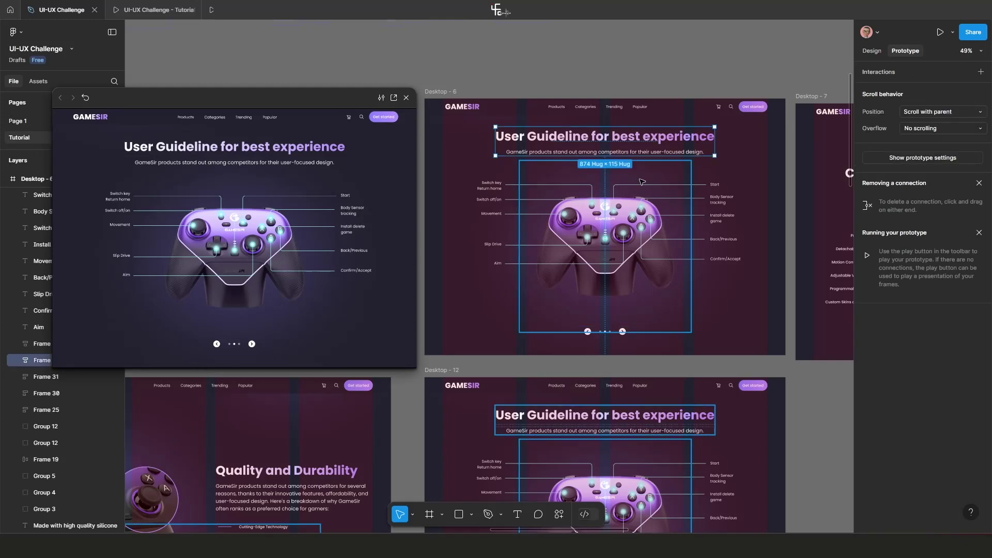
Undo the duplication of the Desktop - 6 frame.
{"action": "key", "text": "ctrl+z"}
{"action": "key", "text": "ctrl+z"}
{"action": "key", "text": "ctrl+z"}
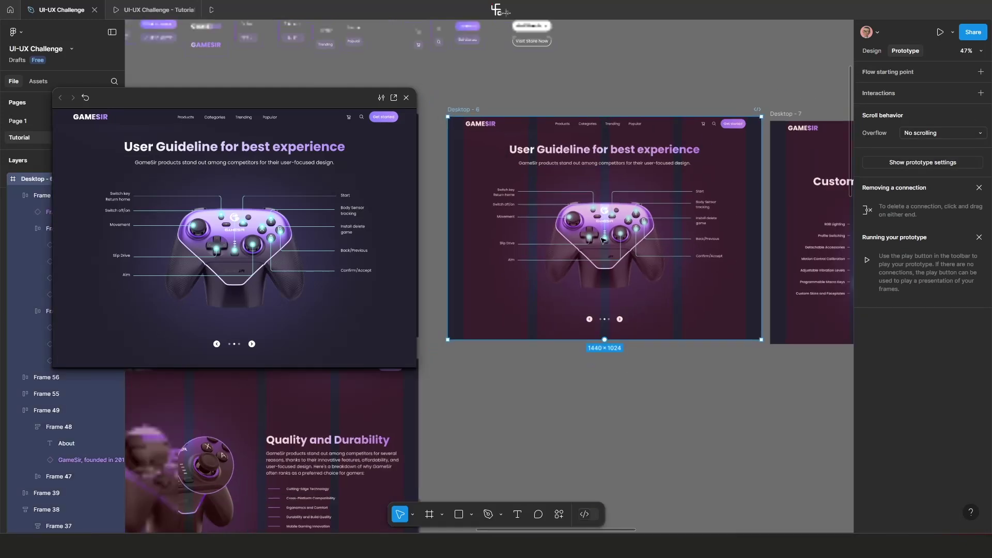
{"action": "scroll", "coordinate": [602, 239], "scroll_direction": "down", "scroll_amount": 3}
{"action": "left_click", "coordinate": [559, 383]}
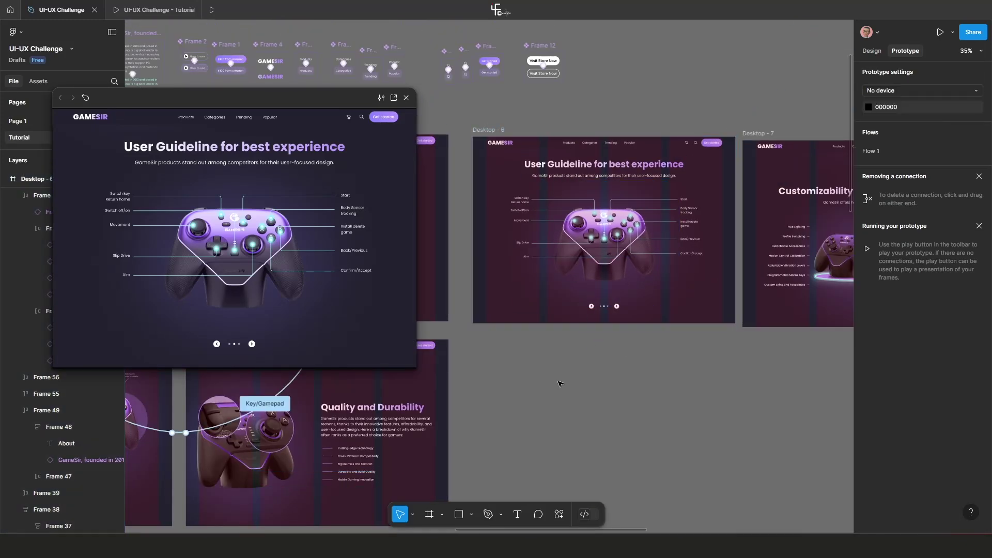
Draw a rectangle about 924 × 169 over the User Guideline heading and subtitle on Desktop - 6.
{"action": "scroll", "coordinate": [548, 372], "scroll_direction": "down", "scroll_amount": 1}
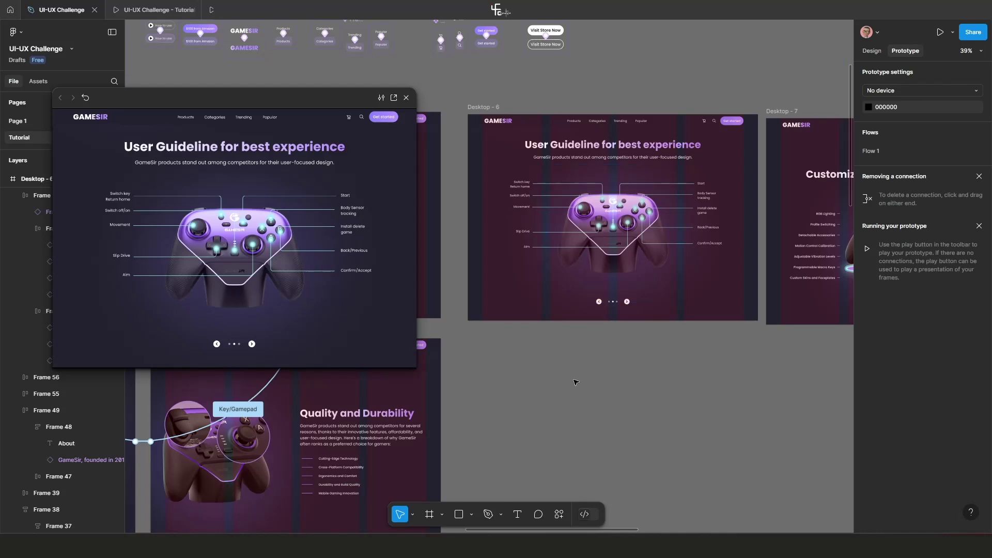
{"action": "left_click", "coordinate": [459, 515]}
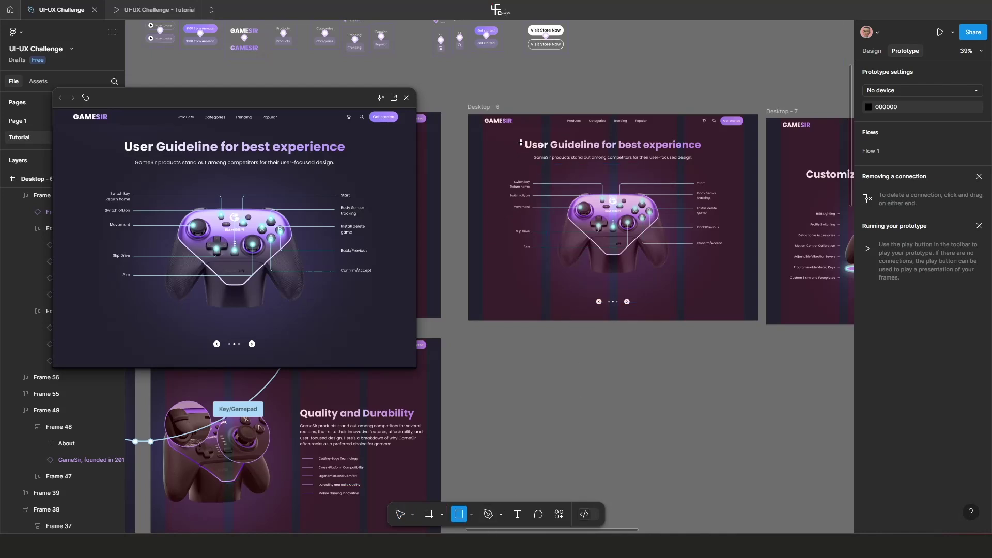
{"action": "left_click_drag", "start_coordinate": [524, 134], "coordinate": [709, 169]}
{"action": "scroll", "coordinate": [599, 190], "scroll_direction": "up", "scroll_amount": 3}
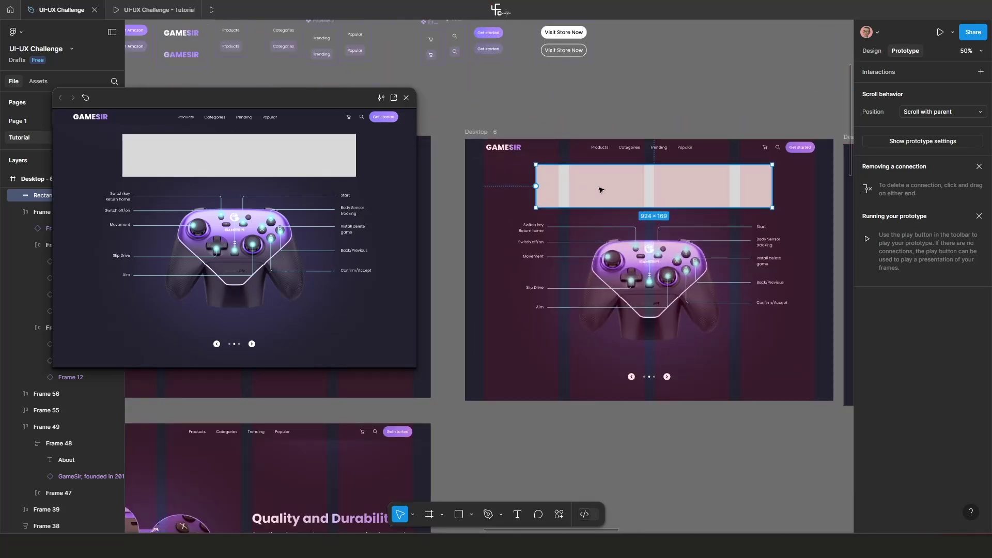
Send the rectangle to the back and use it as a mask for the User Guideline heading frame.
{"action": "right_click", "coordinate": [600, 190]}
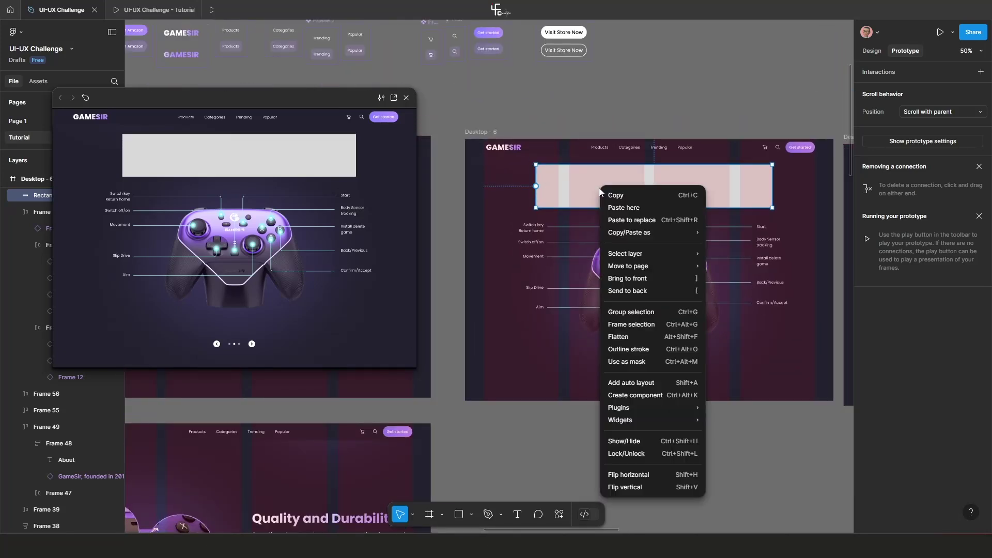
{"action": "left_click", "coordinate": [637, 291]}
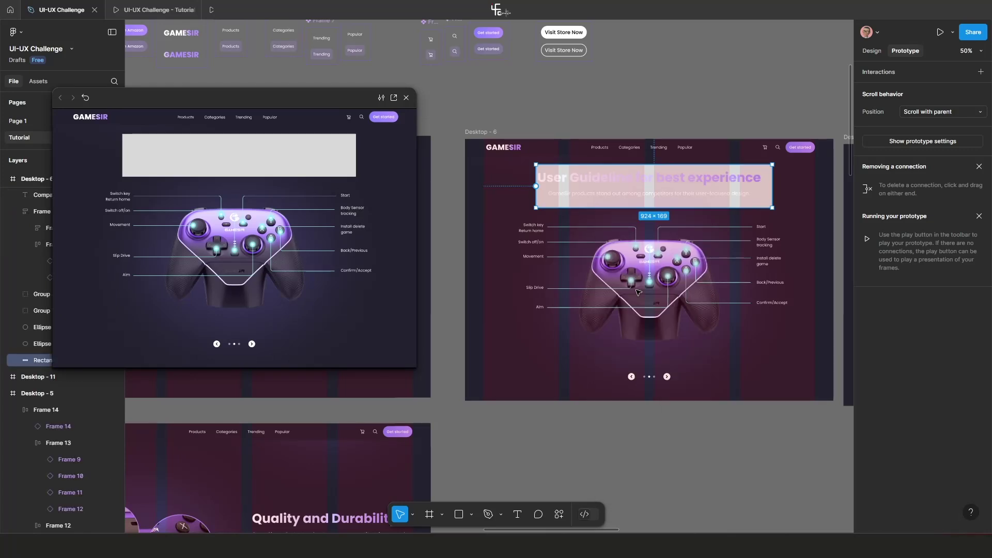
{"action": "scroll", "coordinate": [672, 249], "scroll_direction": "up", "scroll_amount": 2}
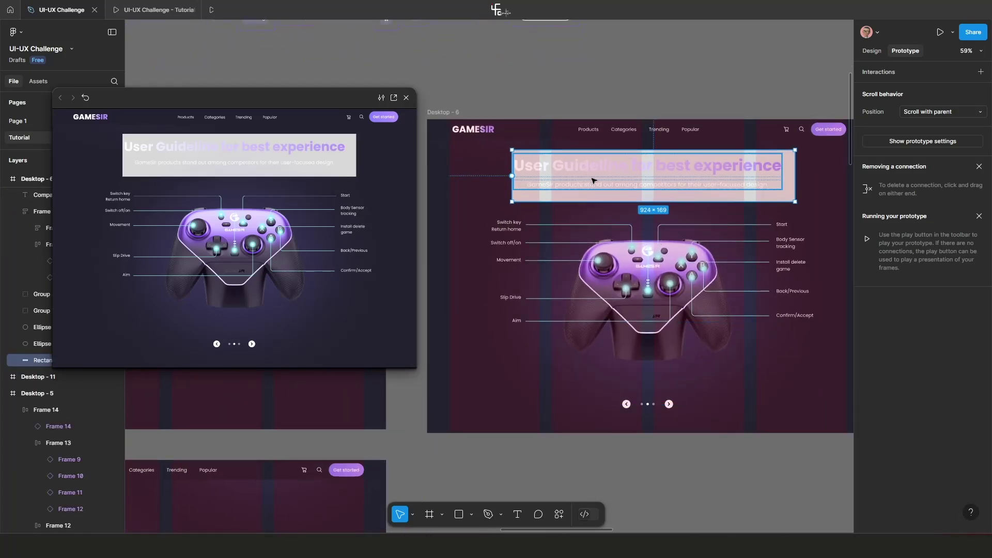
{"action": "left_click", "coordinate": [602, 178]}
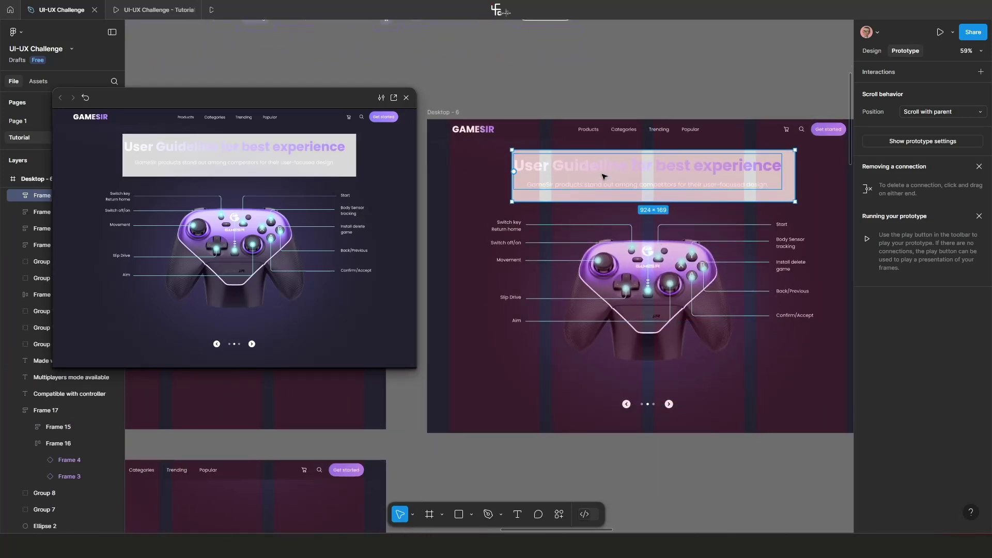
{"action": "right_click", "coordinate": [604, 164]}
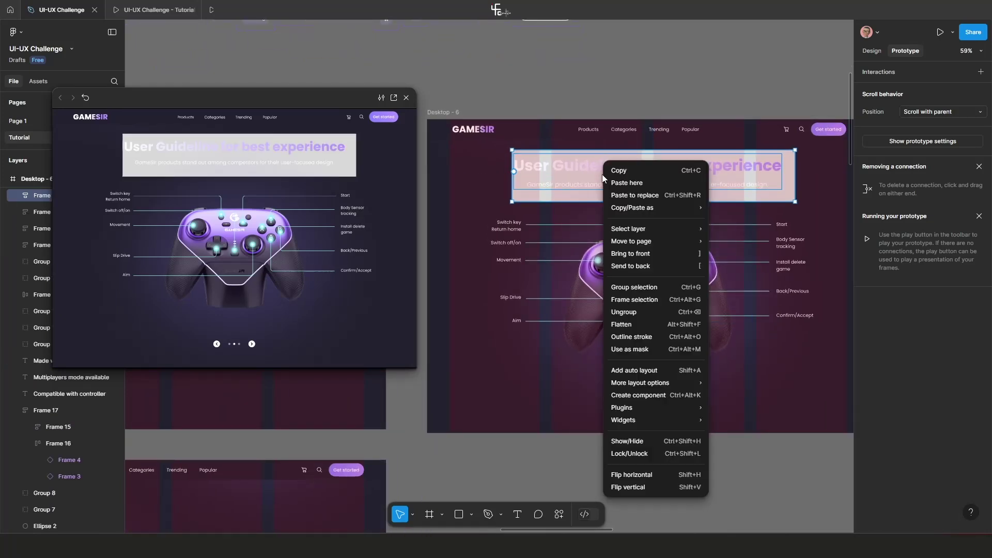
{"action": "left_click", "coordinate": [650, 350]}
Duplicate the Desktop - 6 frame directly below the original.
{"action": "scroll", "coordinate": [625, 291], "scroll_direction": "down", "scroll_amount": 4}
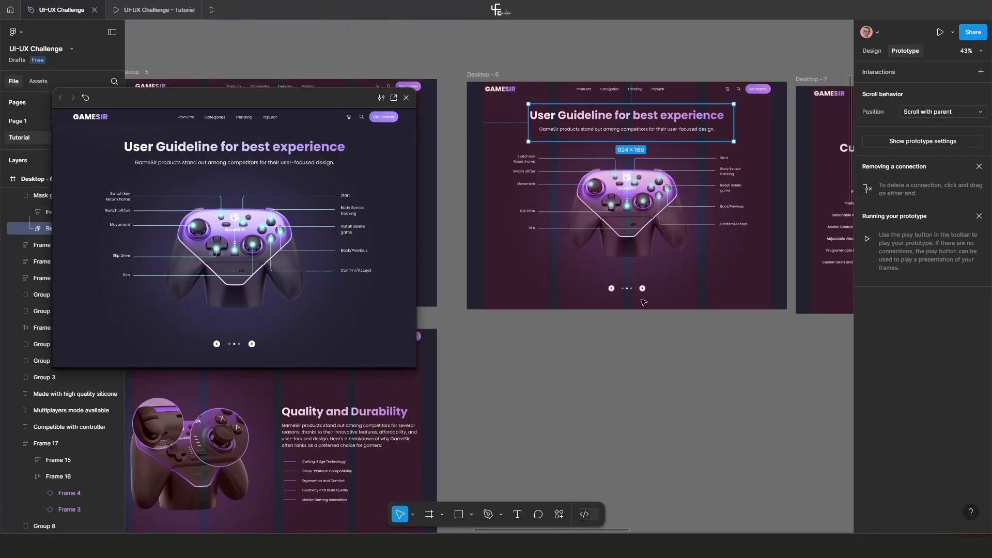
{"action": "left_click", "coordinate": [484, 76]}
{"action": "left_click_drag", "start_coordinate": [490, 200], "coordinate": [490, 448]}
{"action": "left_click_drag", "start_coordinate": [482, 325], "coordinate": [483, 323]}
{"action": "left_click", "coordinate": [796, 317]}
Move the heading frame inside Desktop - 6's mask group straight down until it is entirely outside the mask.
{"action": "scroll", "coordinate": [676, 239], "scroll_direction": "up", "scroll_amount": 3}
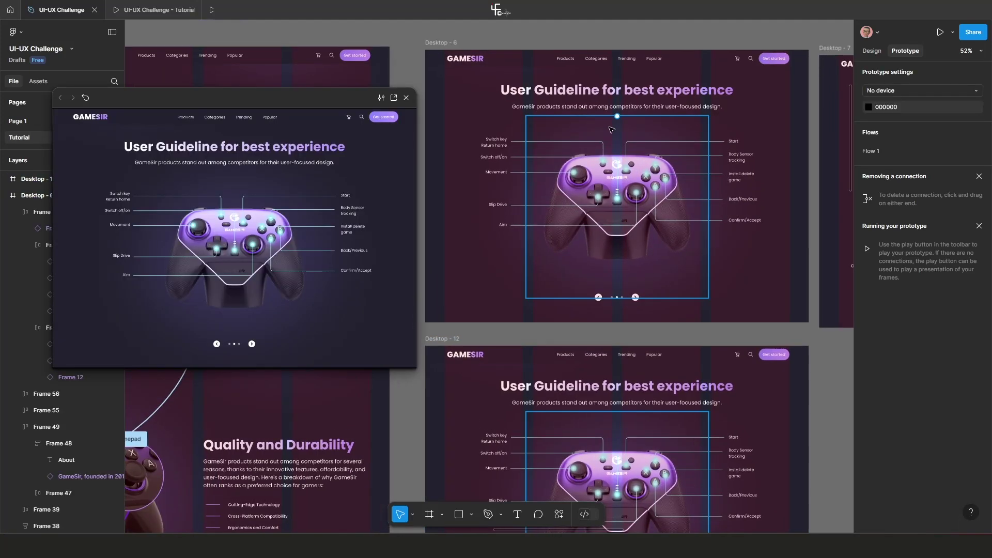
{"action": "left_click", "coordinate": [598, 98]}
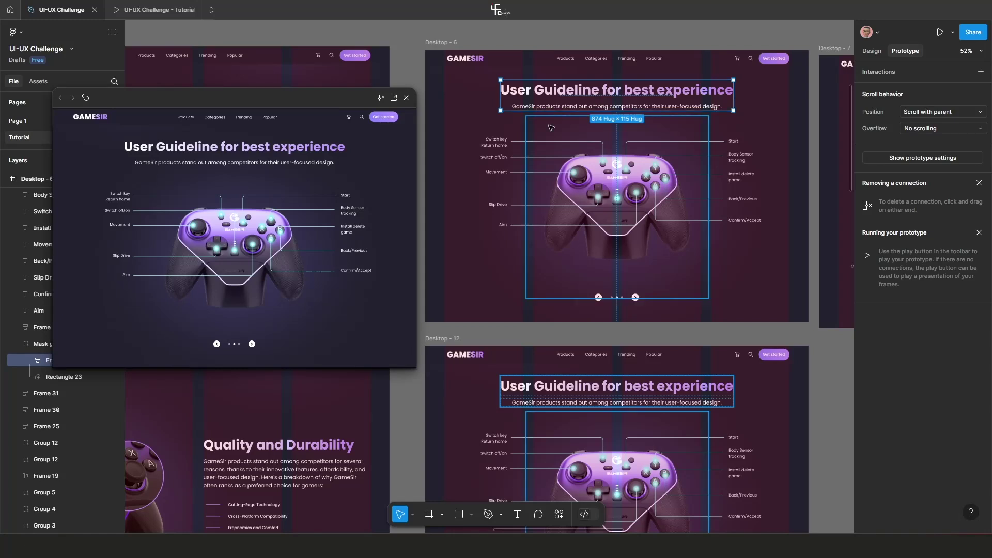
{"action": "key", "text": "Escape"}
{"action": "left_click", "coordinate": [530, 94]}
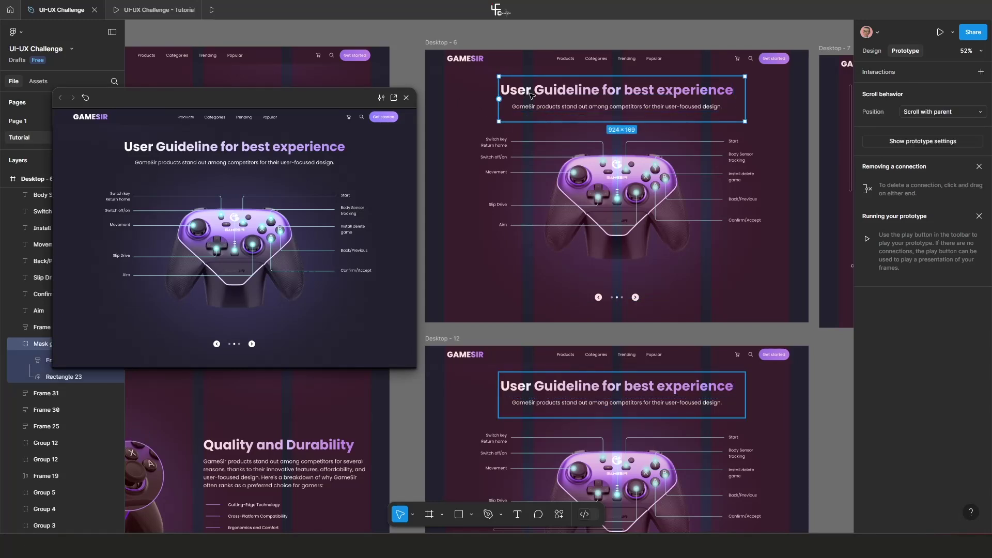
{"action": "double_click", "coordinate": [560, 98]}
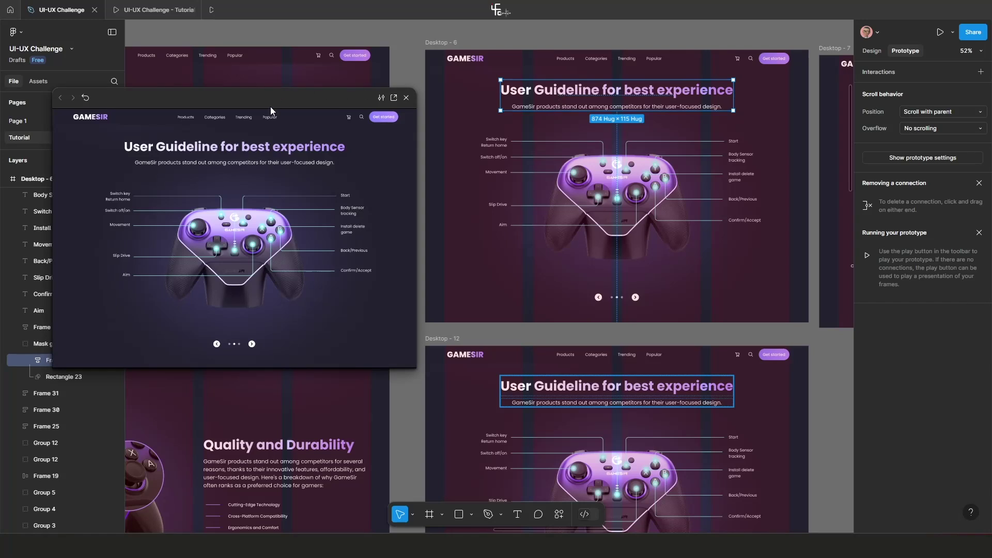
{"action": "key", "text": "shift+Down"}
{"action": "key", "text": "shift+Down"}
{"action": "key", "text": "shift+Down"}
{"action": "key", "text": "shift+Down"}
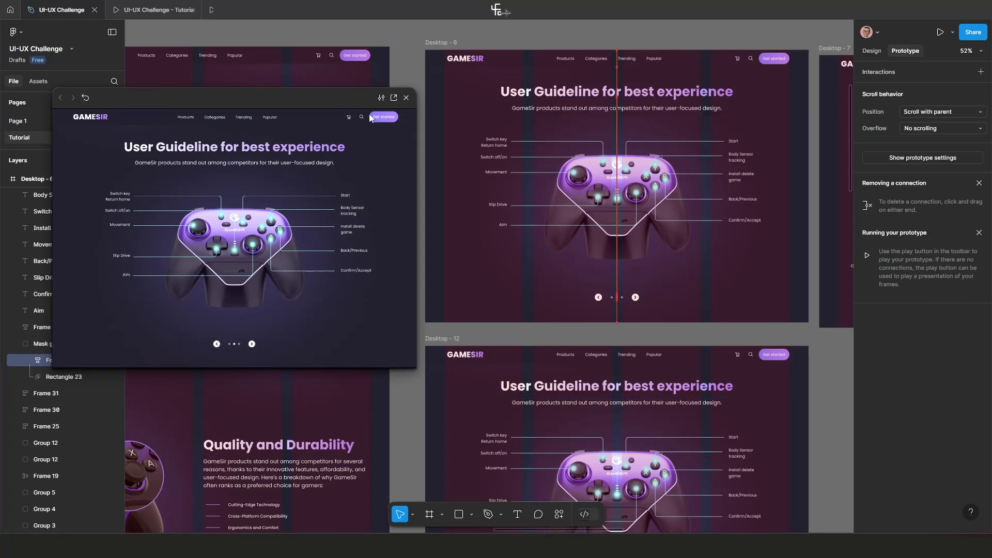
{"action": "key", "text": "shift+Down"}
{"action": "key", "text": "shift+Down"}
{"action": "key", "text": "shift+Down"}
{"action": "key", "text": "shift+Down"}
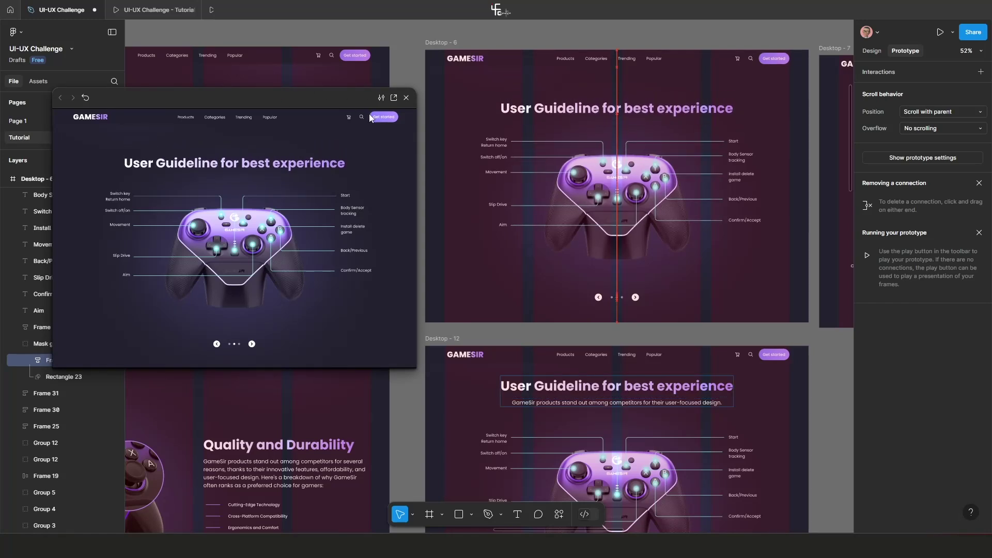
{"action": "key", "text": "shift+Down"}
{"action": "key", "text": "shift+Down"}
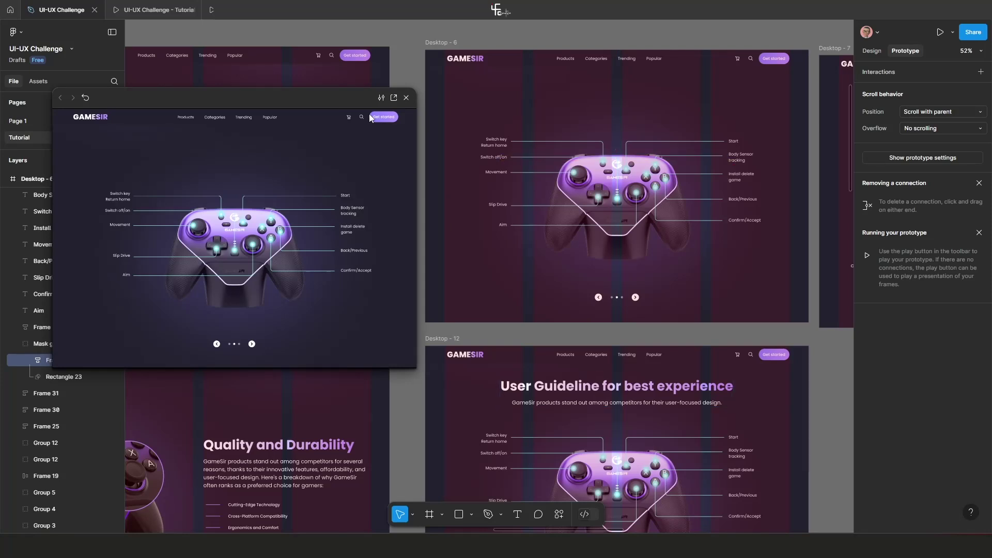
Set the carousel arrow-and-dots frame on Desktop - 6 to an item spacing of 836 and 0% opacity.
{"action": "left_click", "coordinate": [636, 300]}
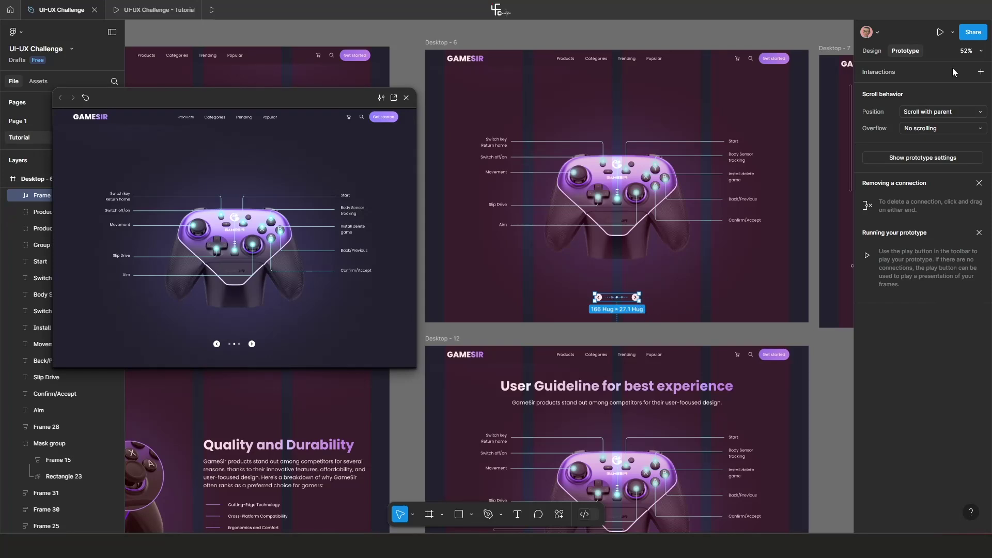
{"action": "left_click", "coordinate": [872, 51]}
{"action": "scroll", "coordinate": [612, 300], "scroll_direction": "up", "scroll_amount": 4}
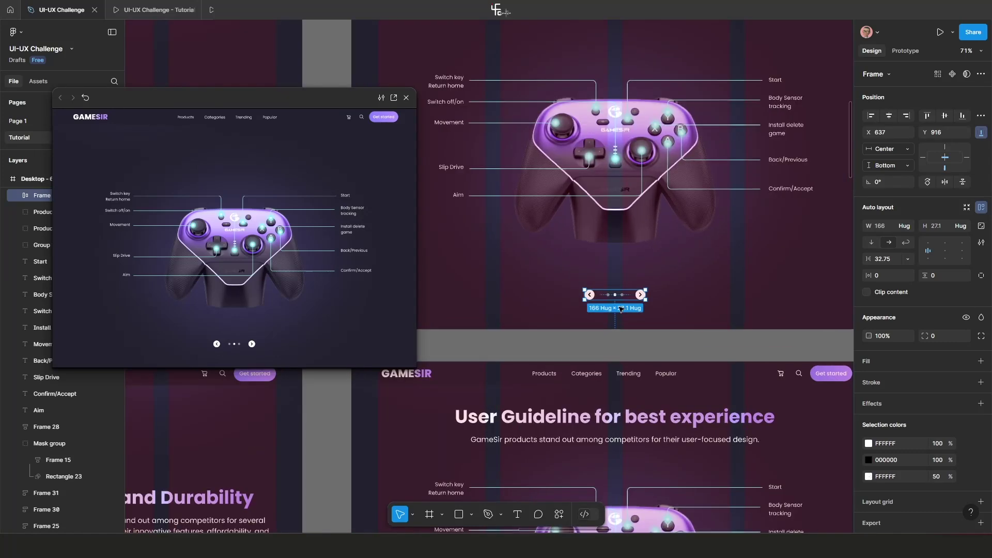
{"action": "scroll", "coordinate": [685, 306], "scroll_direction": "down", "scroll_amount": 4}
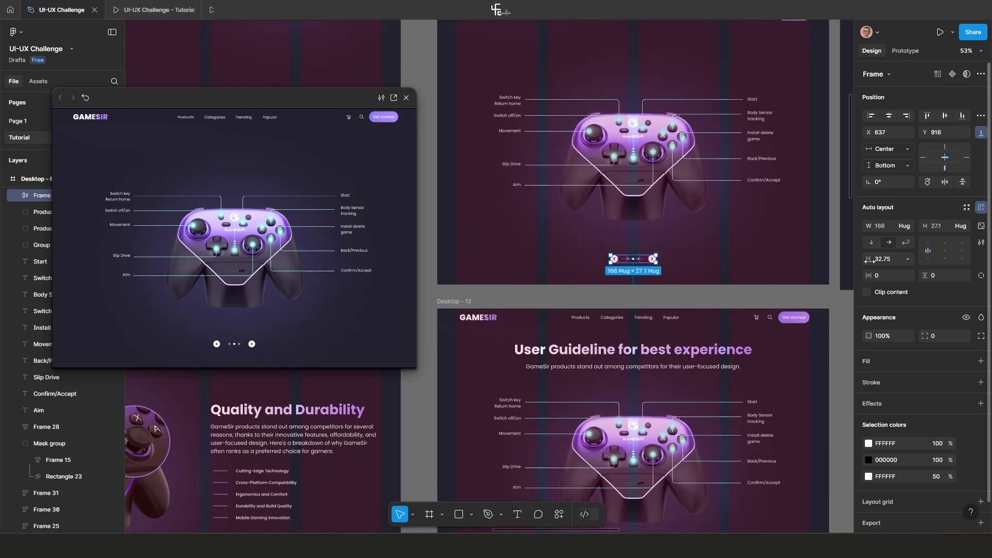
{"action": "left_click_drag", "start_coordinate": [869, 259], "coordinate": [708, 246]}
{"action": "scroll", "coordinate": [711, 287], "scroll_direction": "up", "scroll_amount": 2}
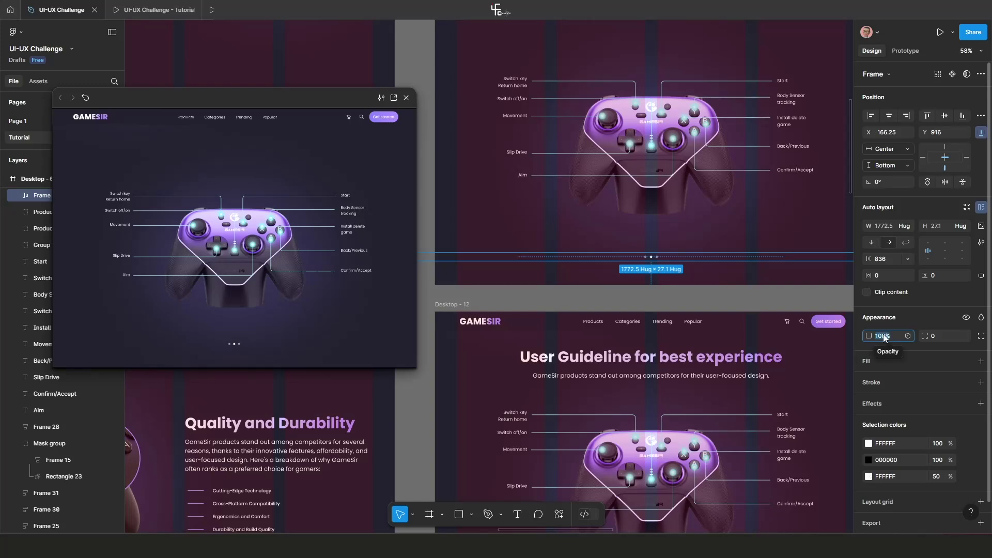
{"action": "type", "text": "0"}
{"action": "key", "text": "Return"}
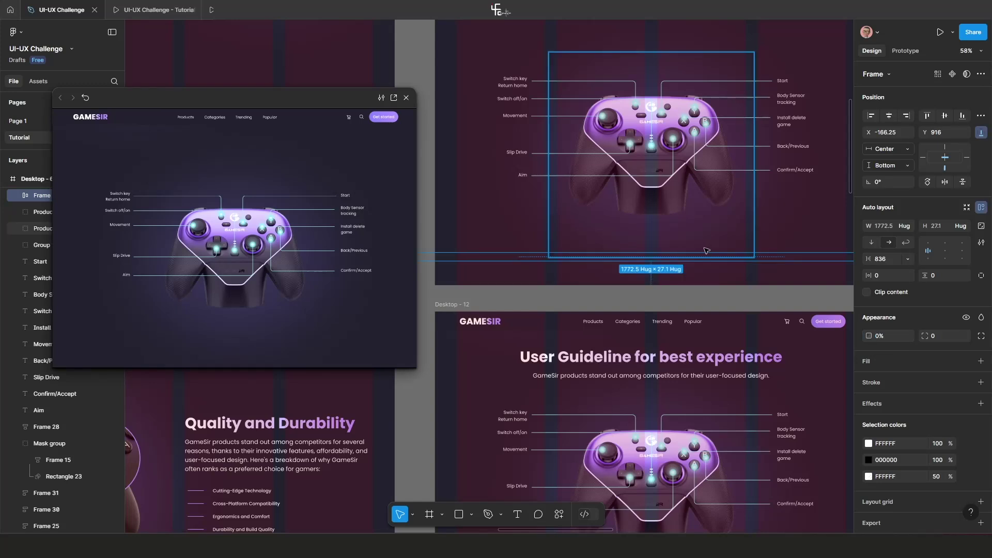
Move the controller's connector line group on Desktop - 6 straight down out of the frame, to Y 1174.
{"action": "scroll", "coordinate": [683, 227], "scroll_direction": "down", "scroll_amount": 5}
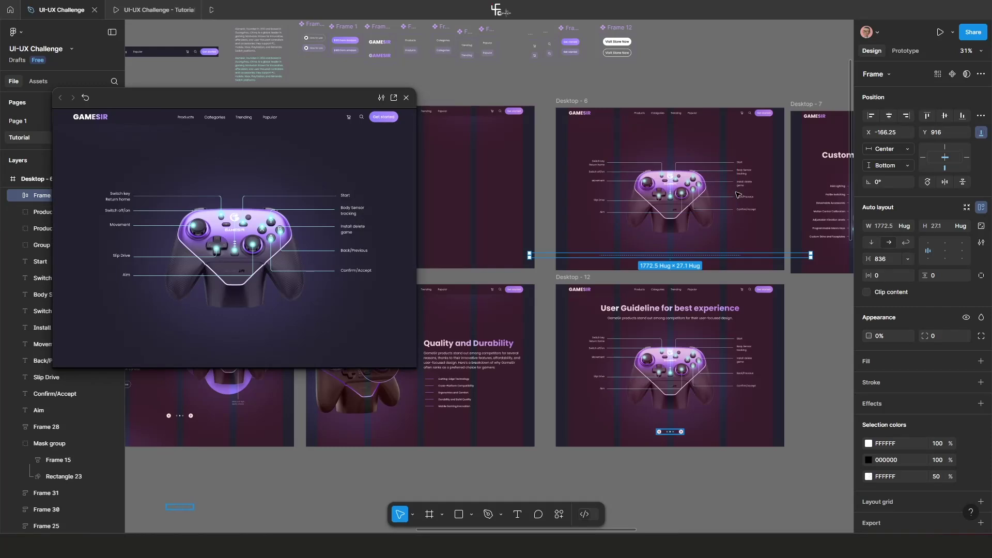
{"action": "left_click", "coordinate": [693, 191]}
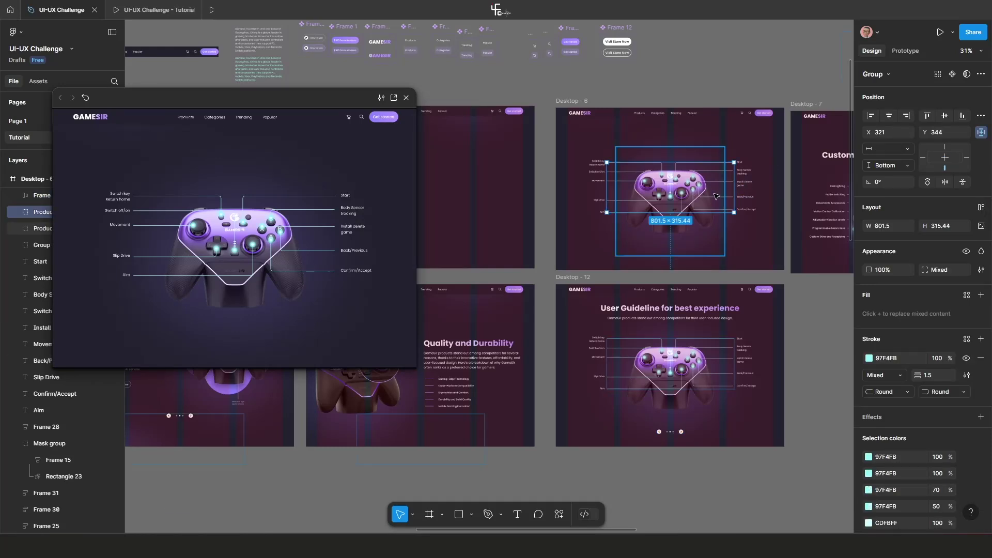
{"action": "key", "text": "shift+Down"}
{"action": "key", "text": "shift+Down"}
{"action": "key", "text": "shift+Down"}
{"action": "key", "text": "shift+Down"}
{"action": "key", "text": "shift+Down"}
{"action": "key", "text": "shift+Down"}
{"action": "key", "text": "shift+Down"}
{"action": "key", "text": "shift+Down"}
{"action": "key", "text": "shift+Down"}
{"action": "key", "text": "shift+Down"}
{"action": "key", "text": "shift+Down"}
{"action": "key", "text": "shift+Down"}
{"action": "key", "text": "shift+Down"}
{"action": "key", "text": "shift+Down"}
{"action": "key", "text": "shift+Down"}
{"action": "key", "text": "shift+Down"}
{"action": "key", "text": "shift+Down"}
{"action": "key", "text": "shift+Down"}
{"action": "key", "text": "shift+Down"}
{"action": "key", "text": "shift+Down"}
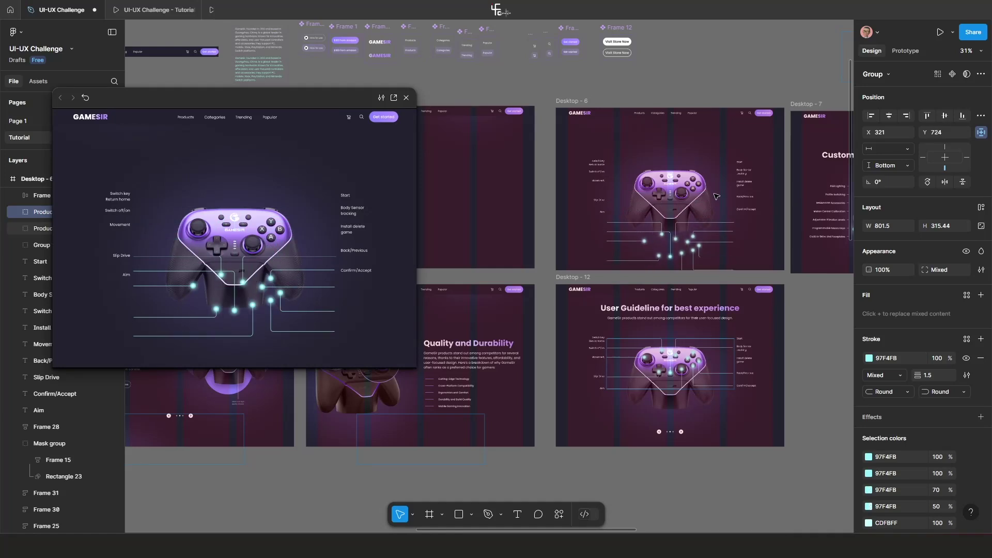
{"action": "key", "text": "shift+Down"}
{"action": "key", "text": "shift+Down"}
{"action": "key", "text": "shift+Down"}
{"action": "key", "text": "shift+Down"}
{"action": "key", "text": "shift+Down"}
{"action": "key", "text": "shift+Down"}
{"action": "key", "text": "shift+Down"}
{"action": "key", "text": "shift+Down"}
{"action": "key", "text": "shift+Down"}
{"action": "key", "text": "shift+Down"}
{"action": "key", "text": "shift+Down"}
{"action": "key", "text": "shift+Down"}
{"action": "key", "text": "shift+Down"}
{"action": "key", "text": "shift+Down"}
{"action": "key", "text": "shift+Down"}
{"action": "key", "text": "shift+Down"}
{"action": "key", "text": "shift+Down"}
{"action": "key", "text": "shift+Down"}
{"action": "key", "text": "shift+Down"}
{"action": "key", "text": "shift+Down"}
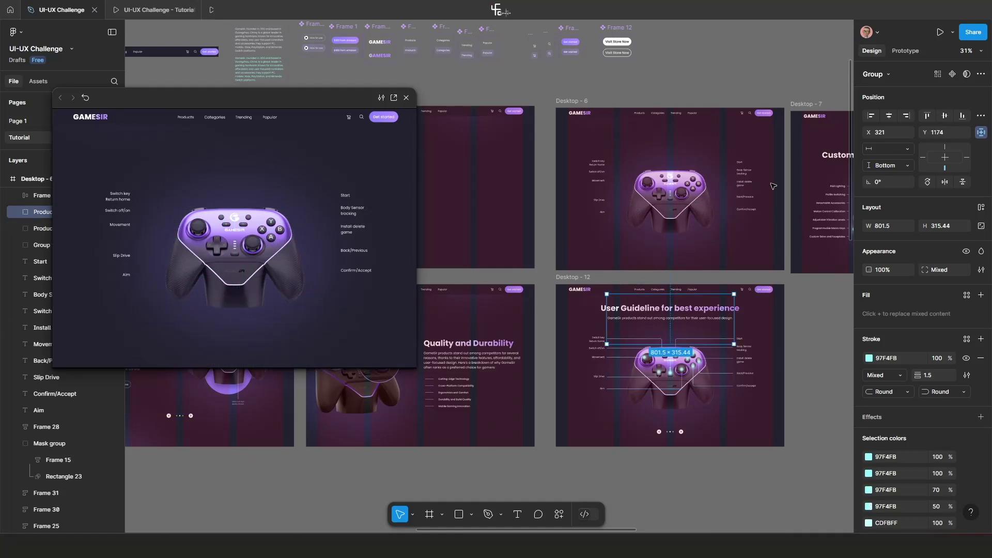
Move the five labels beside the controller's right half on Desktop - 6 straight right out of the frame, to X 1530.
{"action": "left_click_drag", "start_coordinate": [763, 147], "coordinate": [755, 216]}
{"action": "scroll", "coordinate": [752, 213], "scroll_direction": "up", "scroll_amount": 6, "text": "ctrl"}
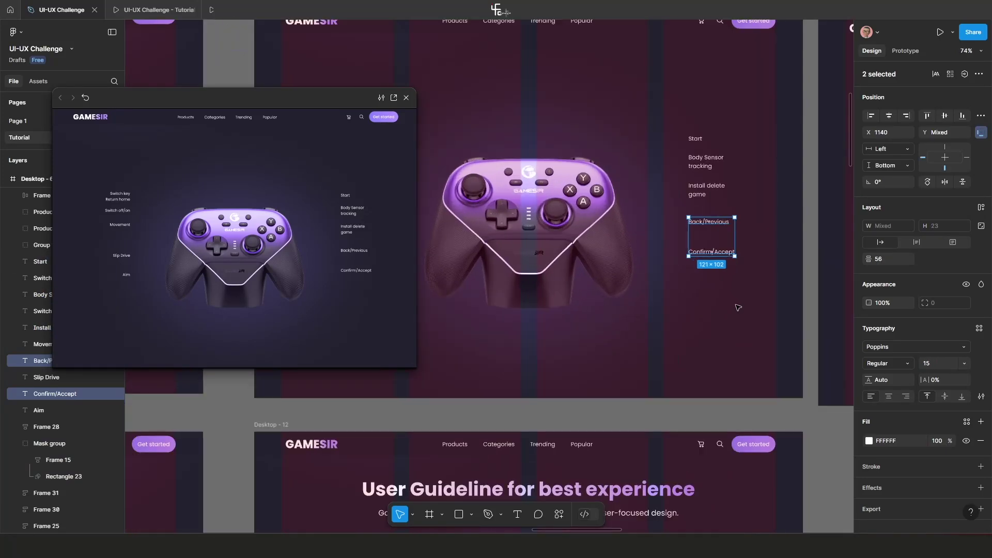
{"action": "left_click_drag", "start_coordinate": [749, 313], "coordinate": [682, 142]}
{"action": "key", "text": "shift+Right"}
{"action": "key", "text": "shift+Right"}
{"action": "key", "text": "shift+Right"}
{"action": "key", "text": "shift+Right"}
{"action": "key", "text": "shift+Right"}
{"action": "key", "text": "shift+Right"}
{"action": "key", "text": "shift+Right"}
{"action": "key", "text": "shift+Right"}
{"action": "key", "text": "shift+Right"}
{"action": "key", "text": "shift+Right"}
{"action": "key", "text": "shift+Right"}
{"action": "key", "text": "shift+Right"}
{"action": "key", "text": "shift+Right"}
{"action": "key", "text": "shift+Right"}
{"action": "key", "text": "shift+Right"}
{"action": "key", "text": "shift+Right"}
{"action": "key", "text": "shift+Right"}
{"action": "key", "text": "shift+Right"}
{"action": "key", "text": "shift+Right"}
{"action": "key", "text": "shift+Right"}
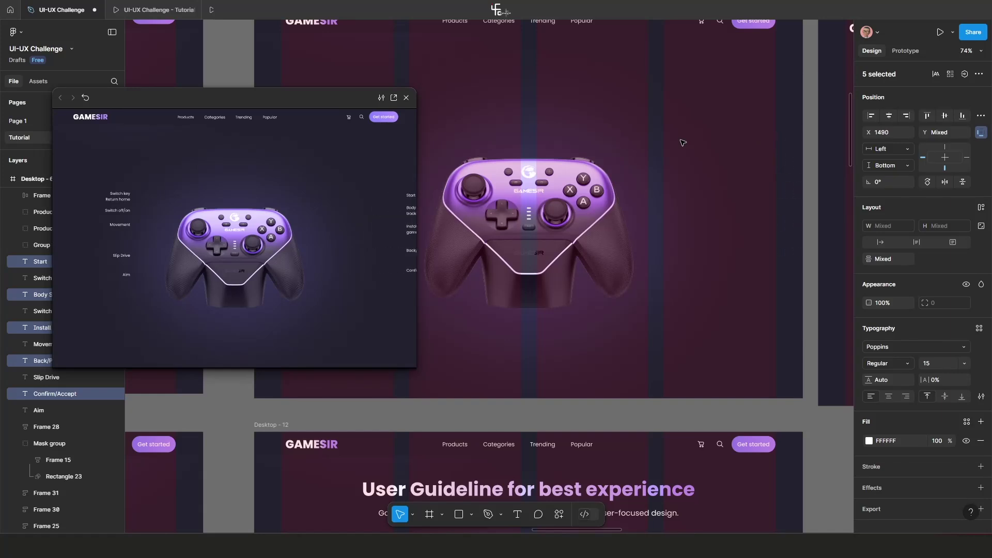
Move the five labels beside the controller's left half on Desktop - 6 straight left until they are outside the frame.
{"action": "scroll", "coordinate": [683, 142], "scroll_direction": "down", "scroll_amount": 5, "text": "ctrl"}
{"action": "scroll", "coordinate": [554, 131], "scroll_direction": "up", "scroll_amount": 4, "text": "ctrl"}
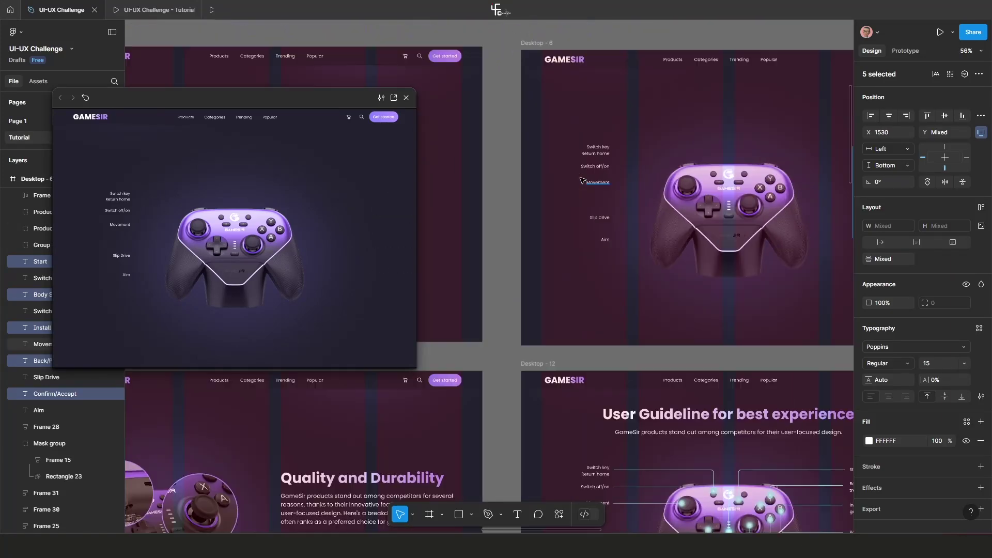
{"action": "left_click_drag", "start_coordinate": [554, 131], "coordinate": [610, 225]}
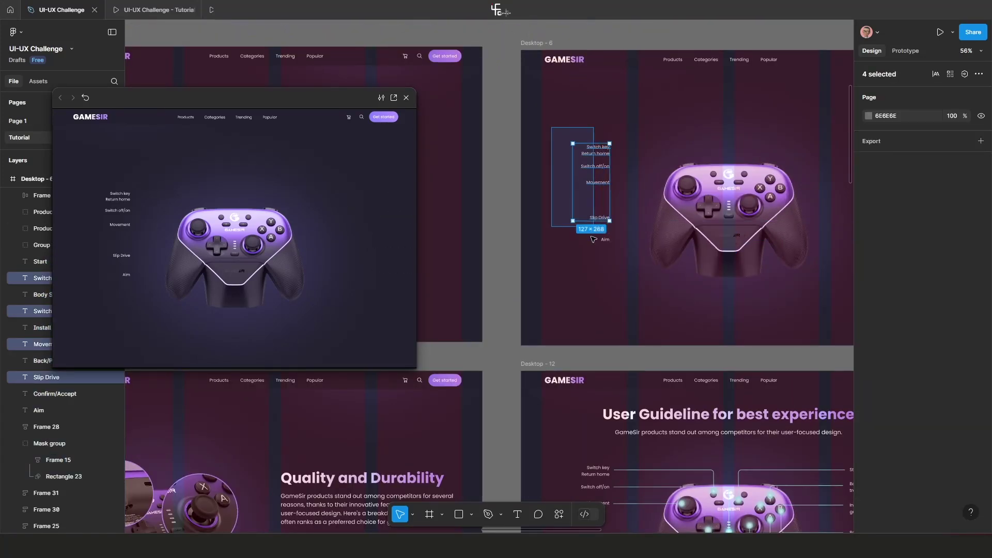
{"action": "left_click_drag", "start_coordinate": [604, 274], "coordinate": [565, 144]}
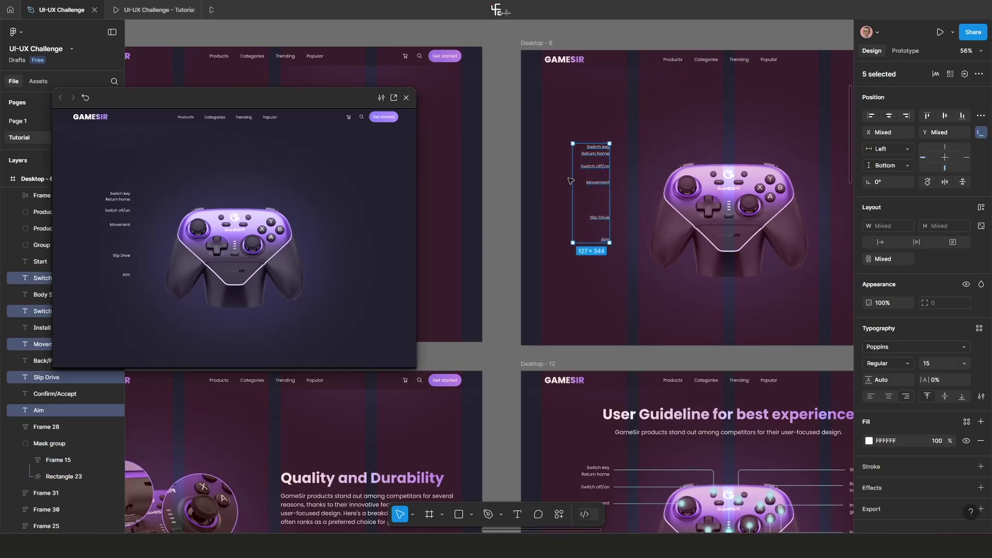
{"action": "key", "text": "ctrl+shift+h"}
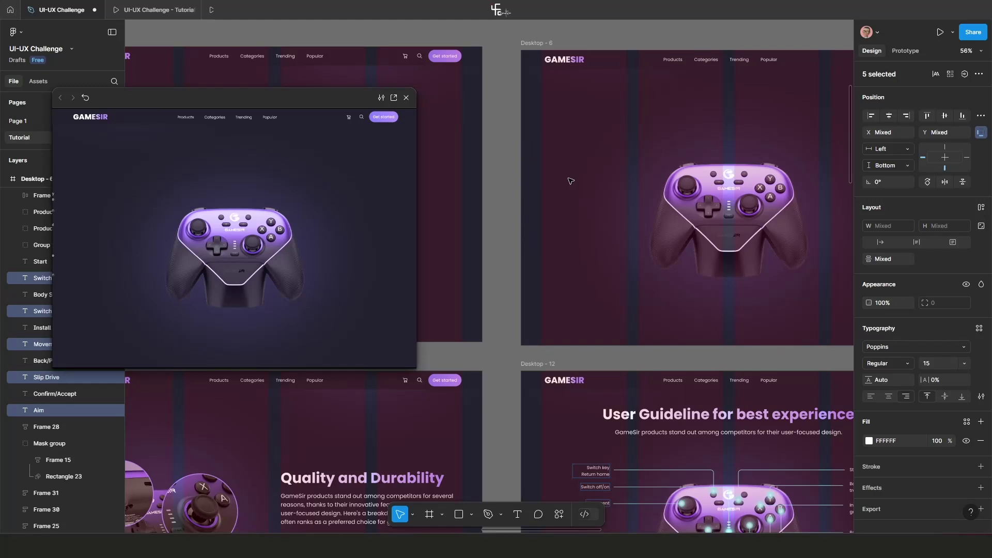
Set the rotation of the controller product group on Desktop - 6 to 90°.
{"action": "scroll", "coordinate": [570, 181], "scroll_direction": "down", "scroll_amount": 5}
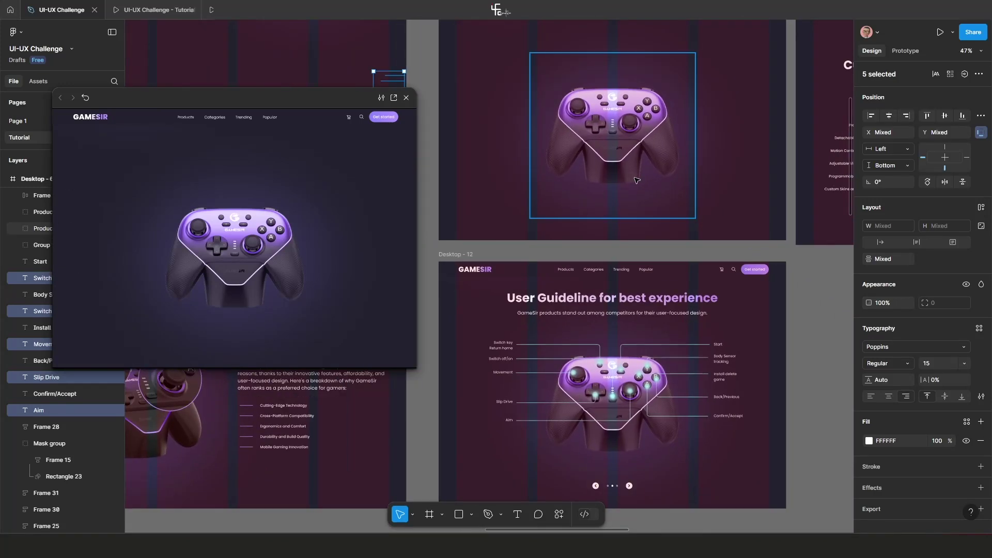
{"action": "left_click", "coordinate": [604, 111]}
{"action": "scroll", "coordinate": [604, 111], "scroll_direction": "down", "scroll_amount": 2}
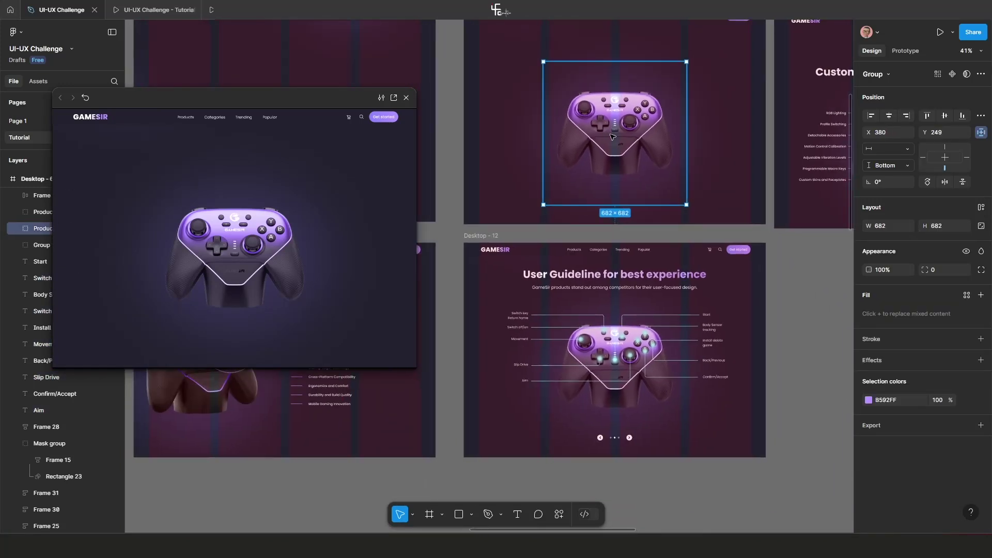
{"action": "left_click_drag", "start_coordinate": [608, 128], "coordinate": [617, 128]}
{"action": "key", "text": "ctrl+z"}
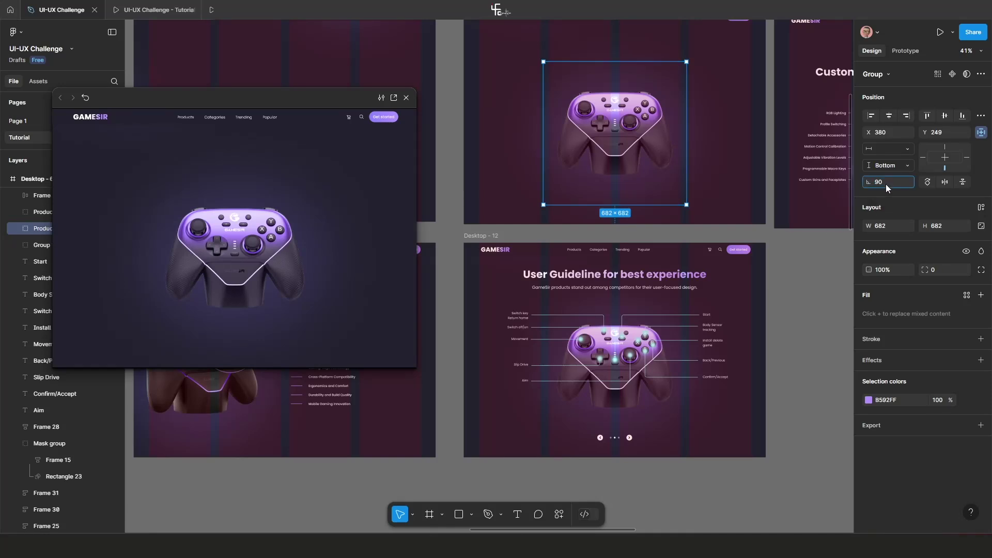
{"action": "key", "text": "Return"}
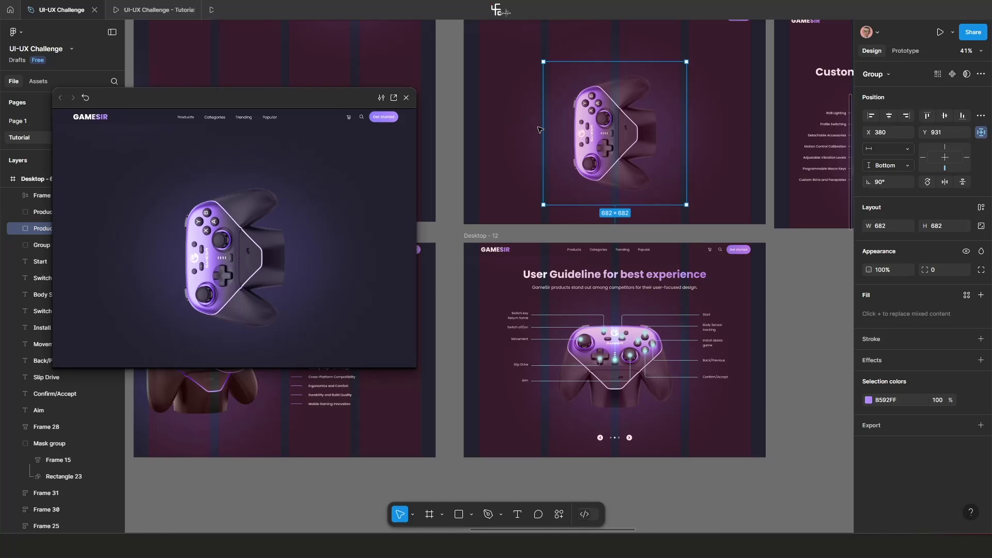
Move the rotated controller group together with its background glow ellipse straight down until both are completely outside Desktop - 6.
{"action": "left_click_drag", "start_coordinate": [539, 129], "coordinate": [568, 151]}
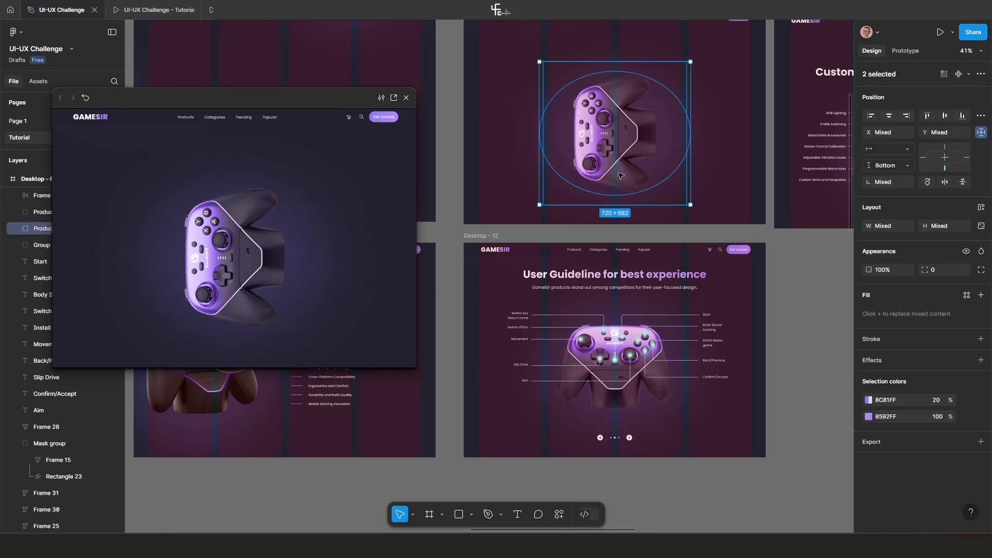
{"action": "key", "text": "shift+Down"}
{"action": "key", "text": "shift+Down"}
{"action": "key", "text": "shift+Down"}
{"action": "key", "text": "shift+Down"}
{"action": "key", "text": "shift+Down"}
{"action": "key", "text": "shift+Down"}
{"action": "key", "text": "shift+Down"}
{"action": "key", "text": "shift+Down"}
{"action": "key", "text": "shift+Down"}
{"action": "key", "text": "shift+Down"}
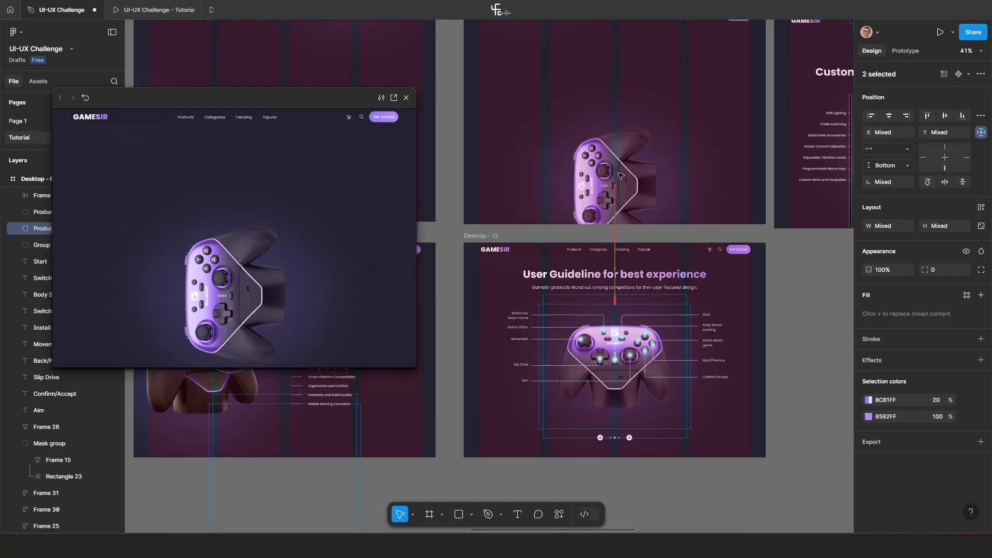
{"action": "key", "text": "shift+Down"}
{"action": "key", "text": "shift+Down"}
{"action": "key", "text": "shift+Down"}
{"action": "key", "text": "shift+Down"}
{"action": "key", "text": "shift+Down"}
{"action": "key", "text": "shift+Down"}
{"action": "key", "text": "shift+Down"}
{"action": "key", "text": "shift+Down"}
{"action": "key", "text": "shift+Down"}
{"action": "key", "text": "shift+Down"}
{"action": "key", "text": "shift+Down"}
{"action": "key", "text": "shift+Down"}
{"action": "key", "text": "shift+Down"}
{"action": "key", "text": "shift+Down"}
{"action": "key", "text": "shift+Down"}
{"action": "key", "text": "shift+Down"}
{"action": "key", "text": "shift+Down"}
{"action": "key", "text": "shift+Down"}
{"action": "key", "text": "shift+Down"}
{"action": "key", "text": "shift+Down"}
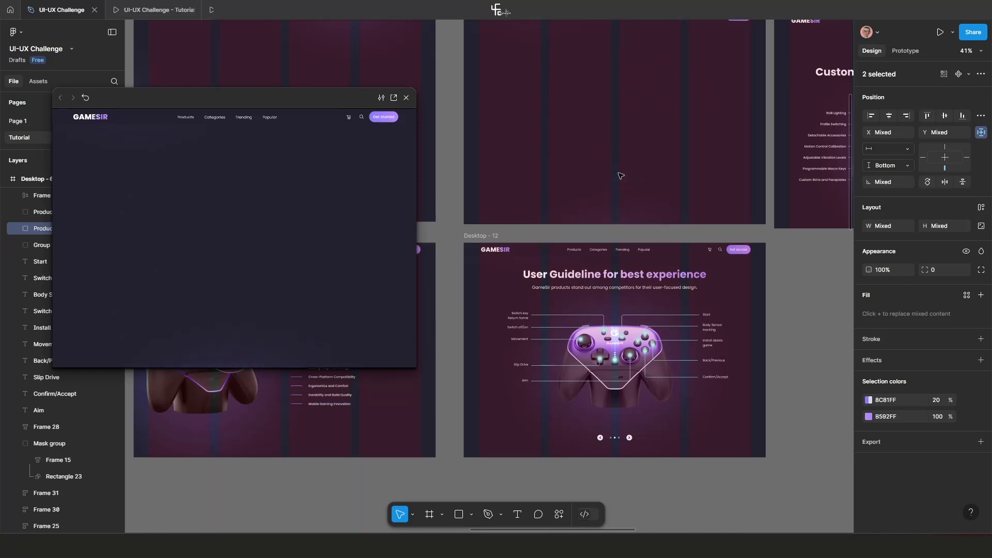
{"action": "scroll", "coordinate": [621, 176], "scroll_direction": "down", "scroll_amount": 5}
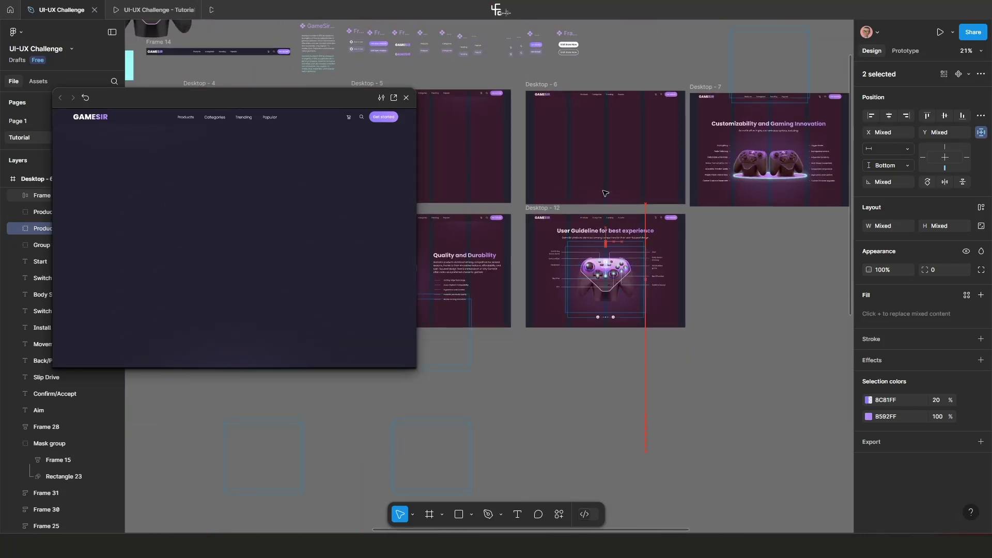
{"action": "key", "text": "Escape"}
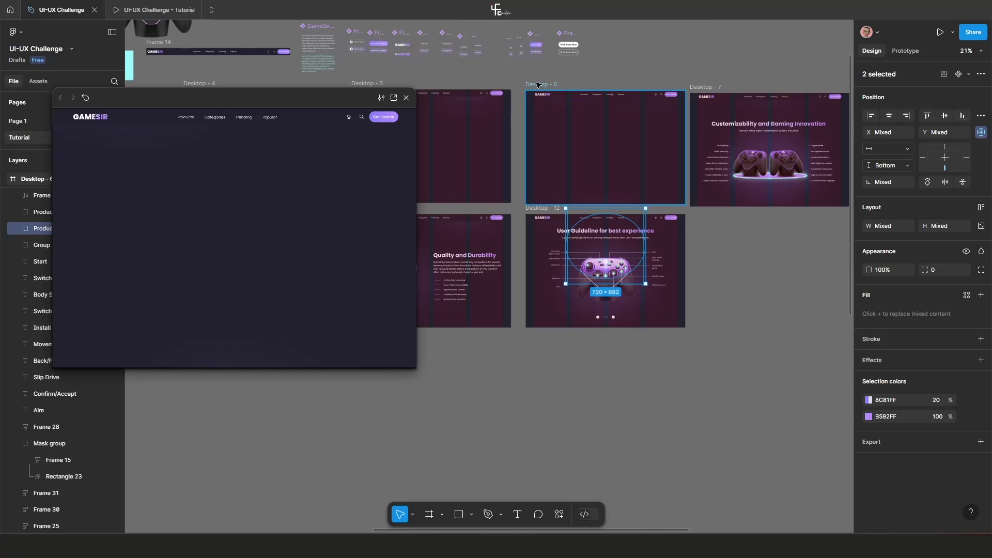
Connect Desktop - 6 to Desktop - 12 with a prototype interaction triggered after a delay of 50 ms.
{"action": "left_click", "coordinate": [905, 51]}
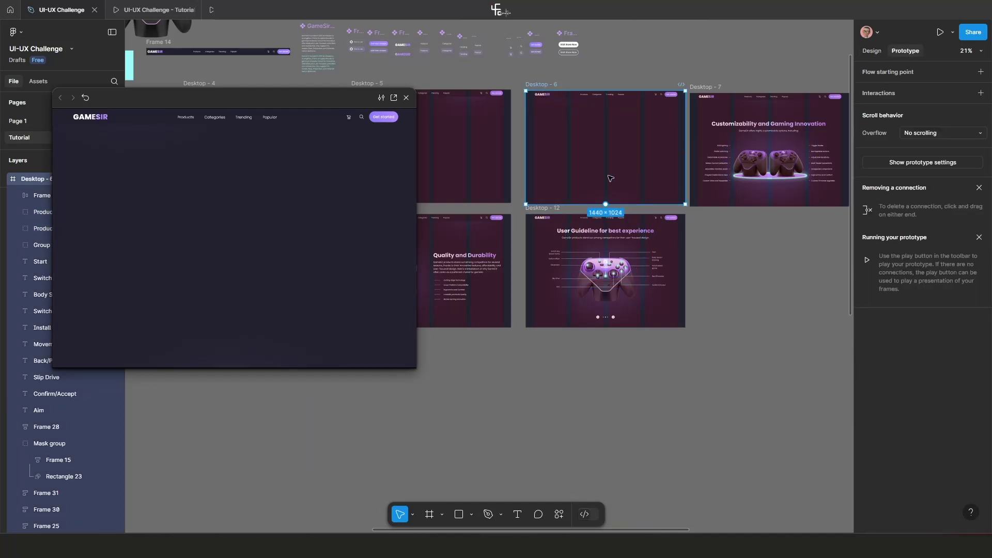
{"action": "scroll", "coordinate": [610, 207], "scroll_direction": "up", "scroll_amount": 3}
{"action": "scroll", "coordinate": [618, 176], "scroll_direction": "down", "scroll_amount": 2}
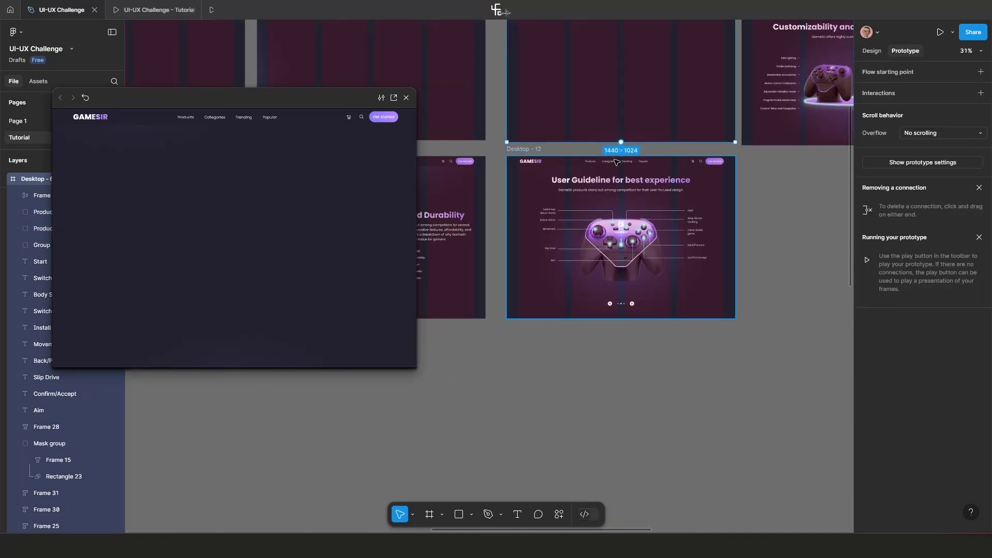
{"action": "left_click_drag", "start_coordinate": [615, 165], "coordinate": [615, 164]}
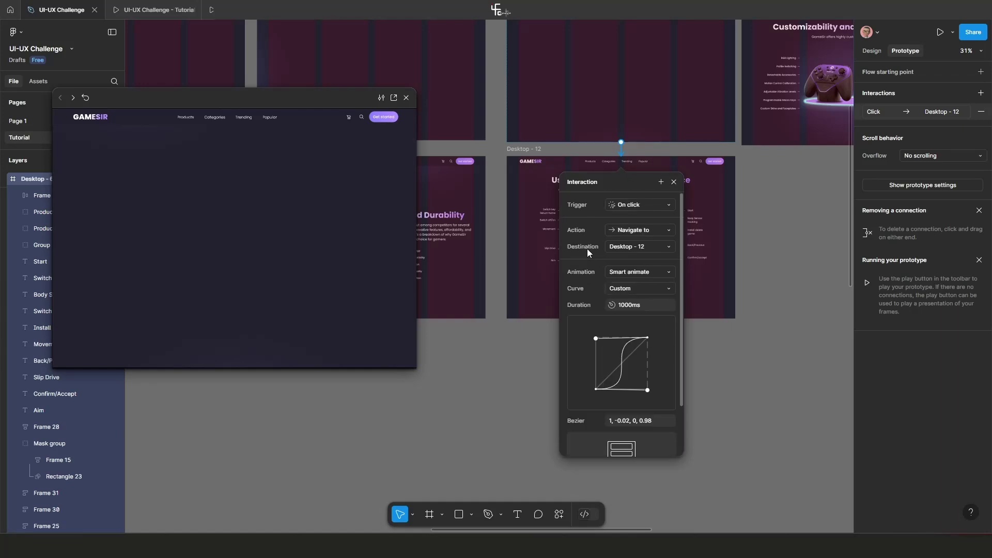
{"action": "left_click", "coordinate": [637, 206]}
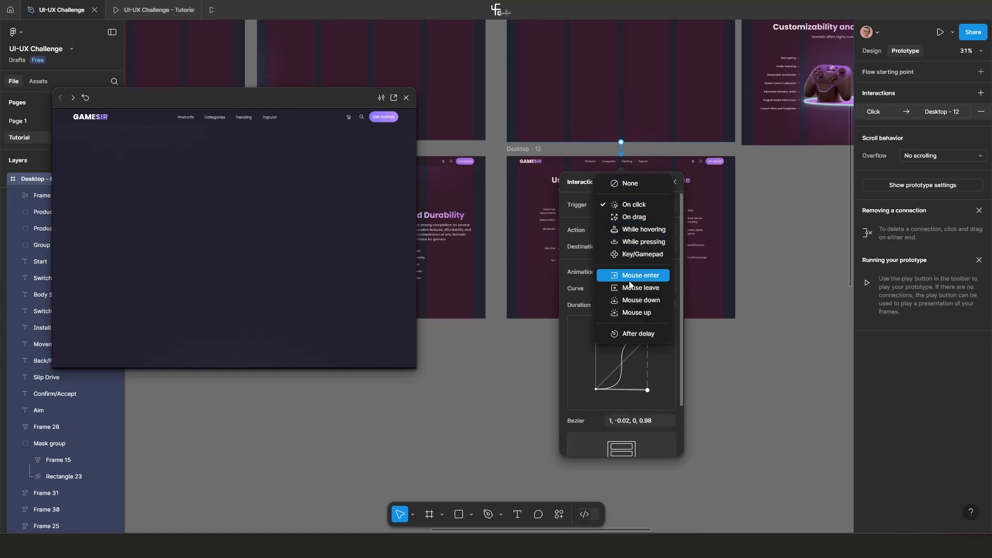
{"action": "left_click", "coordinate": [637, 333]}
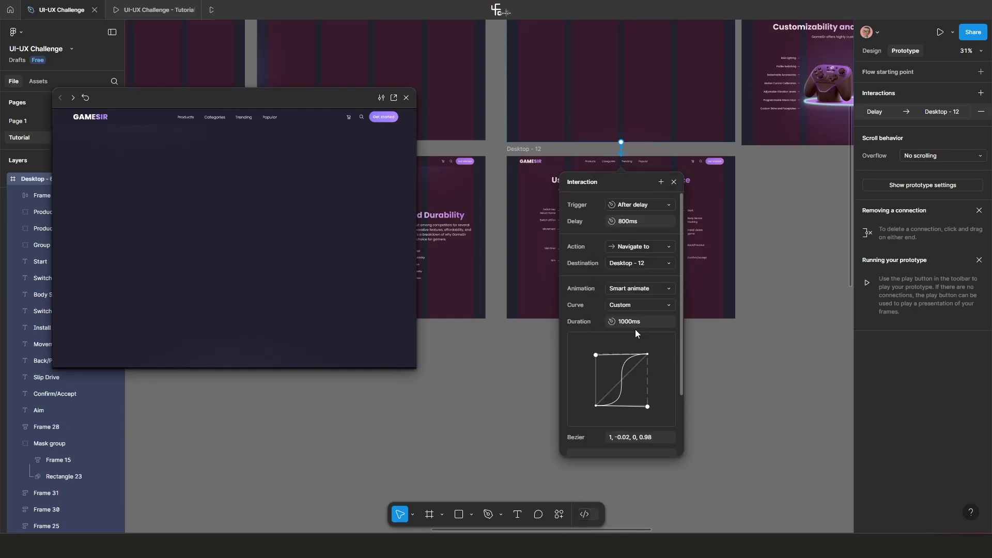
{"action": "type", "text": "50"}
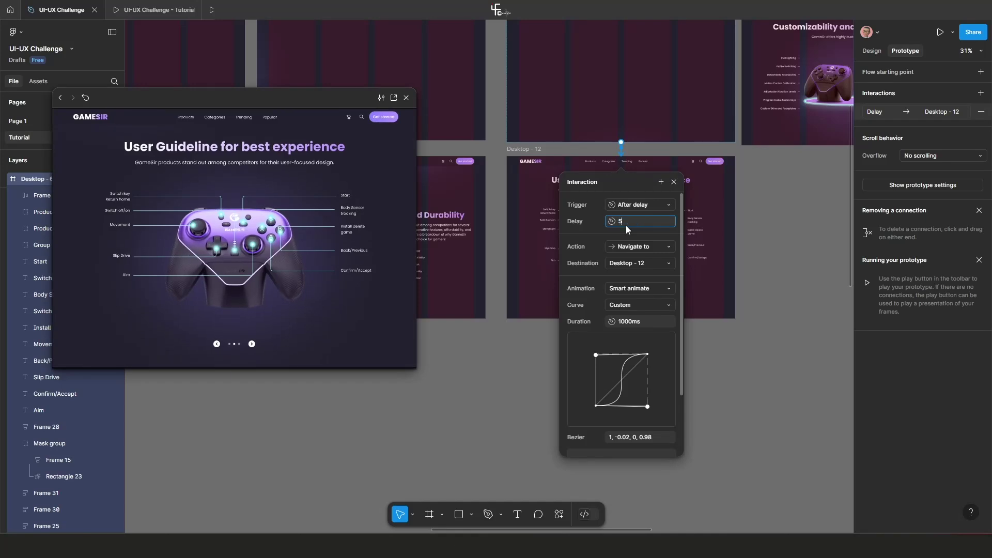
{"action": "key", "text": "Return"}
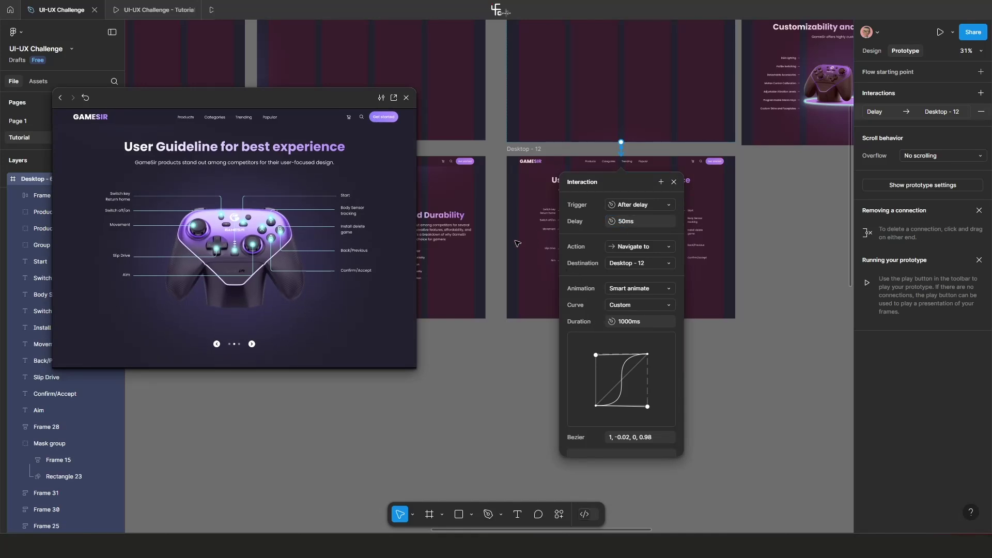
Connect Desktop - 11 to Desktop - 6 with a prototype interaction using the Key/Gamepad trigger assigned to the up arrow.
{"action": "scroll", "coordinate": [537, 257], "scroll_direction": "down", "scroll_amount": 2, "text": "ctrl"}
{"action": "left_click", "coordinate": [538, 257]}
{"action": "scroll", "coordinate": [538, 257], "scroll_direction": "down", "scroll_amount": 1, "text": "ctrl"}
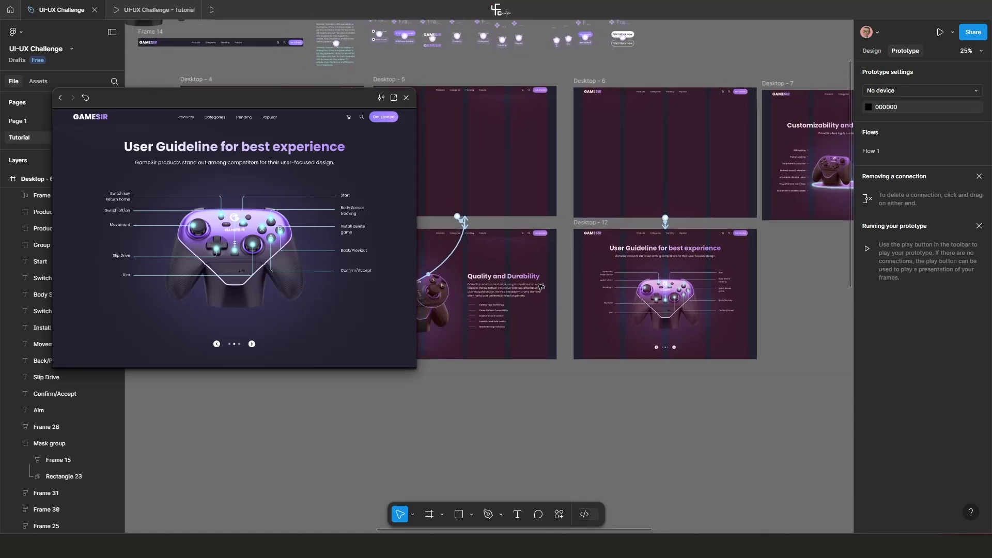
{"action": "left_click", "coordinate": [554, 356]}
{"action": "scroll", "coordinate": [563, 305], "scroll_direction": "left", "scroll_amount": 3}
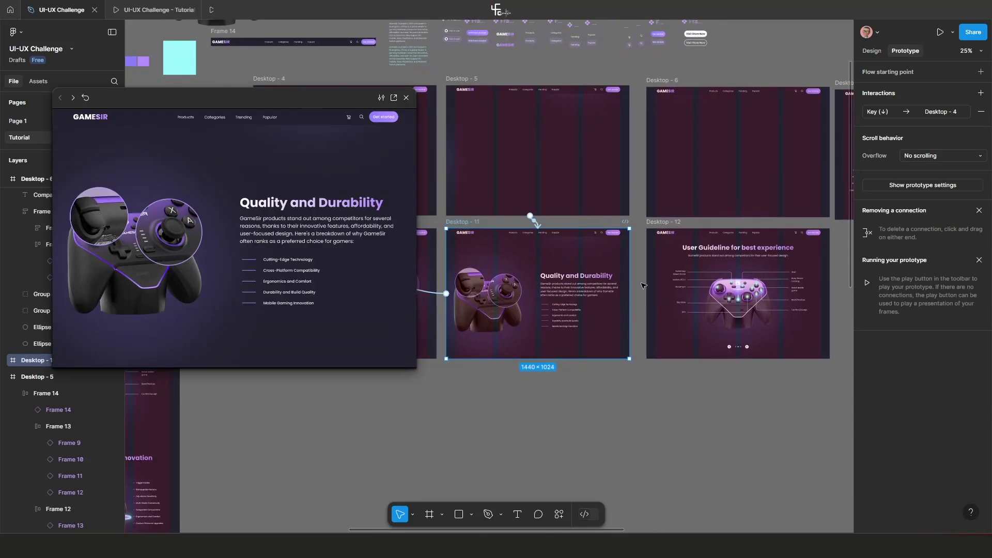
{"action": "left_click_drag", "start_coordinate": [632, 295], "coordinate": [721, 206]}
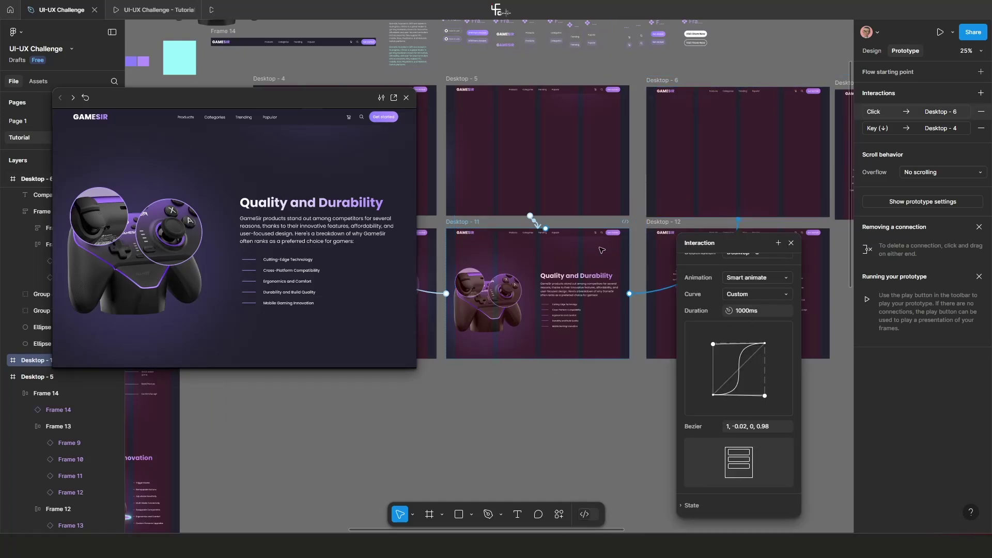
{"action": "scroll", "coordinate": [734, 290], "scroll_direction": "up", "scroll_amount": 2}
{"action": "left_click", "coordinate": [755, 268]}
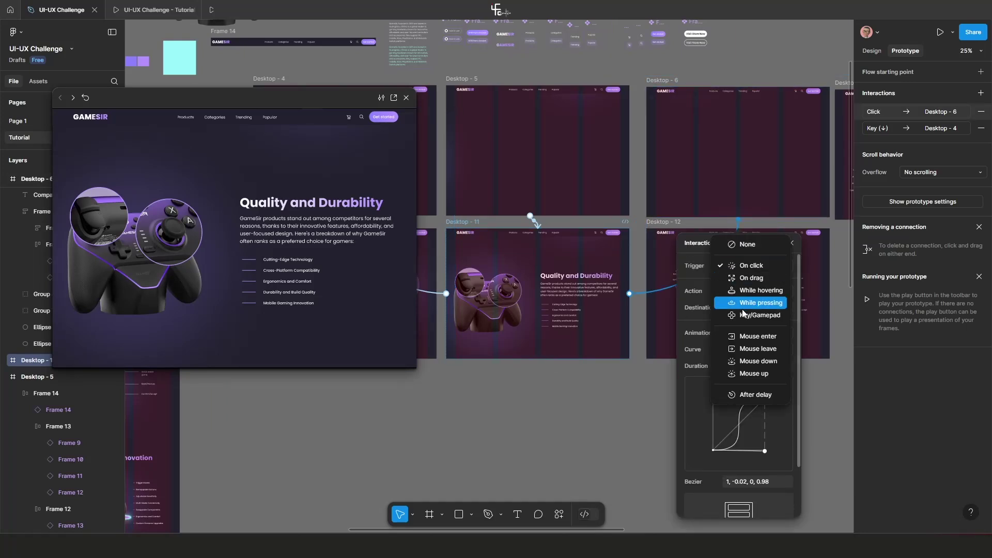
{"action": "left_click", "coordinate": [744, 310]}
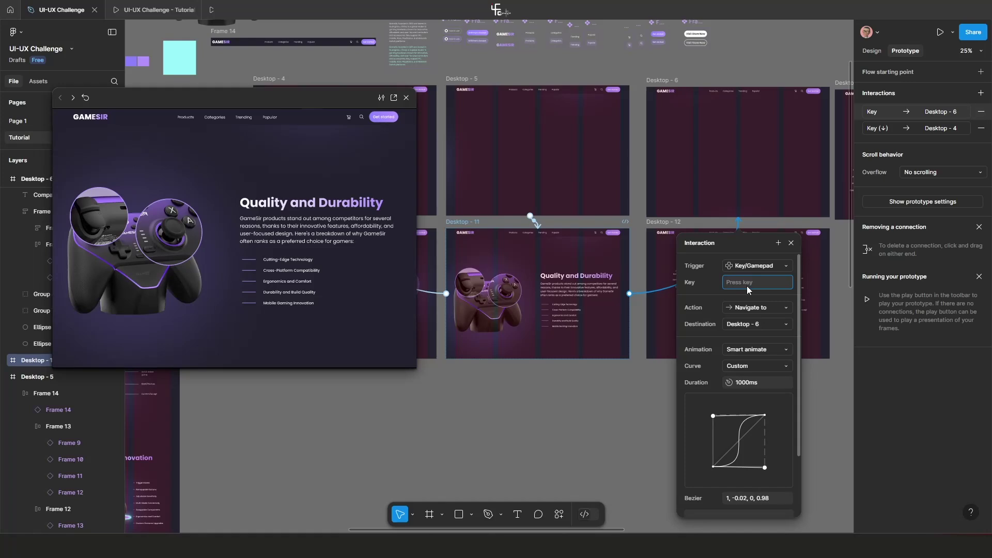
{"action": "key", "text": "Up"}
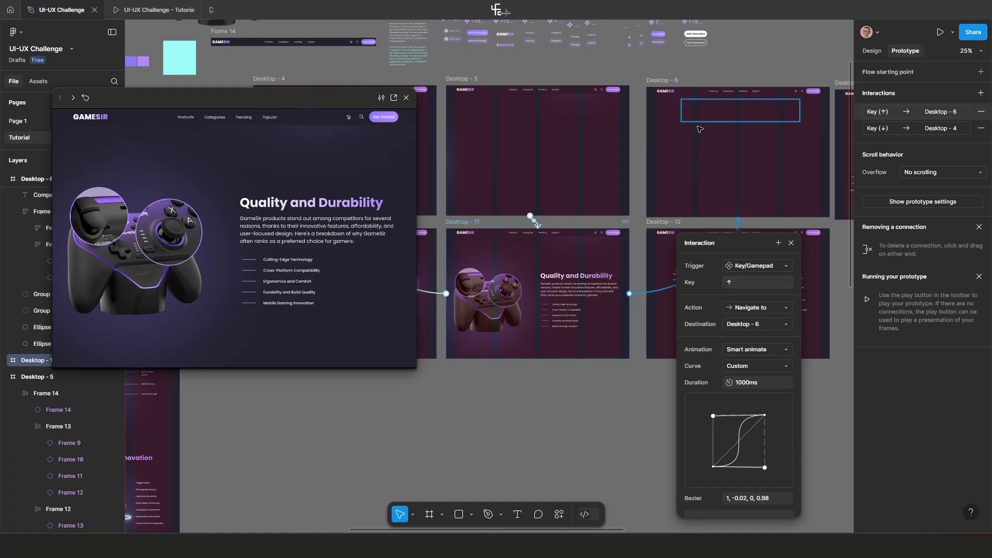
{"action": "left_click", "coordinate": [675, 149]}
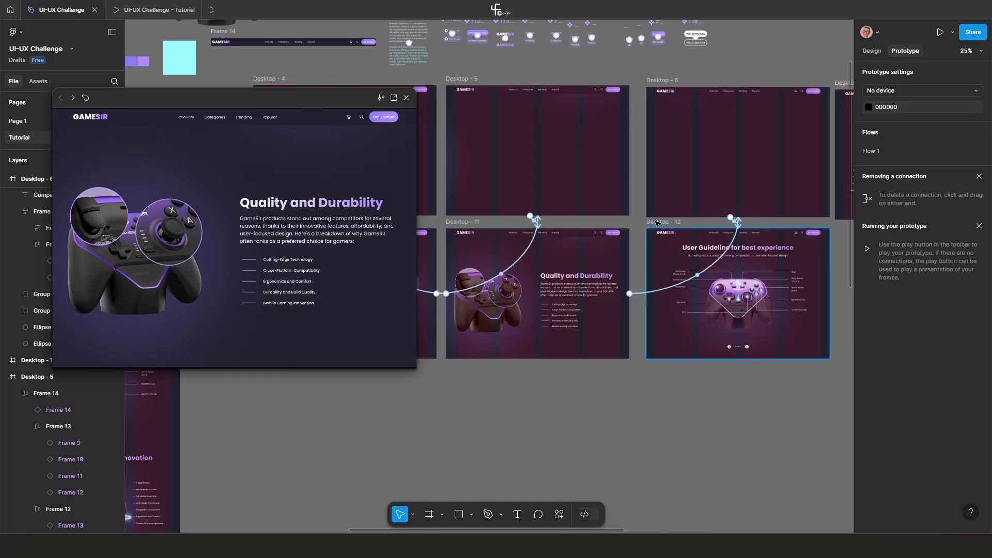
Connect Desktop - 12 to Desktop - 5 with a prototype interaction using the Key/Gamepad trigger assigned to the down arrow.
{"action": "left_click", "coordinate": [743, 354]}
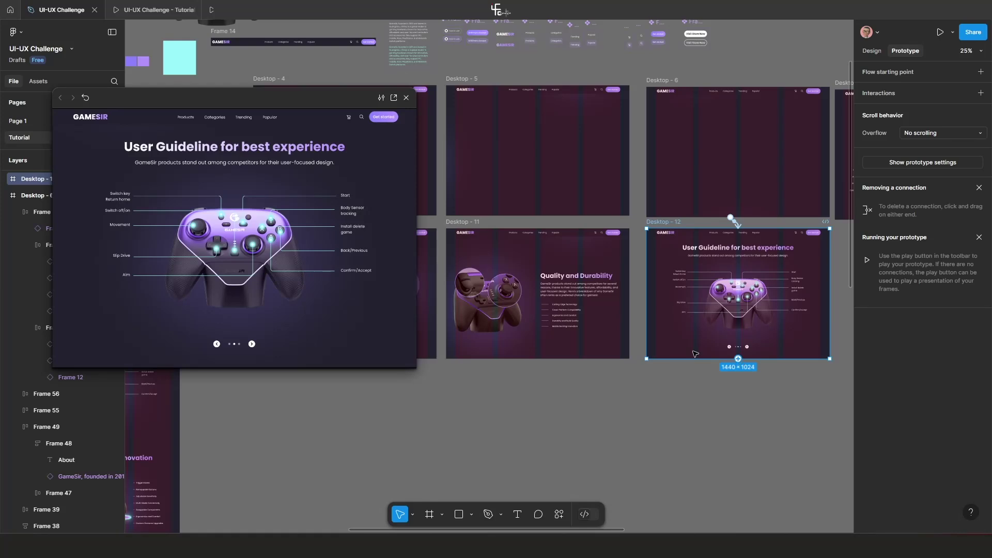
{"action": "left_click_drag", "start_coordinate": [647, 294], "coordinate": [577, 193]}
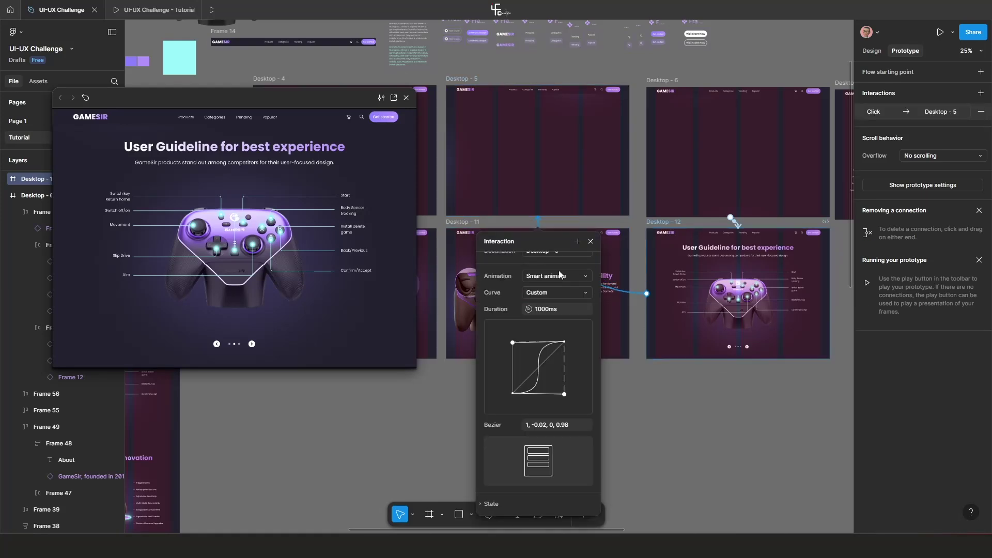
{"action": "scroll", "coordinate": [540, 319], "scroll_direction": "up", "scroll_amount": 3}
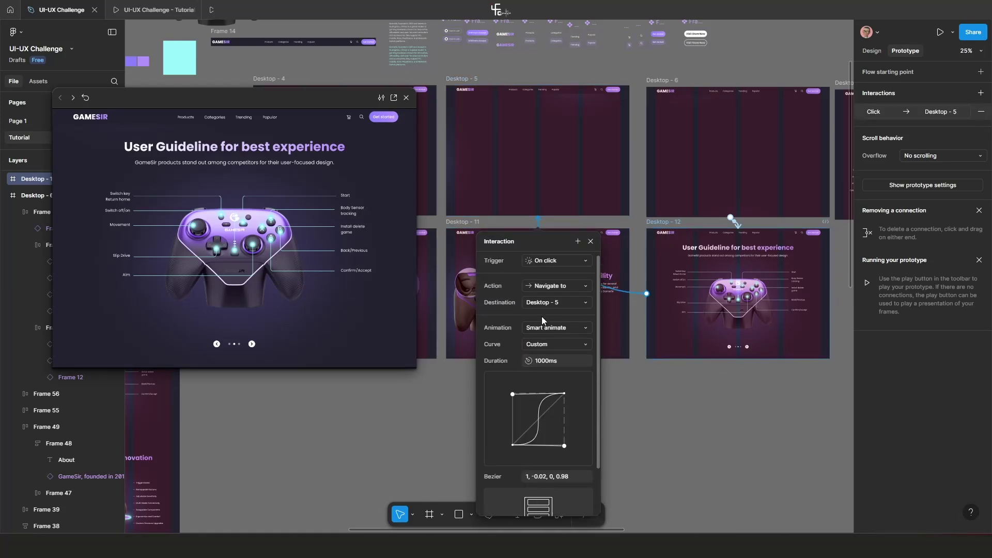
{"action": "left_click", "coordinate": [546, 260]}
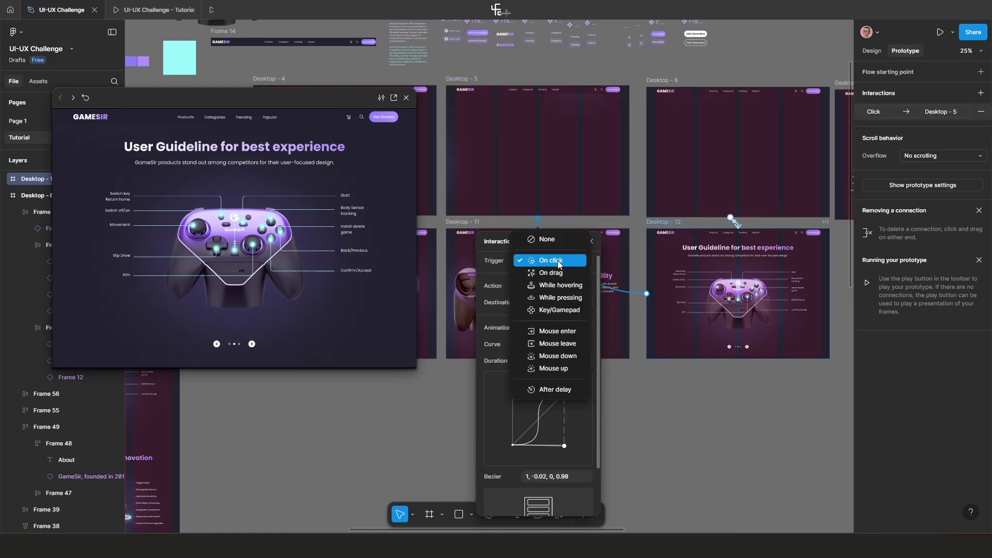
{"action": "left_click", "coordinate": [559, 310]}
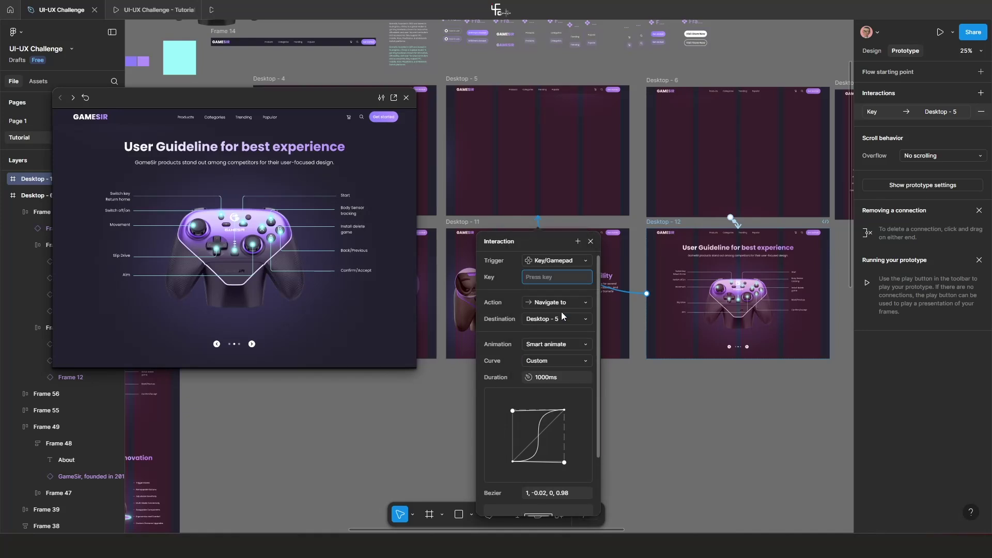
{"action": "key", "text": "Down"}
{"action": "key", "text": "Return"}
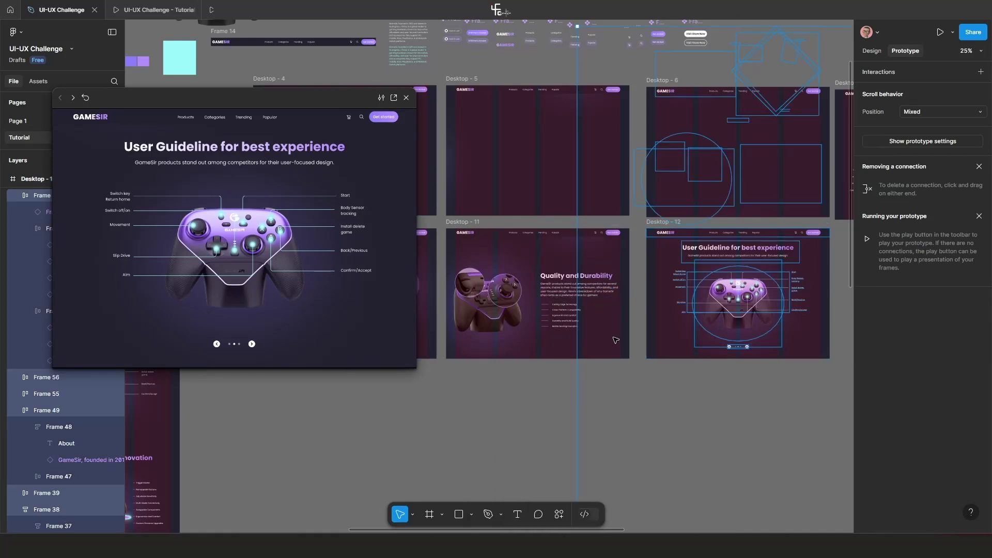
Preview the prototype starting from Desktop - 6 and replay its transition to Desktop - 12.
{"action": "left_click", "coordinate": [680, 375]}
{"action": "scroll", "coordinate": [621, 232], "scroll_direction": "right", "scroll_amount": 4}
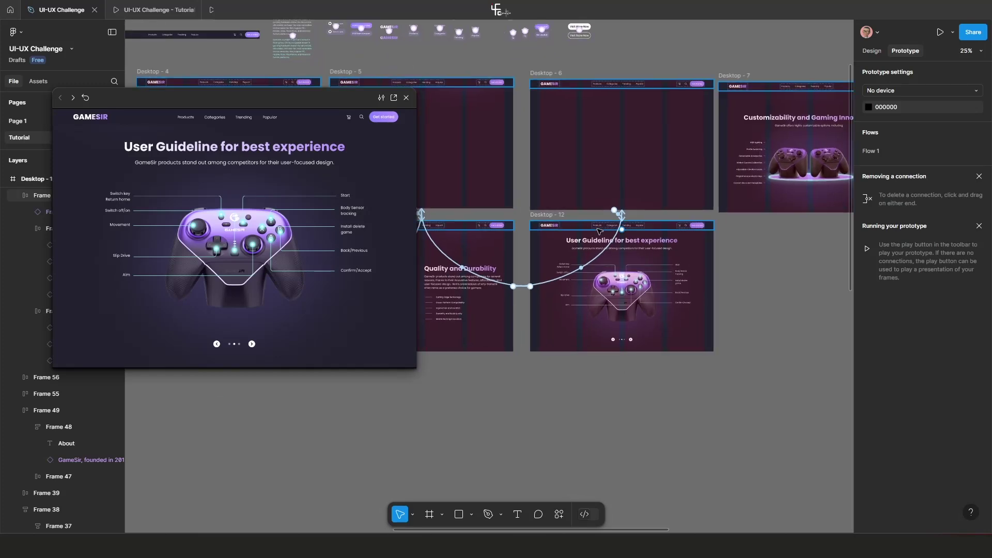
{"action": "left_click", "coordinate": [532, 73]}
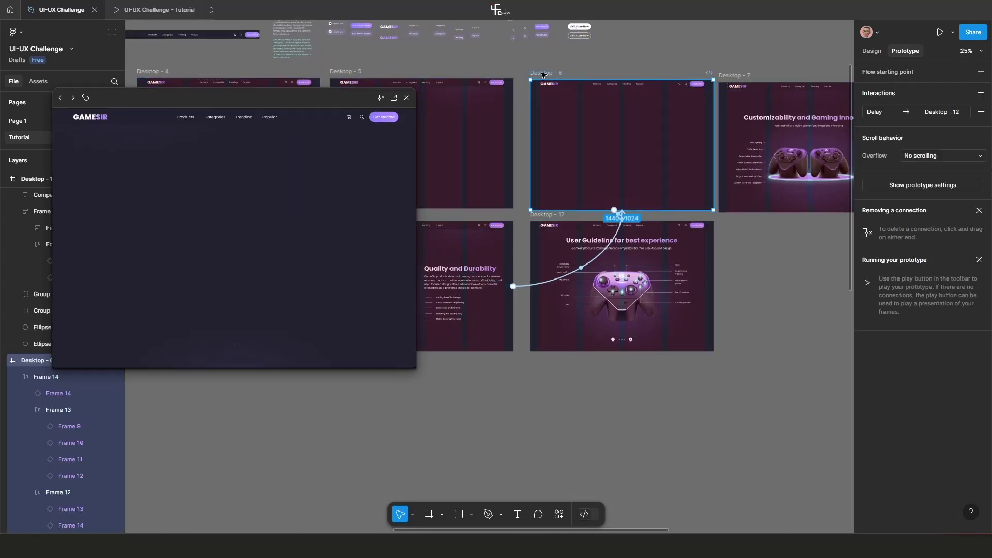
{"action": "left_click", "coordinate": [86, 99]}
{"action": "left_click", "coordinate": [86, 98]}
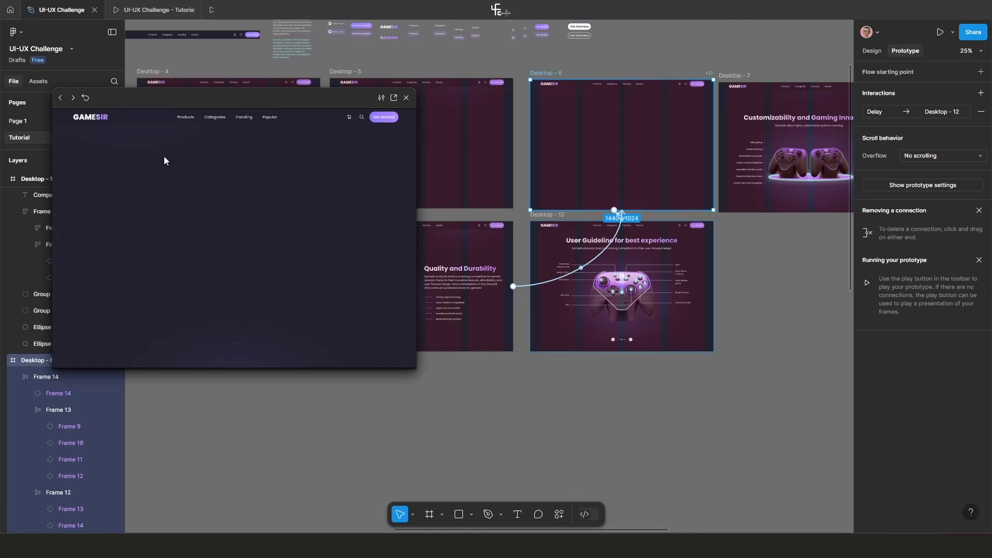
Duplicate the Desktop - 7 frame and place the copy directly below the original, aligned with it.
{"action": "scroll", "coordinate": [542, 209], "scroll_direction": "down", "scroll_amount": 5}
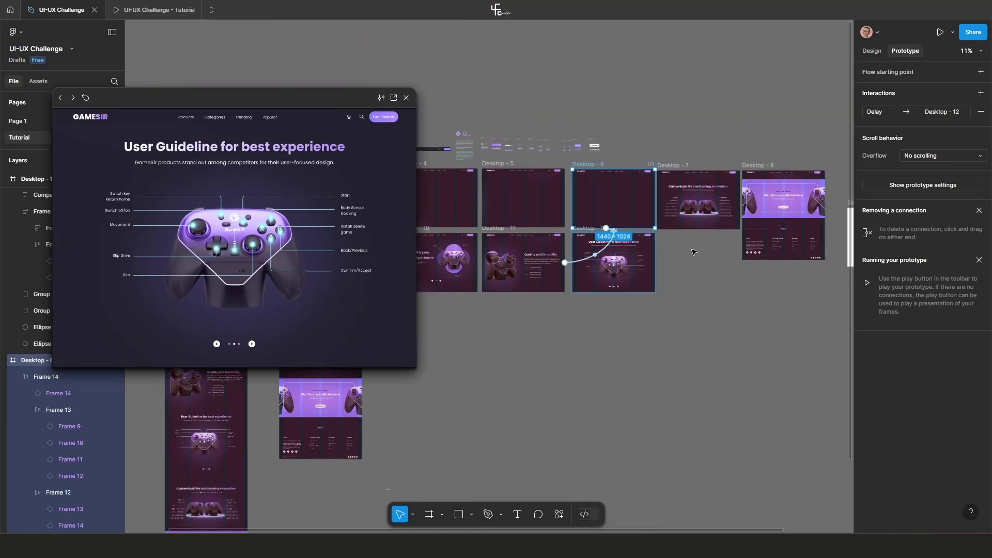
{"action": "scroll", "coordinate": [693, 250], "scroll_direction": "up", "scroll_amount": 5}
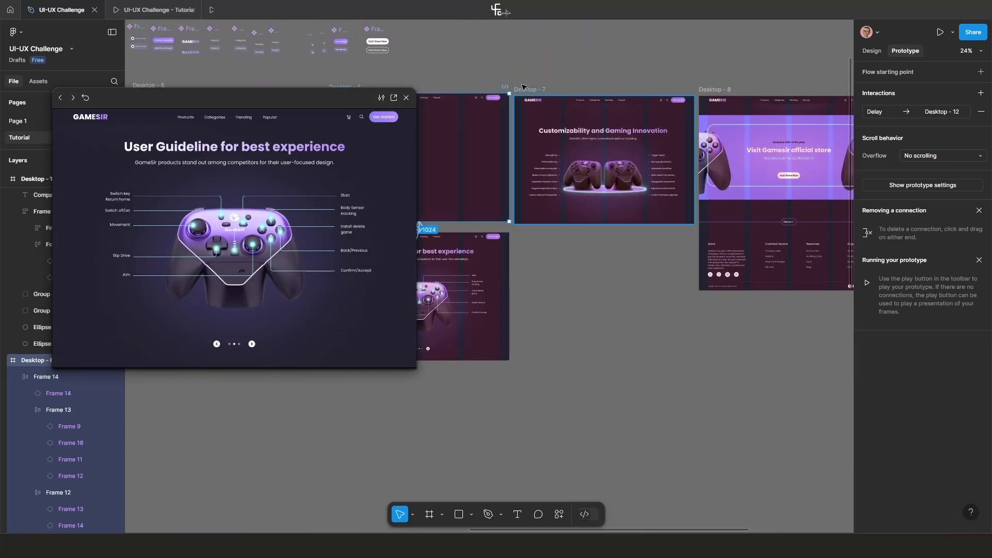
{"action": "left_click", "coordinate": [525, 91]}
{"action": "left_click_drag", "start_coordinate": [525, 91], "coordinate": [529, 227]}
{"action": "left_click_drag", "start_coordinate": [528, 225], "coordinate": [528, 226]}
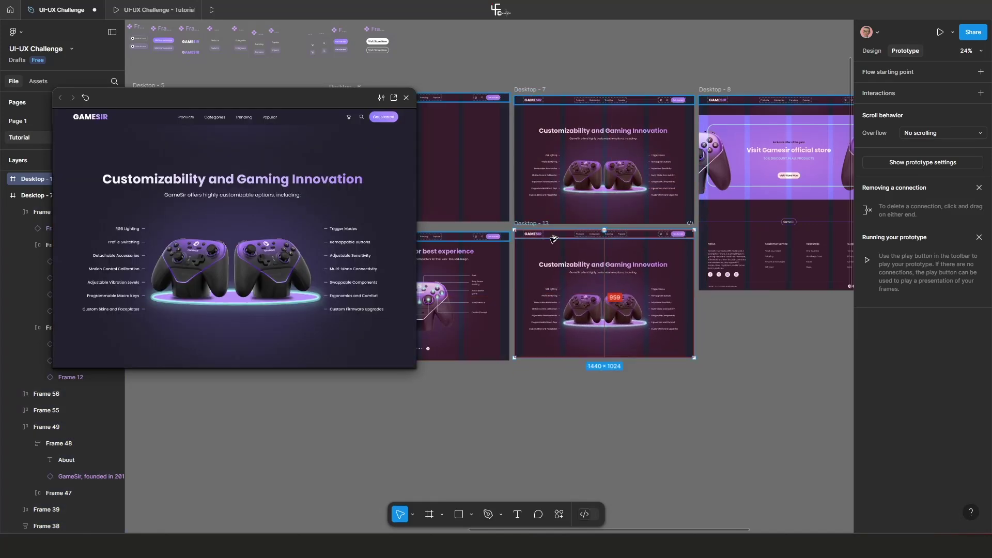
Move the feature list starting with Trigger Modes straight down until it is completely outside the visible area of Desktop - 7.
{"action": "scroll", "coordinate": [582, 247], "scroll_direction": "up", "scroll_amount": 4}
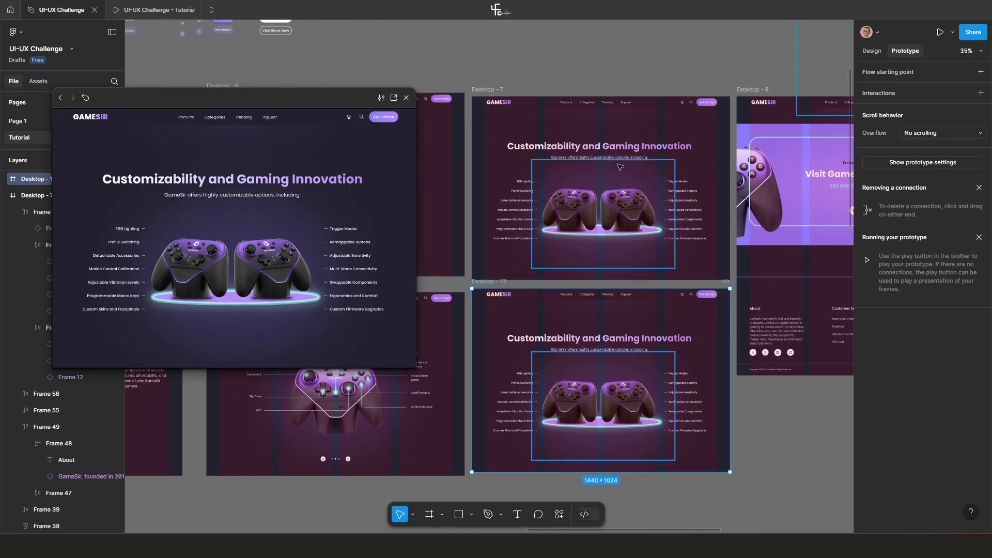
{"action": "scroll", "coordinate": [616, 170], "scroll_direction": "down", "scroll_amount": 2}
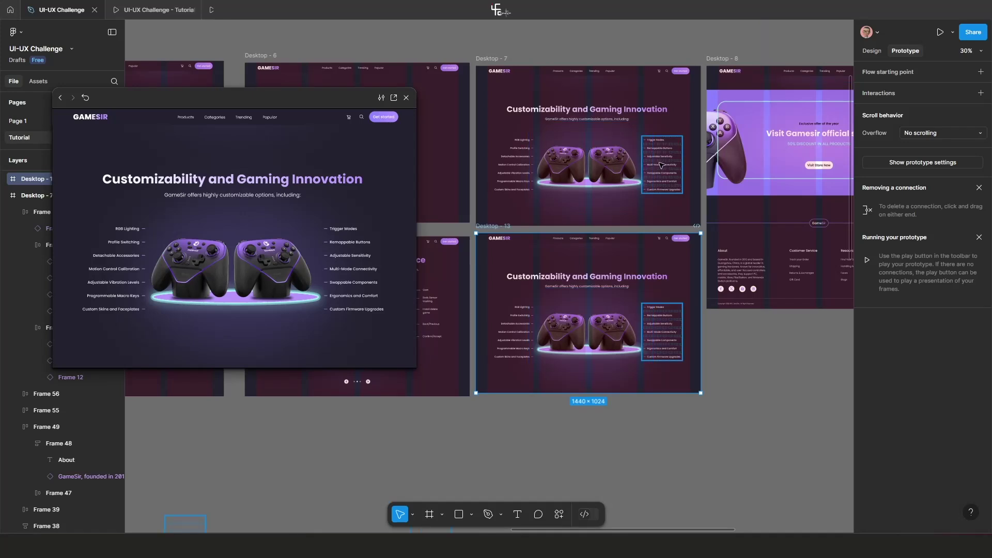
{"action": "left_click", "coordinate": [661, 165]}
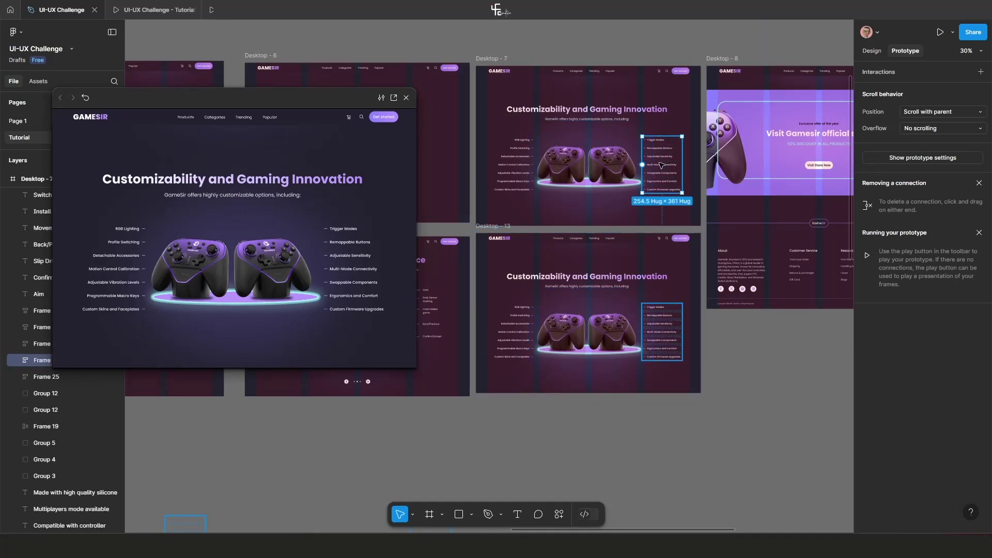
{"action": "key", "text": "shift+Down"}
{"action": "key", "text": "shift+Down"}
{"action": "key", "text": "shift+Down"}
{"action": "key", "text": "shift+Down"}
{"action": "key", "text": "shift+Down"}
{"action": "key", "text": "shift+Down"}
{"action": "key", "text": "shift+Down"}
{"action": "key", "text": "shift+Down"}
{"action": "key", "text": "shift+Down"}
{"action": "key", "text": "shift+Down"}
{"action": "key", "text": "shift+Down"}
{"action": "key", "text": "shift+Down"}
{"action": "key", "text": "shift+Down"}
{"action": "key", "text": "shift+Down"}
{"action": "key", "text": "shift+Down"}
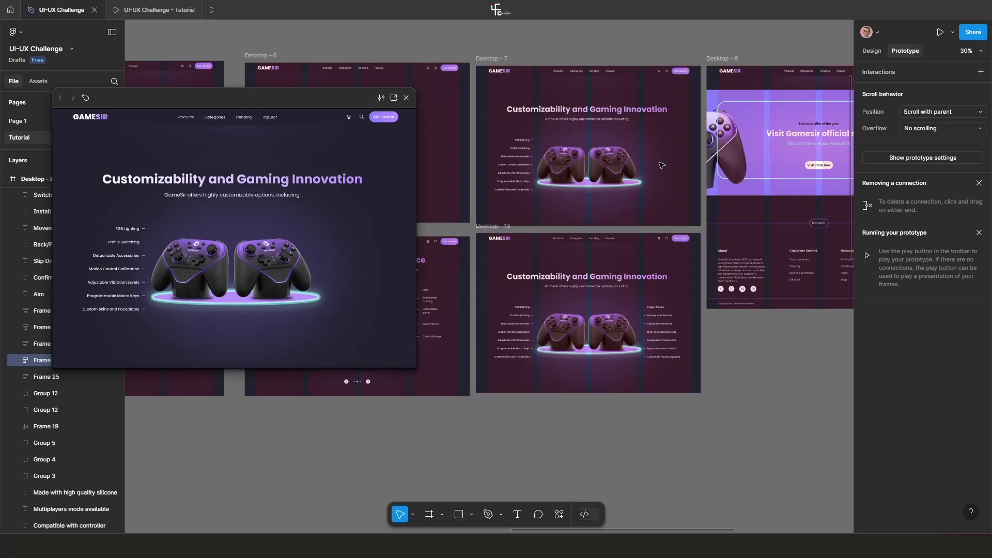
Move the feature list starting with RGB Lighting straight down until it is completely outside the visible area of Desktop - 7.
{"action": "left_click", "coordinate": [516, 162]}
{"action": "key", "text": "shift+Down"}
{"action": "key", "text": "shift+Down"}
{"action": "key", "text": "shift+Down"}
{"action": "key", "text": "shift+Down"}
{"action": "key", "text": "shift+Down"}
{"action": "key", "text": "shift+Down"}
{"action": "key", "text": "shift+Down"}
{"action": "key", "text": "shift+Down"}
{"action": "key", "text": "shift+Down"}
{"action": "key", "text": "shift+Down"}
{"action": "key", "text": "shift+Down"}
{"action": "key", "text": "shift+Down"}
{"action": "key", "text": "shift+Down"}
{"action": "key", "text": "shift+Down"}
{"action": "key", "text": "shift+Down"}
{"action": "key", "text": "shift+Down"}
{"action": "key", "text": "shift+Down"}
{"action": "key", "text": "shift+Down"}
{"action": "key", "text": "shift+Down"}
{"action": "key", "text": "shift+Down"}
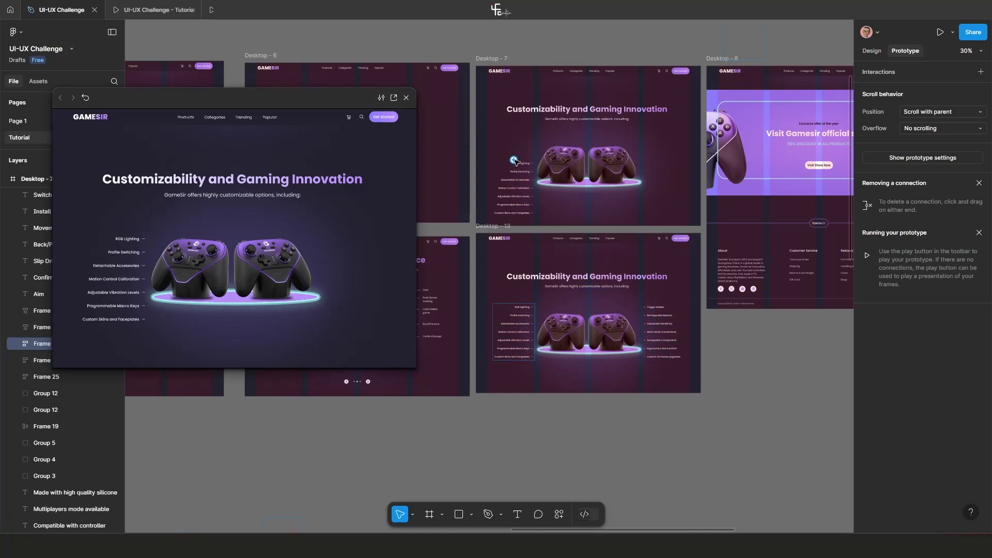
{"action": "key", "text": "shift+Down"}
{"action": "key", "text": "shift+Down"}
{"action": "key", "text": "shift+Down"}
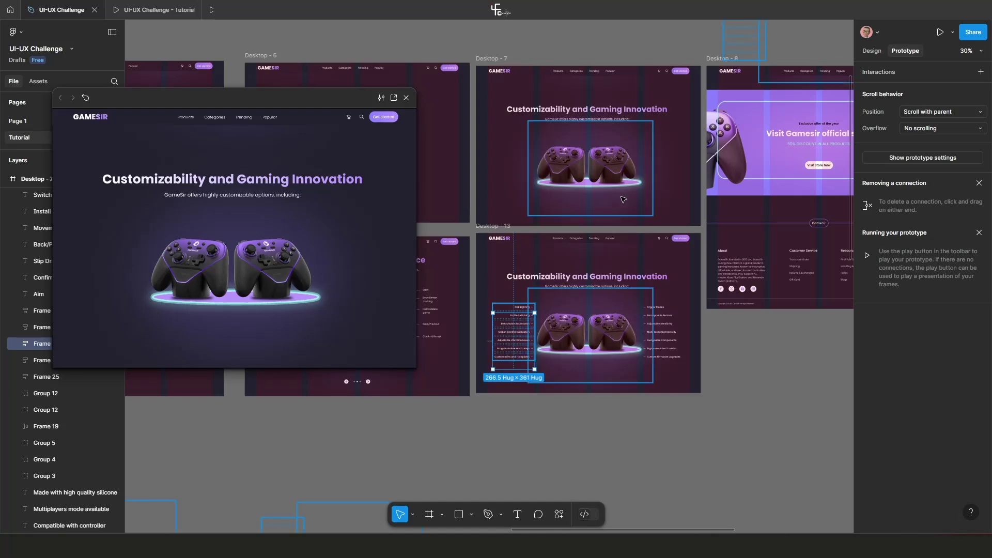
Move the image of the two controllers straight up until the controllers are completely outside Desktop - 7.
{"action": "left_click", "coordinate": [597, 179]}
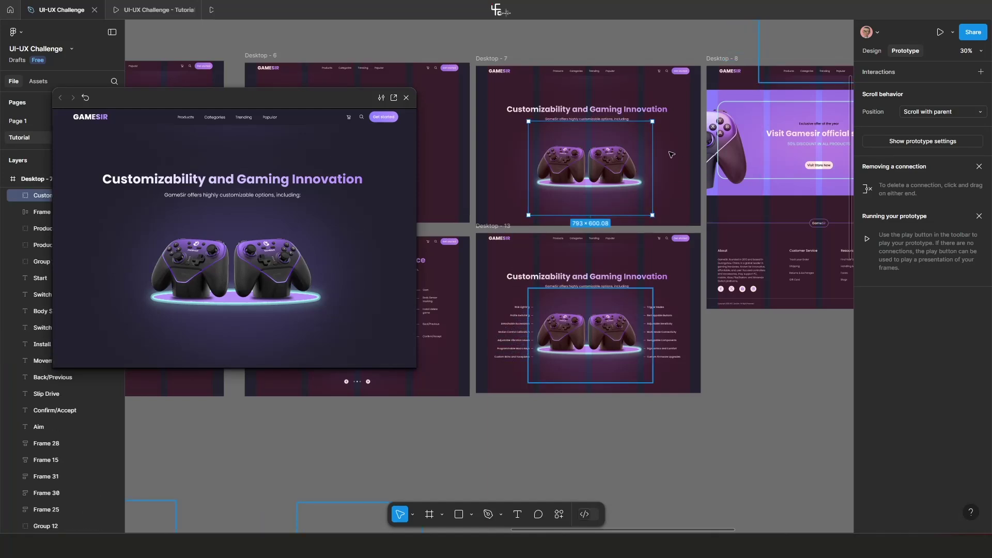
{"action": "scroll", "coordinate": [620, 190], "scroll_direction": "up", "scroll_amount": 2}
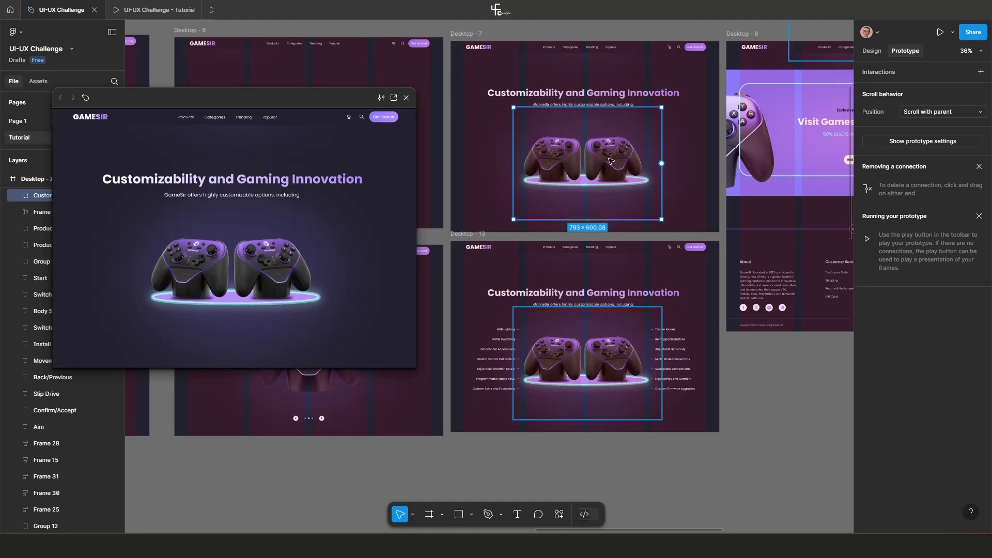
{"action": "scroll", "coordinate": [599, 180], "scroll_direction": "down", "scroll_amount": 3}
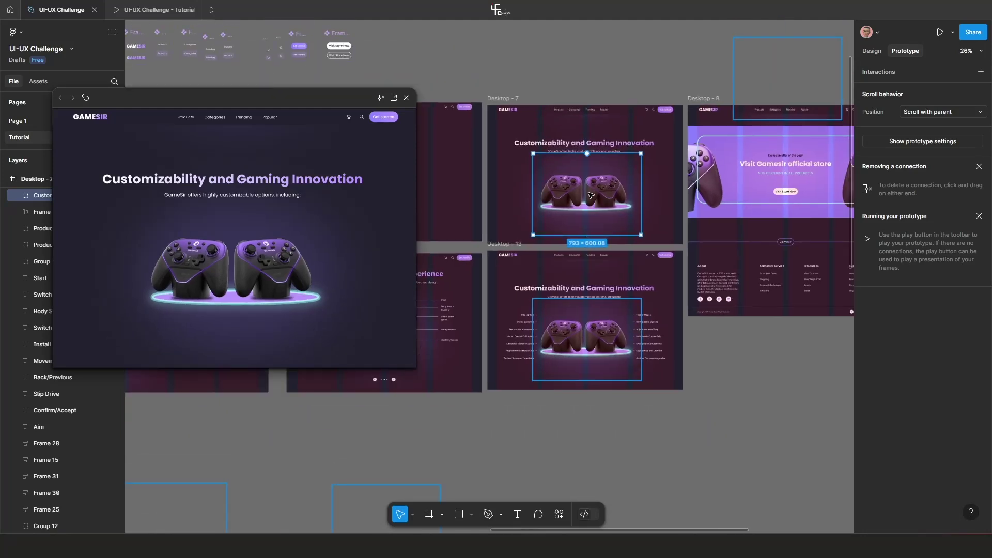
{"action": "mouse_move", "coordinate": [598, 192]}
{"action": "left_mouse_down"}
{"action": "mouse_move", "coordinate": [592, 156]}
{"action": "mouse_move", "coordinate": [589, 182]}
{"action": "left_mouse_up"}
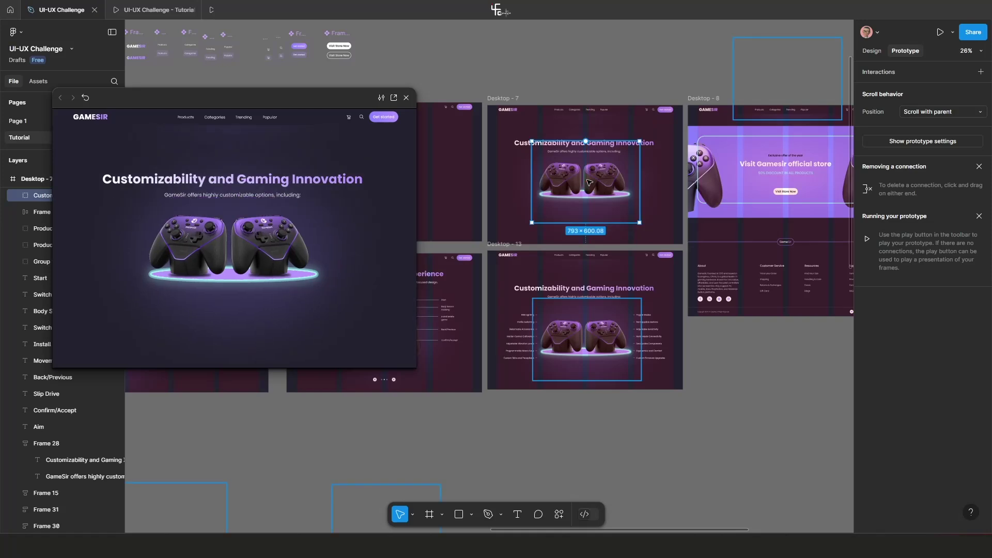
{"action": "key", "text": "shift+Up"}
{"action": "key", "text": "shift+Up"}
{"action": "key", "text": "shift+Up"}
{"action": "key", "text": "shift+Up"}
{"action": "key", "text": "shift+Up"}
{"action": "key", "text": "shift+Up"}
{"action": "key", "text": "shift+Up"}
{"action": "key", "text": "shift+Up"}
{"action": "key", "text": "shift+Up"}
{"action": "key", "text": "shift+Up"}
{"action": "key", "text": "shift+Up"}
{"action": "key", "text": "shift+Up"}
{"action": "key", "text": "shift+Up"}
{"action": "key", "text": "shift+Up"}
{"action": "key", "text": "shift+Up"}
{"action": "key", "text": "shift+Up"}
{"action": "key", "text": "shift+Up"}
{"action": "key", "text": "shift+Up"}
{"action": "key", "text": "shift+Up"}
{"action": "key", "text": "shift+Up"}
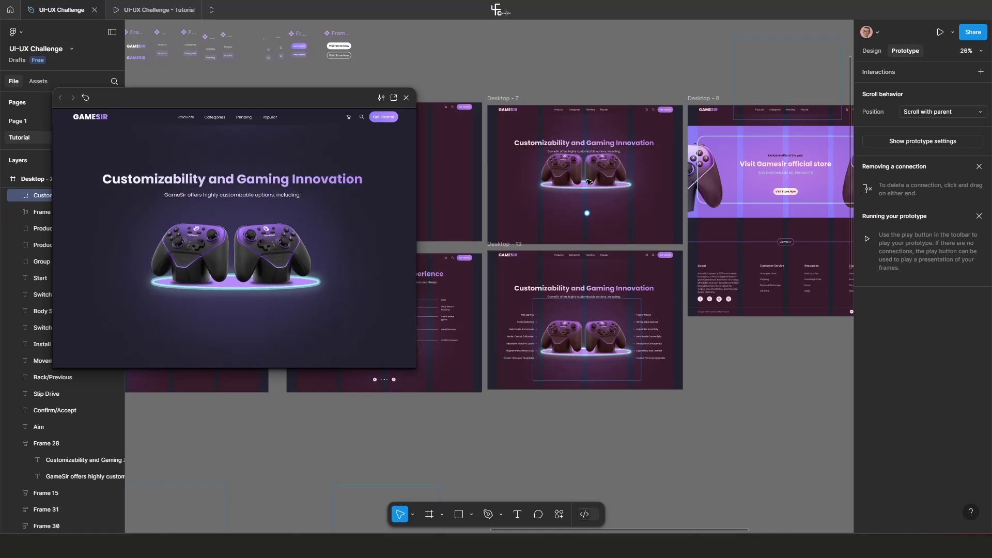
{"action": "key", "text": "shift+Up"}
{"action": "key", "text": "shift+Up"}
{"action": "key", "text": "shift+Up"}
{"action": "key", "text": "shift+Up"}
{"action": "key", "text": "shift+Up"}
{"action": "key", "text": "shift+Up"}
{"action": "key", "text": "shift+Up"}
{"action": "key", "text": "shift+Up"}
{"action": "key", "text": "shift+Up"}
{"action": "key", "text": "shift+Up"}
{"action": "key", "text": "shift+Up"}
{"action": "key", "text": "shift+Up"}
{"action": "key", "text": "shift+Up"}
{"action": "key", "text": "shift+Up"}
{"action": "key", "text": "shift+Up"}
{"action": "key", "text": "shift+Up"}
{"action": "key", "text": "shift+Up"}
{"action": "key", "text": "shift+Up"}
{"action": "key", "text": "shift+Up"}
{"action": "key", "text": "shift+Up"}
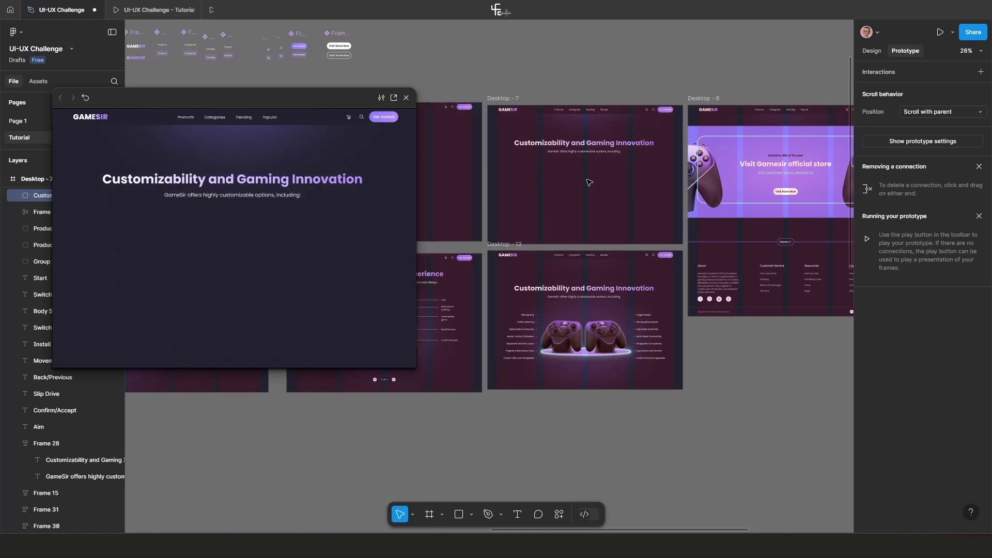
Try to narrow the Customizability and Gaming Innovation heading frame in Desktop - 7 by resizing it from its right edge.
{"action": "left_click", "coordinate": [585, 148]}
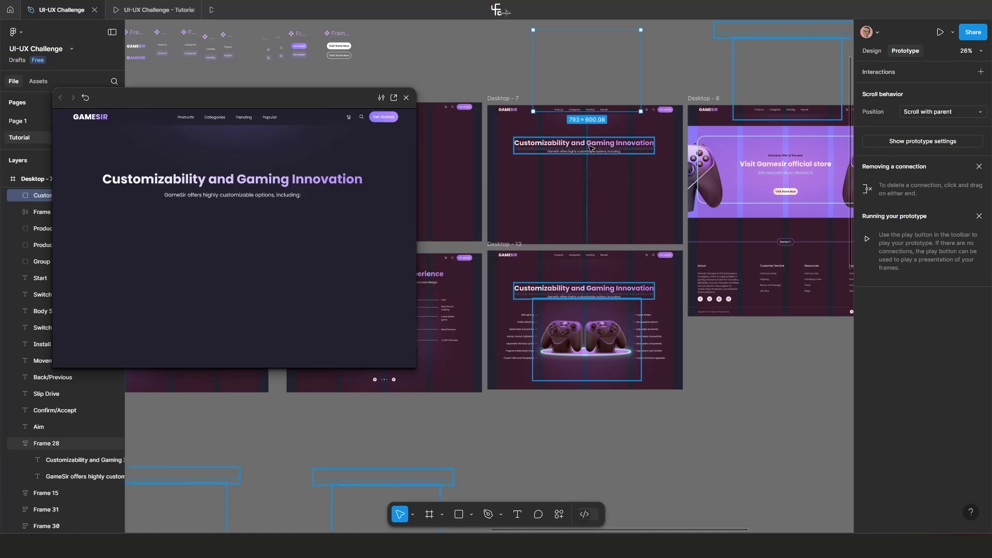
{"action": "scroll", "coordinate": [585, 153], "scroll_direction": "up", "scroll_amount": 5}
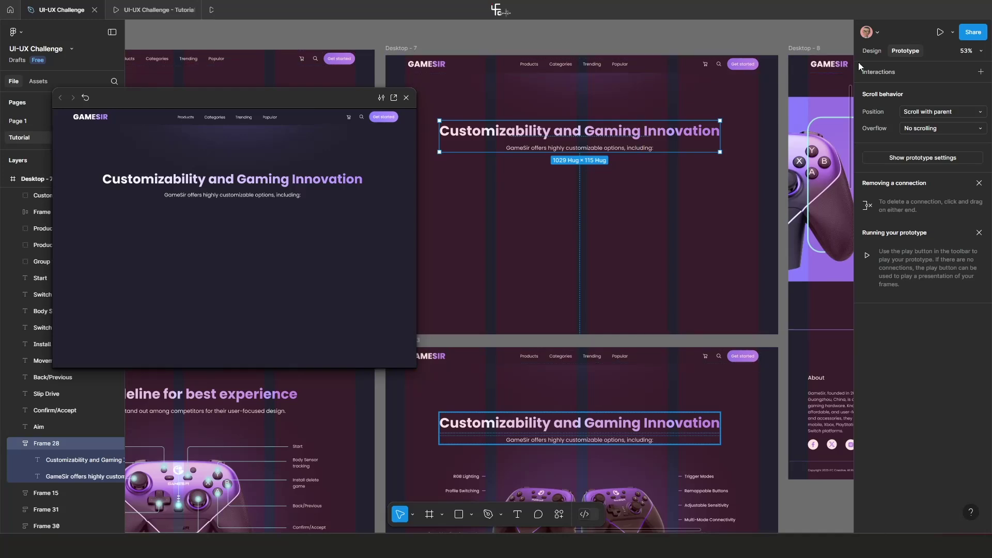
{"action": "left_click", "coordinate": [872, 51]}
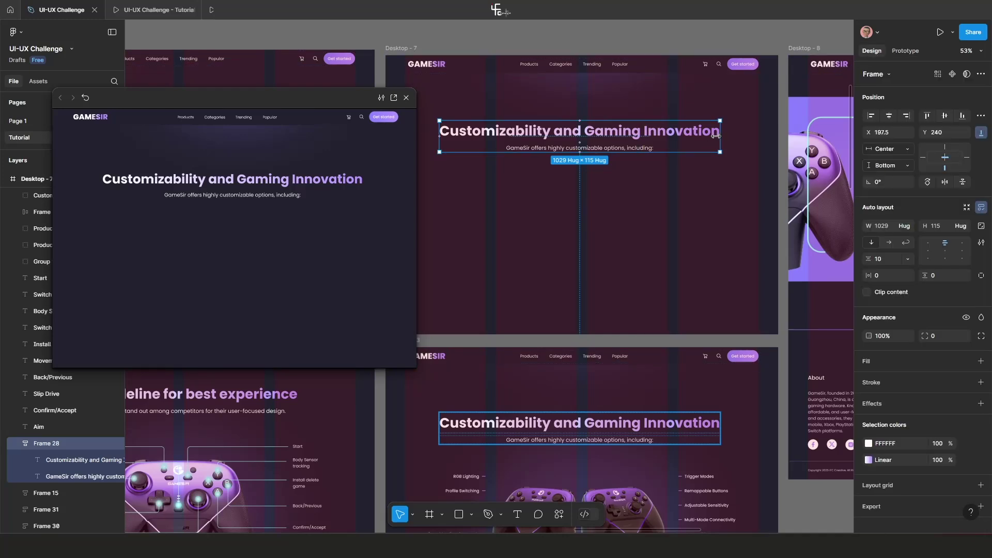
{"action": "left_click_drag", "start_coordinate": [716, 135], "coordinate": [583, 141]}
{"action": "key", "text": "ctrl+z"}
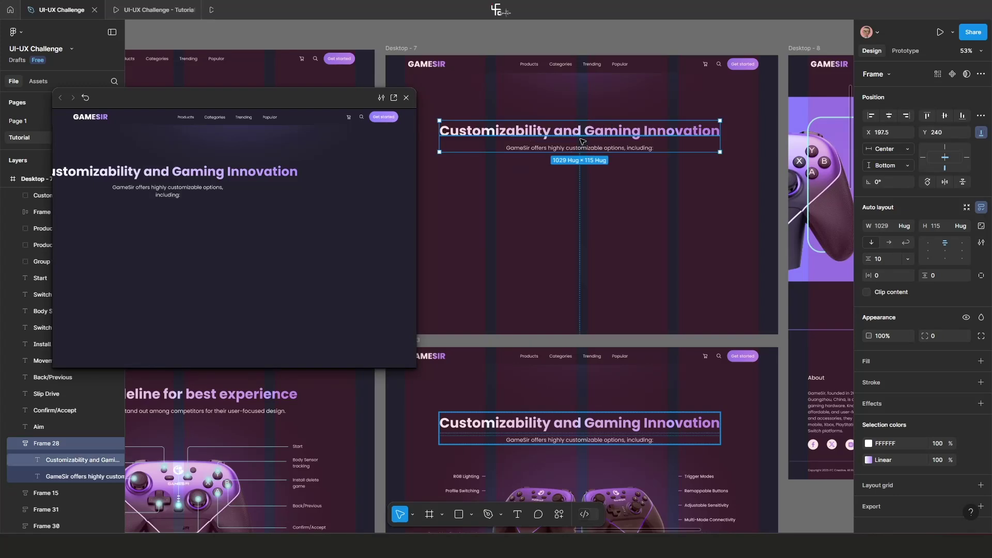
{"action": "left_click_drag", "start_coordinate": [719, 134], "coordinate": [666, 137]}
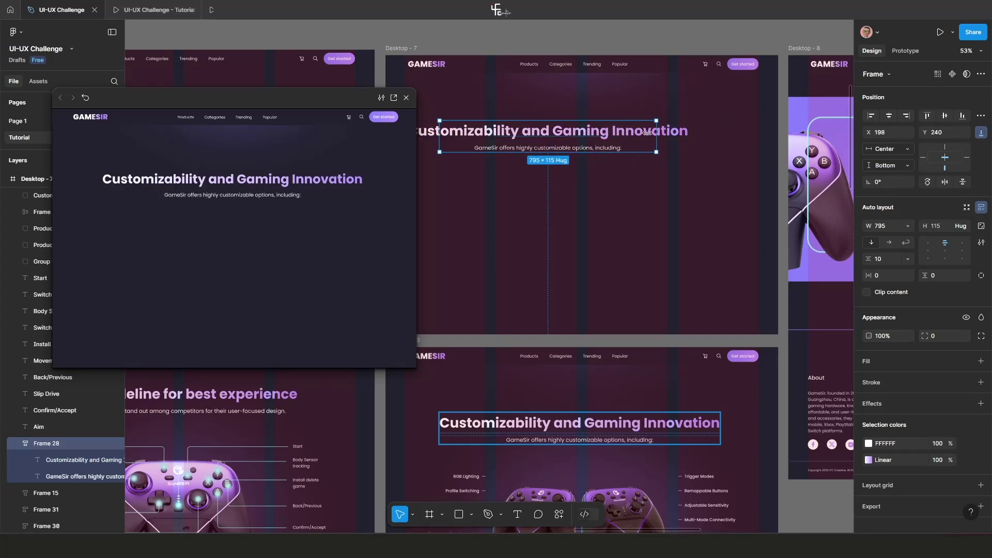
{"action": "key", "text": "ctrl+z"}
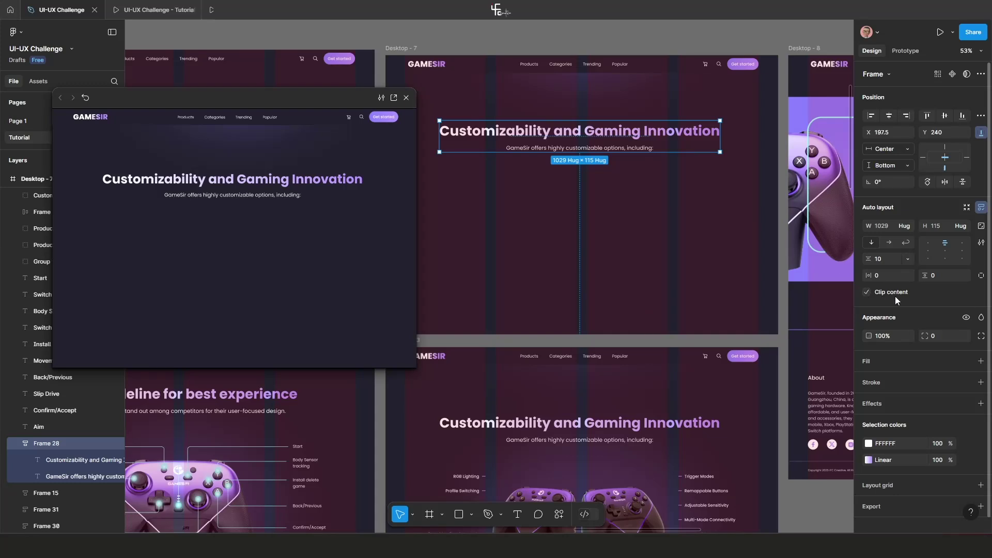
Enable content clipping on the heading frame in Desktop - 7 and collapse its width symmetrically about its centre to 1 px.
{"action": "left_click_drag", "start_coordinate": [721, 134], "coordinate": [441, 131]}
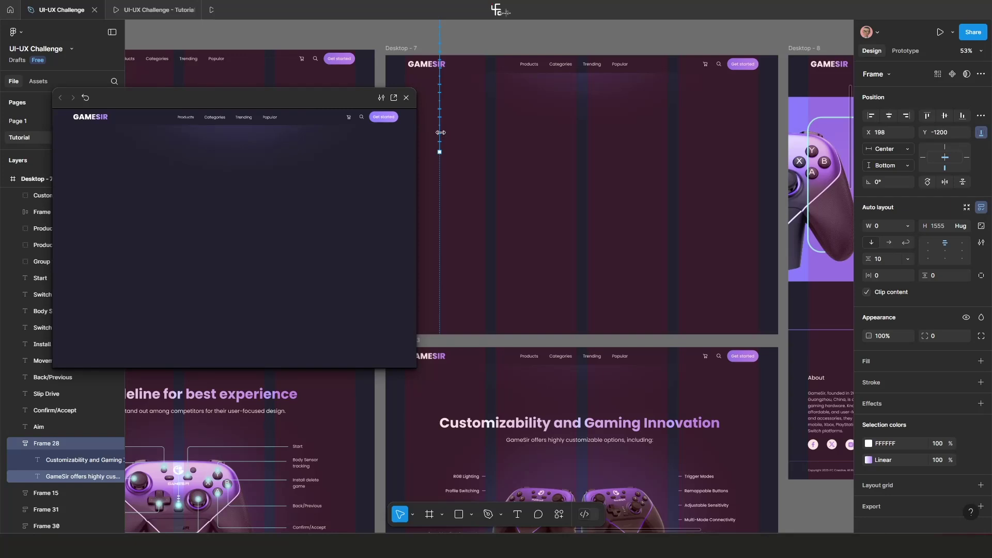
{"action": "double_click", "coordinate": [440, 133]}
{"action": "scroll", "coordinate": [751, 118], "scroll_direction": "down", "scroll_amount": 2}
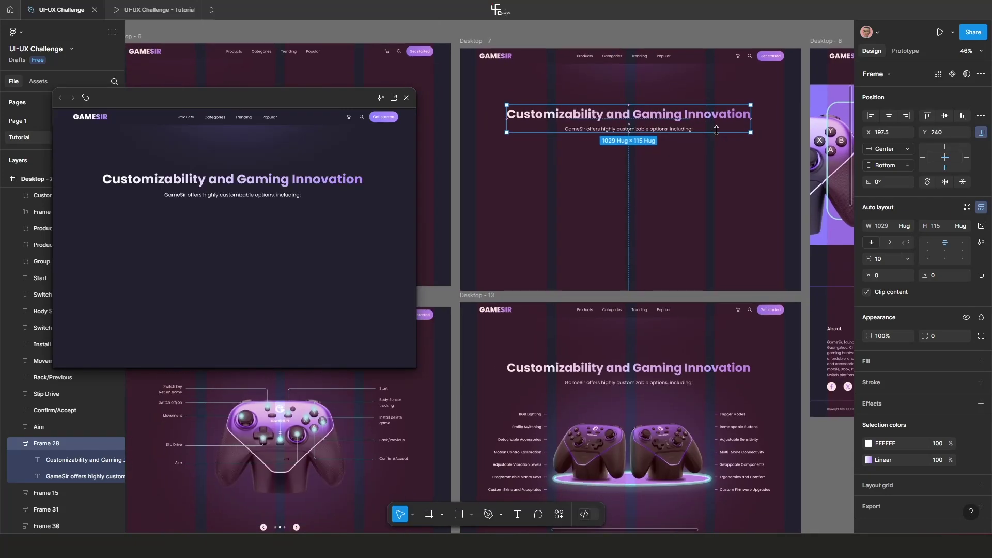
{"action": "left_click_drag", "start_coordinate": [748, 118], "coordinate": [628, 122]}
{"action": "scroll", "coordinate": [630, 121], "scroll_direction": "up", "scroll_amount": 10}
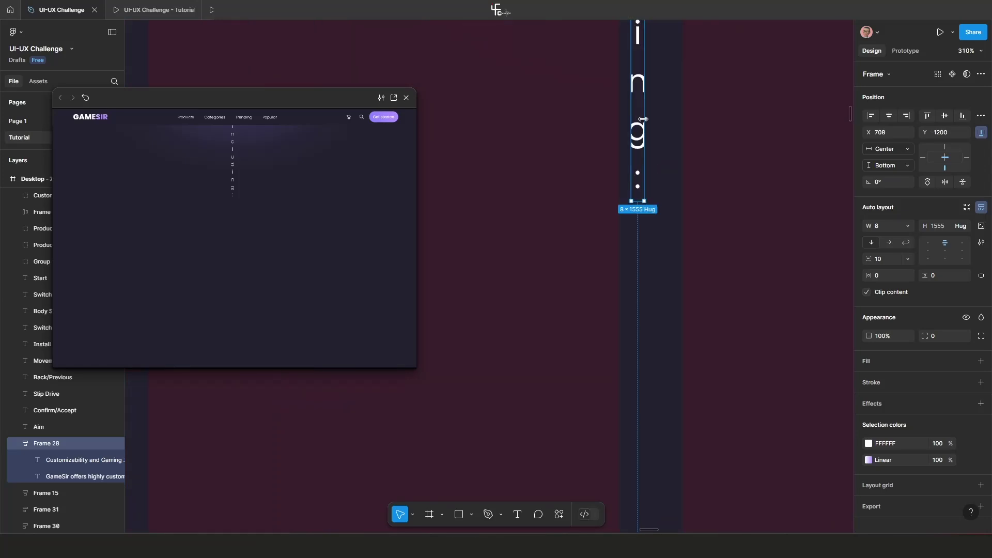
{"action": "left_click_drag", "start_coordinate": [641, 114], "coordinate": [636, 116]}
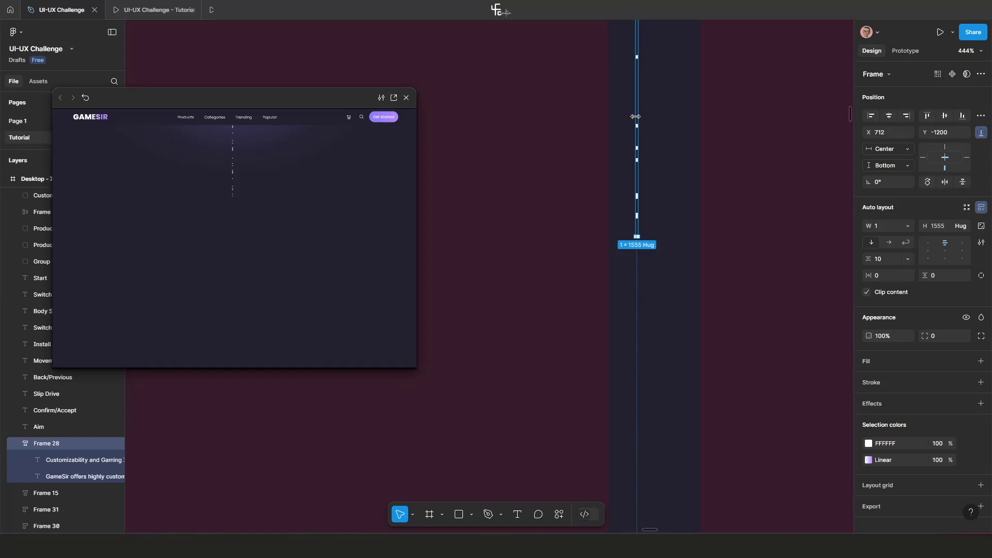
{"action": "scroll", "coordinate": [636, 117], "scroll_direction": "down", "scroll_amount": 15}
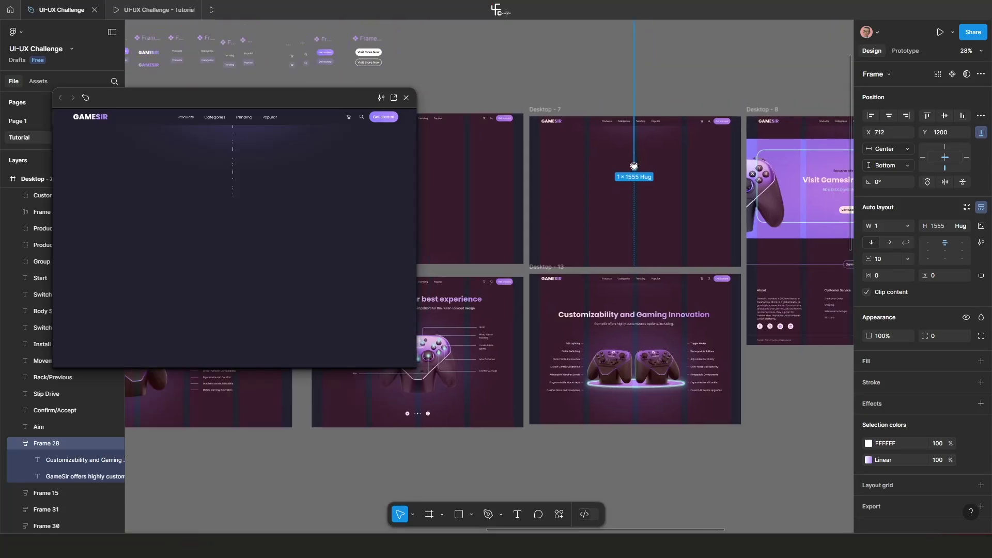
Set the opacity of the collapsed heading frame in Desktop - 7 to 0%.
{"action": "left_click", "coordinate": [660, 108]}
{"action": "scroll", "coordinate": [648, 134], "scroll_direction": "up", "scroll_amount": 6}
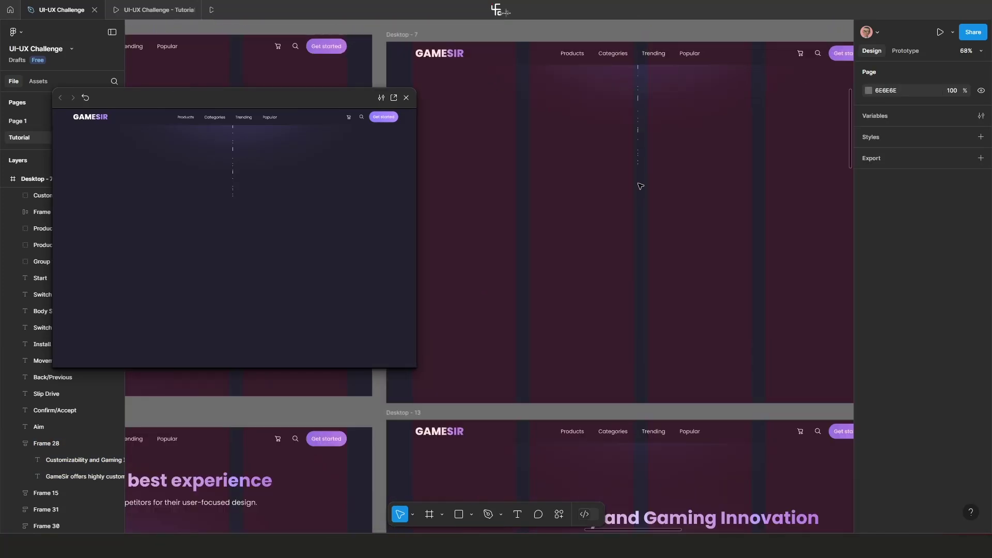
{"action": "left_click", "coordinate": [639, 147]}
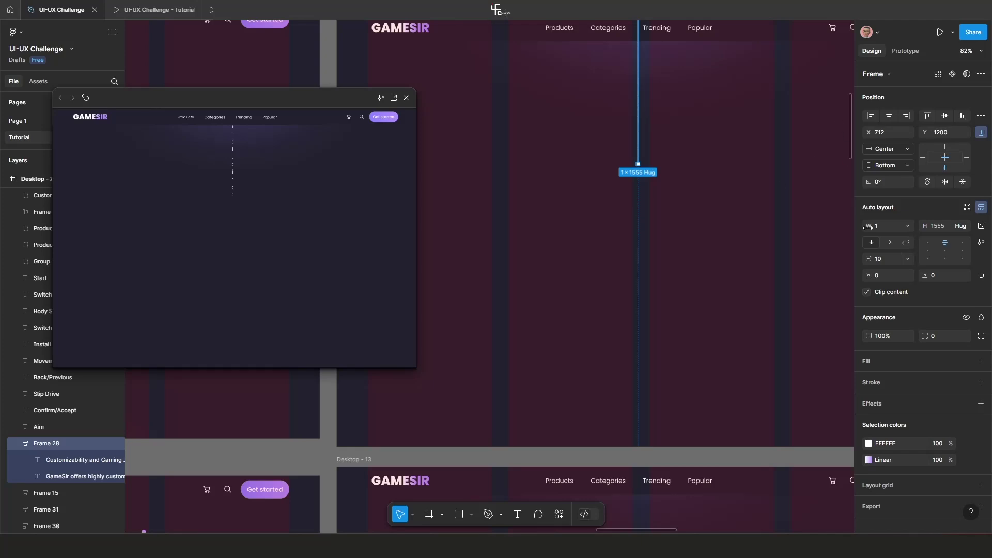
{"action": "left_click", "coordinate": [886, 336]}
{"action": "type", "text": "0"}
{"action": "key", "text": "Return"}
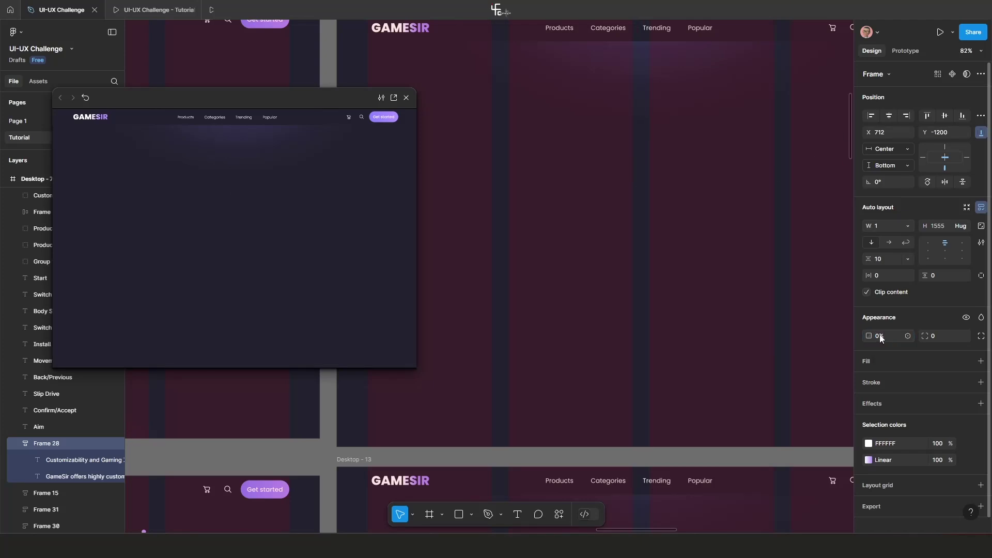
Connect Desktop - 7 to Desktop - 13 with a prototype interaction.
{"action": "scroll", "coordinate": [685, 248], "scroll_direction": "down", "scroll_amount": 10}
{"action": "scroll", "coordinate": [685, 248], "scroll_direction": "down", "scroll_amount": 3}
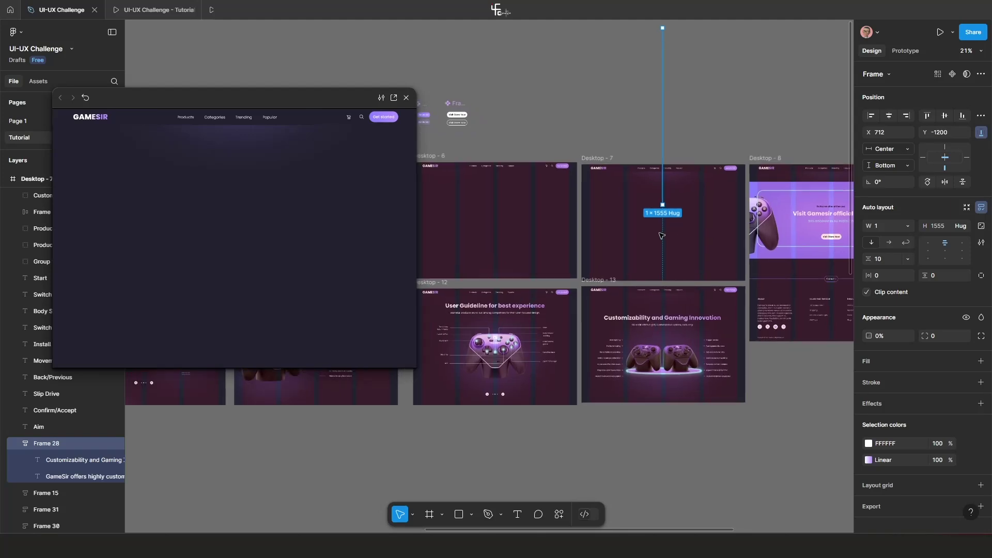
{"action": "scroll", "coordinate": [634, 219], "scroll_direction": "down", "scroll_amount": 2}
{"action": "left_click", "coordinate": [530, 119]}
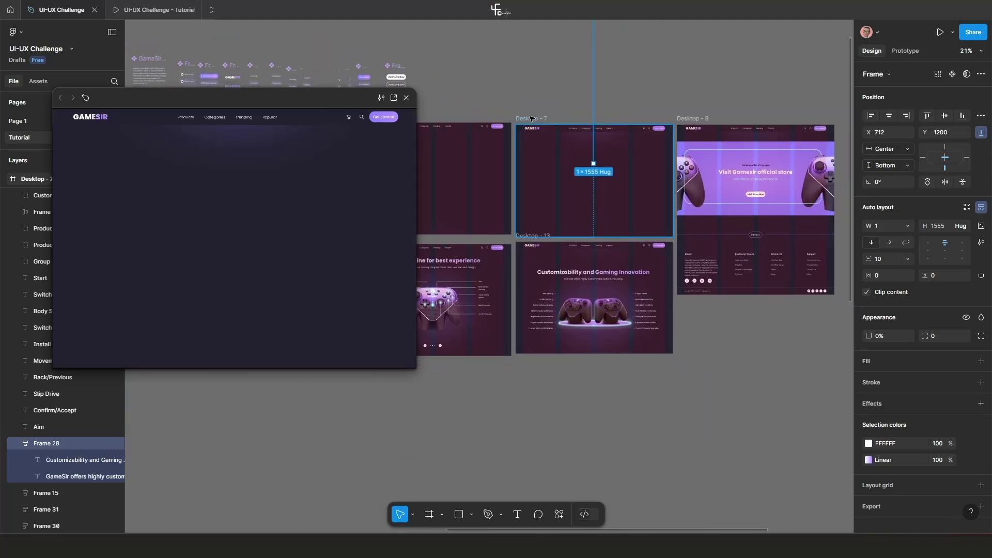
{"action": "scroll", "coordinate": [575, 190], "scroll_direction": "up", "scroll_amount": 3}
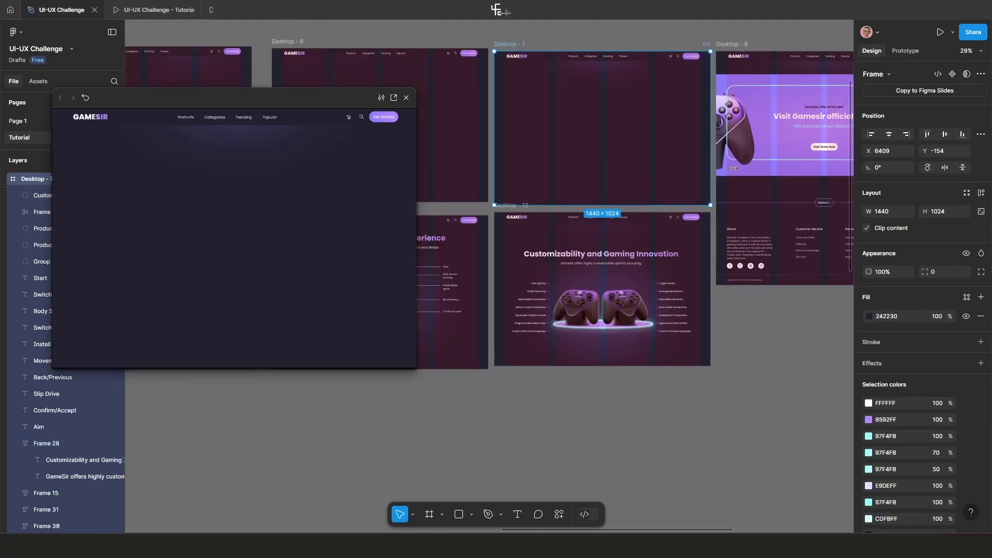
{"action": "left_click", "coordinate": [906, 50]}
{"action": "scroll", "coordinate": [598, 187], "scroll_direction": "up", "scroll_amount": 2}
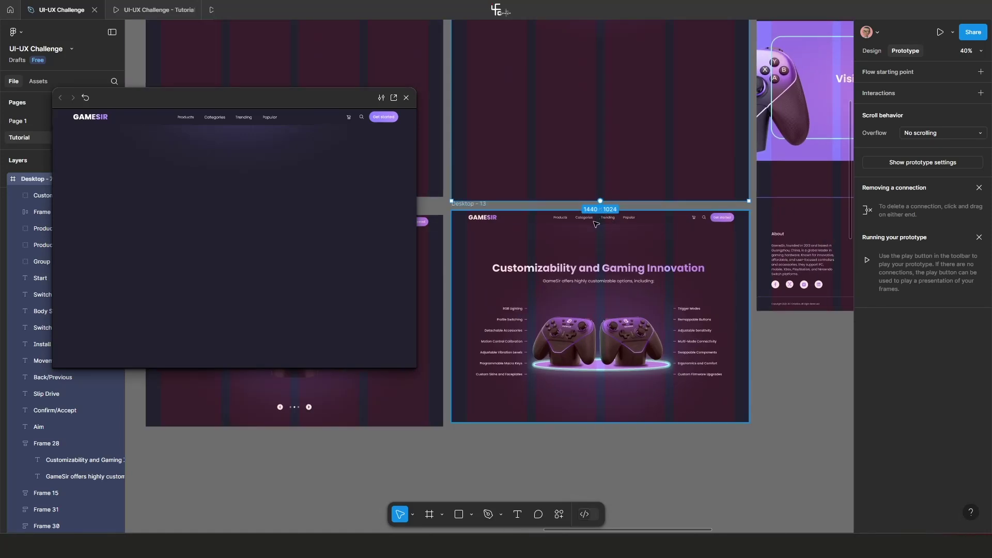
{"action": "left_click_drag", "start_coordinate": [596, 223], "coordinate": [595, 243]}
{"action": "scroll", "coordinate": [555, 302], "scroll_direction": "up", "scroll_amount": 3}
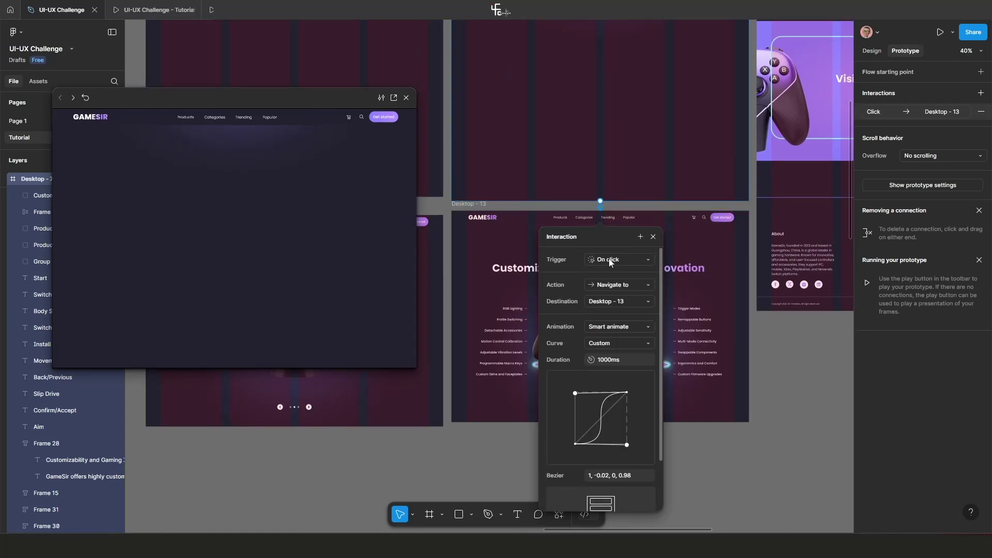
Set the interaction from Desktop - 7 to Desktop - 13 to trigger after a delay of 50 ms.
{"action": "left_click", "coordinate": [610, 260]}
{"action": "left_click", "coordinate": [607, 391]}
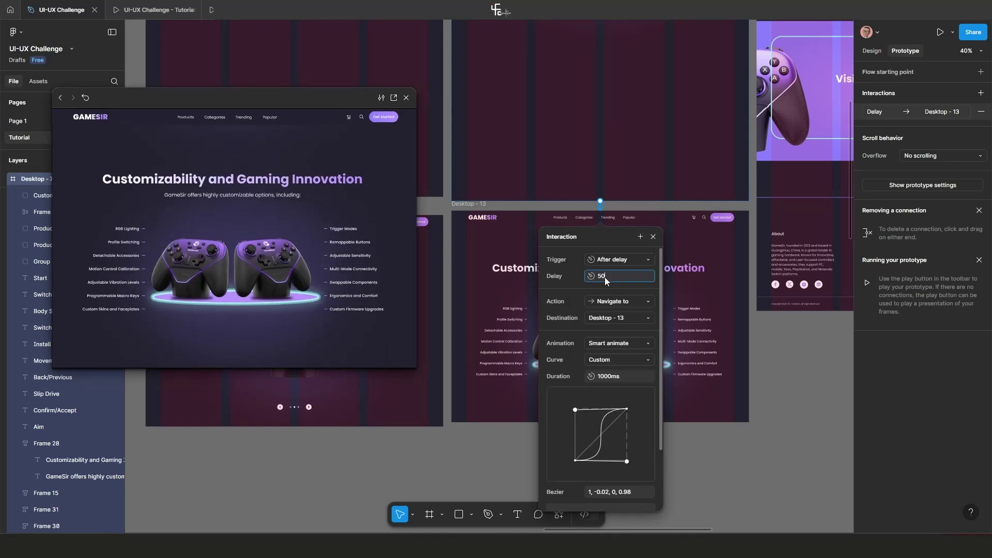
{"action": "type", "text": "50"}
{"action": "key", "text": "Return"}
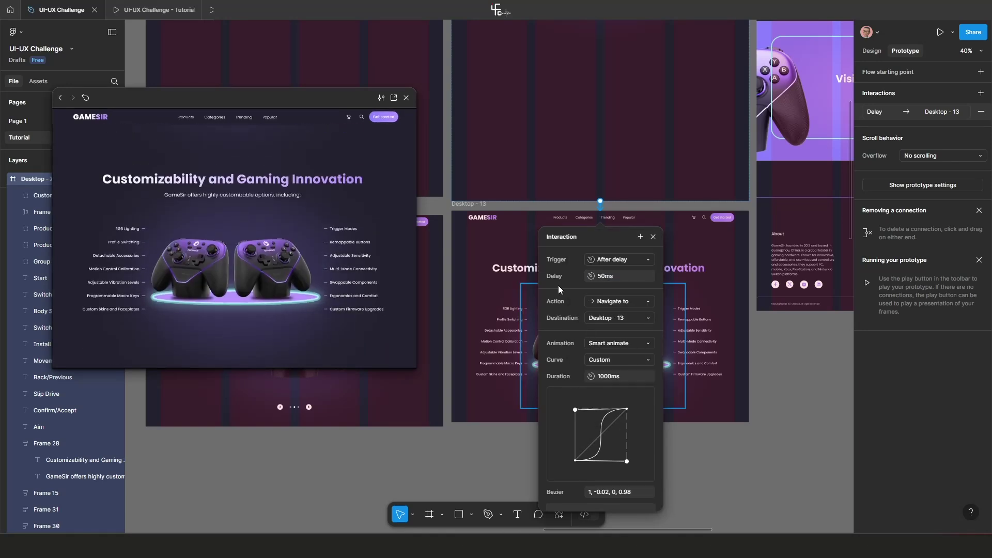
Connect Desktop - 13 to Desktop - 6 with a prototype interaction triggered by the Down arrow key.
{"action": "scroll", "coordinate": [517, 246], "scroll_direction": "up", "scroll_amount": 4}
{"action": "scroll", "coordinate": [517, 246], "scroll_direction": "left", "scroll_amount": 5}
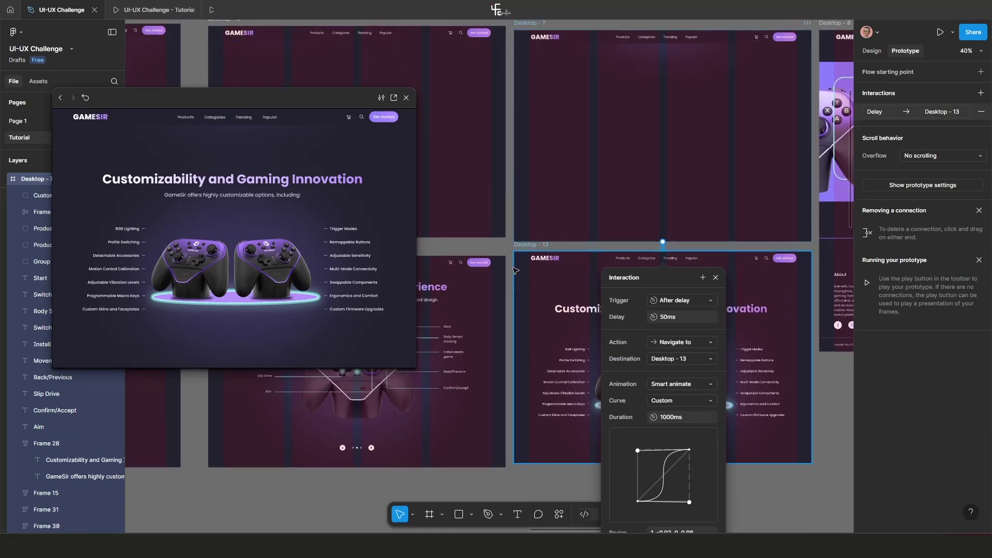
{"action": "left_click", "coordinate": [516, 271]}
{"action": "left_click_drag", "start_coordinate": [671, 251], "coordinate": [496, 176]}
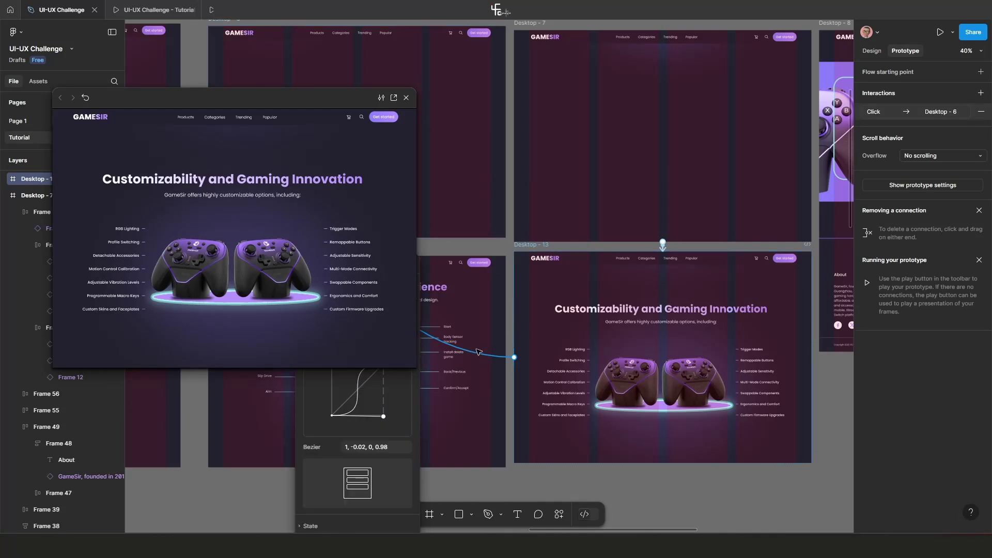
{"action": "scroll", "coordinate": [478, 352], "scroll_direction": "left", "scroll_amount": 5}
{"action": "scroll", "coordinate": [519, 280], "scroll_direction": "up", "scroll_amount": 2}
{"action": "left_click", "coordinate": [551, 271]}
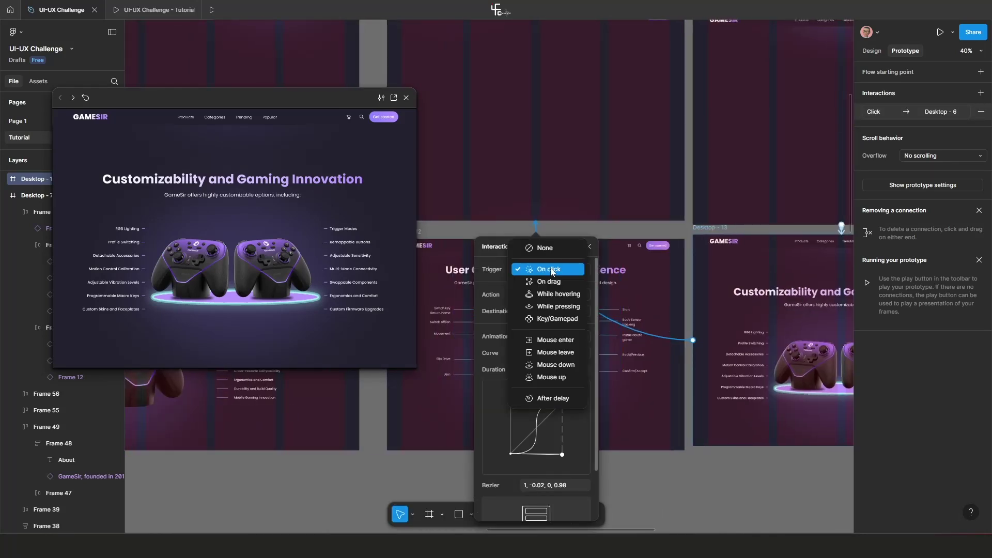
{"action": "left_click", "coordinate": [552, 320]}
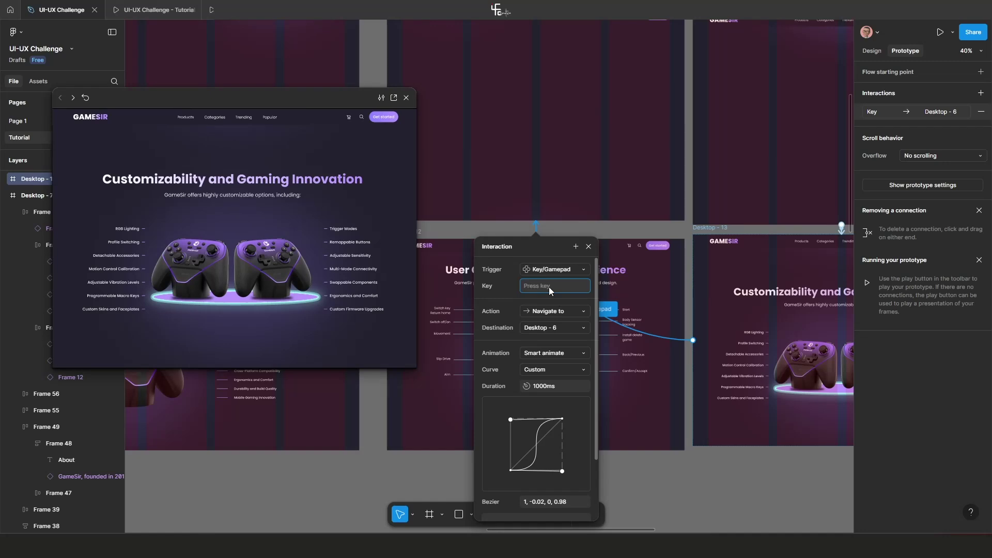
{"action": "key", "text": "Down"}
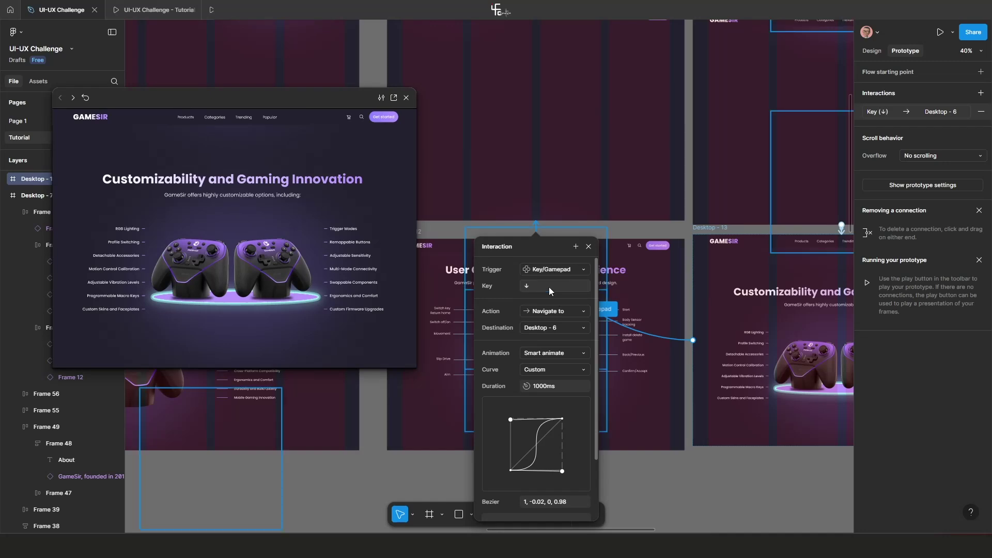
{"action": "left_click", "coordinate": [590, 247]}
Connect Desktop - 12 to Desktop - 7 with a prototype interaction triggered by the Up arrow key.
{"action": "scroll", "coordinate": [646, 318], "scroll_direction": "down", "scroll_amount": 3}
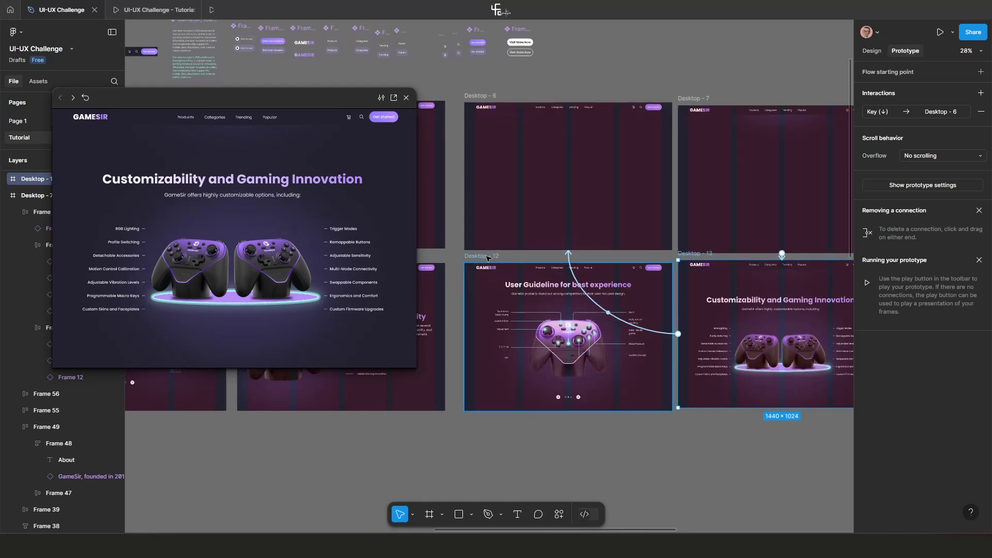
{"action": "left_click", "coordinate": [614, 305]}
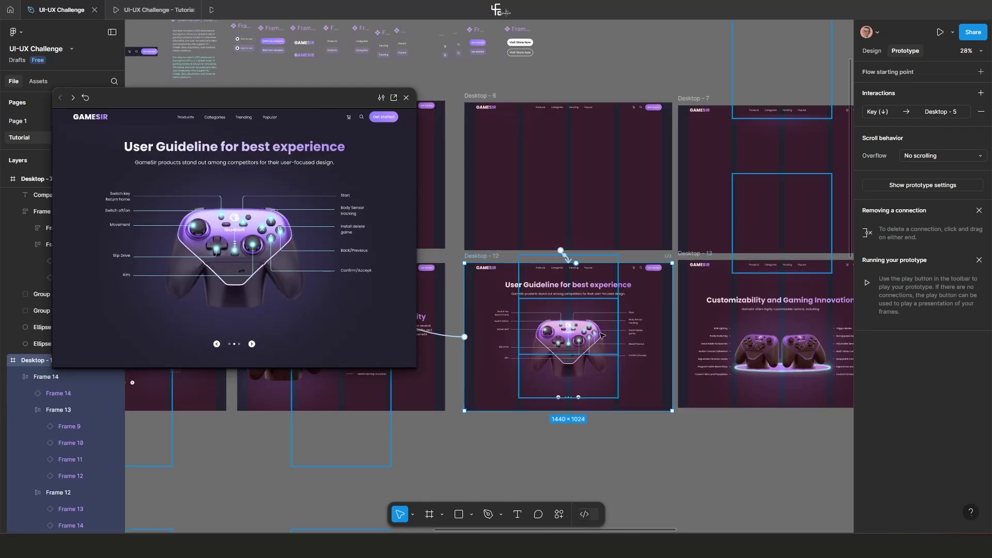
{"action": "left_click_drag", "start_coordinate": [673, 338], "coordinate": [699, 237]}
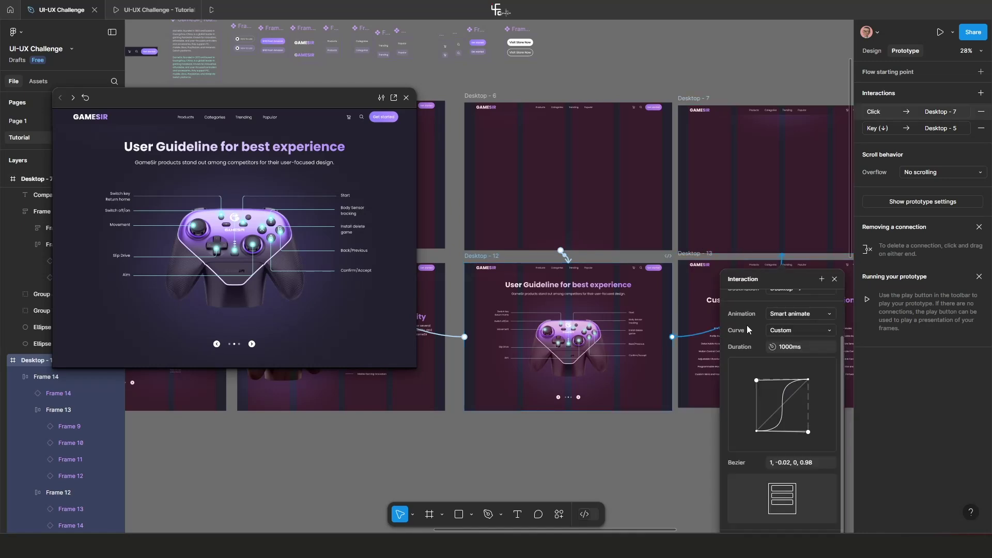
{"action": "left_click", "coordinate": [804, 302]}
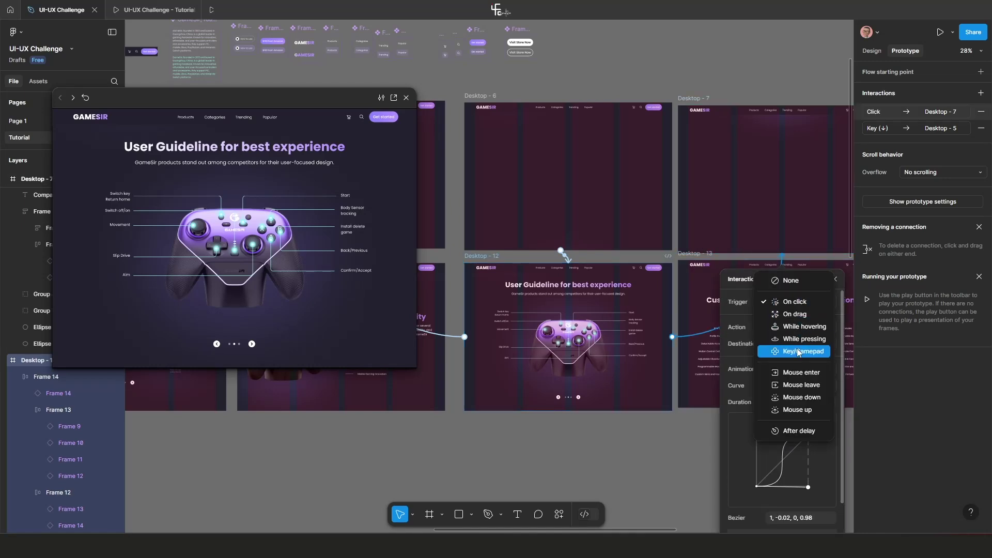
{"action": "left_click", "coordinate": [792, 350]}
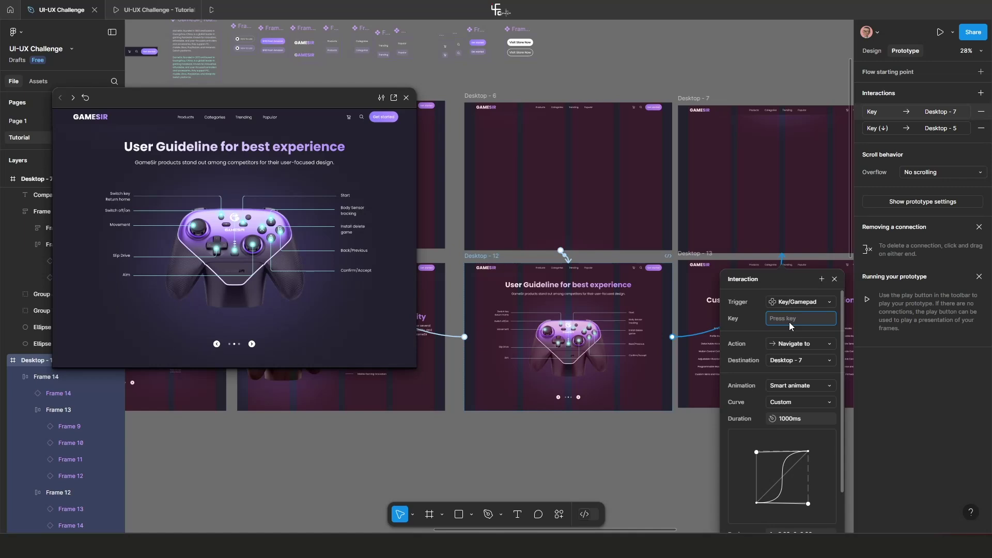
{"action": "key", "text": "Up"}
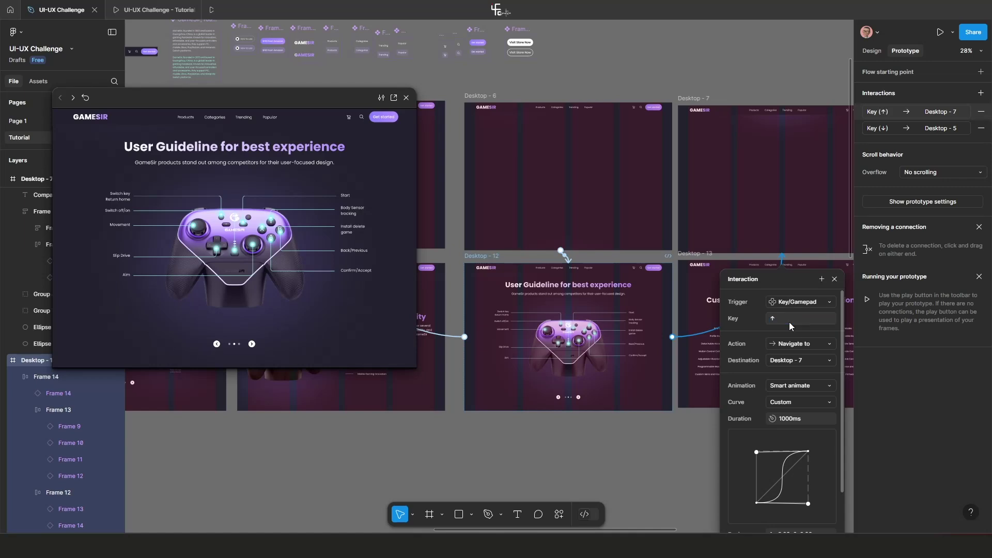
{"action": "left_click", "coordinate": [694, 440]}
Preview the Desktop - 7 entrance animation in the inline prototype and restart it to check the motion.
{"action": "scroll", "coordinate": [660, 416], "scroll_direction": "down", "scroll_amount": 2}
{"action": "scroll", "coordinate": [660, 416], "scroll_direction": "right", "scroll_amount": 3}
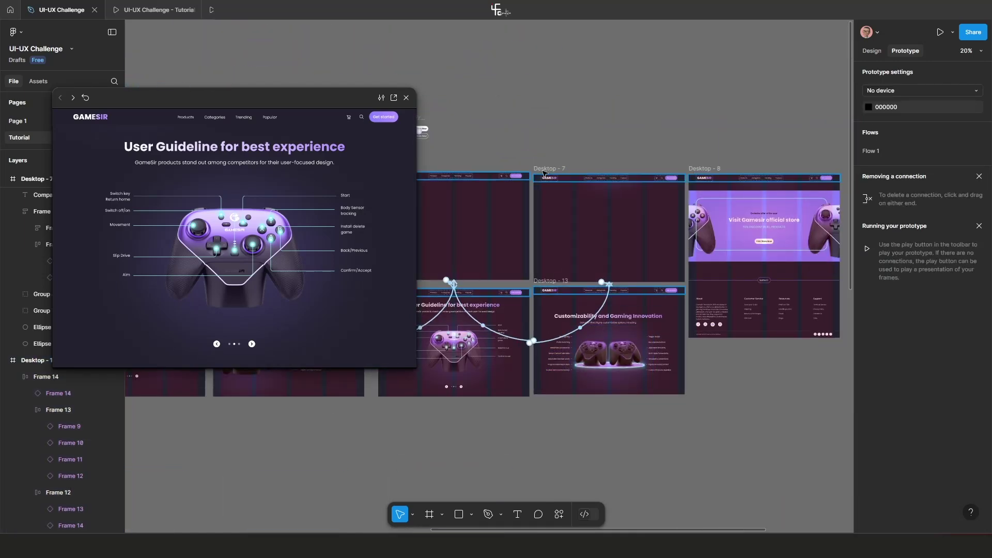
{"action": "left_click", "coordinate": [544, 171]}
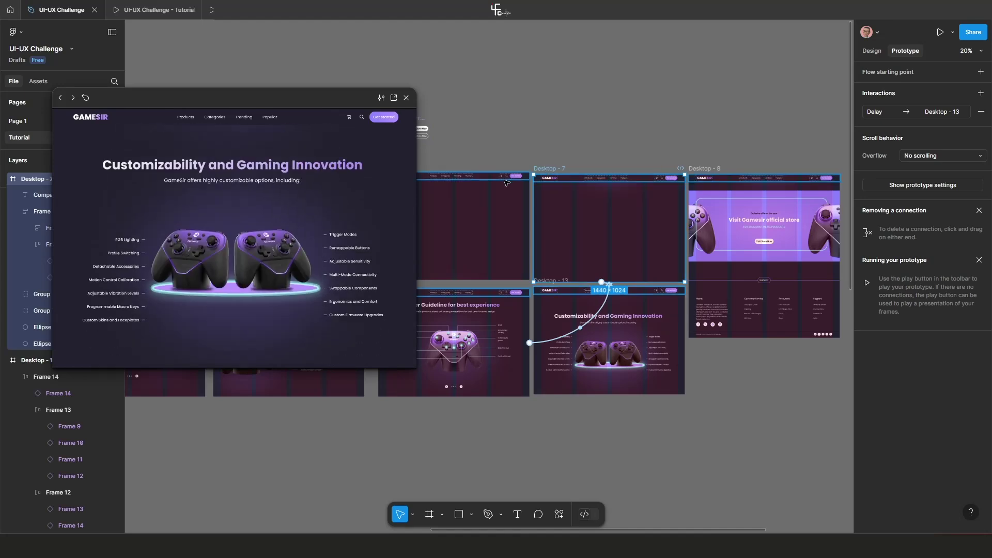
{"action": "left_click", "coordinate": [86, 99]}
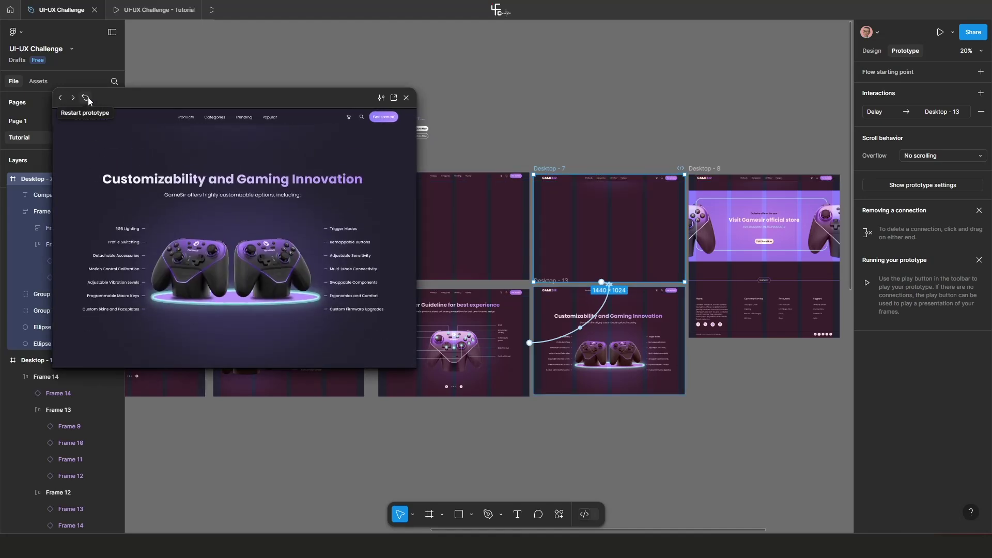
{"action": "left_click", "coordinate": [87, 99]}
{"action": "left_click", "coordinate": [87, 99]}
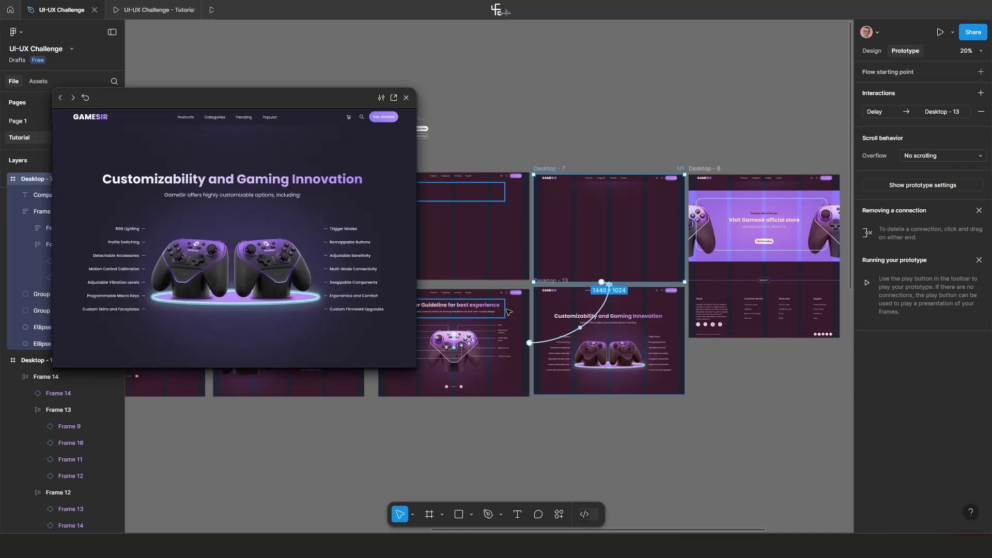
Show Desktop - 8 in the prototype preview and examine the layout of its store banner and footer.
{"action": "scroll", "coordinate": [694, 357], "scroll_direction": "up", "scroll_amount": 2}
{"action": "left_click_drag", "start_coordinate": [693, 357], "coordinate": [513, 405]}
{"action": "scroll", "coordinate": [602, 356], "scroll_direction": "up", "scroll_amount": 1}
{"action": "scroll", "coordinate": [542, 380], "scroll_direction": "down", "scroll_amount": 1}
{"action": "scroll", "coordinate": [545, 370], "scroll_direction": "down", "scroll_amount": 2}
{"action": "scroll", "coordinate": [545, 370], "scroll_direction": "left", "scroll_amount": 2}
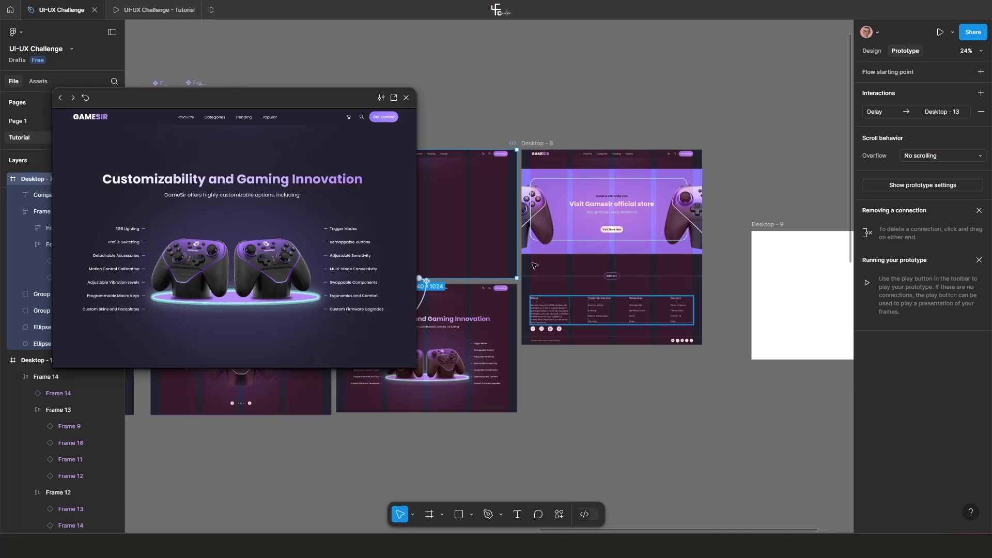
{"action": "left_click", "coordinate": [534, 144]}
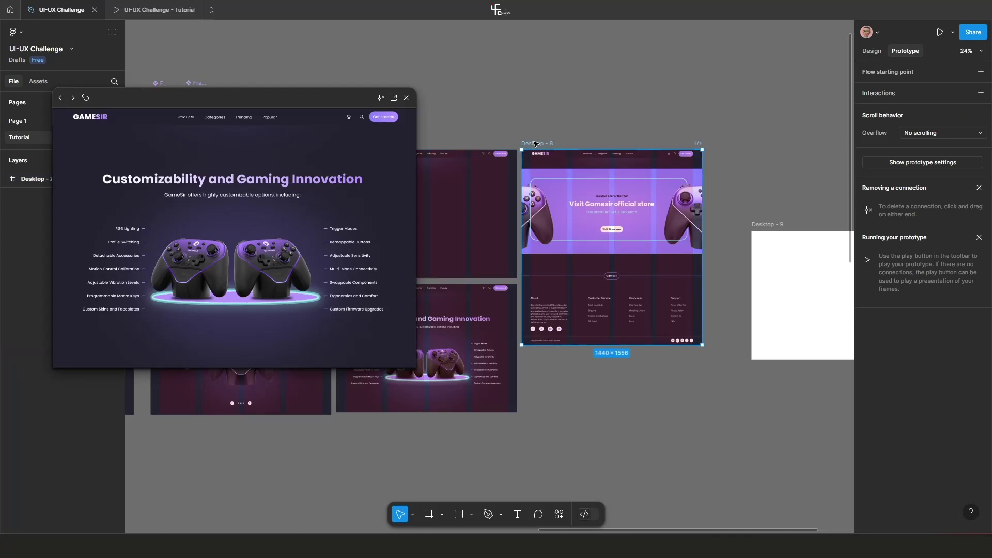
{"action": "scroll", "coordinate": [603, 297], "scroll_direction": "up", "scroll_amount": 1}
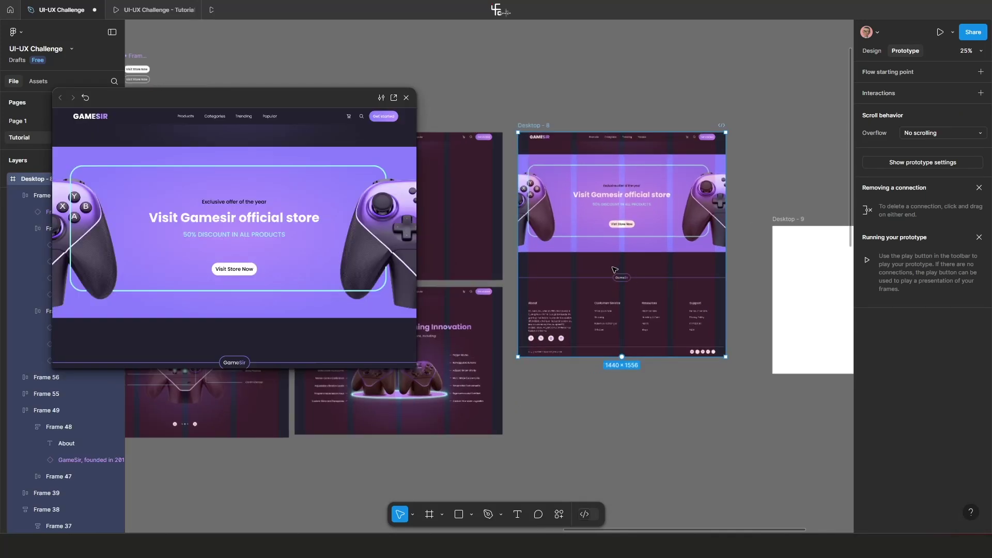
{"action": "scroll", "coordinate": [602, 297], "scroll_direction": "up", "scroll_amount": 1}
{"action": "scroll", "coordinate": [602, 296], "scroll_direction": "down", "scroll_amount": 1}
{"action": "scroll", "coordinate": [600, 331], "scroll_direction": "down", "scroll_amount": 3}
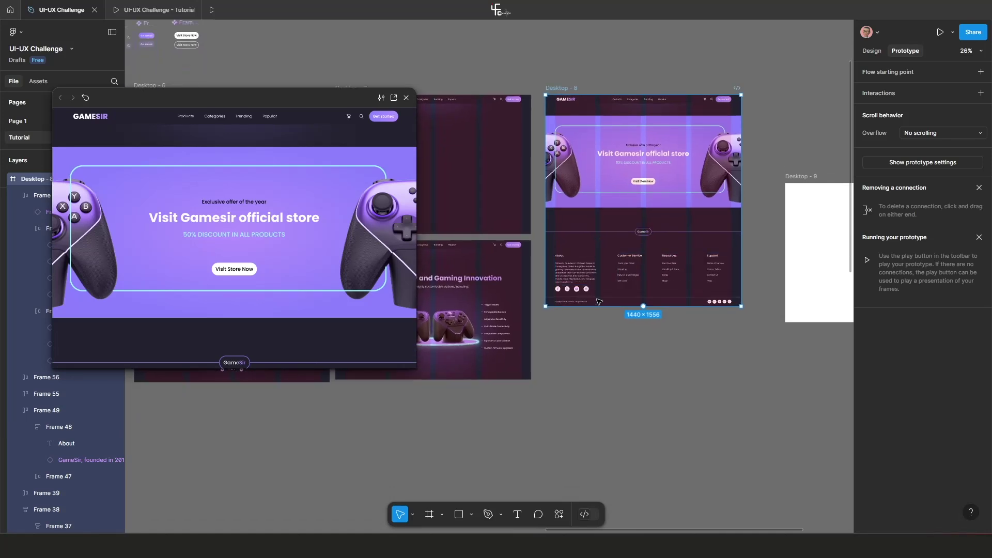
{"action": "scroll", "coordinate": [600, 333], "scroll_direction": "up", "scroll_amount": 3}
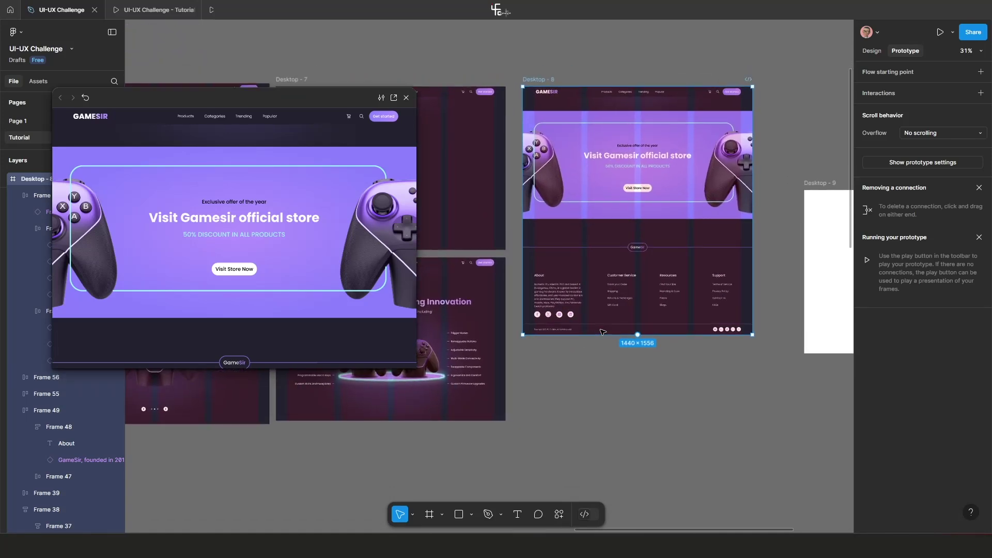
{"action": "scroll", "coordinate": [603, 331], "scroll_direction": "up", "scroll_amount": 1}
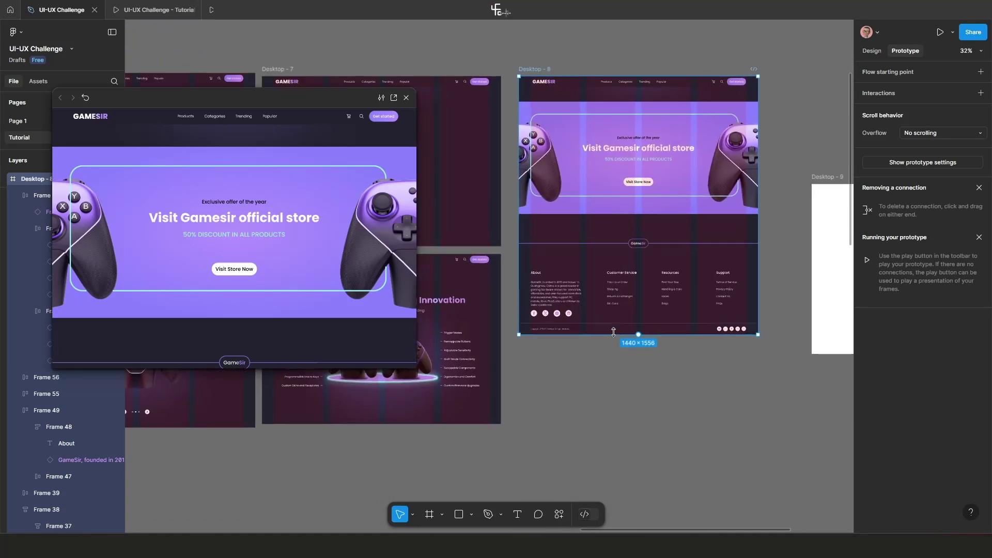
Move all the footer elements, from the GameSir divider to the copyright bar, straight down until they are completely outside Desktop - 8.
{"action": "left_click", "coordinate": [614, 249]}
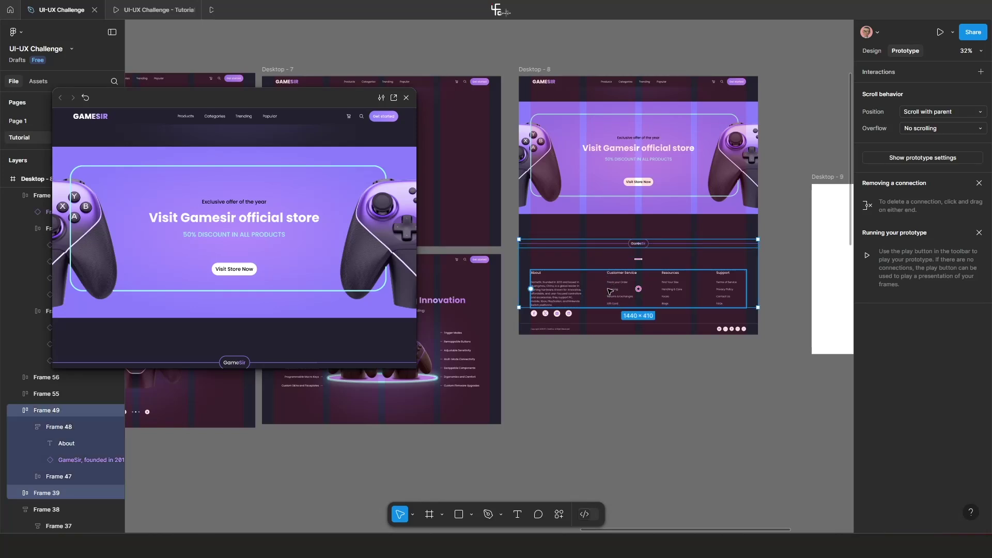
{"action": "left_click", "coordinate": [609, 330], "text": "shift"}
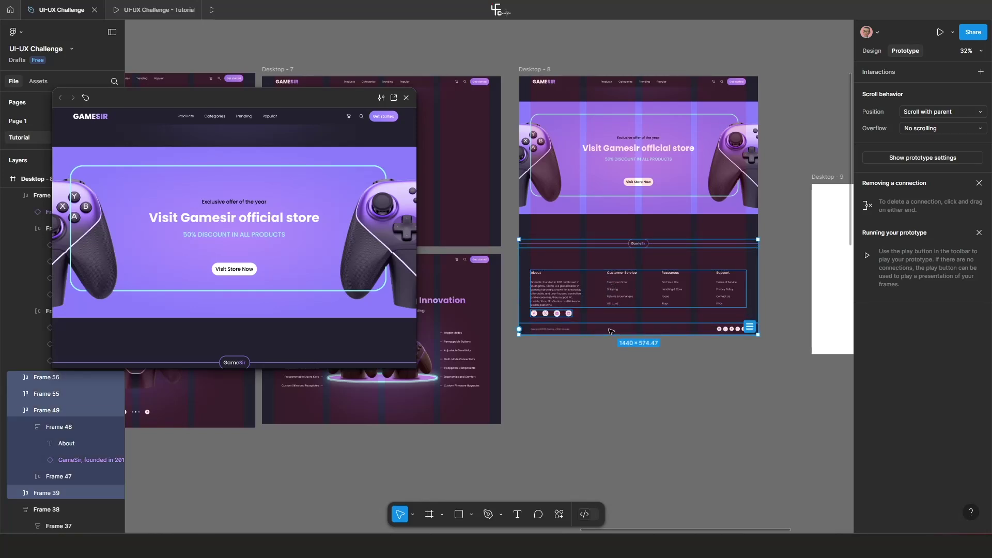
{"action": "key", "text": "shift+Down"}
{"action": "key", "text": "shift+Down"}
{"action": "key", "text": "shift+Down"}
{"action": "key", "text": "shift+Down"}
{"action": "key", "text": "shift+Down"}
{"action": "key", "text": "shift+Down"}
{"action": "key", "text": "shift+Down"}
{"action": "key", "text": "shift+Down"}
{"action": "key", "text": "shift+Down"}
{"action": "key", "text": "shift+Down"}
{"action": "key", "text": "shift+Down"}
{"action": "key", "text": "shift+Down"}
{"action": "key", "text": "shift+Down"}
{"action": "key", "text": "shift+Down"}
{"action": "key", "text": "shift+Down"}
{"action": "key", "text": "shift+Down"}
{"action": "key", "text": "shift+Down"}
{"action": "key", "text": "shift+Down"}
{"action": "key", "text": "shift+Down"}
{"action": "key", "text": "shift+Down"}
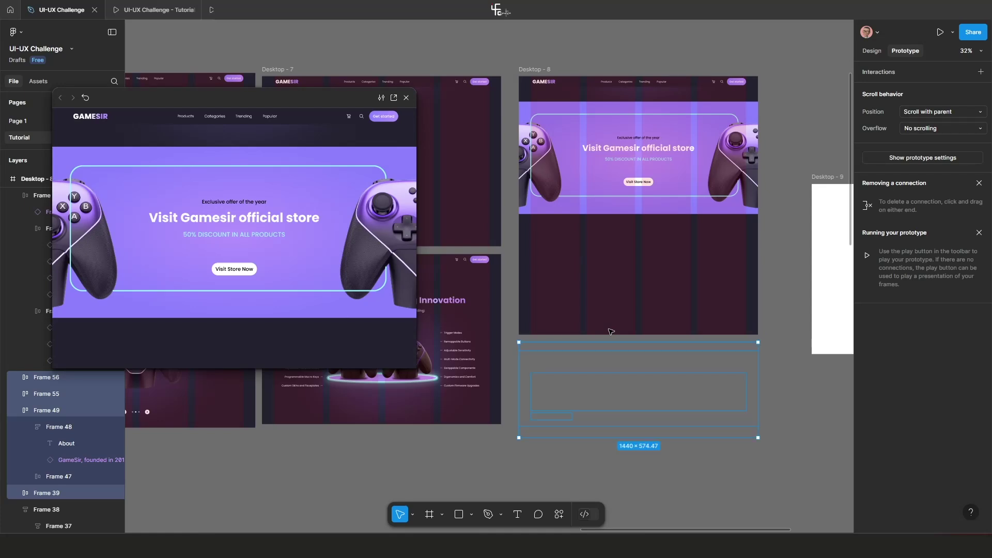
Move the controller image on the right side of the store banner straight right until it is outside Desktop - 8.
{"action": "scroll", "coordinate": [644, 303], "scroll_direction": "down", "scroll_amount": 2}
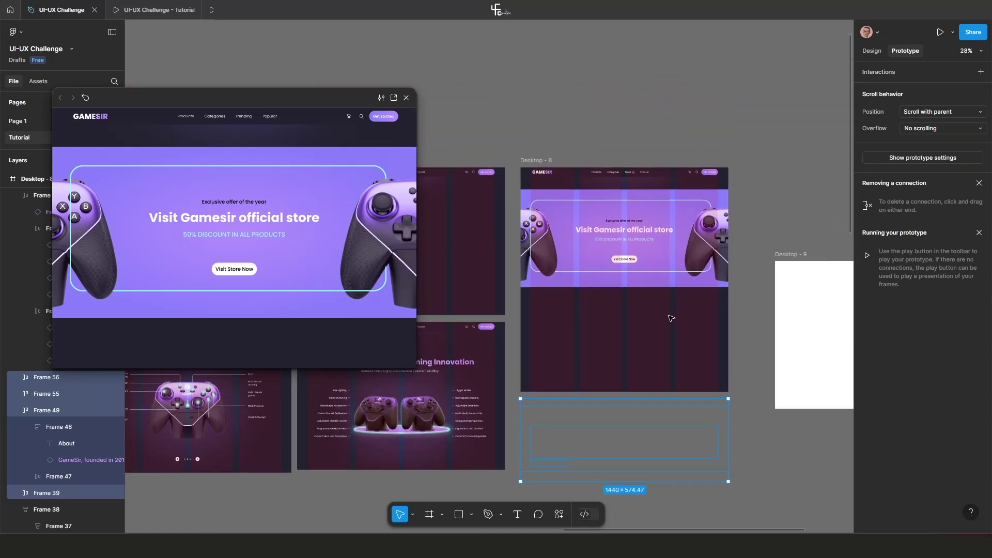
{"action": "left_click", "coordinate": [720, 242]}
{"action": "key", "text": "shift+Right"}
{"action": "key", "text": "shift+Right"}
{"action": "key", "text": "shift+Right"}
{"action": "key", "text": "shift+Right"}
{"action": "key", "text": "shift+Right"}
{"action": "key", "text": "shift+Right"}
{"action": "key", "text": "shift+Right"}
{"action": "key", "text": "shift+Right"}
{"action": "key", "text": "shift+Right"}
{"action": "key", "text": "shift+Right"}
{"action": "key", "text": "shift+Right"}
{"action": "key", "text": "shift+Right"}
{"action": "key", "text": "shift+Right"}
{"action": "key", "text": "shift+Right"}
{"action": "key", "text": "shift+Right"}
{"action": "key", "text": "shift+Right"}
{"action": "key", "text": "shift+Right"}
{"action": "key", "text": "shift+Right"}
{"action": "key", "text": "shift+Right"}
{"action": "key", "text": "shift+Right"}
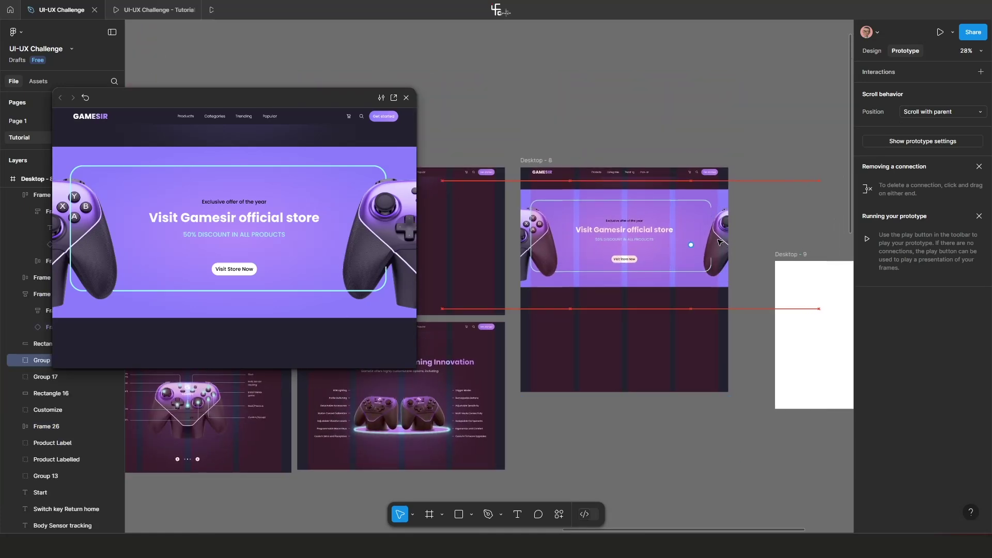
Move the controller image on the left side of the store banner straight left until it is outside Desktop - 8.
{"action": "left_click", "coordinate": [528, 237]}
{"action": "key", "text": "shift+Left"}
{"action": "key", "text": "shift+Left"}
{"action": "key", "text": "shift+Left"}
{"action": "key", "text": "shift+Left"}
{"action": "key", "text": "shift+Left"}
{"action": "key", "text": "shift+Left"}
{"action": "key", "text": "shift+Left"}
{"action": "key", "text": "shift+Left"}
{"action": "key", "text": "shift+Left"}
{"action": "key", "text": "shift+Left"}
{"action": "key", "text": "shift+Left"}
{"action": "key", "text": "shift+Left"}
{"action": "key", "text": "shift+Left"}
{"action": "key", "text": "shift+Left"}
{"action": "key", "text": "shift+Left"}
{"action": "key", "text": "shift+Left"}
{"action": "key", "text": "shift+Left"}
{"action": "key", "text": "shift+Left"}
{"action": "key", "text": "shift+Left"}
{"action": "key", "text": "shift+Left"}
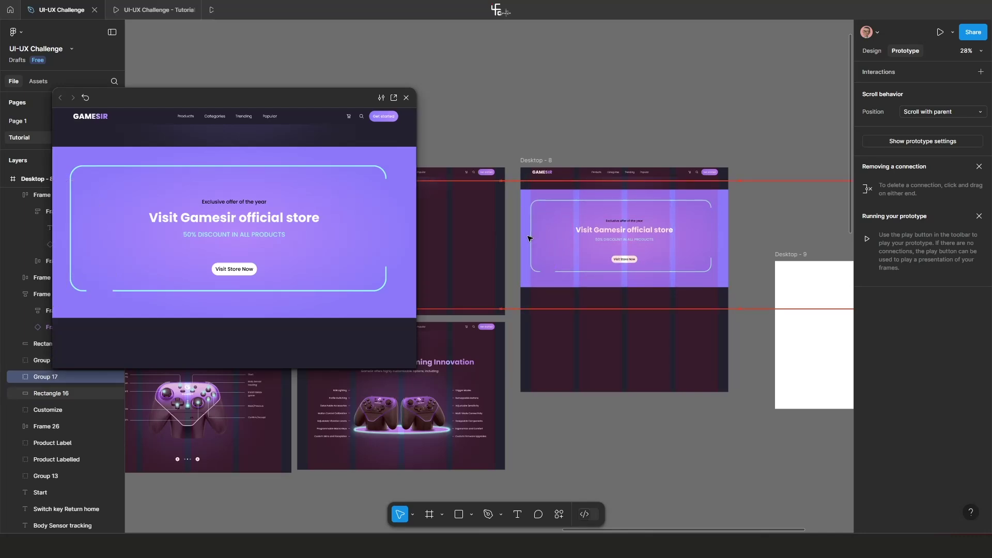
{"action": "scroll", "coordinate": [569, 222], "scroll_direction": "up", "scroll_amount": 2}
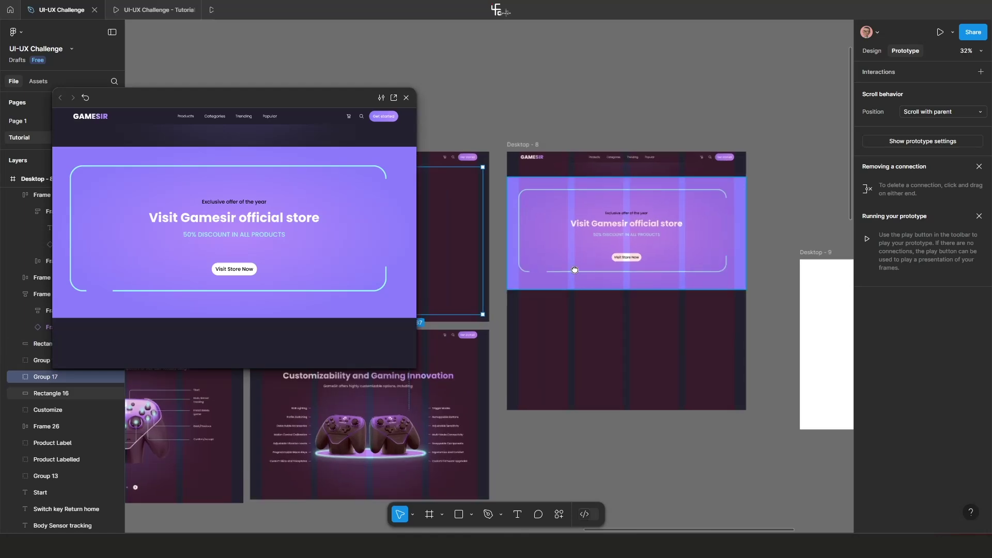
Undo the moves of both controller images and the footer elements in Desktop - 8.
{"action": "left_click", "coordinate": [597, 209]}
{"action": "scroll", "coordinate": [597, 210], "scroll_direction": "up", "scroll_amount": 1}
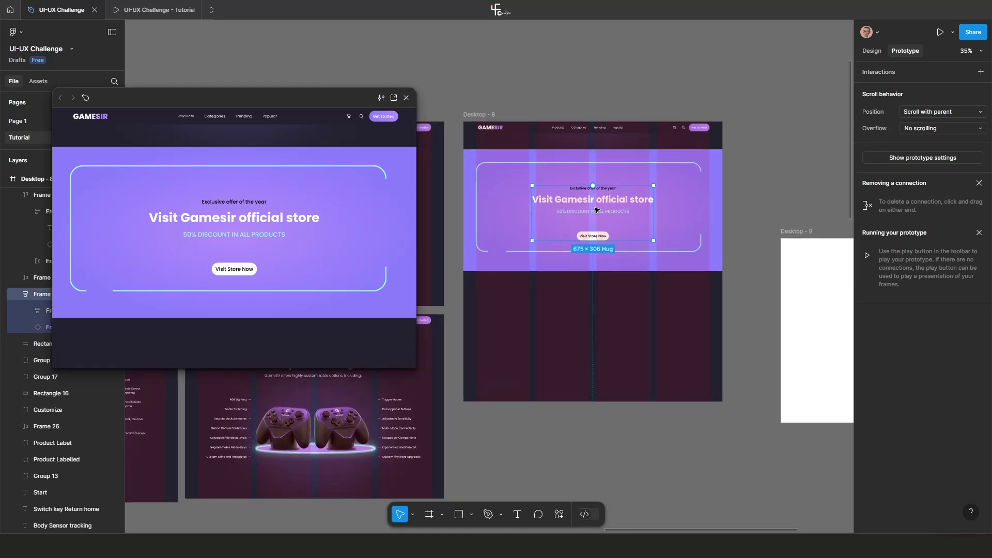
{"action": "scroll", "coordinate": [597, 210], "scroll_direction": "down", "scroll_amount": 3}
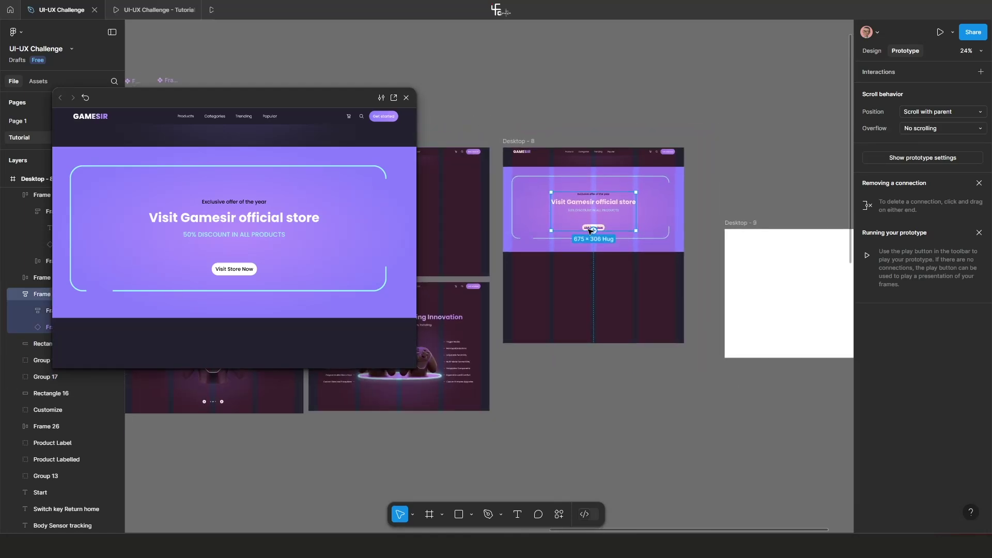
{"action": "key", "text": "ctrl+z"}
{"action": "key", "text": "ctrl+z"}
{"action": "key", "text": "ctrl+z"}
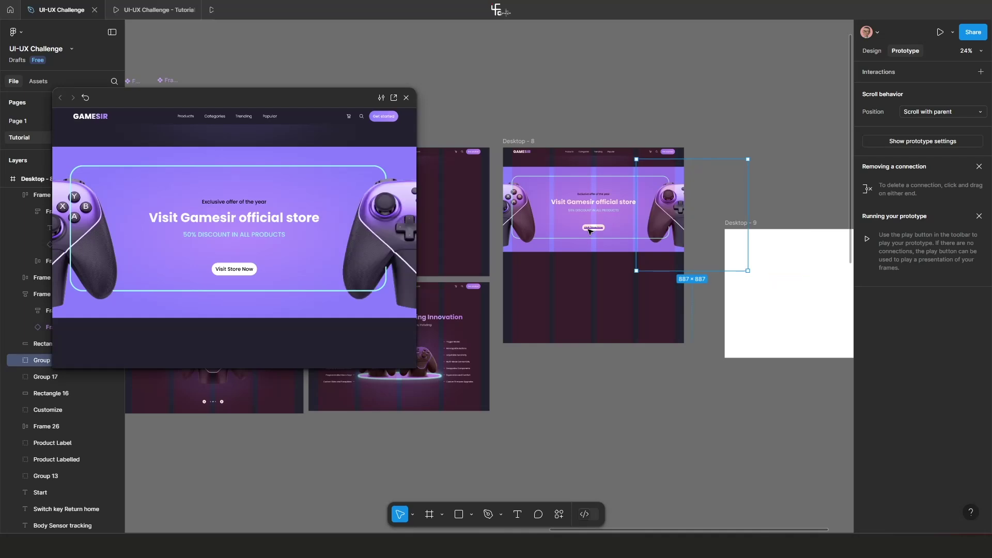
{"action": "key", "text": "ctrl+z"}
{"action": "key", "text": "ctrl+z"}
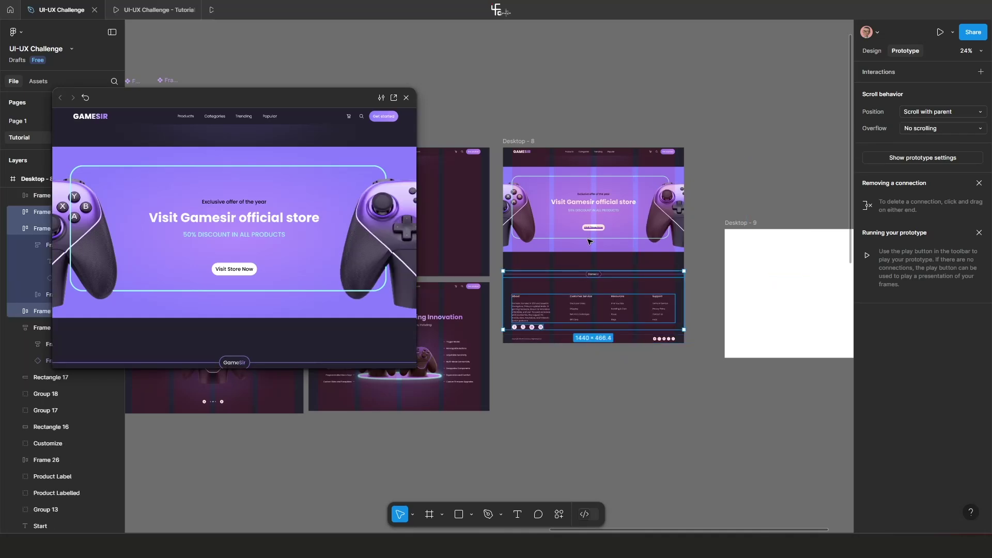
{"action": "left_click", "coordinate": [587, 383]}
Duplicate Desktop - 8 directly beneath the original and move the copy lower, leaving a gap between the two frames.
{"action": "scroll", "coordinate": [615, 325], "scroll_direction": "down", "scroll_amount": 1}
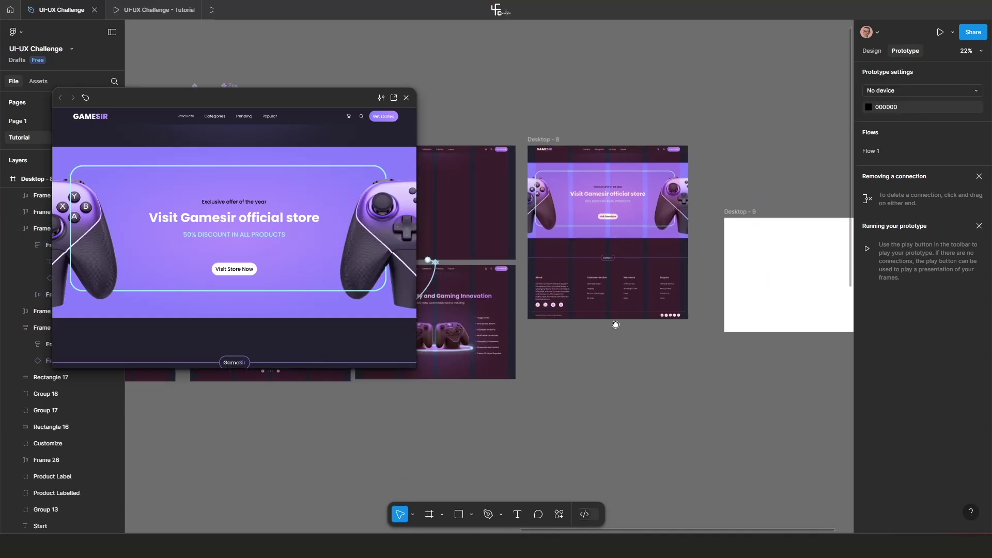
{"action": "scroll", "coordinate": [616, 325], "scroll_direction": "down", "scroll_amount": 3}
{"action": "left_click", "coordinate": [563, 55]}
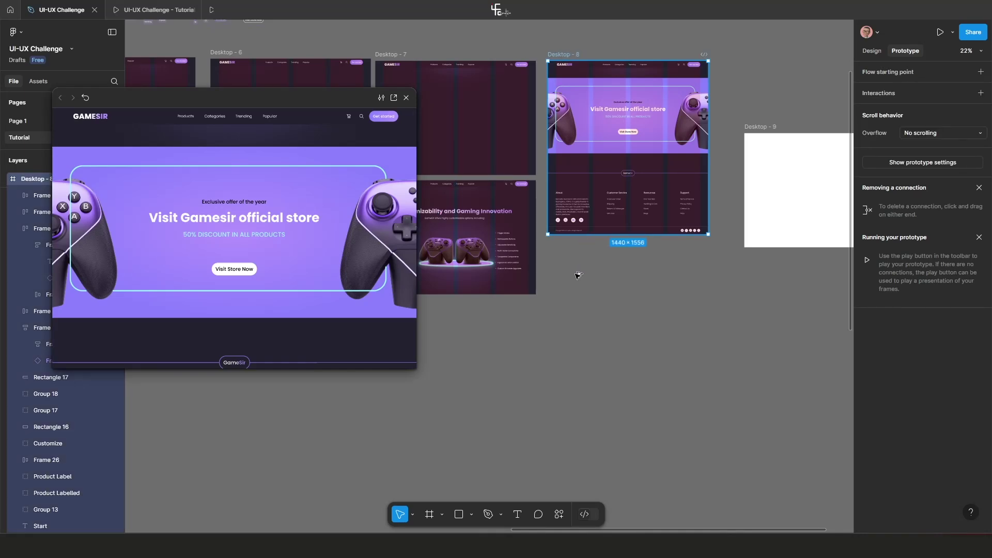
{"action": "left_click_drag", "start_coordinate": [579, 275], "coordinate": [566, 238]}
{"action": "scroll", "coordinate": [561, 280], "scroll_direction": "up", "scroll_amount": 2}
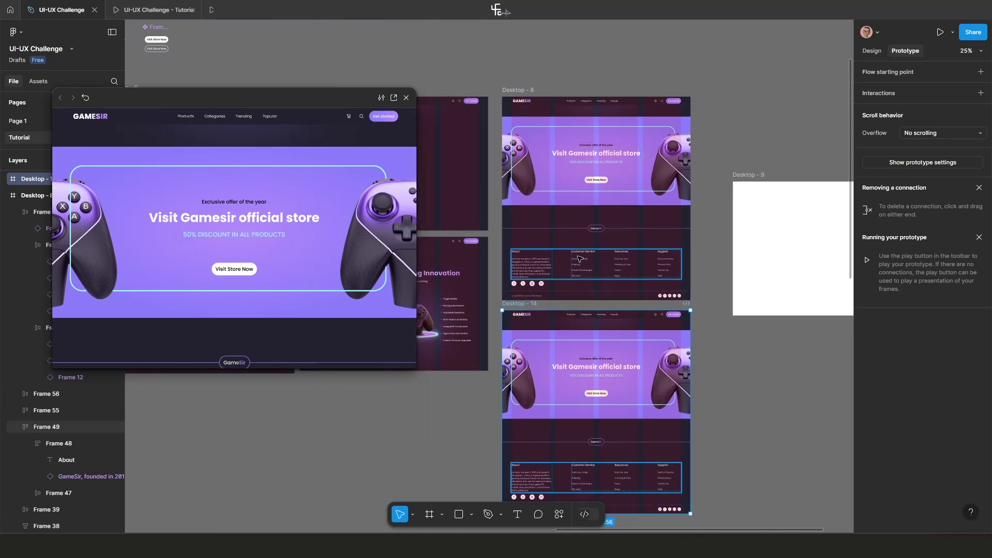
{"action": "scroll", "coordinate": [559, 240], "scroll_direction": "down", "scroll_amount": 3}
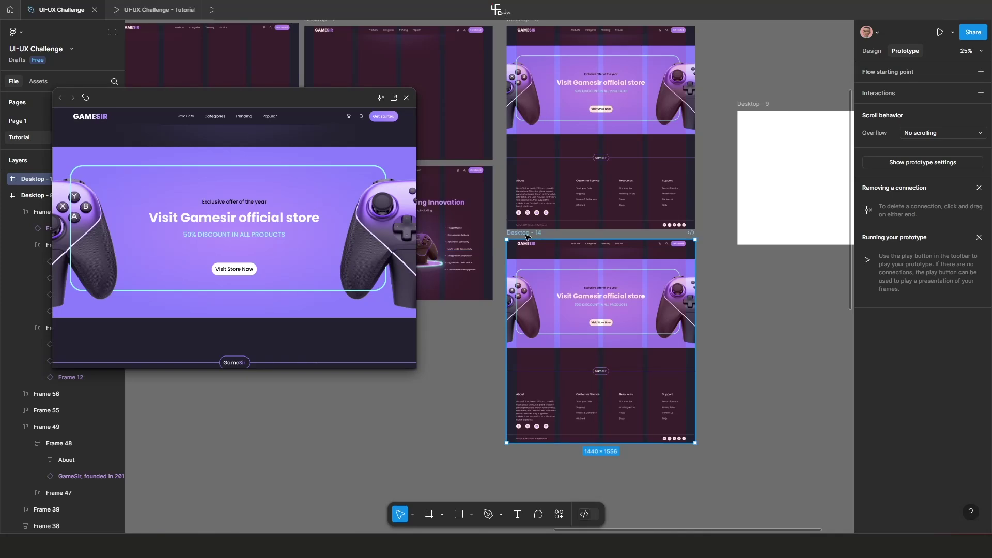
{"action": "left_click_drag", "start_coordinate": [536, 313], "coordinate": [577, 260]}
{"action": "scroll", "coordinate": [577, 260], "scroll_direction": "up", "scroll_amount": 2}
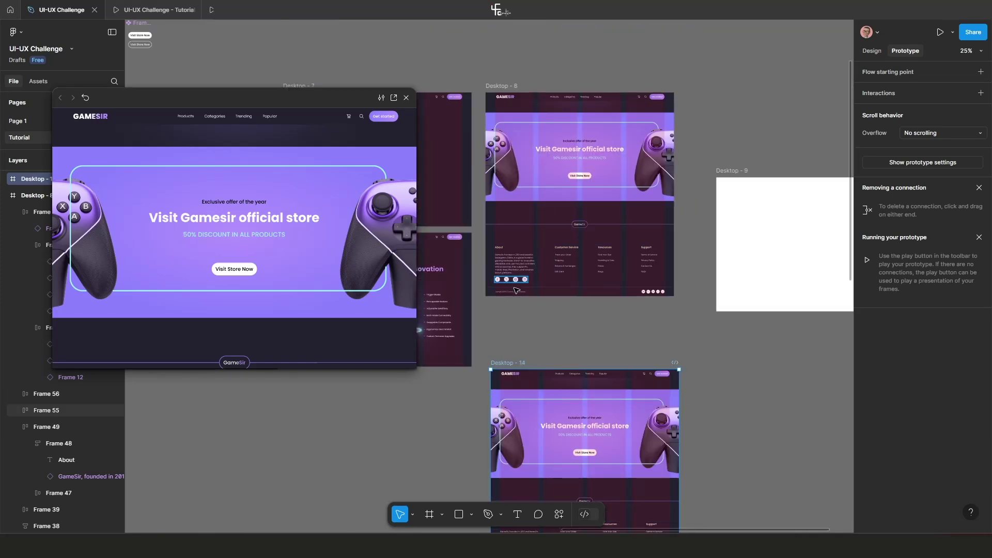
Move the footer elements straight down and both store banner controllers sideways until they are outside Desktop - 8.
{"action": "left_click_drag", "start_coordinate": [518, 286], "coordinate": [578, 228]}
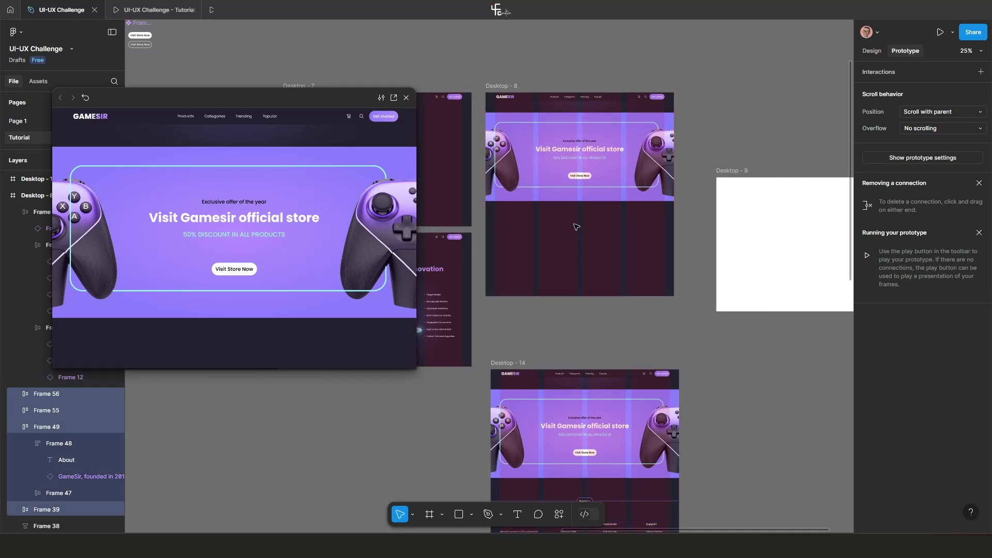
{"action": "left_click", "coordinate": [657, 158]}
{"action": "left_click_drag", "start_coordinate": [657, 158], "coordinate": [506, 156]}
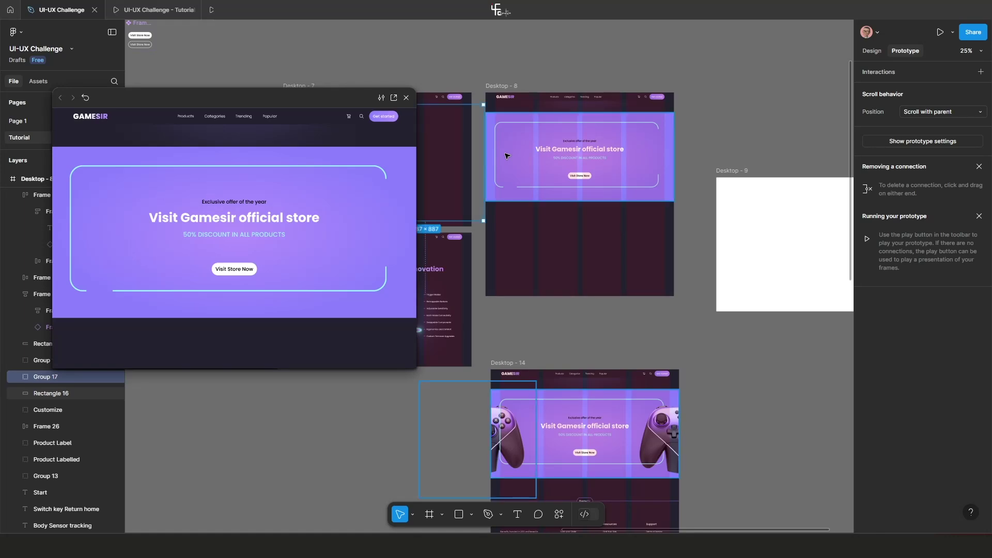
Move the store offer text block in Desktop - 8 straight down to Y 975, below the banner, and set its opacity to 0%.
{"action": "left_click", "coordinate": [581, 154]}
{"action": "scroll", "coordinate": [581, 155], "scroll_direction": "up", "scroll_amount": 2}
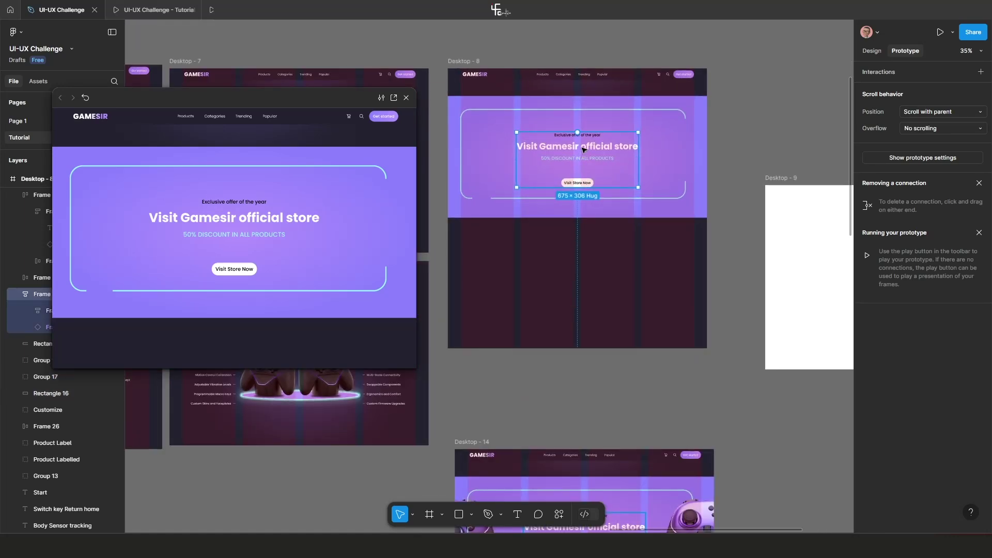
{"action": "key", "text": "shift+Down"}
{"action": "key", "text": "shift+Down"}
{"action": "key", "text": "shift+Down"}
{"action": "key", "text": "shift+Down"}
{"action": "key", "text": "shift+Down"}
{"action": "key", "text": "shift+Down"}
{"action": "key", "text": "shift+Down"}
{"action": "key", "text": "shift+Down"}
{"action": "key", "text": "shift+Down"}
{"action": "key", "text": "shift+Down"}
{"action": "key", "text": "shift+Down"}
{"action": "key", "text": "shift+Down"}
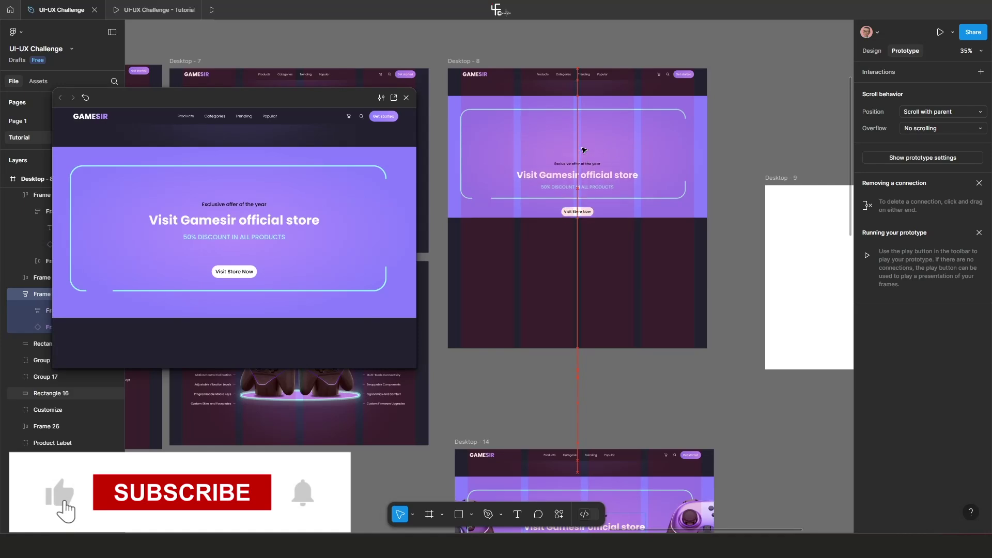
{"action": "key", "text": "shift+Down"}
{"action": "key", "text": "shift+Down"}
{"action": "key", "text": "shift+Down"}
{"action": "key", "text": "shift+Down"}
{"action": "key", "text": "shift+Down"}
{"action": "key", "text": "shift+Down"}
{"action": "key", "text": "shift+Down"}
{"action": "key", "text": "shift+Down"}
{"action": "key", "text": "shift+Down"}
{"action": "key", "text": "shift+Down"}
{"action": "key", "text": "shift+Down"}
{"action": "key", "text": "shift+Down"}
{"action": "key", "text": "shift+Down"}
{"action": "key", "text": "shift+Down"}
{"action": "key", "text": "shift+Down"}
{"action": "key", "text": "shift+Down"}
{"action": "key", "text": "shift+Down"}
{"action": "key", "text": "shift+Down"}
{"action": "key", "text": "shift+Down"}
{"action": "key", "text": "shift+Down"}
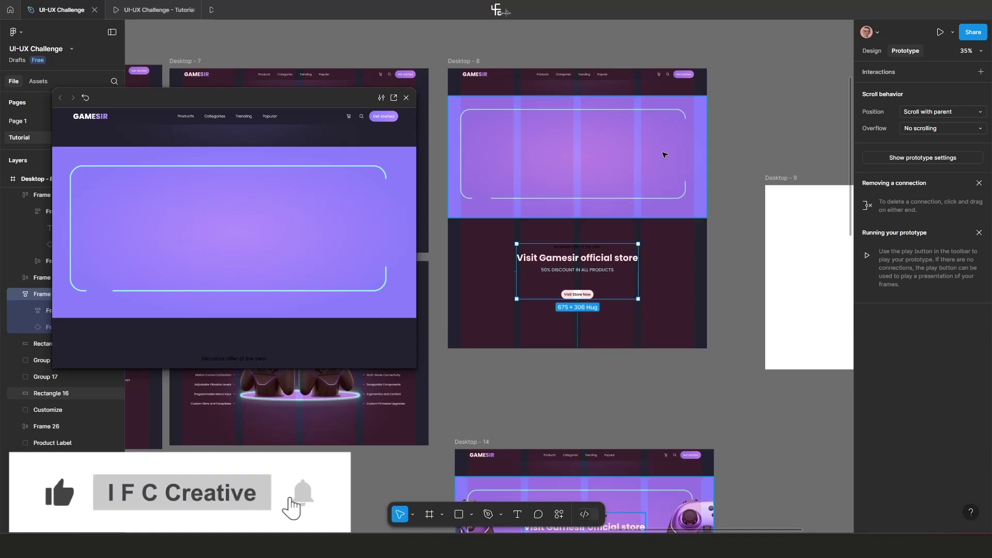
{"action": "left_click", "coordinate": [872, 51]}
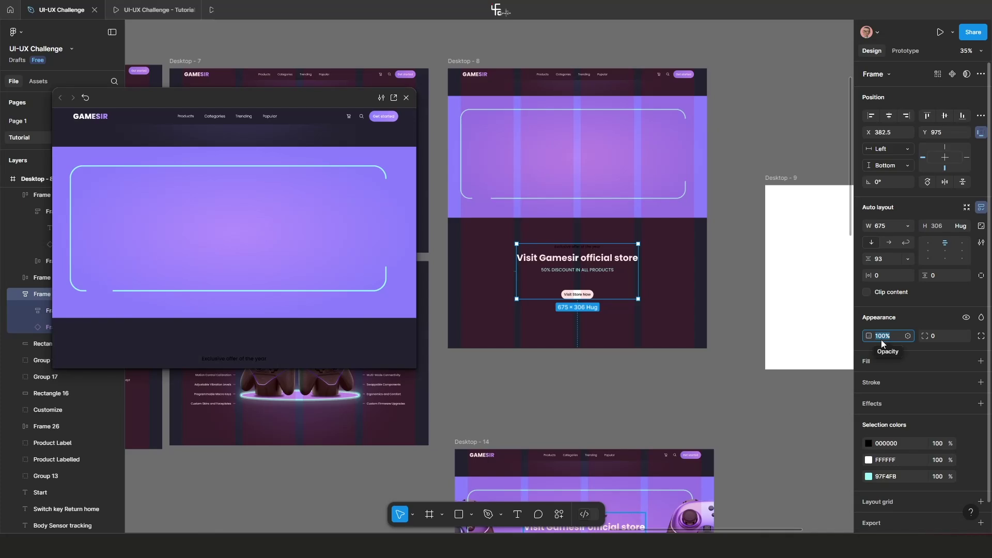
{"action": "type", "text": "0"}
{"action": "key", "text": "Return"}
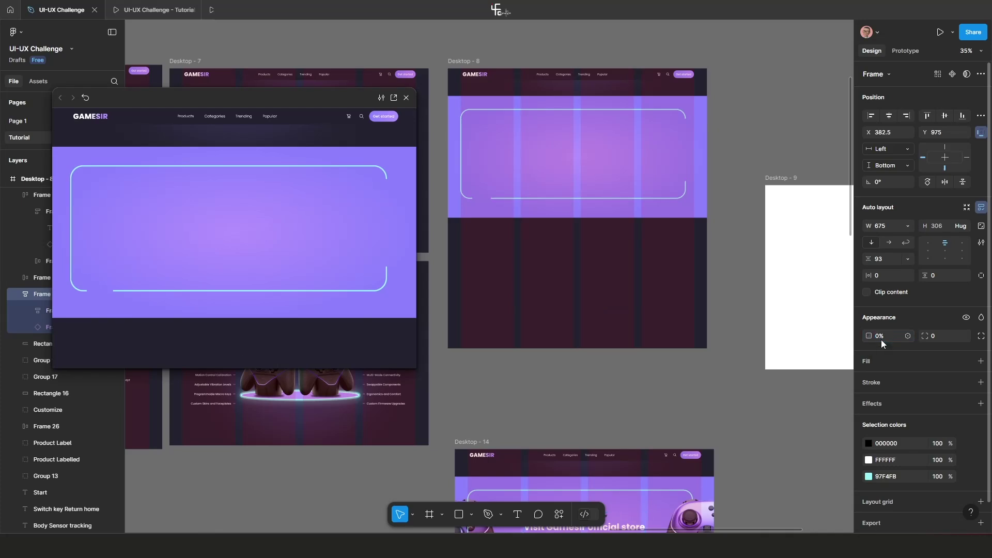
Move Desktop - 8's purple banner rectangle and its cyan outline together down past the frame's lower edge, and set their opacity to 0%.
{"action": "left_click", "coordinate": [567, 195]}
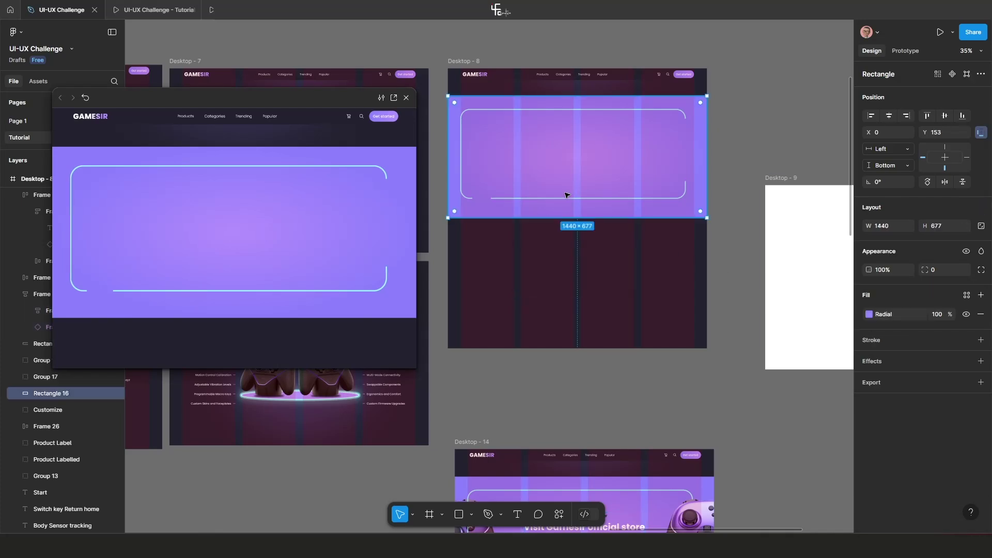
{"action": "left_click", "coordinate": [547, 198]}
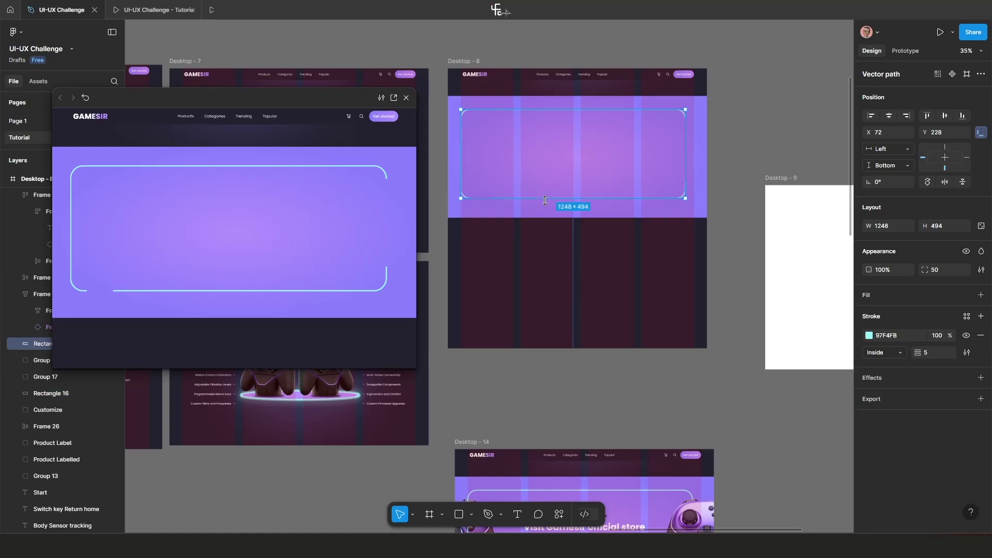
{"action": "left_click", "coordinate": [642, 215], "text": "shift"}
{"action": "key", "text": "shift+Down"}
{"action": "key", "text": "shift+Down"}
{"action": "key", "text": "shift+Down"}
{"action": "key", "text": "shift+Down"}
{"action": "key", "text": "shift+Down"}
{"action": "key", "text": "shift+Down"}
{"action": "key", "text": "shift+Down"}
{"action": "key", "text": "shift+Down"}
{"action": "key", "text": "shift+Down"}
{"action": "key", "text": "shift+Down"}
{"action": "key", "text": "shift+Down"}
{"action": "key", "text": "shift+Down"}
{"action": "key", "text": "shift+Down"}
{"action": "key", "text": "shift+Down"}
{"action": "key", "text": "shift+Down"}
{"action": "key", "text": "shift+Down"}
{"action": "key", "text": "shift+Down"}
{"action": "key", "text": "shift+Down"}
{"action": "key", "text": "shift+Down"}
{"action": "key", "text": "shift+Down"}
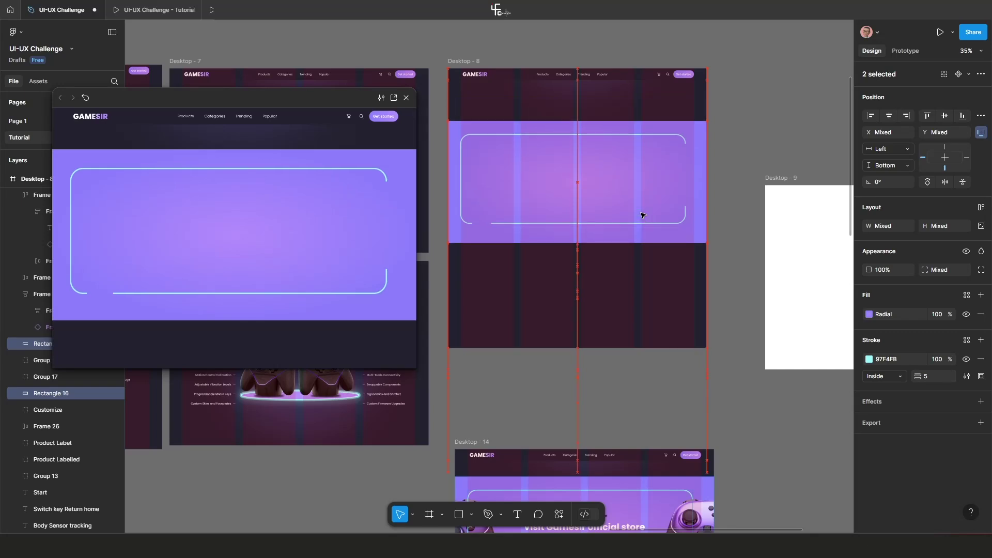
{"action": "key", "text": "shift+Down"}
{"action": "key", "text": "shift+Down"}
{"action": "key", "text": "shift+Down"}
{"action": "key", "text": "shift+Down"}
{"action": "key", "text": "shift+Down"}
{"action": "key", "text": "shift+Down"}
{"action": "key", "text": "shift+Down"}
{"action": "key", "text": "shift+Down"}
{"action": "key", "text": "shift+Down"}
{"action": "key", "text": "shift+Down"}
{"action": "key", "text": "shift+Down"}
{"action": "key", "text": "shift+Down"}
{"action": "key", "text": "shift+Down"}
{"action": "key", "text": "shift+Down"}
{"action": "key", "text": "shift+Down"}
{"action": "key", "text": "shift+Down"}
{"action": "key", "text": "shift+Down"}
{"action": "key", "text": "shift+Down"}
{"action": "key", "text": "shift+Down"}
{"action": "key", "text": "shift+Down"}
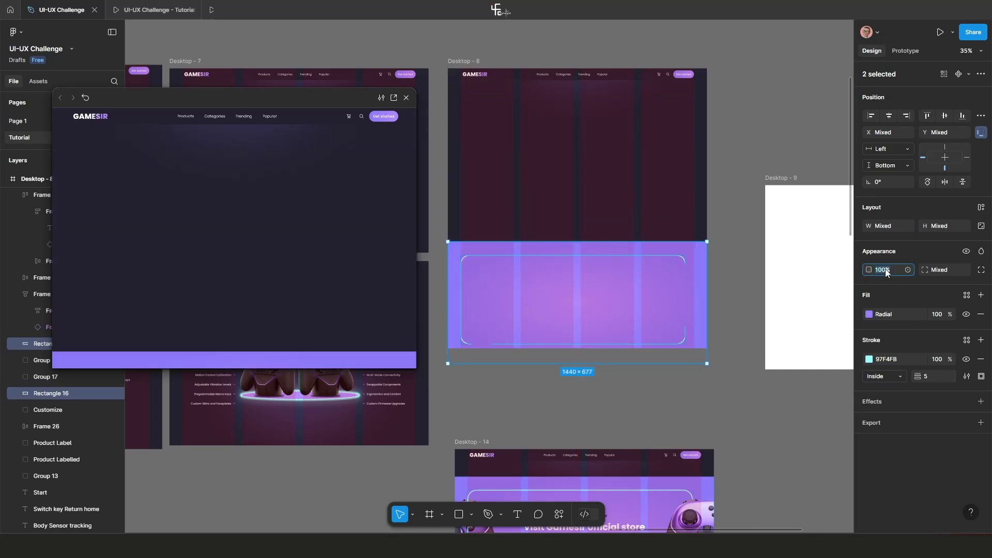
{"action": "type", "text": "0"}
{"action": "key", "text": "Return"}
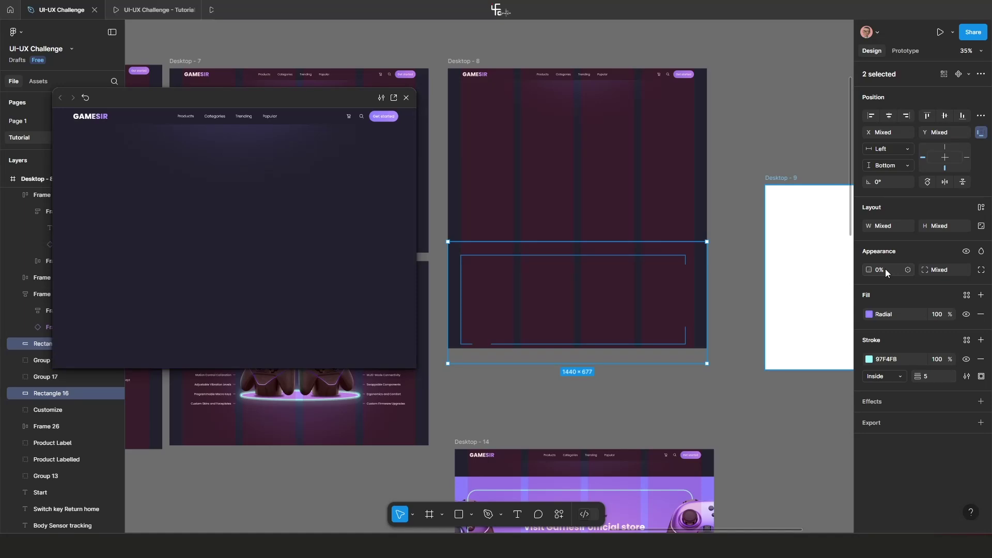
Connect Desktop - 8 to Desktop - 14 with an After delay trigger of 50 ms.
{"action": "left_click", "coordinate": [498, 243]}
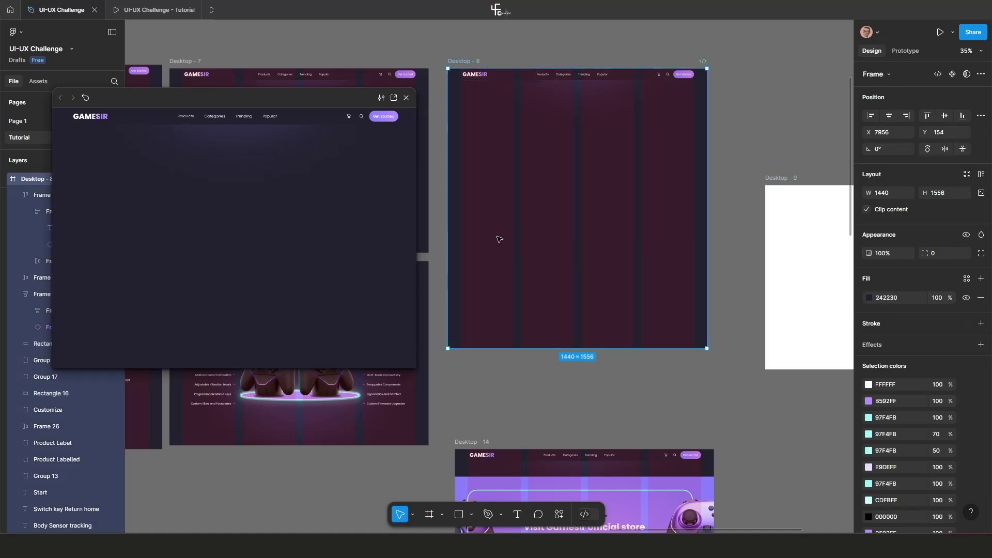
{"action": "scroll", "coordinate": [500, 259], "scroll_direction": "down", "scroll_amount": 3}
{"action": "scroll", "coordinate": [513, 275], "scroll_direction": "down", "scroll_amount": 3}
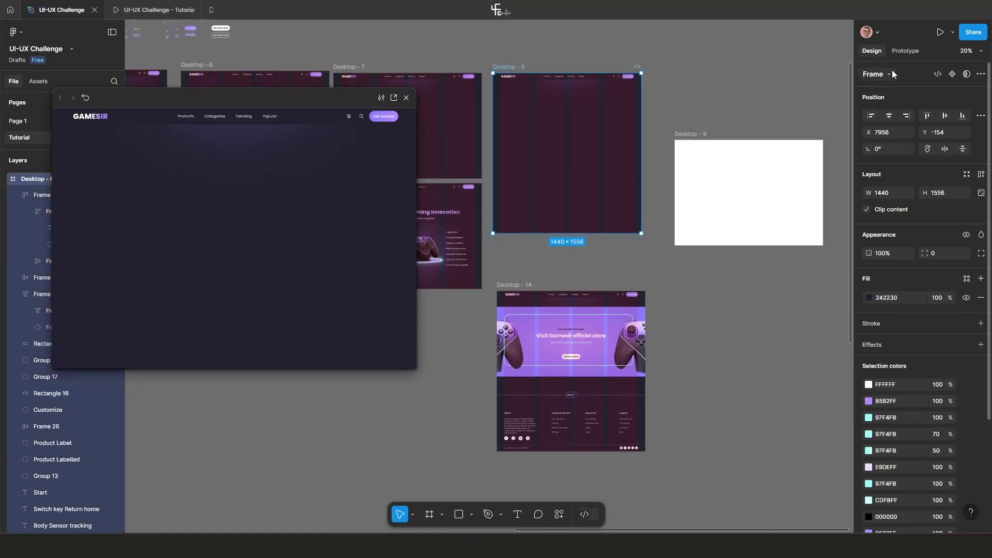
{"action": "left_click", "coordinate": [899, 52]}
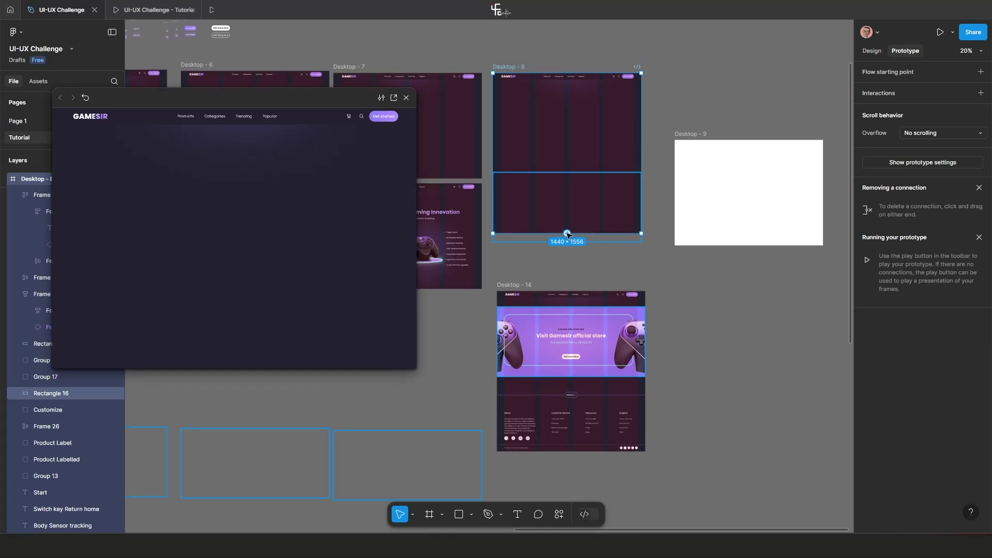
{"action": "left_click_drag", "start_coordinate": [567, 234], "coordinate": [595, 302]}
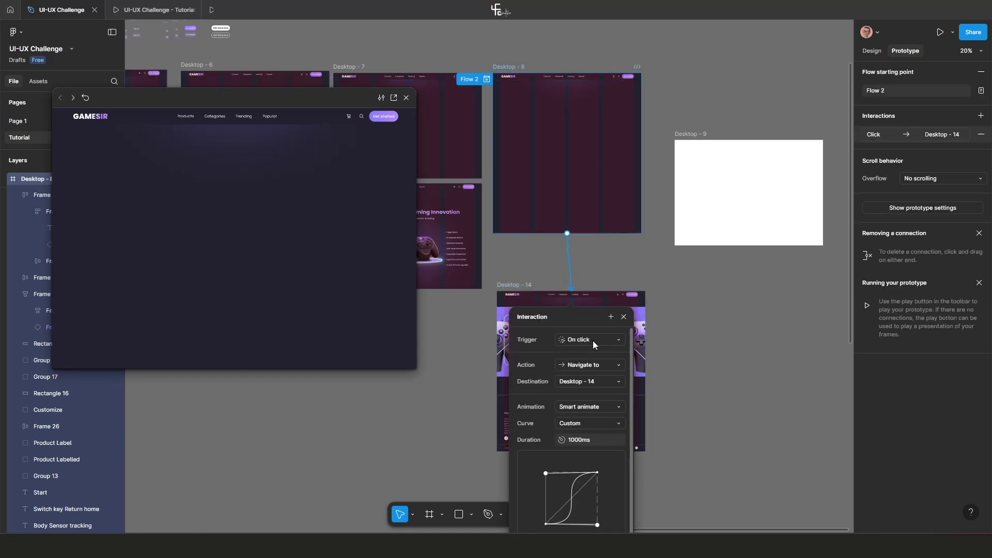
{"action": "left_click", "coordinate": [606, 341]}
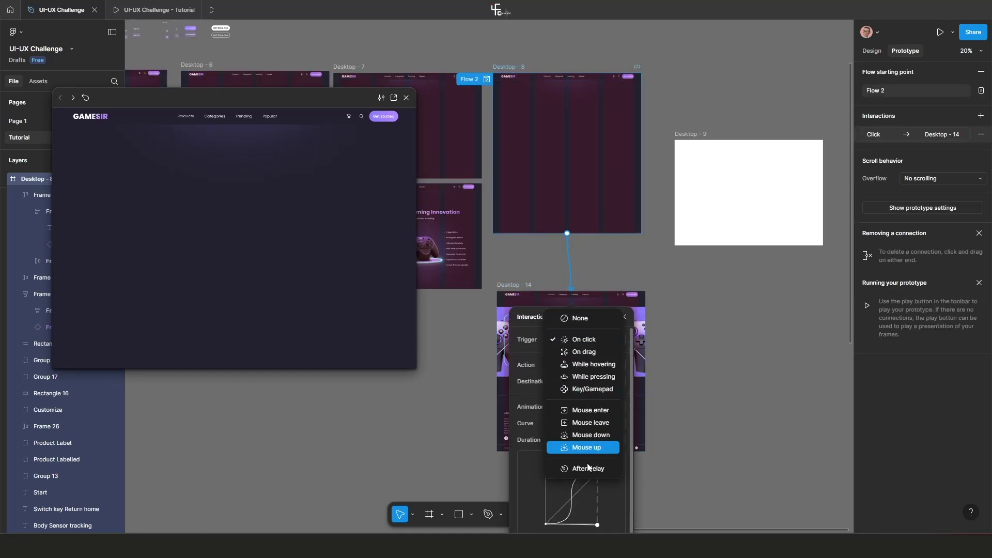
{"action": "left_click", "coordinate": [589, 469]}
{"action": "left_click", "coordinate": [577, 357]}
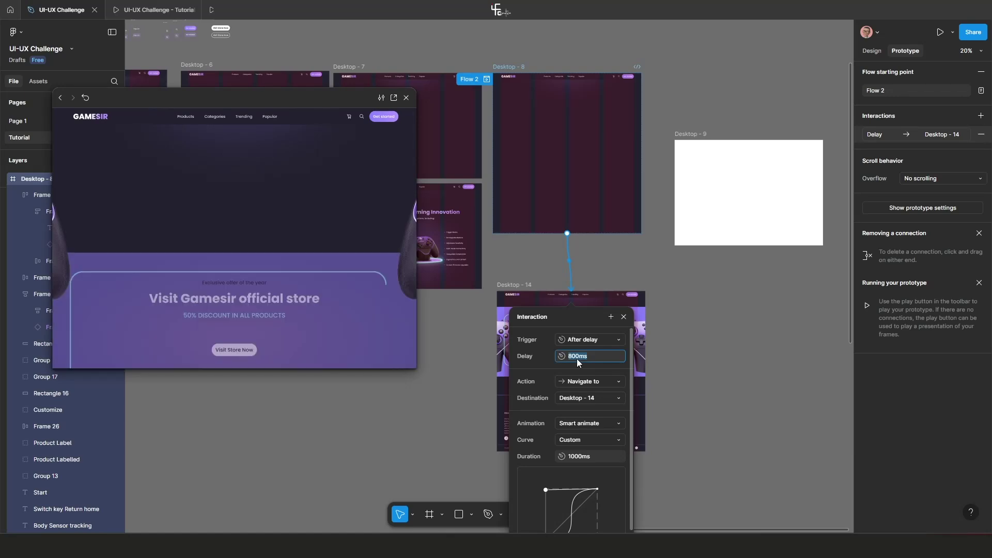
{"action": "key", "text": "Return"}
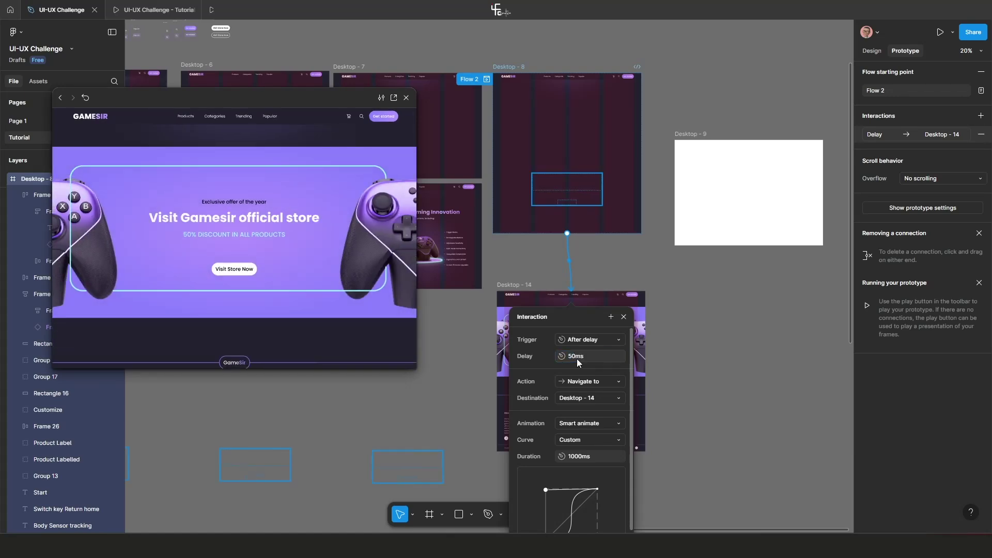
Move Desktop - 14 up so it sits close beneath Desktop - 8.
{"action": "left_click", "coordinate": [514, 286]}
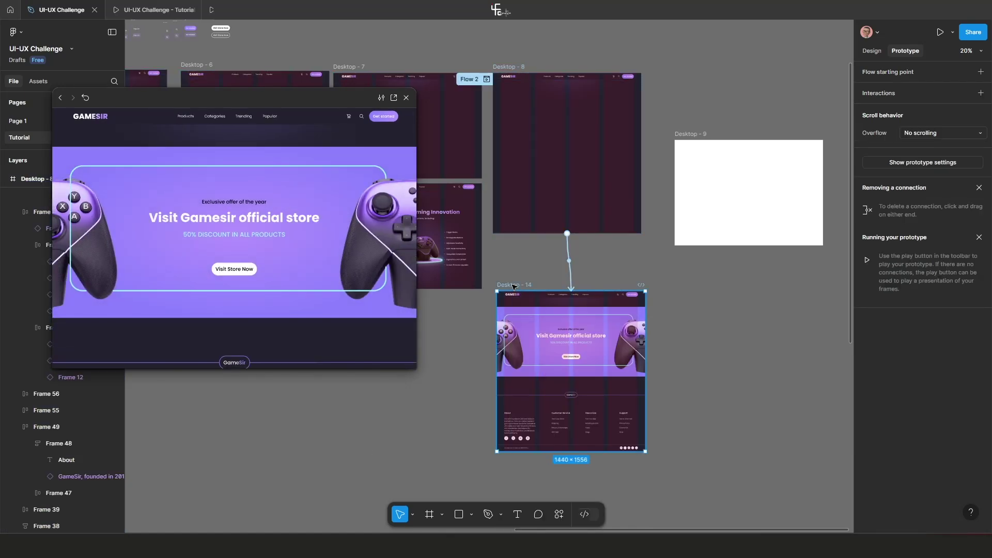
{"action": "left_click_drag", "start_coordinate": [514, 282], "coordinate": [516, 244]}
{"action": "scroll", "coordinate": [531, 324], "scroll_direction": "down", "scroll_amount": 2}
{"action": "scroll", "coordinate": [531, 324], "scroll_direction": "up", "scroll_amount": 2}
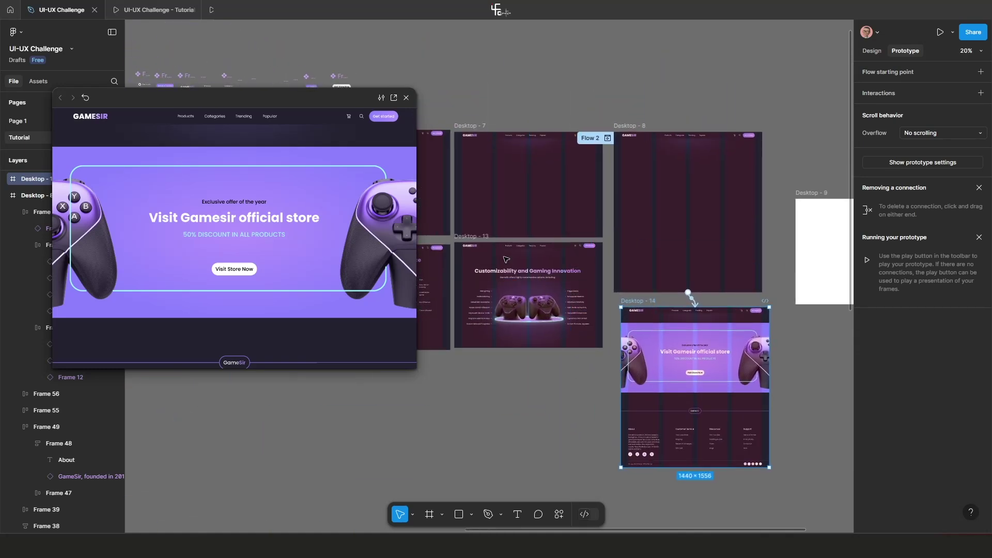
Connect Desktop - 13 to Desktop - 8 with a Key/Gamepad trigger assigned to the up arrow.
{"action": "left_click", "coordinate": [470, 237]}
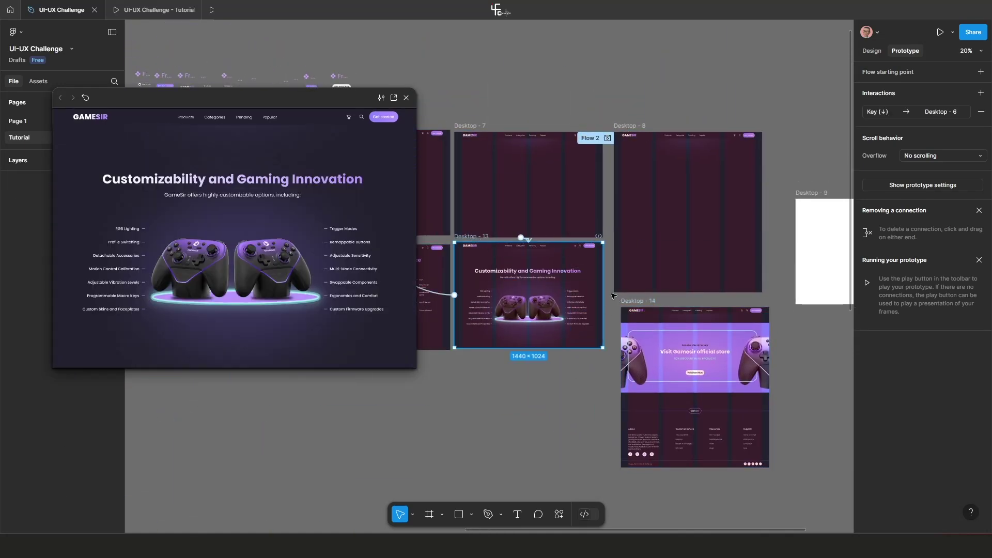
{"action": "left_click_drag", "start_coordinate": [618, 274], "coordinate": [628, 274]}
{"action": "scroll", "coordinate": [602, 272], "scroll_direction": "up", "scroll_amount": 2}
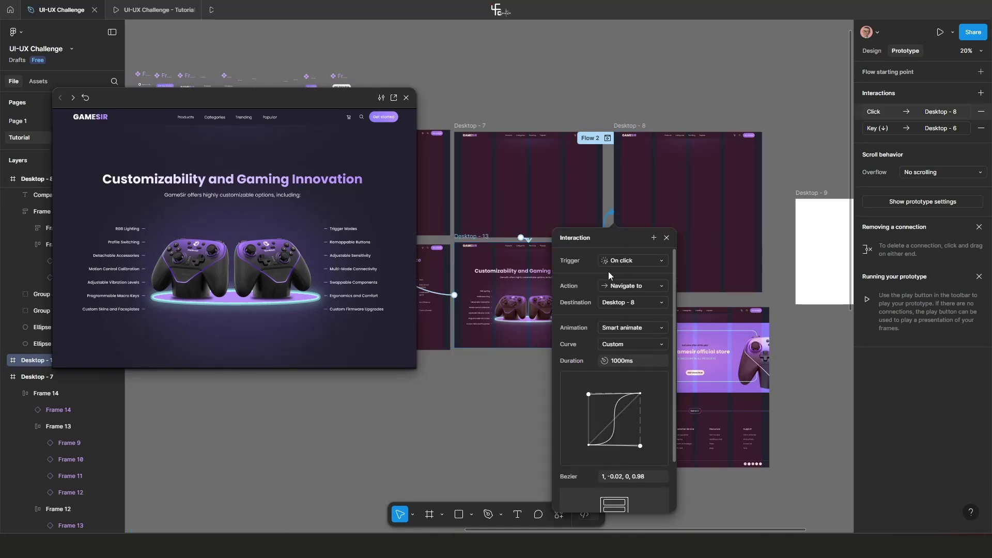
{"action": "left_click", "coordinate": [641, 263]}
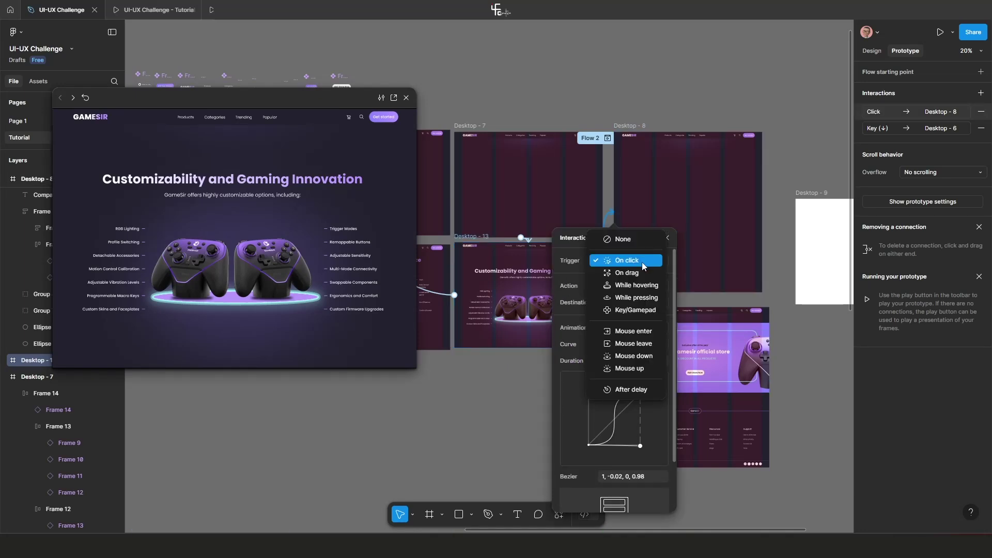
{"action": "left_click", "coordinate": [632, 312]}
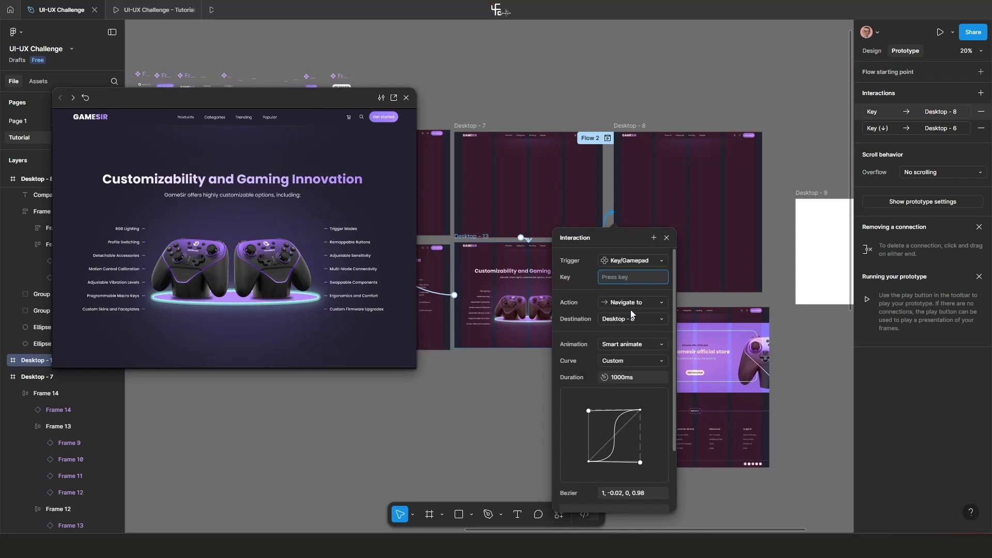
{"action": "key", "text": "Up"}
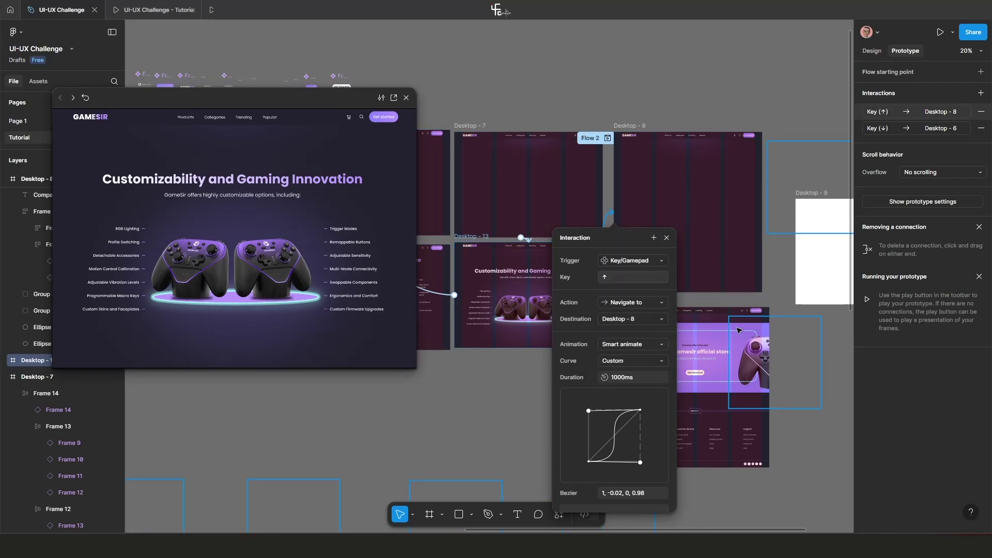
Connect Desktop - 14 to Desktop - 7 with a Key/Gamepad trigger assigned to the down arrow.
{"action": "scroll", "coordinate": [784, 321], "scroll_direction": "down", "scroll_amount": 2}
{"action": "key", "text": "Escape"}
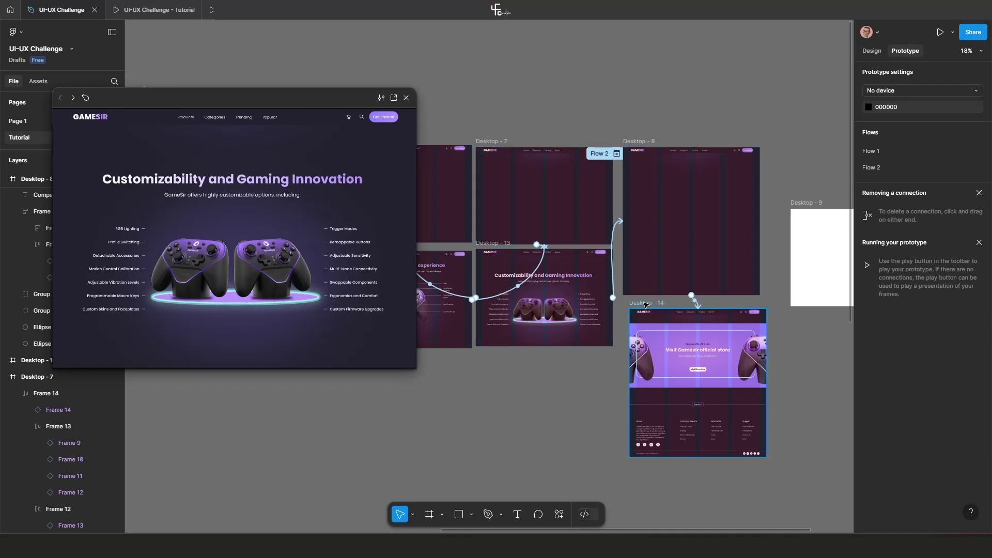
{"action": "left_click", "coordinate": [657, 322]}
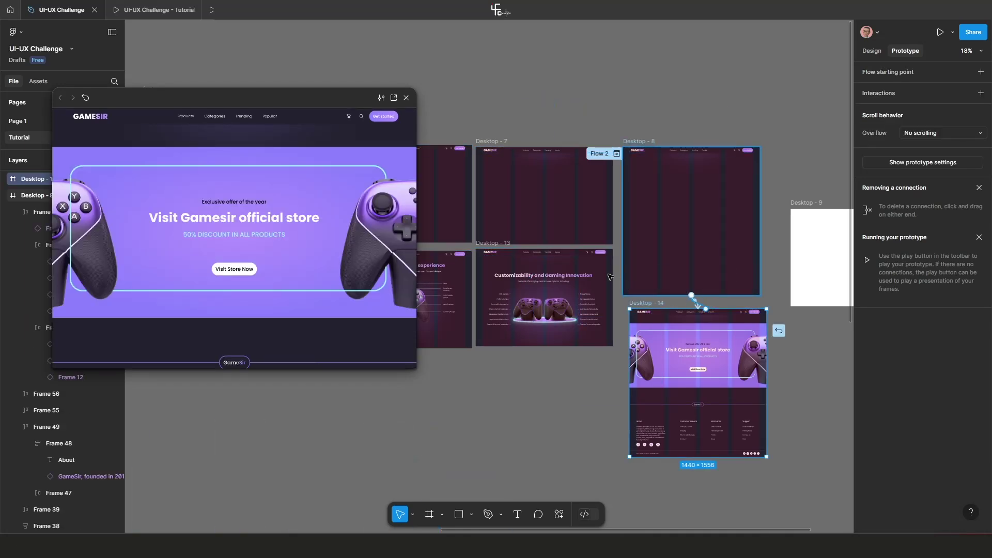
{"action": "left_click_drag", "start_coordinate": [579, 227], "coordinate": [578, 226]}
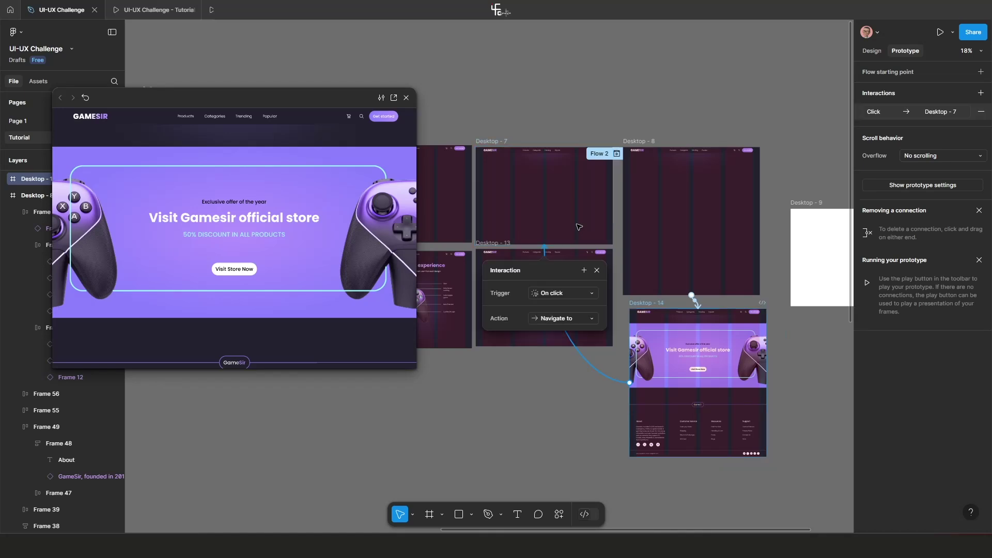
{"action": "scroll", "coordinate": [519, 310], "scroll_direction": "up", "scroll_amount": 2}
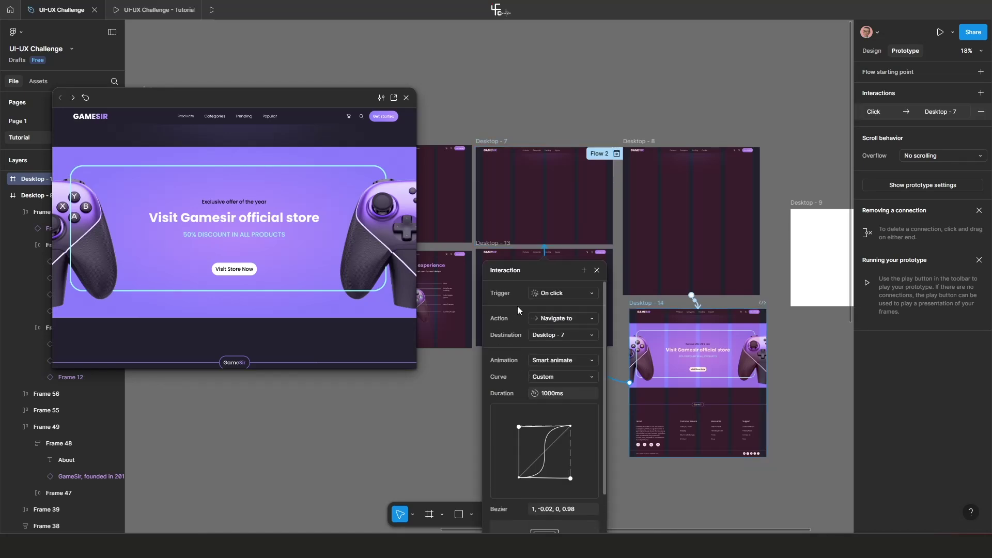
{"action": "left_click", "coordinate": [558, 294]}
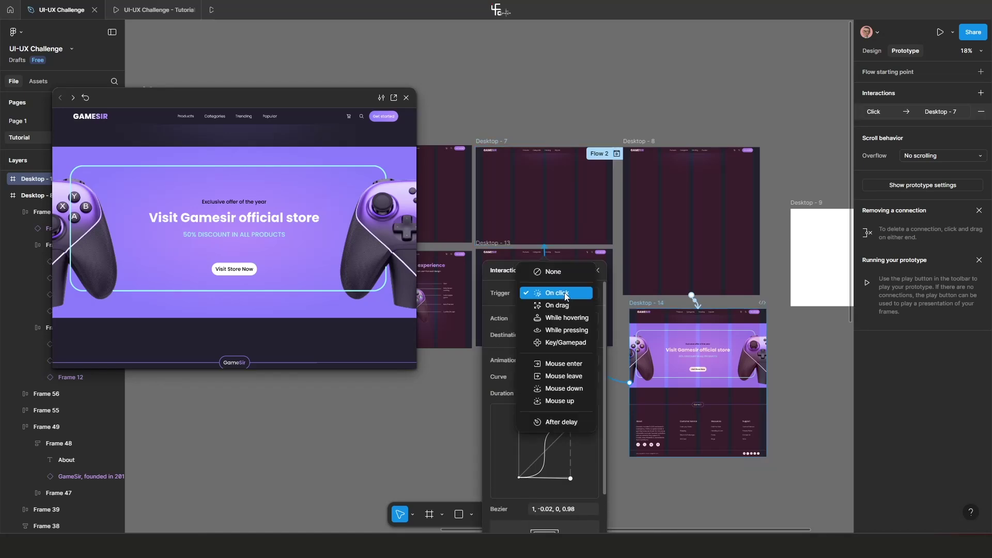
{"action": "left_click", "coordinate": [566, 343]}
{"action": "key", "text": "Down"}
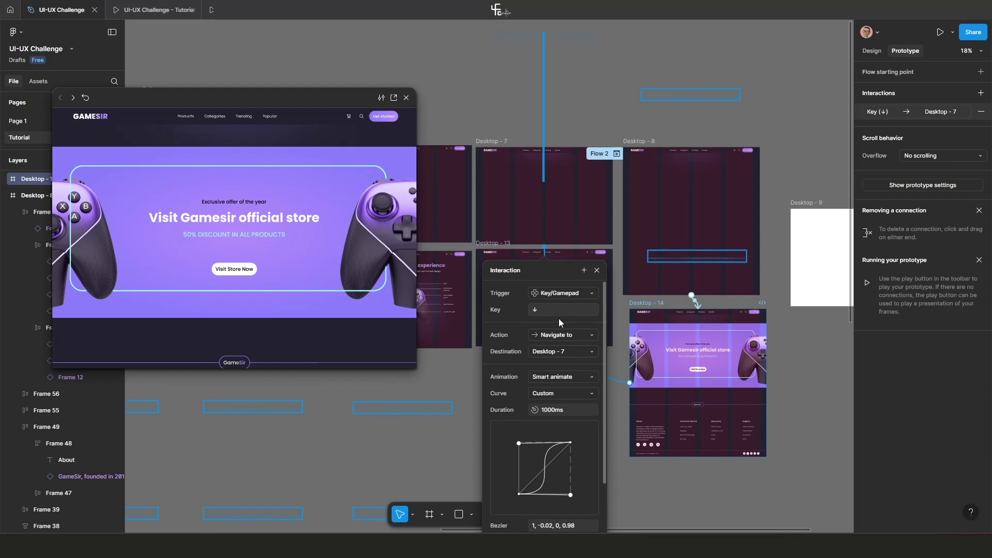
{"action": "left_click", "coordinate": [597, 270]}
Connect Desktop - 14 to Desktop - 4 with a Key/Gamepad trigger assigned to the up arrow.
{"action": "scroll", "coordinate": [682, 322], "scroll_direction": "down", "scroll_amount": 5}
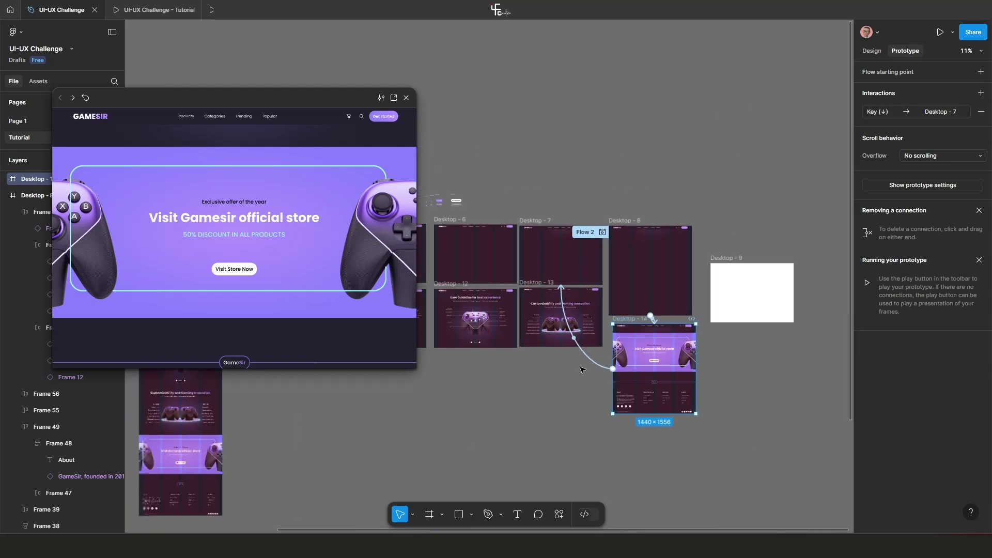
{"action": "scroll", "coordinate": [682, 322], "scroll_direction": "up", "scroll_amount": 2}
{"action": "scroll", "coordinate": [683, 323], "scroll_direction": "left", "scroll_amount": 2}
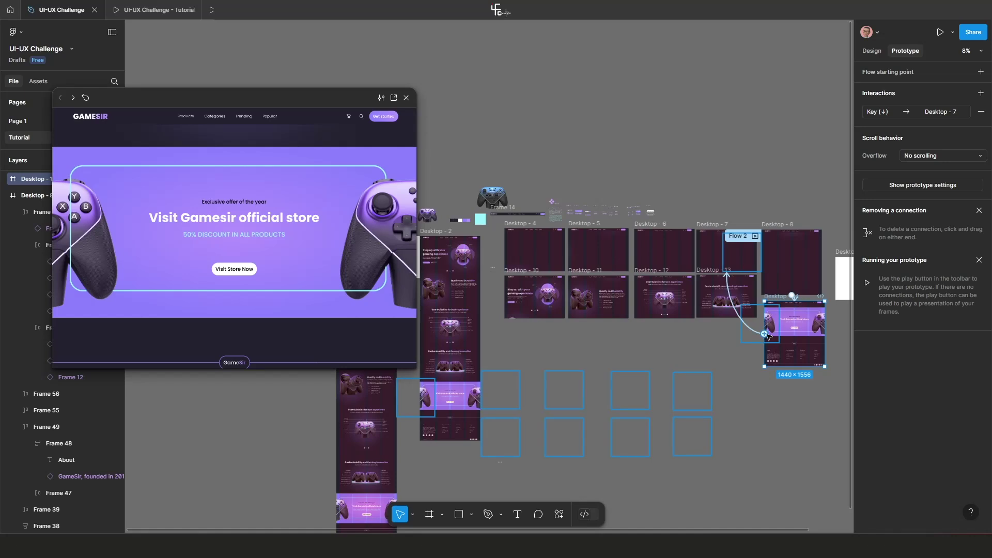
{"action": "left_click_drag", "start_coordinate": [765, 333], "coordinate": [722, 351]}
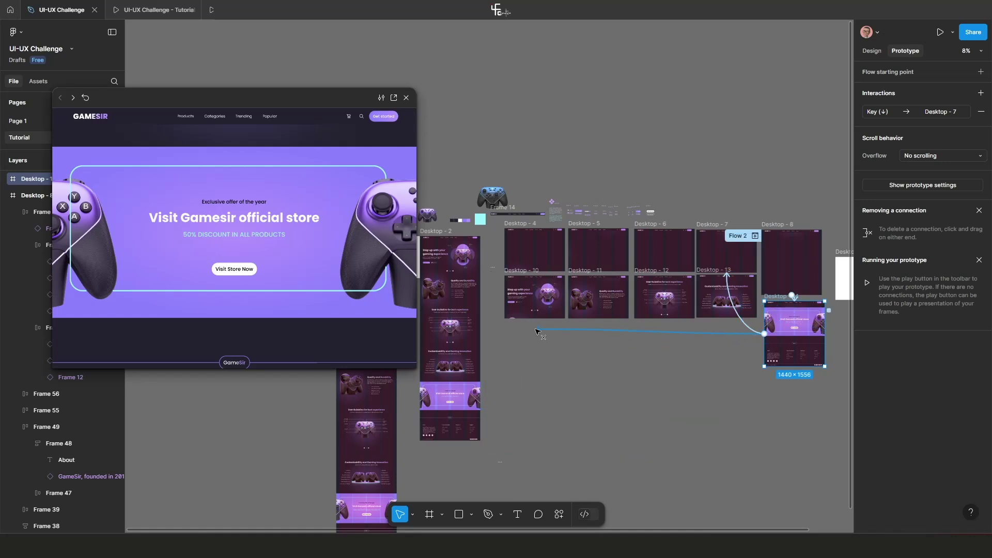
{"action": "left_click_drag", "start_coordinate": [538, 332], "coordinate": [509, 233]}
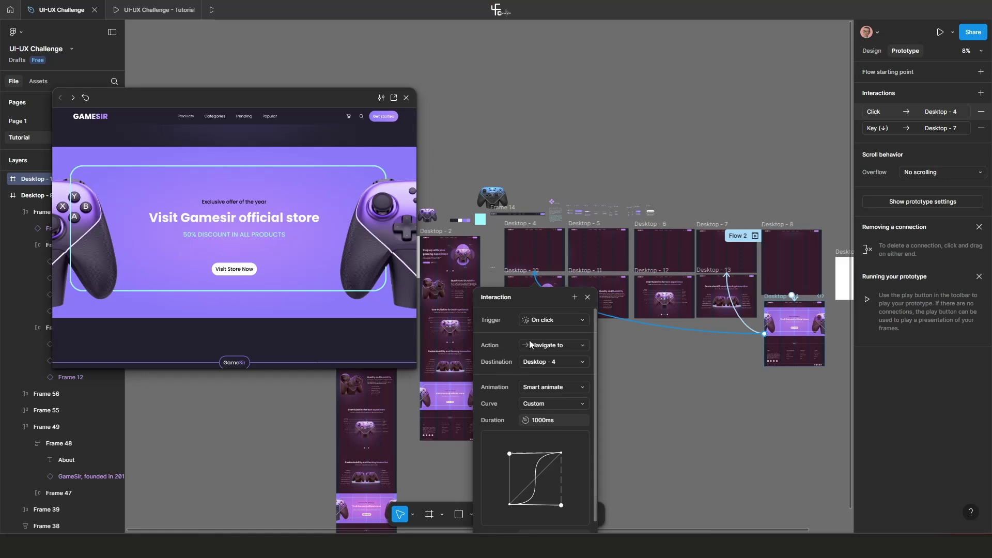
{"action": "left_click", "coordinate": [564, 319]}
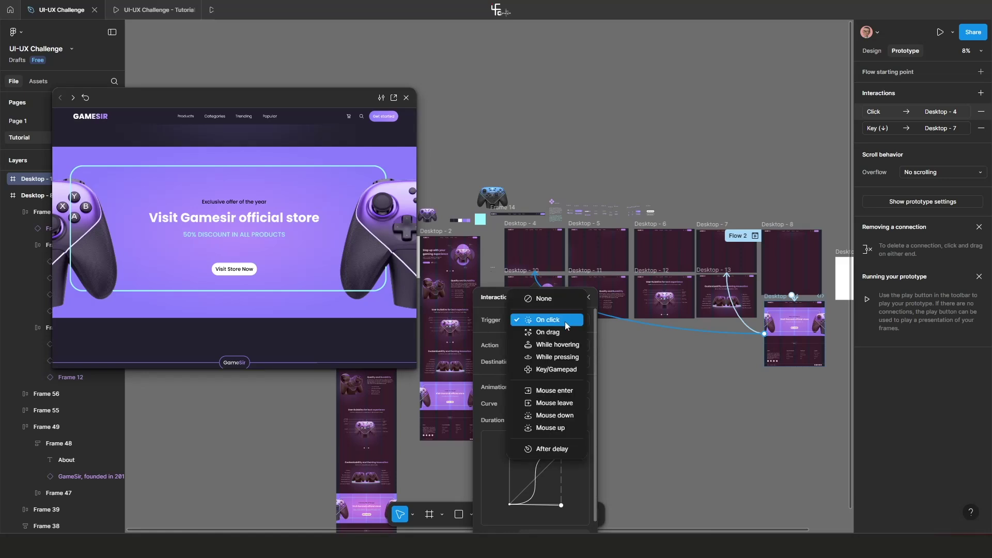
{"action": "left_click", "coordinate": [563, 369]}
{"action": "key", "text": "Up"}
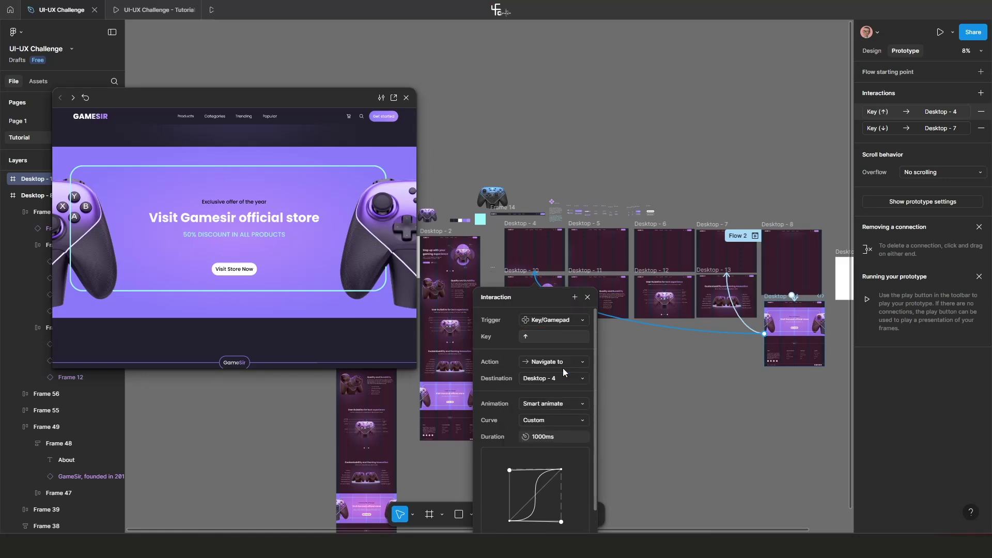
{"action": "left_click", "coordinate": [587, 299]}
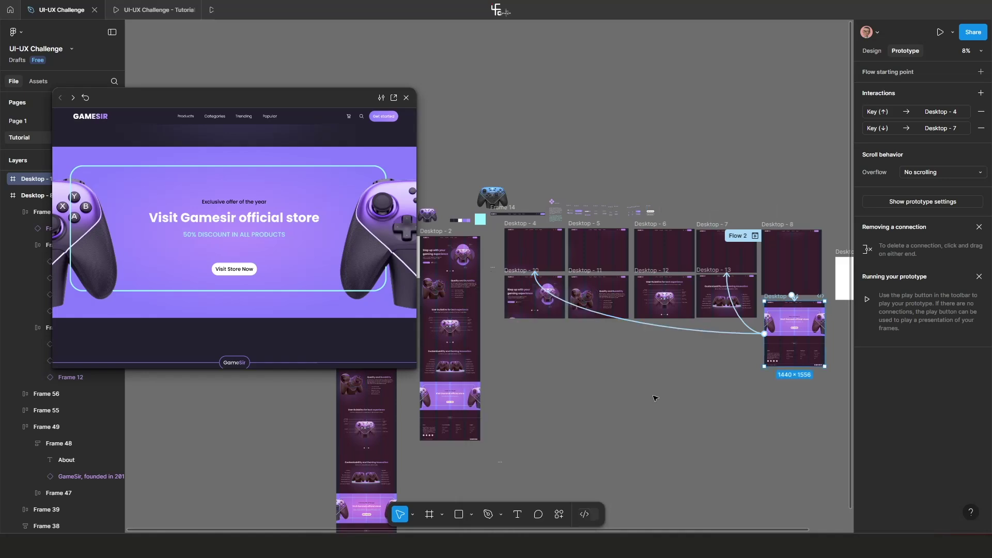
Preview the prototype starting from Desktop - 4 and open the preview in a full presentation tab.
{"action": "scroll", "coordinate": [765, 401], "scroll_direction": "right", "scroll_amount": 3}
{"action": "scroll", "coordinate": [643, 430], "scroll_direction": "up", "scroll_amount": 1}
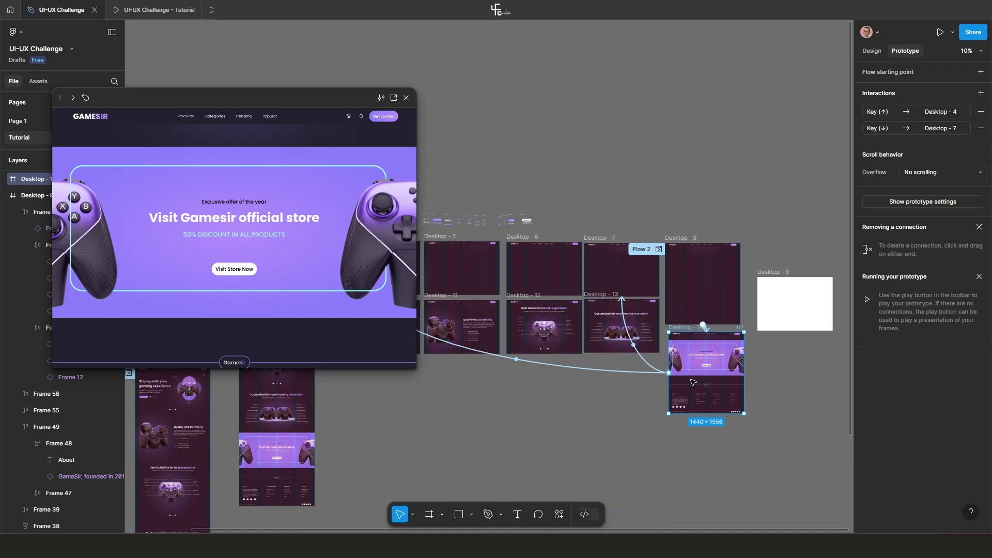
{"action": "scroll", "coordinate": [693, 382], "scroll_direction": "down", "scroll_amount": 2}
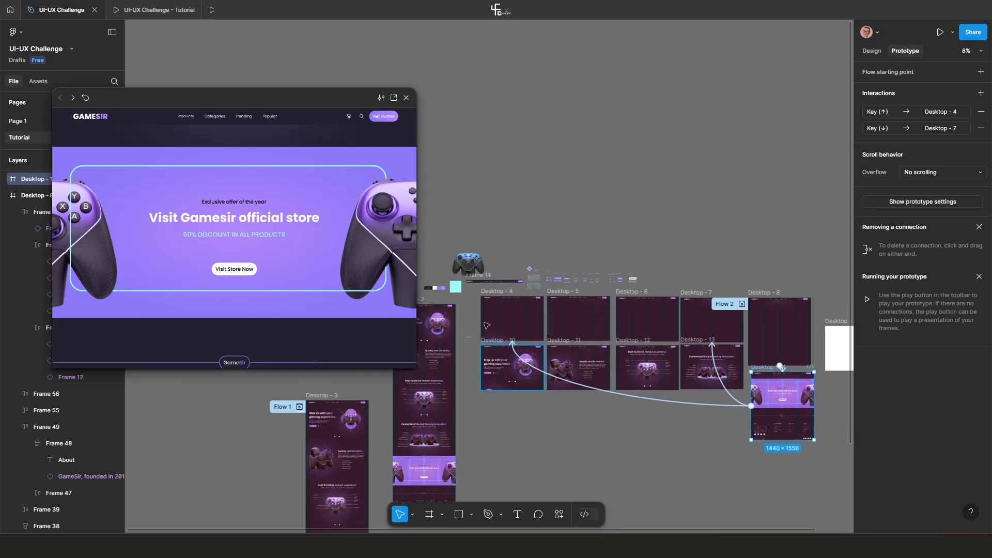
{"action": "left_click", "coordinate": [494, 292]}
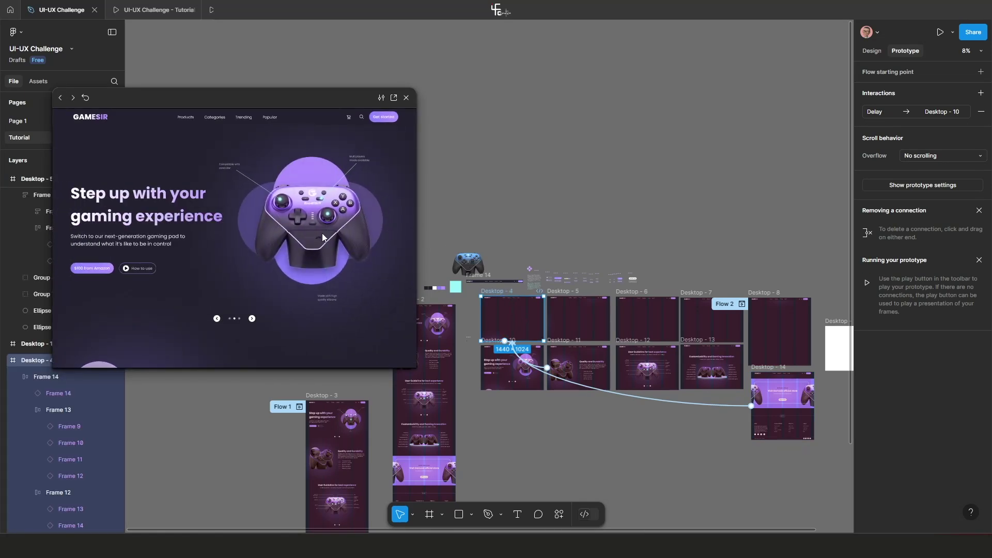
{"action": "left_click_drag", "start_coordinate": [266, 103], "coordinate": [320, 103]}
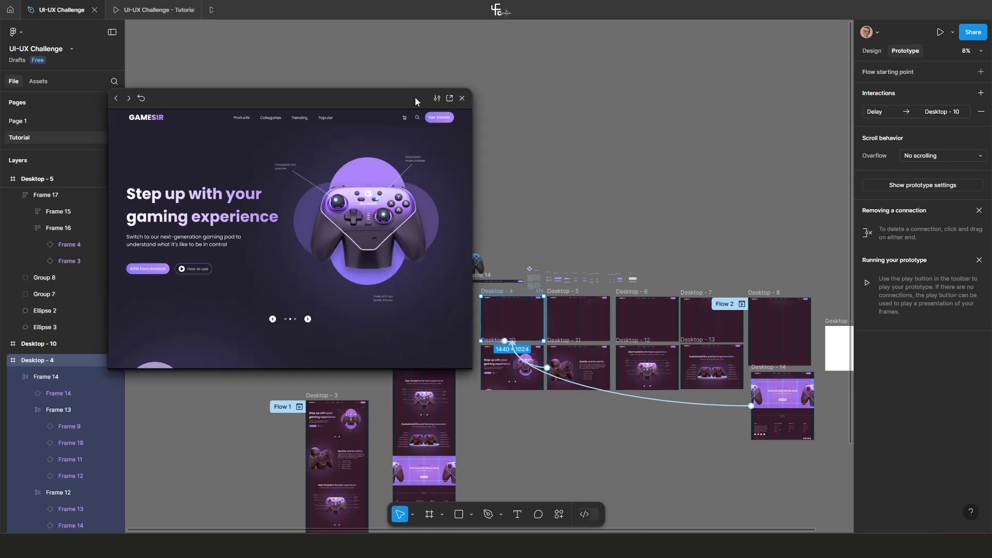
{"action": "left_click", "coordinate": [448, 97]}
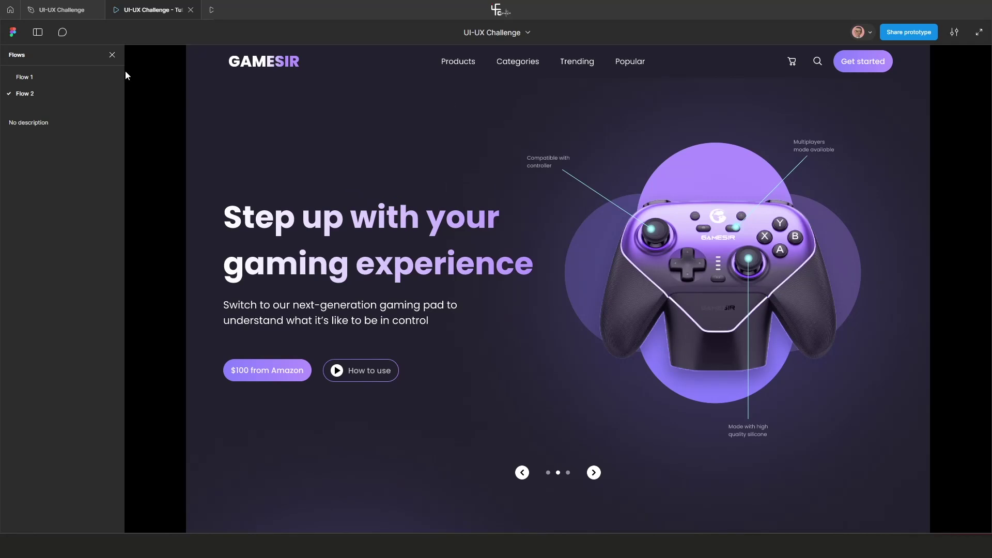
Close the presentation's flows list and hide the surrounding interface so only the prototype shows.
{"action": "left_click", "coordinate": [113, 55]}
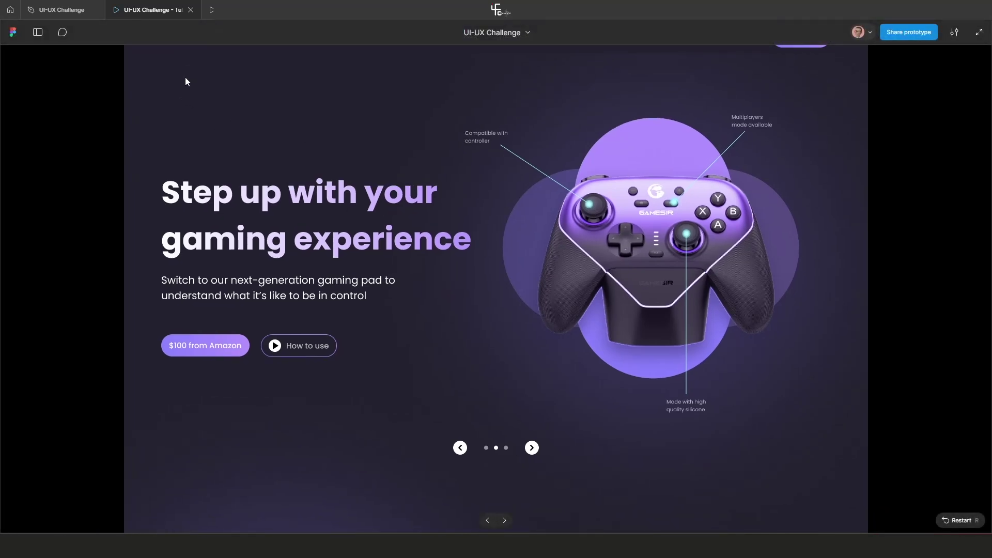
{"action": "left_click", "coordinate": [954, 32]}
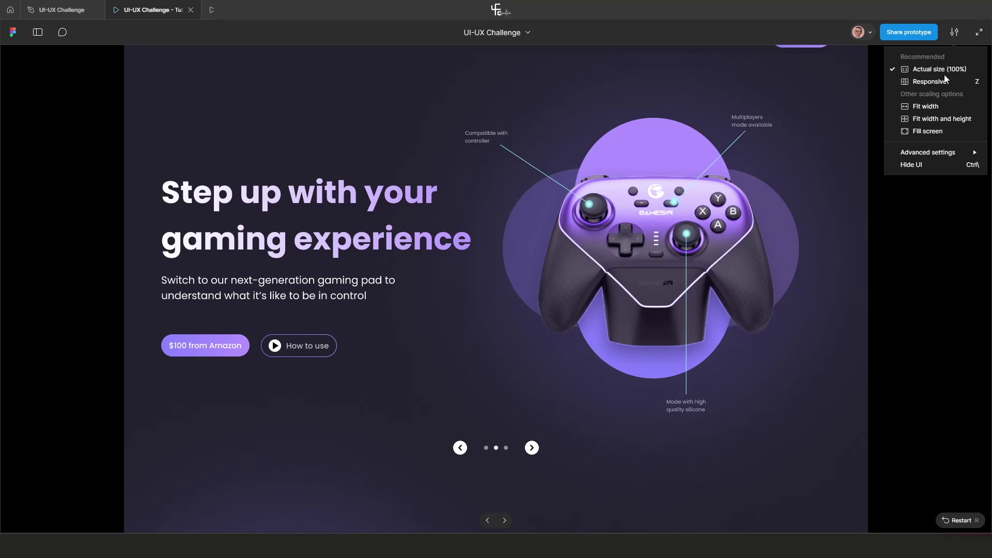
{"action": "left_click", "coordinate": [935, 164]}
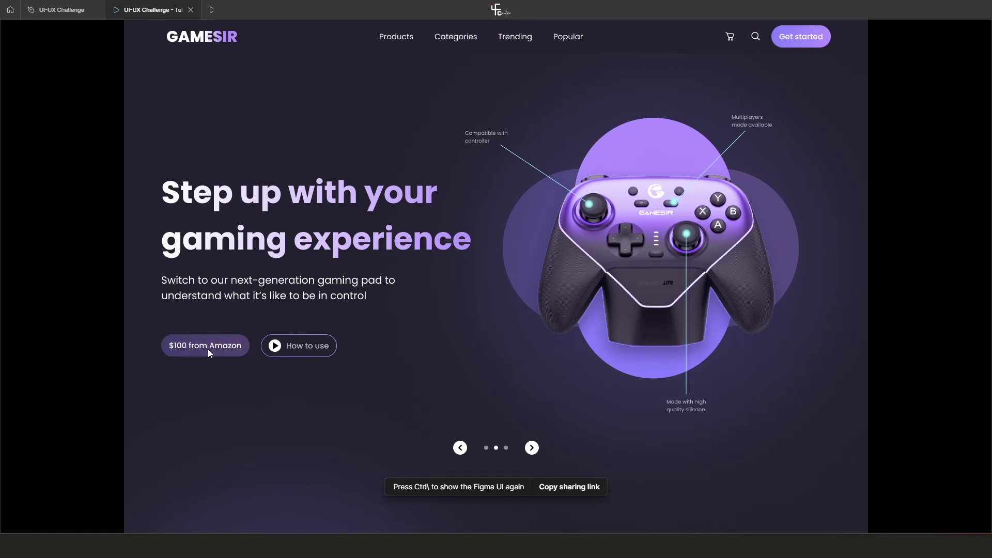
Examine the running prototype's scrolling and section transitions from the hero screen through the store banner to the footer.
{"action": "scroll", "coordinate": [550, 330], "scroll_direction": "down", "scroll_amount": 1}
{"action": "scroll", "coordinate": [549, 330], "scroll_direction": "up", "scroll_amount": 1}
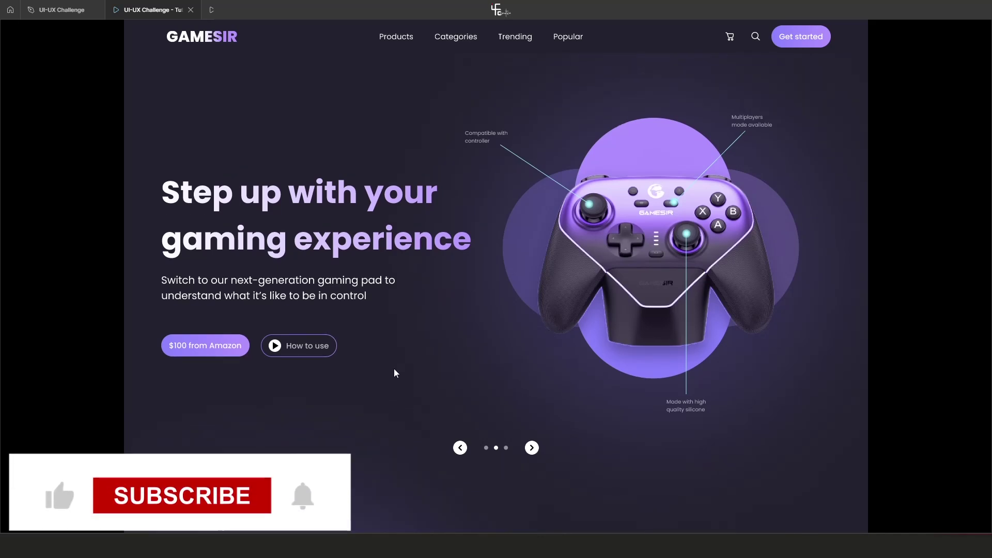
{"action": "scroll", "coordinate": [395, 371], "scroll_direction": "down", "scroll_amount": 10}
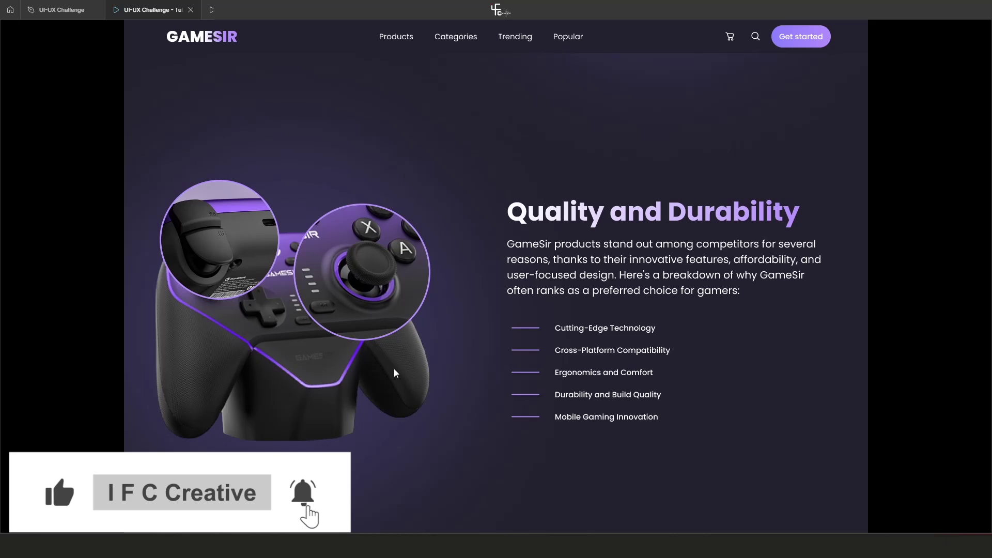
{"action": "scroll", "coordinate": [394, 369], "scroll_direction": "up", "scroll_amount": 5}
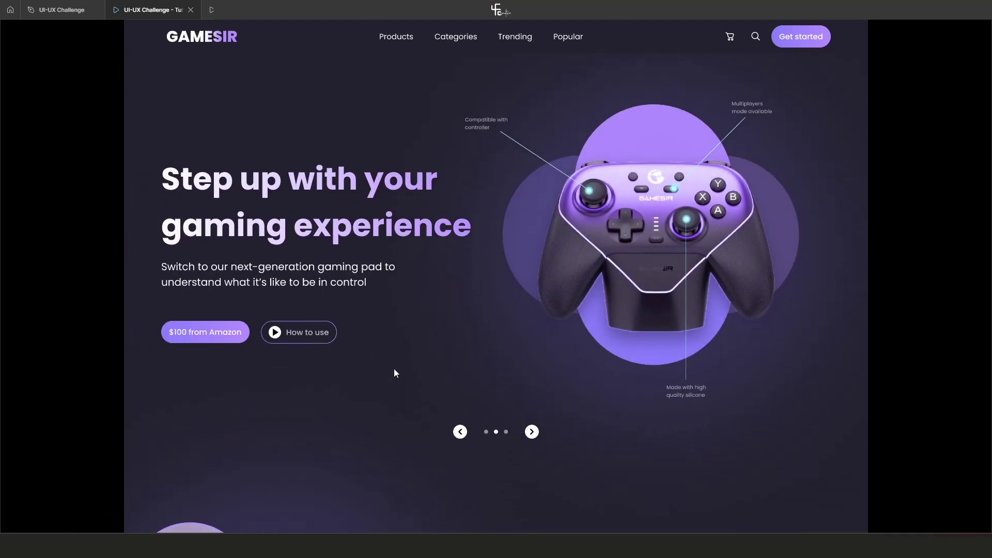
{"action": "scroll", "coordinate": [394, 369], "scroll_direction": "down", "scroll_amount": 5}
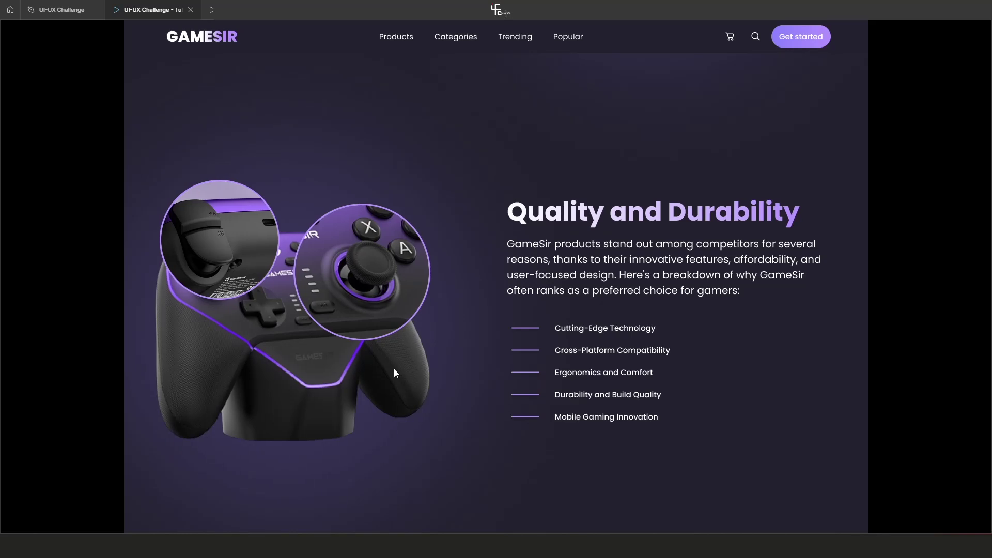
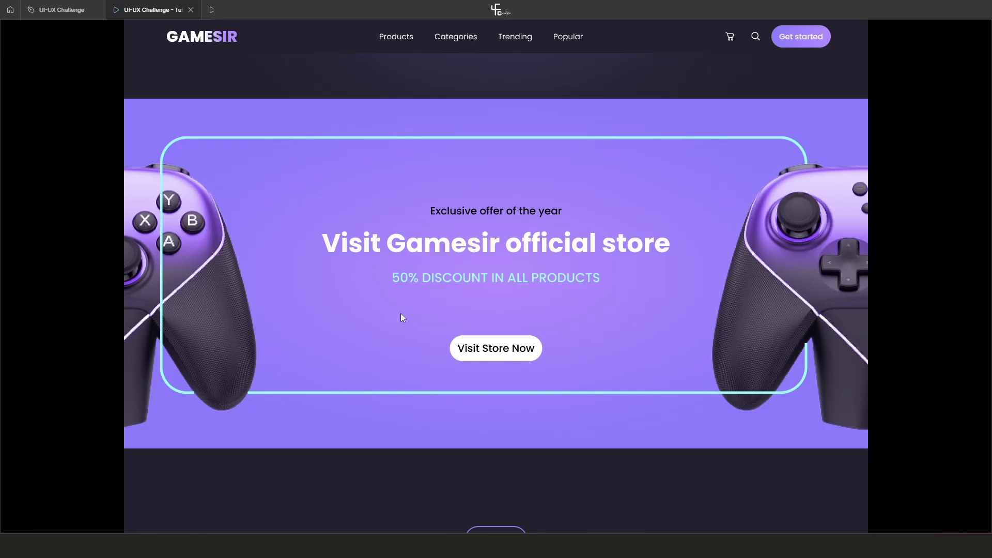
{"action": "scroll", "coordinate": [401, 313], "scroll_direction": "down", "scroll_amount": 5}
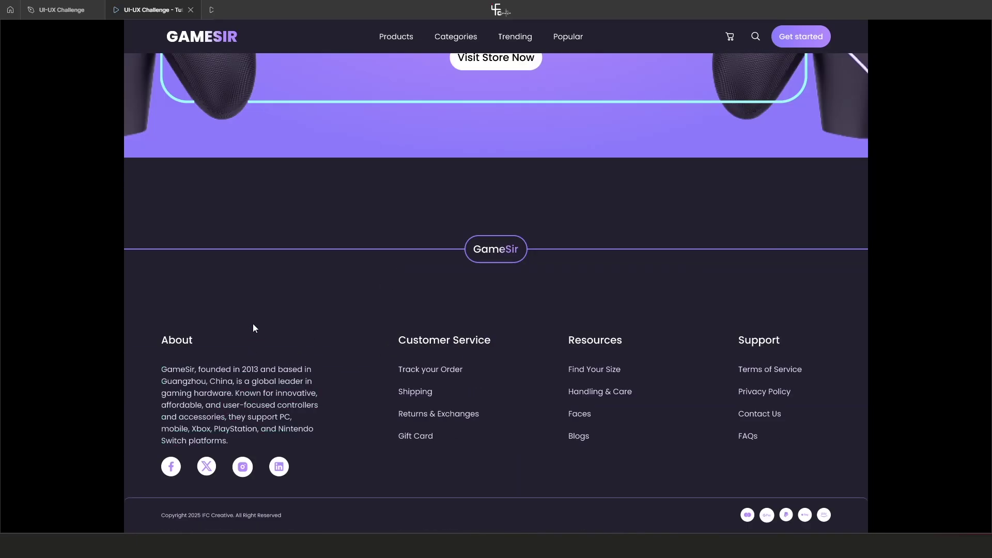
{"action": "scroll", "coordinate": [305, 357], "scroll_direction": "up", "scroll_amount": 2}
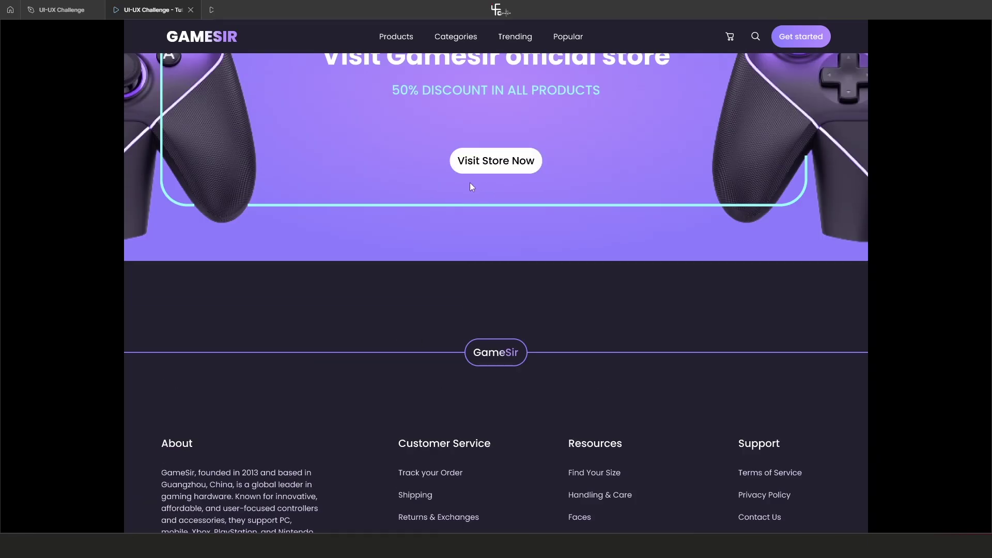
{"action": "scroll", "coordinate": [344, 412], "scroll_direction": "down", "scroll_amount": 2}
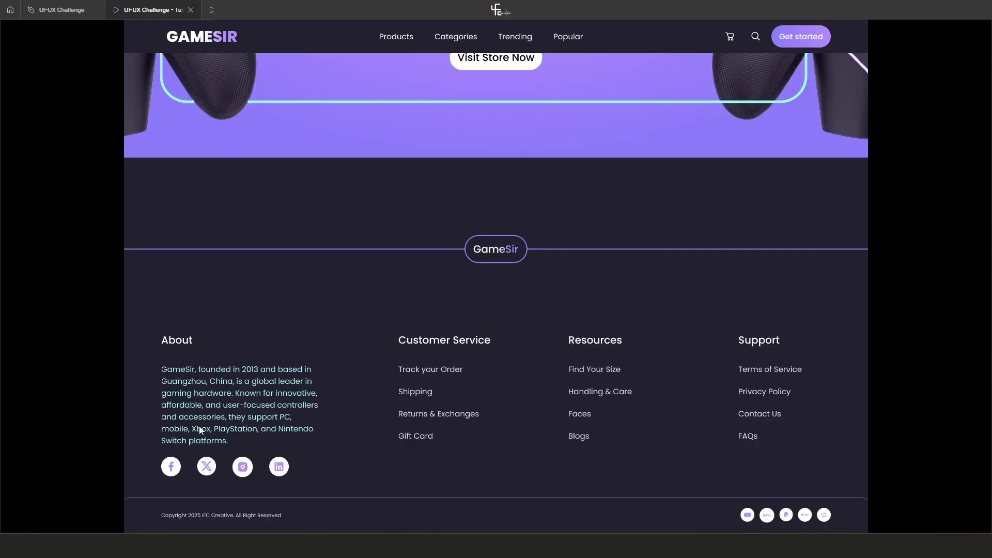
Return to the design file and add an iPhone 16 frame (393 × 852) on the empty canvas below the desktop frames.
{"action": "left_click", "coordinate": [46, 12]}
{"action": "scroll", "coordinate": [409, 194], "scroll_direction": "down", "scroll_amount": 3}
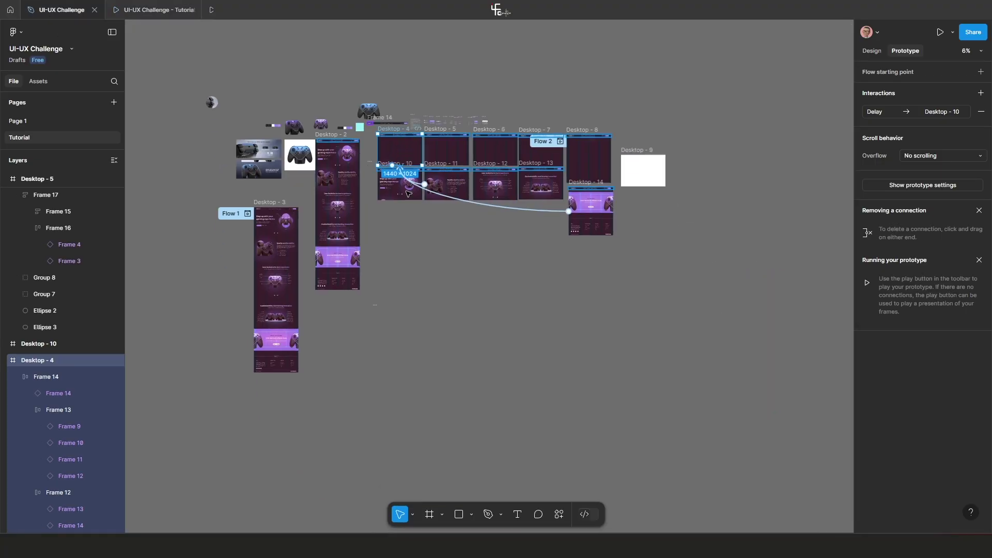
{"action": "scroll", "coordinate": [394, 321], "scroll_direction": "up", "scroll_amount": 4}
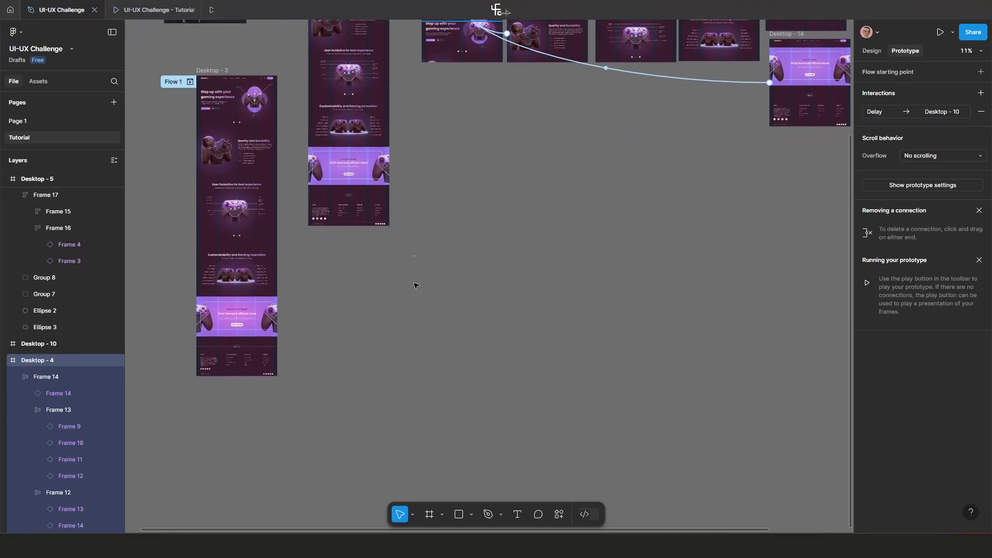
{"action": "scroll", "coordinate": [429, 295], "scroll_direction": "down", "scroll_amount": 2}
{"action": "key", "text": "f"}
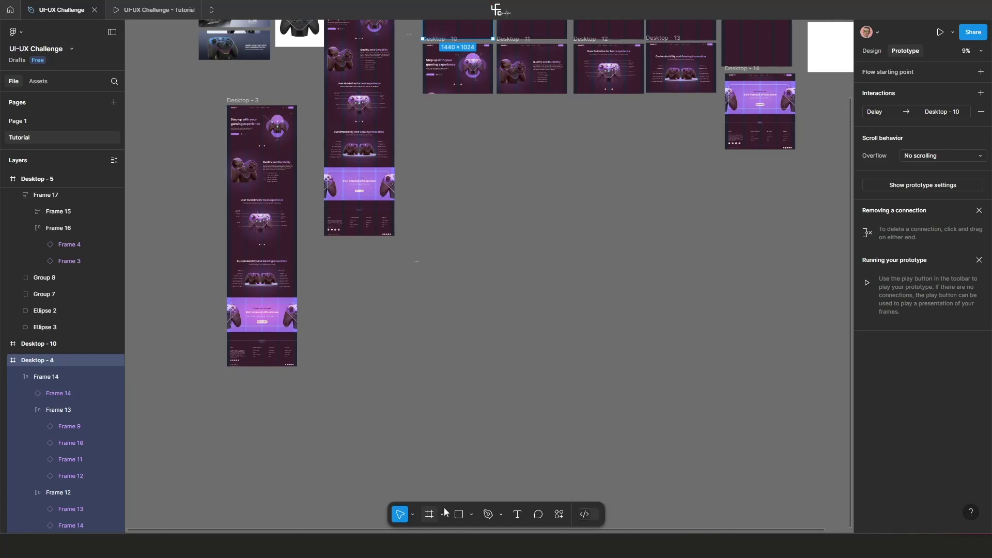
{"action": "left_click", "coordinate": [878, 91]}
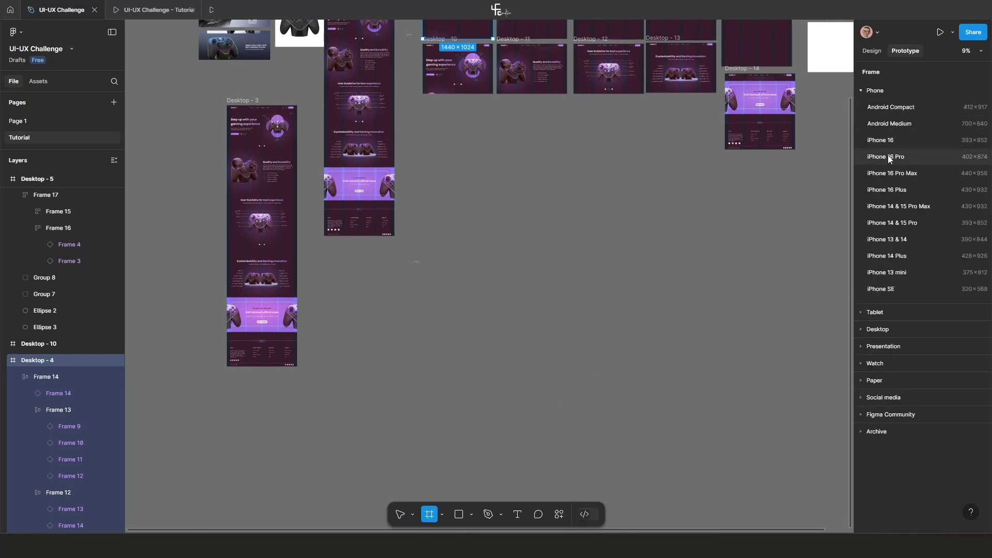
{"action": "left_click", "coordinate": [893, 139]}
{"action": "scroll", "coordinate": [509, 287], "scroll_direction": "up", "scroll_amount": 10}
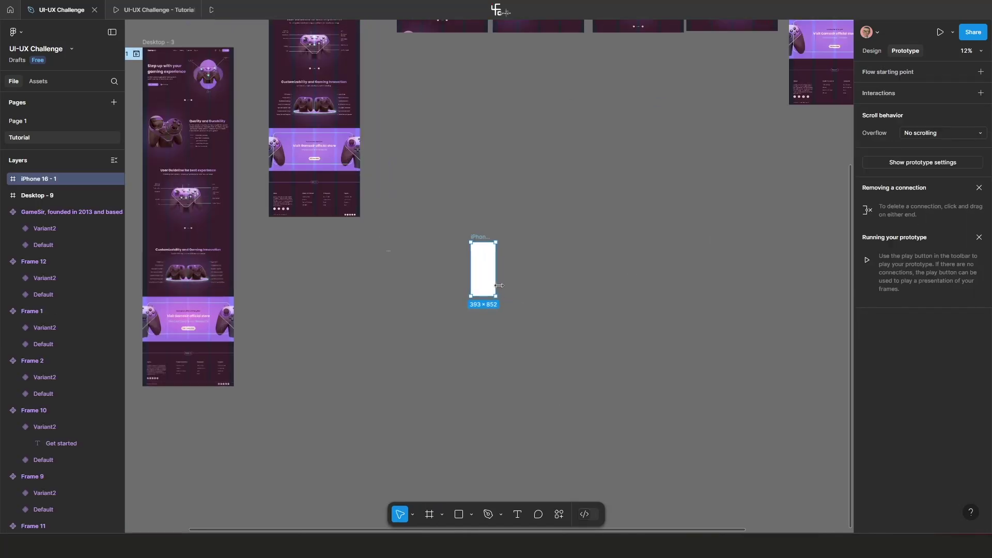
{"action": "scroll", "coordinate": [523, 305], "scroll_direction": "up", "scroll_amount": 2}
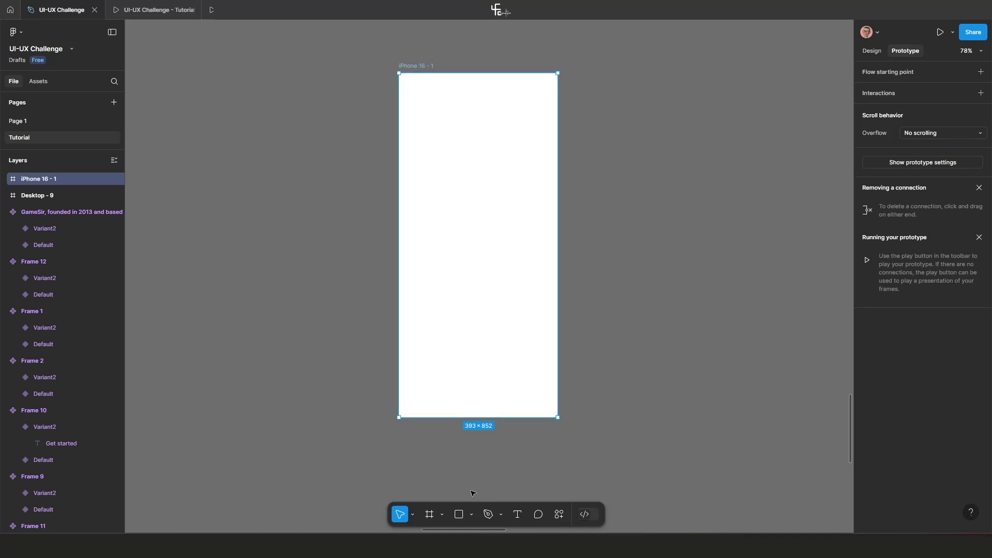
Draw a rectangle about 172 × 135 inside the iPhone 16 frame and centre it horizontally in the upper half.
{"action": "left_click", "coordinate": [459, 515]}
{"action": "mouse_move", "coordinate": [450, 168]}
{"action": "left_mouse_down"}
{"action": "mouse_move", "coordinate": [507, 346]}
{"action": "mouse_move", "coordinate": [522, 301]}
{"action": "left_mouse_up"}
{"action": "mouse_move", "coordinate": [488, 238]}
{"action": "left_mouse_down"}
{"action": "mouse_move", "coordinate": [468, 234]}
{"action": "mouse_move", "coordinate": [476, 231]}
{"action": "left_mouse_up"}
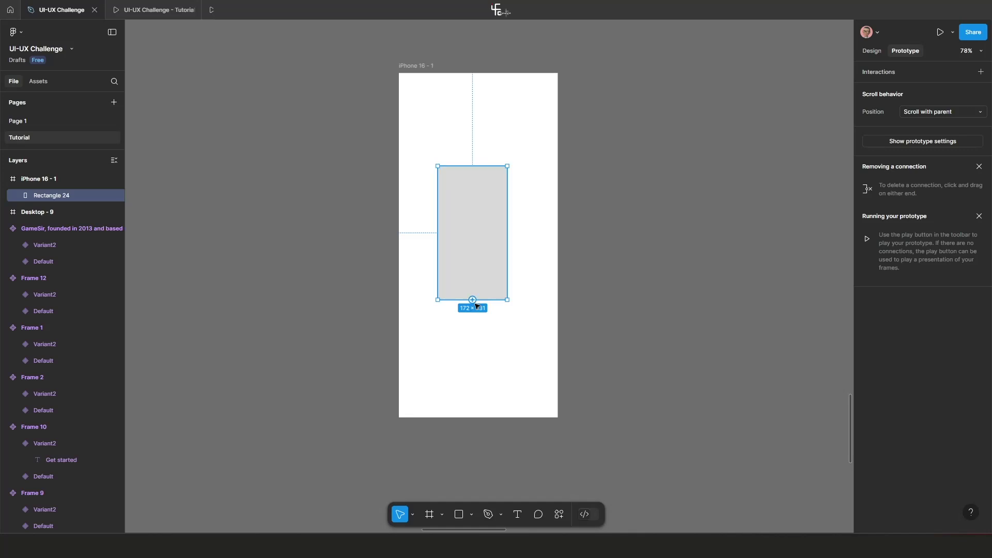
{"action": "left_click_drag", "start_coordinate": [481, 300], "coordinate": [482, 238]}
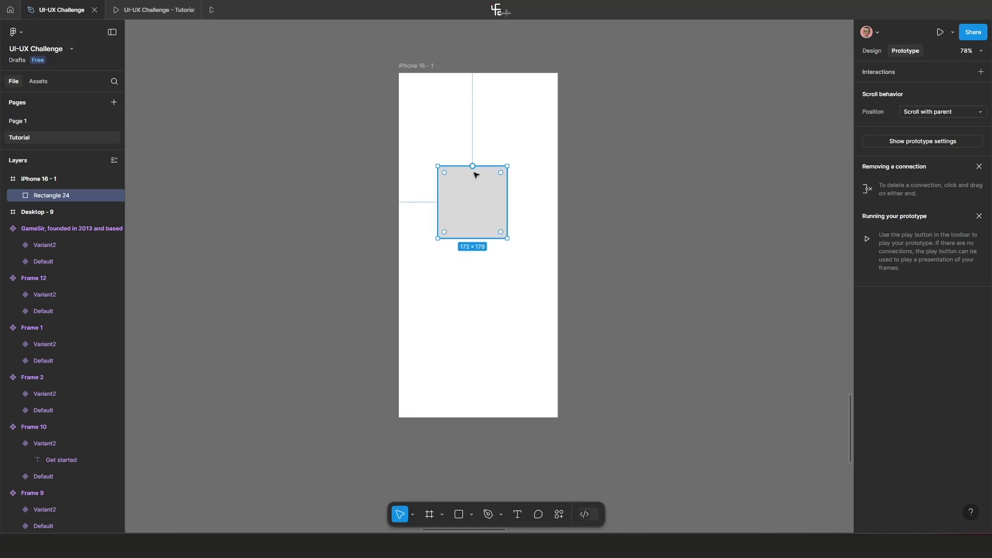
{"action": "left_click_drag", "start_coordinate": [461, 166], "coordinate": [461, 183]}
{"action": "left_click_drag", "start_coordinate": [476, 226], "coordinate": [476, 229]}
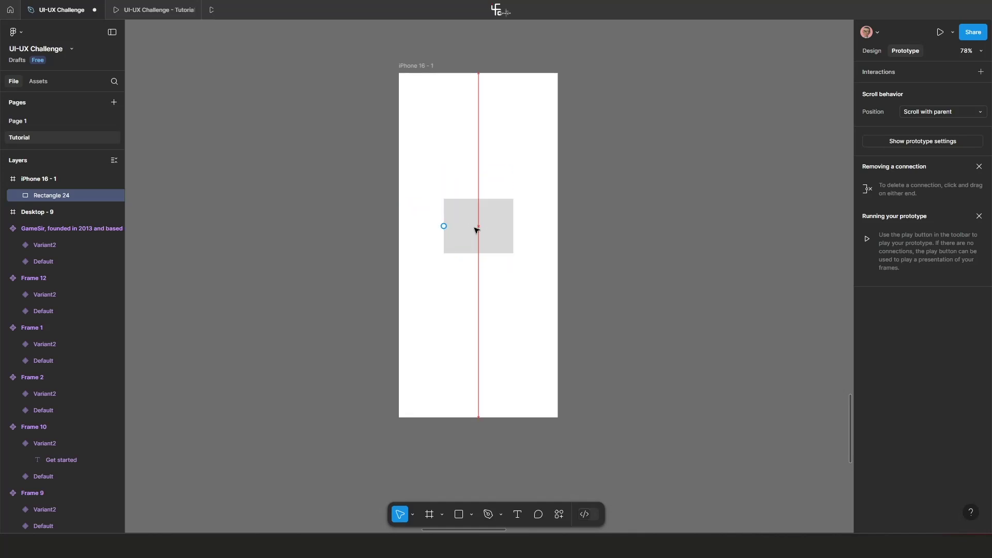
Change the rectangle's fill to red F51515.
{"action": "left_click", "coordinate": [871, 50]}
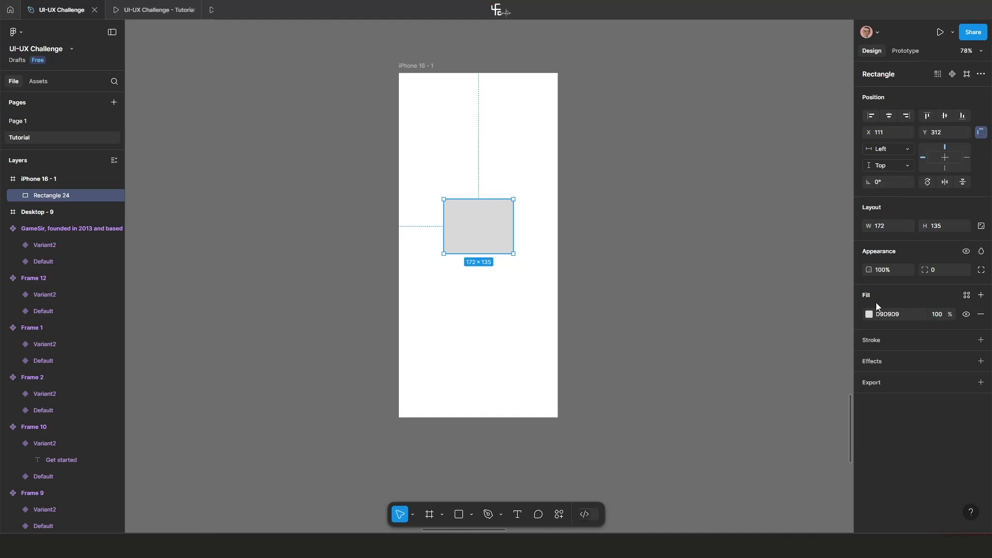
{"action": "left_click", "coordinate": [870, 314]}
{"action": "left_click", "coordinate": [836, 299]}
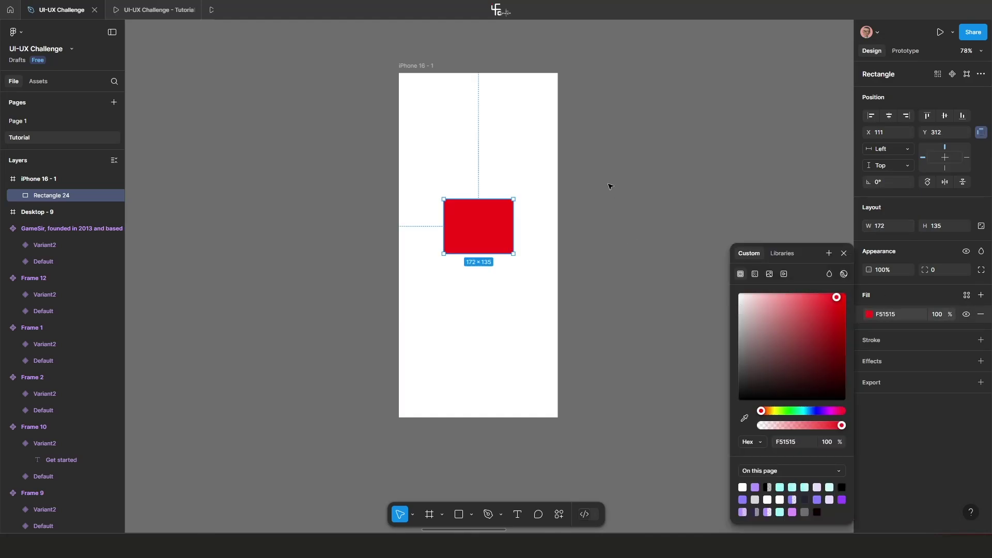
{"action": "left_click", "coordinate": [609, 165]}
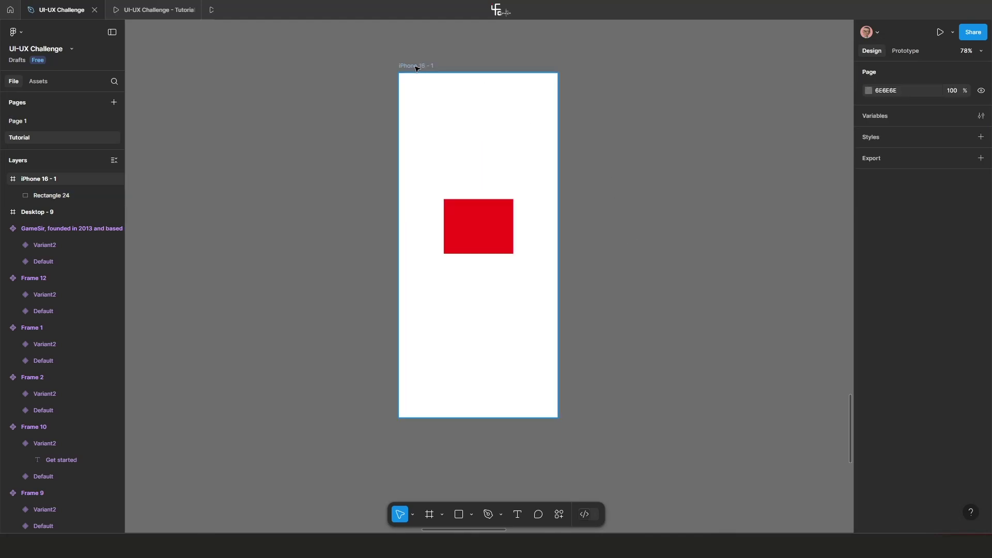
Duplicate the iPhone 16 frame level beside the original and stretch the copy's red rectangle to about 172 × 586.
{"action": "left_click", "coordinate": [416, 67]}
{"action": "key", "text": "ctrl+d"}
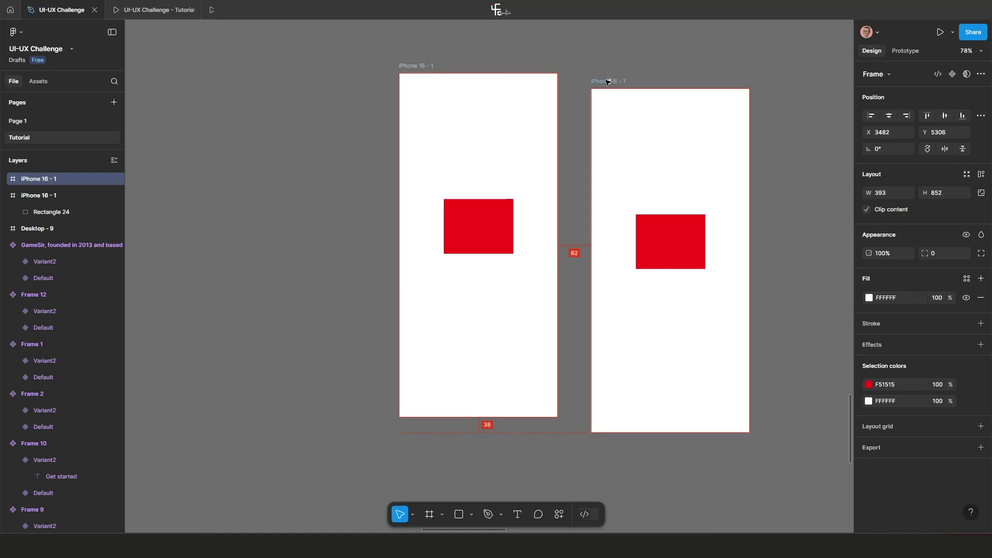
{"action": "left_click", "coordinate": [660, 223]}
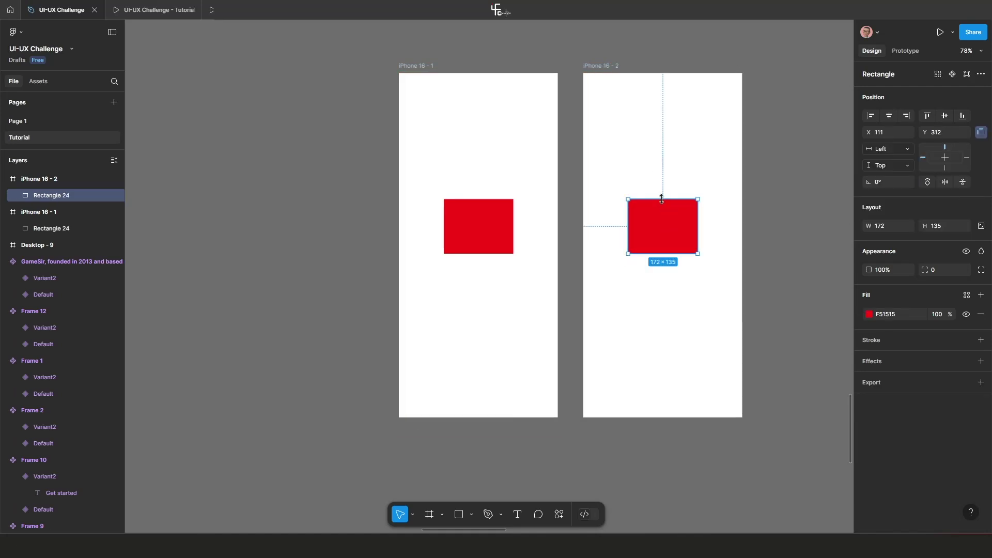
{"action": "left_click_drag", "start_coordinate": [661, 199], "coordinate": [657, 125]}
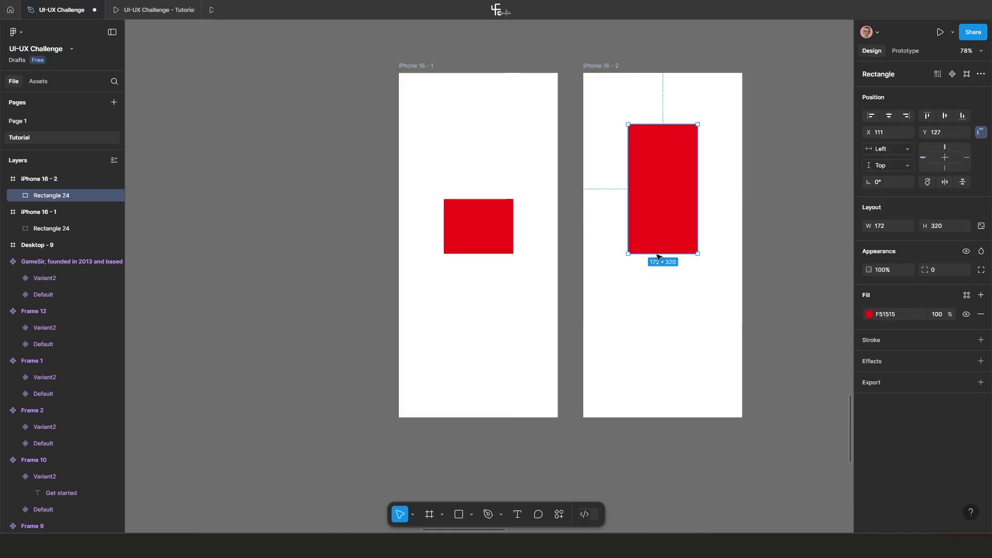
{"action": "left_click_drag", "start_coordinate": [669, 294], "coordinate": [669, 336]}
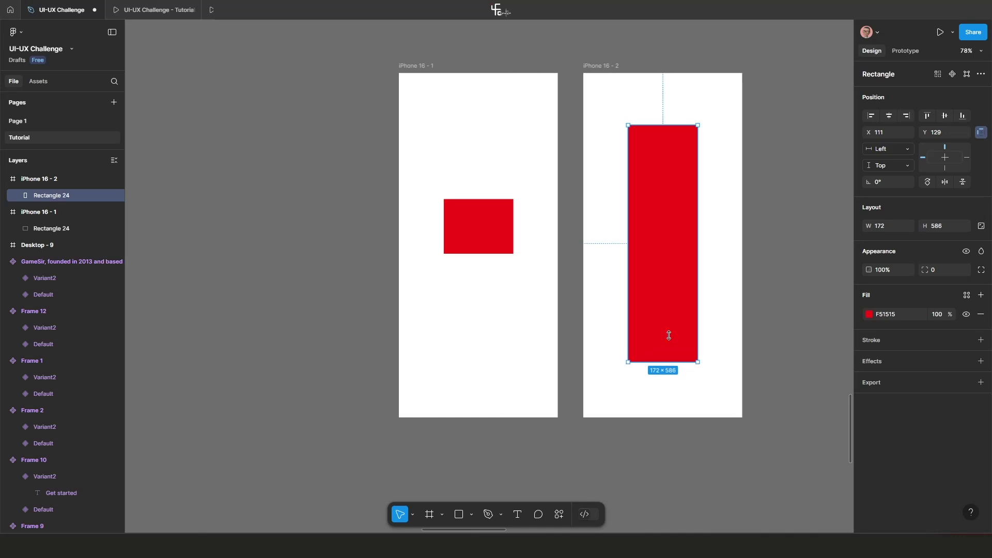
Compare the layer names of the two iPhone frames and of the red rectangles inside them.
{"action": "left_click", "coordinate": [417, 67]}
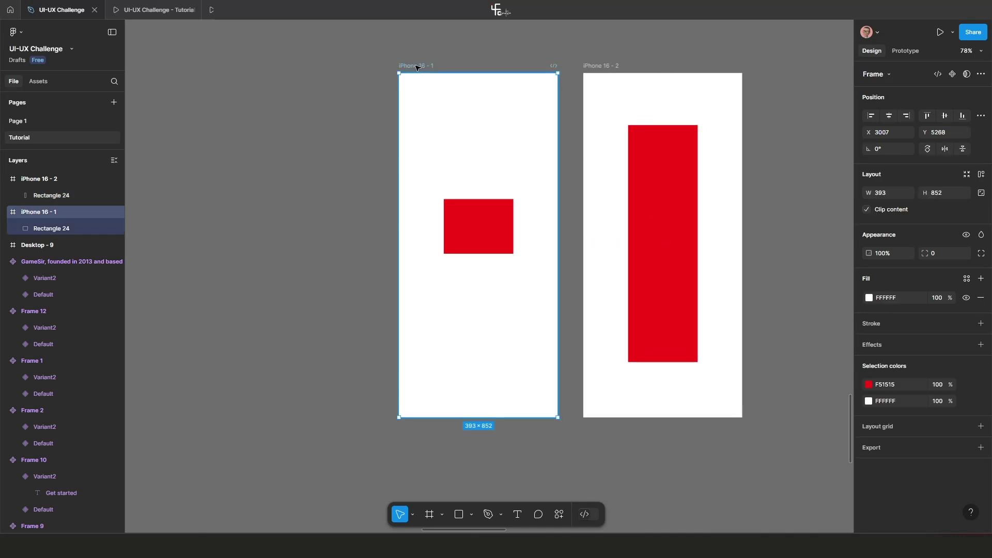
{"action": "left_click", "coordinate": [35, 180]}
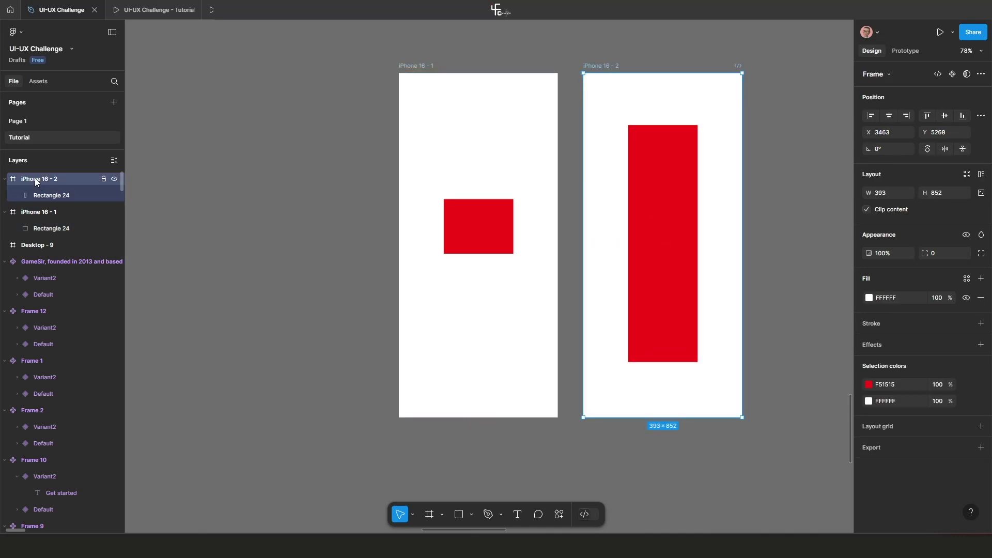
{"action": "left_click", "coordinate": [41, 212]}
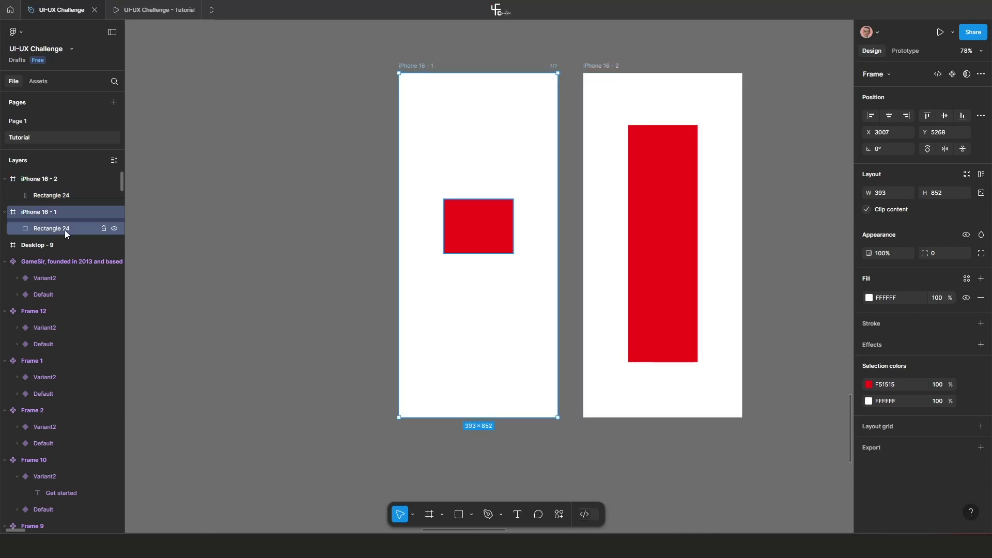
{"action": "left_click", "coordinate": [609, 66]}
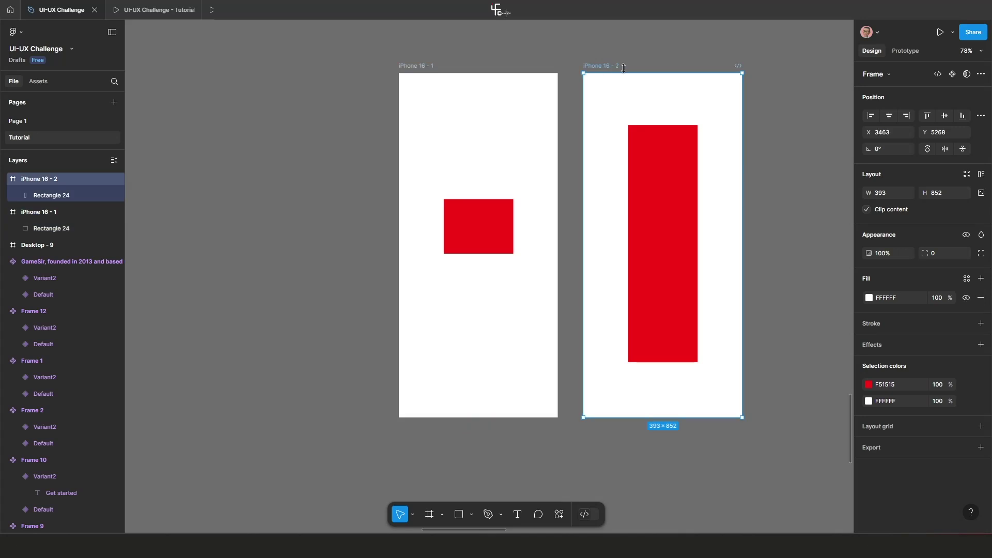
{"action": "left_click", "coordinate": [56, 227]}
{"action": "left_click", "coordinate": [58, 195]}
Link the small red rectangle to iPhone 16 - 2 and the tall one back to iPhone 16 - 1, on click with 1000 ms Smart animate.
{"action": "left_click", "coordinate": [483, 223]}
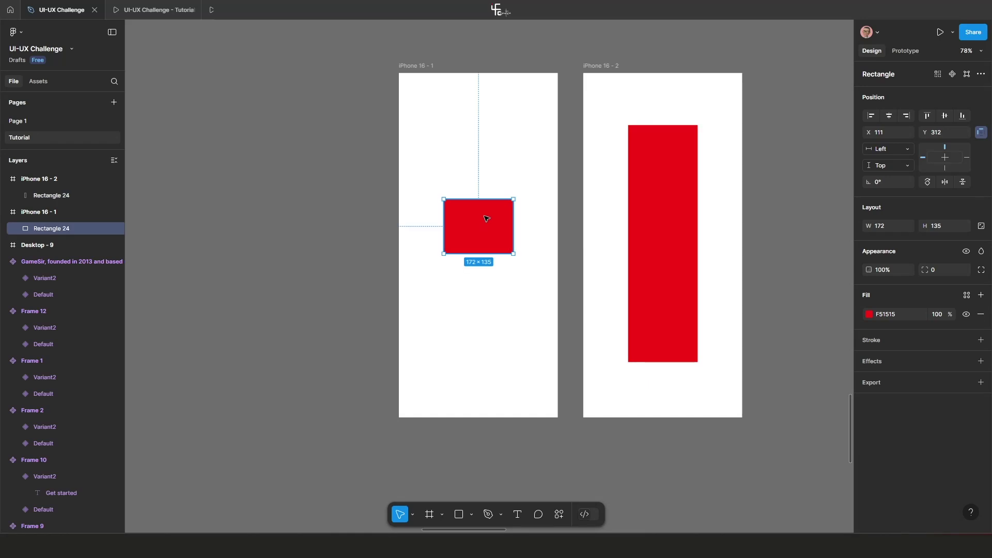
{"action": "left_click", "coordinate": [906, 51]}
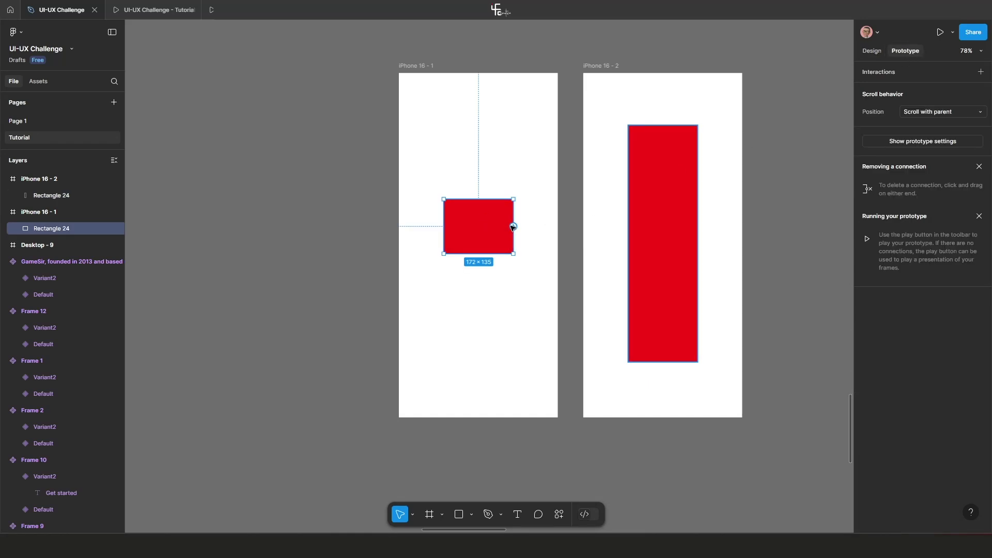
{"action": "left_click_drag", "start_coordinate": [515, 227], "coordinate": [600, 228]}
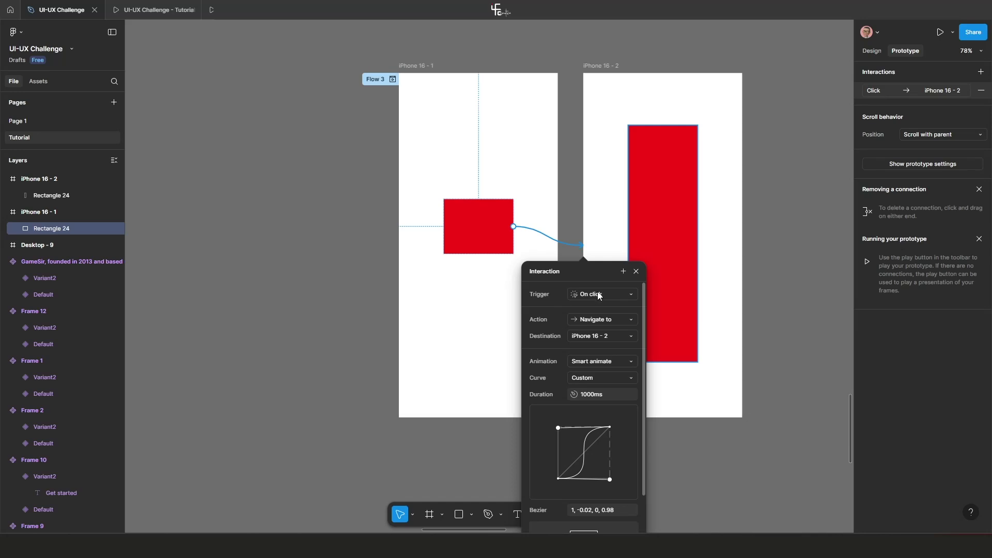
{"action": "left_click", "coordinate": [640, 269]}
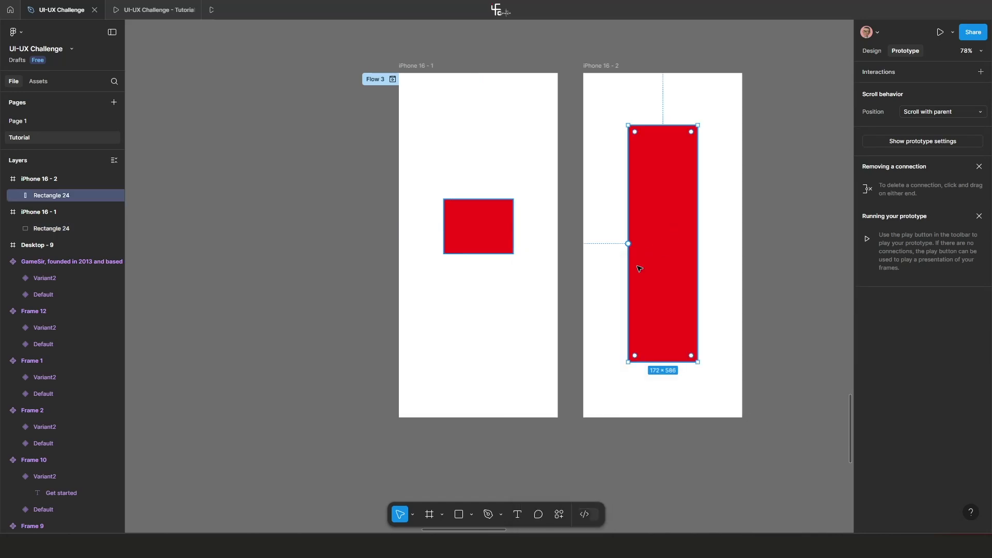
{"action": "left_click_drag", "start_coordinate": [629, 243], "coordinate": [501, 231]}
{"action": "scroll", "coordinate": [524, 318], "scroll_direction": "up", "scroll_amount": 2}
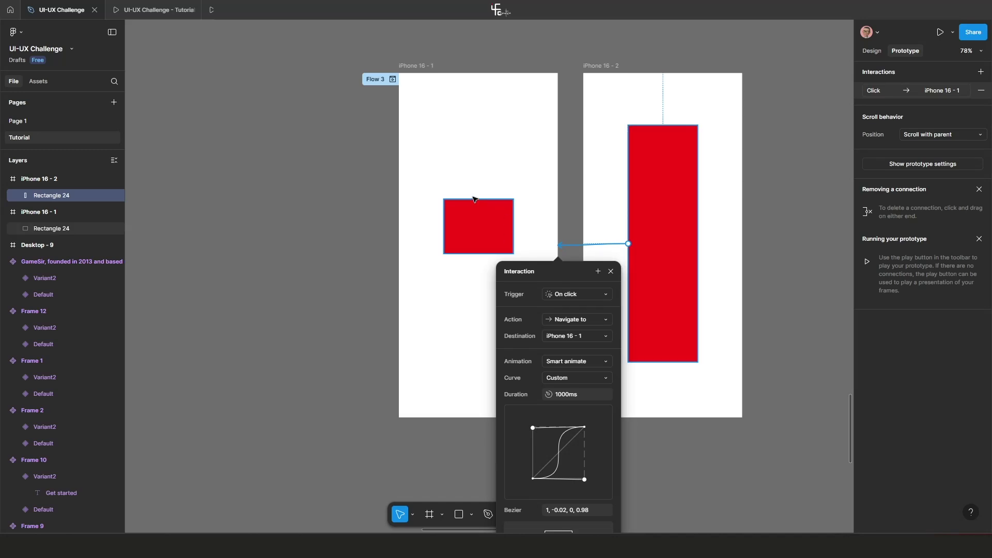
Preview the flow from iPhone 16 - 1, toggle the red rectangle between both states, and close the preview.
{"action": "left_click", "coordinate": [392, 80]}
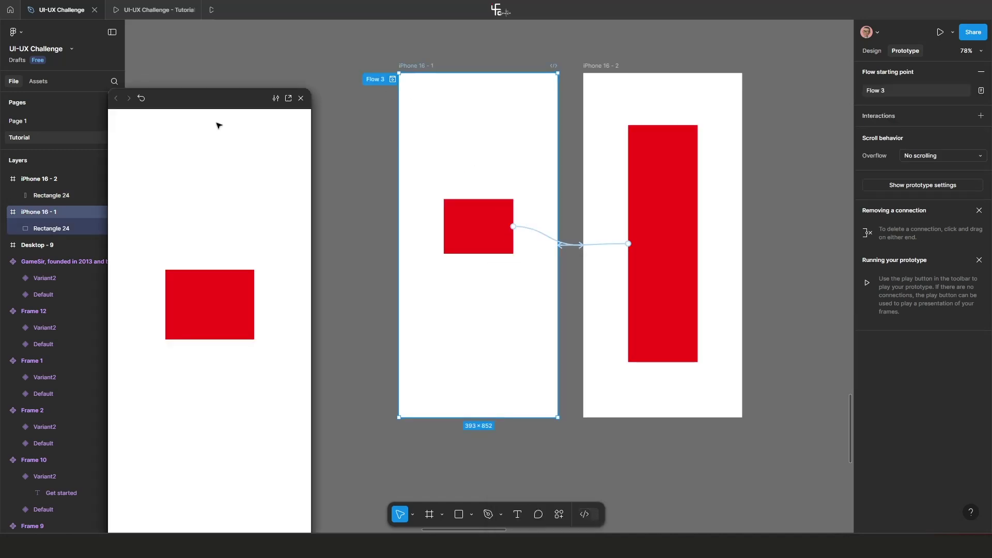
{"action": "left_click_drag", "start_coordinate": [204, 94], "coordinate": [214, 56]}
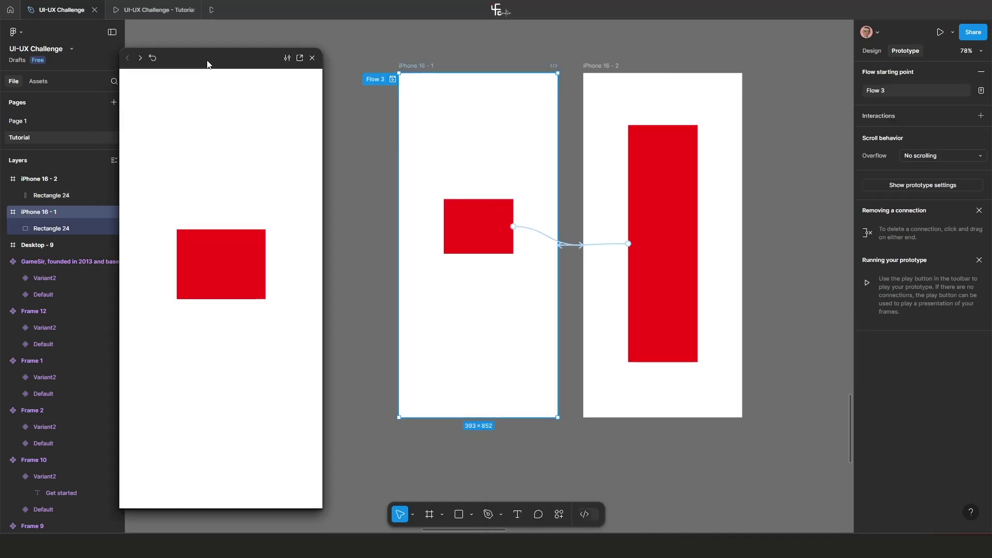
{"action": "left_click", "coordinate": [226, 260]}
{"action": "left_click", "coordinate": [226, 262]}
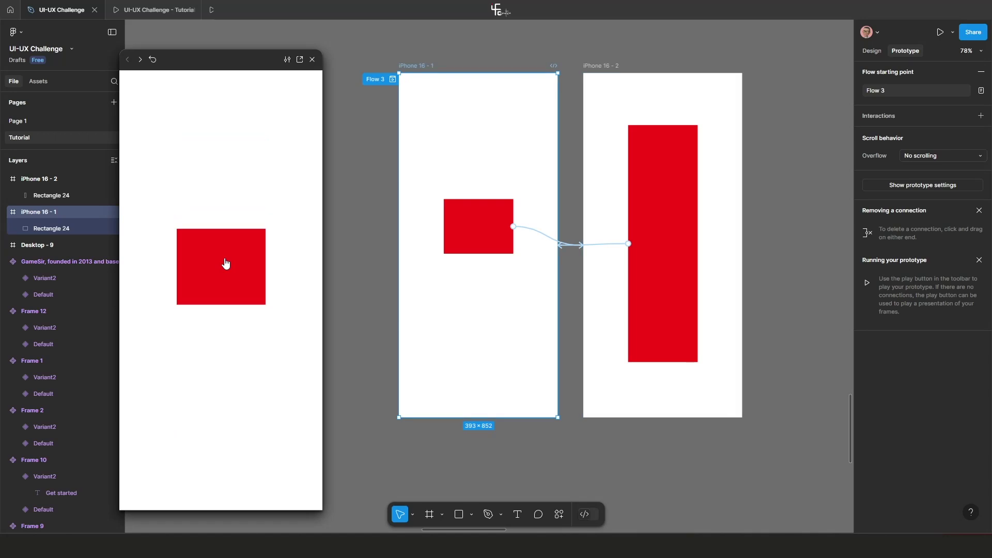
{"action": "left_click", "coordinate": [225, 264]}
{"action": "left_click", "coordinate": [225, 263]}
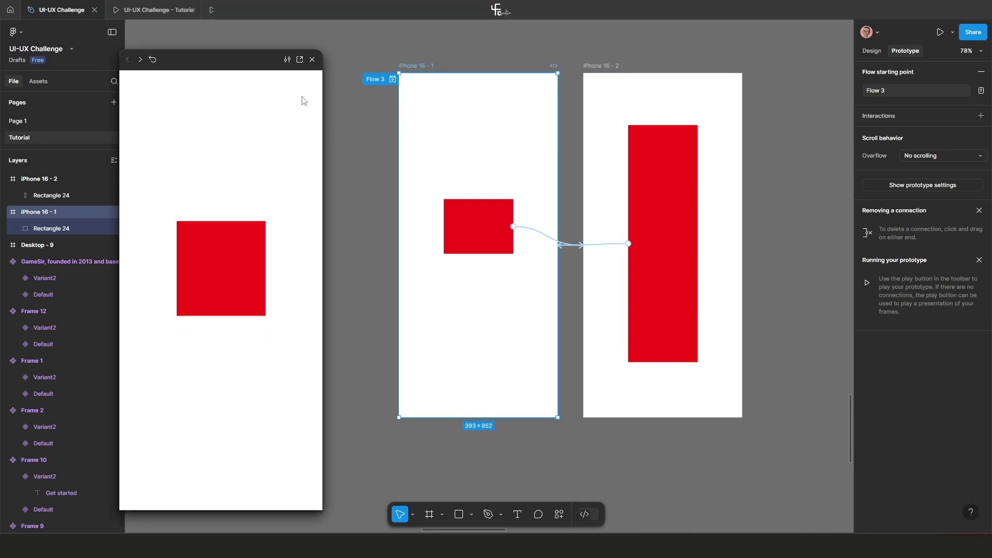
{"action": "left_click", "coordinate": [312, 60]}
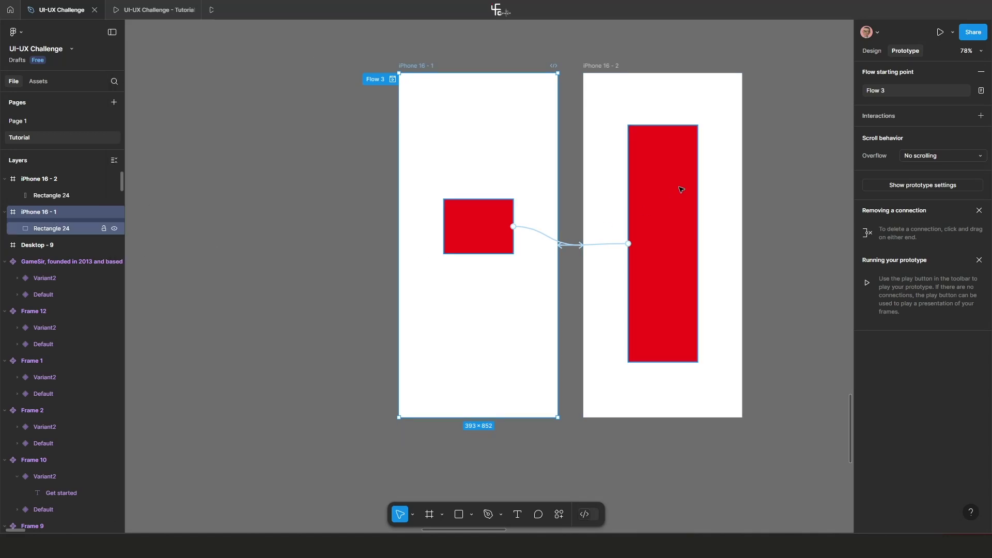
Add another iPhone 16 frame on the empty canvas beside the red pair and draw a rectangle about 181 × 393 in it.
{"action": "left_click", "coordinate": [664, 196]}
{"action": "scroll", "coordinate": [663, 201], "scroll_direction": "down", "scroll_amount": 3, "text": "ctrl"}
{"action": "scroll", "coordinate": [607, 208], "scroll_direction": "down", "scroll_amount": 1}
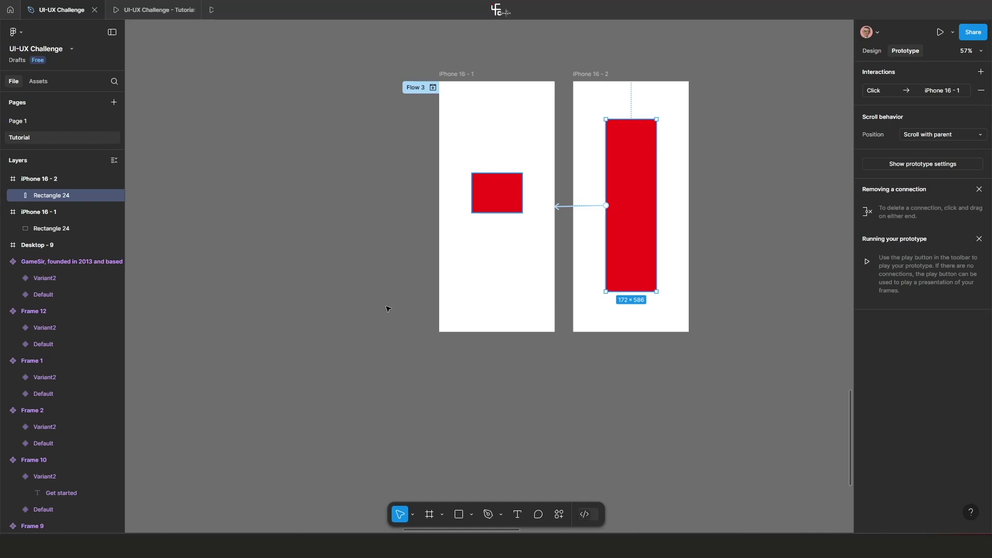
{"action": "left_click_drag", "start_coordinate": [387, 309], "coordinate": [543, 294]}
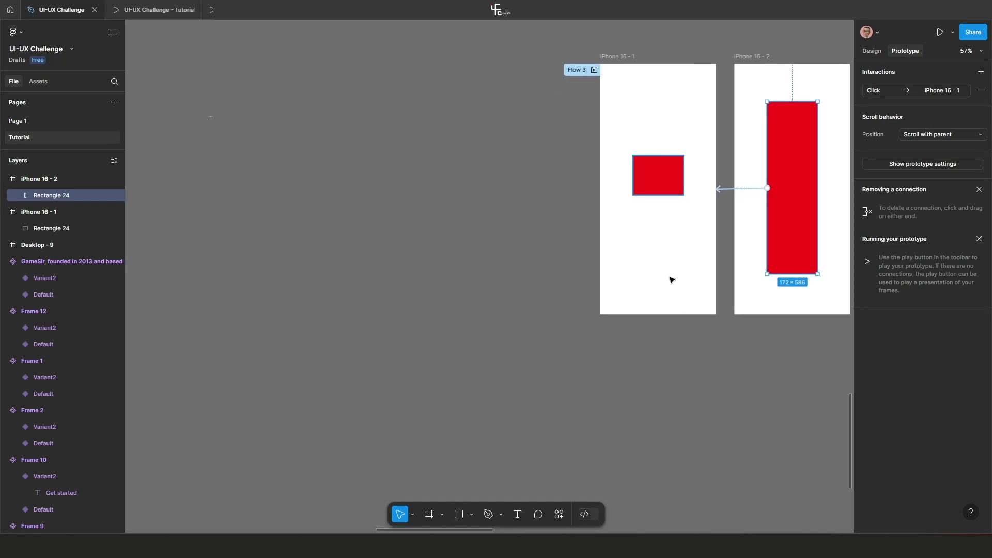
{"action": "left_click", "coordinate": [430, 514]}
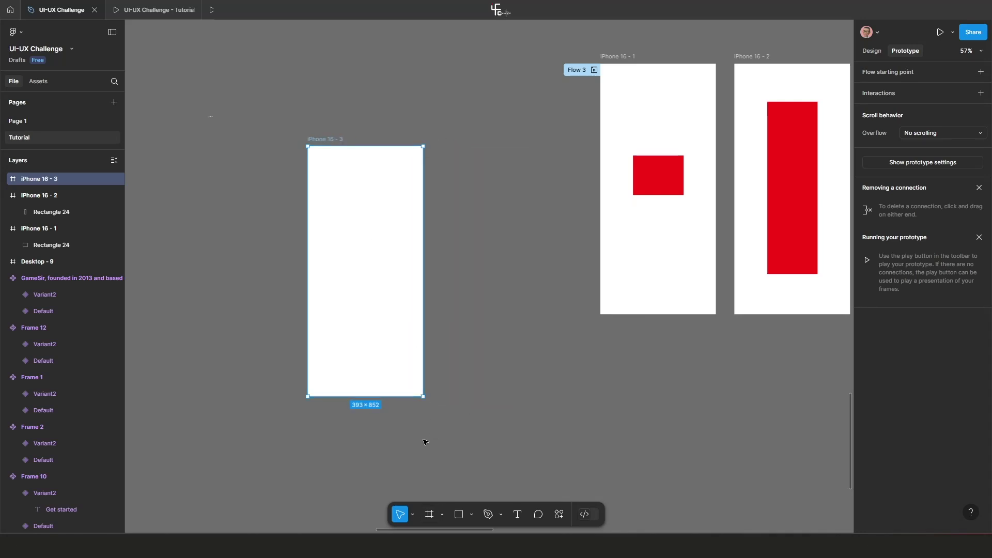
{"action": "left_click", "coordinate": [459, 514]}
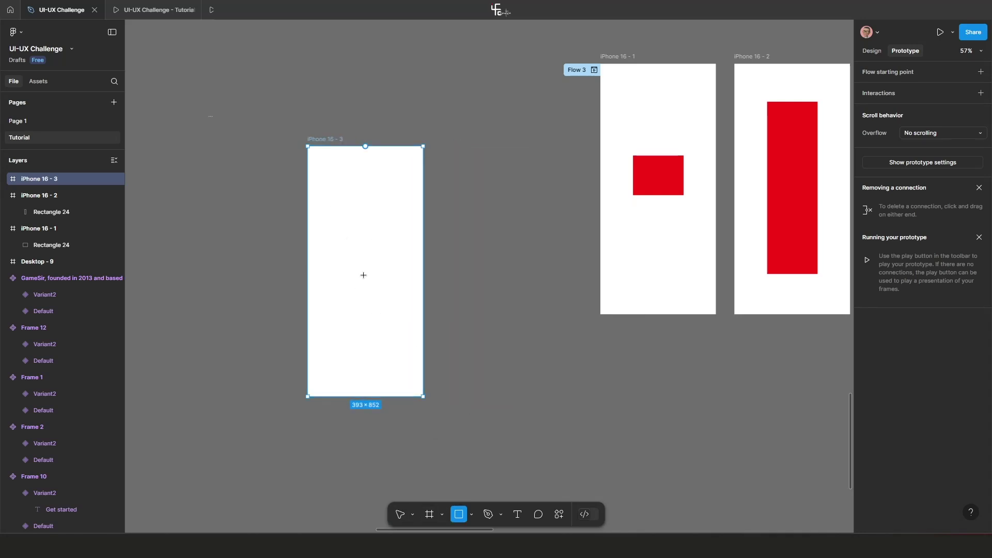
{"action": "left_click_drag", "start_coordinate": [333, 199], "coordinate": [385, 315]}
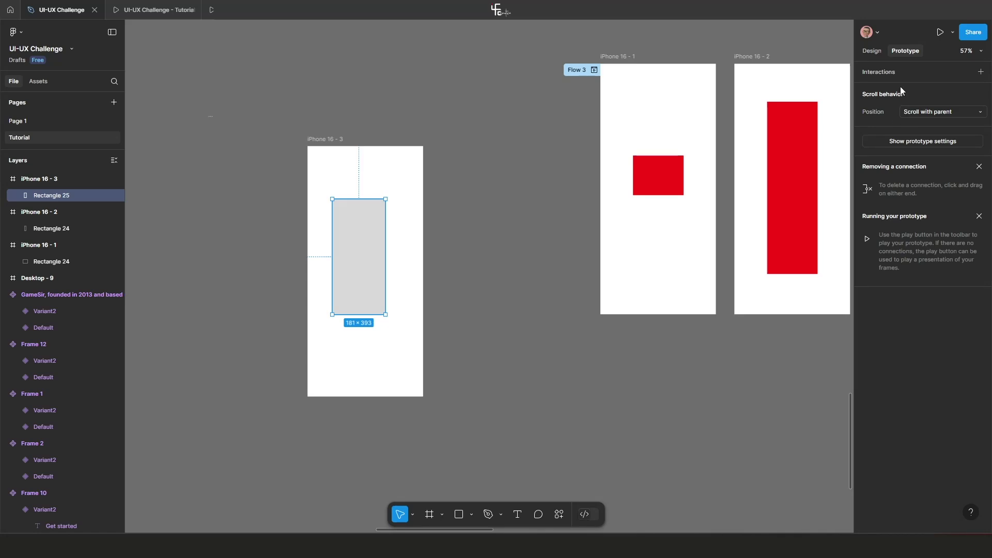
Change the new rectangle's fill to dark blue 0C1879.
{"action": "left_click", "coordinate": [873, 51]}
{"action": "left_click", "coordinate": [869, 315]}
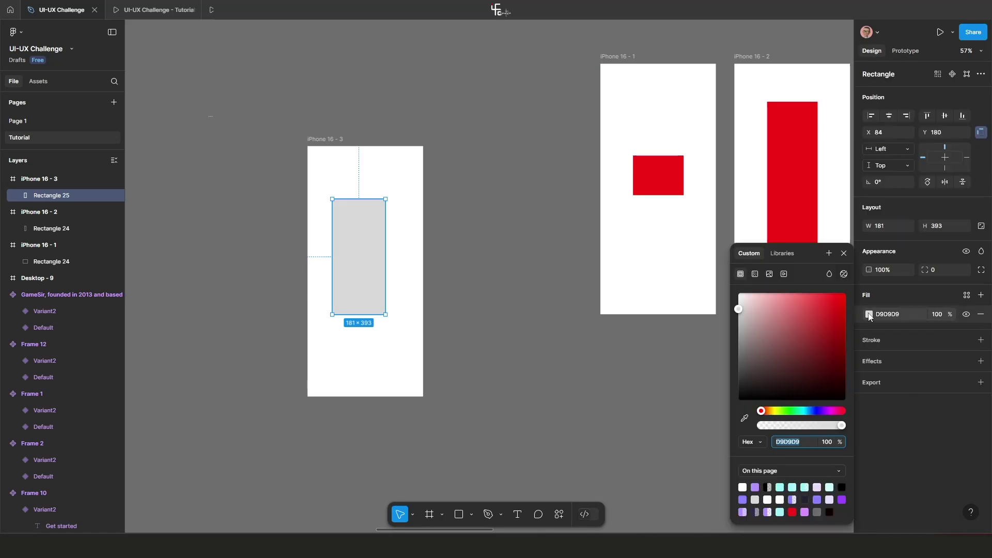
{"action": "left_click", "coordinate": [814, 411]}
{"action": "left_click", "coordinate": [835, 349]}
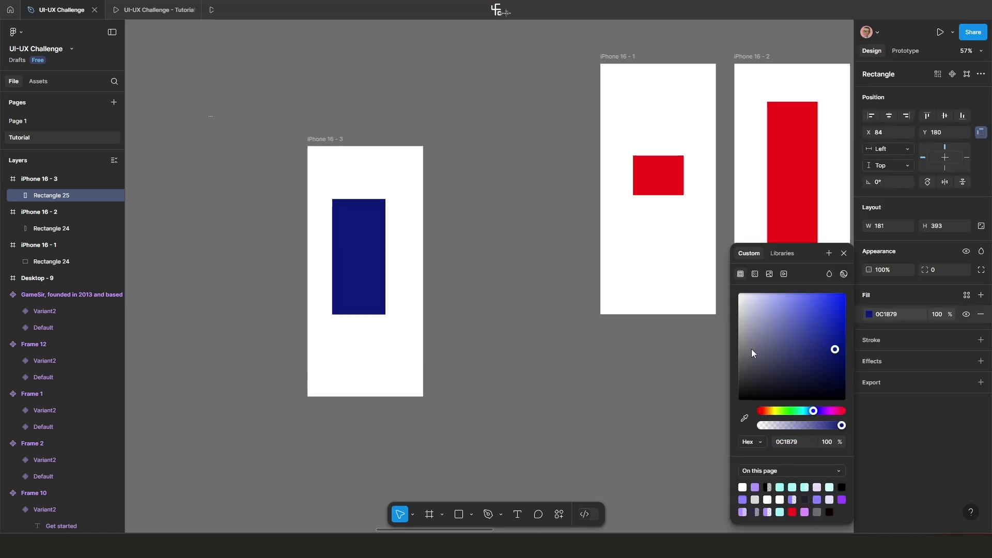
Shift the iPhone 16 - 3 frame away from the red pair and centre the blue rectangle horizontally inside it.
{"action": "left_click", "coordinate": [330, 140]}
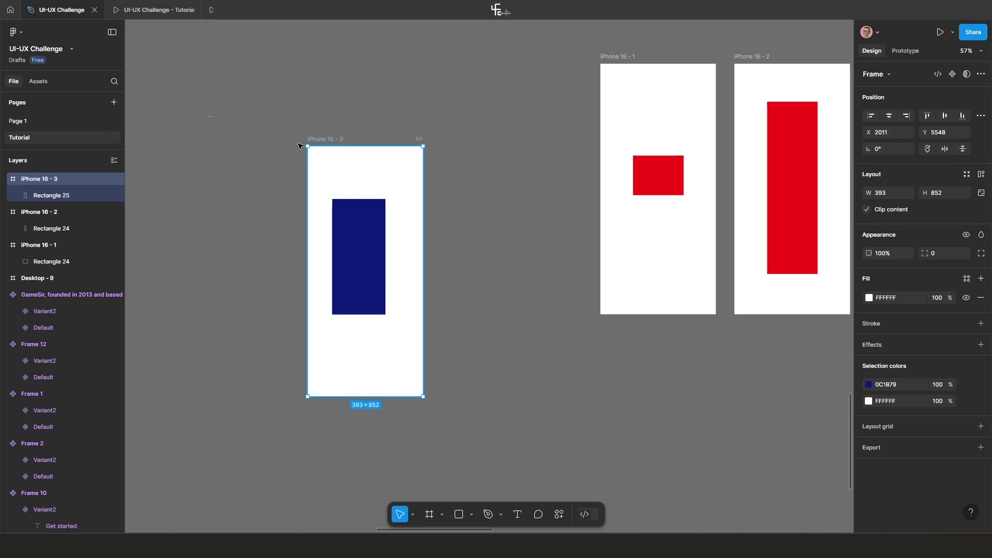
{"action": "left_click_drag", "start_coordinate": [300, 145], "coordinate": [258, 148]}
{"action": "left_click_drag", "start_coordinate": [317, 257], "coordinate": [347, 261]}
{"action": "left_click", "coordinate": [333, 259]}
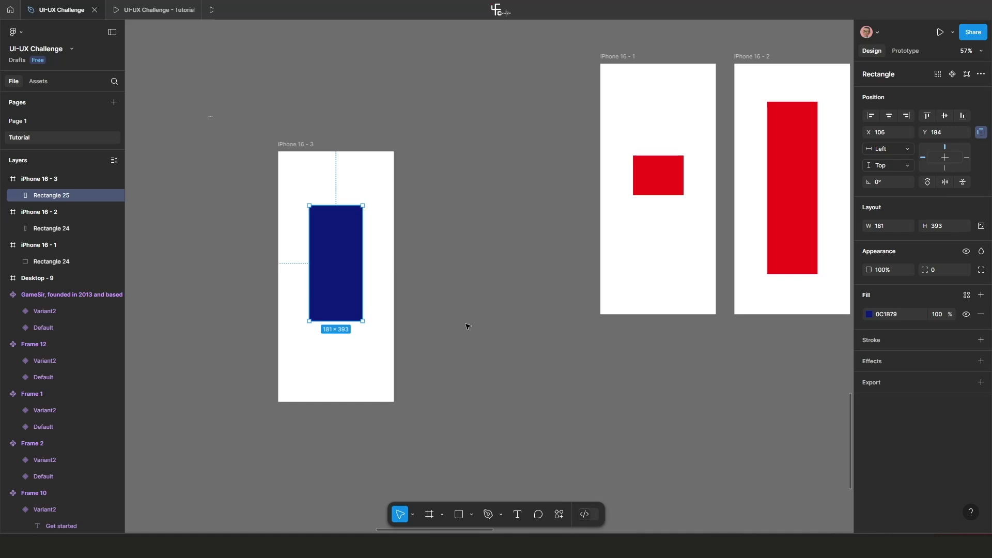
Add an empty iPhone 16 frame (393 × 852) aligned beside the frame with the blue rectangle.
{"action": "left_click", "coordinate": [430, 514]}
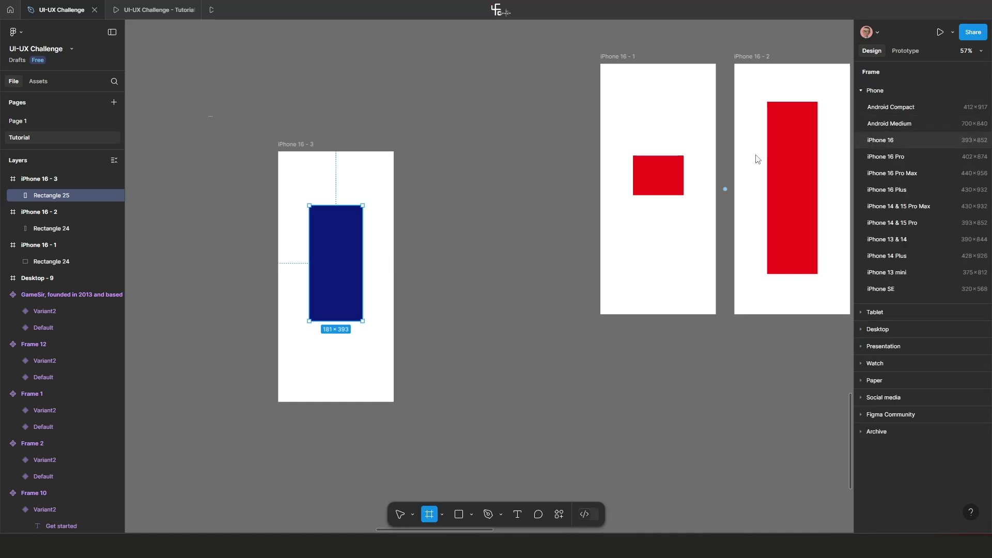
{"action": "left_click", "coordinate": [884, 140]}
{"action": "left_click_drag", "start_coordinate": [456, 144], "coordinate": [449, 145]}
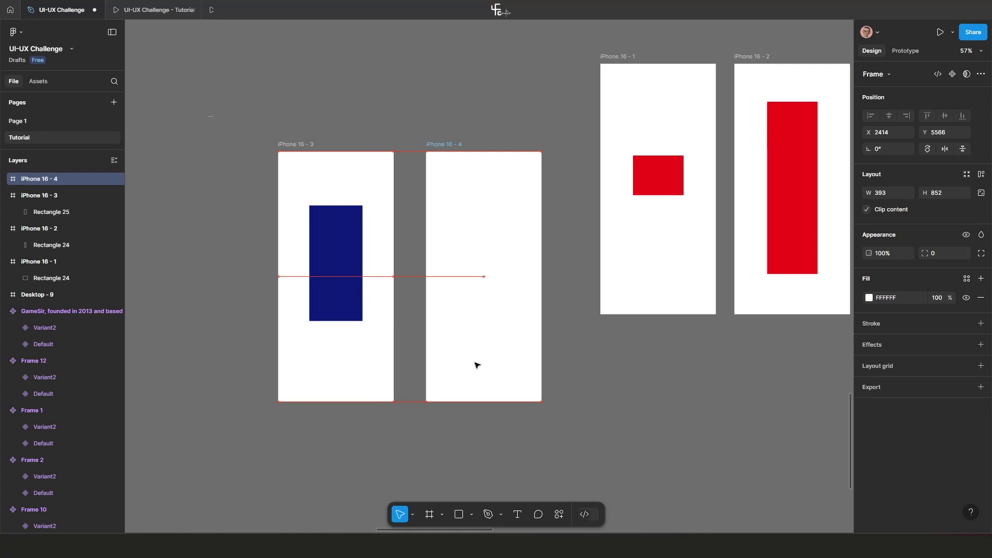
Draw a rectangle about 176 × 137 near the middle of the empty iPhone 16 - 4 frame.
{"action": "key", "text": "r"}
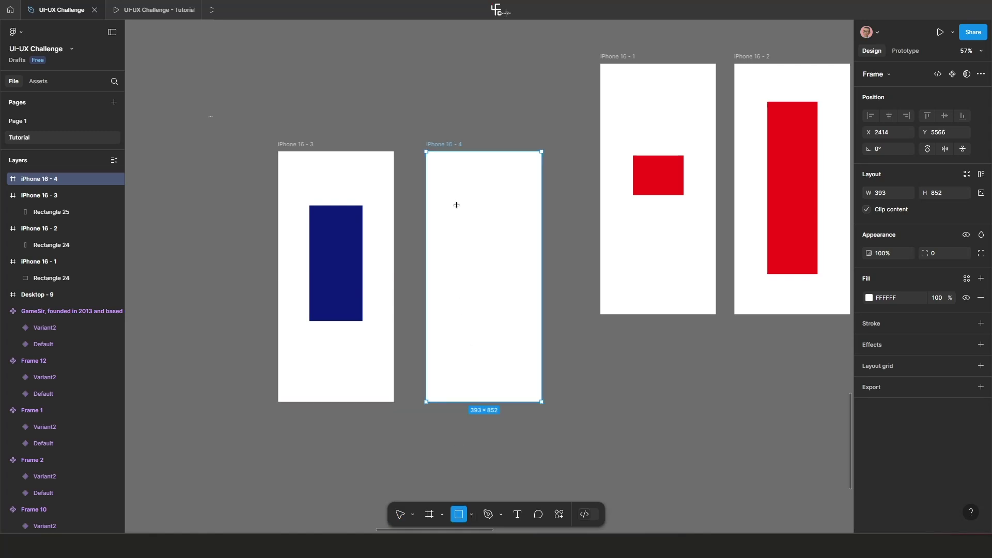
{"action": "left_click_drag", "start_coordinate": [508, 313], "coordinate": [457, 214]}
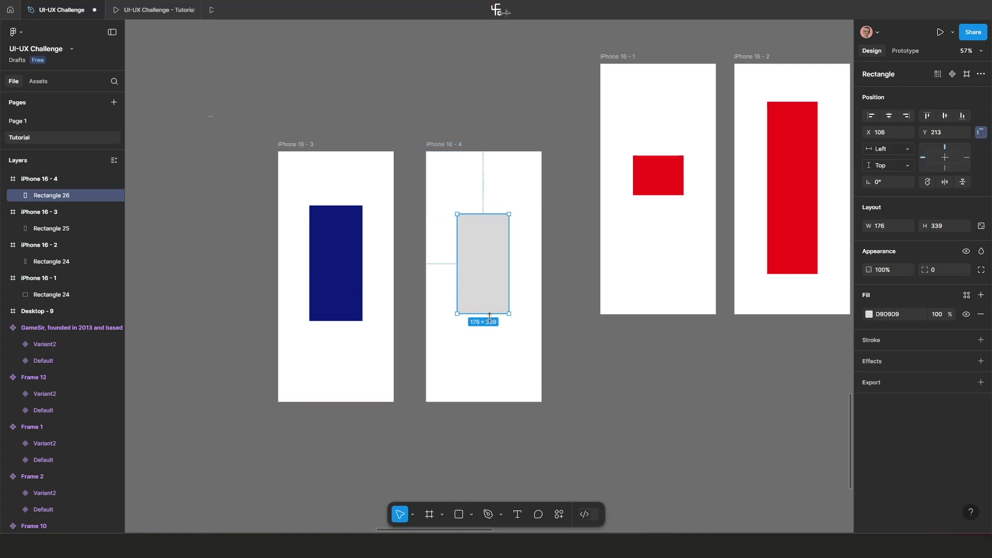
{"action": "mouse_move", "coordinate": [486, 270]}
{"action": "left_mouse_down"}
{"action": "mouse_move", "coordinate": [486, 238]}
{"action": "mouse_move", "coordinate": [493, 262]}
{"action": "left_mouse_up"}
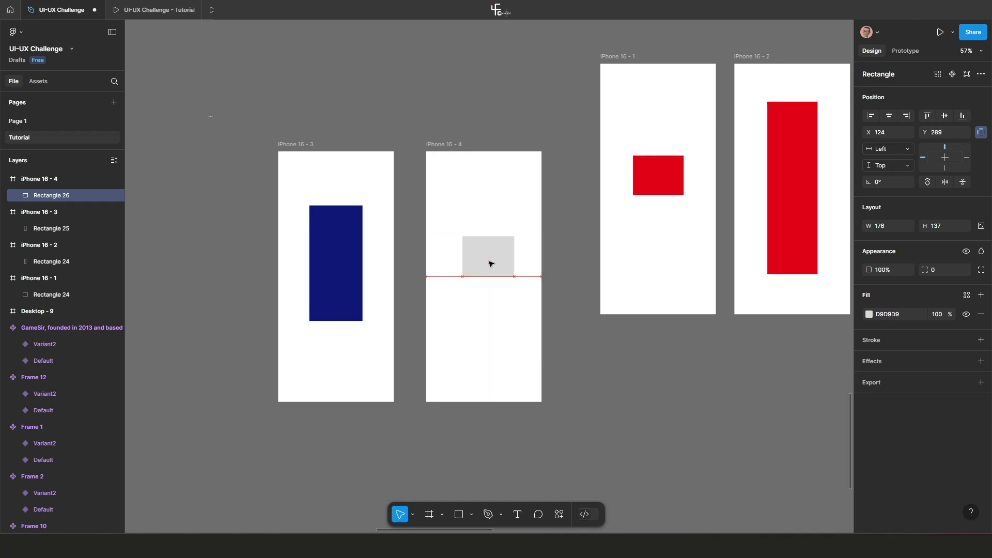
Fill the grey rectangle with dark blue 0C1879 sampled from the rectangle in iPhone 16 - 3.
{"action": "left_click", "coordinate": [870, 315]}
{"action": "left_click", "coordinate": [745, 418]}
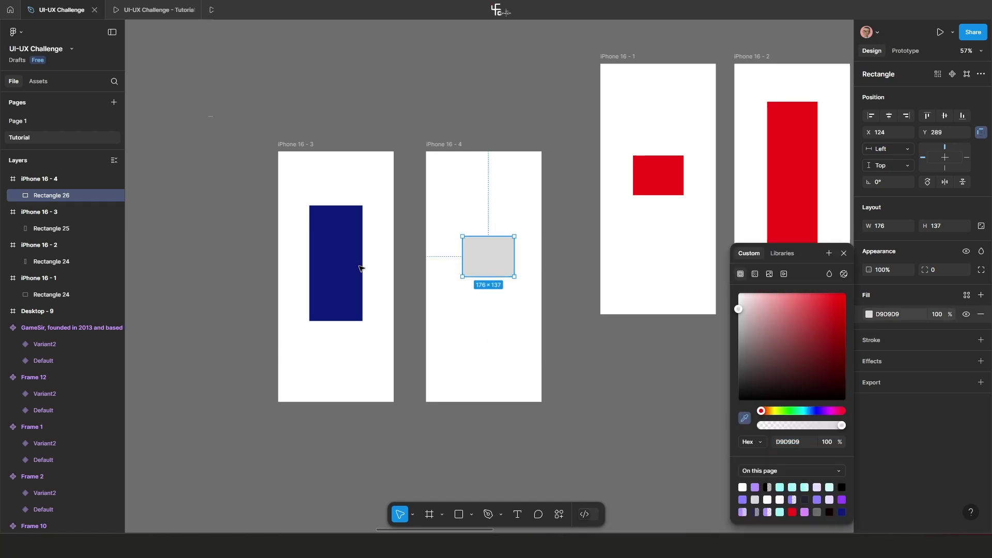
{"action": "left_click", "coordinate": [337, 258]}
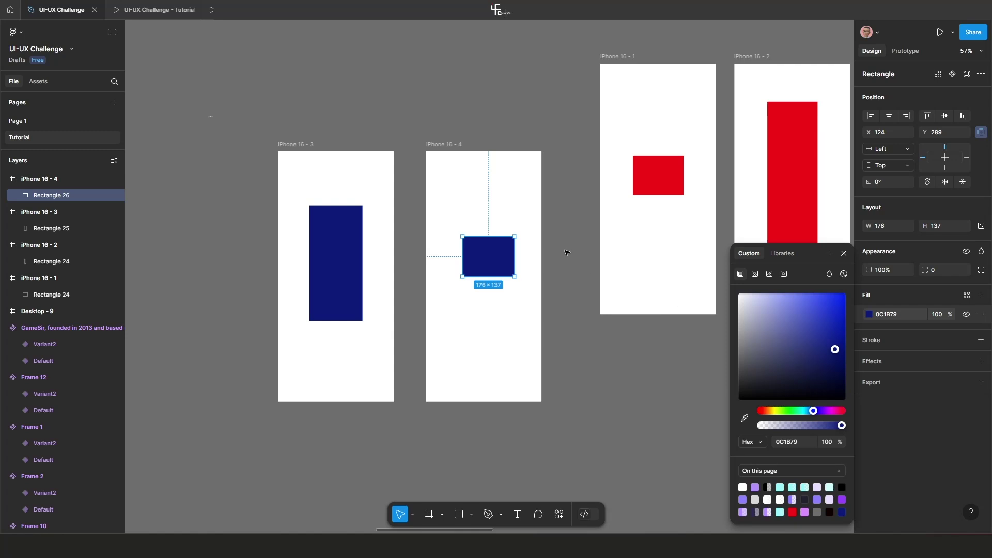
Link the iPhone 16 - 3 frame to iPhone 16 - 4 and the small blue rectangle back to iPhone 16 - 3 with on-click Smart animate interactions.
{"action": "left_click", "coordinate": [292, 147]}
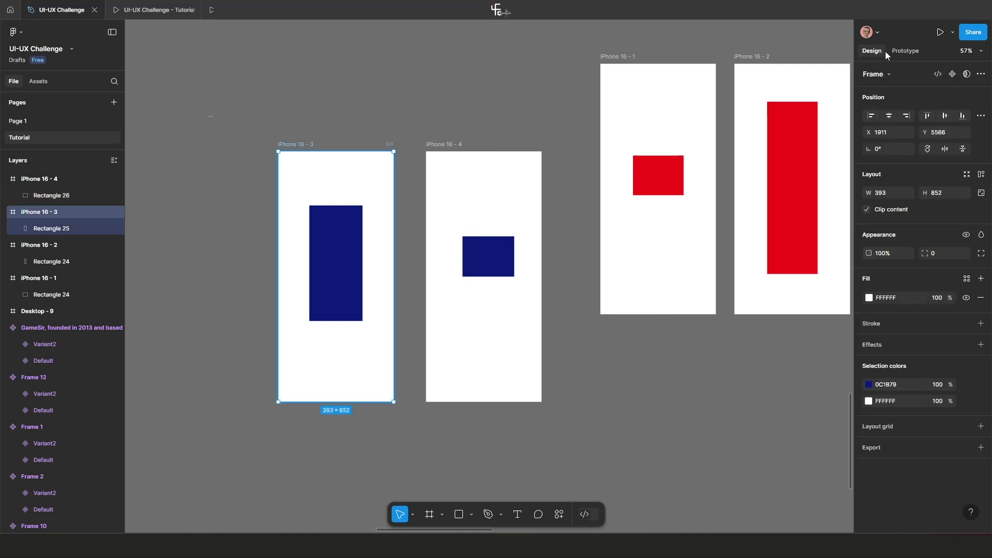
{"action": "left_click", "coordinate": [905, 50]}
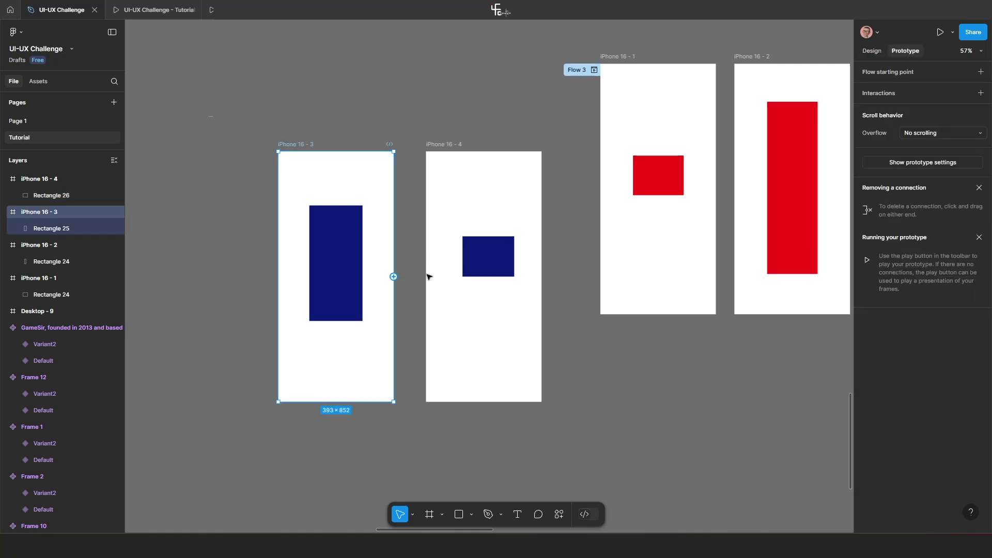
{"action": "left_click_drag", "start_coordinate": [394, 276], "coordinate": [442, 275]}
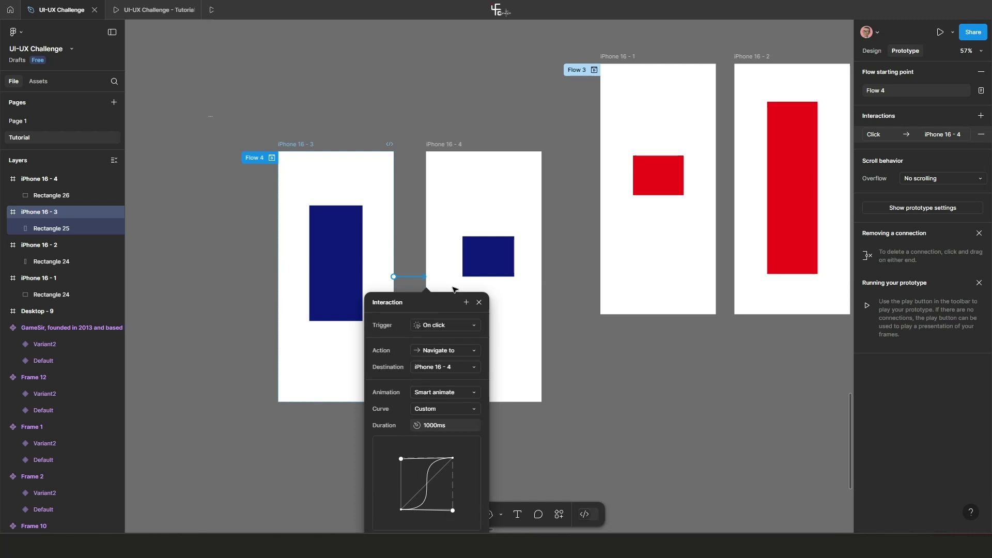
{"action": "left_click", "coordinate": [488, 254]}
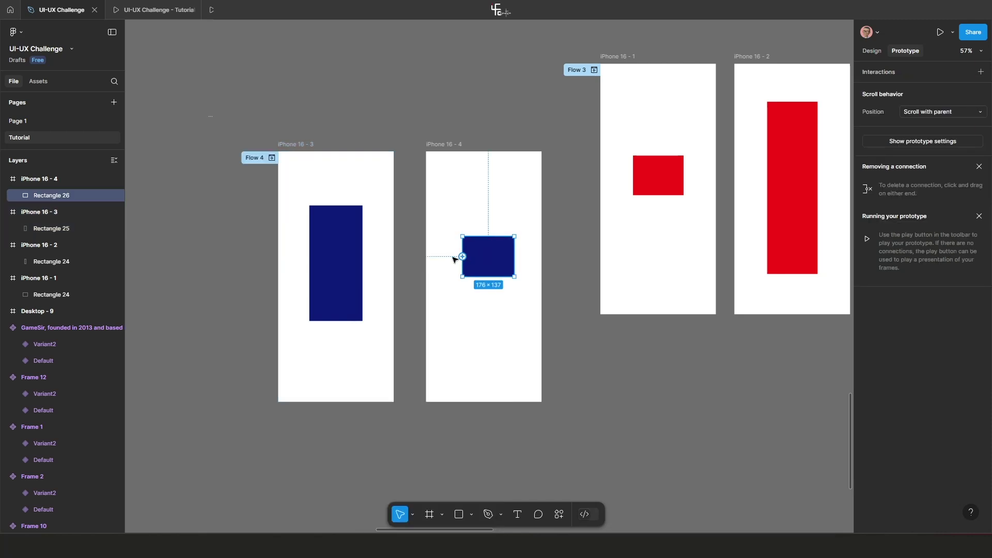
{"action": "left_click_drag", "start_coordinate": [462, 256], "coordinate": [378, 264]}
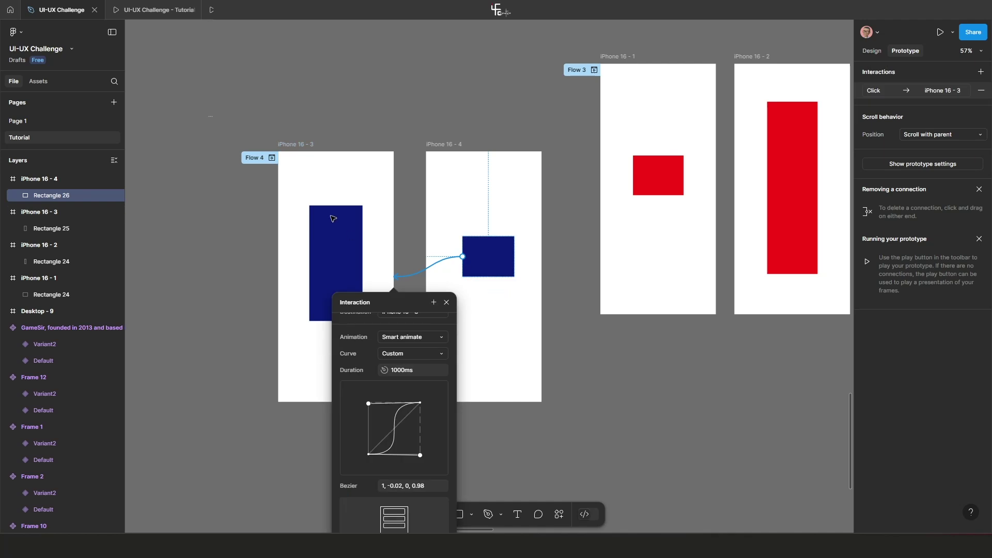
Preview Flow 4 and trigger the blue rectangle's transition back and forth several times.
{"action": "left_click", "coordinate": [270, 158]}
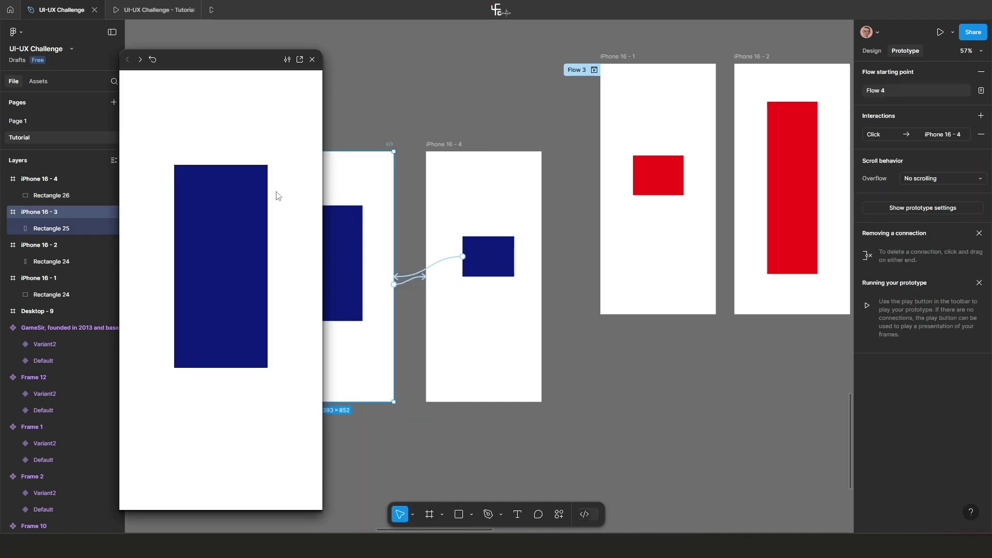
{"action": "left_click", "coordinate": [222, 255]}
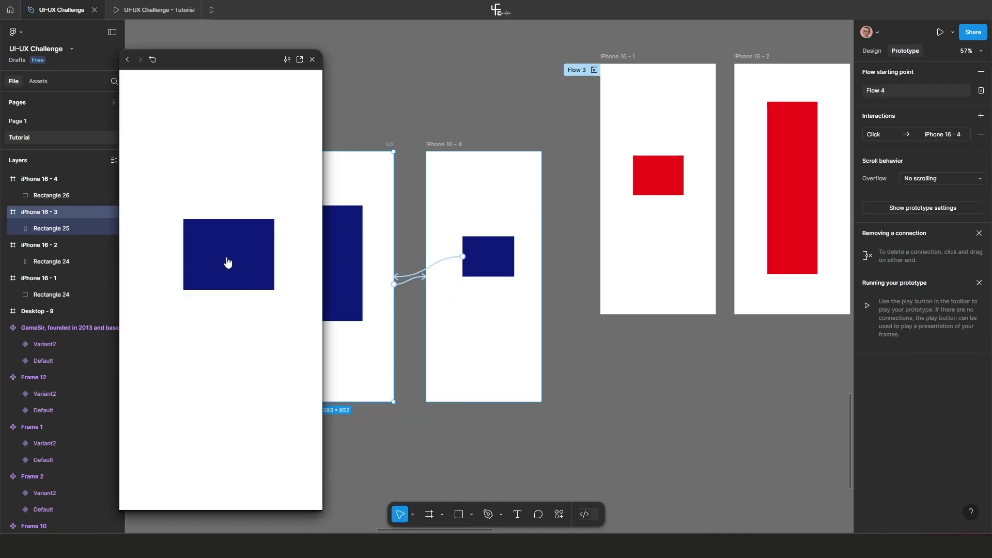
{"action": "left_click", "coordinate": [226, 256]}
{"action": "left_click", "coordinate": [212, 260]}
{"action": "left_click", "coordinate": [221, 256]}
Preview the iPhone 16 - 1 frame and trigger the red rectangle's transition repeatedly for comparison.
{"action": "left_click", "coordinate": [619, 87]}
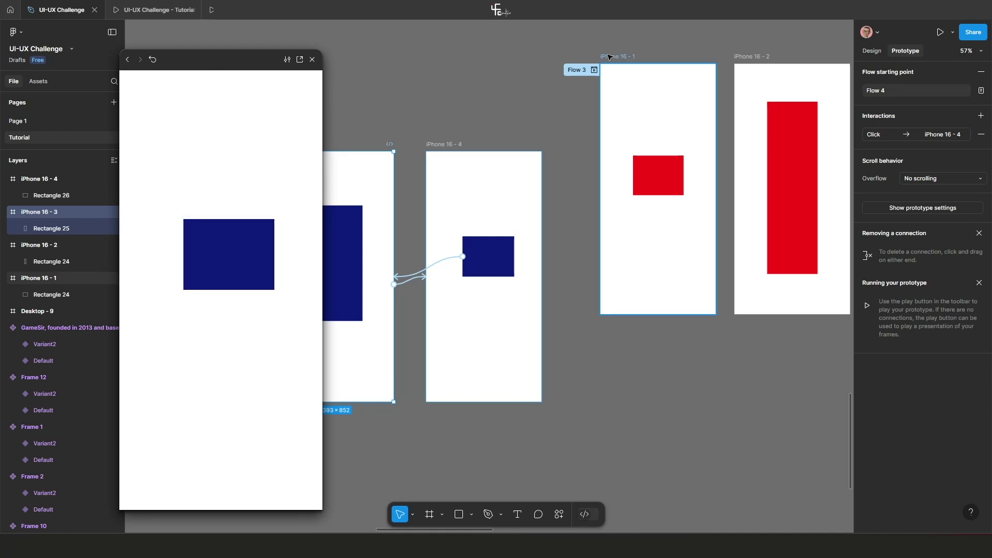
{"action": "left_click", "coordinate": [205, 264]}
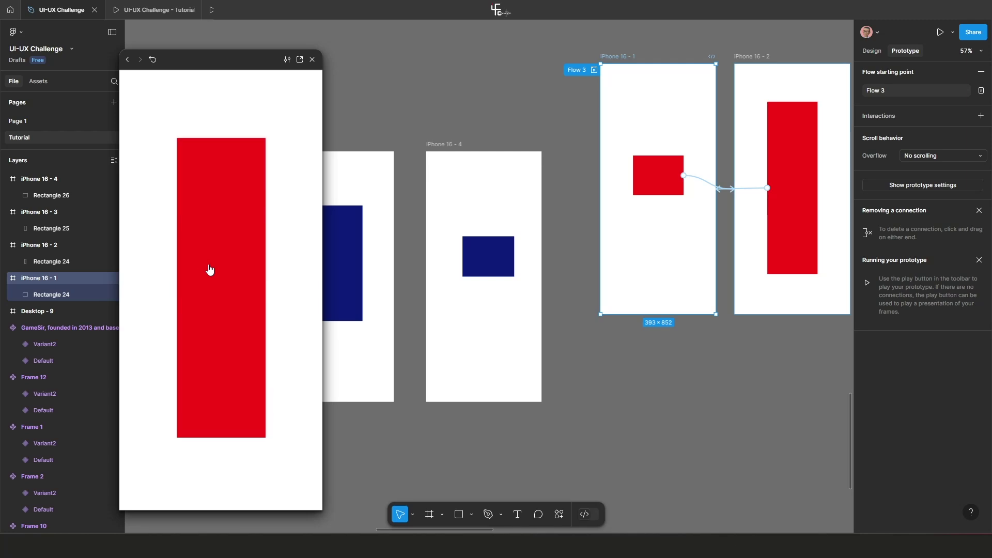
{"action": "left_click", "coordinate": [219, 284]}
{"action": "left_click", "coordinate": [222, 281]}
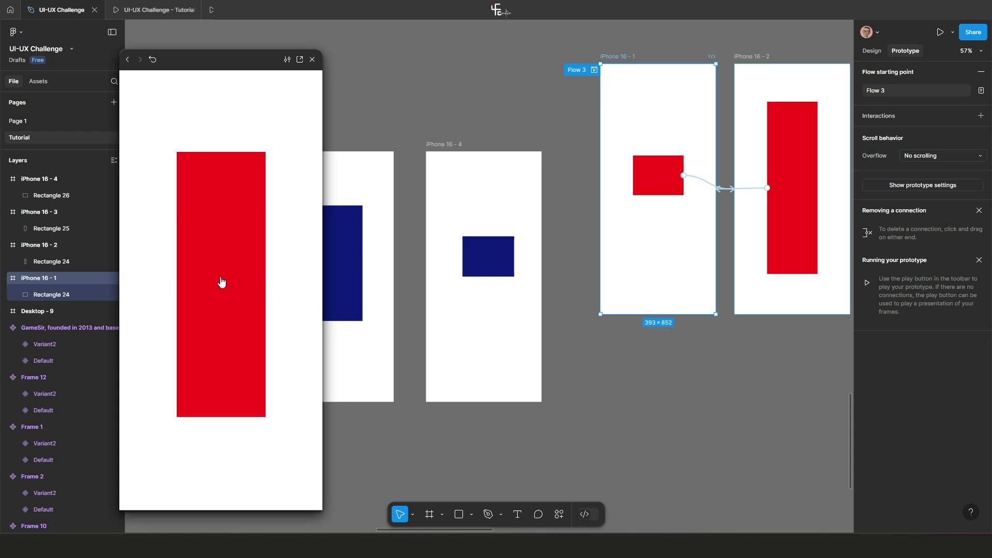
Move the iPhone 16 - 4 frame closer to iPhone 16 - 3 and keep the preview window clear of both frames.
{"action": "left_click_drag", "start_coordinate": [187, 60], "coordinate": [606, 132]}
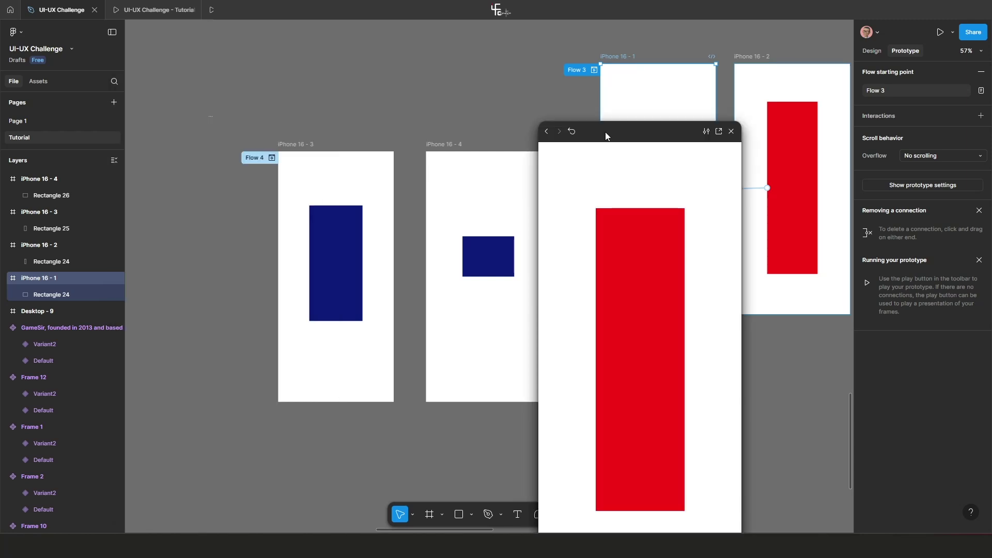
{"action": "scroll", "coordinate": [414, 224], "scroll_direction": "up", "scroll_amount": 1}
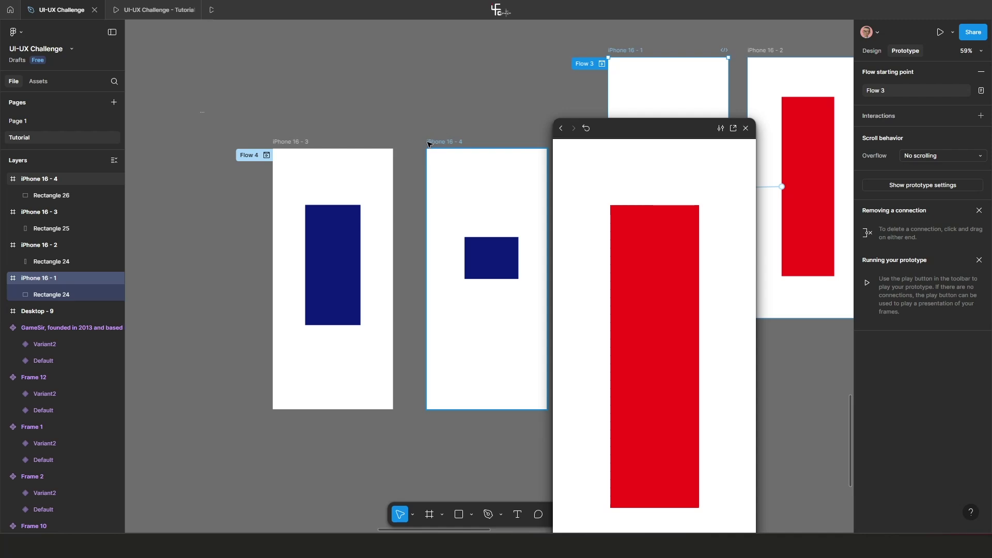
{"action": "left_click_drag", "start_coordinate": [440, 145], "coordinate": [418, 144]}
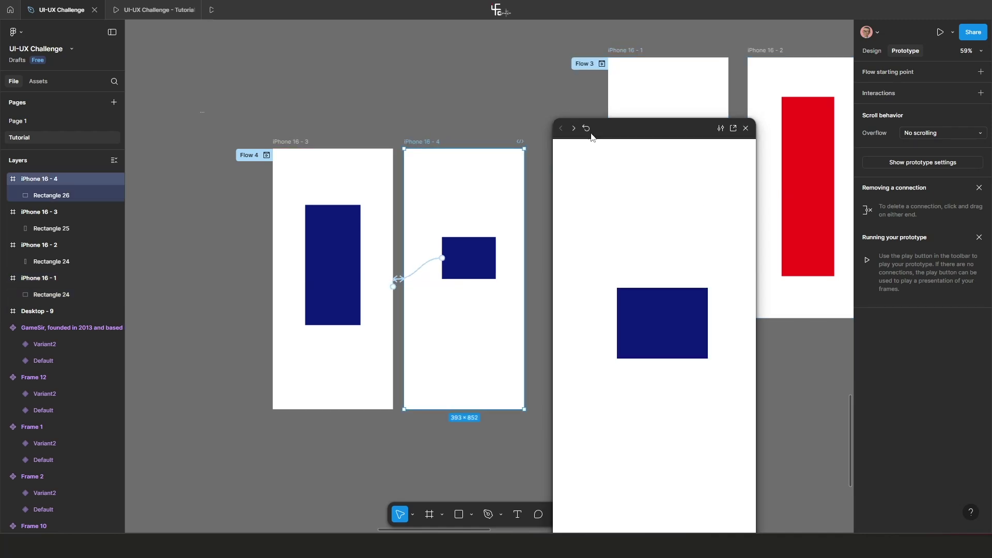
{"action": "left_click_drag", "start_coordinate": [611, 133], "coordinate": [646, 185]}
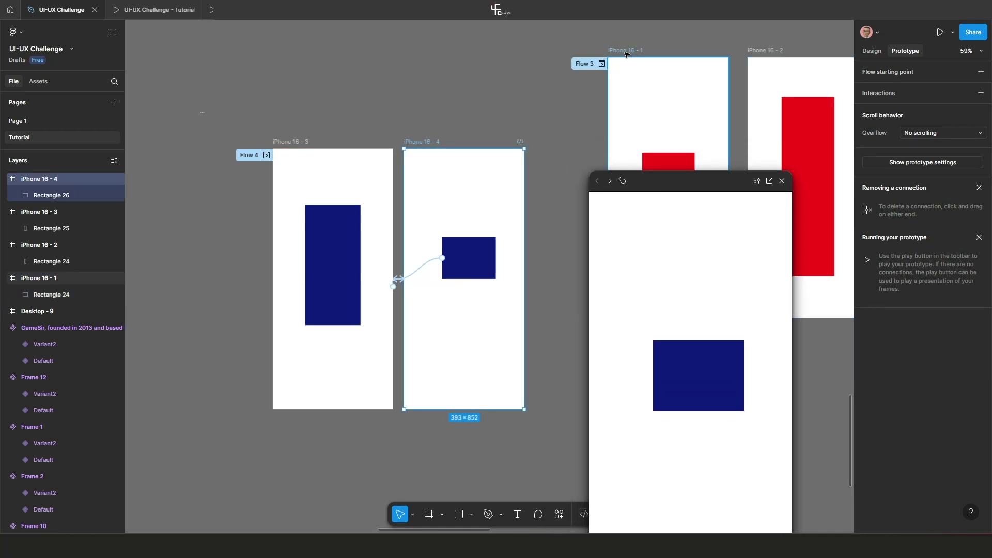
Compare the layer names of the two red rectangles with those of the two blue rectangles.
{"action": "left_click", "coordinate": [626, 54]}
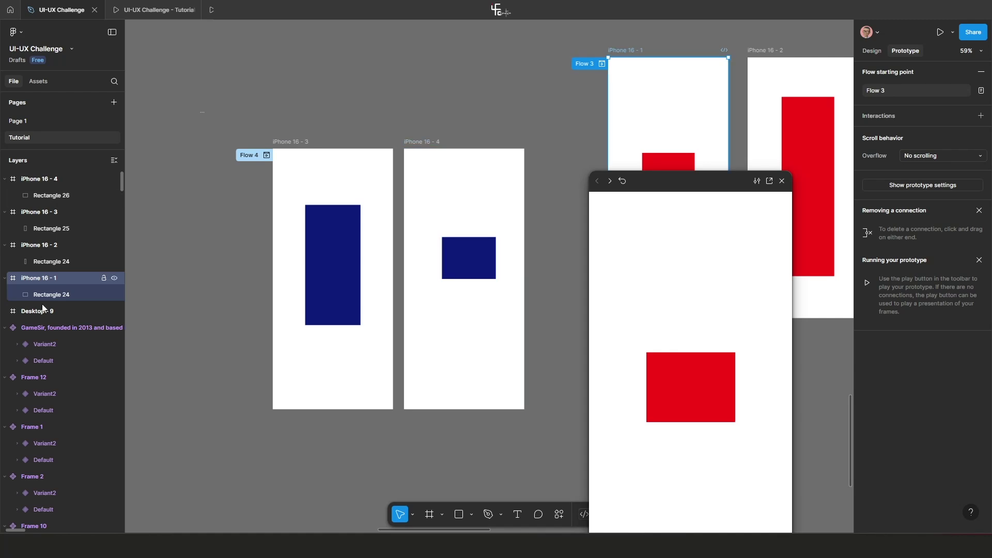
{"action": "left_click", "coordinate": [54, 296]}
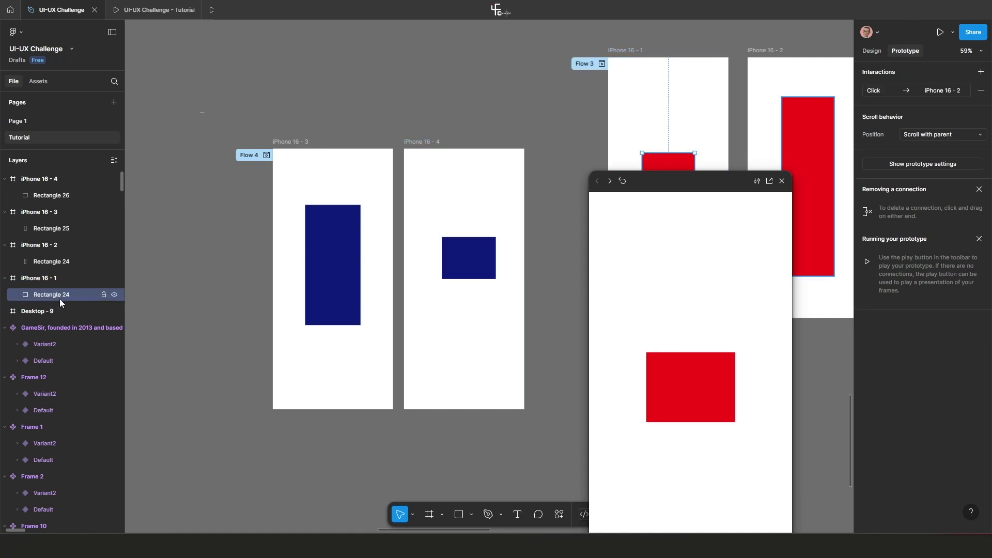
{"action": "left_click", "coordinate": [781, 52]}
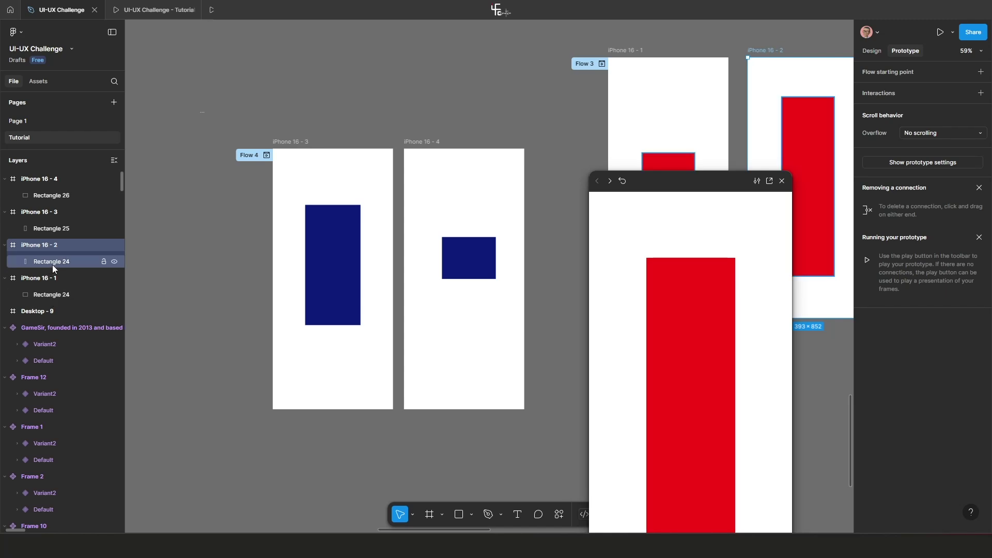
{"action": "left_click", "coordinate": [668, 162]}
{"action": "left_click", "coordinate": [771, 177]}
{"action": "left_click_drag", "start_coordinate": [691, 185], "coordinate": [672, 332]}
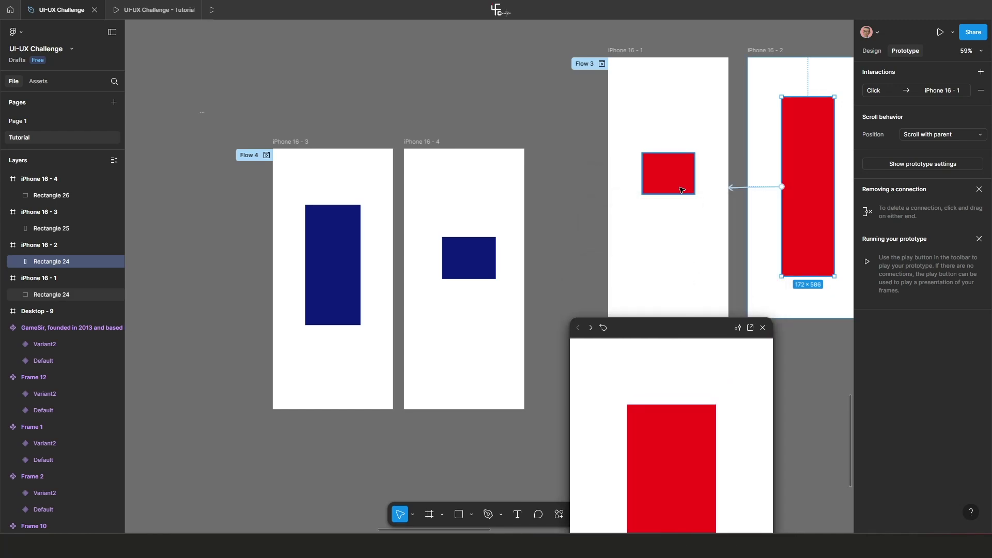
{"action": "left_click", "coordinate": [468, 257]}
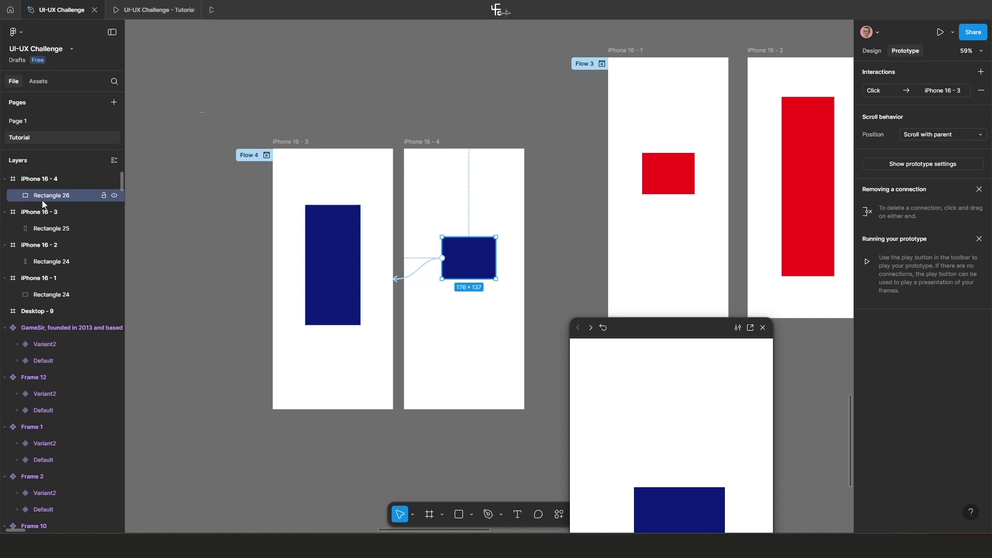
{"action": "left_click", "coordinate": [337, 251]}
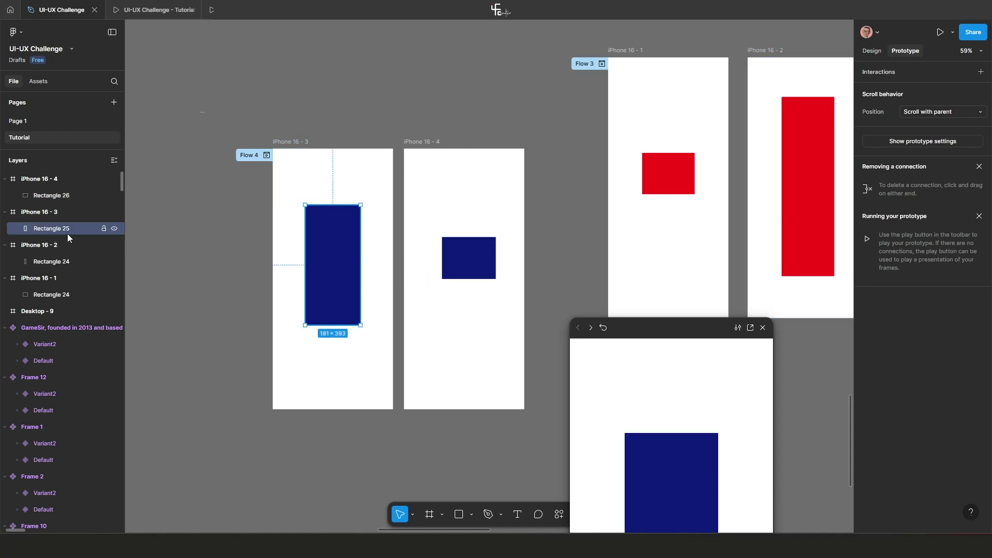
Rename the rectangle layer in iPhone 16 - 4 as Rectangle 25, copying the name from the layer in iPhone 16 - 3.
{"action": "double_click", "coordinate": [52, 230]}
{"action": "key", "text": "ctrl+c"}
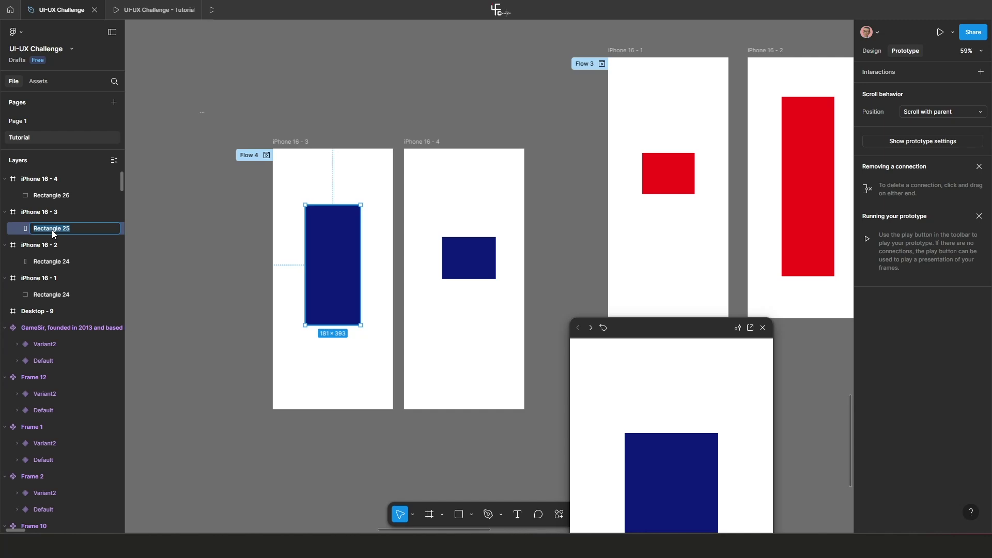
{"action": "double_click", "coordinate": [61, 196]}
{"action": "key", "text": "ctrl+v"}
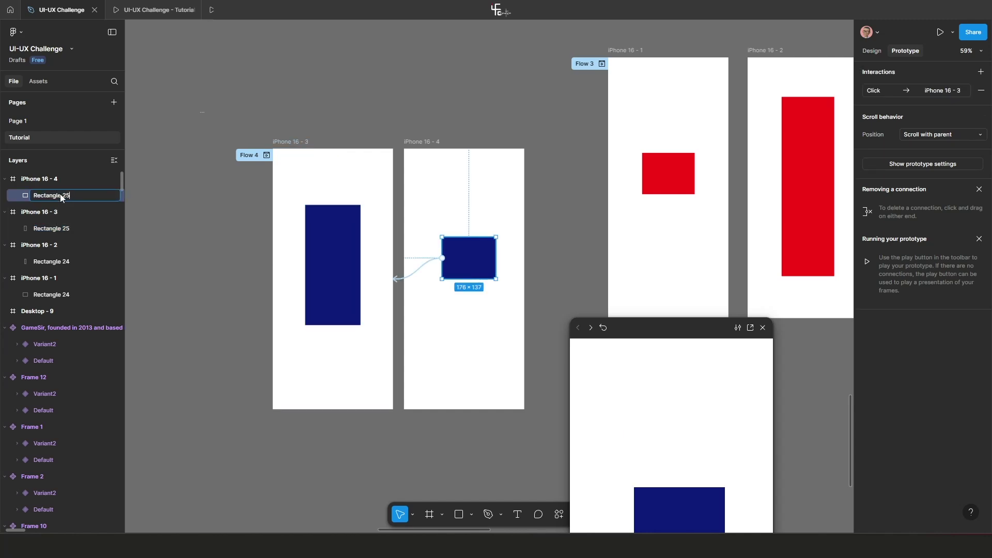
{"action": "left_click", "coordinate": [150, 217]}
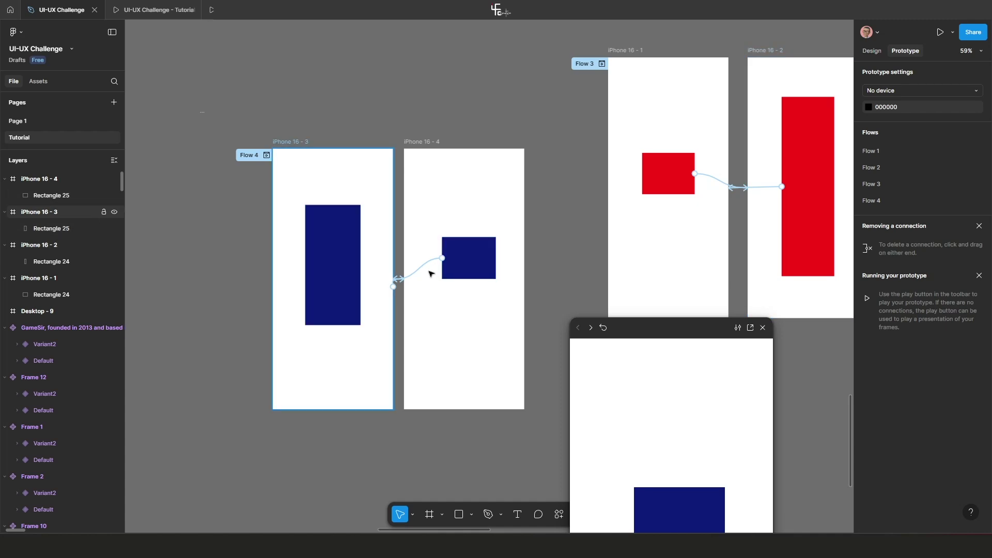
Test the blue rectangle's transition in the preview again with the matching layer names.
{"action": "left_click_drag", "start_coordinate": [647, 328], "coordinate": [648, 111]}
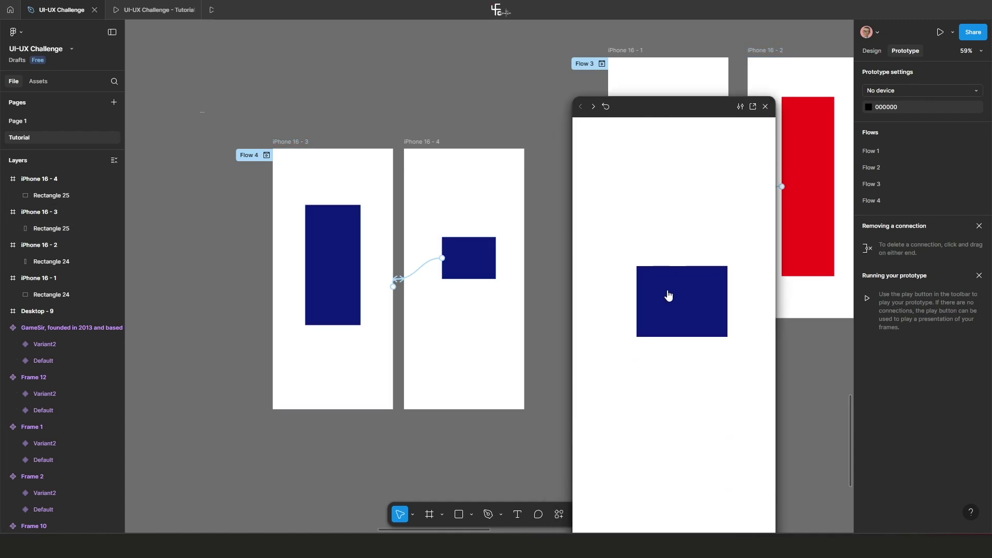
{"action": "left_click", "coordinate": [669, 290]}
{"action": "left_click", "coordinate": [671, 296]}
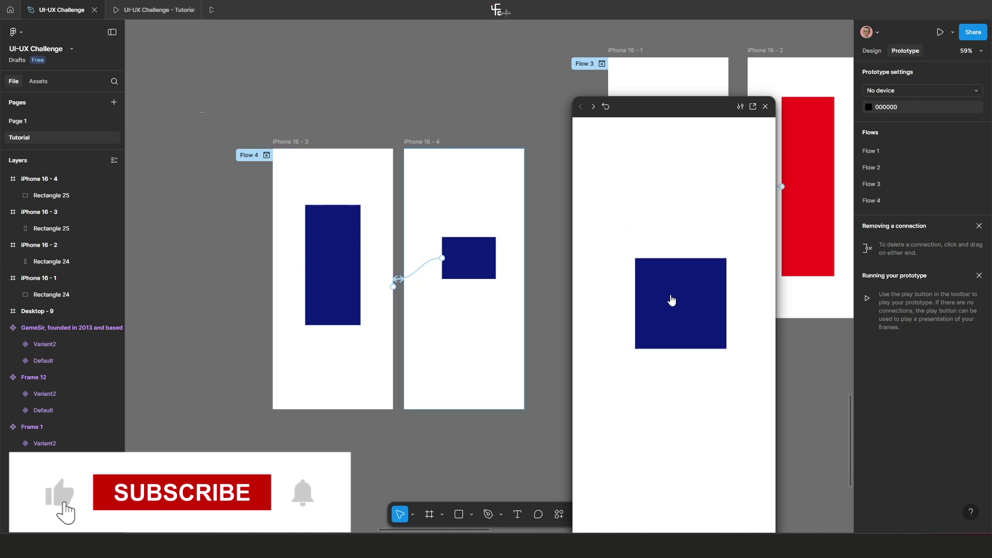
{"action": "left_click", "coordinate": [677, 300]}
{"action": "left_click", "coordinate": [679, 300]}
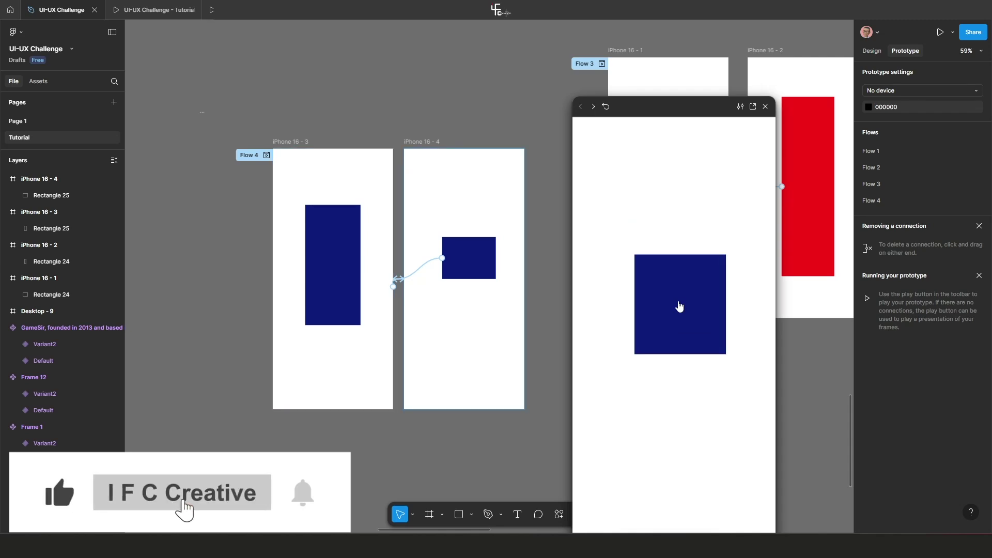
Move the preview window higher and place the iPhone 16 - 4 frame flush against iPhone 16 - 3.
{"action": "left_click_drag", "start_coordinate": [665, 100], "coordinate": [656, 48]}
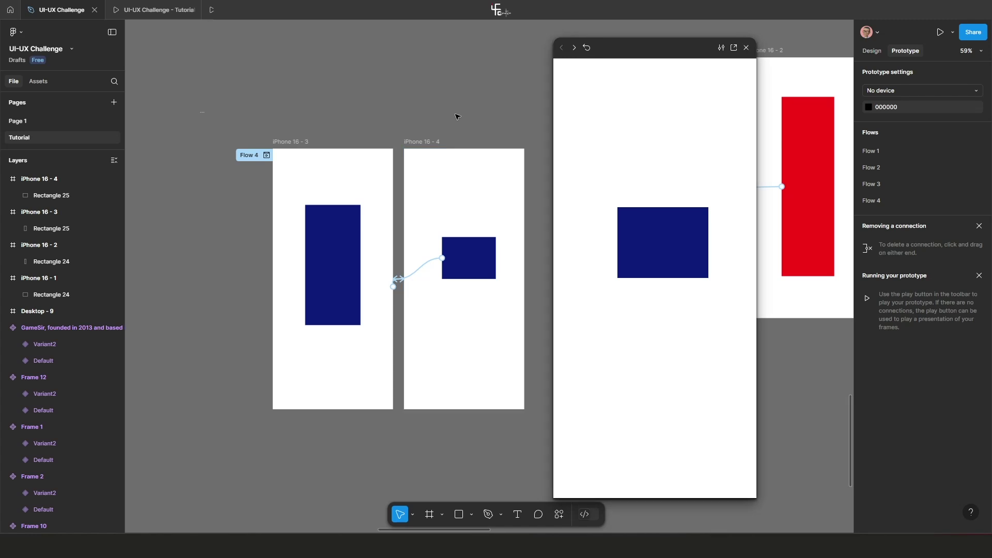
{"action": "left_click", "coordinate": [417, 145]}
Delete the empty white Desktop - 9 frame beside the desktop prototype frames.
{"action": "scroll", "coordinate": [373, 188], "scroll_direction": "down", "scroll_amount": 10}
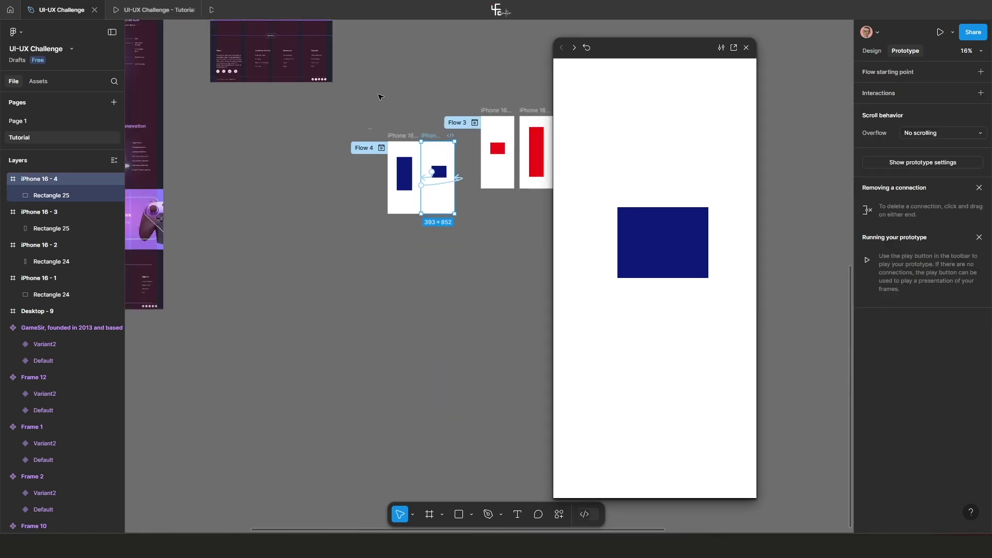
{"action": "scroll", "coordinate": [373, 189], "scroll_direction": "down", "scroll_amount": 5}
{"action": "left_click_drag", "start_coordinate": [464, 137], "coordinate": [341, 222]}
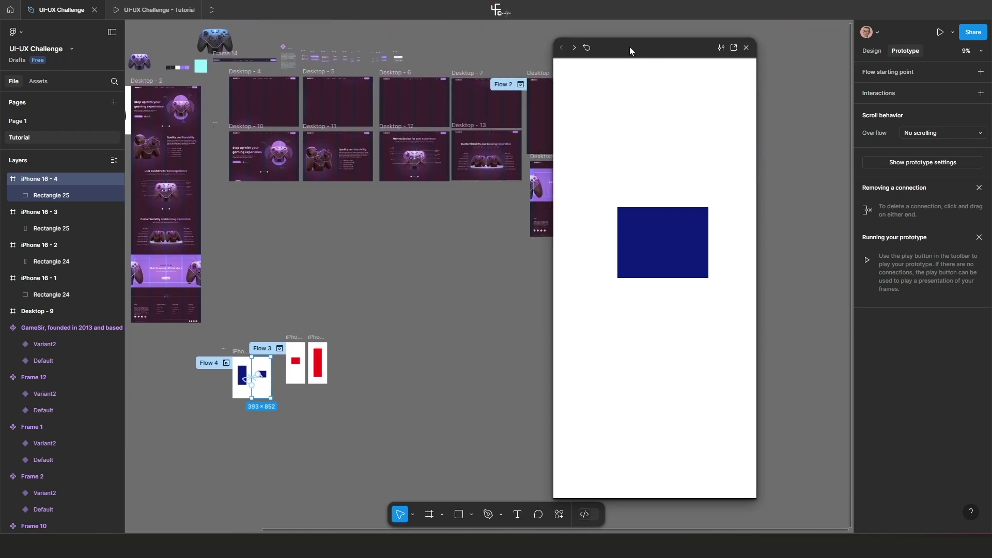
{"action": "left_click_drag", "start_coordinate": [631, 47], "coordinate": [730, 73]}
{"action": "left_click", "coordinate": [631, 106]}
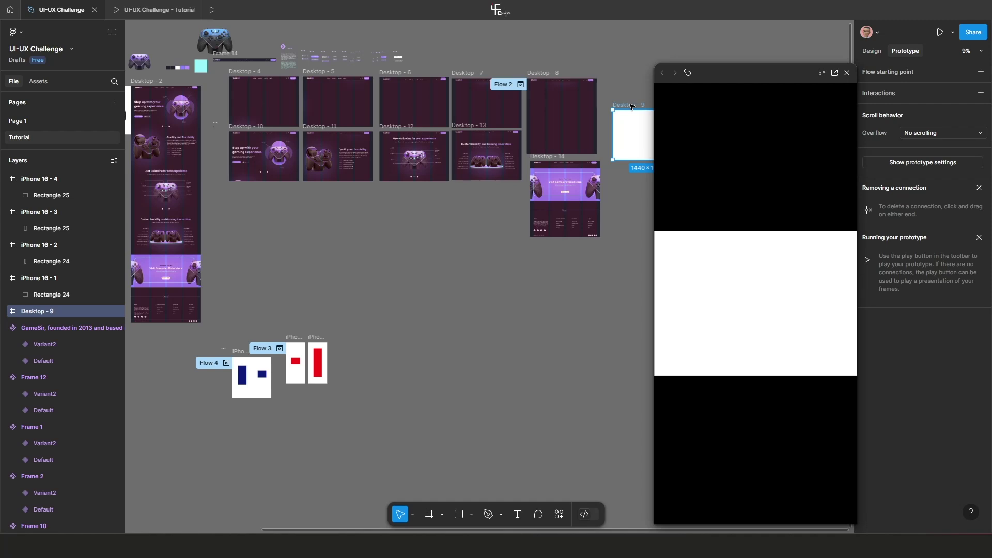
{"action": "key", "text": "Delete"}
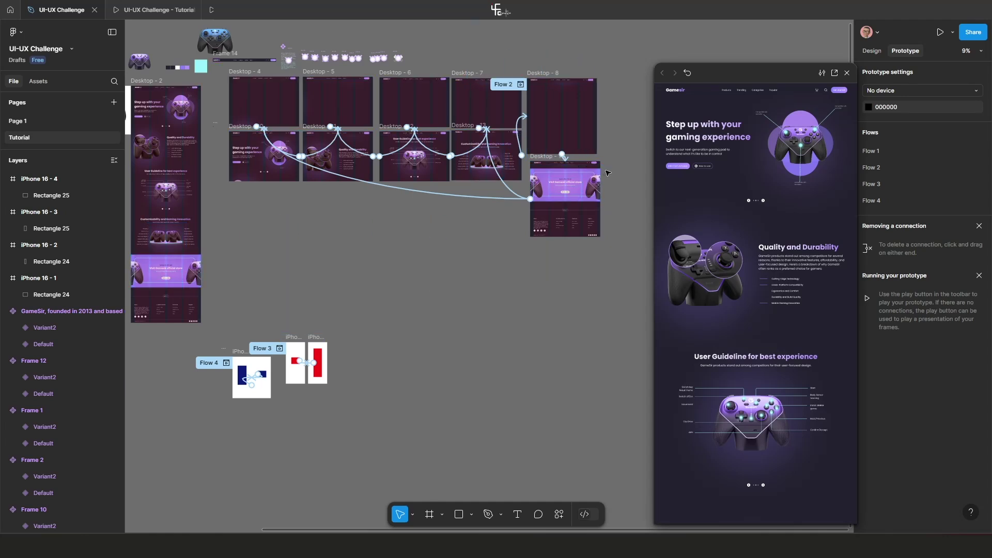
Nudge the Desktop - 14 frame slightly to the left beneath Desktop - 8.
{"action": "scroll", "coordinate": [600, 148], "scroll_direction": "down", "scroll_amount": 1}
{"action": "scroll", "coordinate": [621, 150], "scroll_direction": "up", "scroll_amount": 3}
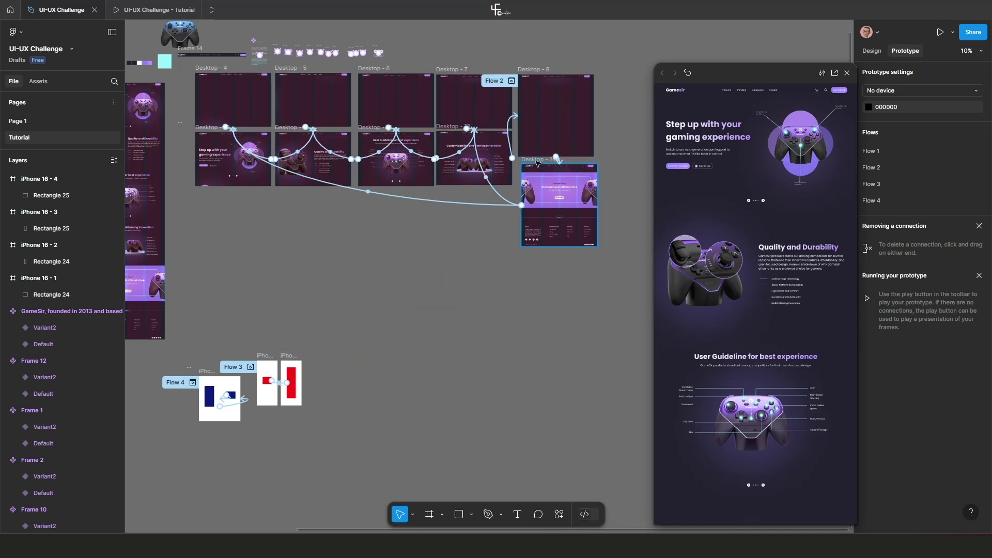
{"action": "left_click_drag", "start_coordinate": [534, 164], "coordinate": [530, 164]}
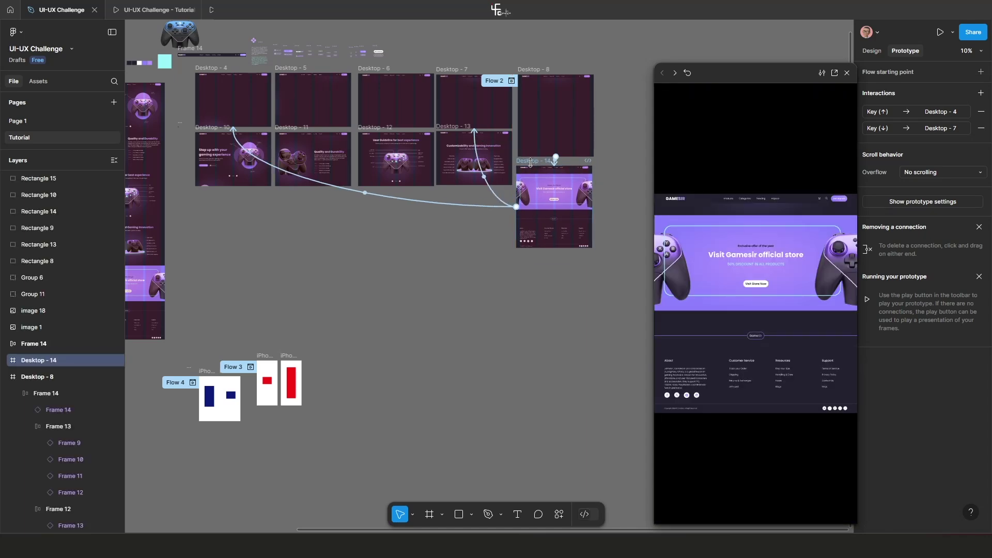